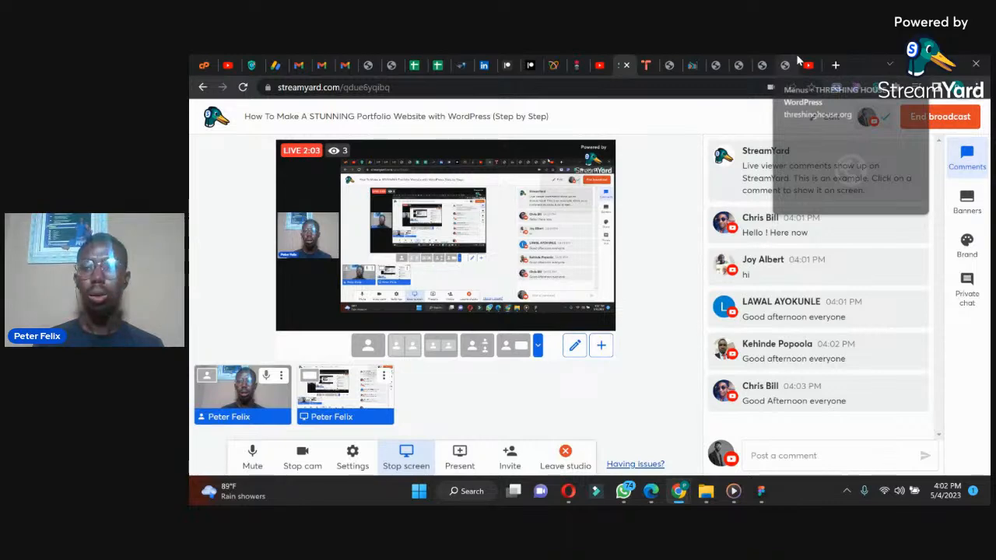
# Step: Look over the site list and address of the TasteWP dashboard
pyautogui.click(645, 65)
pyautogui.moveTo(986, 225); pyautogui.dragTo(986, 211)
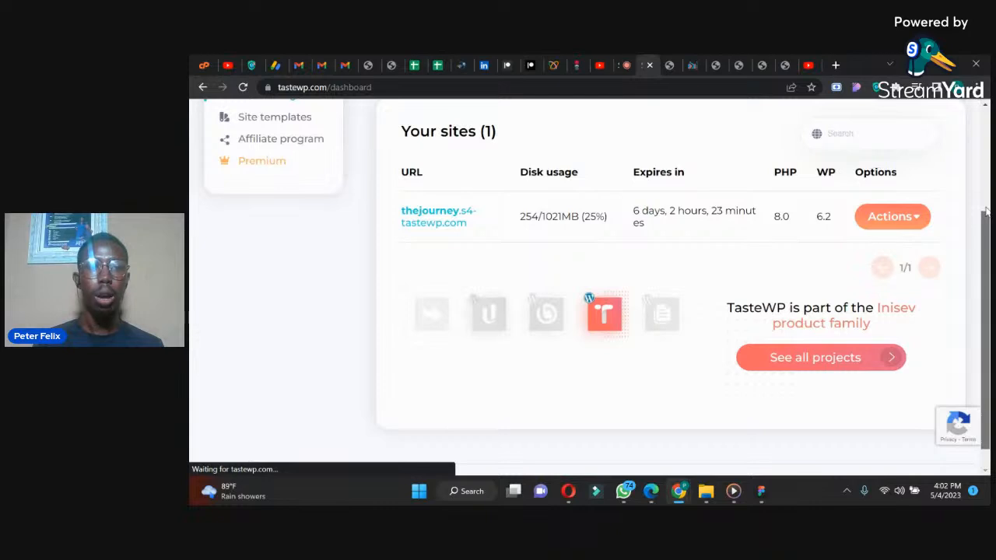
pyautogui.moveTo(986, 211); pyautogui.dragTo(986, 110)
pyautogui.moveTo(327, 87); pyautogui.dragTo(269, 87)
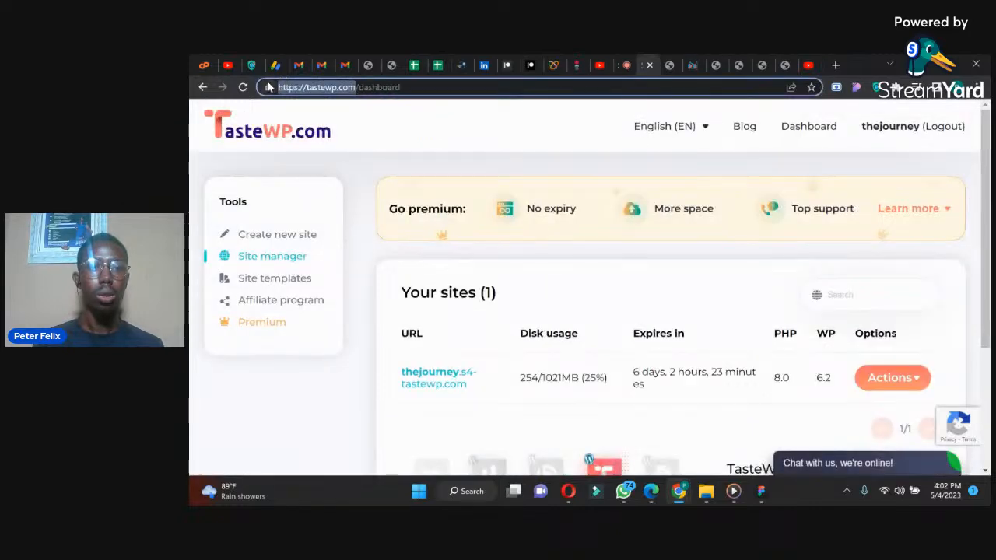
# Step: Load the tastewp.com home page in place of the YouTube video page
pyautogui.click(808, 65)
pyautogui.click(673, 84)
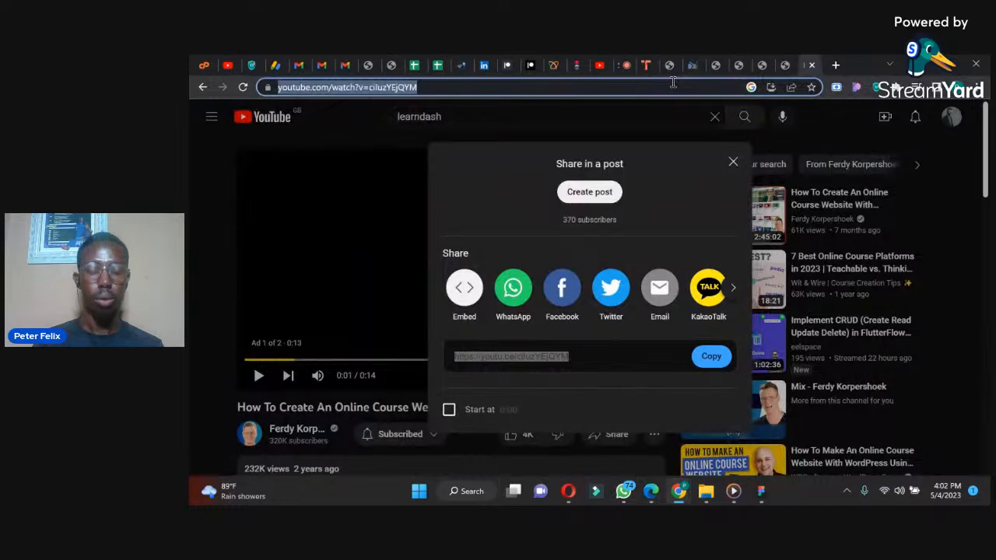
pyautogui.write('tastewp.com')
pyautogui.press('Return')
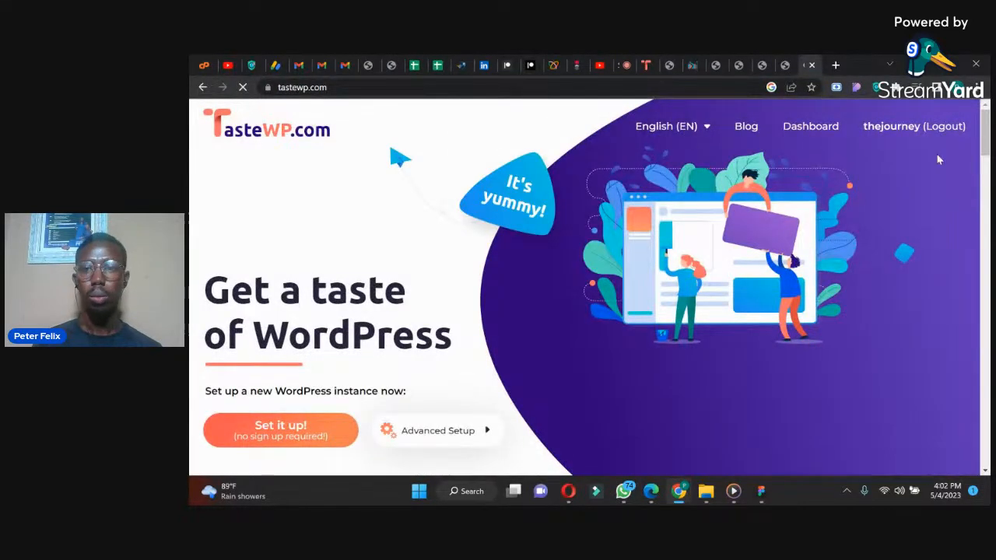
# Step: Log out of the TasteWP account and close the login form
pyautogui.moveTo(987, 130); pyautogui.dragTo(988, 128)
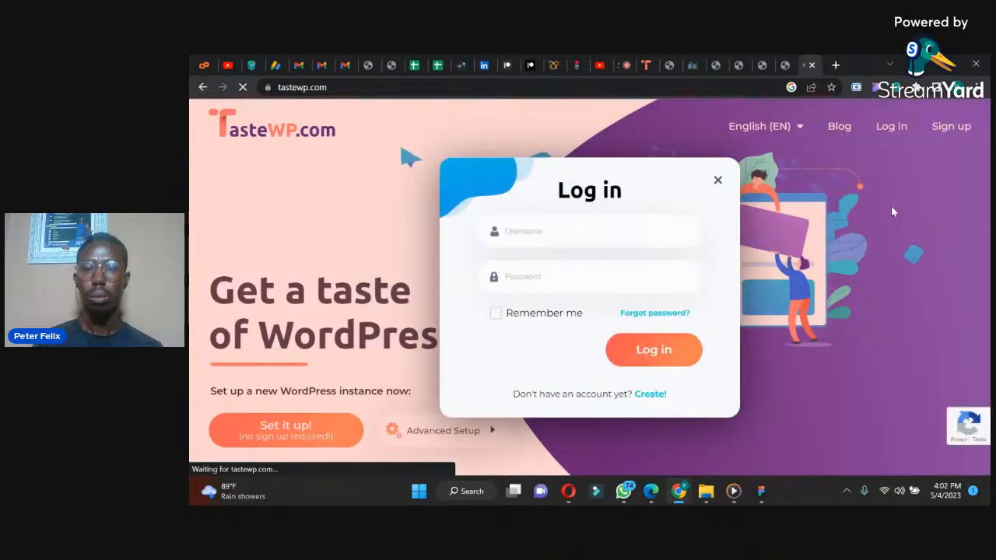
pyautogui.click(717, 179)
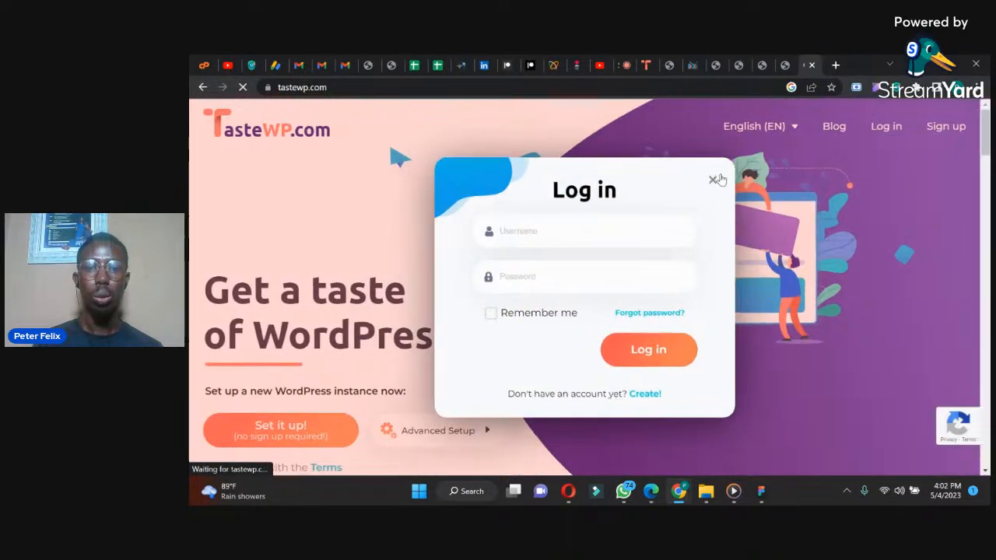
# Step: Agree to the terms and set up a new WordPress instance without signing up
pyautogui.scroll(-2, 593, 198)
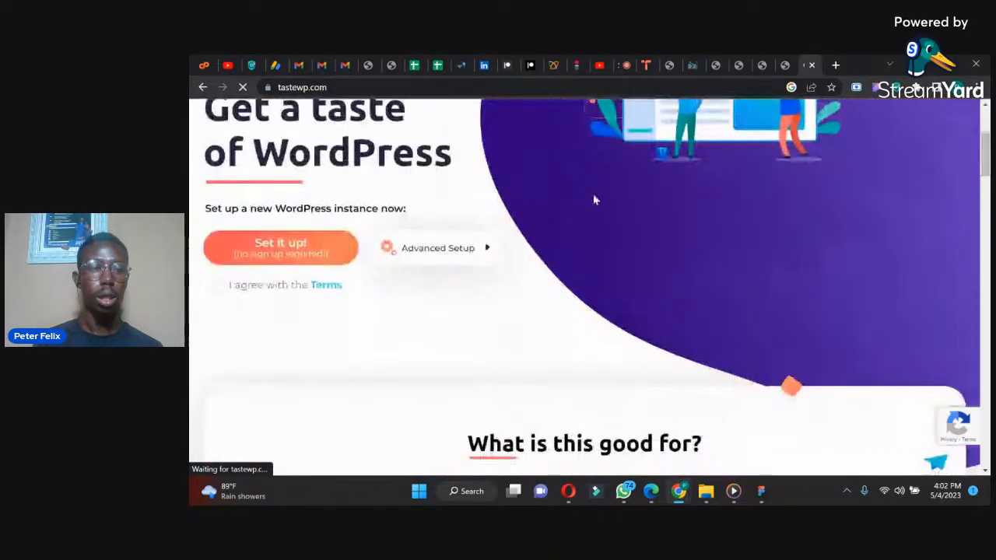
pyautogui.click(270, 255)
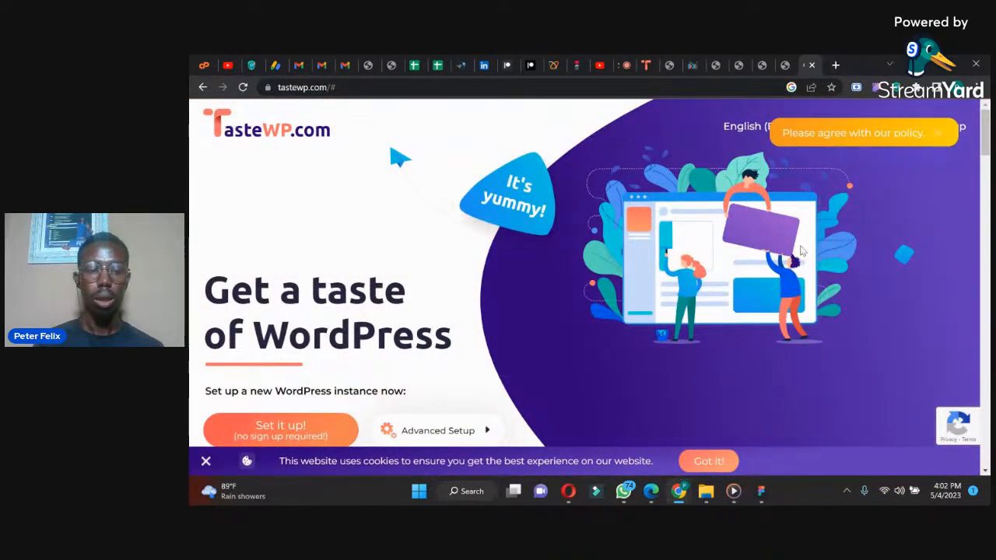
pyautogui.scroll(-4, 544, 233)
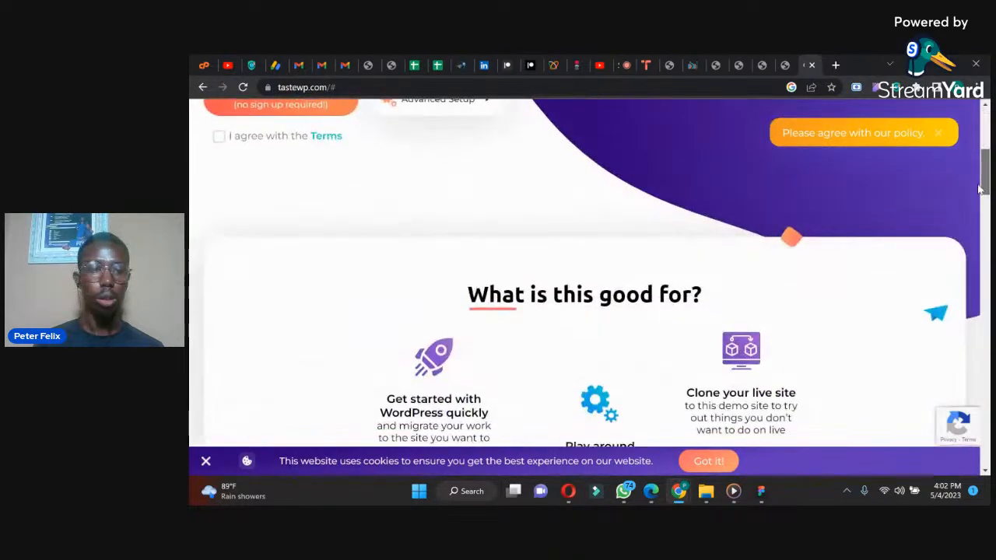
pyautogui.scroll(1, 513, 229)
pyautogui.click(219, 249)
pyautogui.click(249, 223)
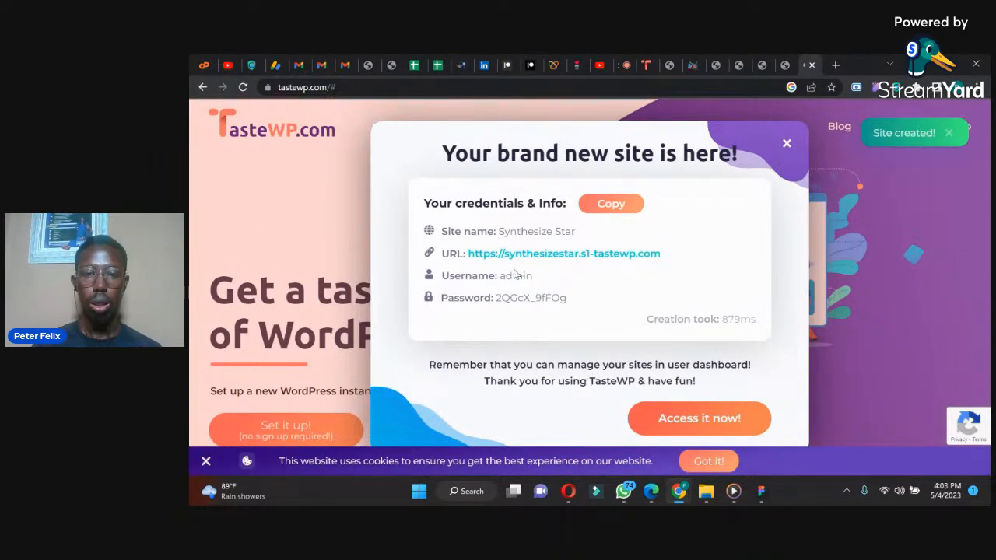
# Step: Review the new site's login credentials and open the site's WordPress admin through its URL
pyautogui.moveTo(500, 276); pyautogui.dragTo(498, 298)
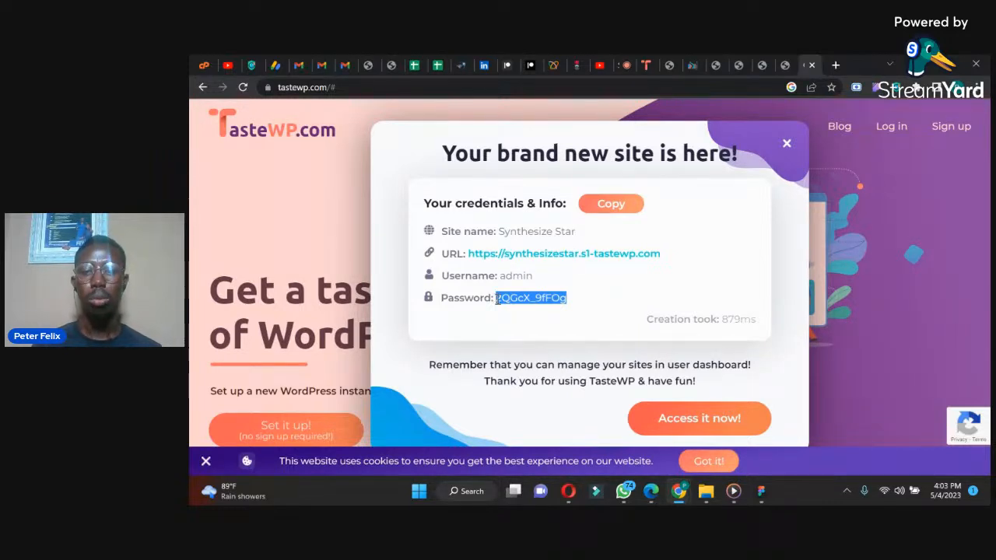
pyautogui.click(623, 255)
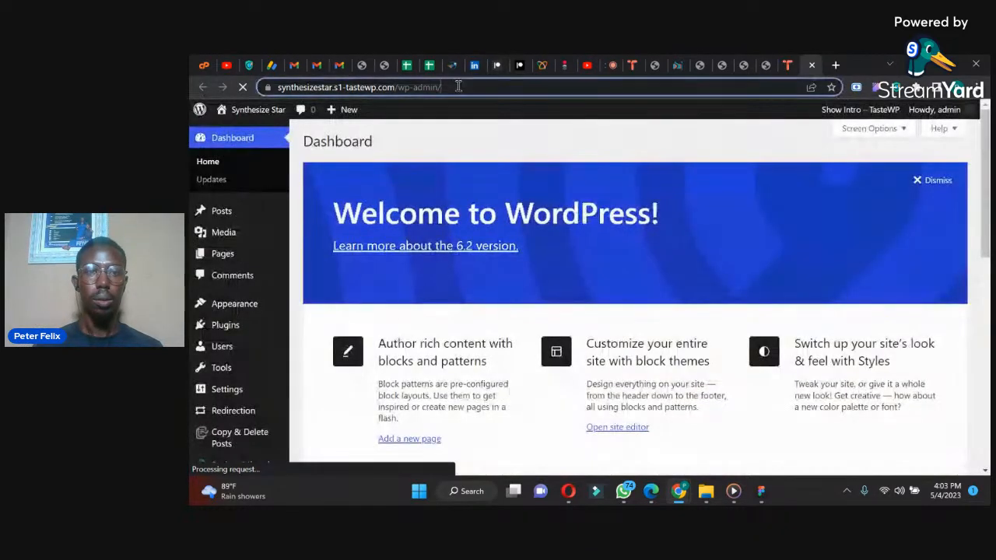
pyautogui.moveTo(458, 87); pyautogui.dragTo(400, 86)
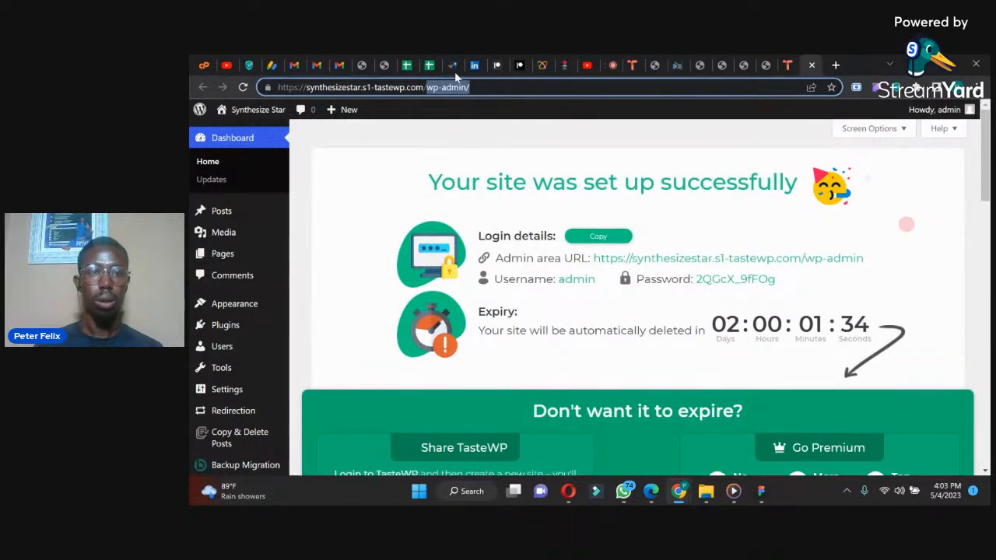
# Step: Copy the site's domain without the wp-admin part and open the public home page in a new browser tab
pyautogui.click(417, 86)
pyautogui.moveTo(423, 87); pyautogui.dragTo(306, 87)
pyautogui.hotkey('ctrl', 'c')
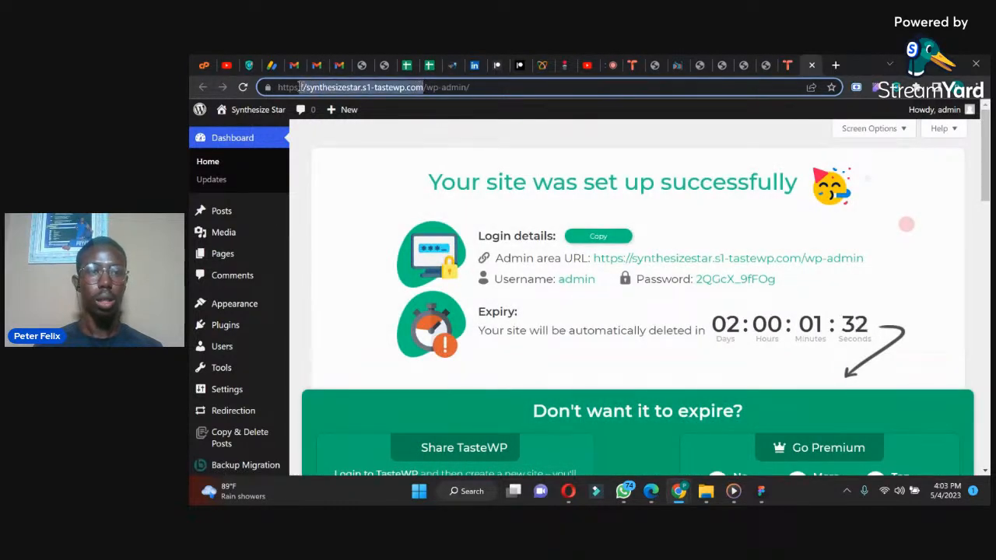
pyautogui.click(835, 65)
pyautogui.hotkey('ctrl', 'v')
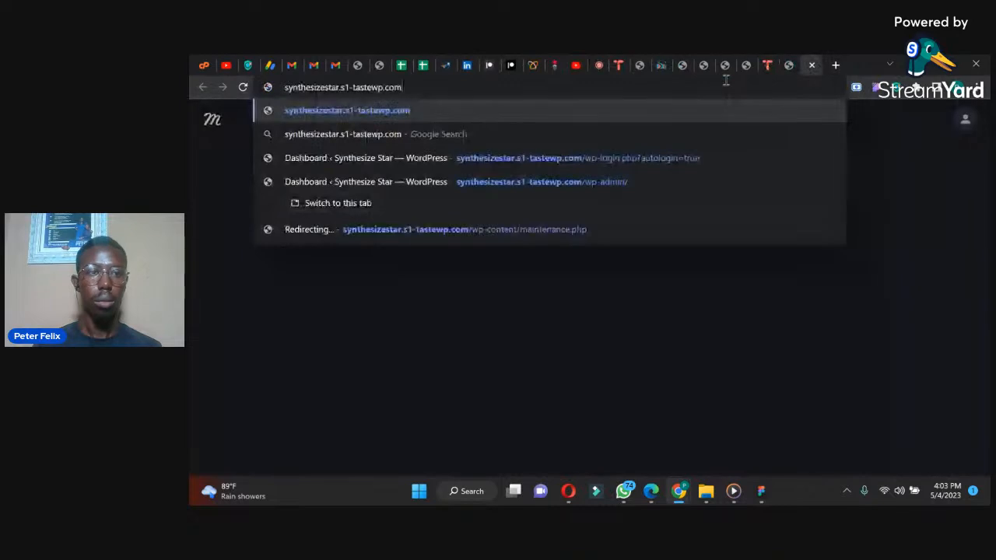
pyautogui.press('Return')
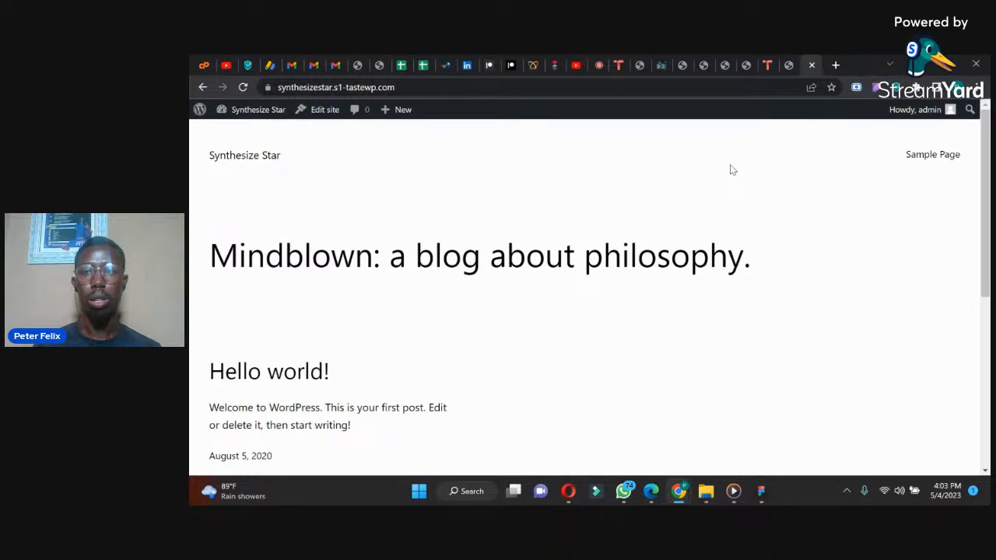
# Step: Return to the site's WordPress admin and dismiss the TasteWP intro and the Welcome to WordPress panel
pyautogui.click(787, 67)
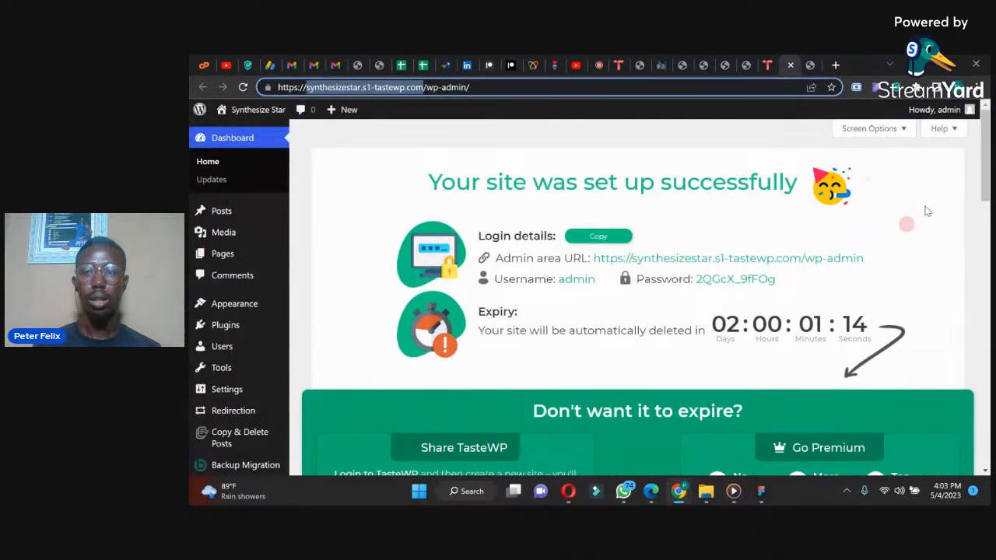
pyautogui.scroll(-2, 983, 163)
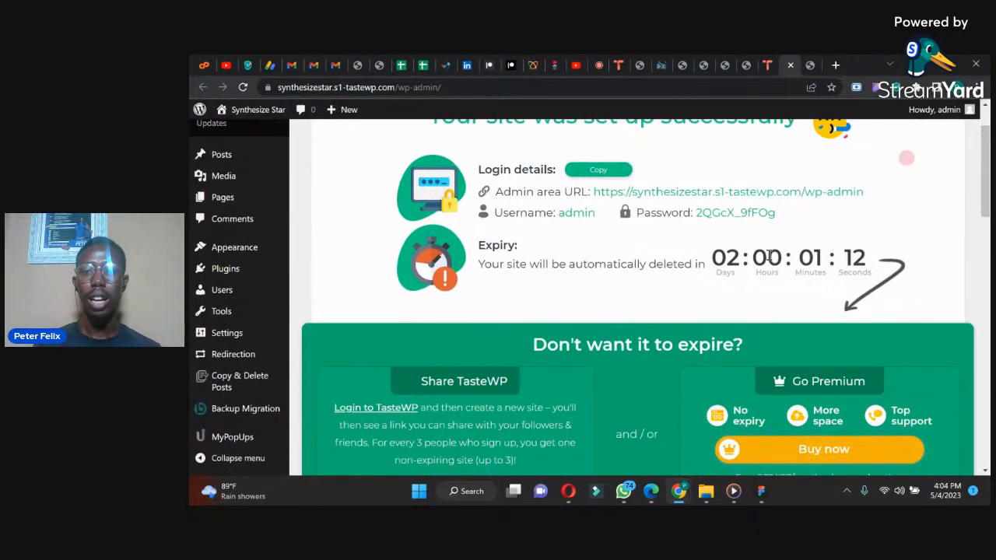
pyautogui.scroll(-2, 984, 227)
pyautogui.click(646, 395)
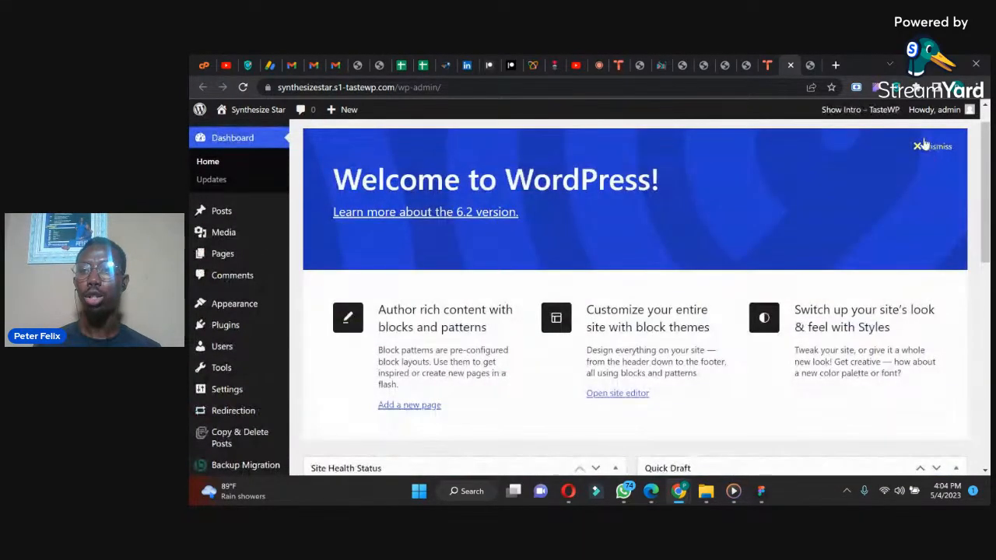
pyautogui.scroll(1, 979, 149)
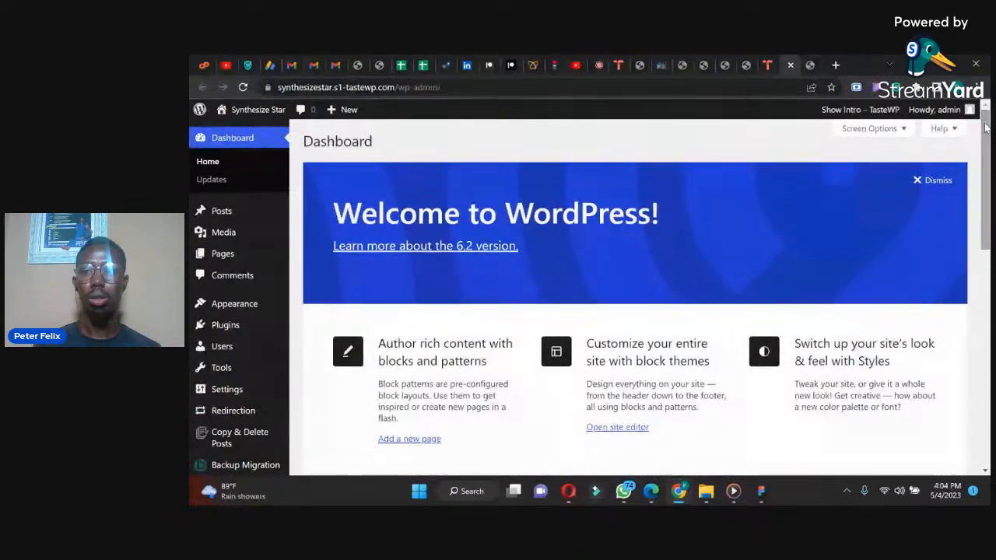
pyautogui.click(915, 182)
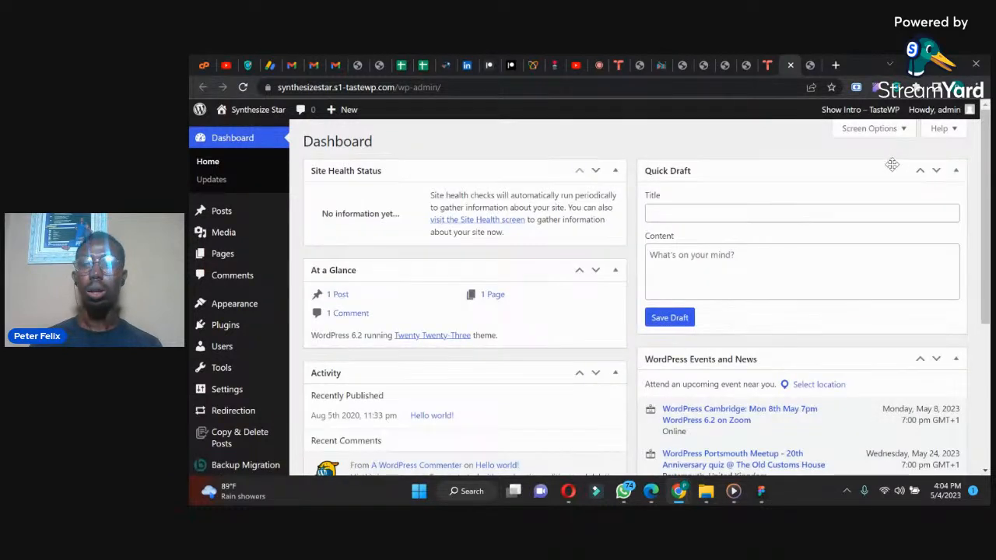
# Step: Hide the Site Health Status, At a Glance, Activity, Quick Draft, and WordPress Events and News boxes on the dashboard
pyautogui.click(891, 131)
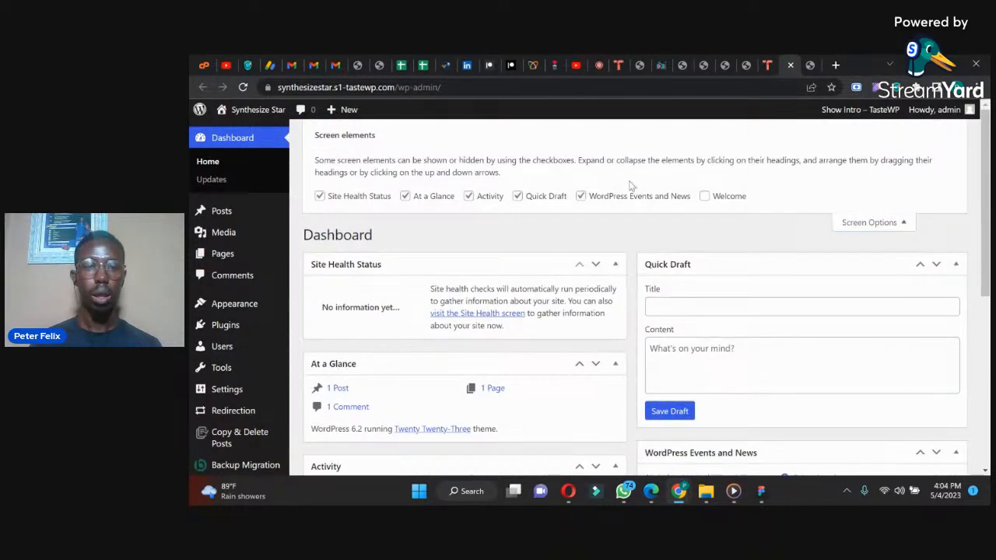
pyautogui.click(319, 196)
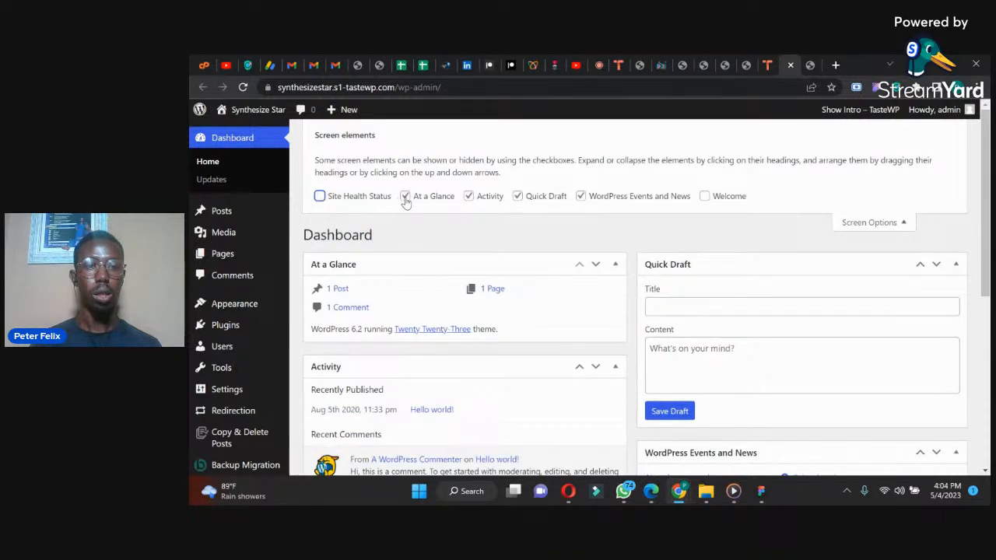
pyautogui.click(405, 196)
pyautogui.click(468, 196)
pyautogui.click(517, 196)
pyautogui.click(580, 196)
pyautogui.click(691, 228)
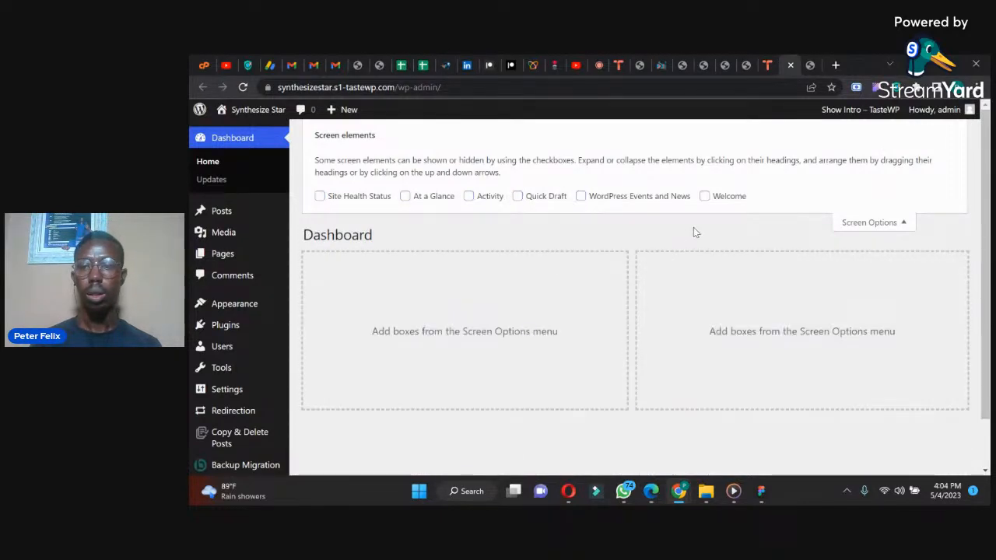
pyautogui.click(903, 222)
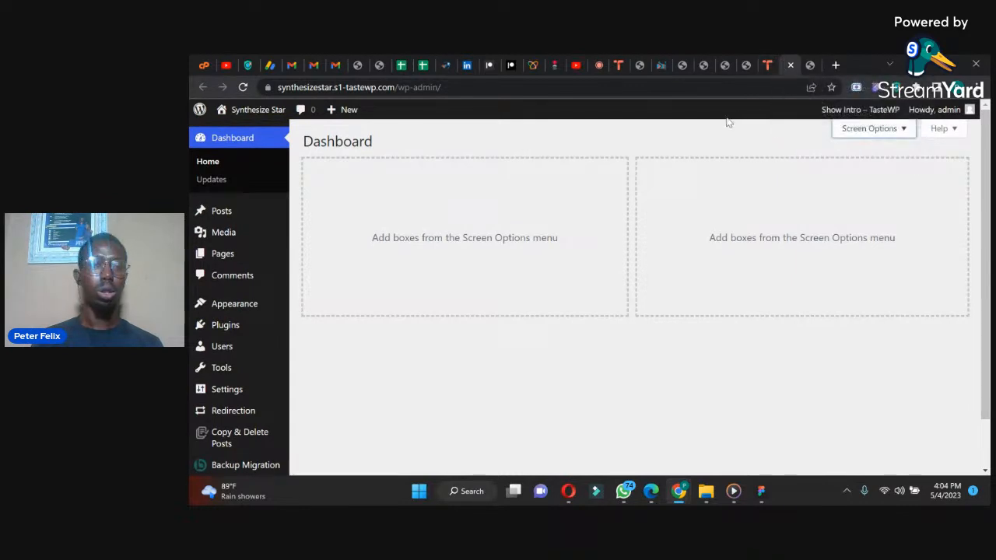
# Step: Add the Astra theme from the popular themes and activate it
pyautogui.moveTo(229, 303)
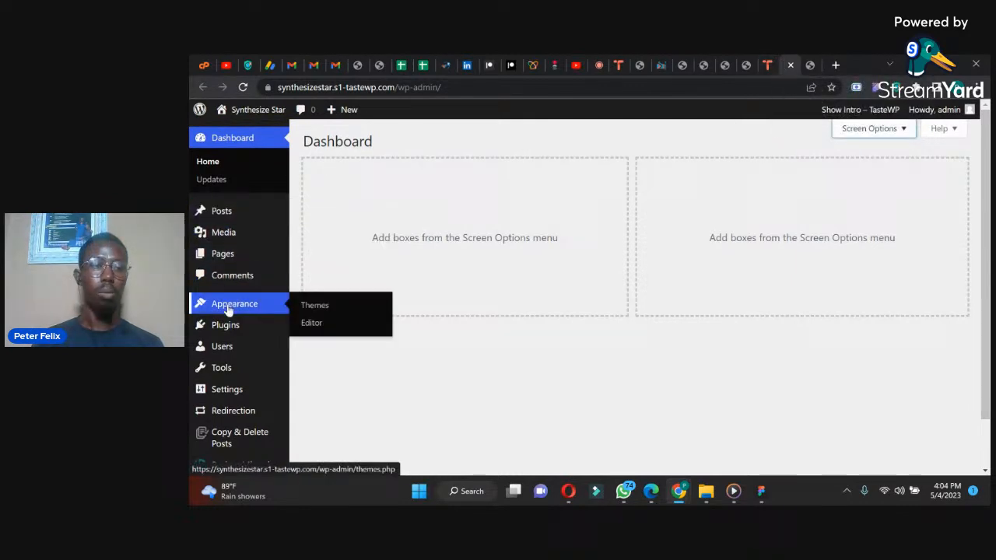
pyautogui.click(314, 311)
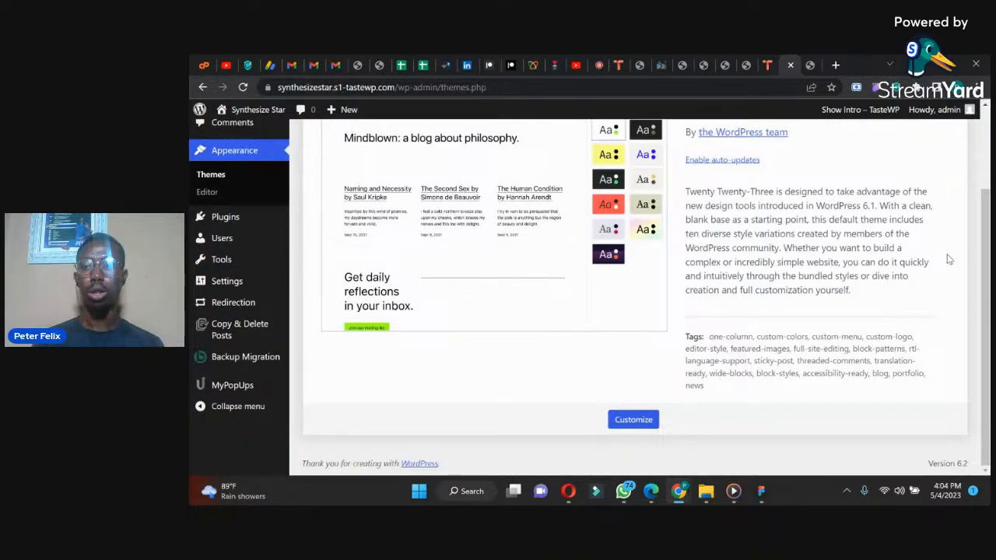
pyautogui.scroll(2, 982, 249)
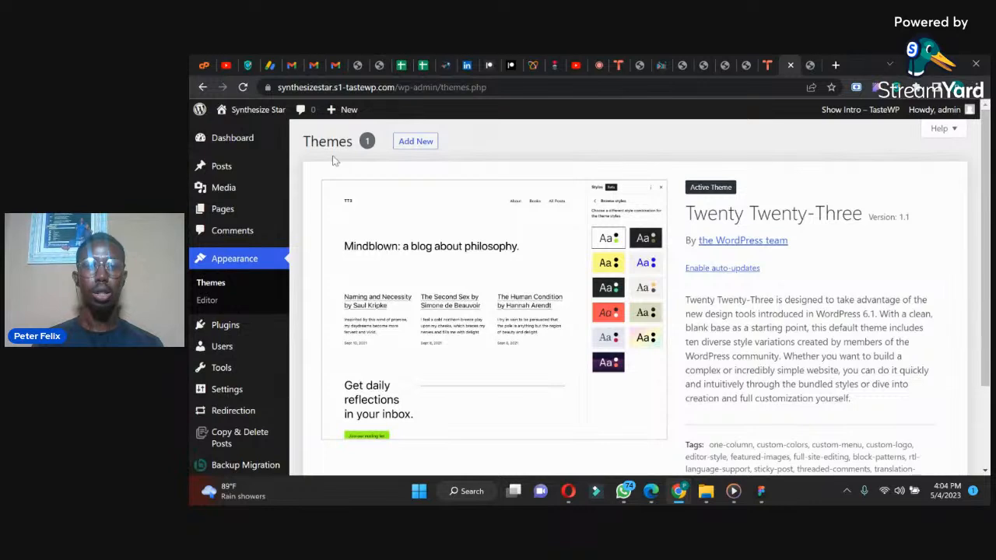
pyautogui.click(400, 145)
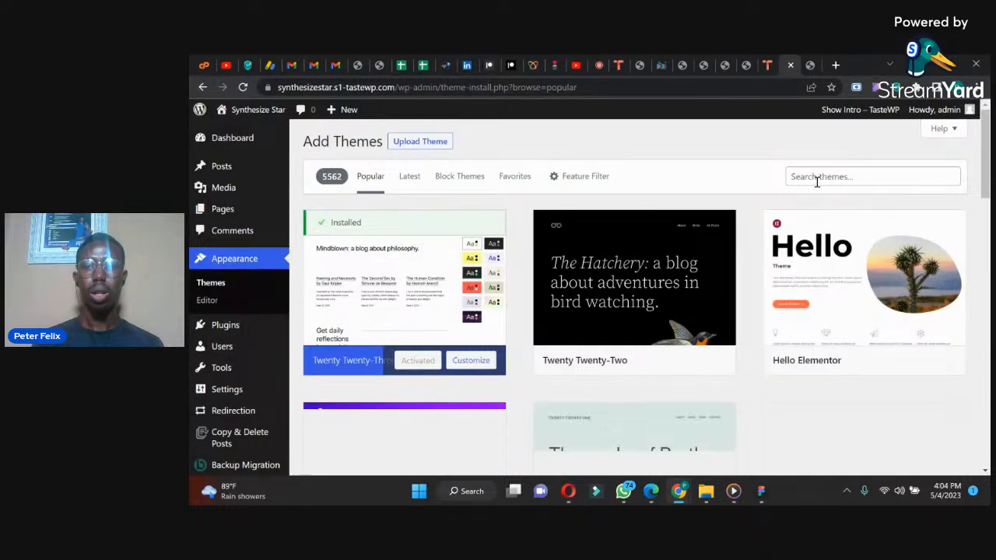
pyautogui.moveTo(989, 171)
pyautogui.mouseDown()
pyautogui.moveTo(984, 192)
pyautogui.moveTo(975, 173)
pyautogui.mouseUp()
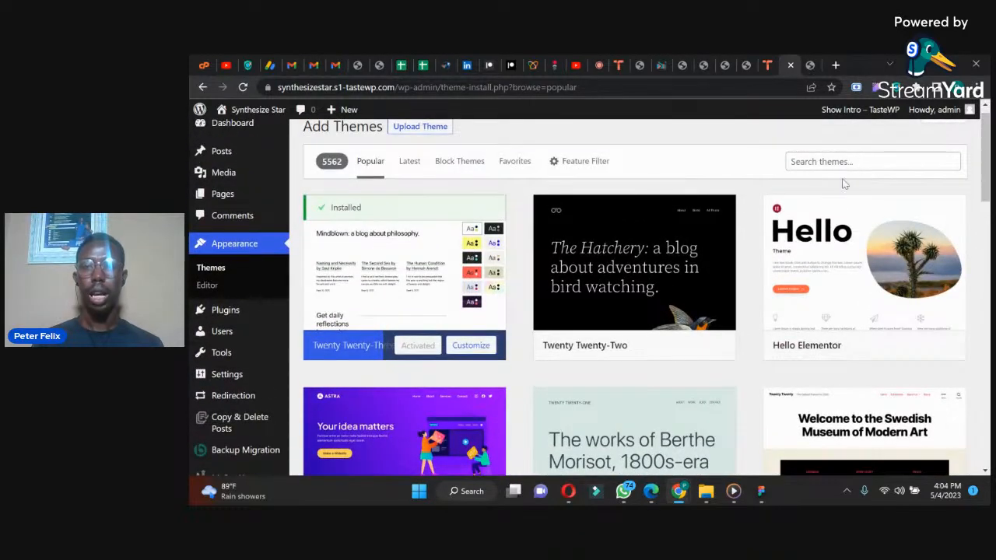
pyautogui.scroll(-3, 368, 341)
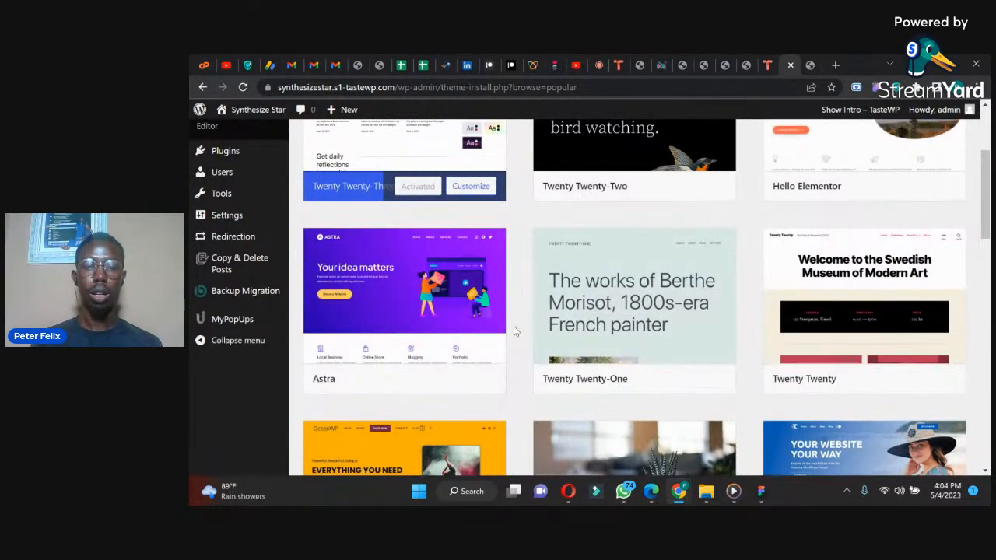
pyautogui.click(424, 379)
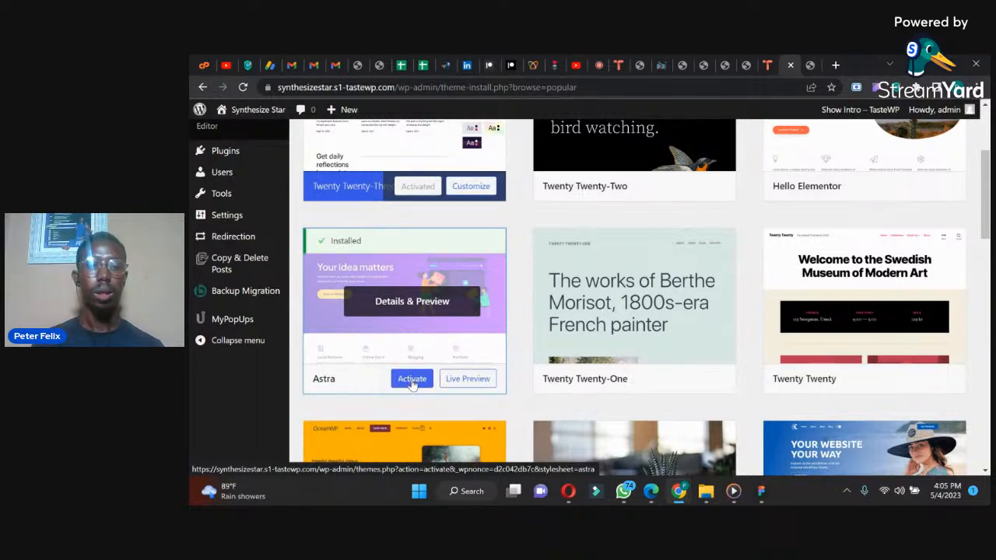
pyautogui.click(412, 379)
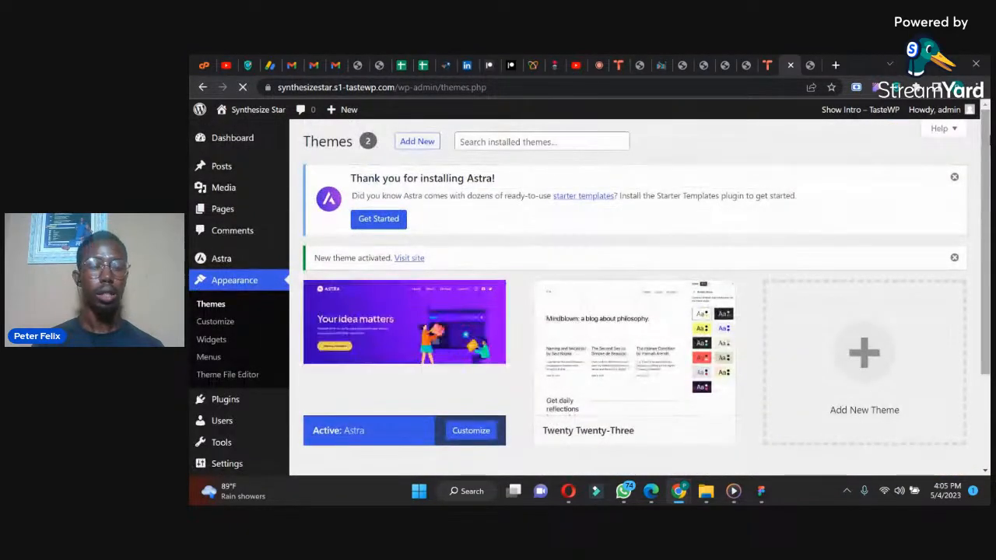
# Step: Reload the site's public home page to check how it looks with the Astra theme
pyautogui.moveTo(986, 143); pyautogui.dragTo(986, 146)
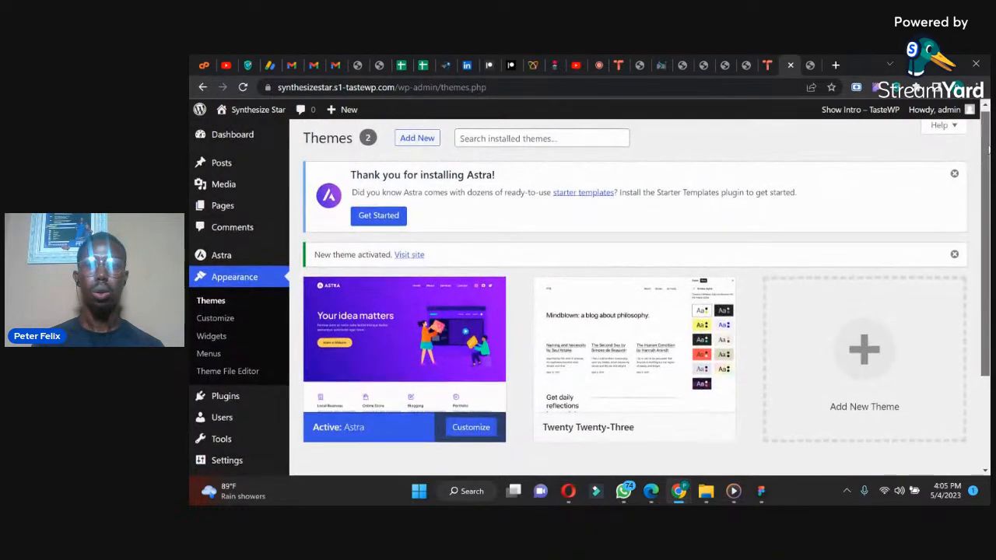
pyautogui.click(807, 64)
pyautogui.press('F5')
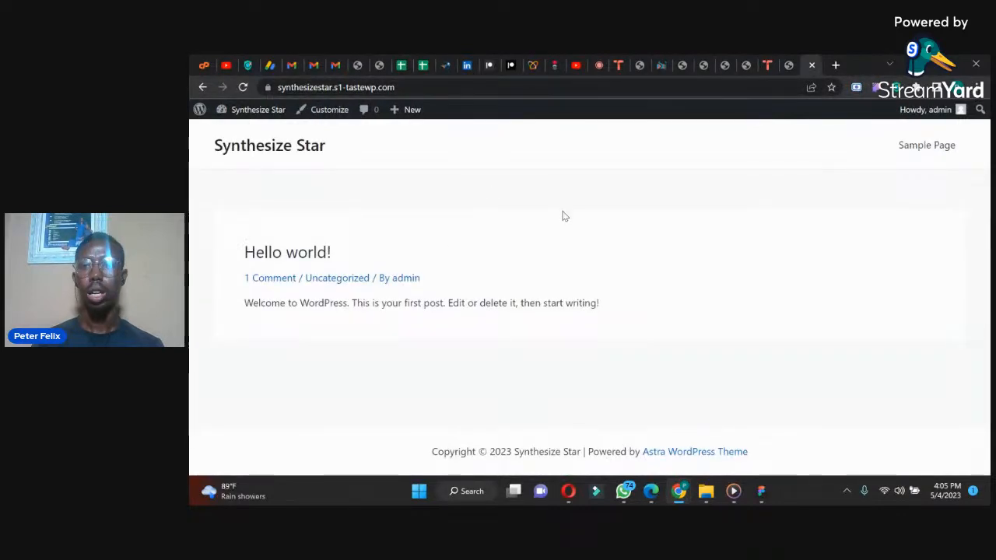
# Step: Create a new page titled Home in the site's admin, publish it, and return to the Pages list
pyautogui.click(788, 54)
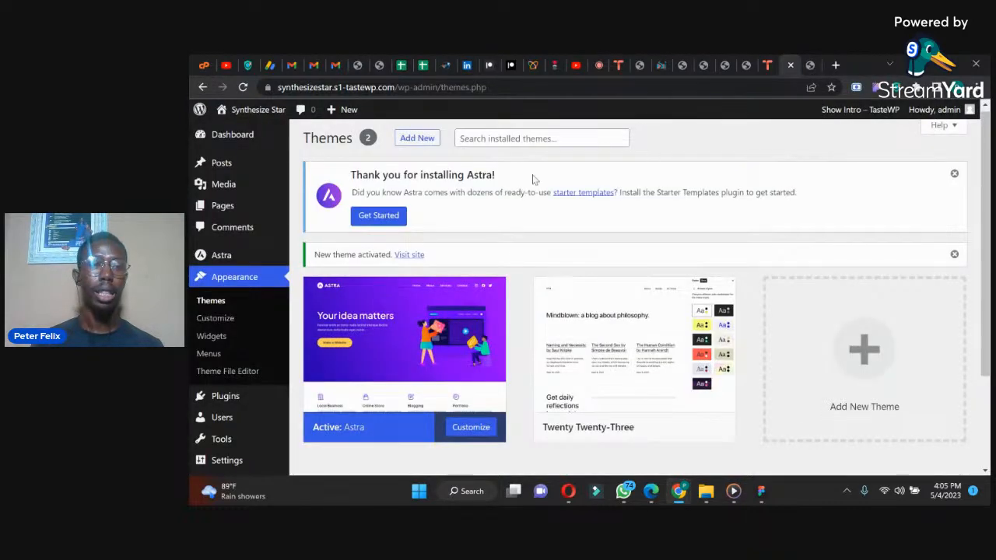
pyautogui.moveTo(249, 205)
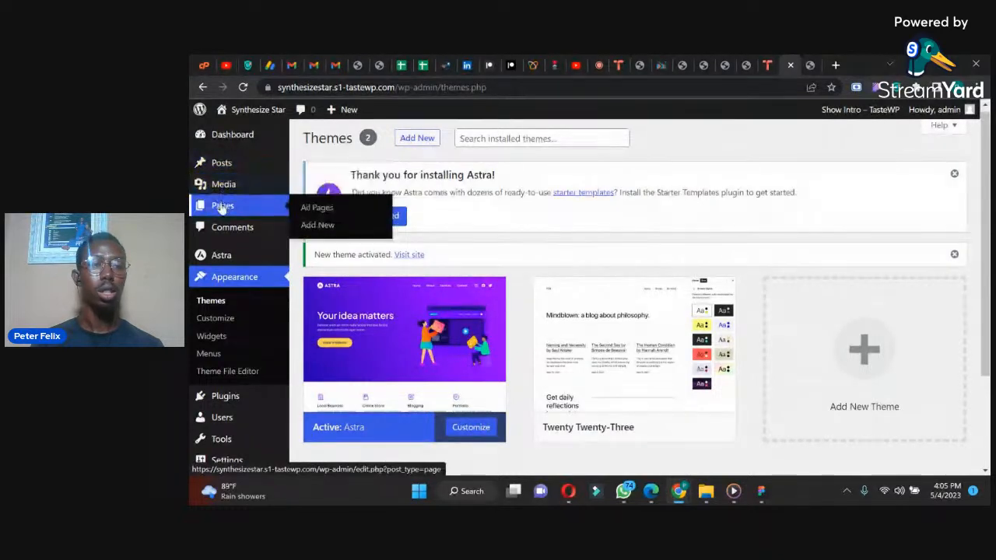
pyautogui.click(319, 227)
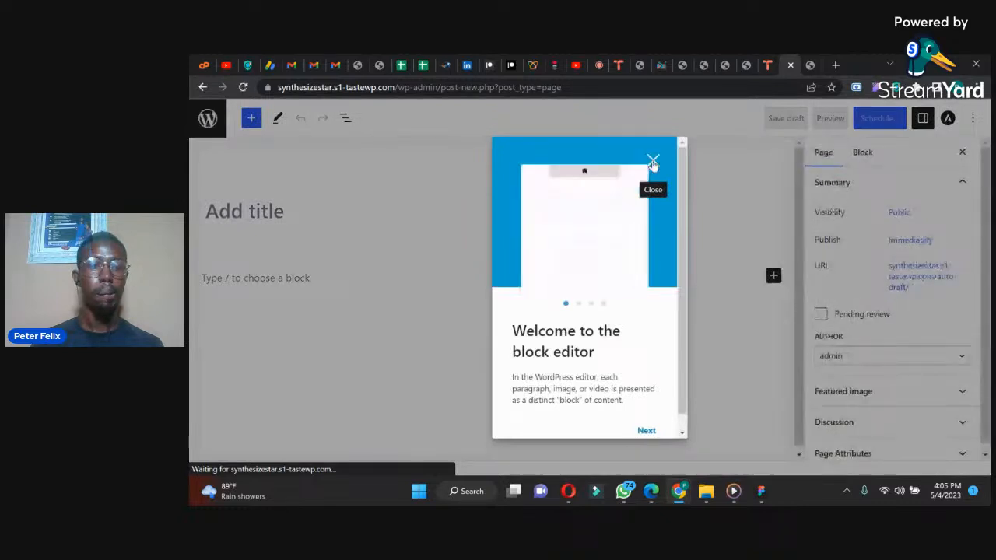
pyautogui.click(652, 161)
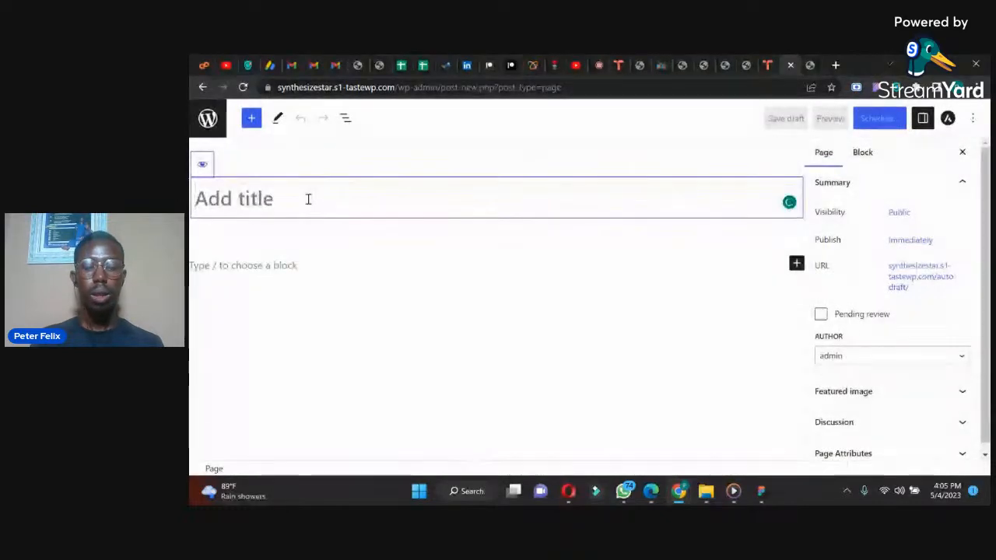
pyautogui.write('Home')
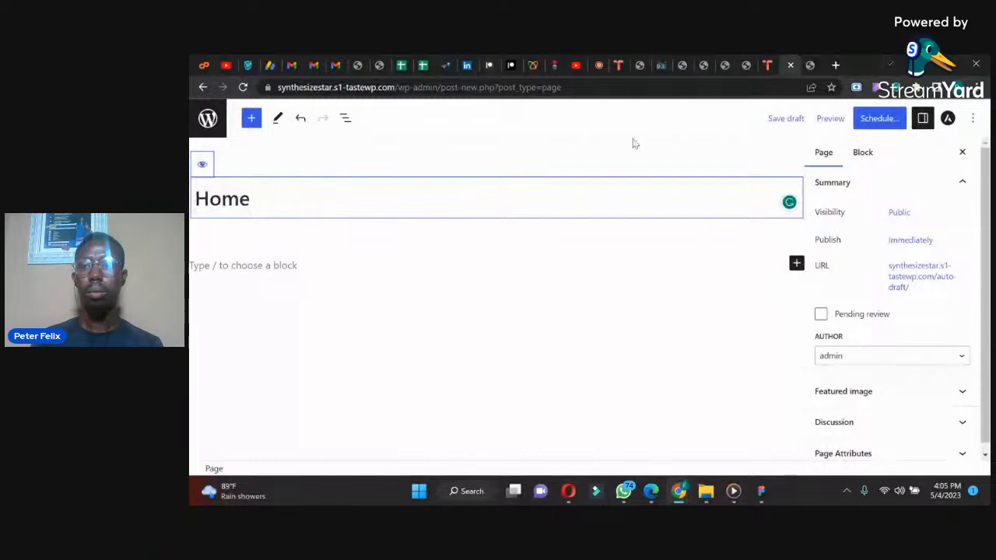
pyautogui.click(864, 127)
pyautogui.click(864, 121)
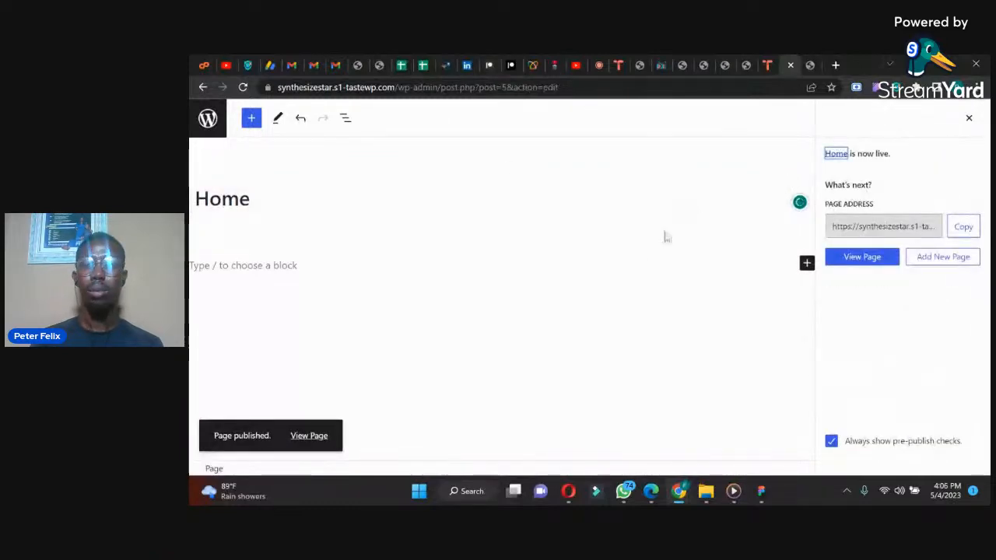
pyautogui.click(208, 119)
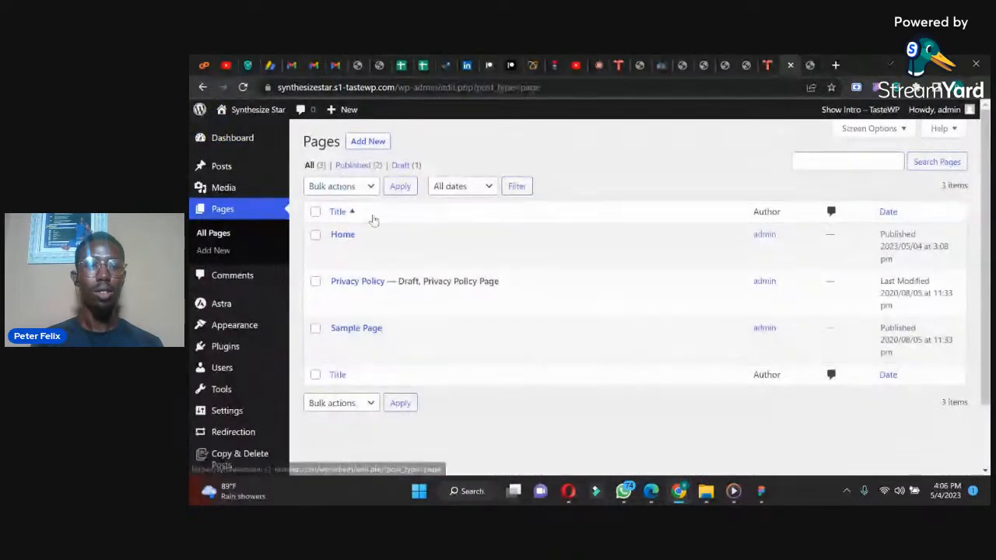
pyautogui.click(363, 145)
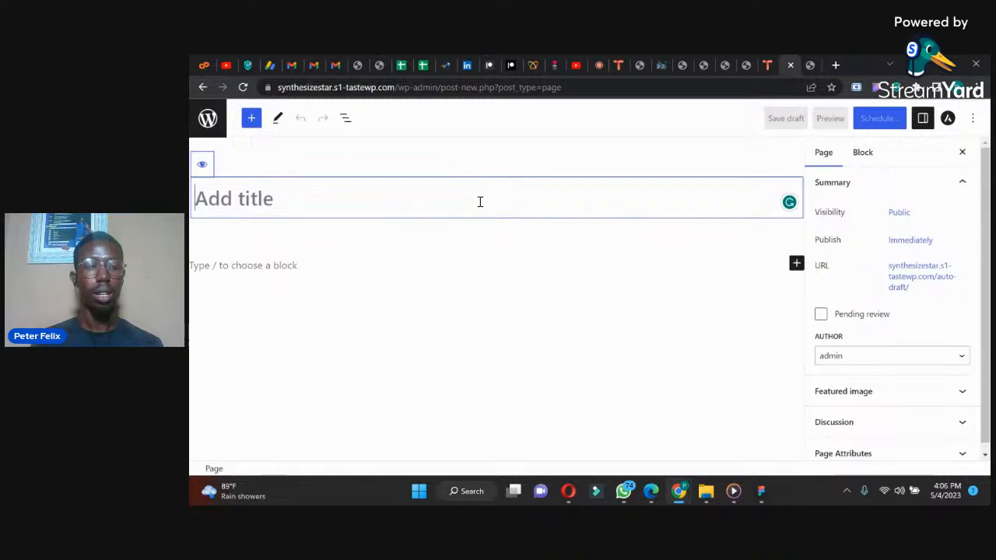
pyautogui.write('Abou')
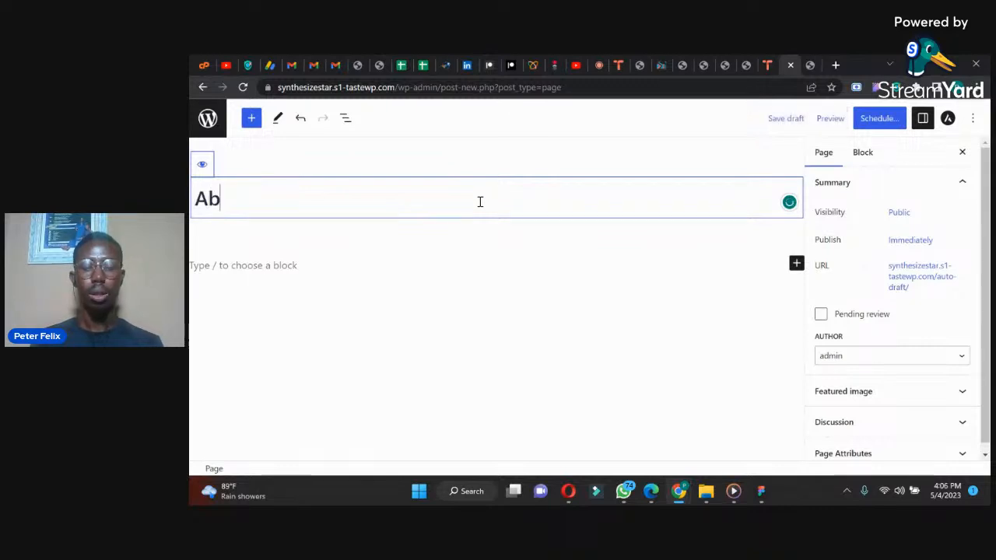
pyautogui.press('BackSpace')
pyautogui.press('BackSpace')
pyautogui.press('BackSpace')
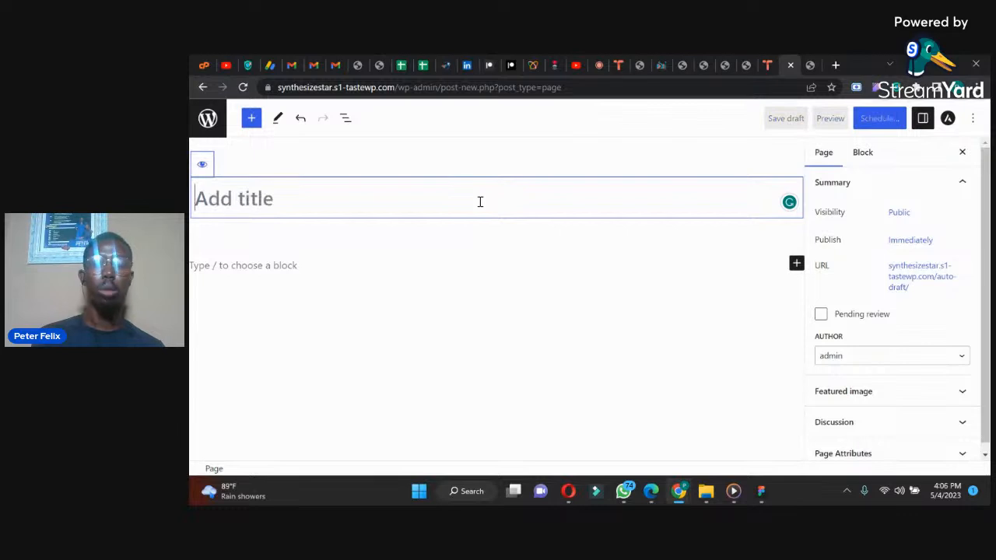
pyautogui.click(211, 121)
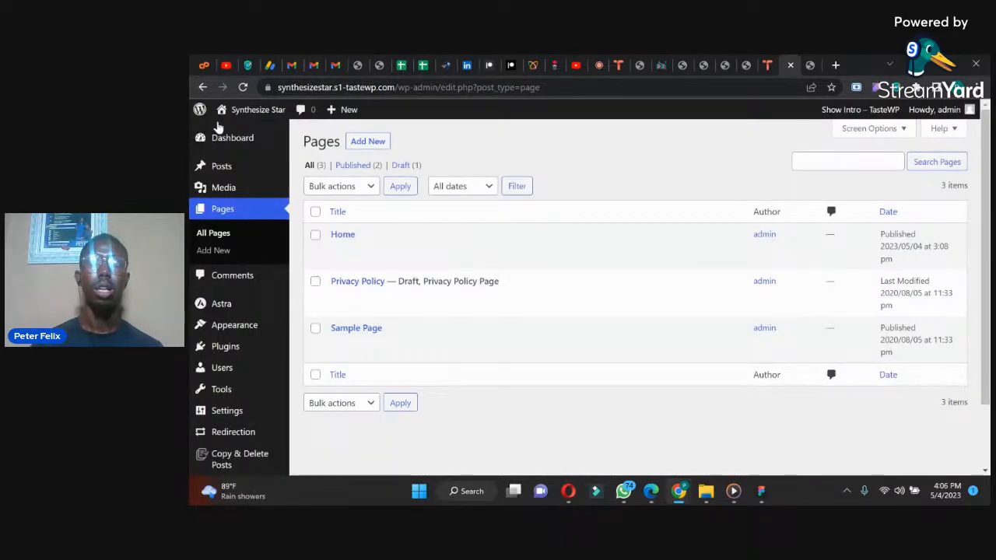
# Step: Open thejourneybegins.com.ng/mentorship alongside the test site as a one-page website example
pyautogui.click(837, 65)
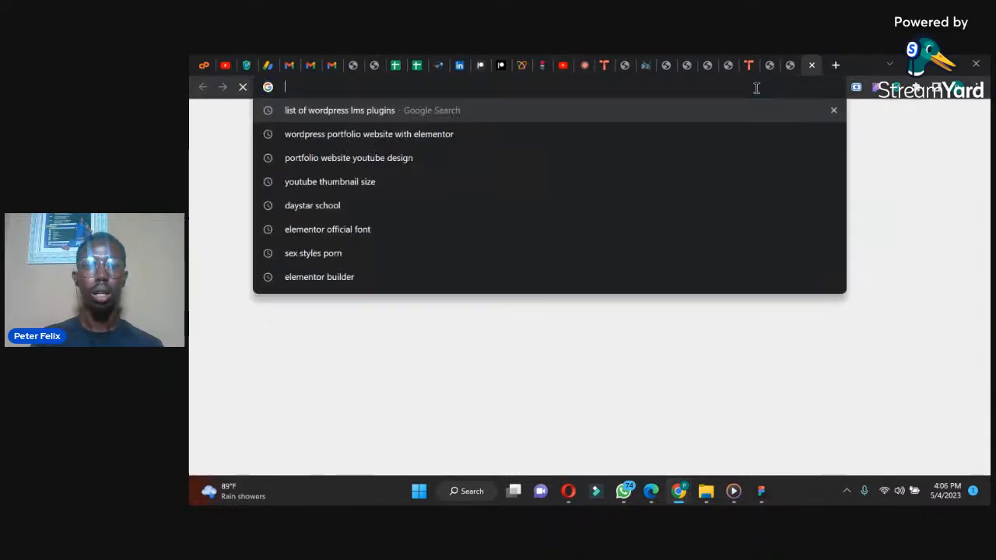
pyautogui.write('thejourneybegins.com.ng')
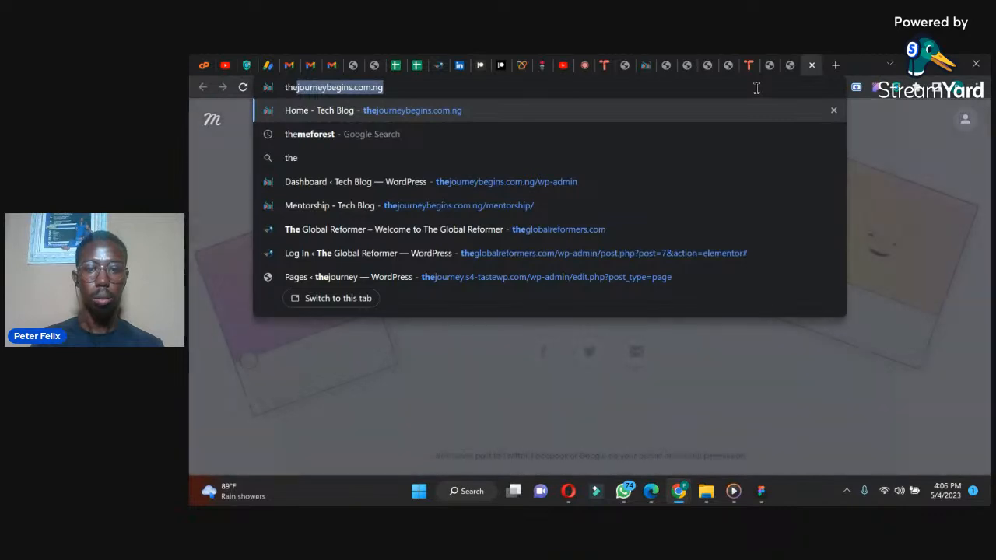
pyautogui.press('Right')
pyautogui.write('/men')
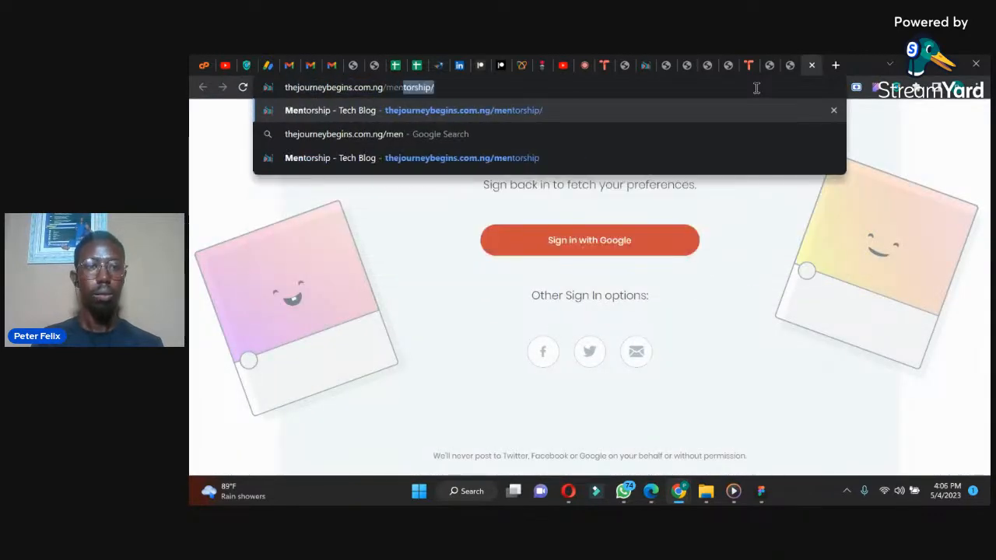
pyautogui.press('Return')
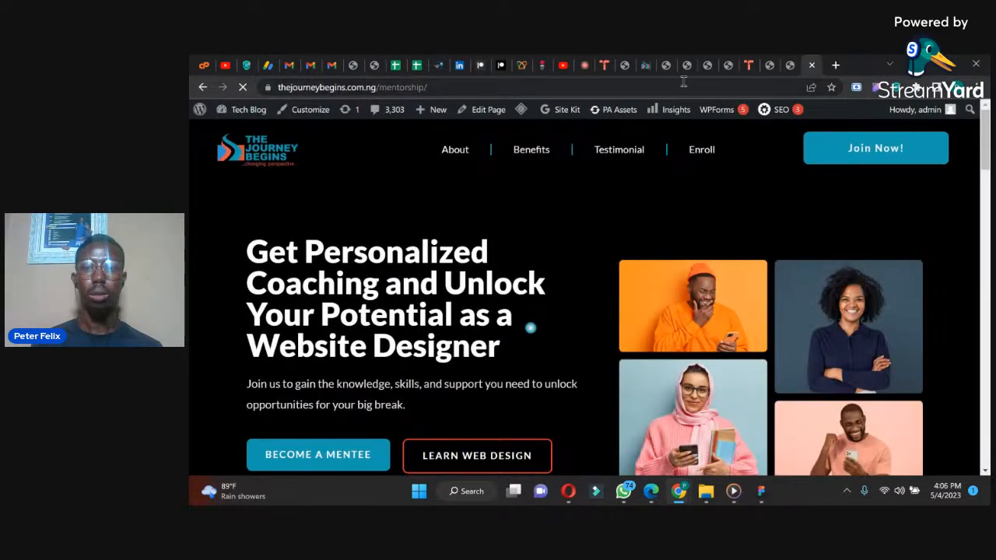
# Step: Follow the example page's Benefits, Testimonial, Enroll and About navigation links to view each section
pyautogui.click(526, 156)
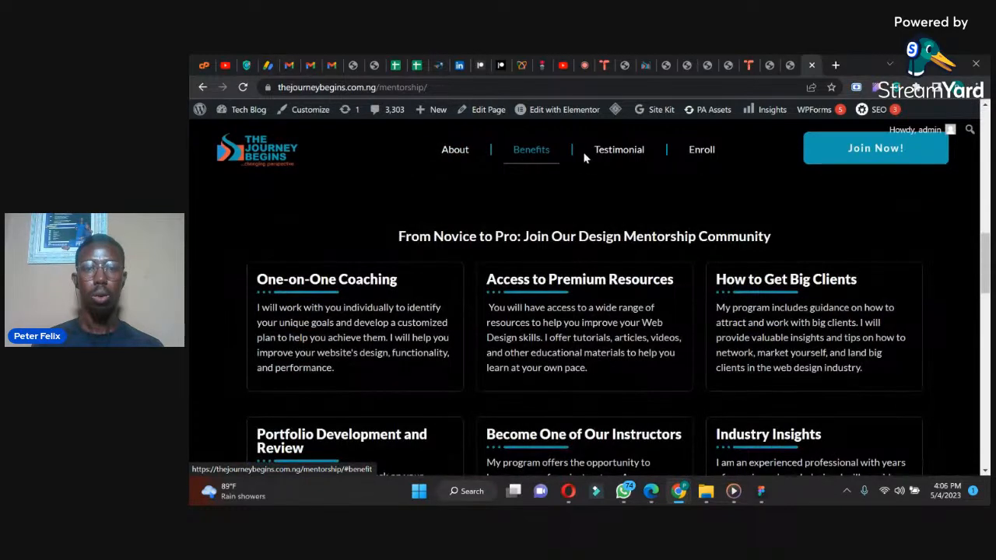
pyautogui.click(612, 155)
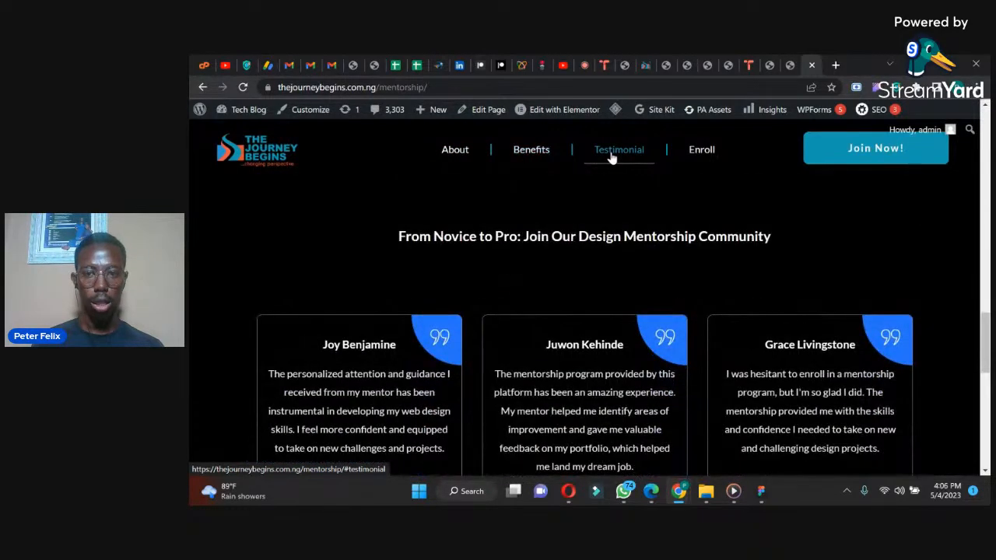
pyautogui.click(698, 155)
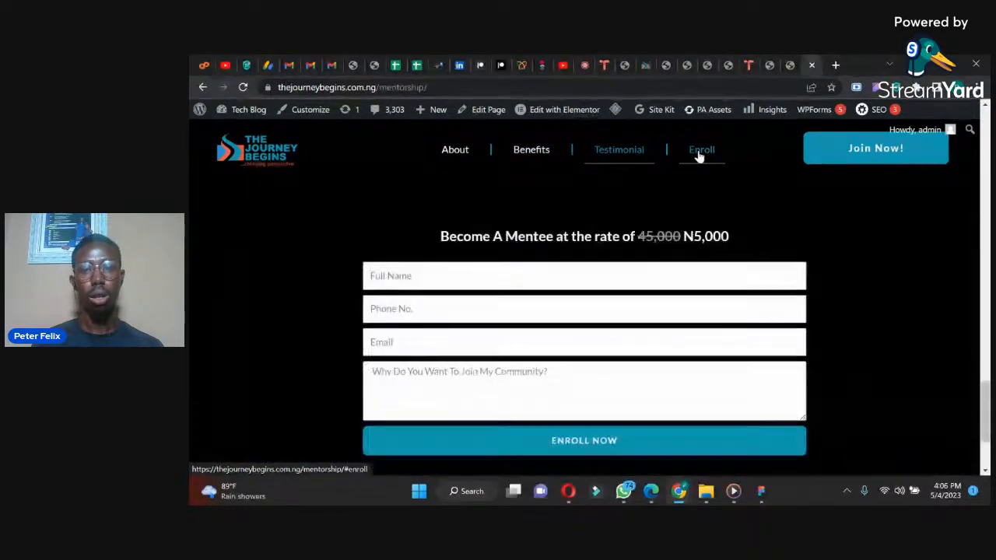
pyautogui.click(444, 149)
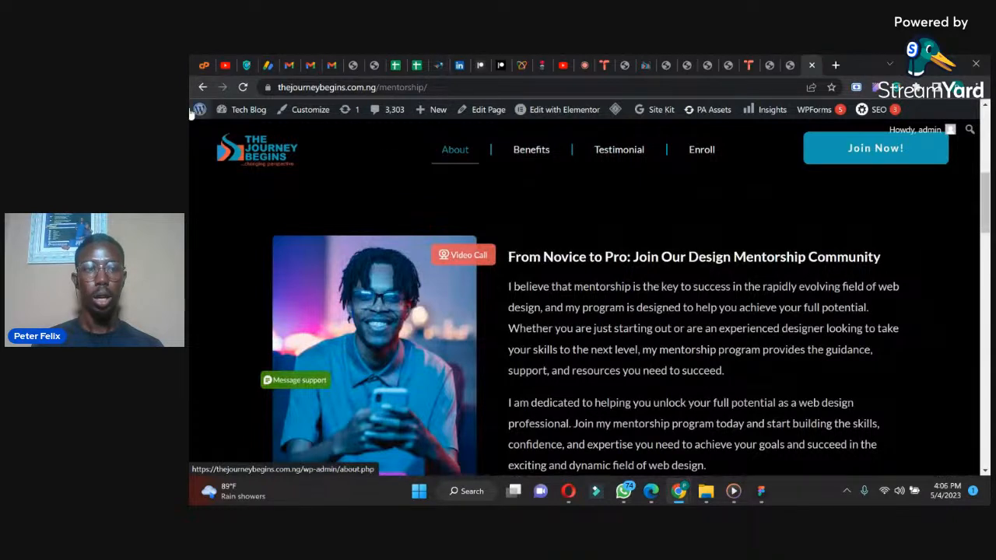
# Step: Go to the example site's WordPress dashboard and bring up the items of its navigation menu under Menus
pyautogui.moveTo(199, 110)
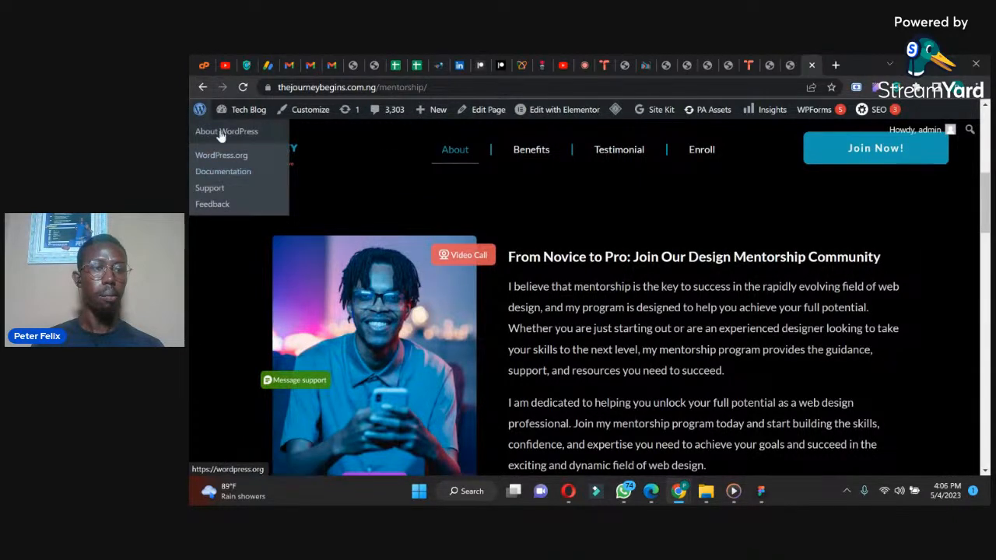
pyautogui.moveTo(241, 112)
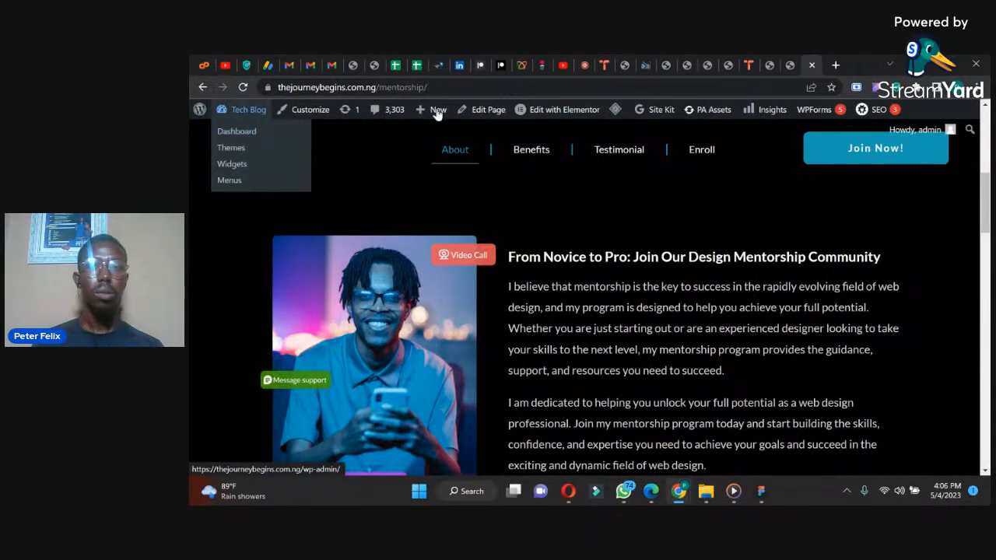
pyautogui.click(241, 134)
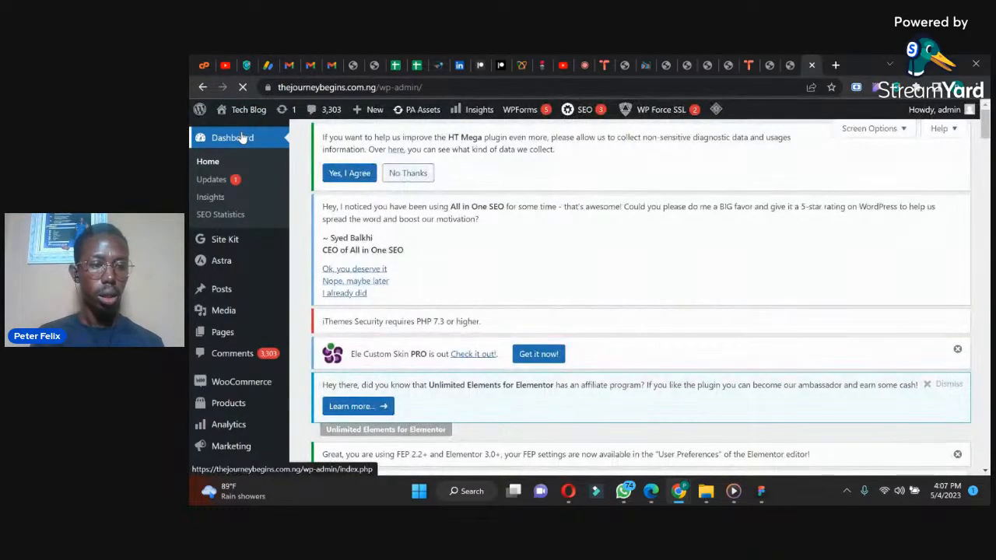
pyautogui.moveTo(985, 129)
pyautogui.mouseDown()
pyautogui.moveTo(984, 161)
pyautogui.moveTo(984, 147)
pyautogui.mouseUp()
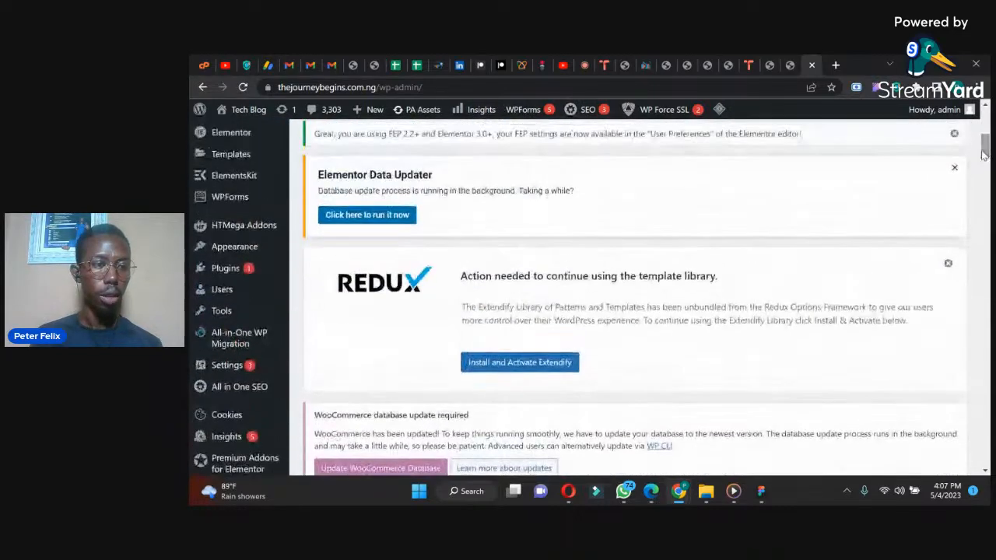
pyautogui.moveTo(231, 247)
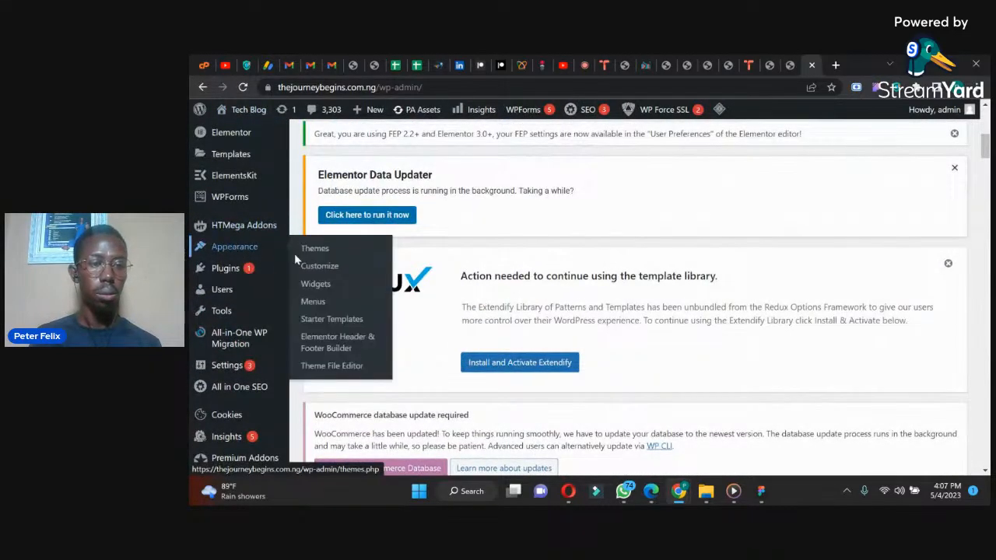
pyautogui.click(313, 303)
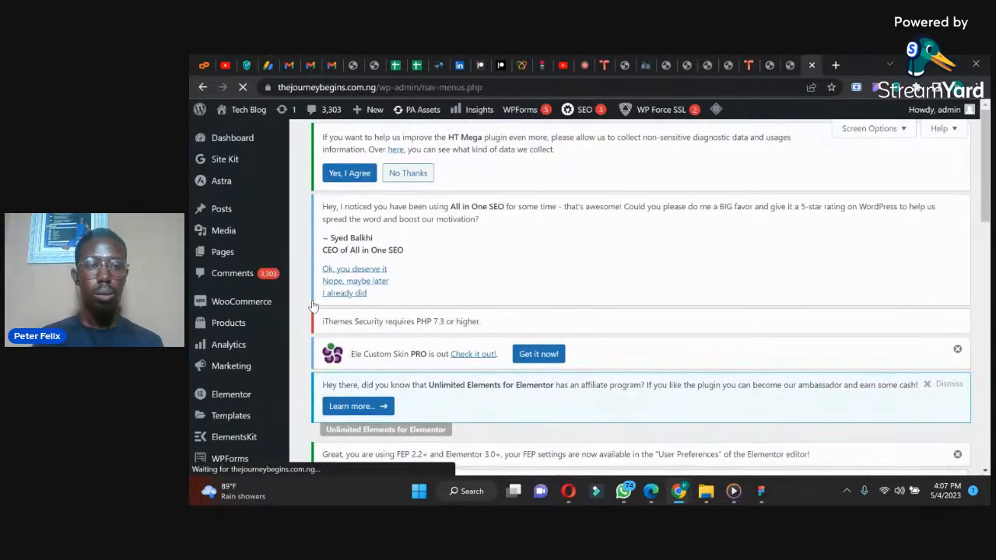
pyautogui.moveTo(984, 166); pyautogui.dragTo(954, 379)
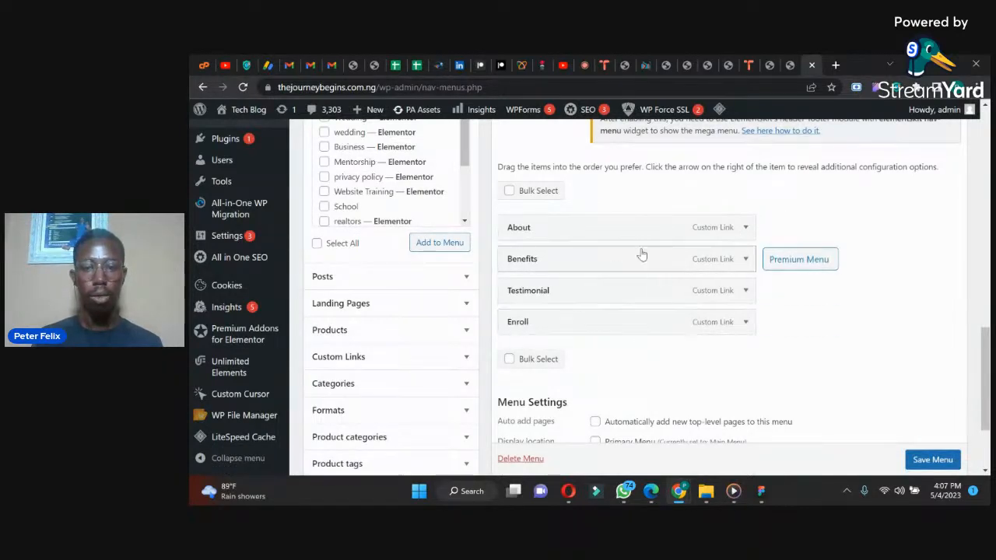
# Step: Examine the link URLs and navigation labels of the About and Benefits custom-link menu items
pyautogui.click(745, 232)
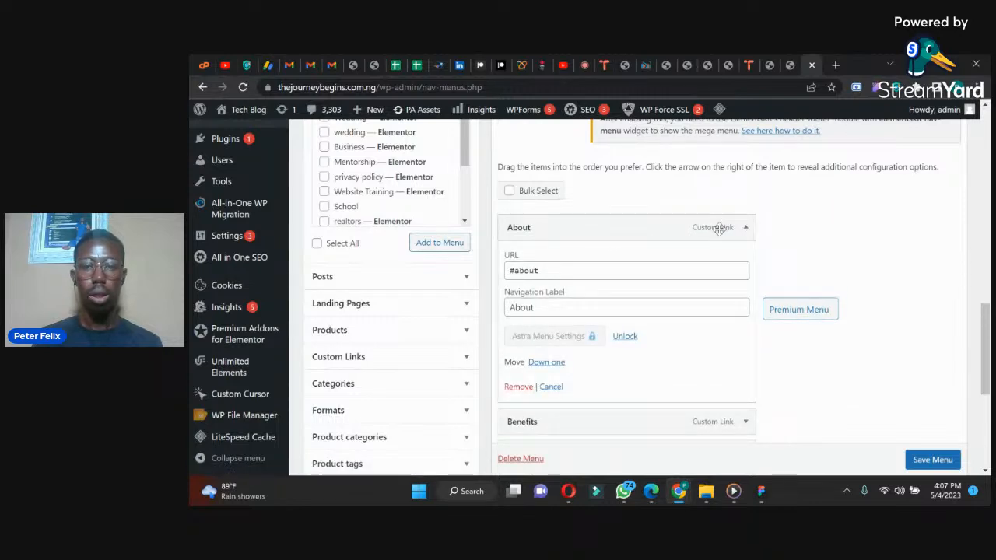
pyautogui.click(746, 227)
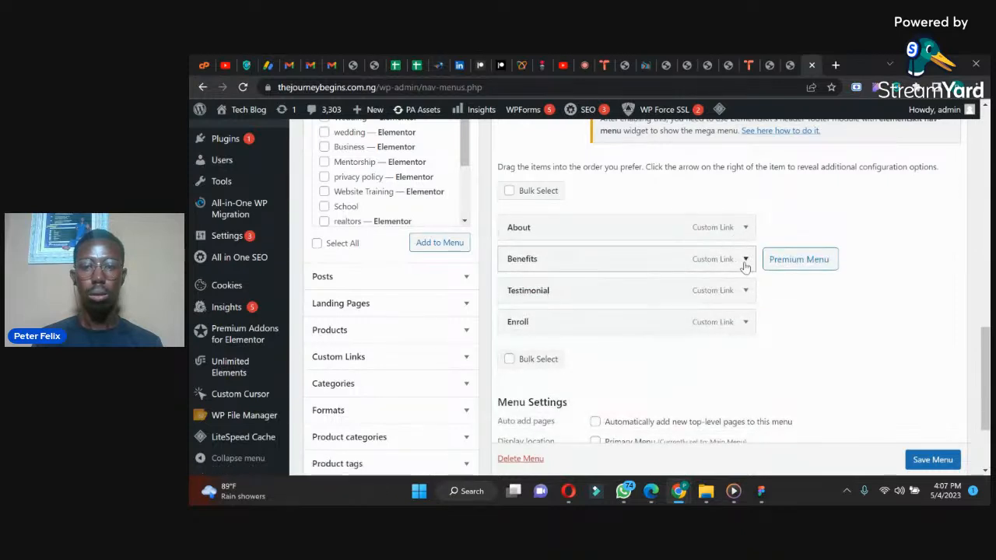
pyautogui.click(745, 260)
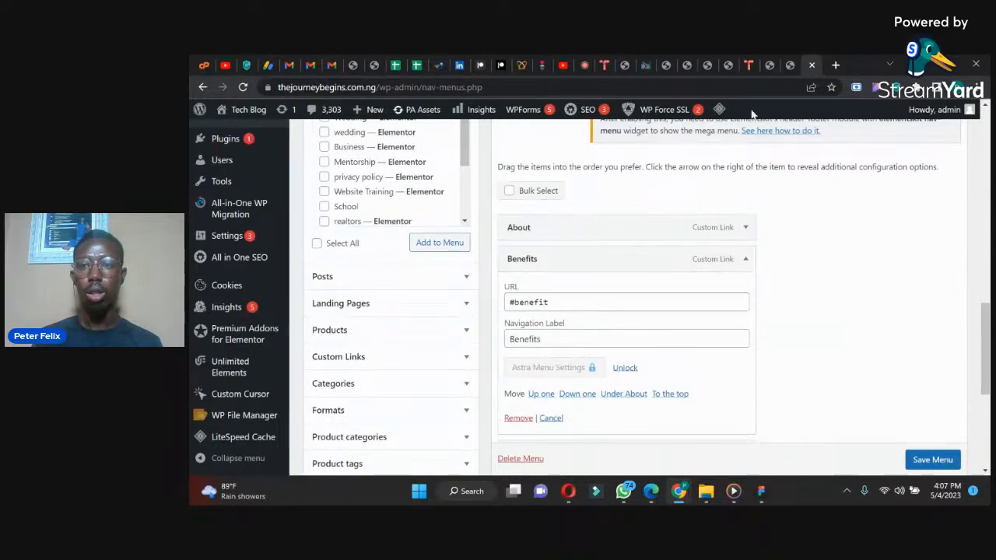
# Step: Close the example site's Menus page and return to the Pages list of the Synthesize Star site
pyautogui.click(789, 64)
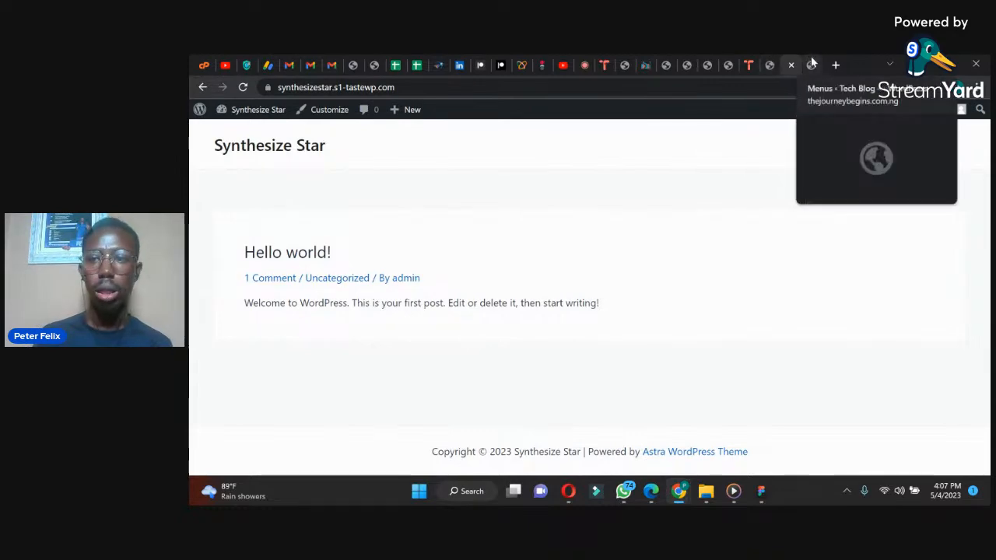
pyautogui.click(809, 60)
pyautogui.click(811, 65)
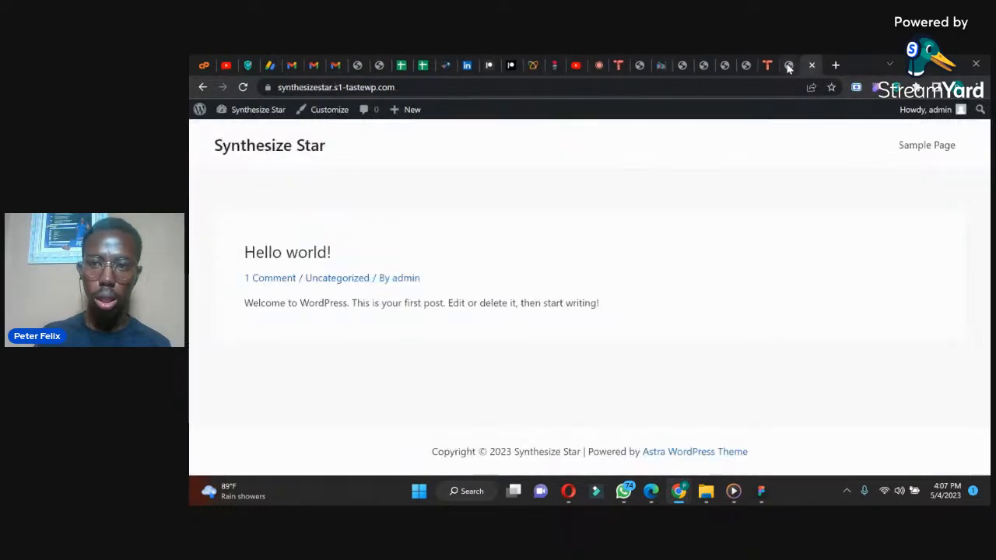
pyautogui.click(786, 59)
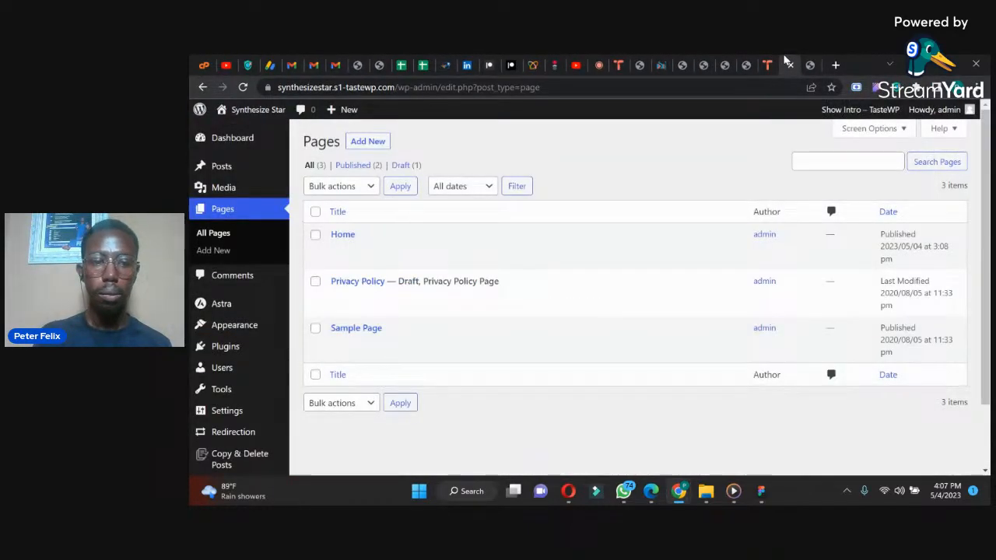
# Step: Switch to WhatsApp and view the latest messages in the Website Training group chat
pyautogui.click(618, 494)
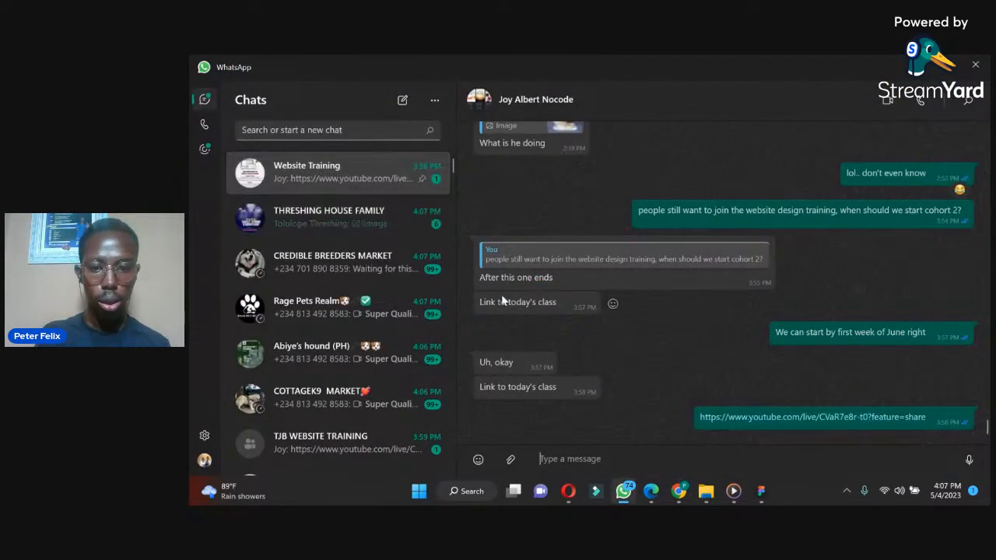
pyautogui.scroll(1, 761, 373)
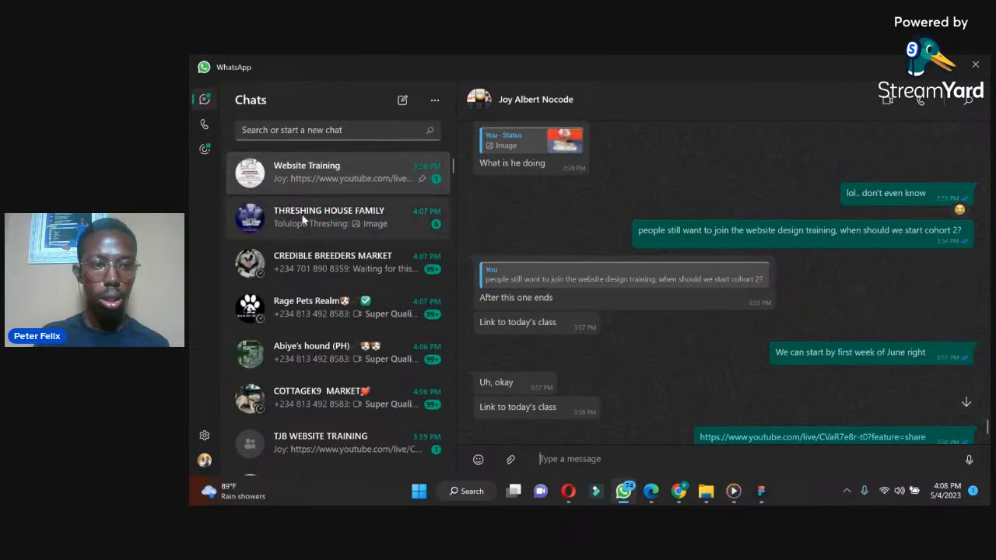
pyautogui.click(305, 177)
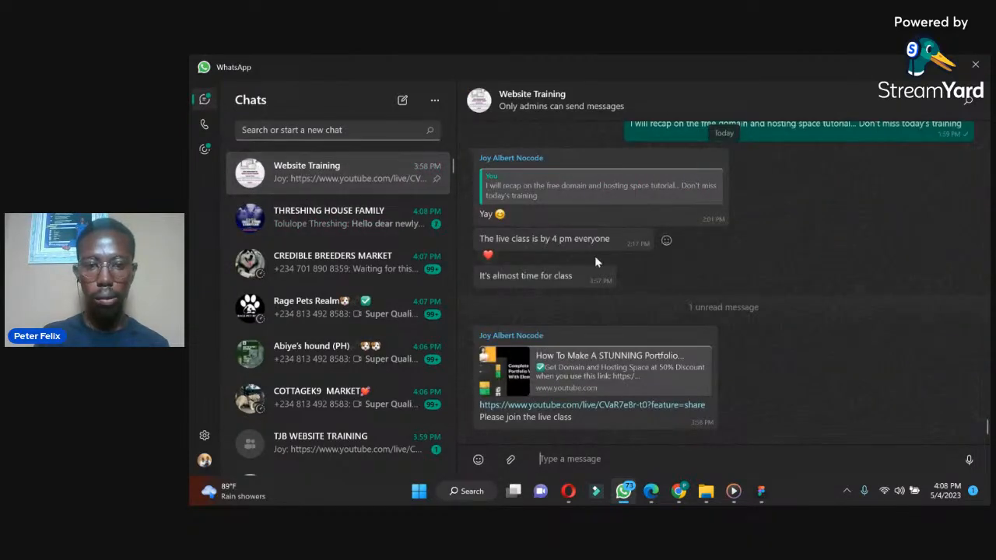
# Step: Find the portfolio design screenshots in the Website Training chat and examine their sections from the hero down to the call-to-action banner
pyautogui.scroll(4, 681, 305)
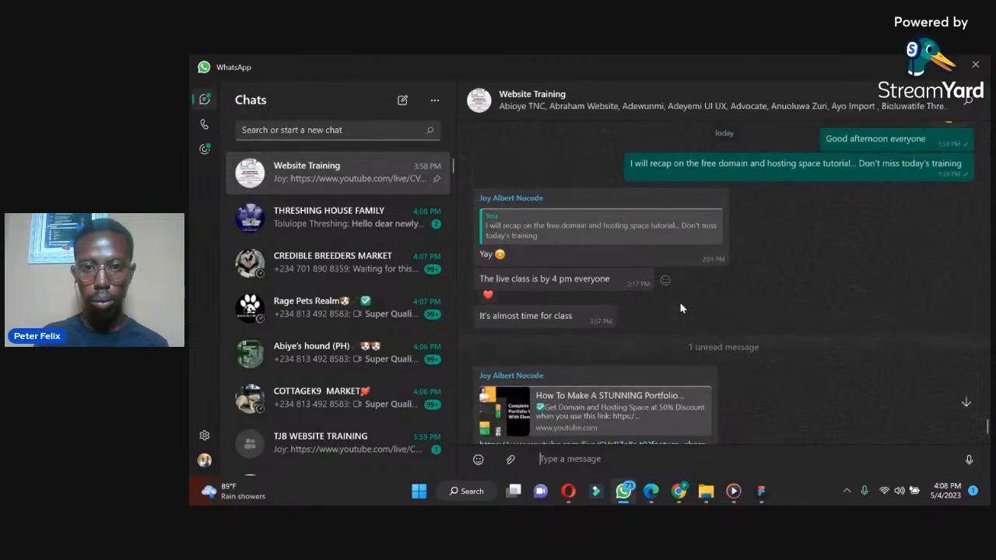
pyautogui.scroll(10, 680, 305)
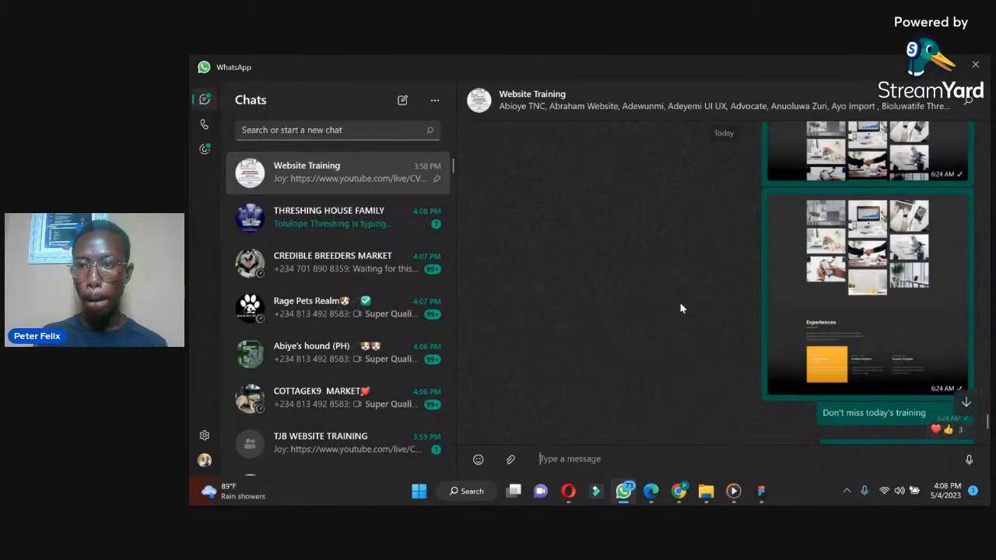
pyautogui.scroll(6, 680, 305)
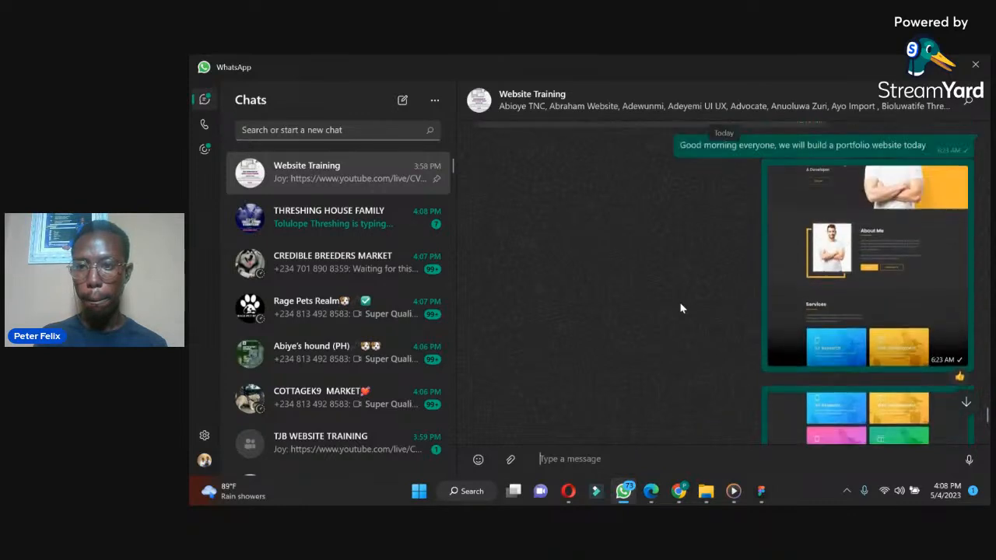
pyautogui.click(886, 308)
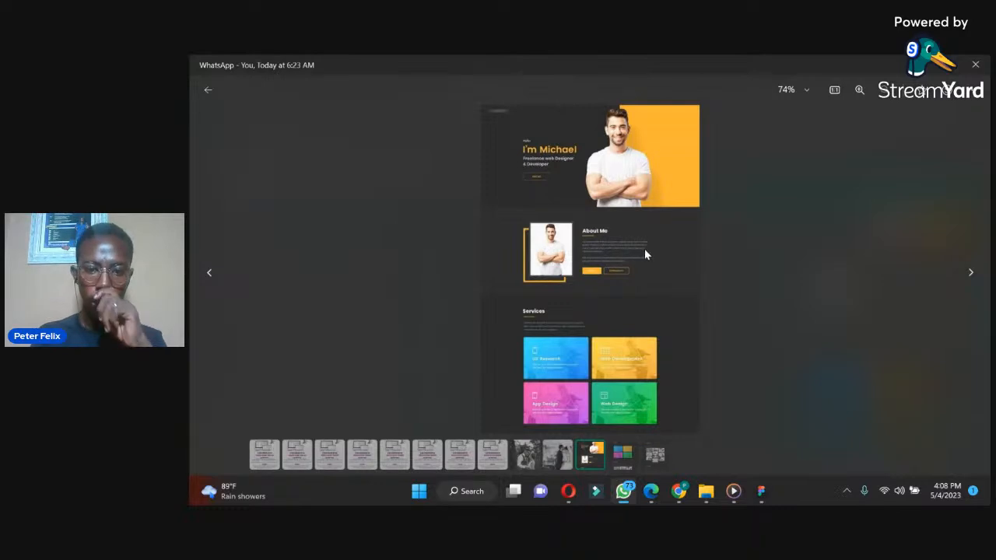
pyautogui.click(622, 455)
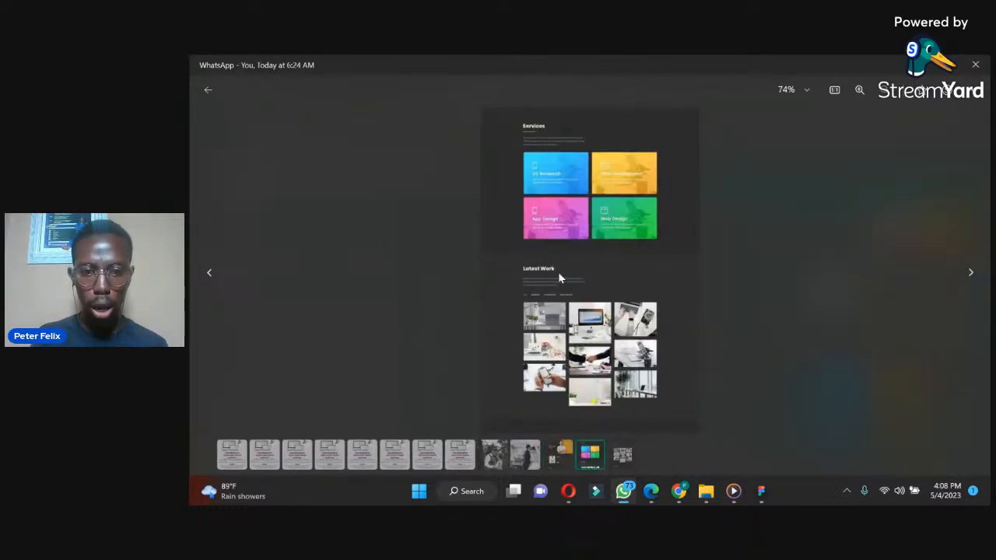
pyautogui.click(622, 457)
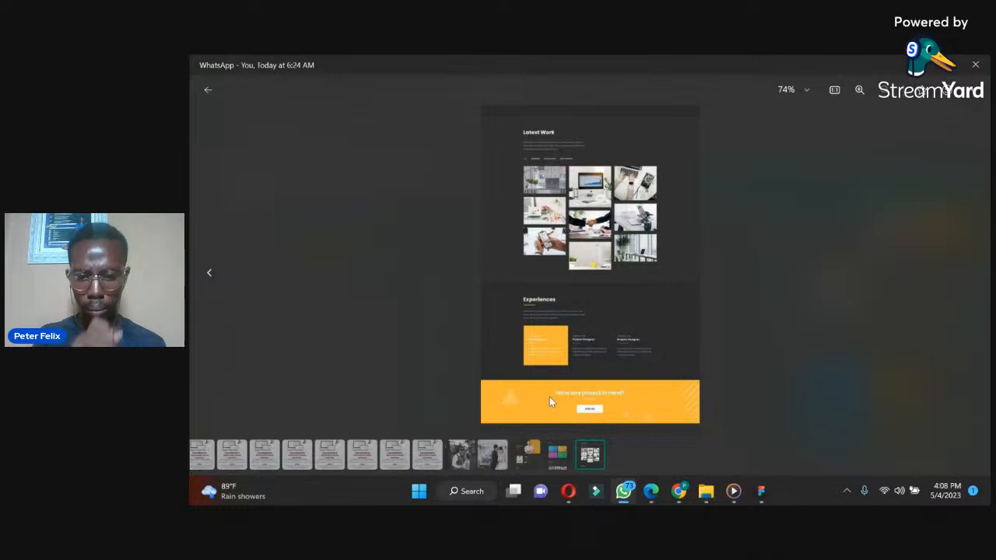
pyautogui.click(529, 454)
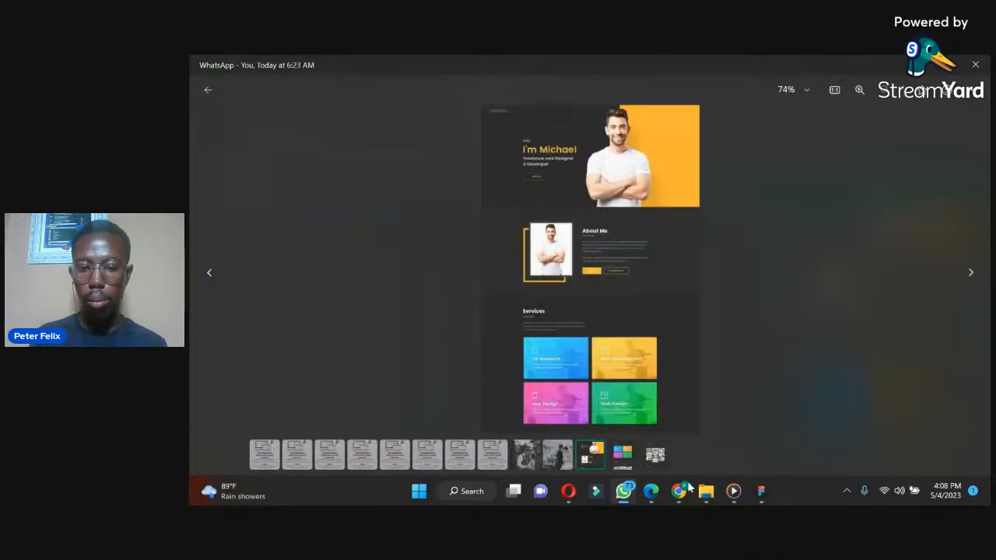
# Step: Switch back to Chrome and go to the Menus page of the Synthesize Star site
pyautogui.moveTo(681, 492)
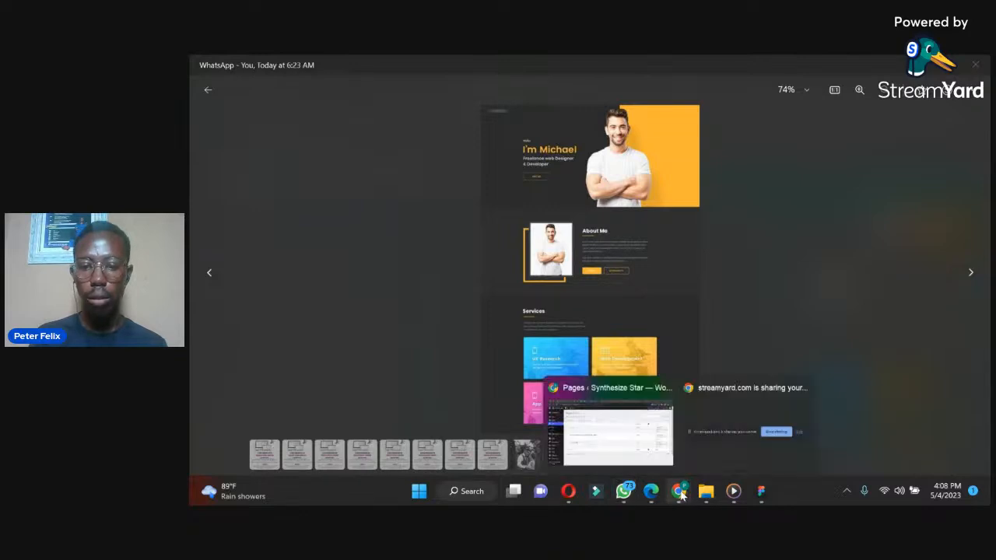
pyautogui.click(662, 443)
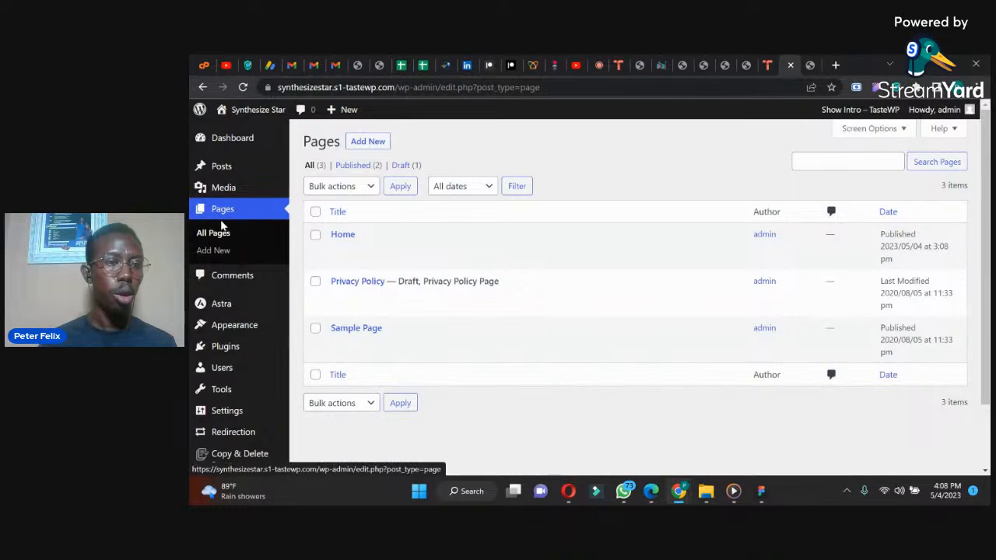
pyautogui.moveTo(223, 198)
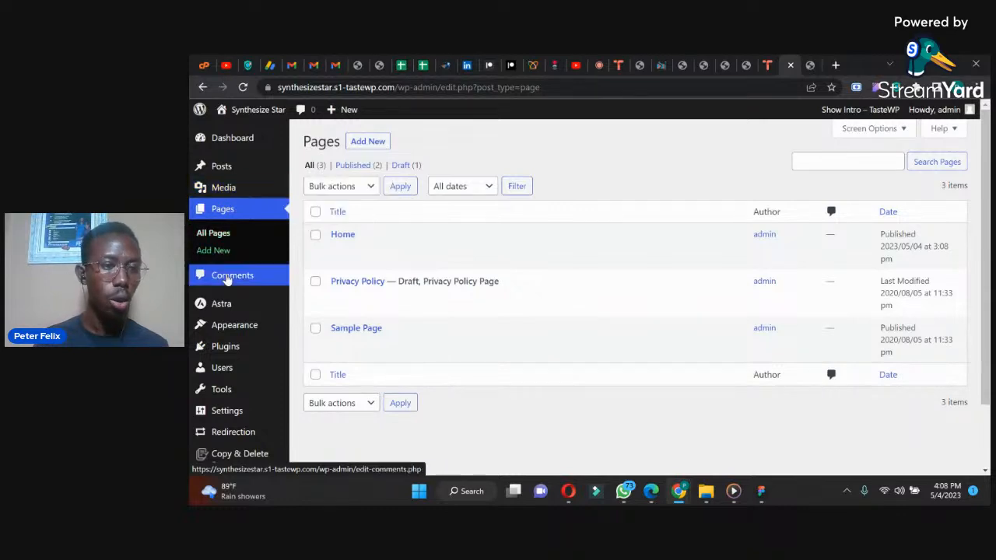
pyautogui.moveTo(237, 328)
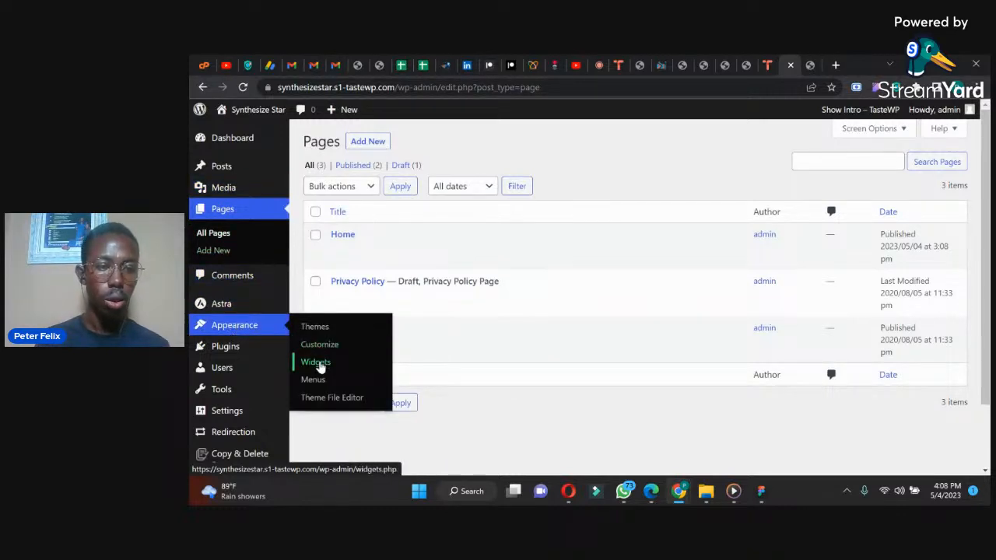
pyautogui.click(313, 380)
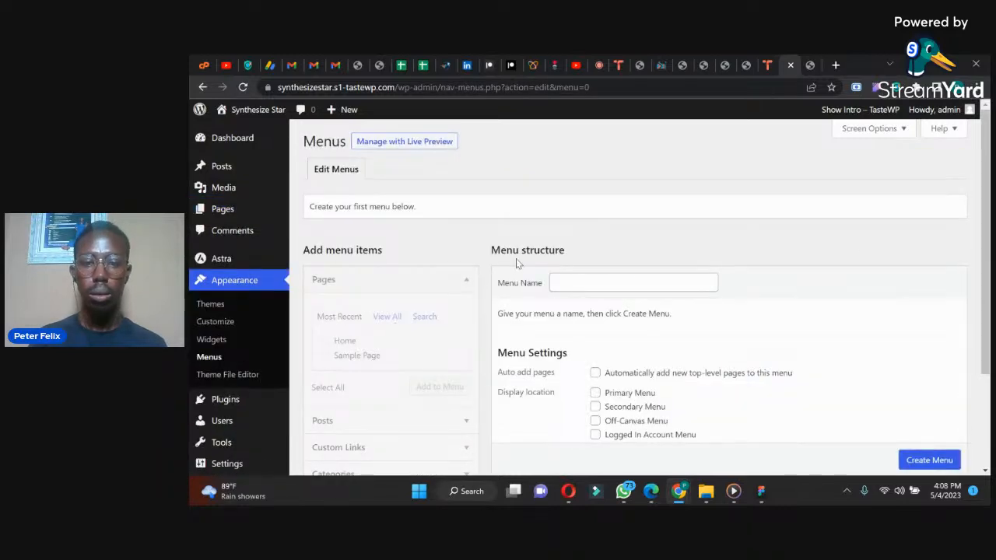
# Step: Create a navigation menu named Main and assign it to the Primary Menu display location
pyautogui.scroll(-2, 981, 171)
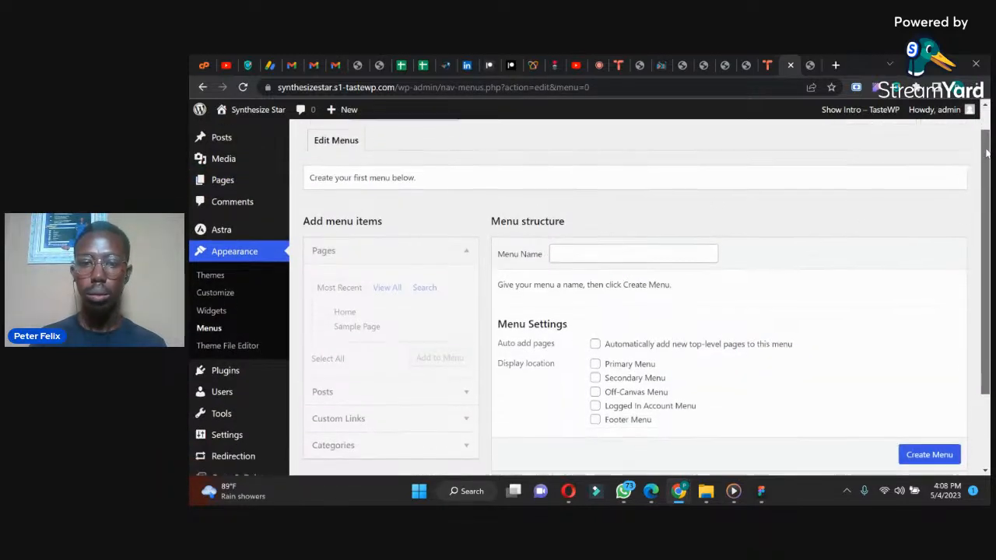
pyautogui.moveTo(982, 171); pyautogui.dragTo(980, 181)
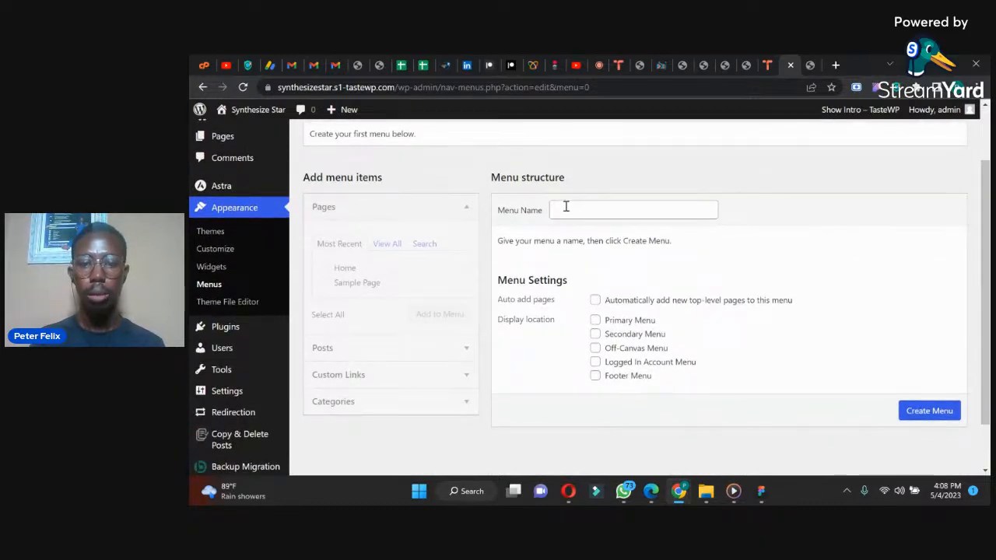
pyautogui.click(566, 206)
pyautogui.click(627, 239)
pyautogui.click(595, 320)
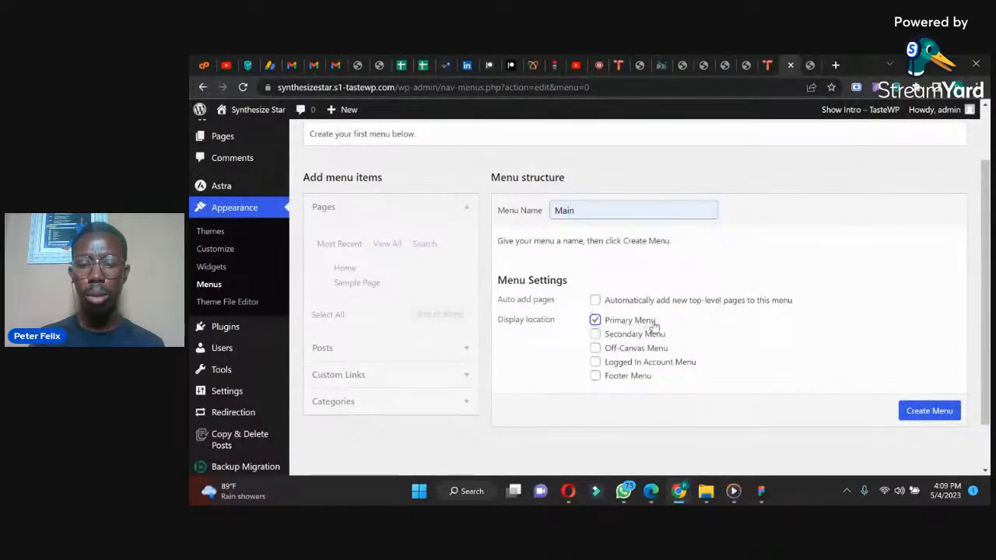
pyautogui.click(929, 411)
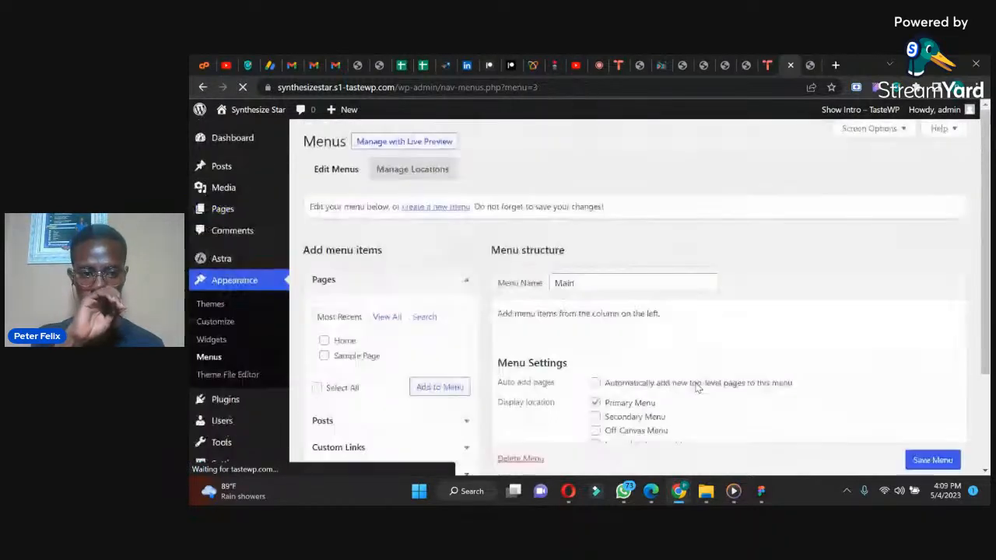
# Step: Add the Home page to the Main menu as its first item
pyautogui.click(323, 340)
pyautogui.click(447, 393)
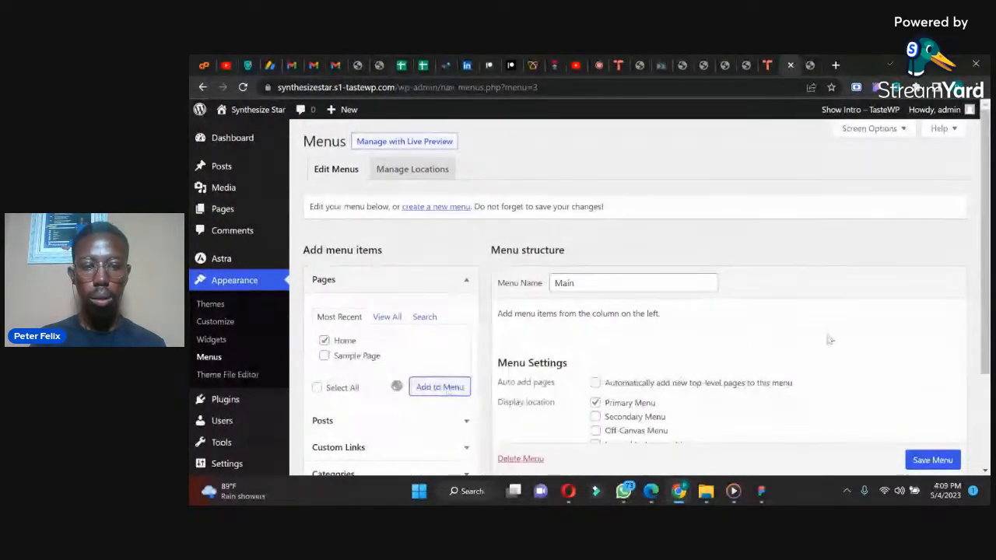
pyautogui.scroll(-2, 986, 260)
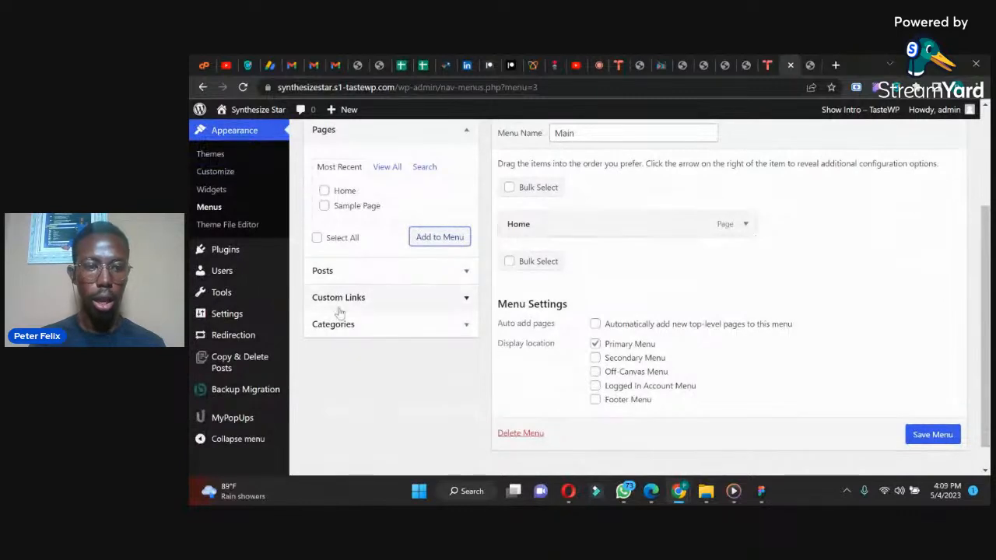
# Step: Add a custom link to the Main menu with the URL #about and the link text About Me
pyautogui.click(414, 298)
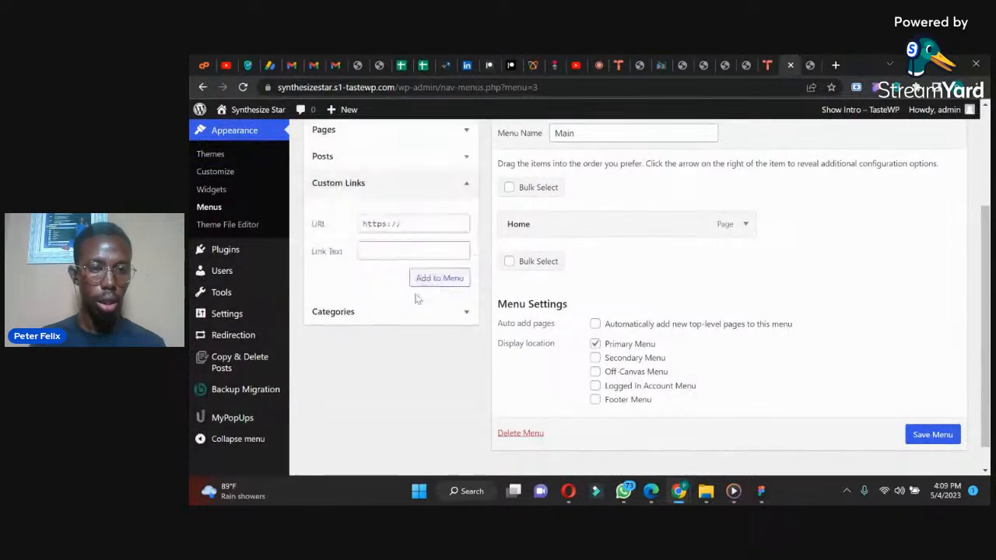
pyautogui.click(394, 223)
pyautogui.write('#about')
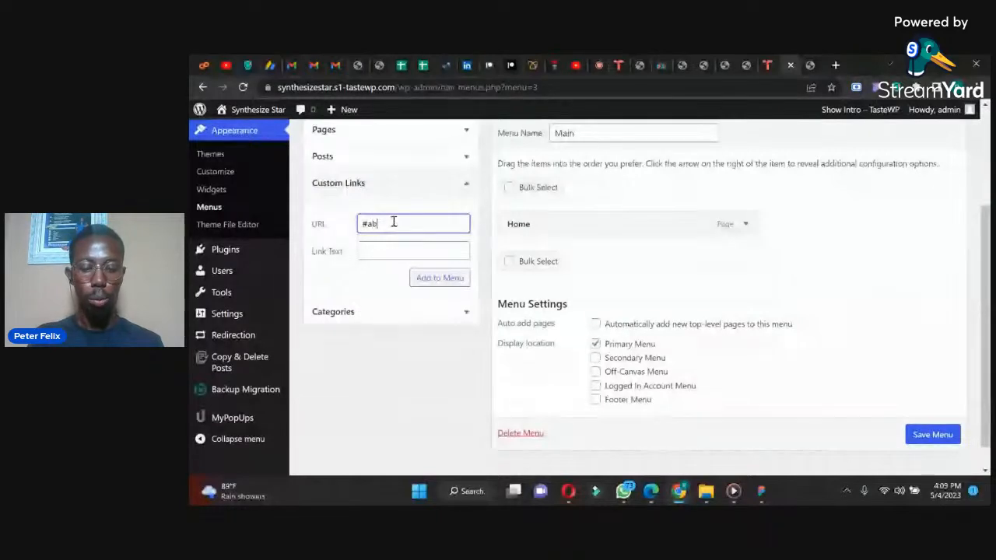
pyautogui.click(399, 251)
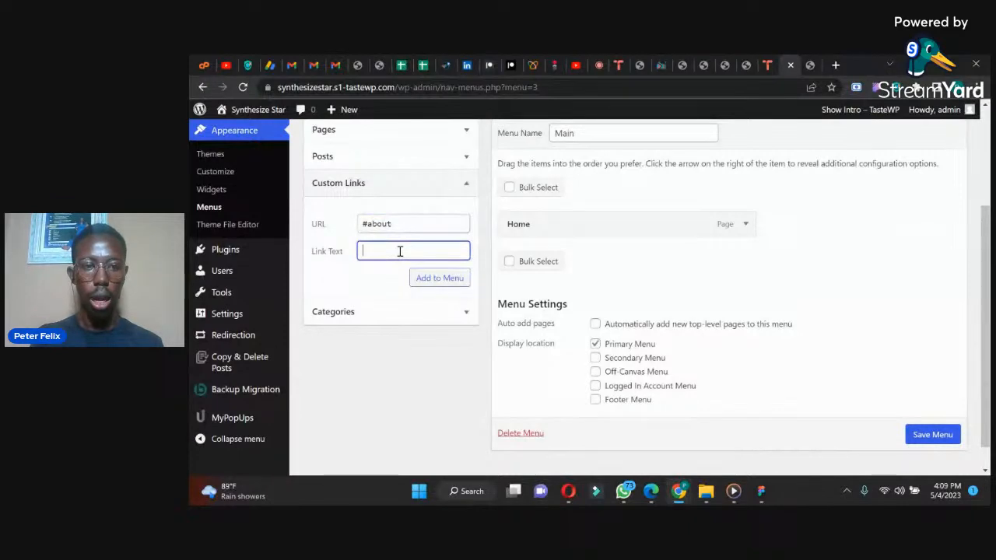
pyautogui.write('Ab')
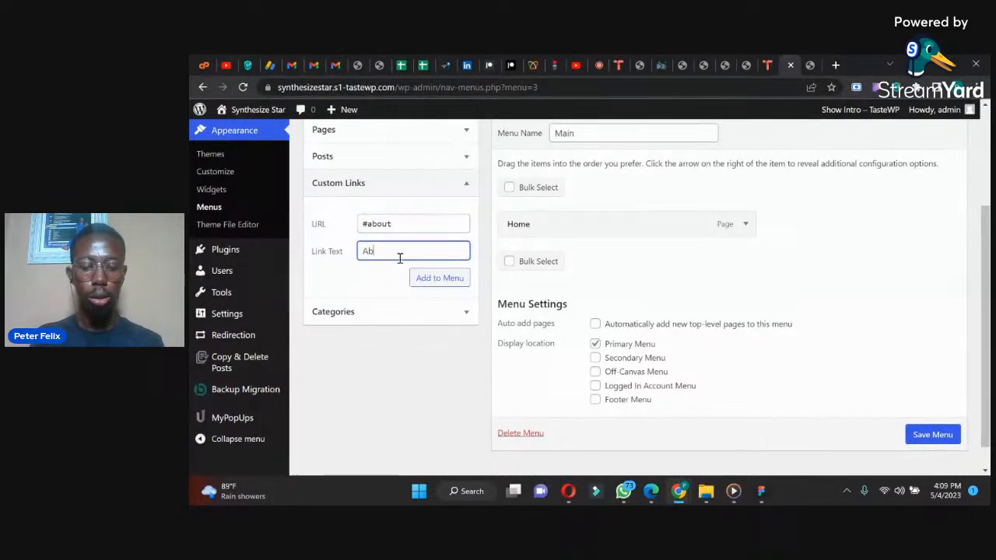
pyautogui.write('out Me')
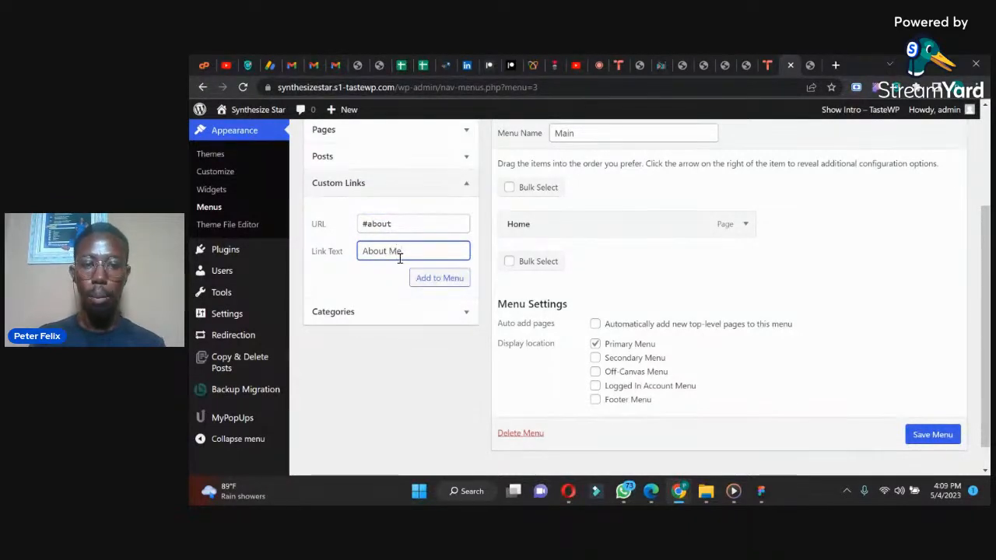
pyautogui.click(438, 279)
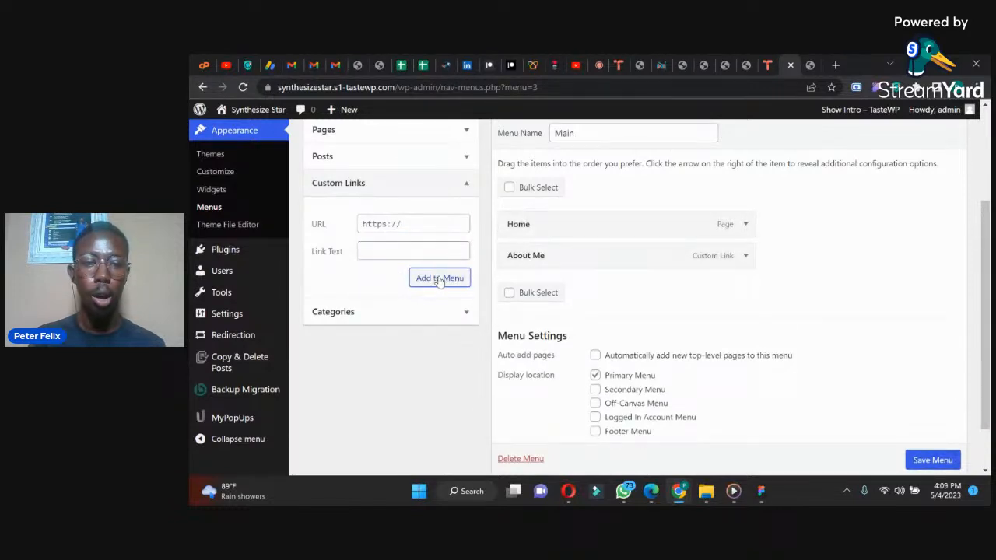
# Step: Add a custom link to the Main menu with the URL #service and the link text Services
pyautogui.moveTo(669, 493)
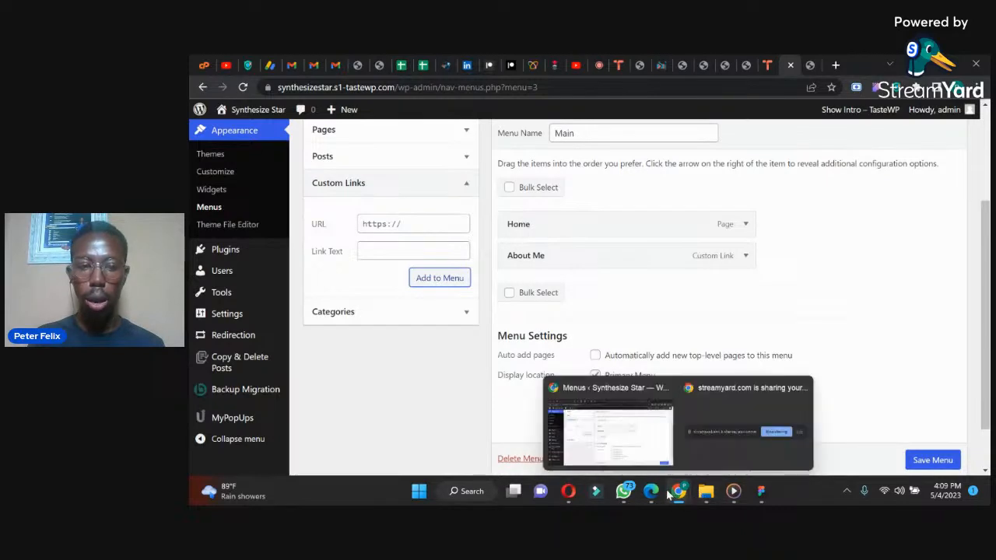
pyautogui.click(387, 224)
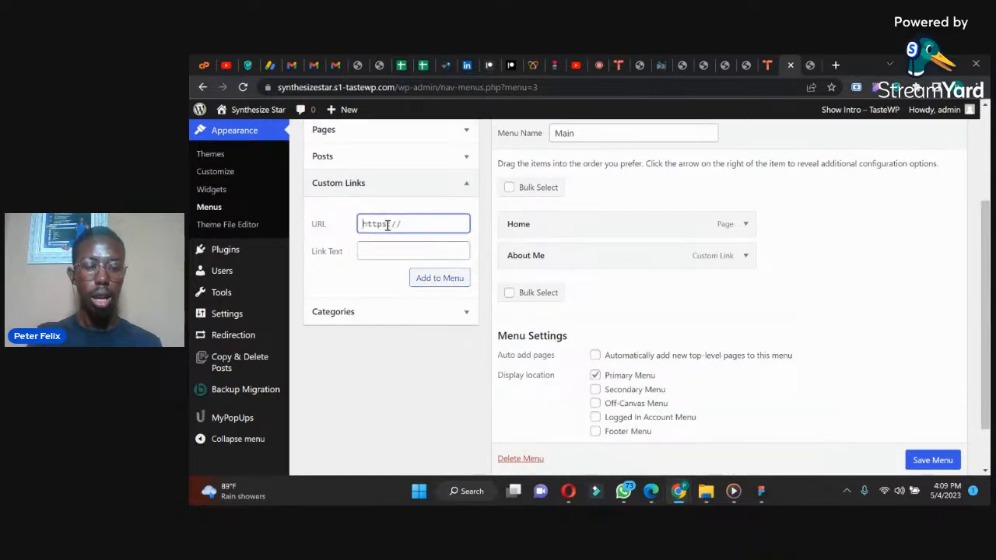
pyautogui.hotkey('ctrl', 'a')
pyautogui.write('#se')
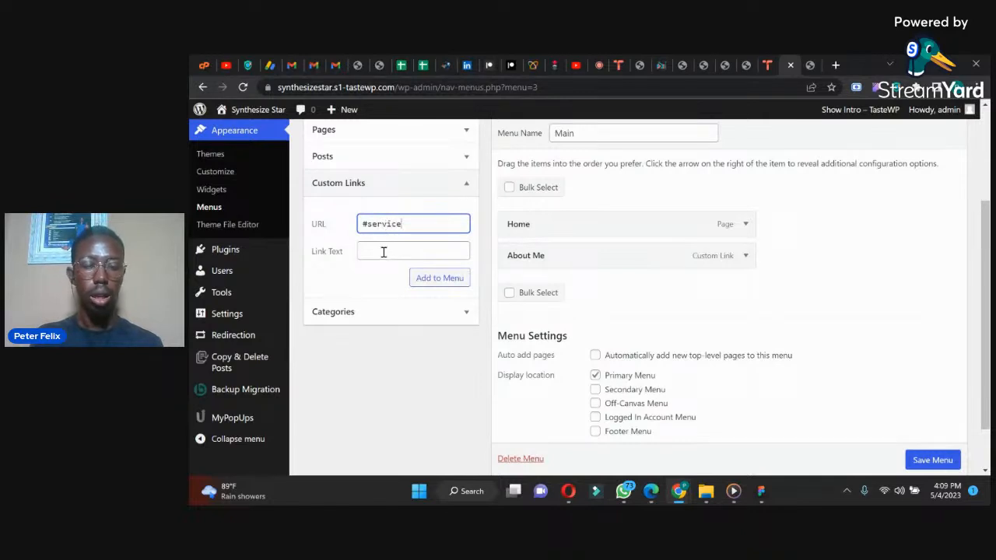
pyautogui.click(383, 252)
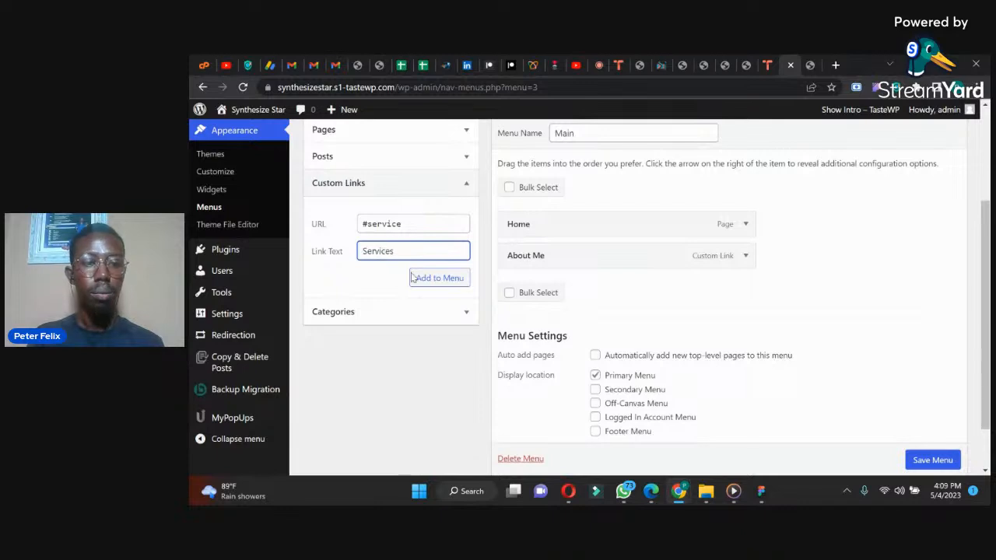
pyautogui.click(438, 278)
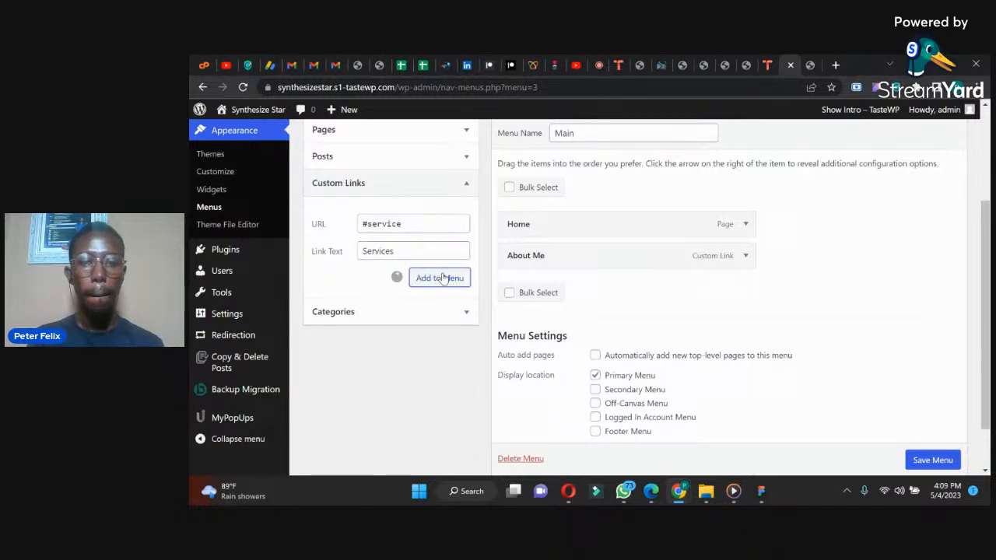
# Step: Check the reference design in WhatsApp for the section after Services, and add a custom link with URL #work and link text Latest Work
pyautogui.click(419, 221)
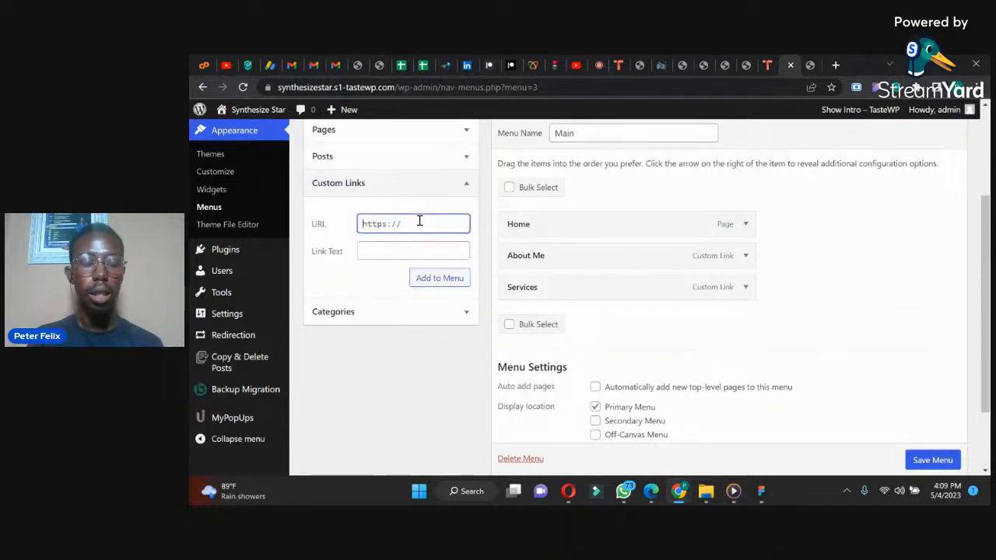
pyautogui.hotkey('ctrl', 'a')
pyautogui.write('#')
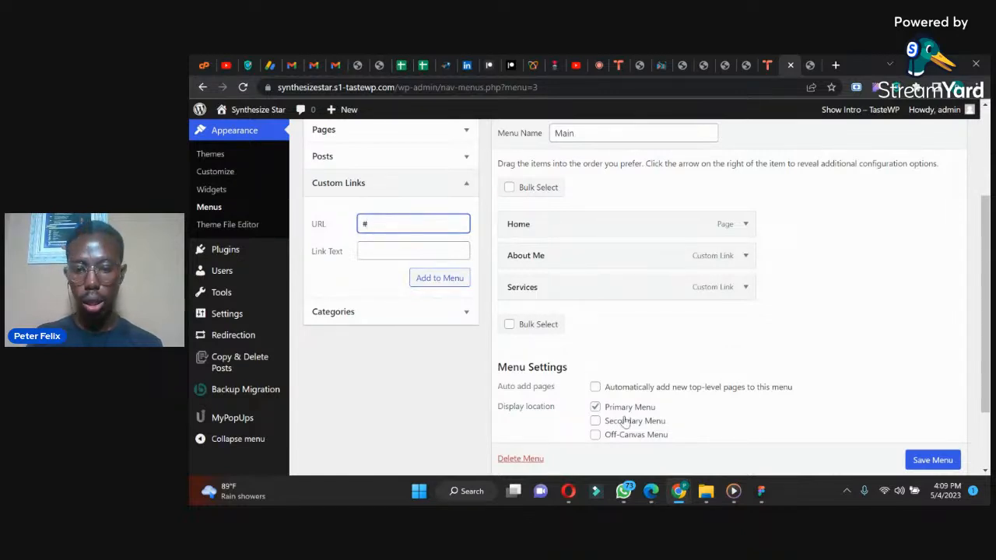
pyautogui.click(624, 492)
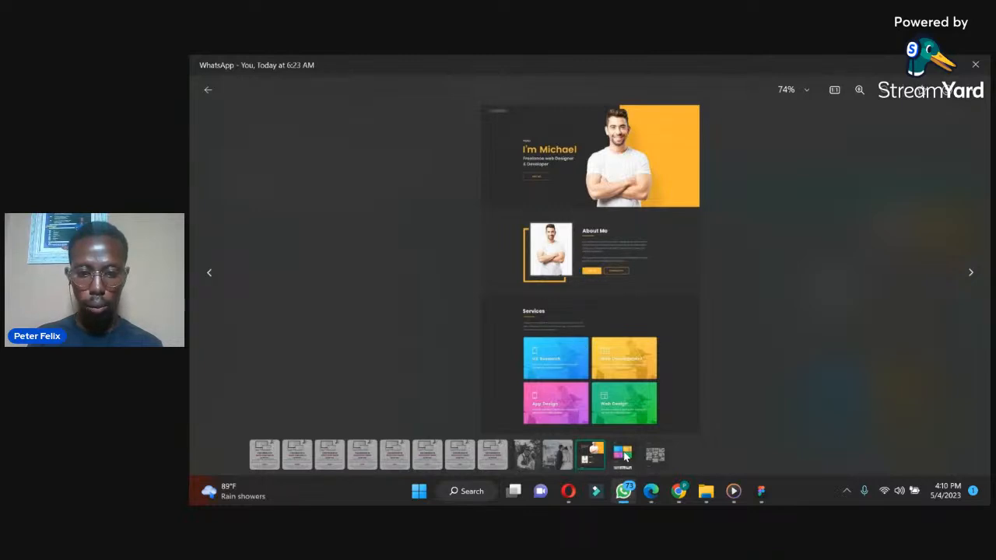
pyautogui.click(623, 455)
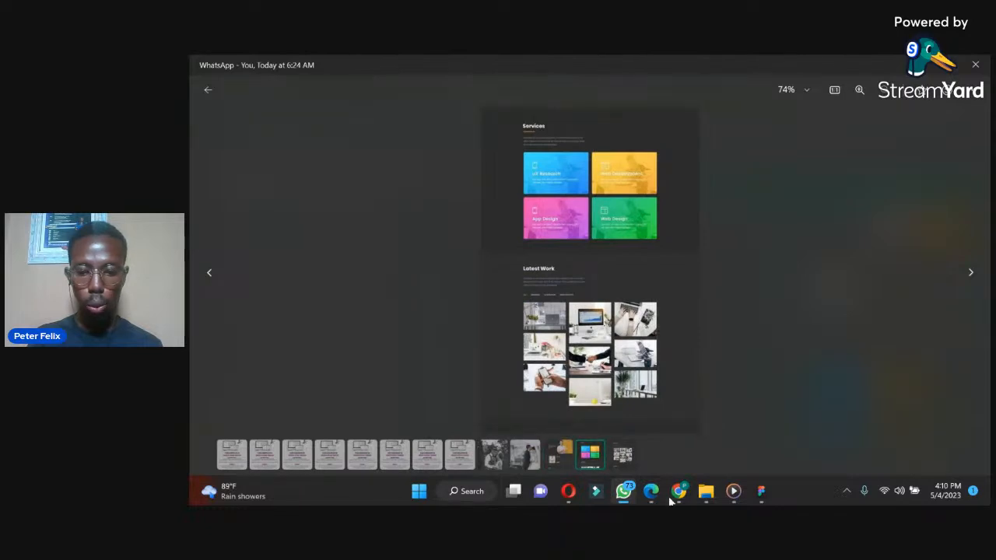
pyautogui.moveTo(679, 498)
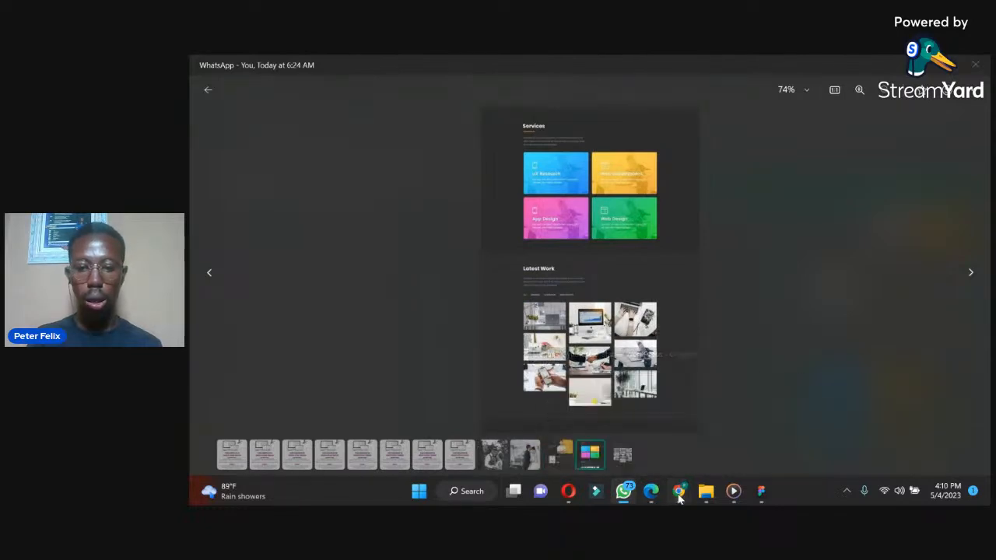
pyautogui.click(609, 434)
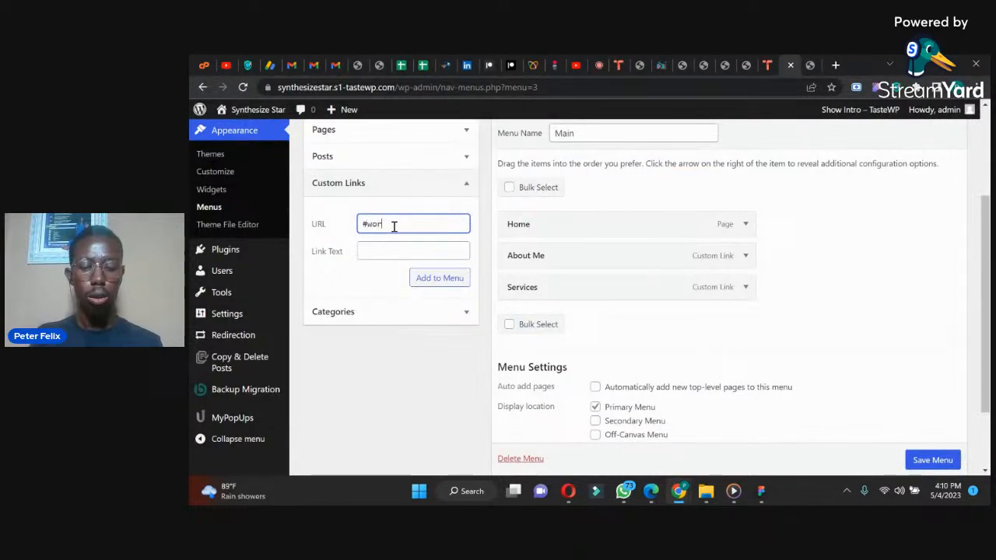
pyautogui.click(387, 250)
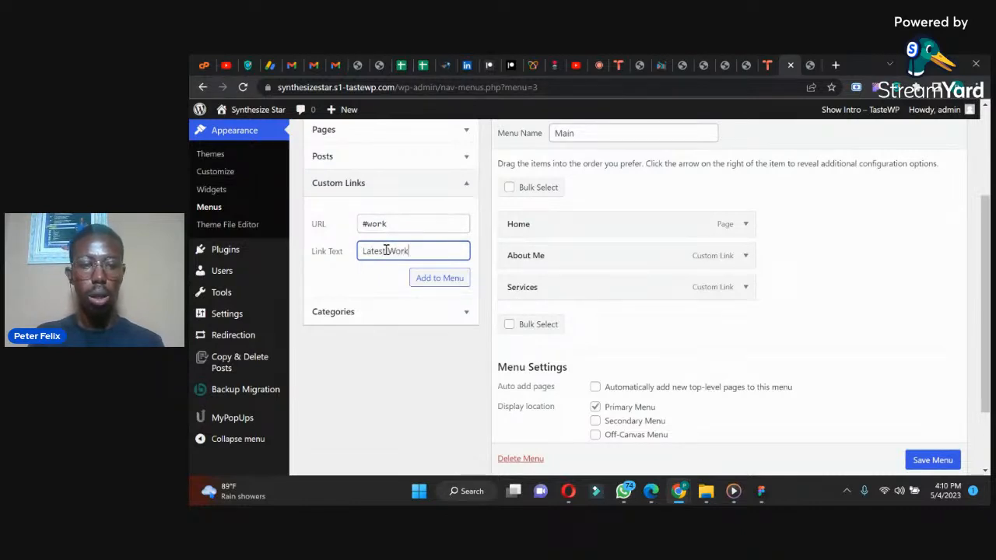
pyautogui.write('Latest Work')
pyautogui.click(430, 285)
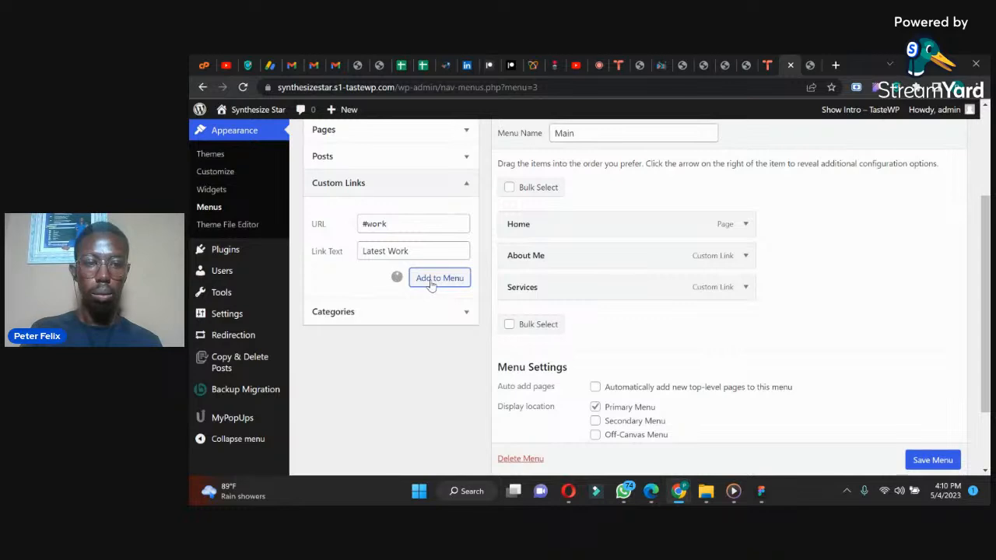
# Step: Add a custom link to the Main menu with the URL #contact and the link text Contact Me
pyautogui.click(404, 227)
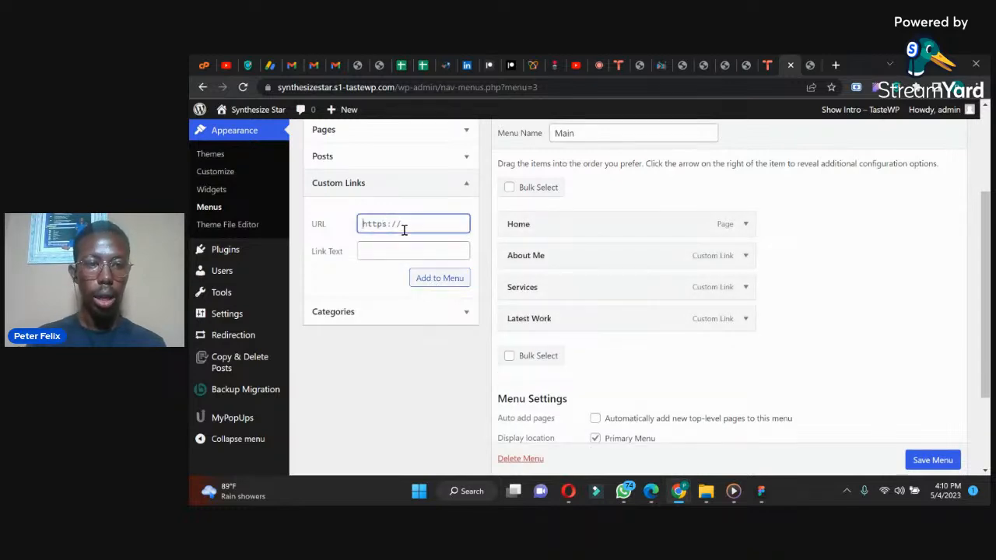
pyautogui.hotkey('ctrl', 'a')
pyautogui.write('#')
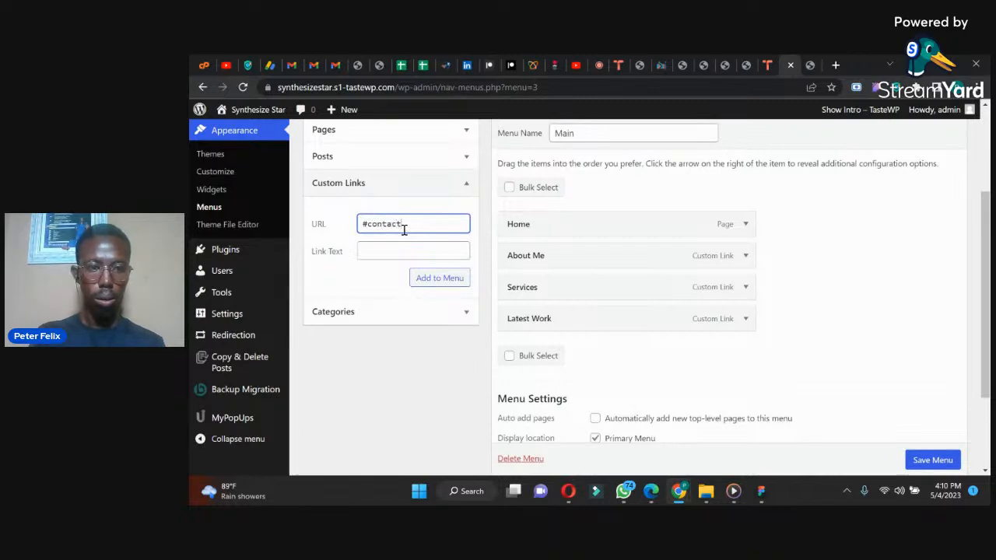
pyautogui.click(389, 249)
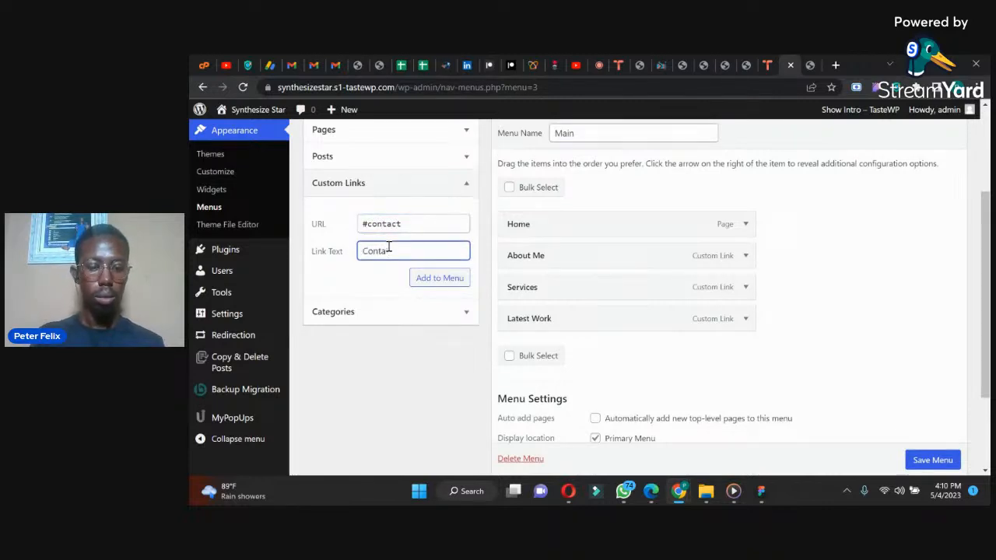
pyautogui.write('Contact Me')
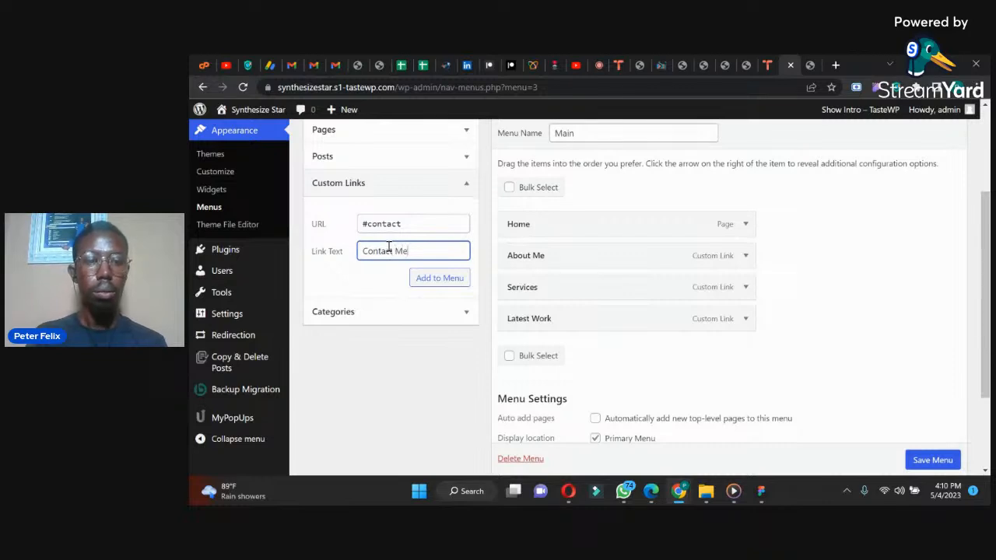
pyautogui.click(425, 279)
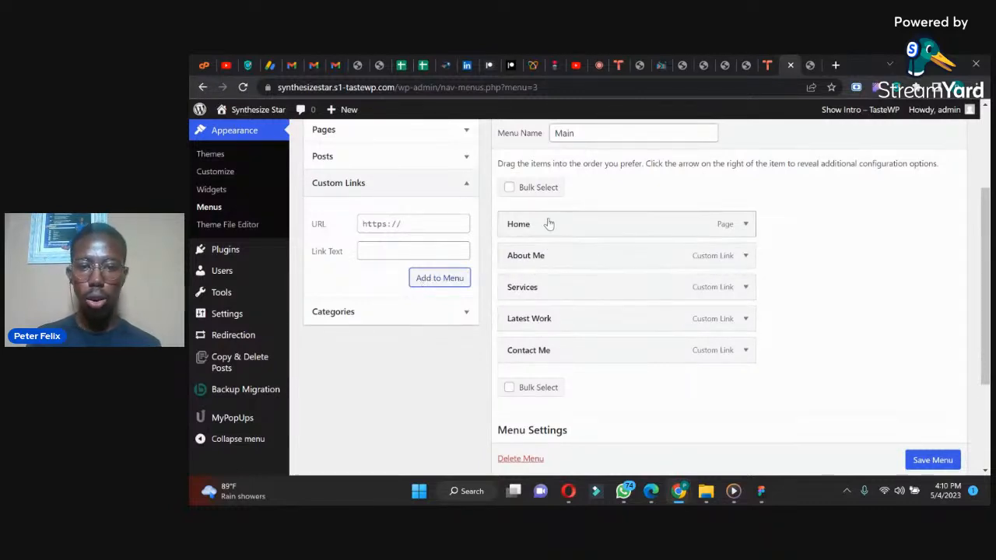
# Step: Save the Main menu with its new custom links
pyautogui.scroll(-1, 985, 202)
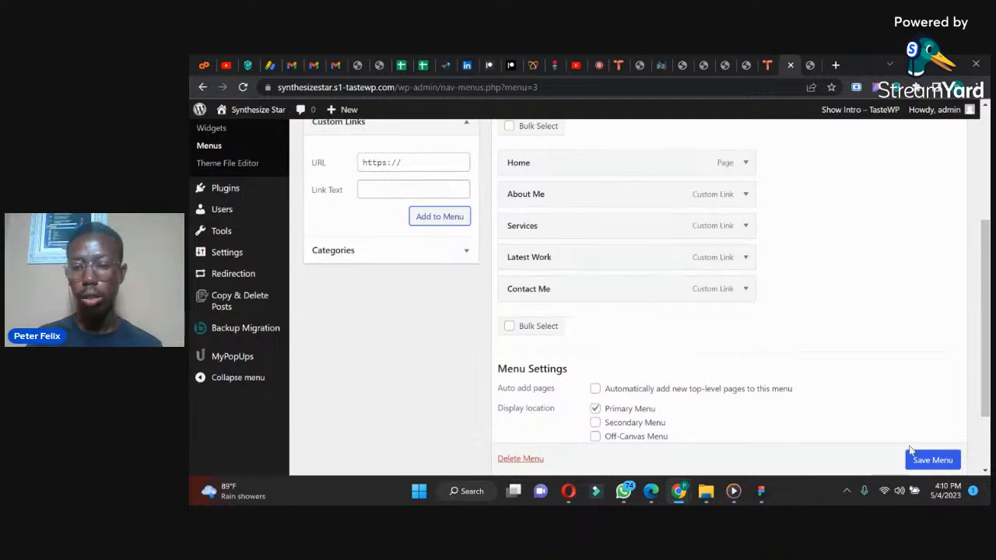
pyautogui.scroll(-1, 932, 460)
pyautogui.click(932, 460)
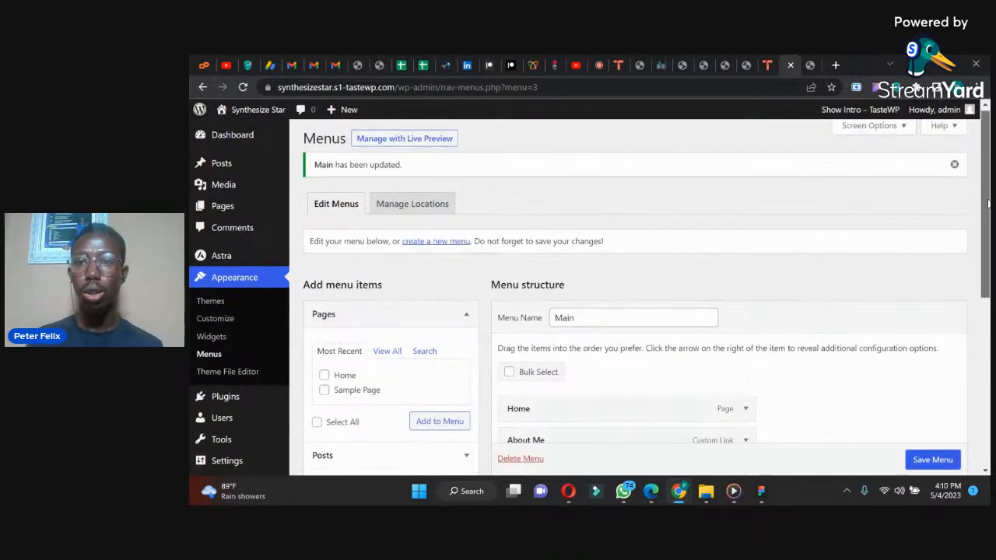
# Step: Reload the live site to check the Main menu in its header
pyautogui.scroll(-1, 933, 171)
pyautogui.click(812, 64)
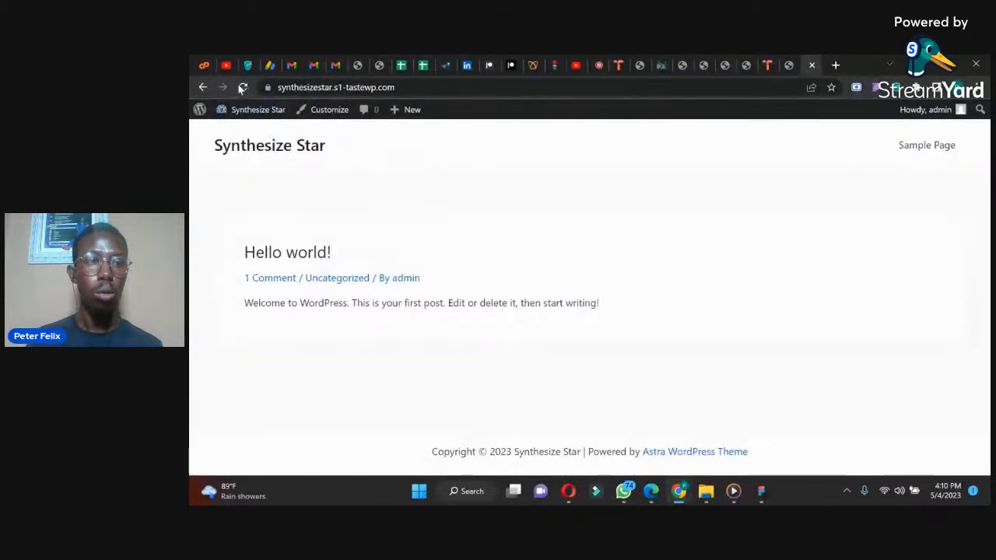
pyautogui.click(298, 144)
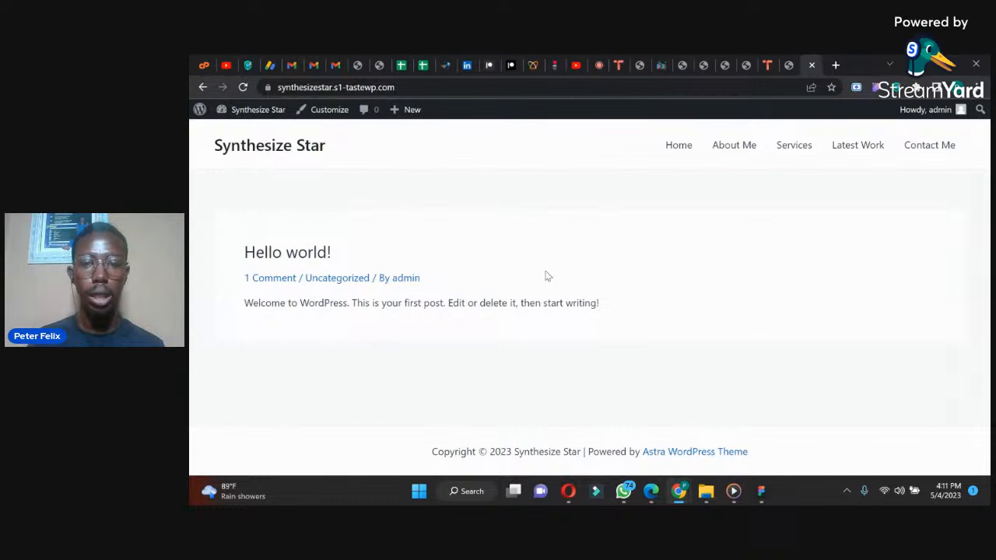
# Step: Set the site's homepage to the static page Home in the theme customizer, publish the change and leave the customizer
pyautogui.click(787, 56)
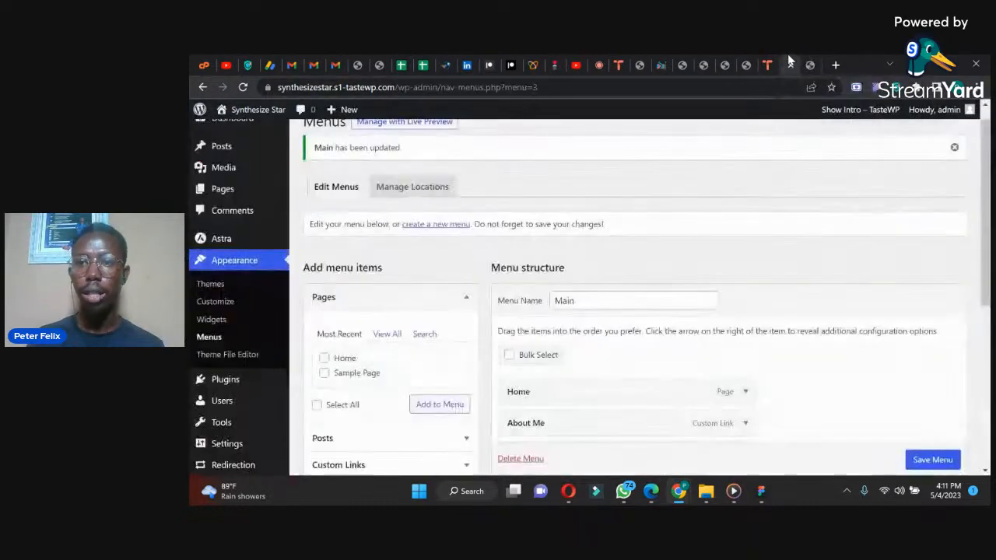
pyautogui.click(216, 309)
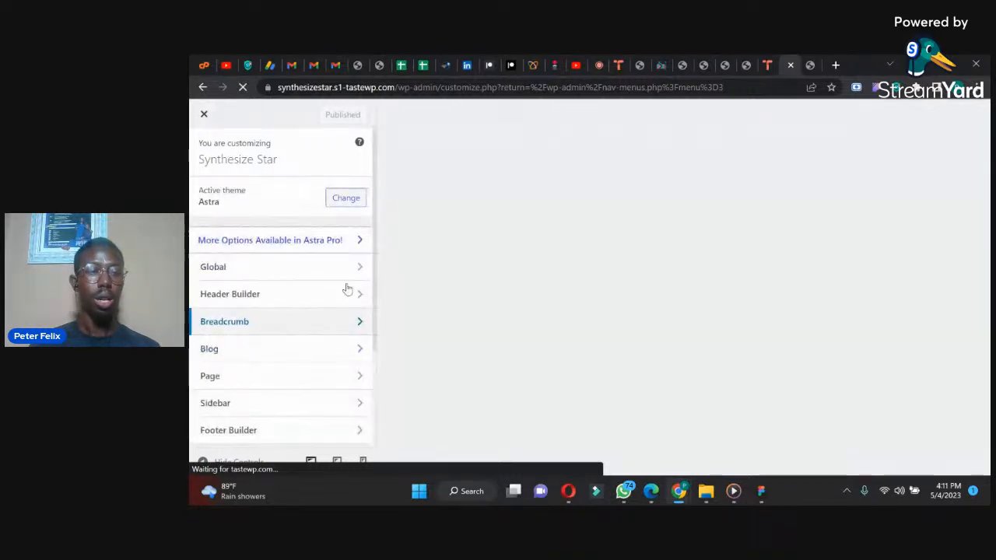
pyautogui.moveTo(377, 267); pyautogui.dragTo(371, 361)
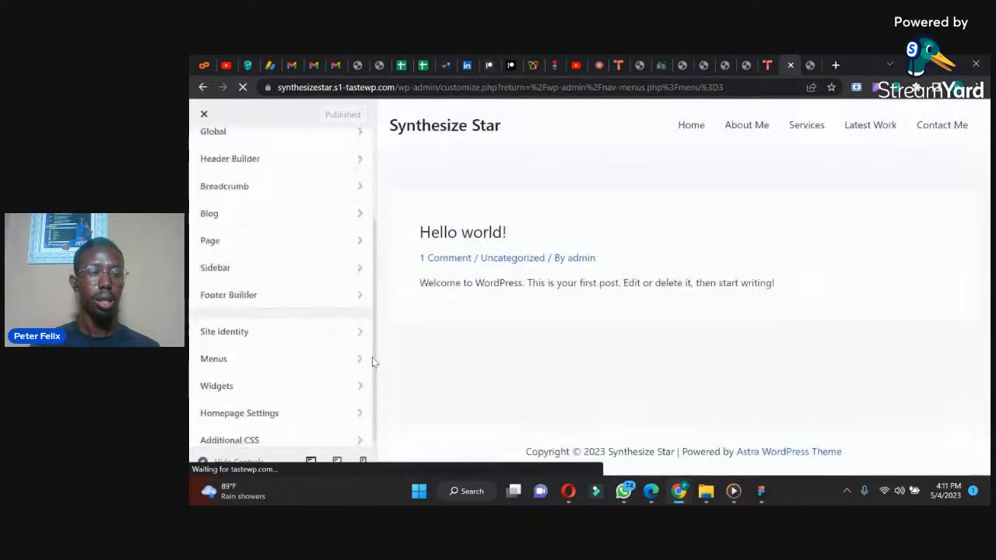
pyautogui.click(296, 407)
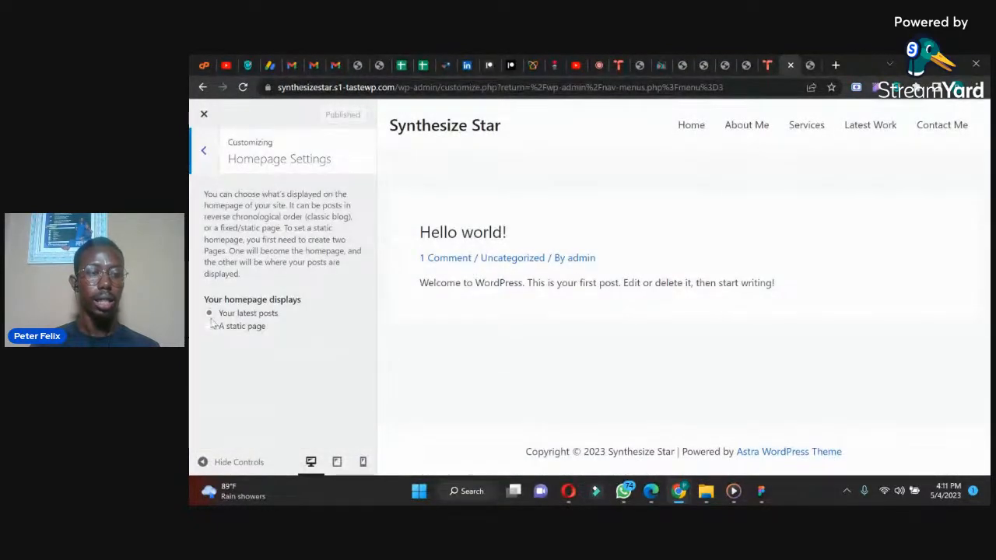
pyautogui.click(210, 329)
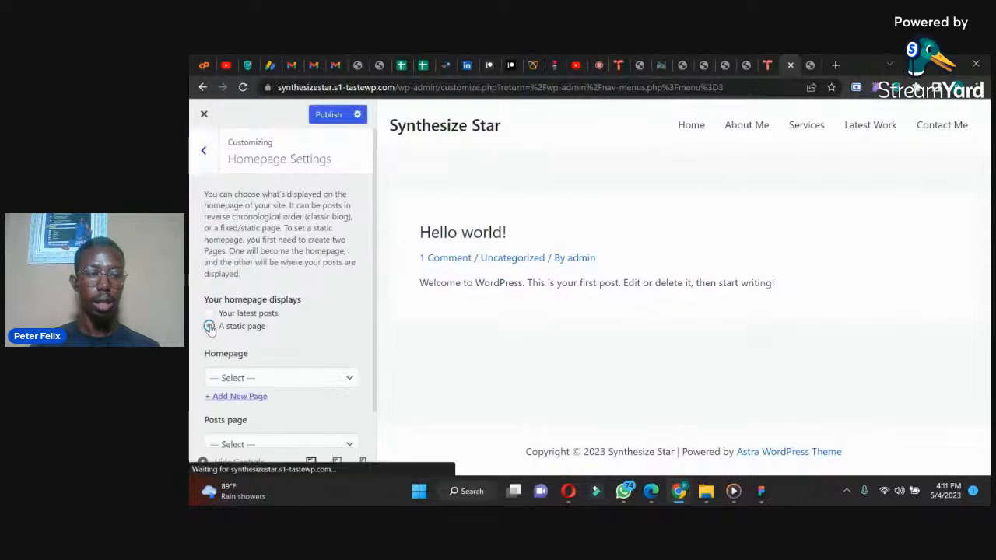
pyautogui.click(260, 378)
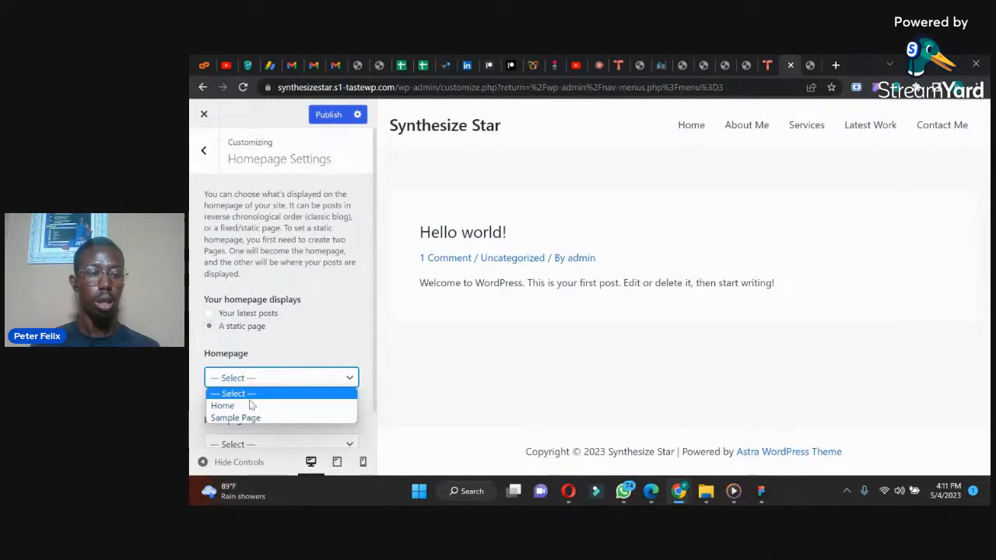
pyautogui.click(247, 407)
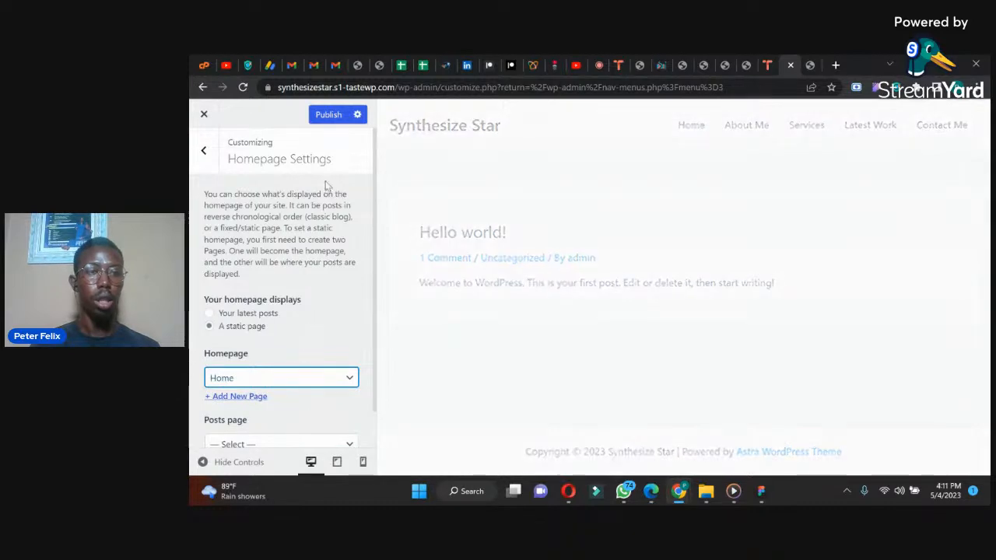
pyautogui.click(328, 117)
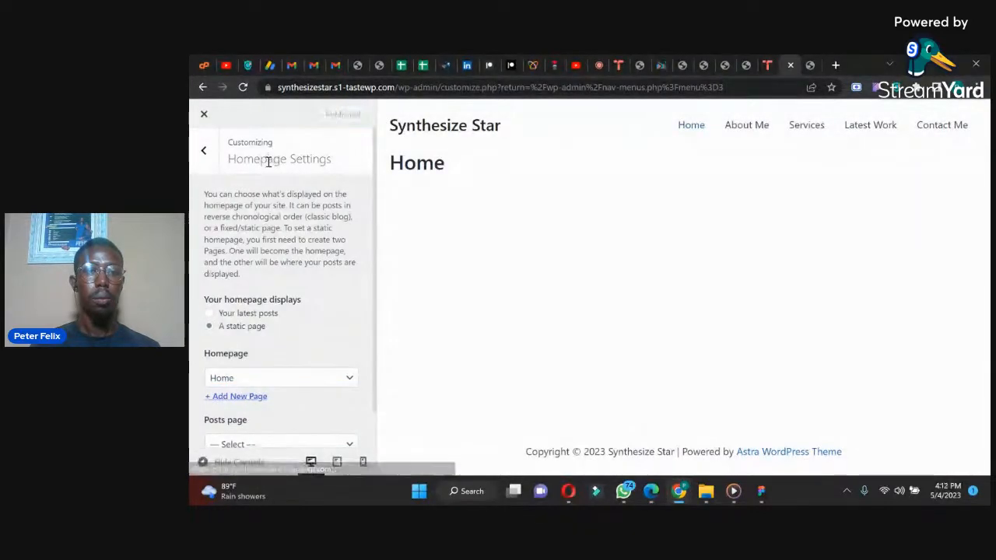
pyautogui.click(204, 151)
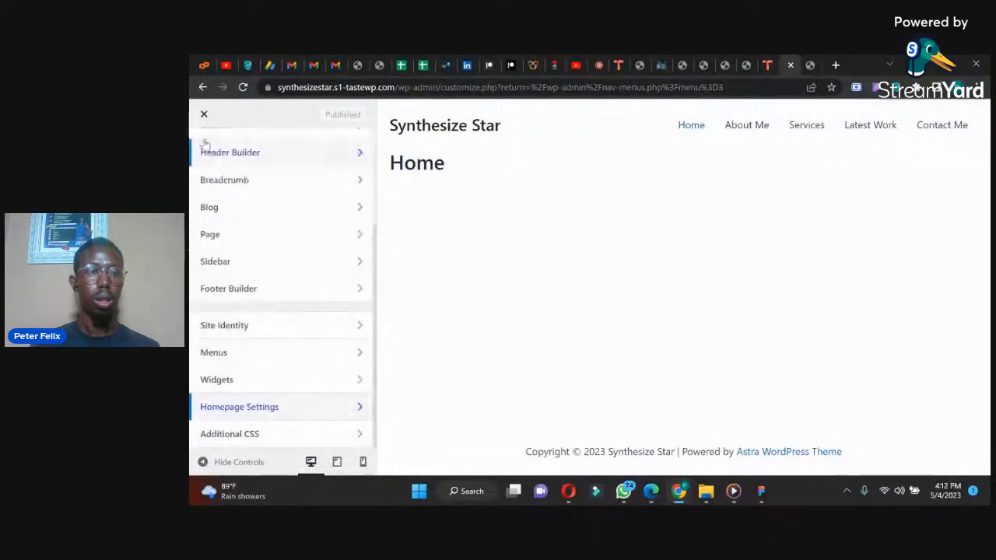
pyautogui.click(206, 114)
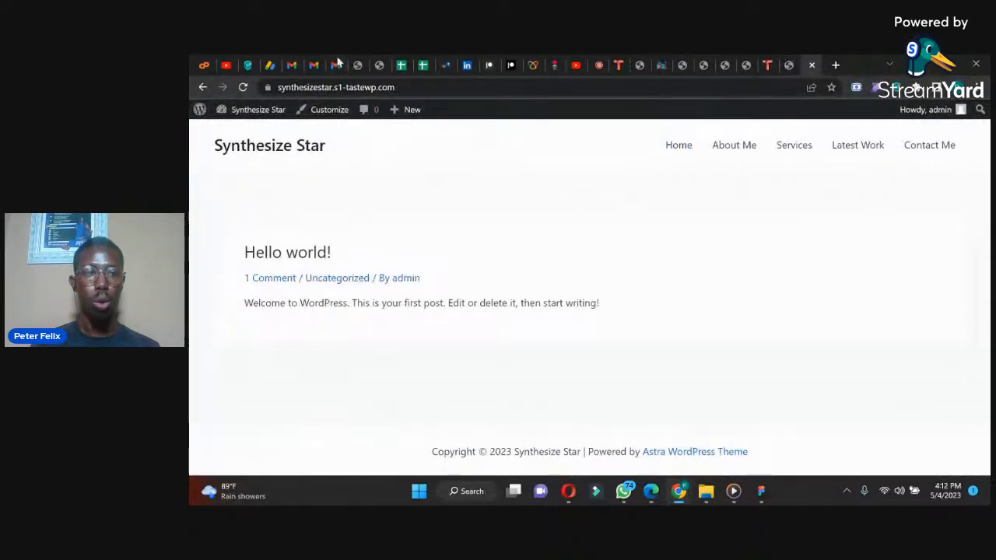
# Step: Reload the live site and test the About Me, Services, Latest Work and Home links in its header menu
pyautogui.click(243, 88)
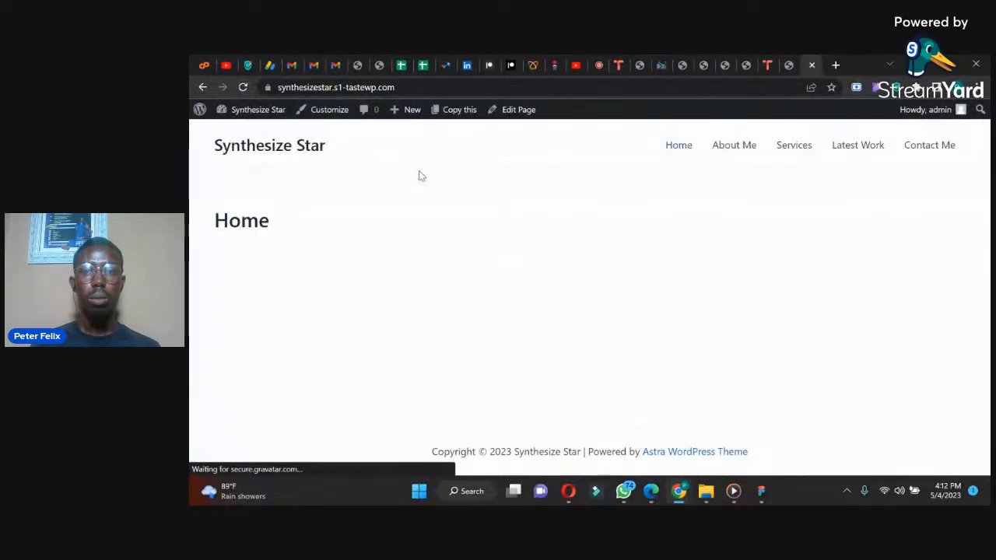
pyautogui.click(740, 151)
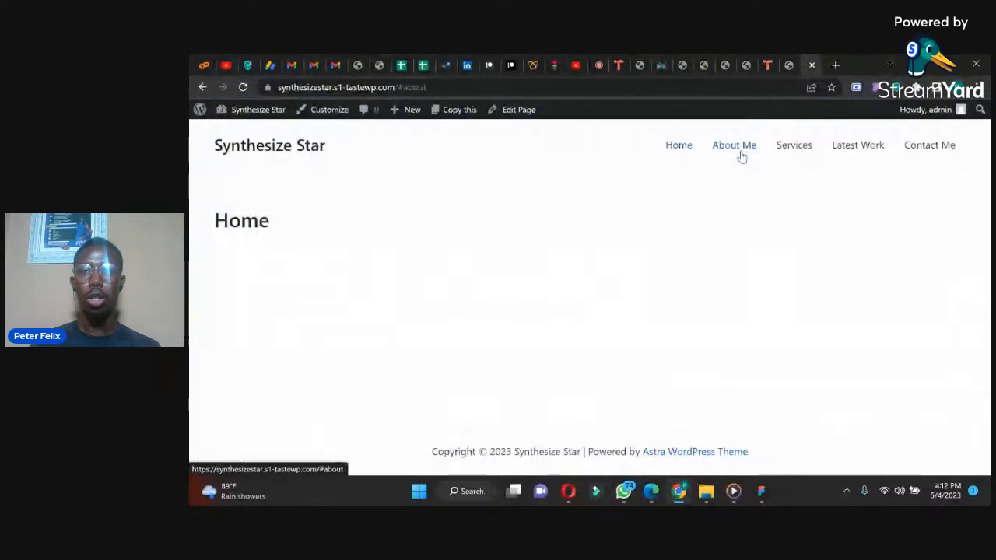
pyautogui.click(787, 148)
pyautogui.click(855, 147)
pyautogui.click(841, 151)
pyautogui.click(784, 147)
pyautogui.click(735, 147)
pyautogui.click(675, 148)
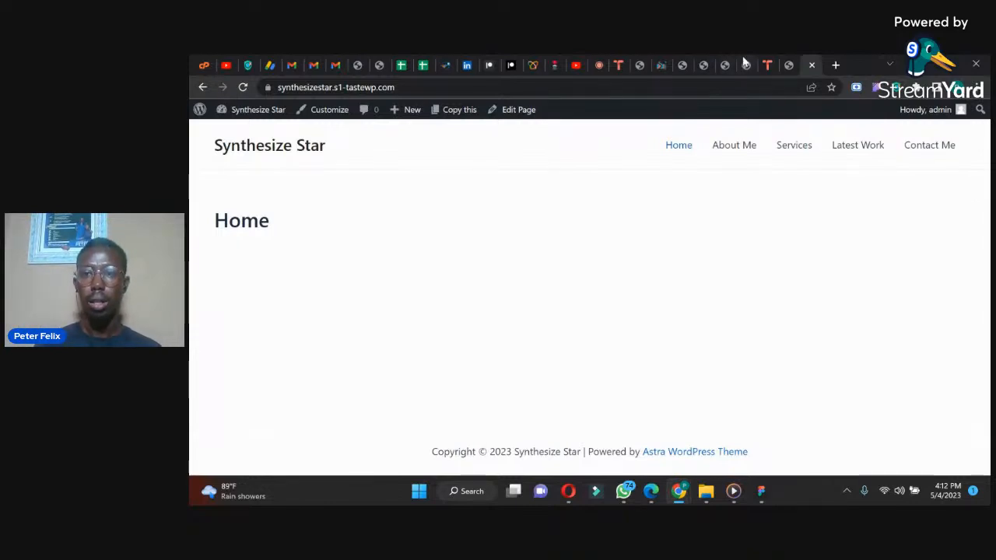
# Step: Return to the WordPress admin, search the plugin directory for elementor and install Elementor Website Builder
pyautogui.click(788, 64)
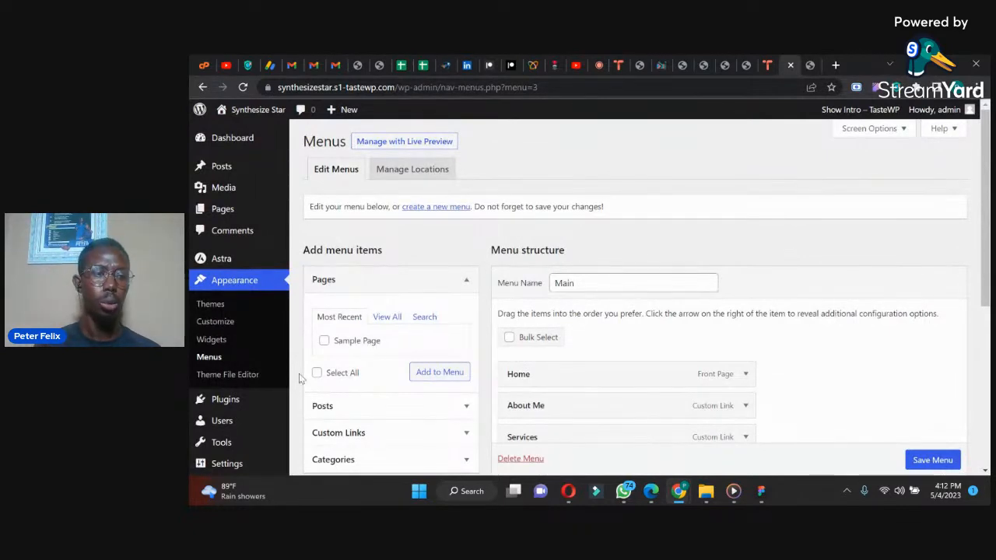
pyautogui.moveTo(215, 398)
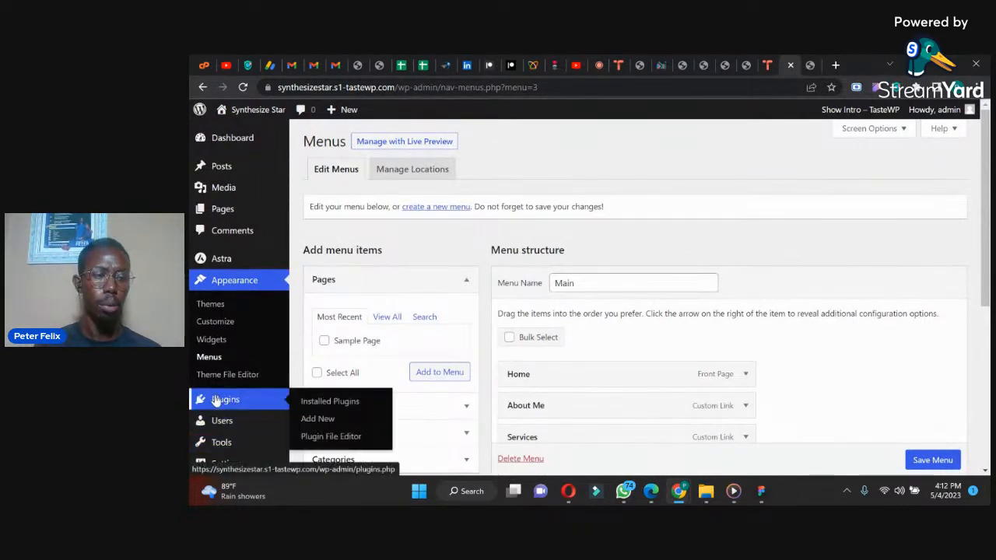
pyautogui.click(319, 421)
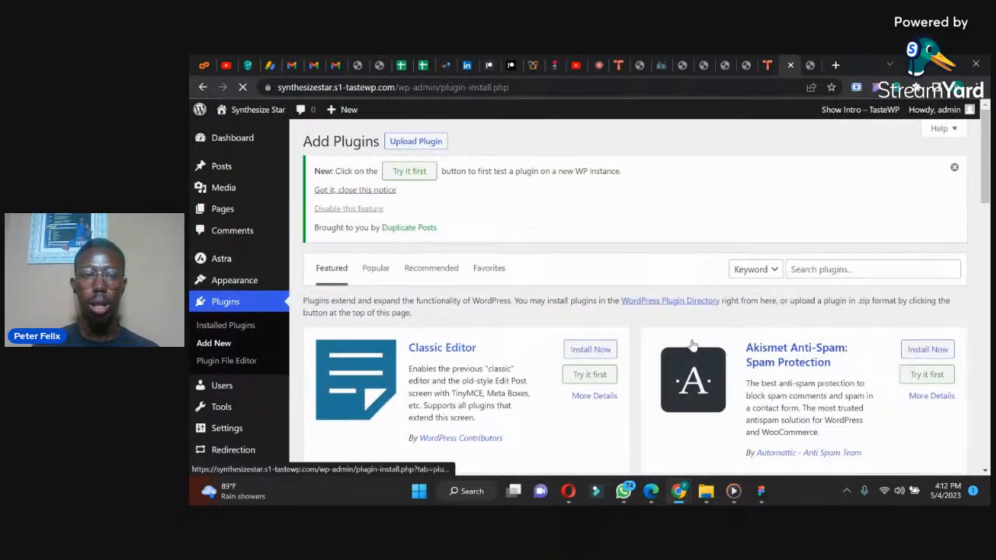
pyautogui.click(807, 270)
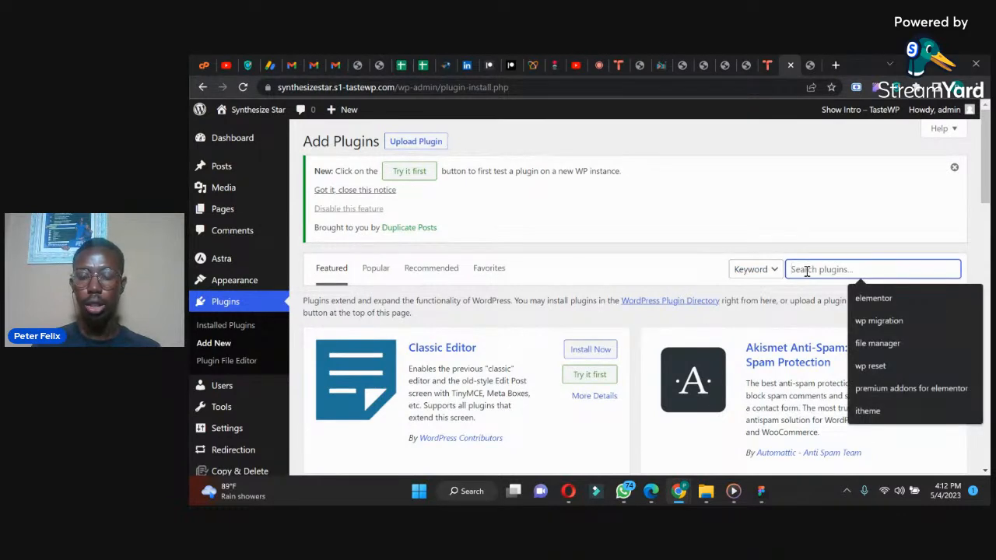
pyautogui.click(870, 297)
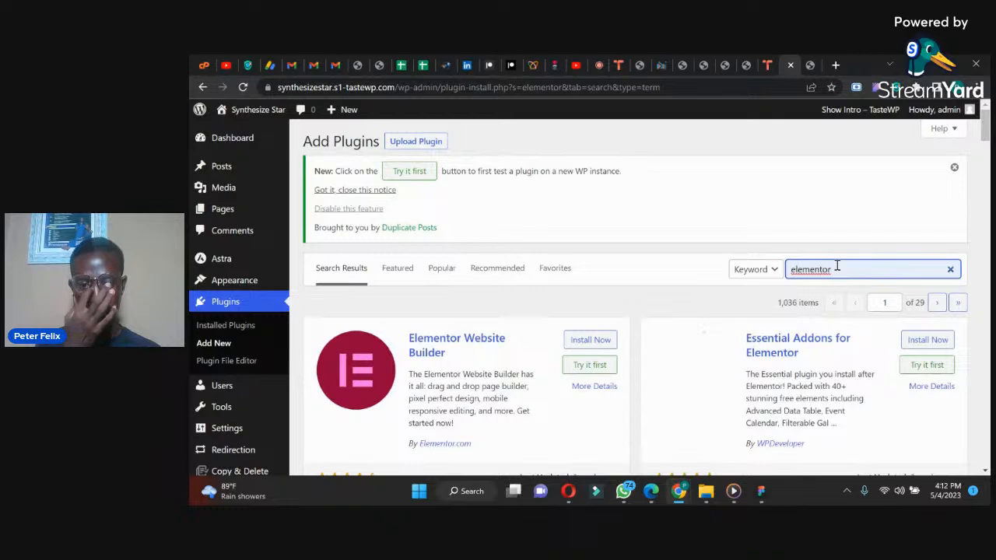
pyautogui.click(599, 340)
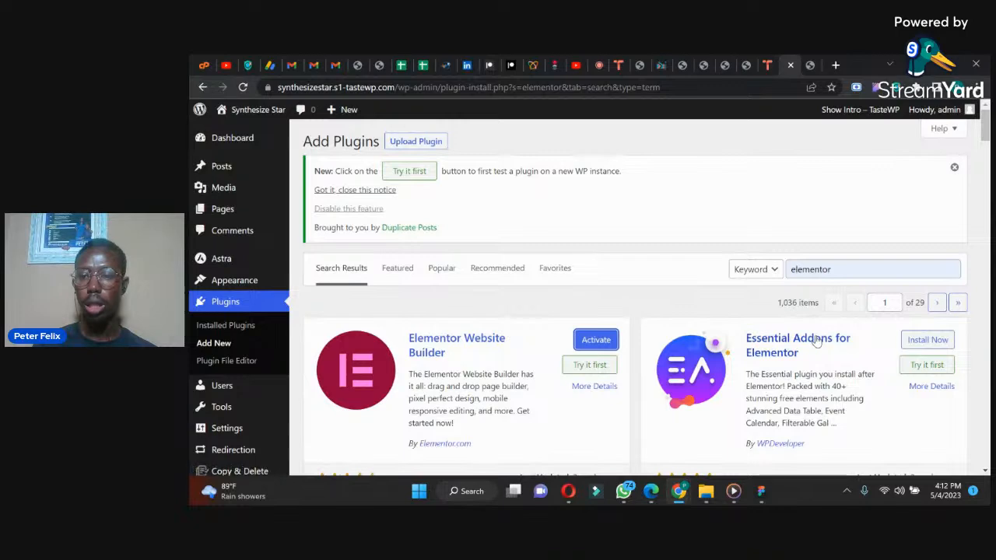
# Step: Install the Essential Addons for Elementor and Premium Addons for Elementor plugins from the search results
pyautogui.click(927, 340)
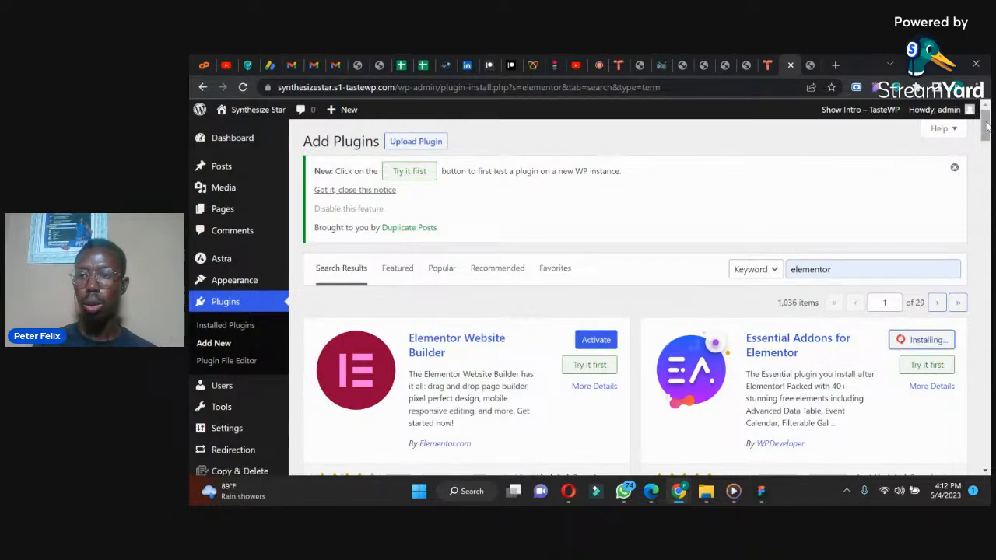
pyautogui.scroll(-3, 482, 354)
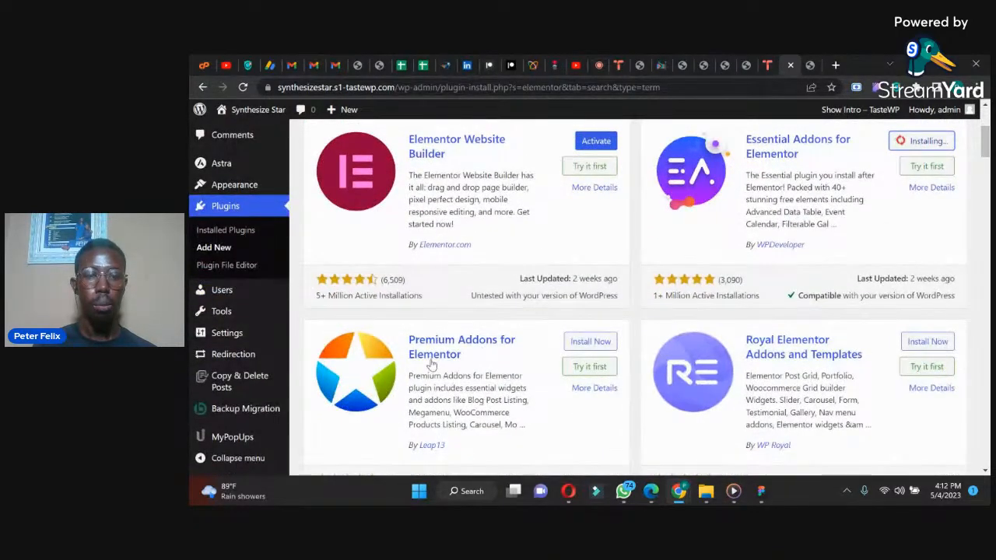
pyautogui.click(588, 345)
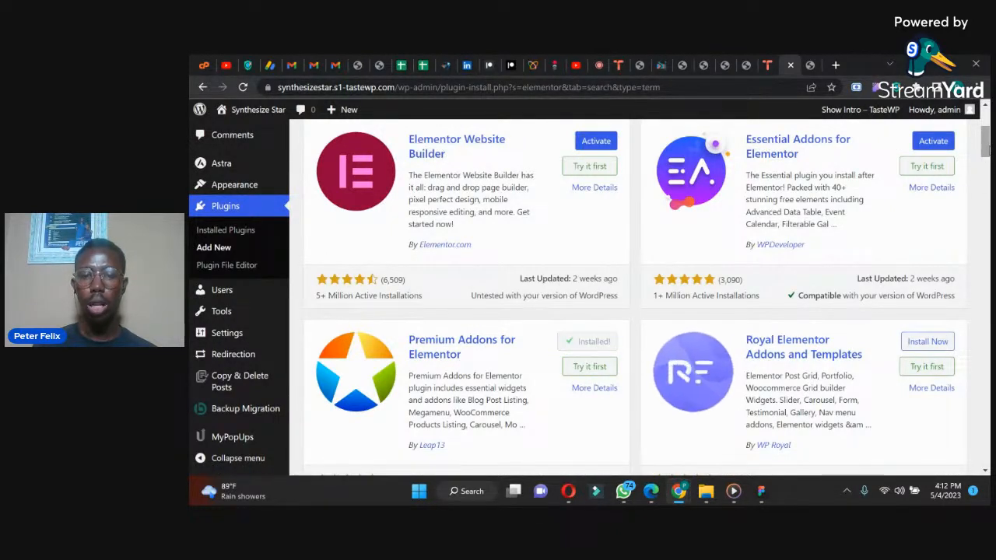
# Step: Search the plugin directory for elementor kit and install ElementsKit Elementor addons
pyautogui.scroll(1, 985, 138)
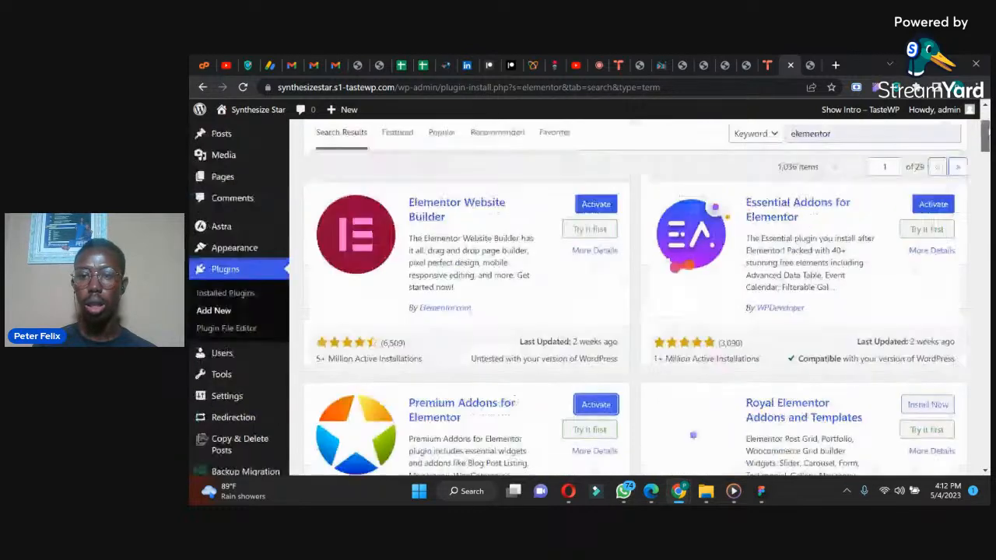
pyautogui.scroll(2, 849, 269)
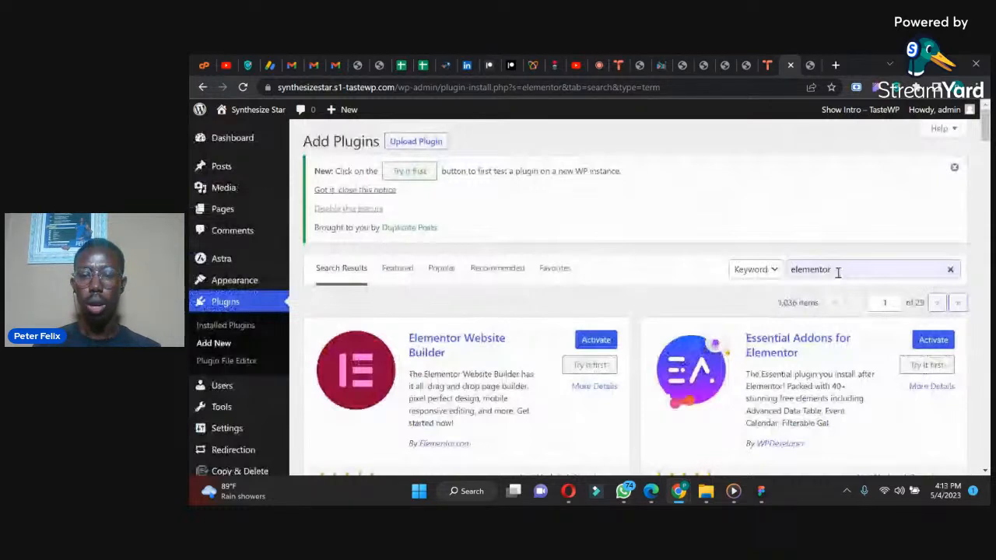
pyautogui.moveTo(838, 272); pyautogui.dragTo(770, 278)
pyautogui.write('elementor kit')
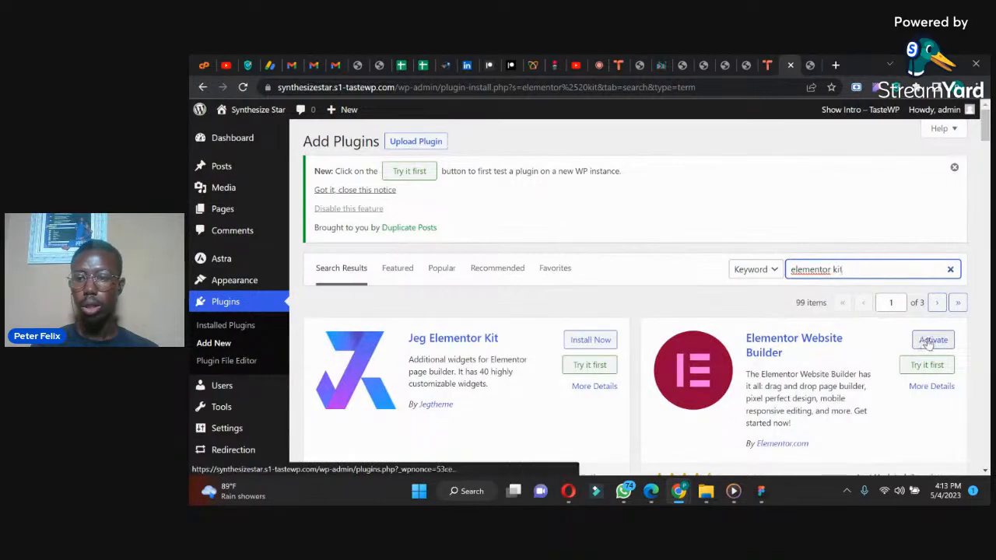
pyautogui.moveTo(985, 142); pyautogui.dragTo(986, 179)
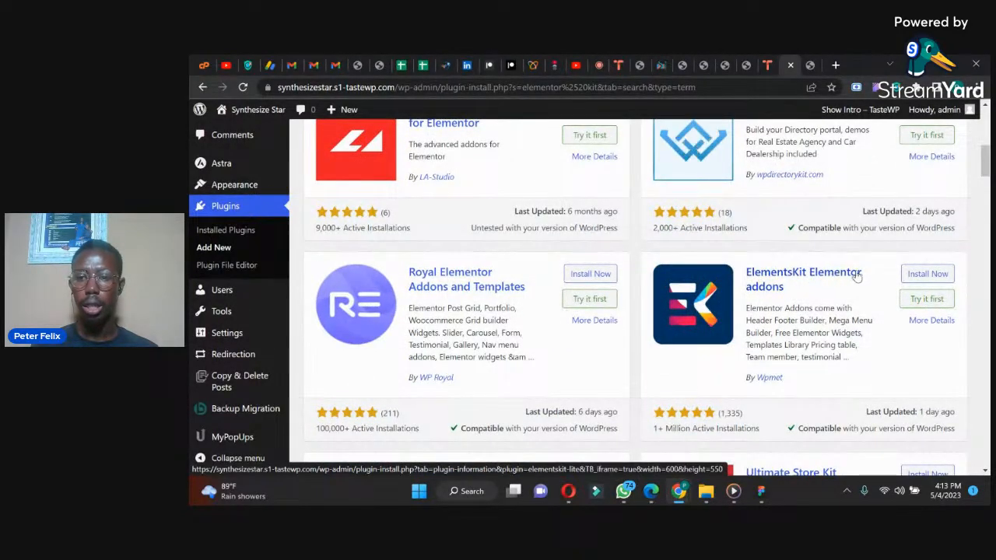
pyautogui.click(922, 274)
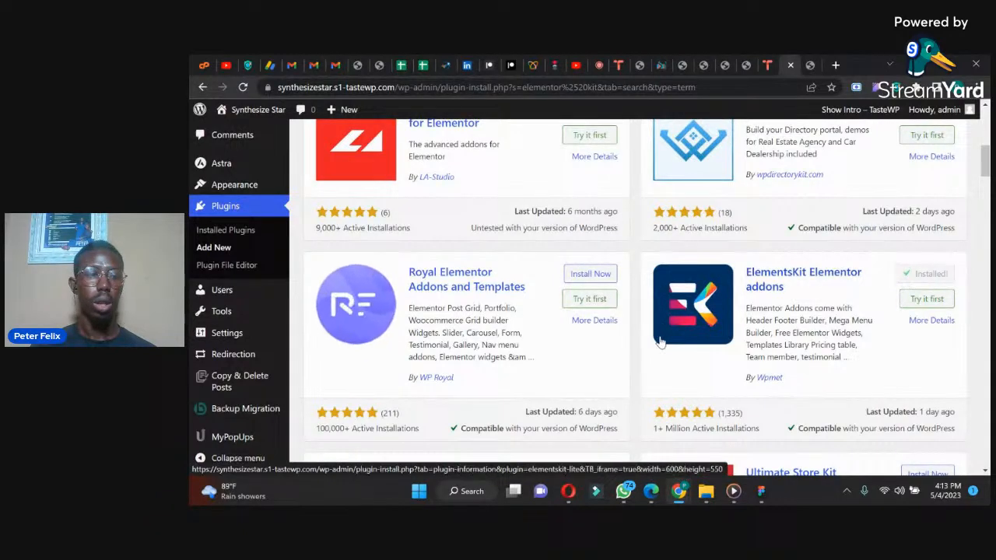
# Step: Try to bulk-delete the Backup Migration, Copy & Delete Posts, MyPopUps and Redirect Redirection plugins from the installed plugins list
pyautogui.click(220, 232)
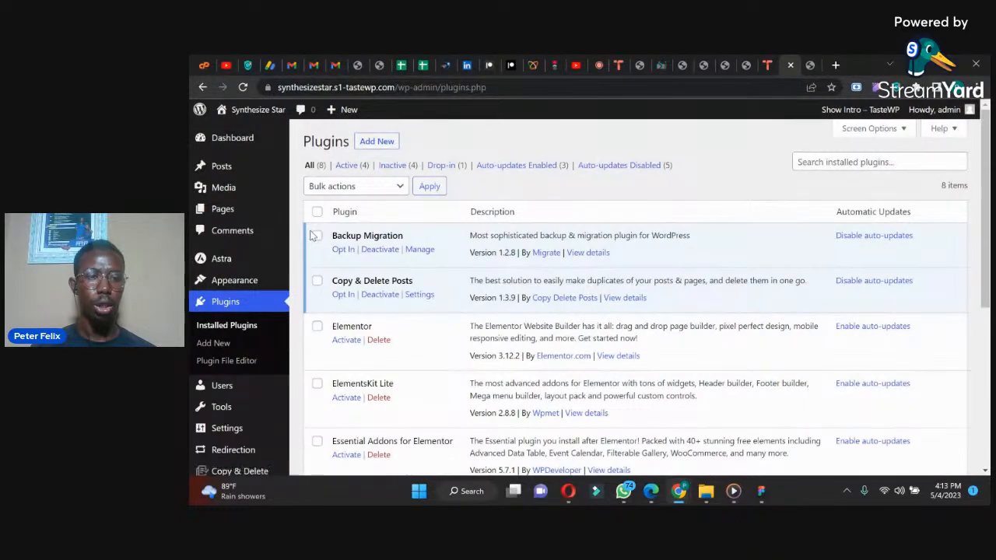
pyautogui.click(317, 281)
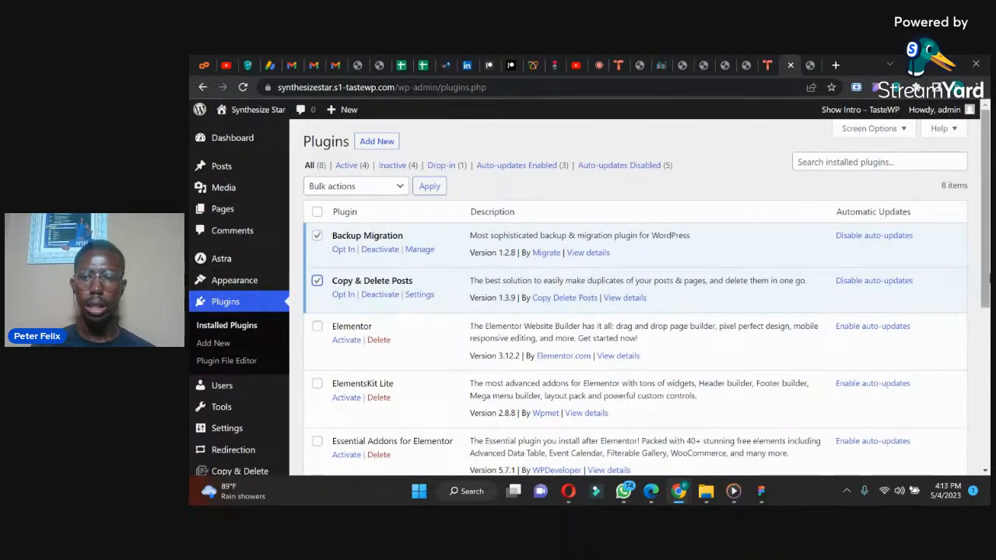
pyautogui.moveTo(982, 274); pyautogui.dragTo(984, 370)
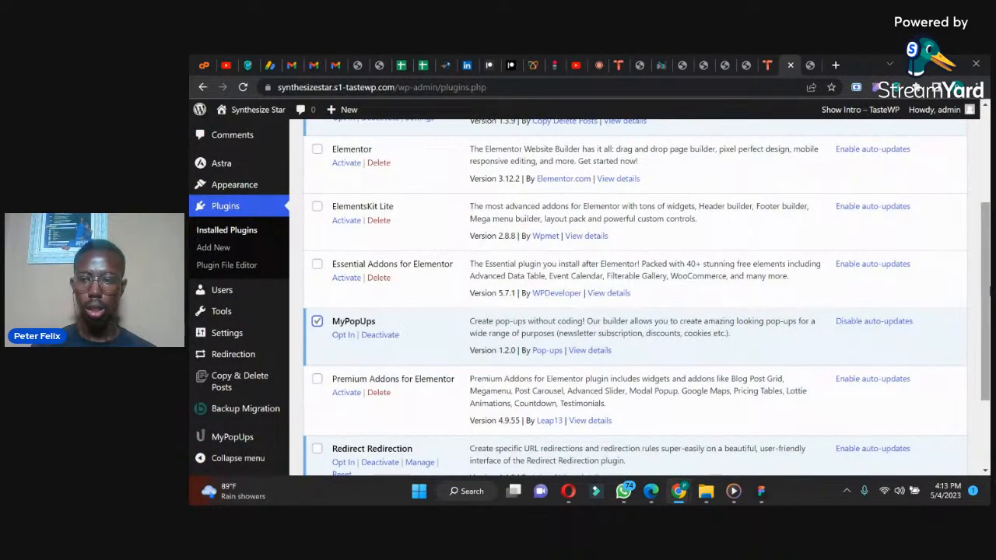
pyautogui.scroll(-2, 593, 348)
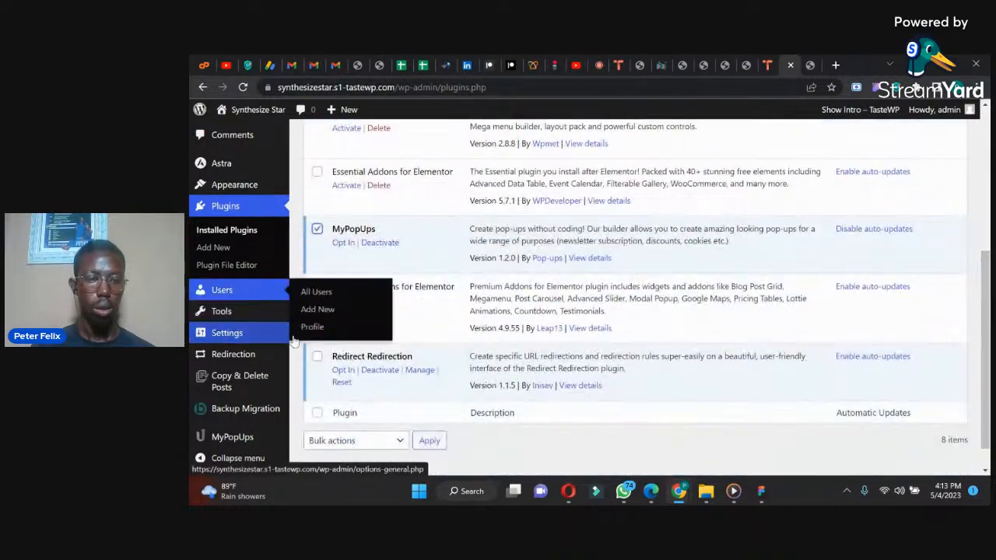
pyautogui.click(317, 356)
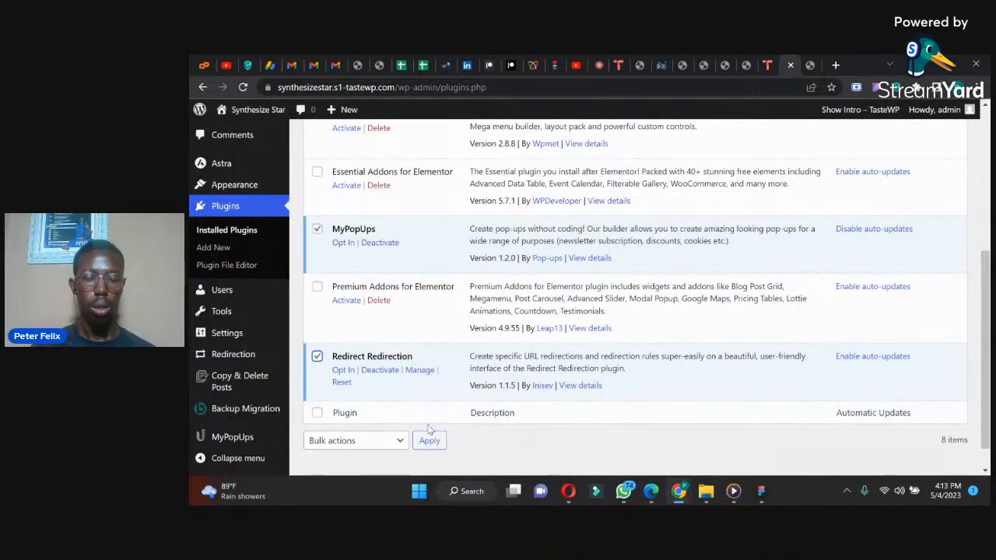
pyautogui.scroll(5, 593, 219)
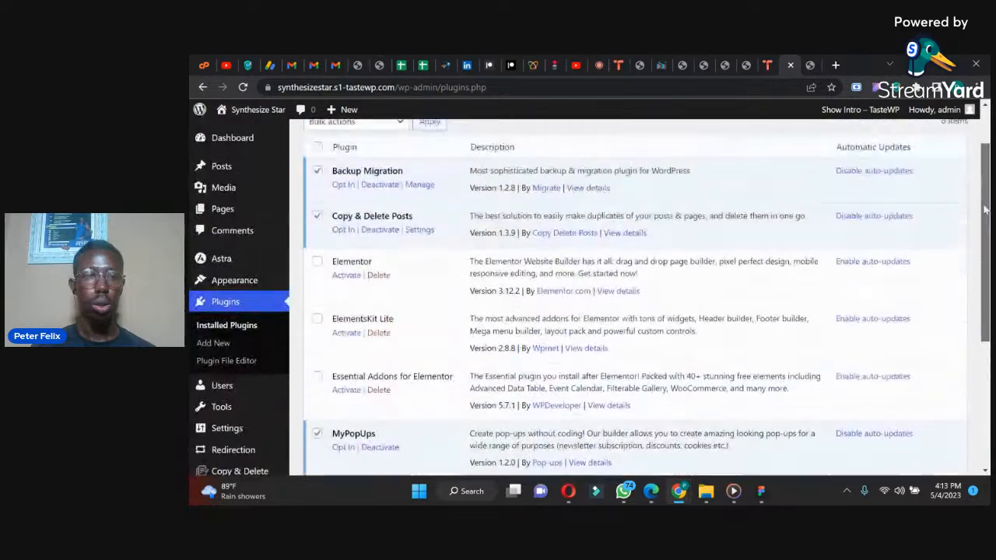
pyautogui.click(330, 186)
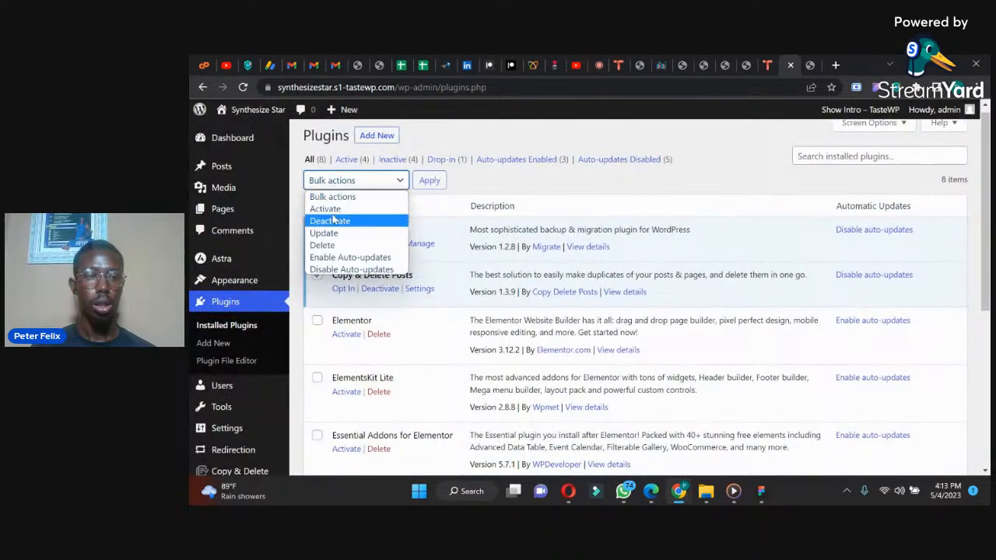
pyautogui.click(322, 245)
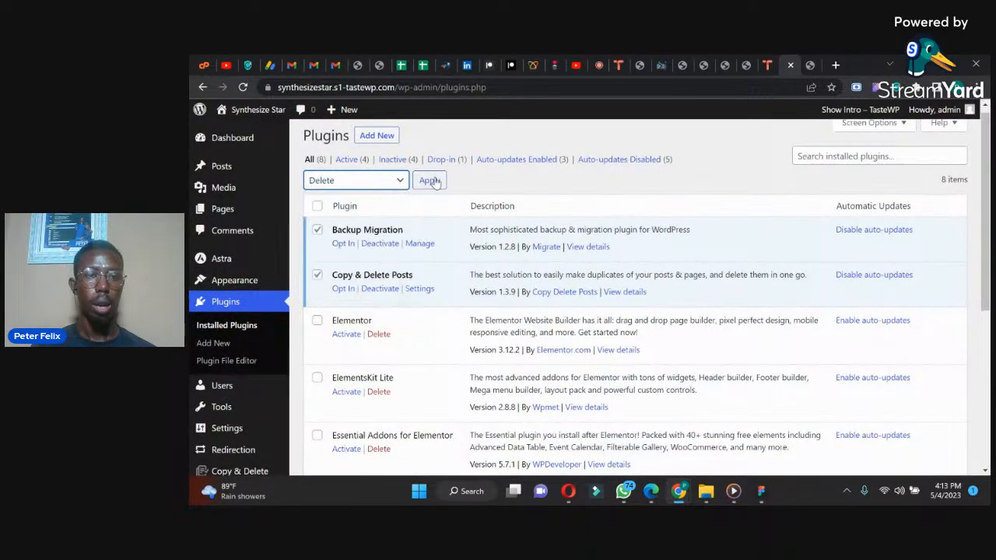
pyautogui.click(430, 181)
pyautogui.click(649, 170)
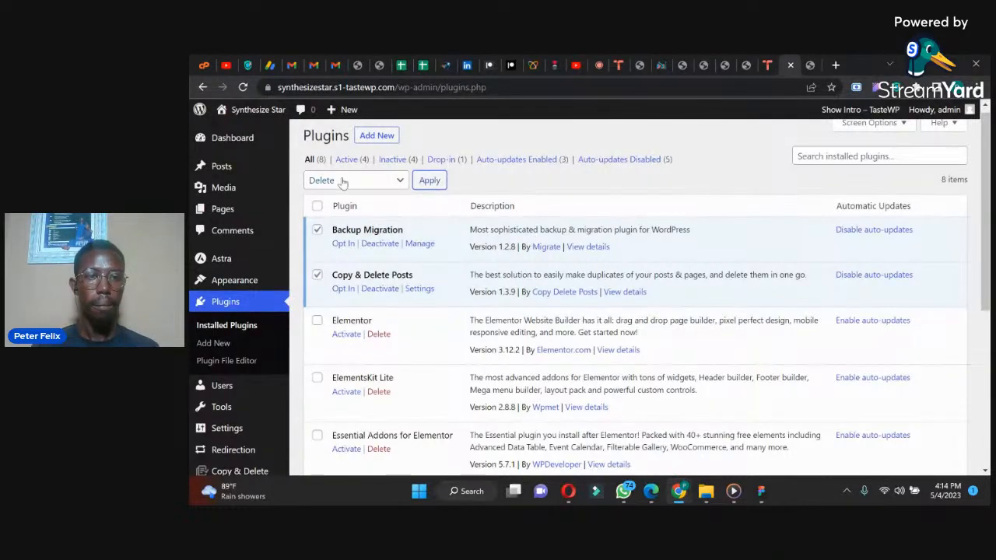
pyautogui.click(427, 183)
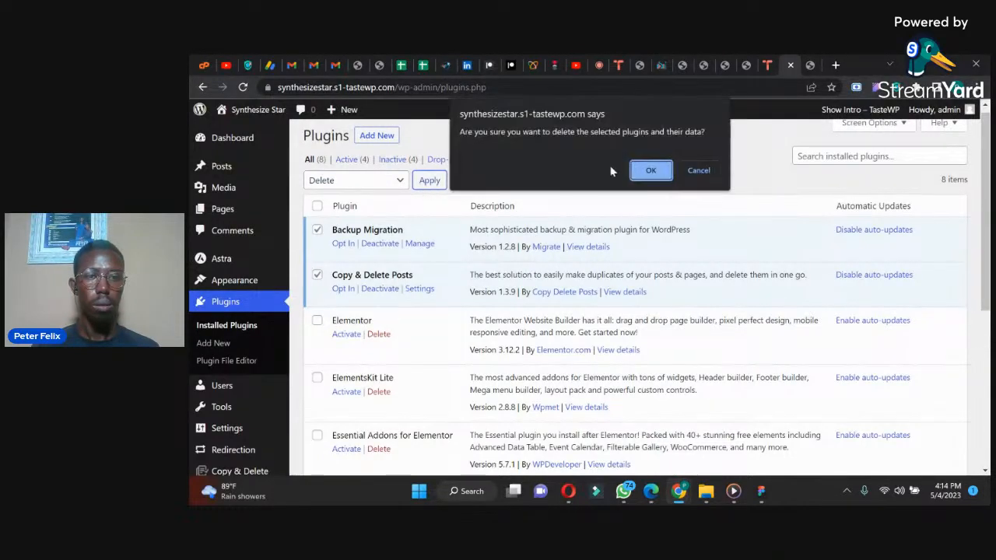
pyautogui.click(651, 171)
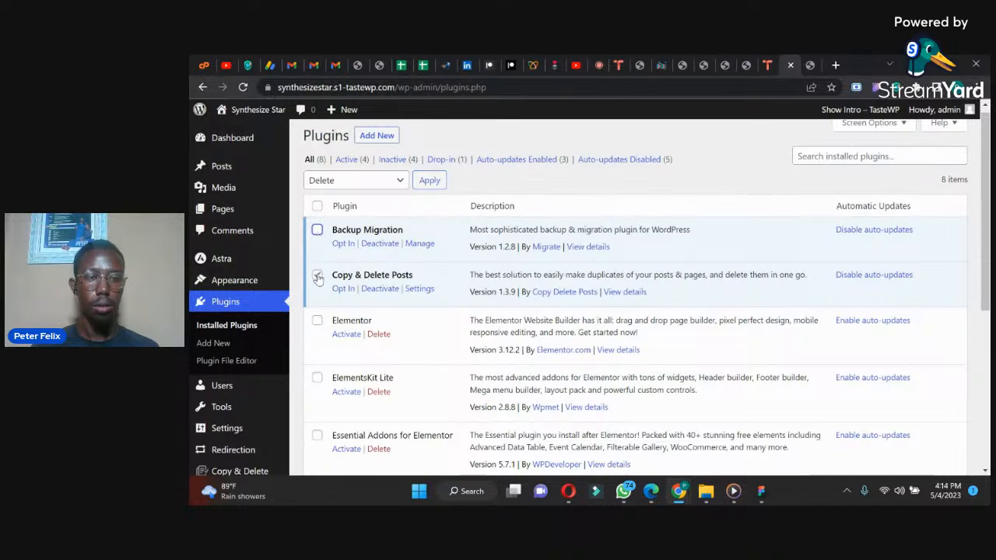
# Step: Deactivate the Backup Migration, Copy & Delete Posts, MyPopUps and Redirect Redirection plugins one by one
pyautogui.click(380, 243)
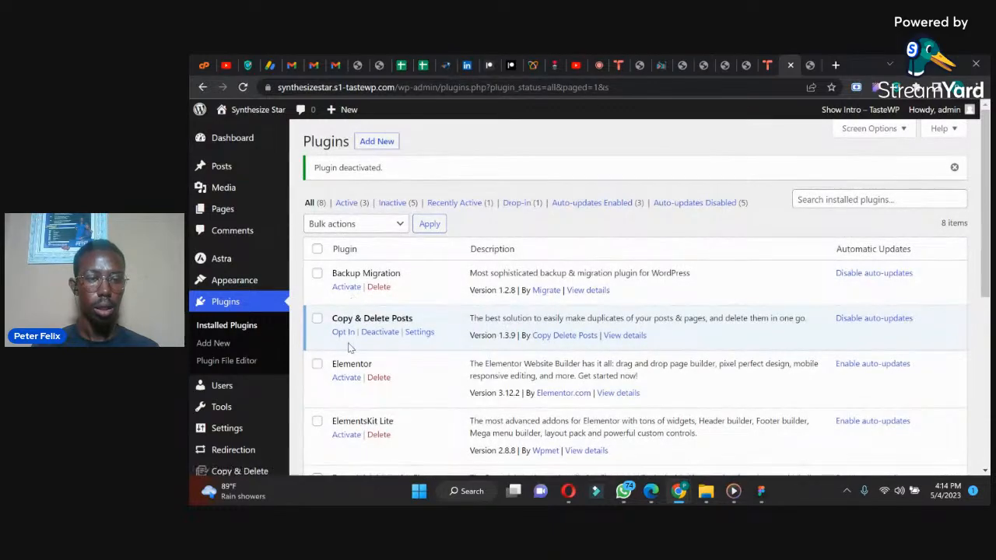
pyautogui.click(374, 335)
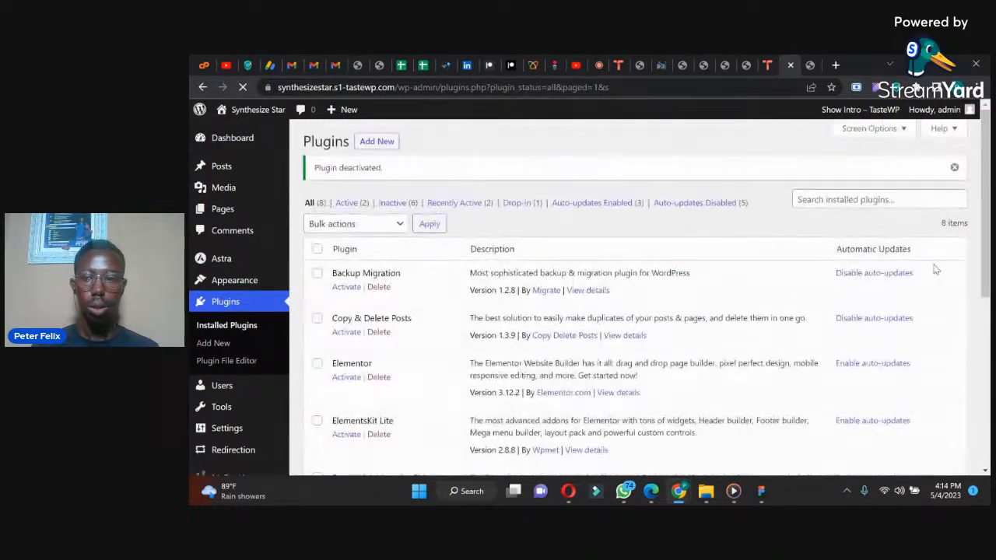
pyautogui.moveTo(985, 205); pyautogui.dragTo(985, 325)
pyautogui.click(379, 311)
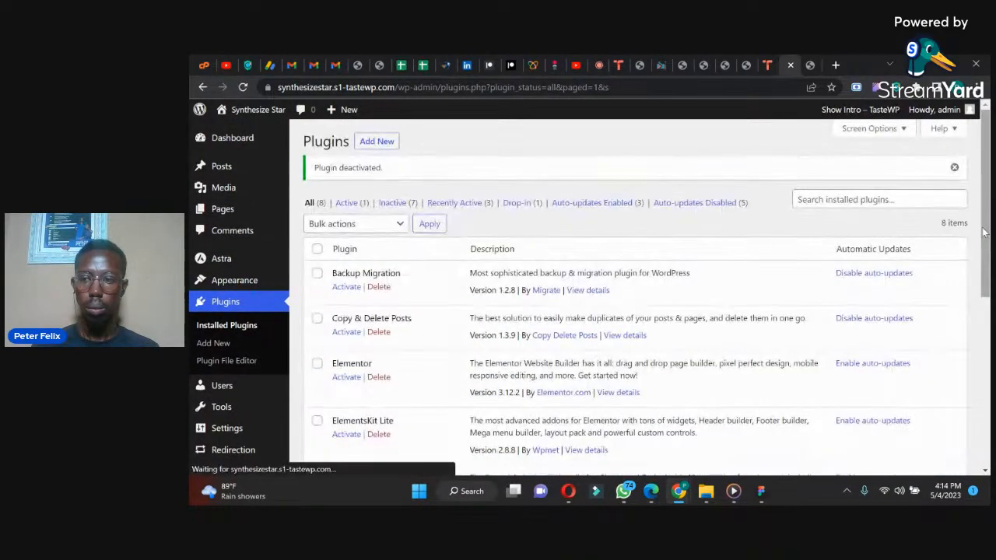
pyautogui.moveTo(986, 233); pyautogui.dragTo(967, 434)
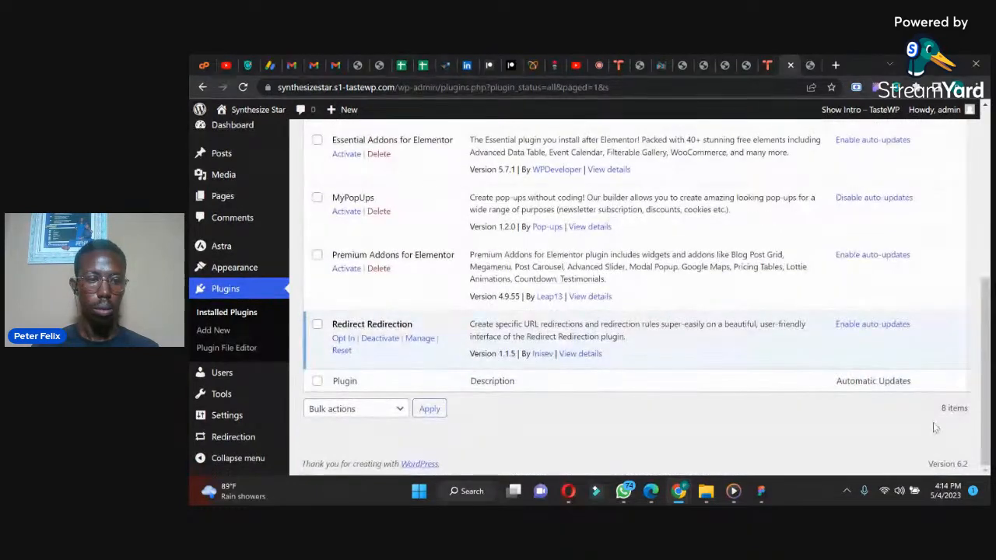
pyautogui.click(379, 339)
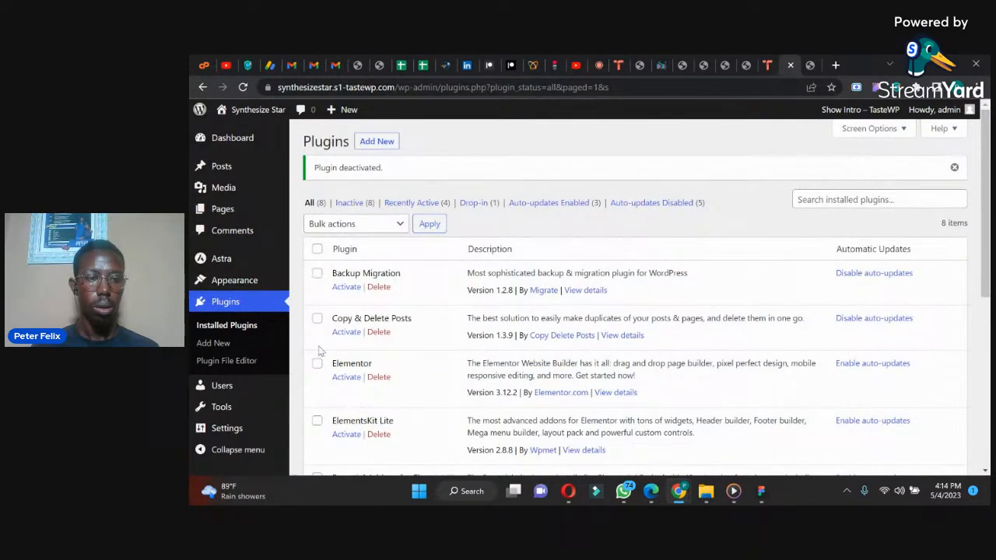
# Step: Bulk-activate the Elementor, ElementsKit Lite, Essential Addons for Elementor and Premium Addons for Elementor plugins
pyautogui.scroll(-3, 989, 229)
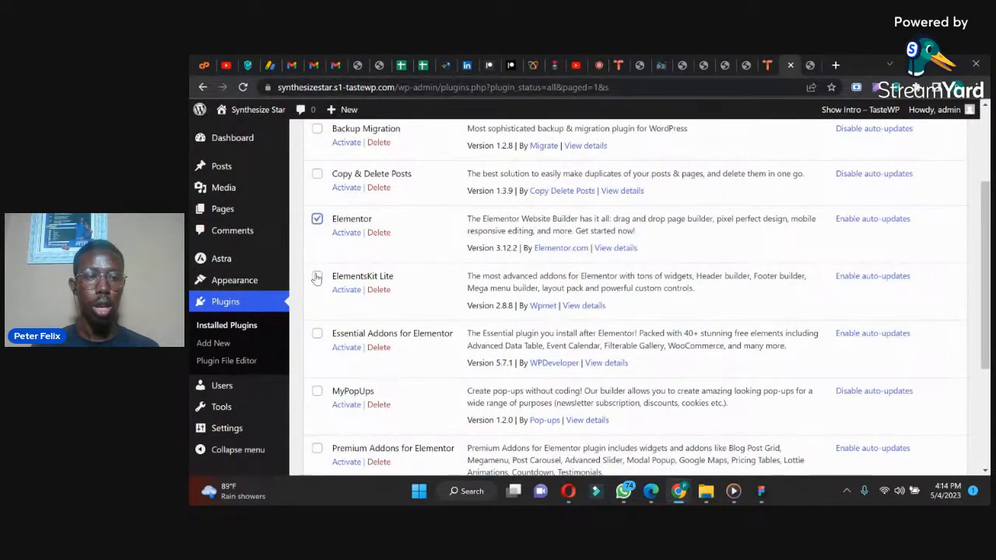
pyautogui.click(318, 335)
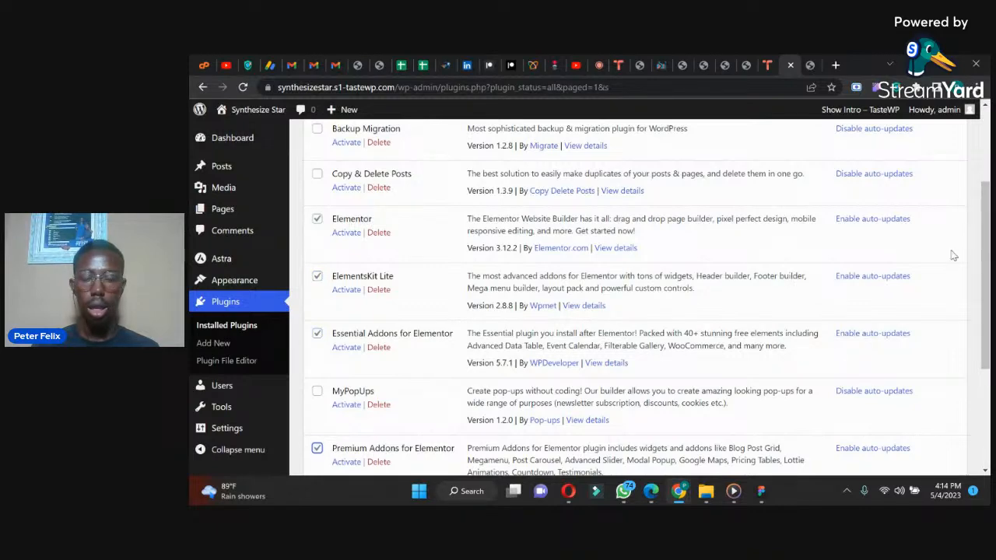
pyautogui.moveTo(987, 240); pyautogui.dragTo(990, 165)
pyautogui.click(349, 223)
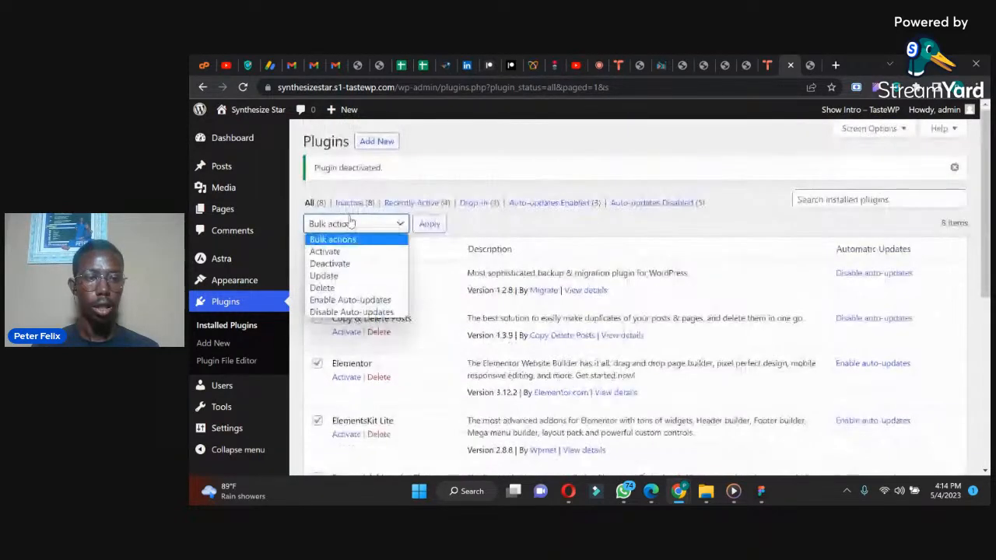
pyautogui.click(331, 251)
pyautogui.click(425, 224)
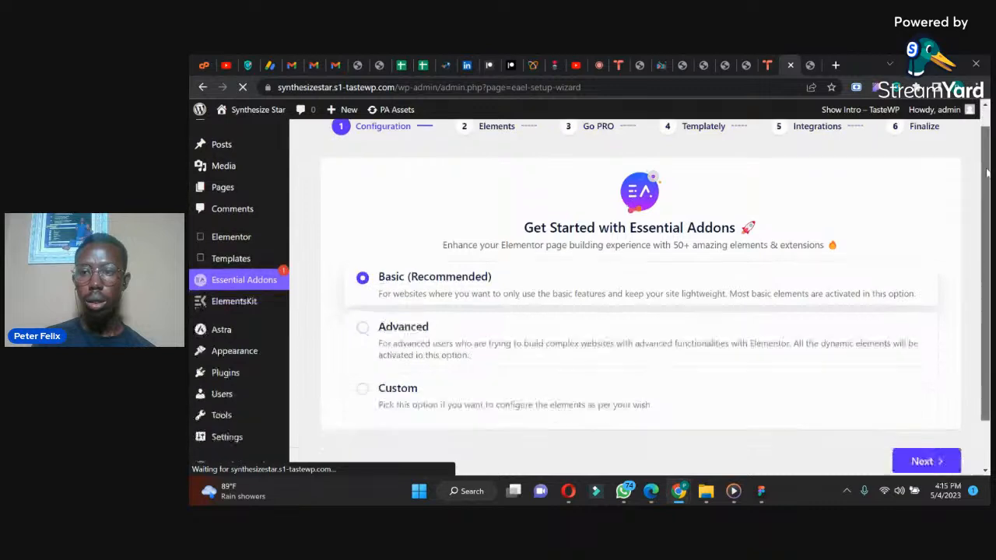
pyautogui.scroll(-2, 982, 255)
pyautogui.scroll(2, 980, 257)
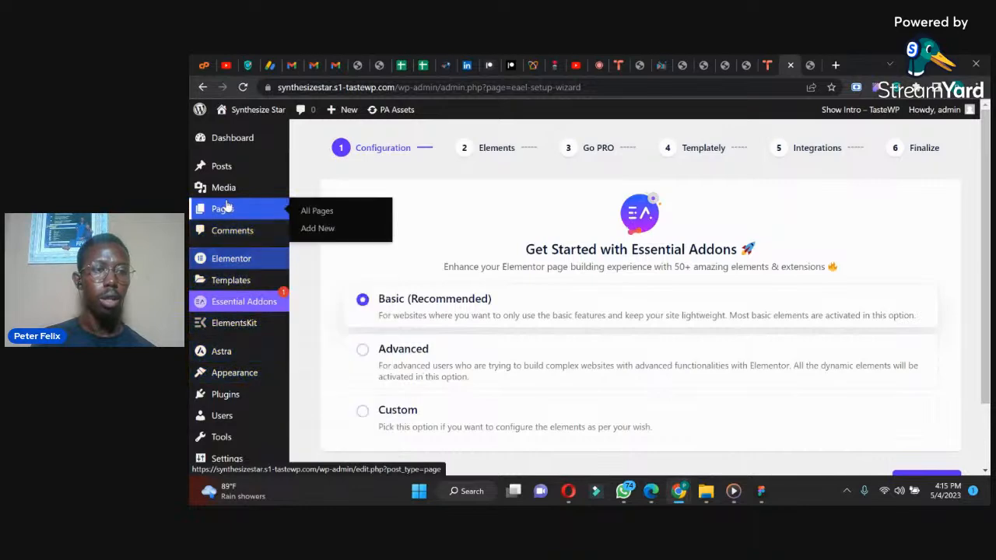
# Step: Open the Home page from the Pages list in a new browser tab and start editing it with Elementor
pyautogui.click(317, 211)
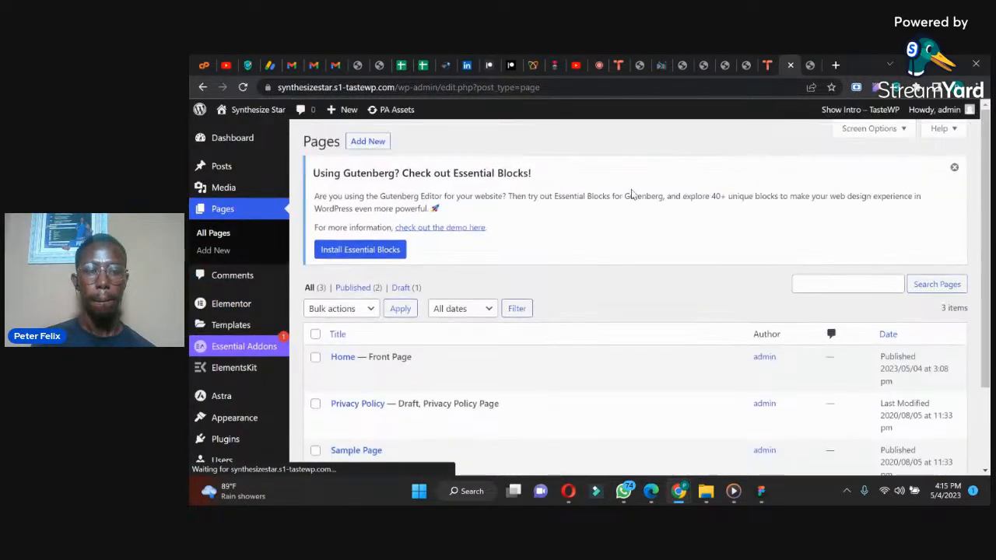
pyautogui.scroll(-2, 985, 145)
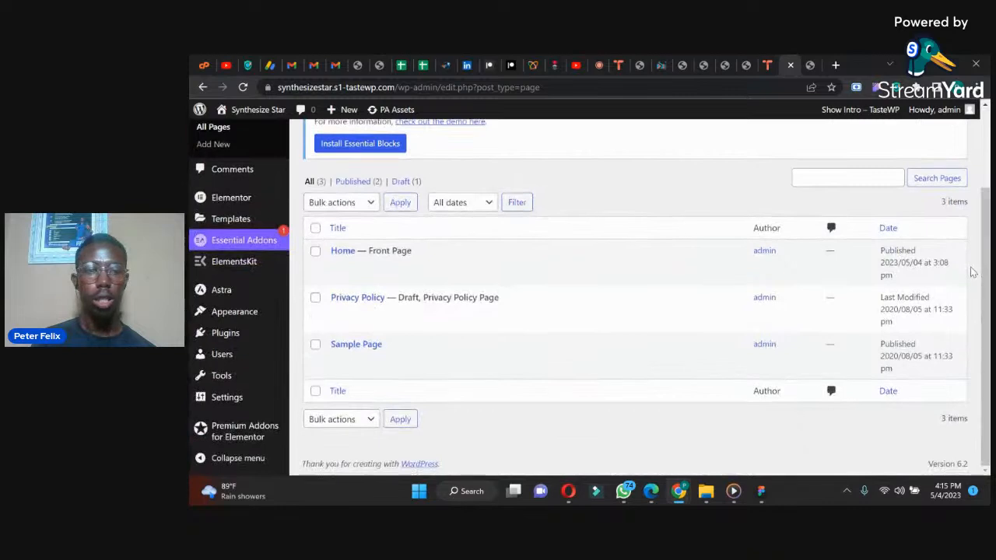
pyautogui.rightClick(337, 266)
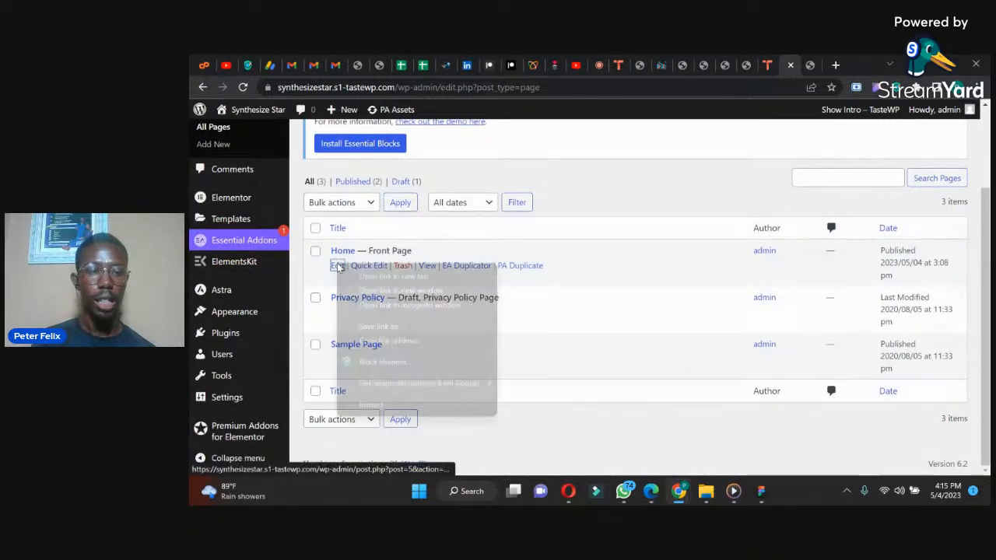
pyautogui.click(393, 277)
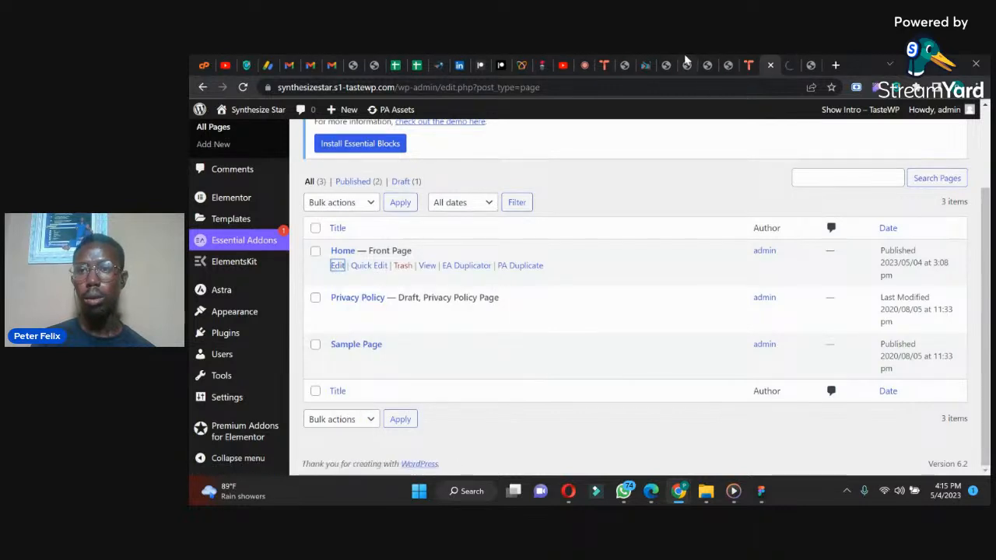
pyautogui.click(790, 62)
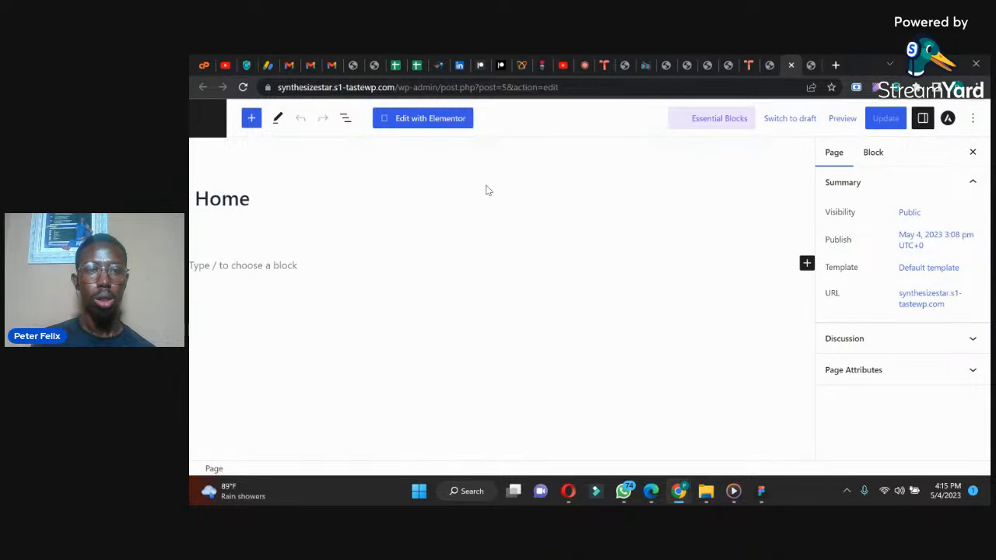
pyautogui.click(429, 120)
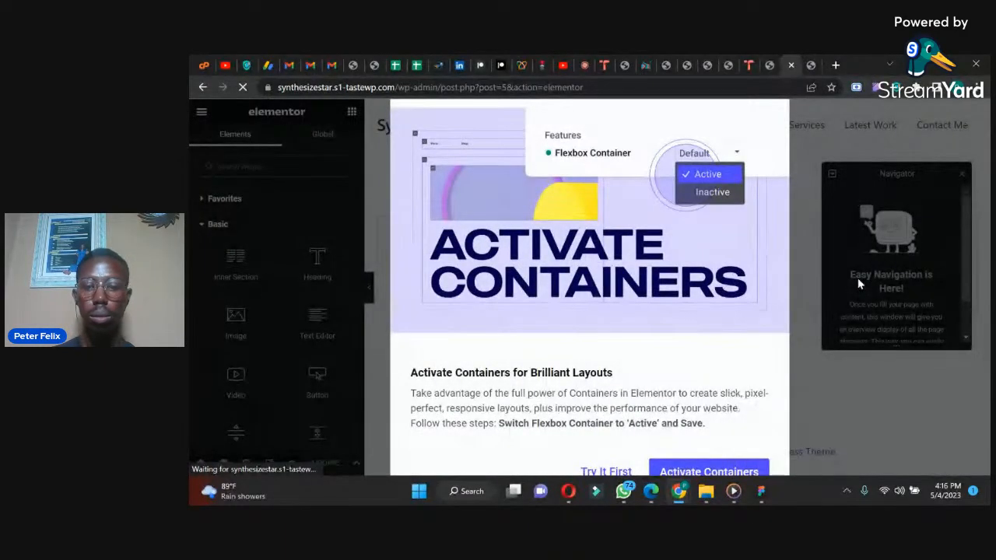
# Step: Set the Flexbox Container experiment to Active in the Elementor settings and save the changes
pyautogui.click(647, 469)
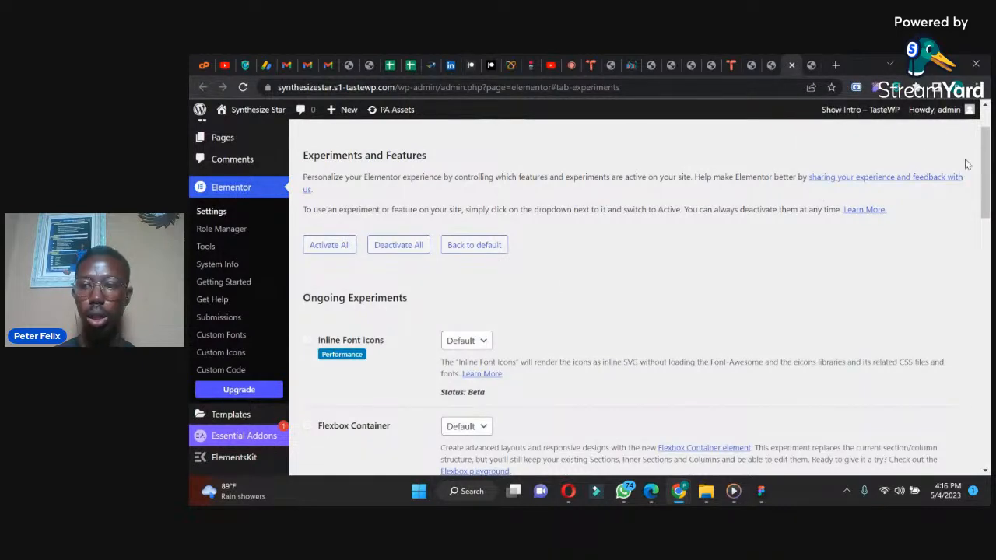
pyautogui.moveTo(986, 165); pyautogui.dragTo(986, 176)
pyautogui.scroll(-2, 573, 297)
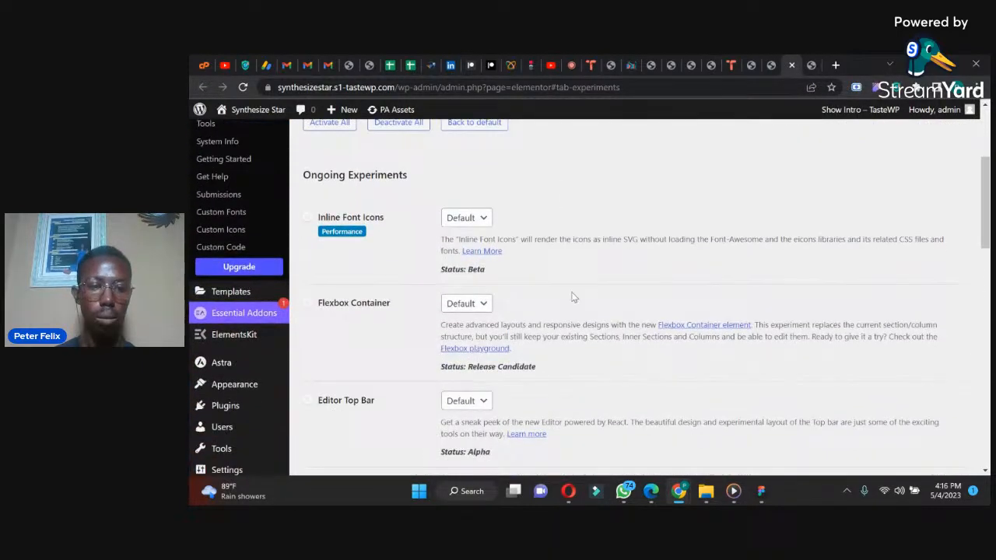
pyautogui.click(447, 303)
pyautogui.click(452, 330)
pyautogui.moveTo(989, 222); pyautogui.dragTo(928, 432)
pyautogui.scroll(-2, 927, 432)
pyautogui.click(333, 411)
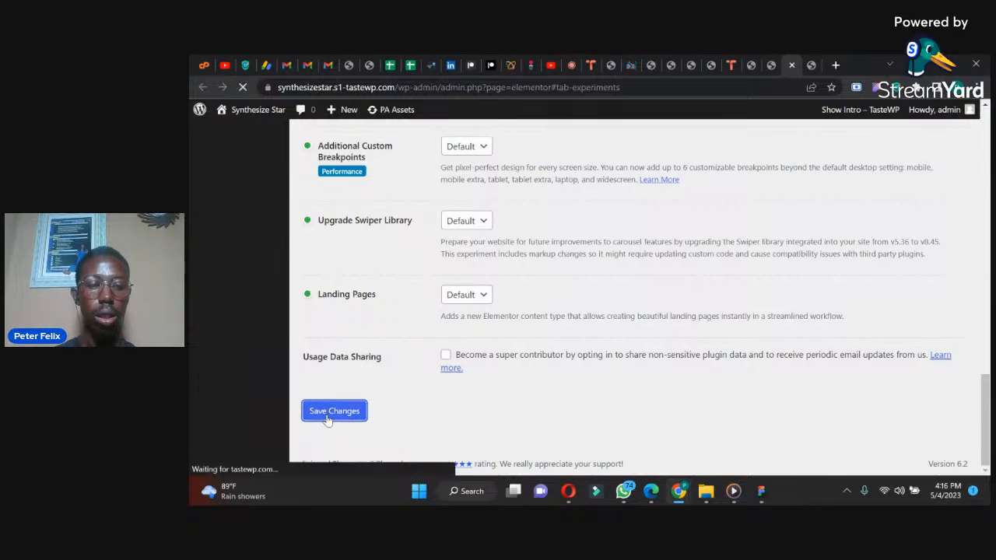
# Step: Reload the Elementor editor of the Home page and close the Navigator
pyautogui.click(810, 65)
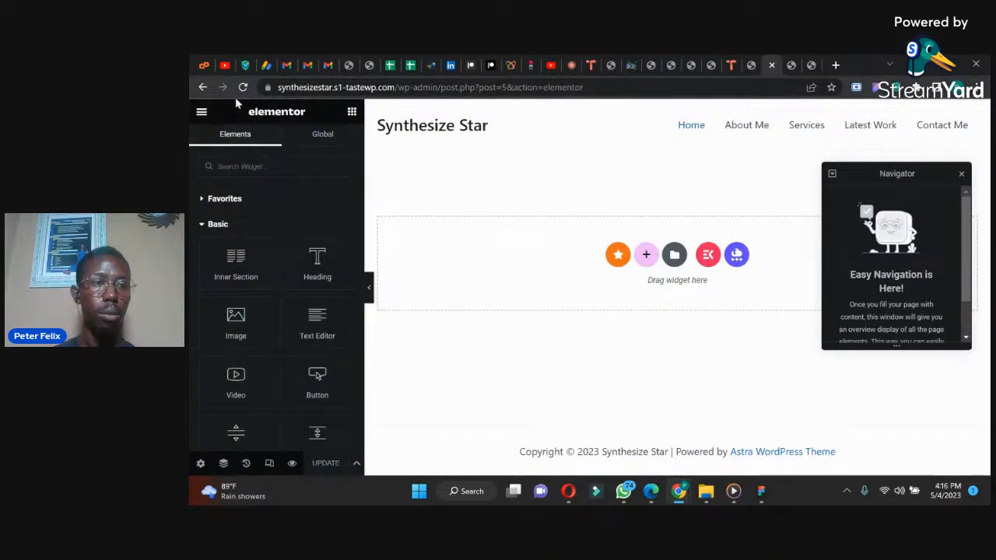
pyautogui.click(242, 87)
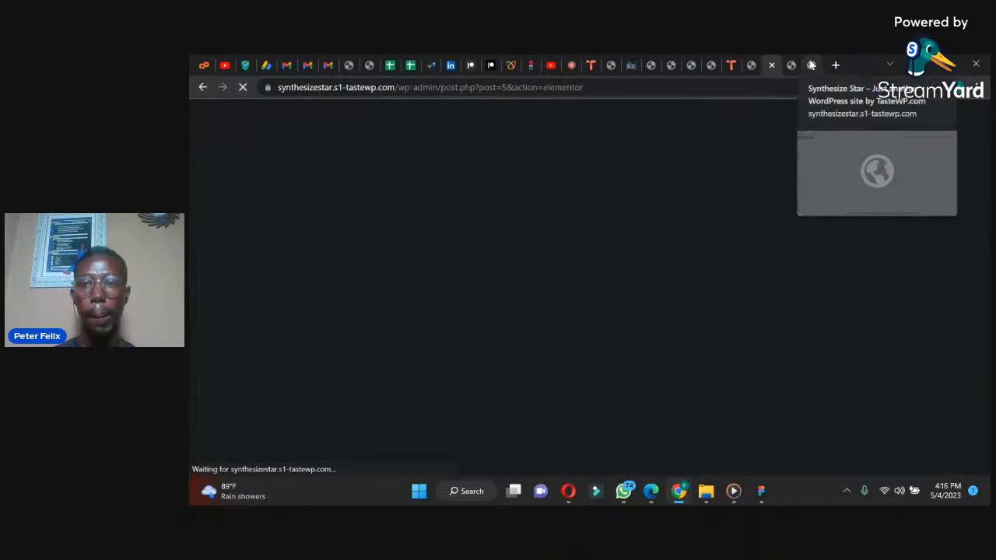
pyautogui.click(811, 66)
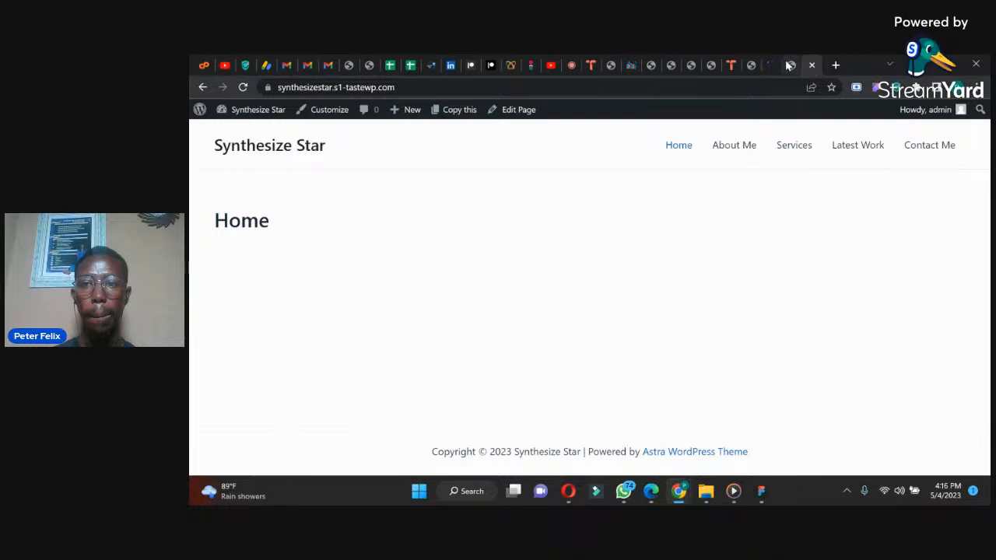
pyautogui.click(788, 66)
pyautogui.click(790, 65)
pyautogui.click(770, 62)
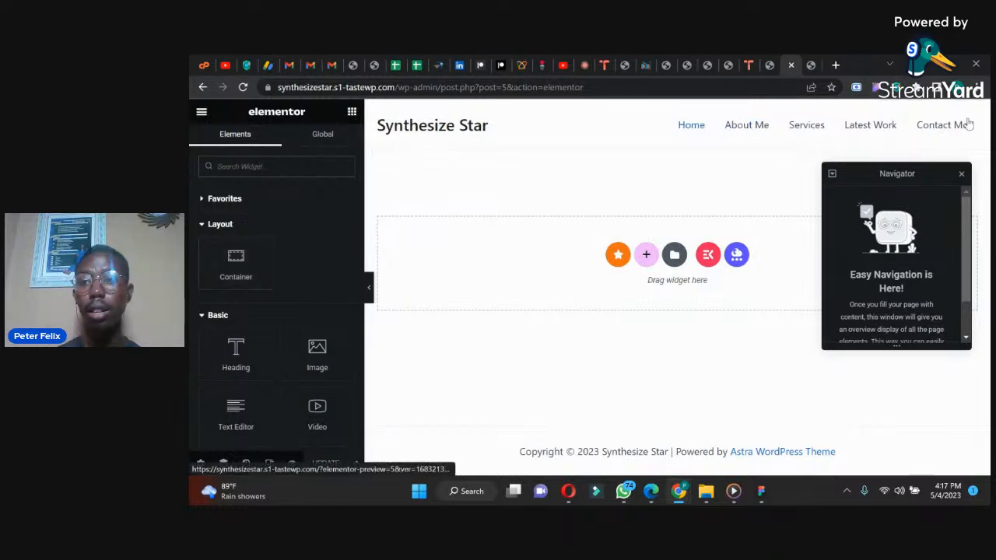
pyautogui.click(962, 175)
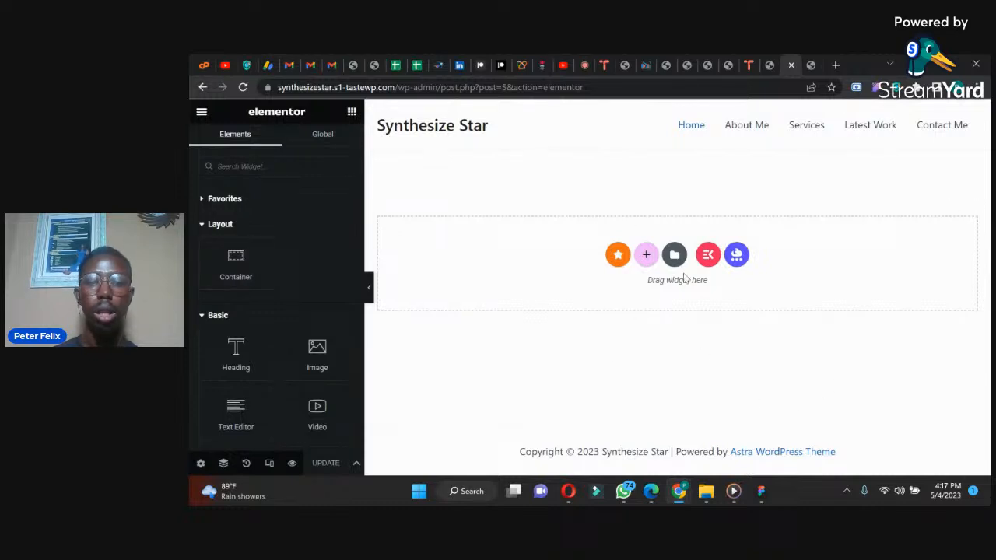
# Step: Add a two-column container to the Home page and check the hero section of the reference design in WhatsApp
pyautogui.click(646, 254)
pyautogui.click(634, 283)
pyautogui.click(625, 491)
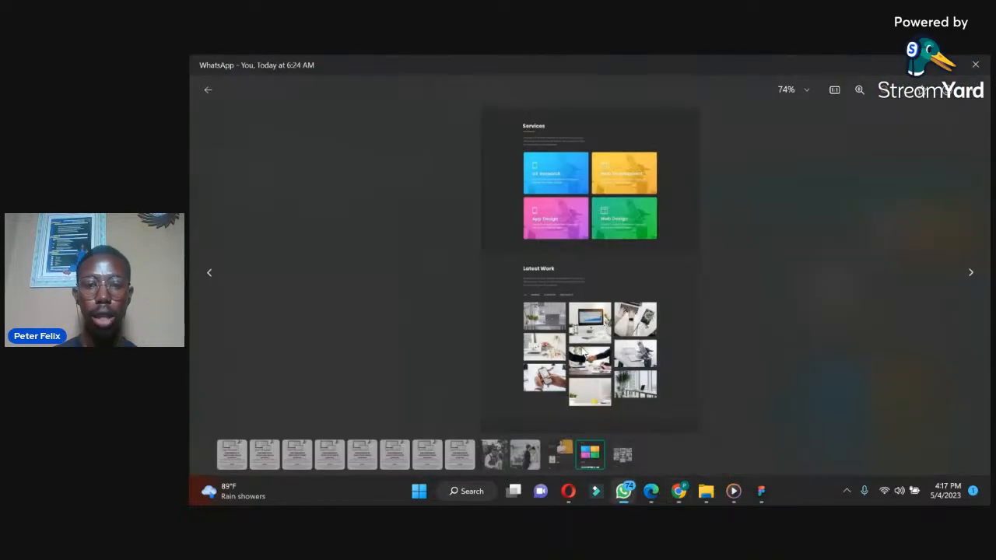
pyautogui.click(559, 453)
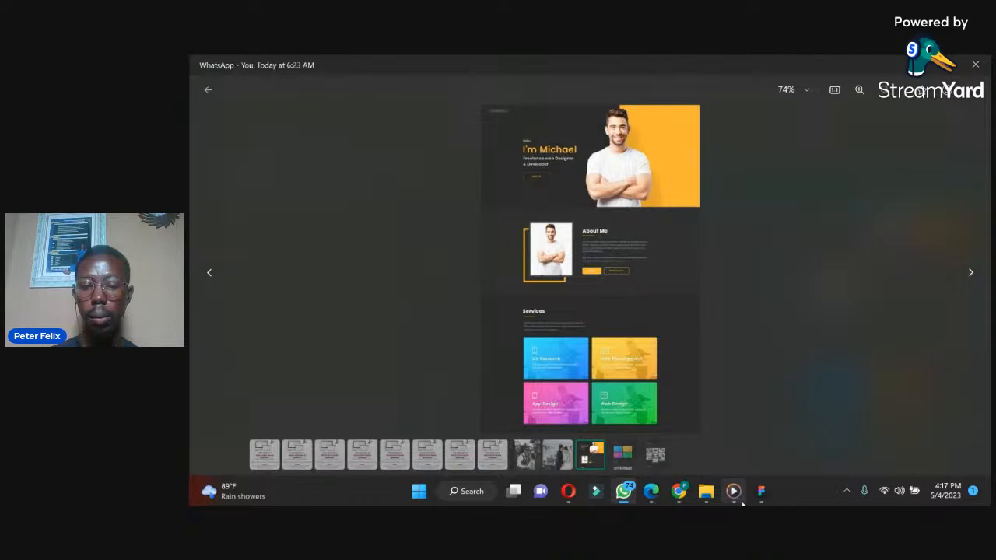
pyautogui.click(680, 491)
pyautogui.click(612, 435)
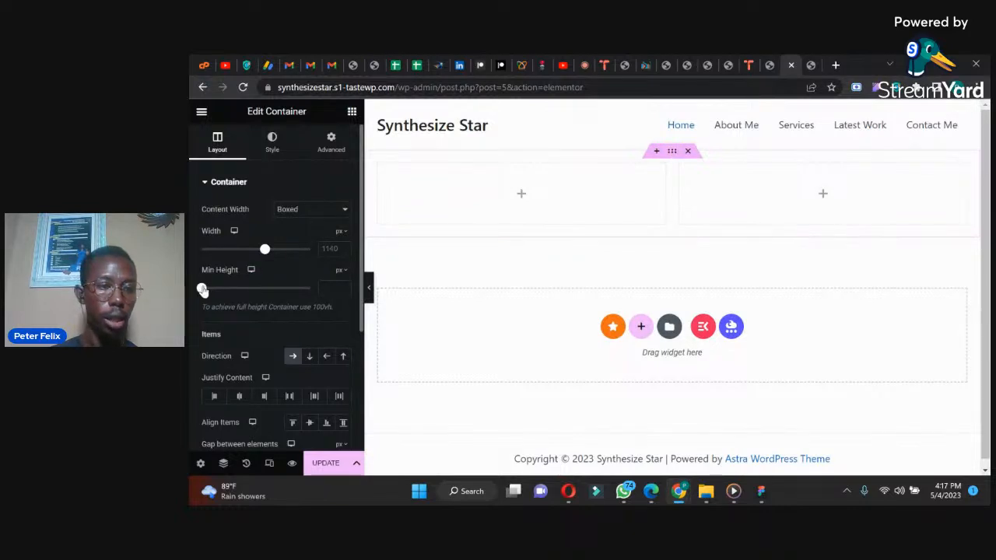
# Step: Set the container's minimum height to 600 px and consult the WhatsApp reference design before returning to Elementor
pyautogui.moveTo(201, 289); pyautogui.dragTo(244, 288)
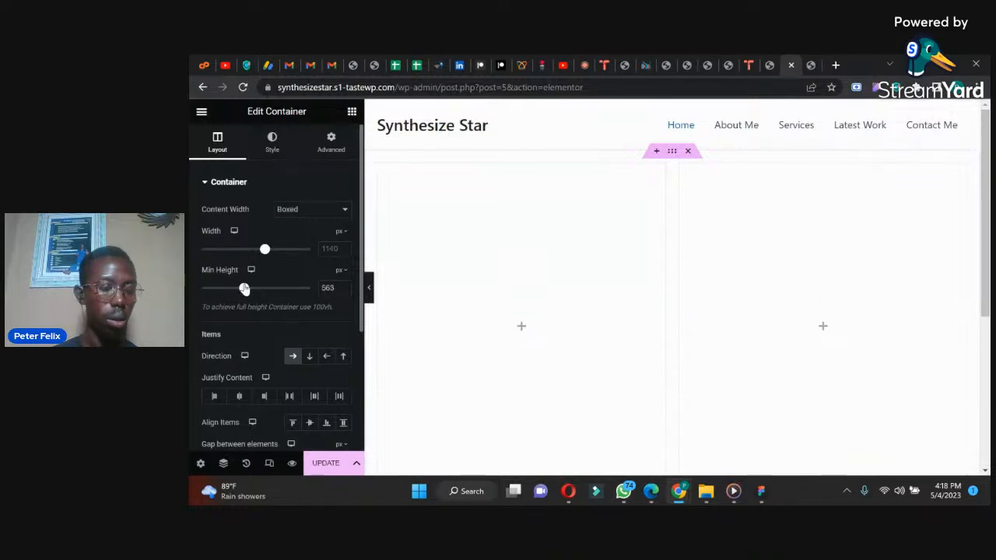
pyautogui.moveTo(336, 288); pyautogui.dragTo(295, 292)
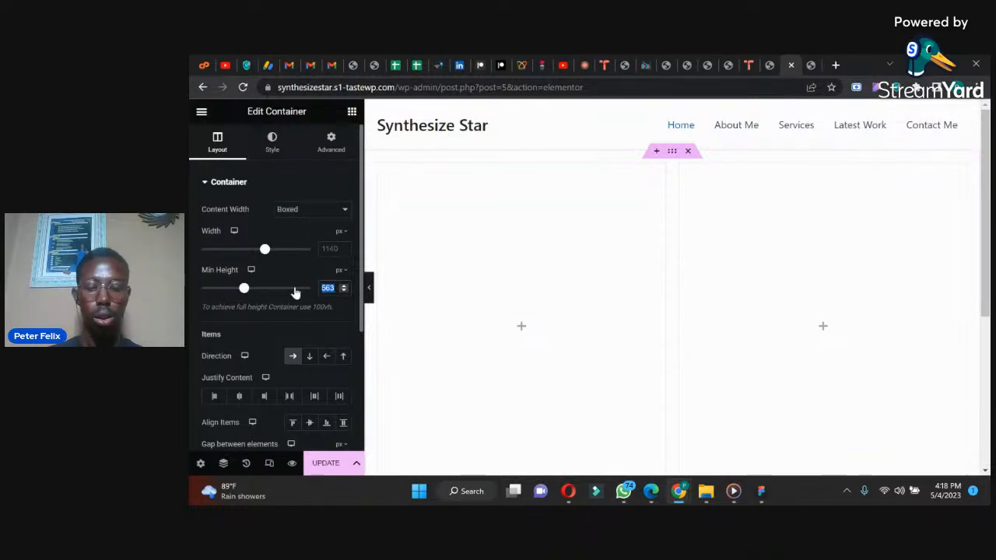
pyautogui.write('600')
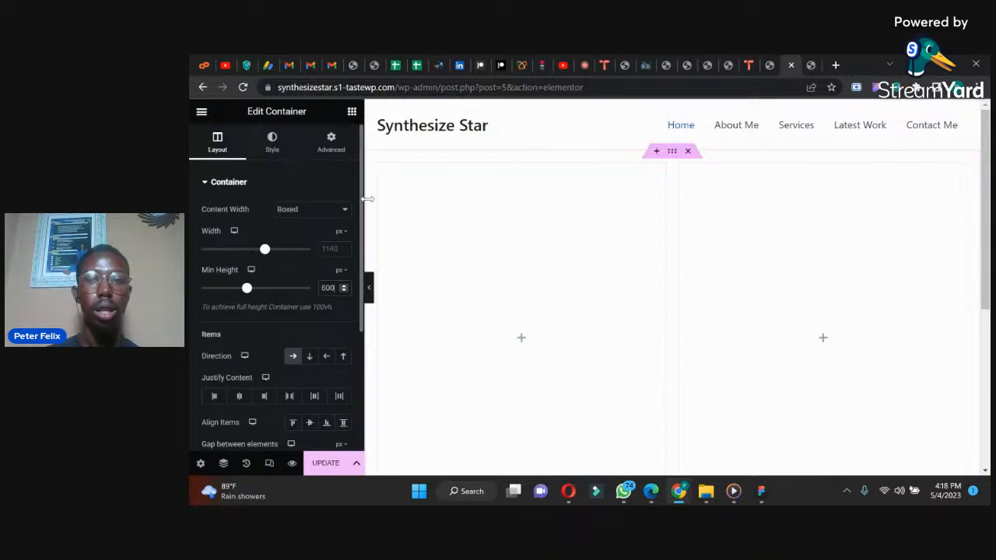
pyautogui.click(652, 494)
pyautogui.click(623, 491)
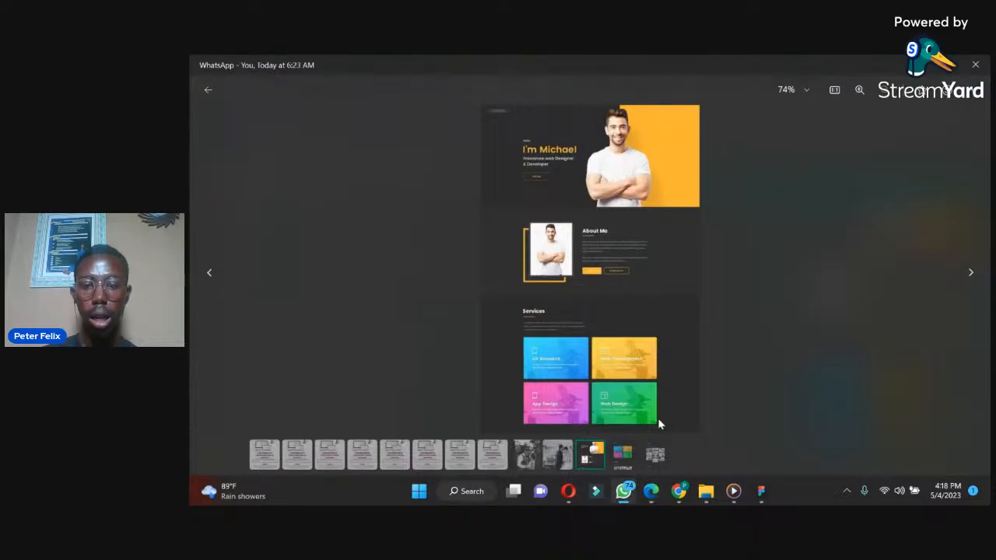
pyautogui.moveTo(678, 498)
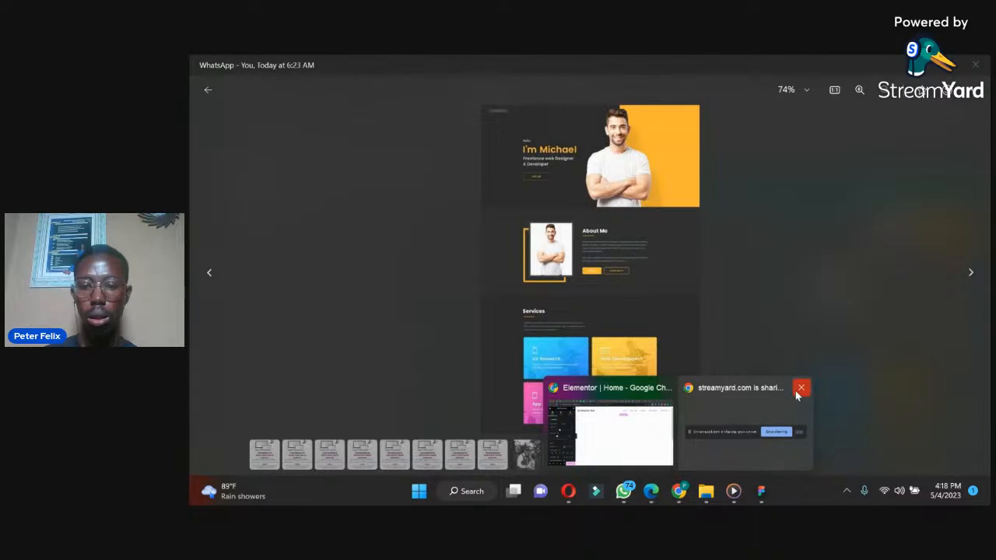
pyautogui.click(638, 428)
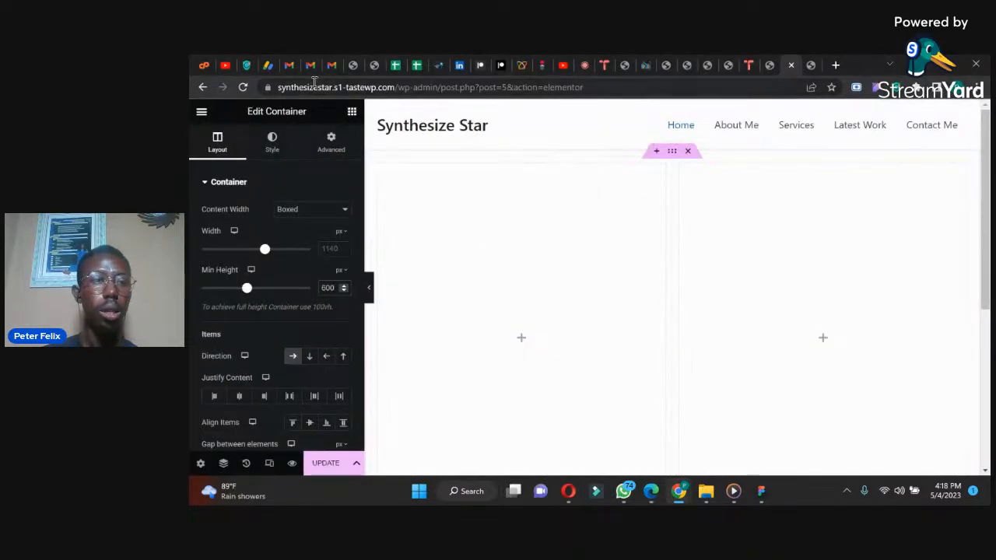
# Step: Give the container a gradient background with black as its first color
pyautogui.click(272, 147)
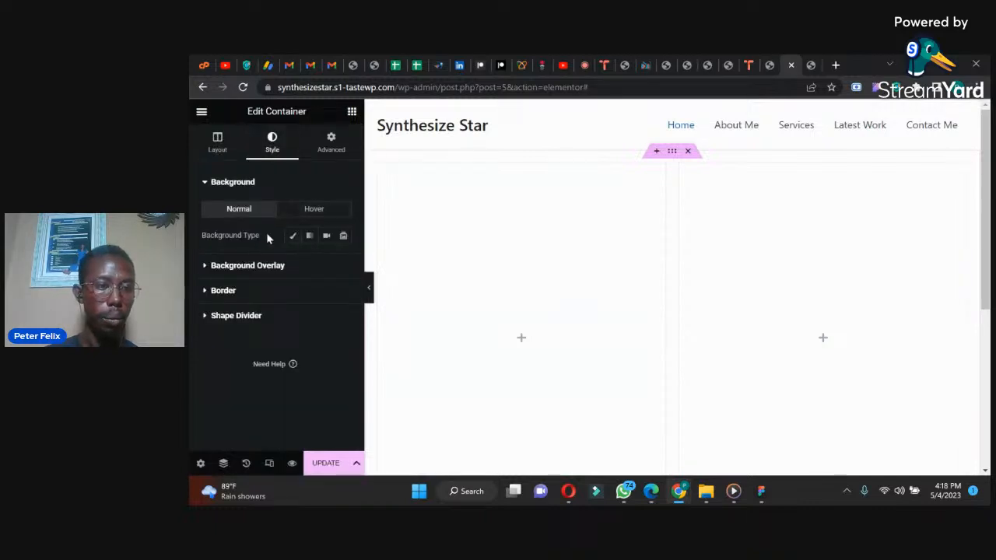
pyautogui.click(292, 235)
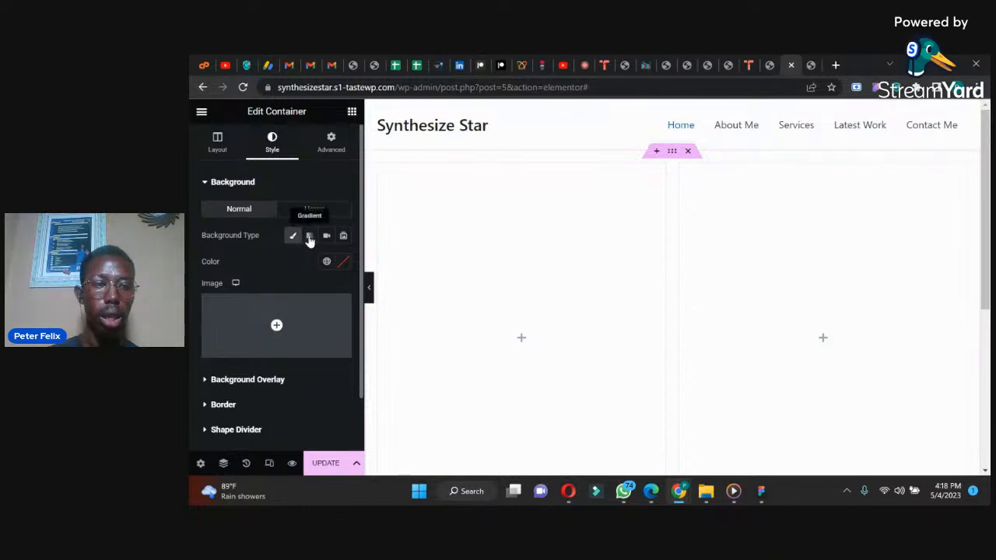
pyautogui.click(310, 238)
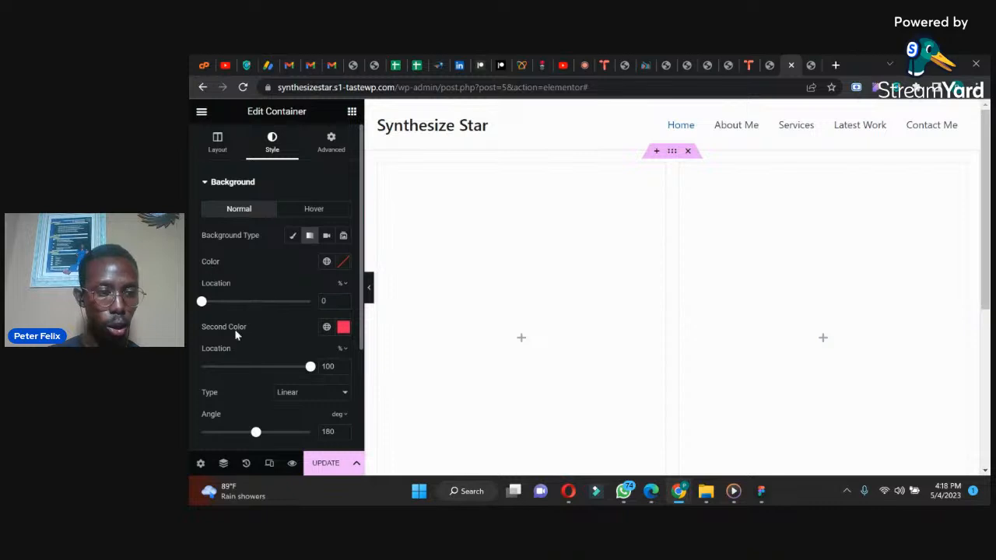
pyautogui.click(340, 269)
pyautogui.moveTo(295, 401); pyautogui.dragTo(256, 433)
pyautogui.click(231, 403)
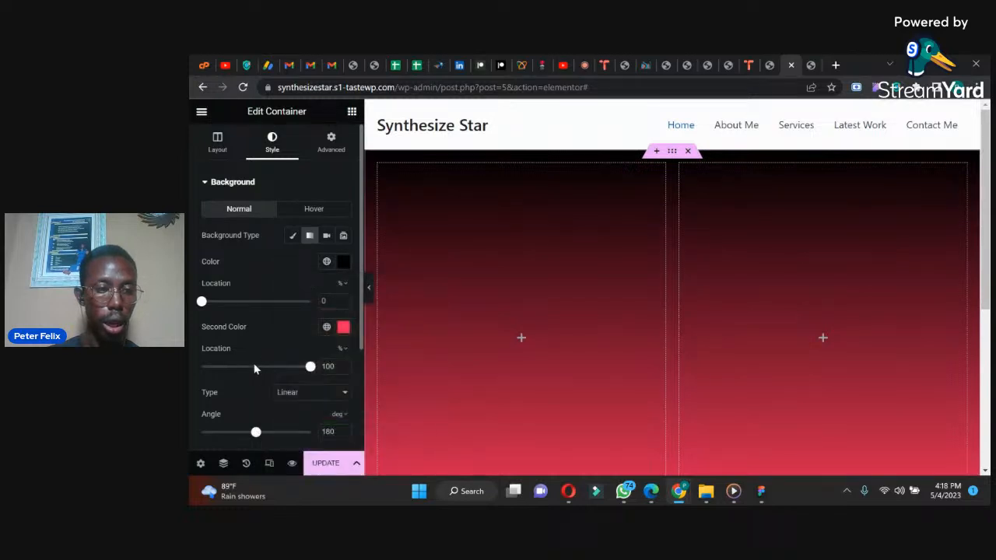
# Step: Set the gradient's second color to the yellow-orange #FFBE00
pyautogui.click(343, 327)
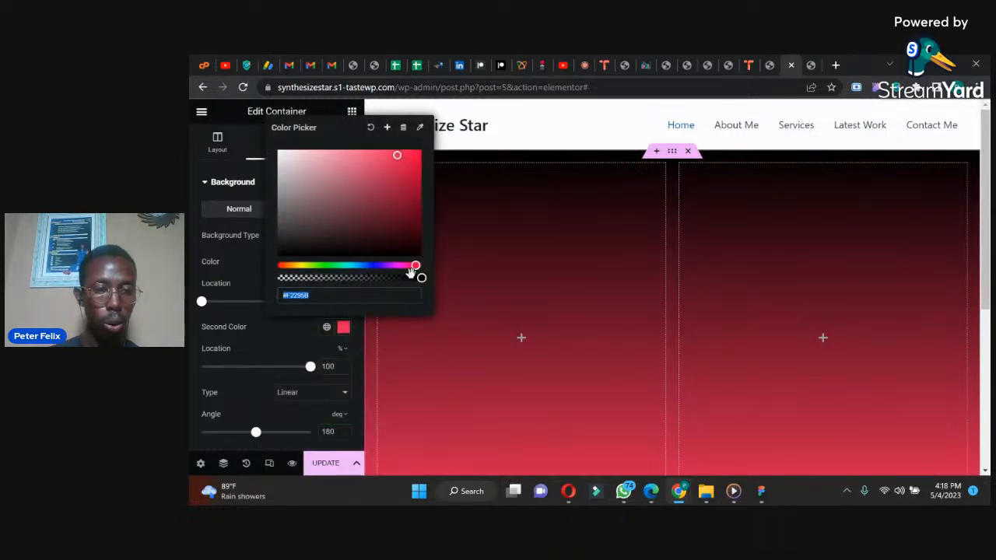
pyautogui.moveTo(415, 266); pyautogui.dragTo(295, 266)
pyautogui.moveTo(293, 266); pyautogui.dragTo(295, 266)
pyautogui.moveTo(403, 182); pyautogui.dragTo(422, 150)
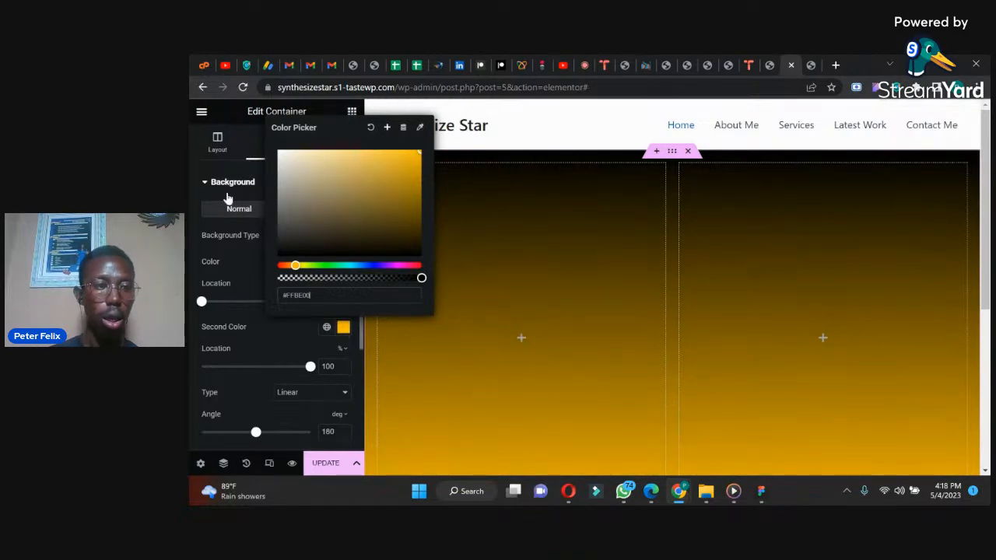
pyautogui.click(190, 224)
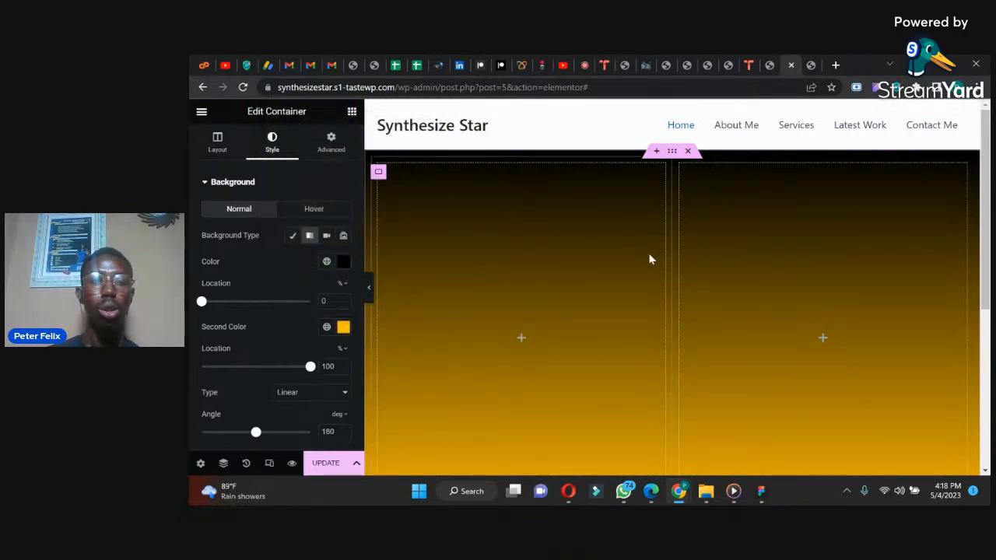
# Step: Compare with the WhatsApp reference design, then try the Radial gradient type on the container and switch back to Linear
pyautogui.click(623, 491)
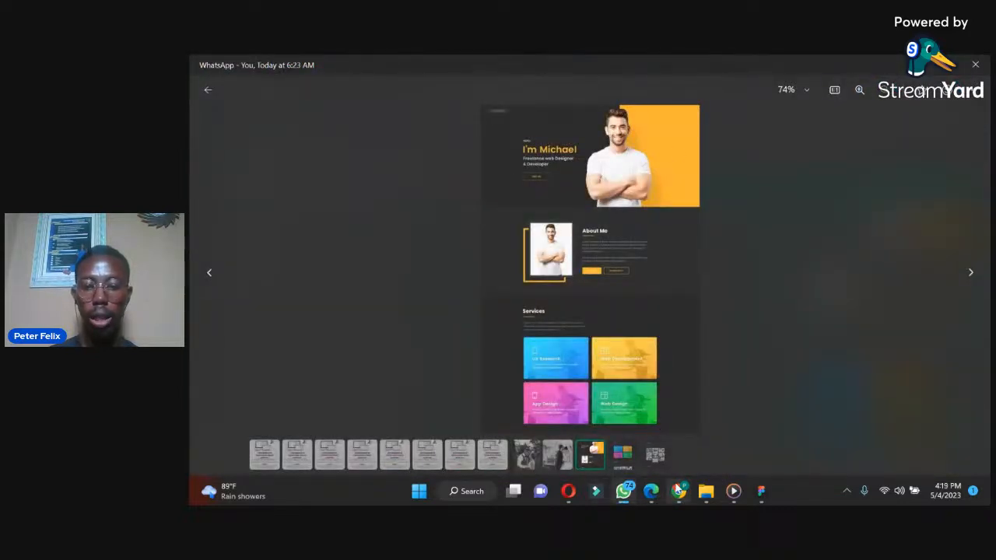
pyautogui.moveTo(678, 490)
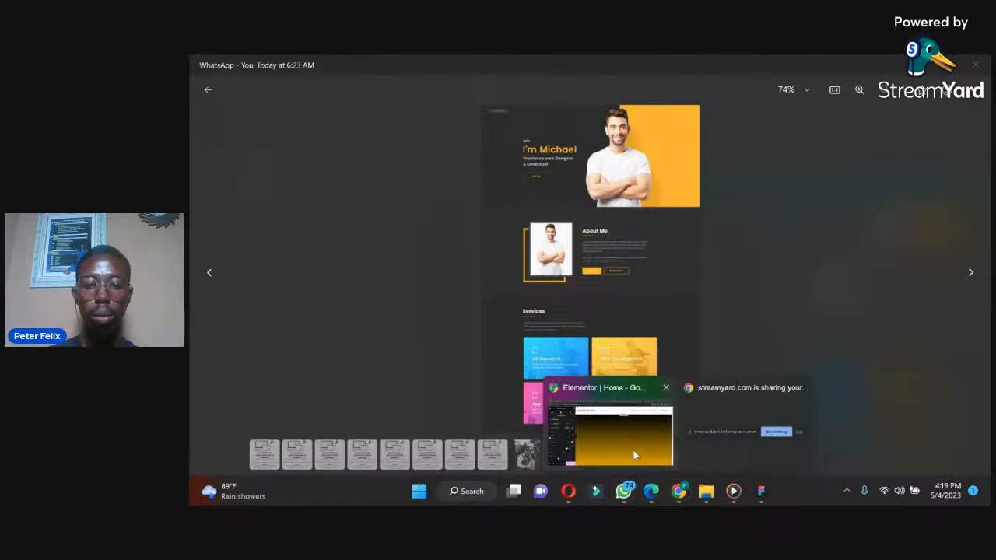
pyautogui.click(609, 420)
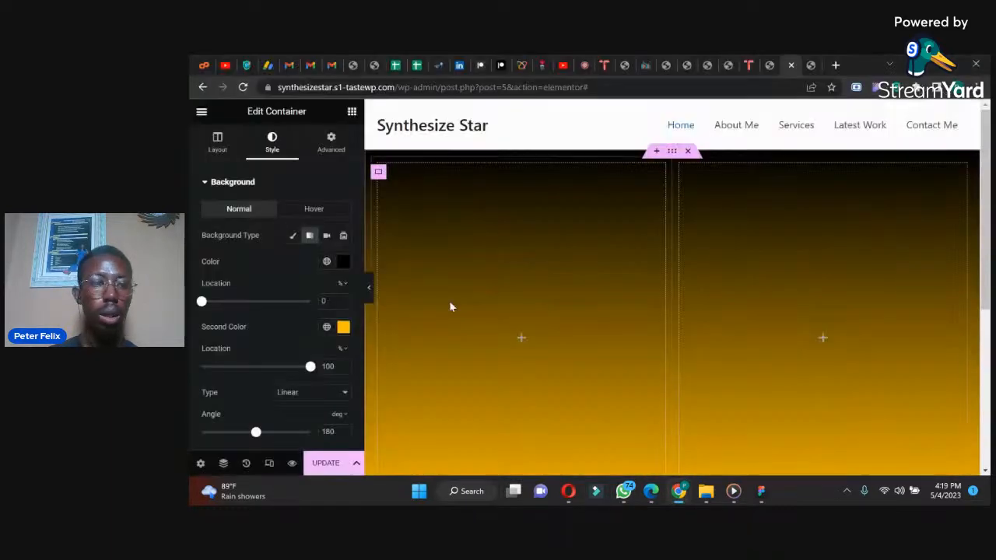
pyautogui.click(307, 393)
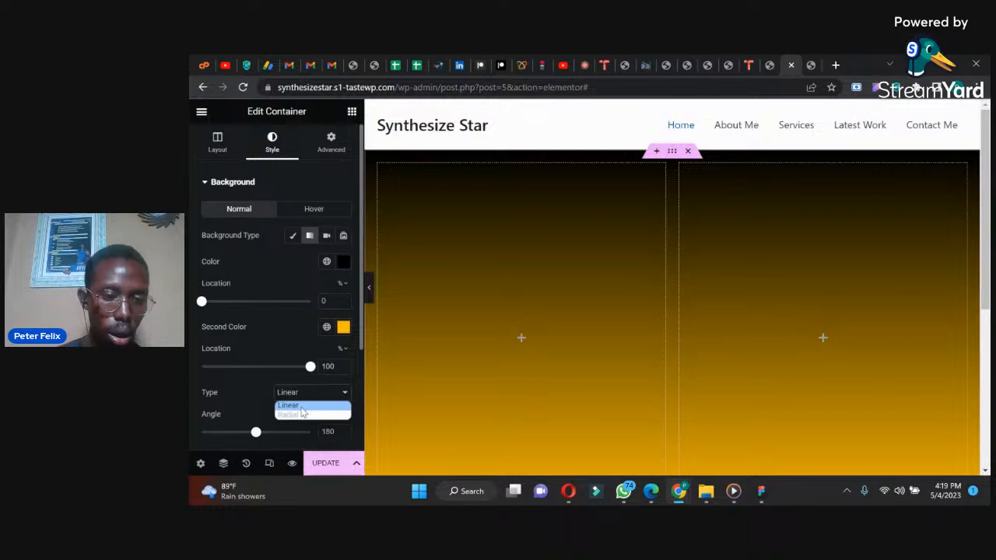
pyautogui.click(301, 416)
pyautogui.click(300, 397)
pyautogui.click(299, 406)
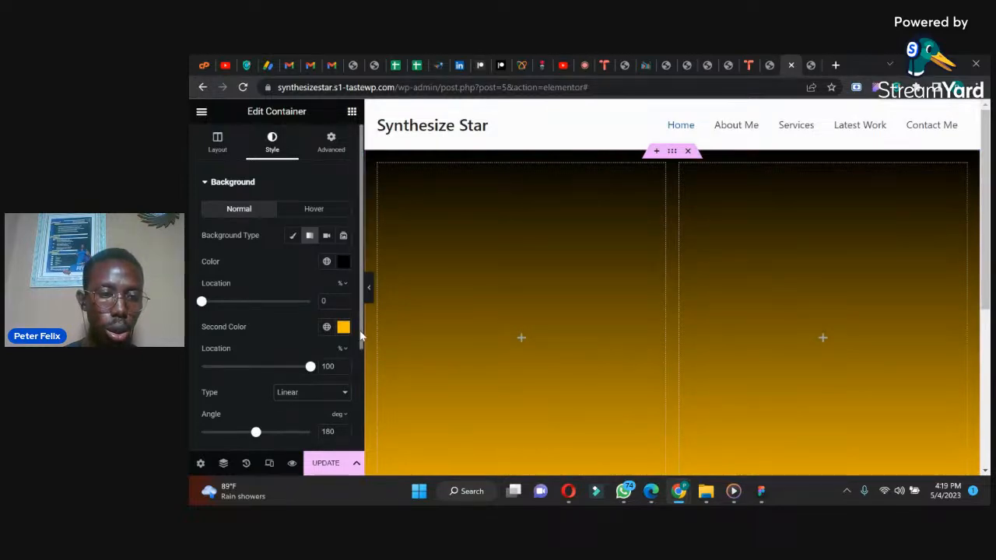
# Step: Set the gradient's second color location to 50% and its angle to 90 degrees
pyautogui.moveTo(360, 336); pyautogui.dragTo(349, 410)
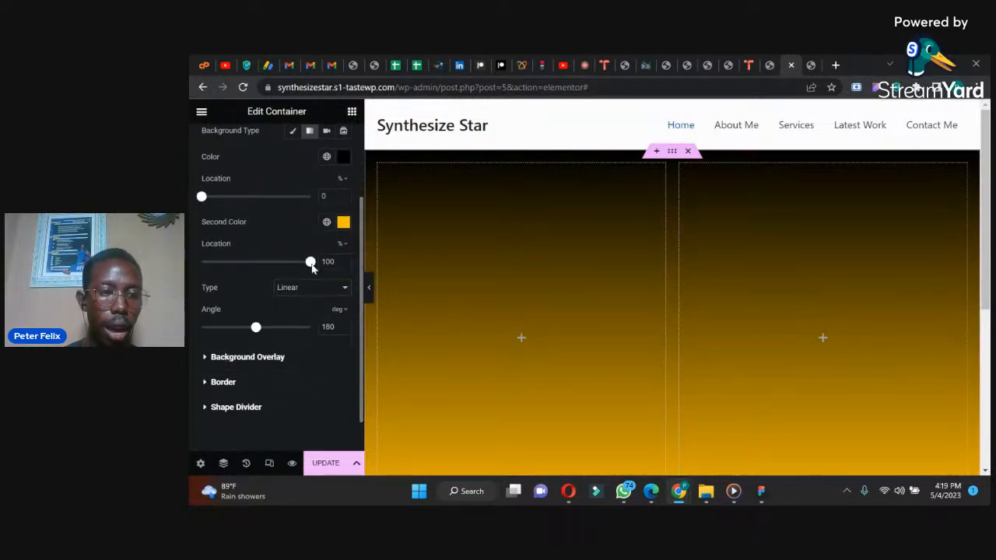
pyautogui.moveTo(310, 264); pyautogui.dragTo(244, 263)
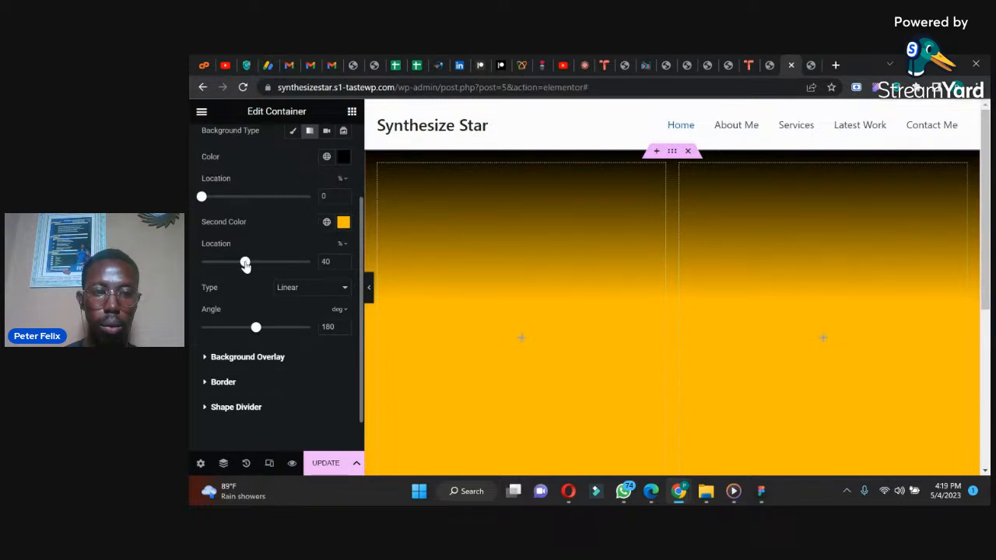
pyautogui.click(343, 260)
pyautogui.click(343, 260)
pyautogui.click(343, 260)
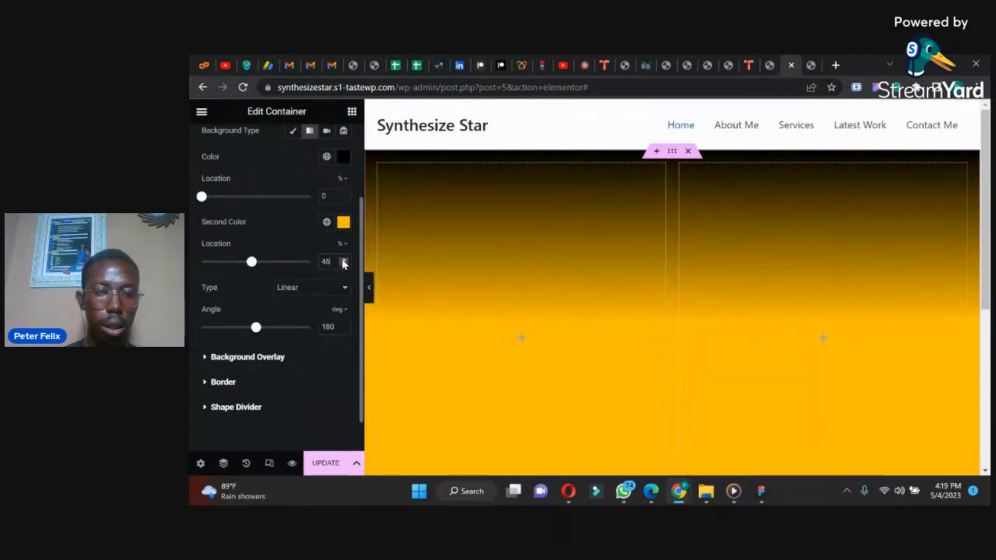
pyautogui.press('BackSpace')
pyautogui.press('BackSpace')
pyautogui.write('50')
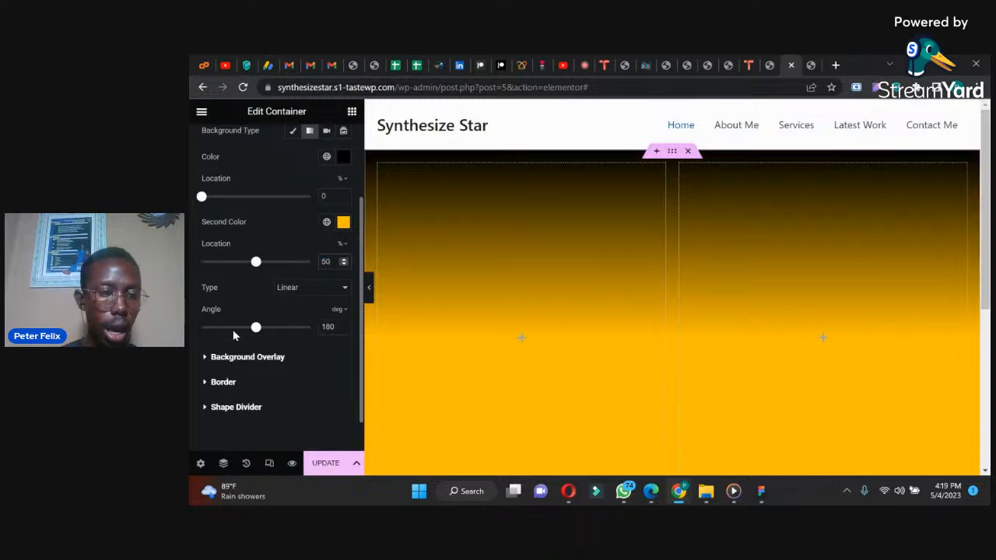
pyautogui.moveTo(257, 333); pyautogui.dragTo(229, 331)
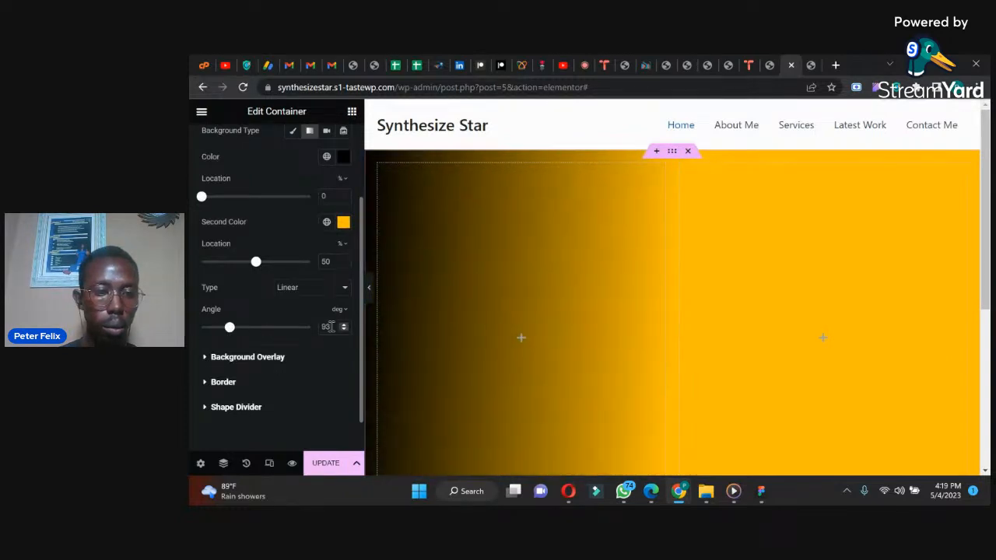
pyautogui.write('90')
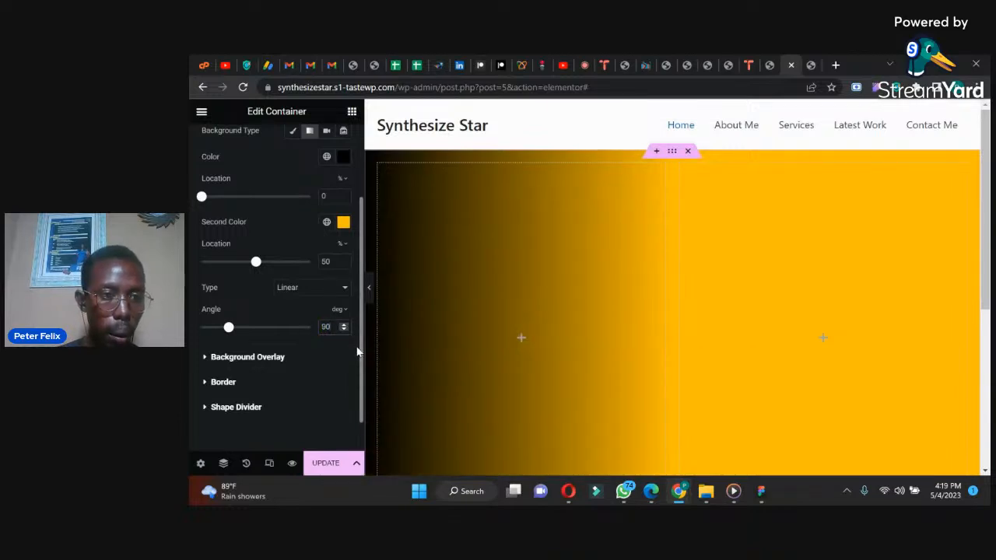
# Step: Try a location of about 63% for the gradient's second color, then set it back to 50%
pyautogui.moveTo(360, 352); pyautogui.dragTo(362, 306)
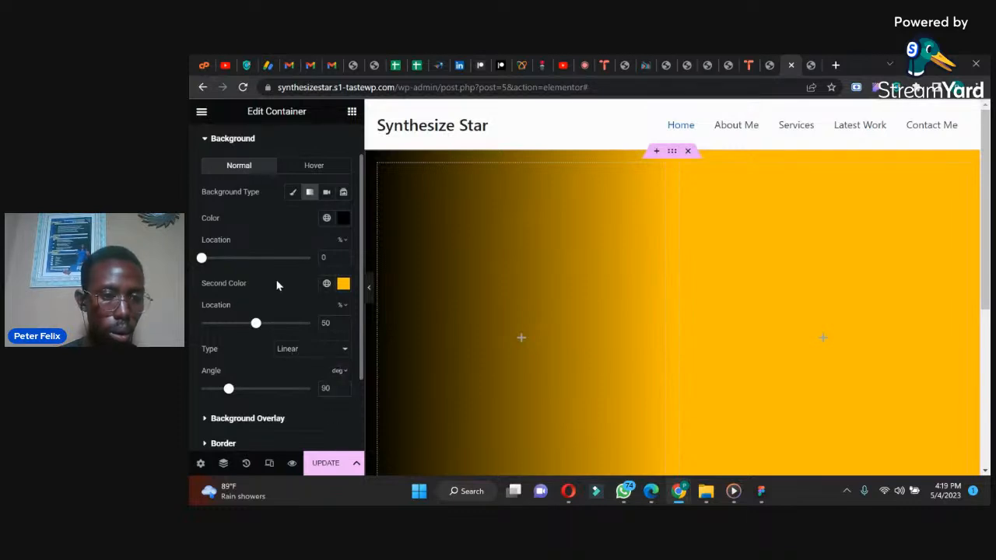
pyautogui.moveTo(256, 323); pyautogui.dragTo(278, 324)
pyautogui.doubleClick(325, 322)
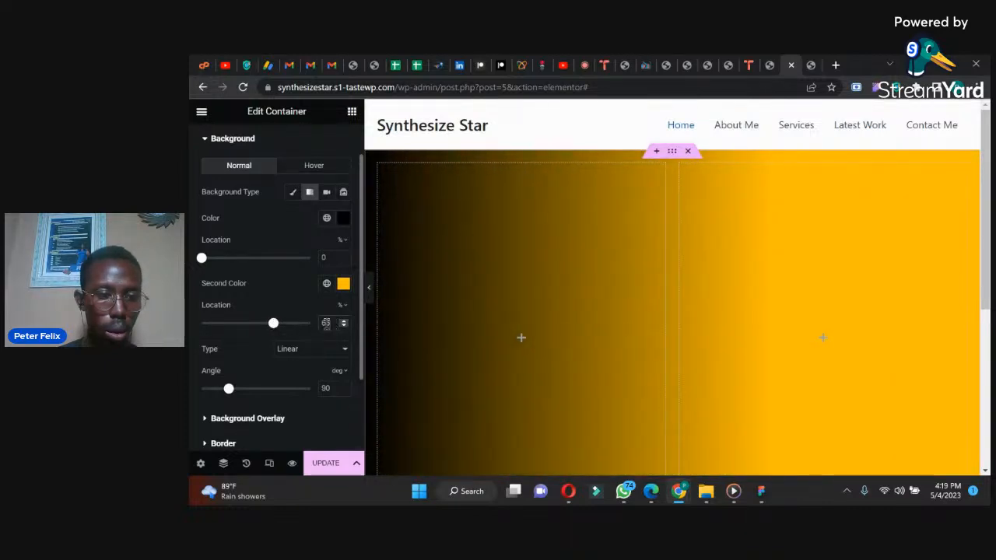
pyautogui.write('50')
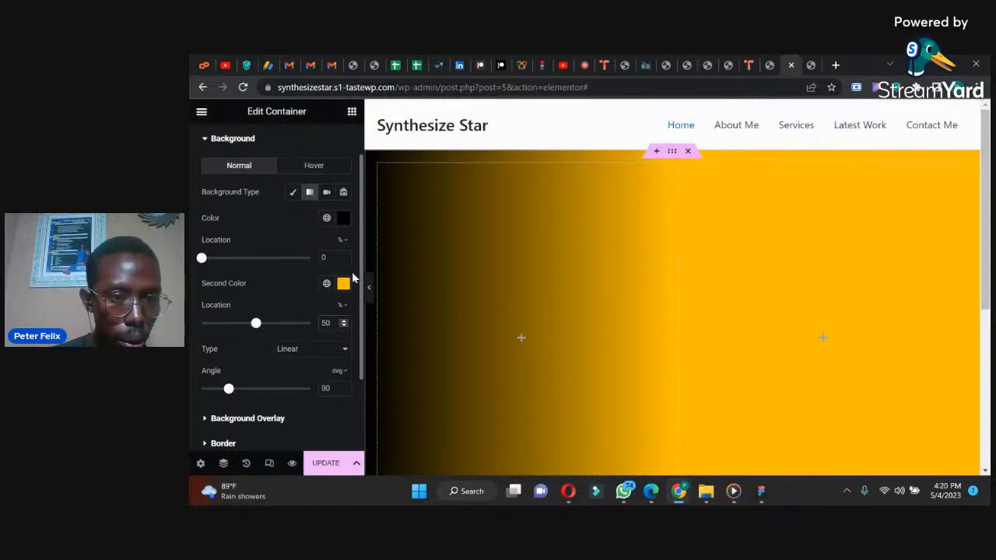
# Step: Set the location of the gradient's black first color to 50%
pyautogui.moveTo(361, 235); pyautogui.dragTo(360, 306)
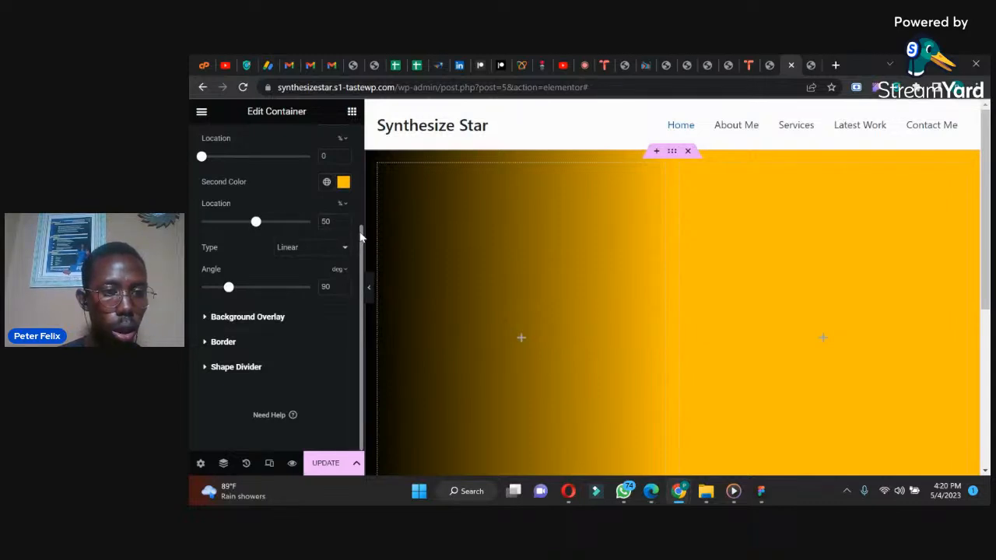
pyautogui.scroll(2, 361, 237)
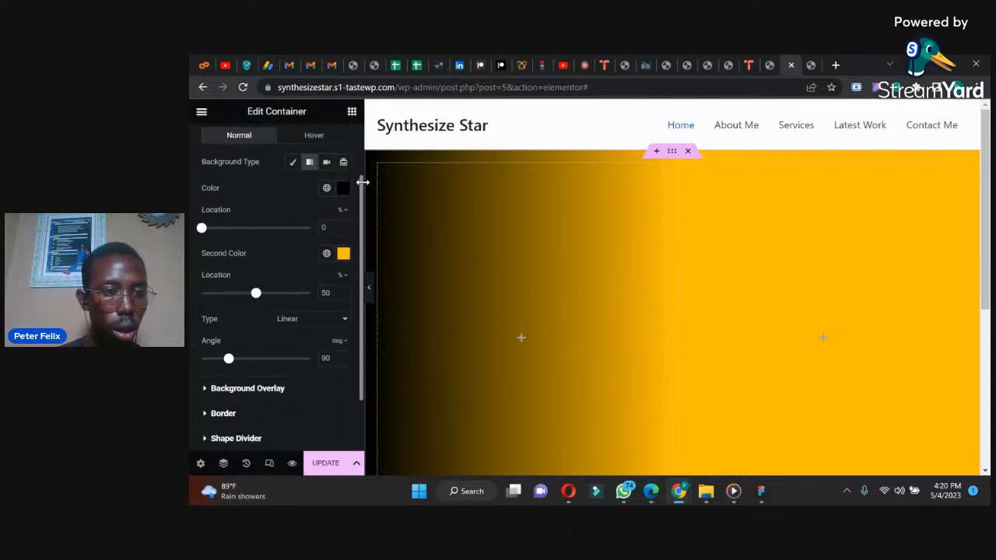
pyautogui.click(322, 227)
pyautogui.write('50')
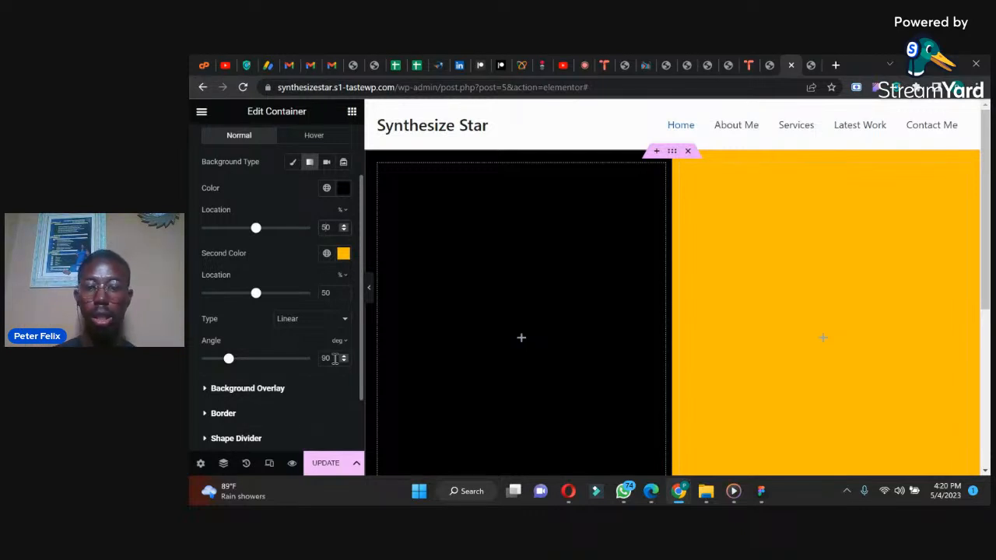
# Step: Compare the black-and-yellow split with the WhatsApp reference design and return to Elementor in Chrome
pyautogui.click(632, 493)
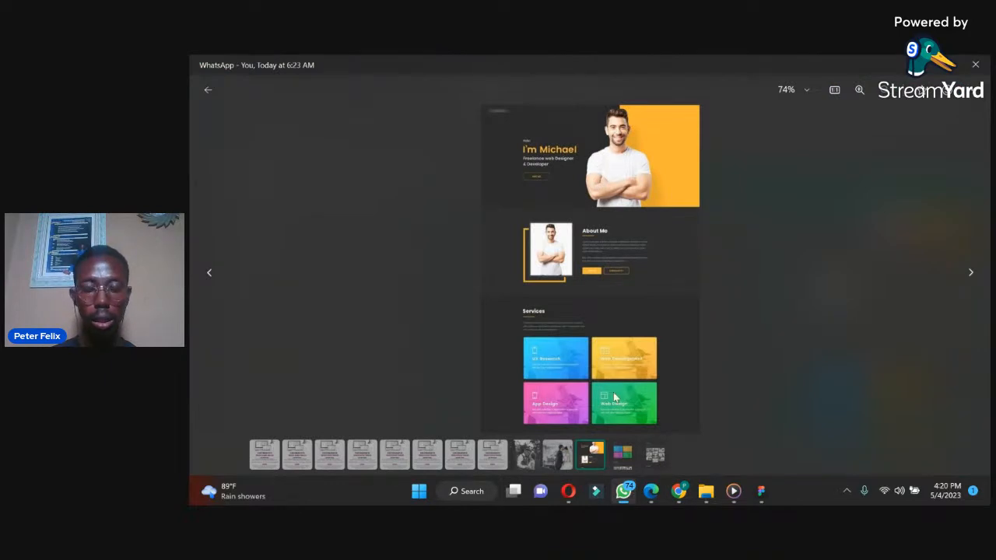
pyautogui.moveTo(680, 494)
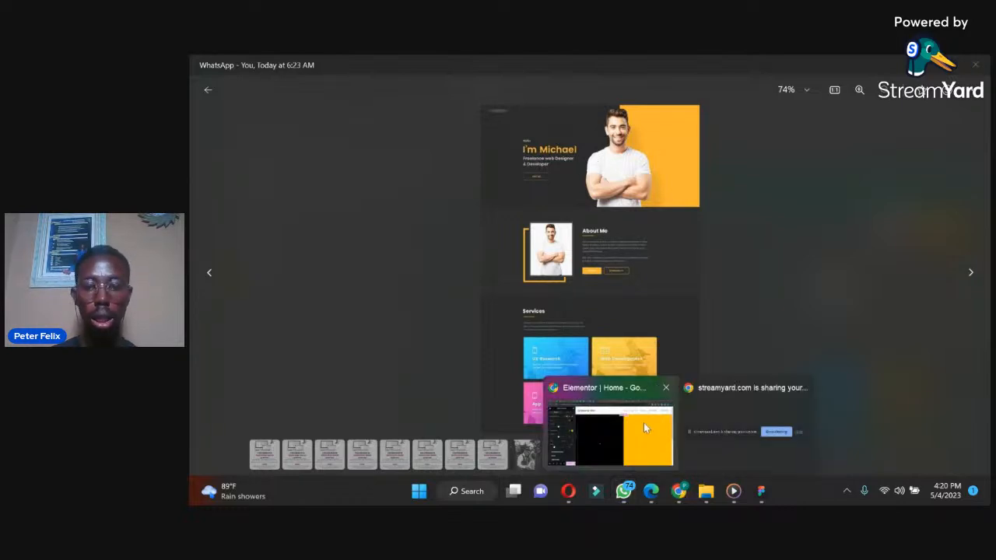
pyautogui.click(644, 427)
# Step: Try narrowing the inner container on the yellow side to 35% width, then restore it to 50%
pyautogui.moveTo(798, 224); pyautogui.dragTo(843, 232)
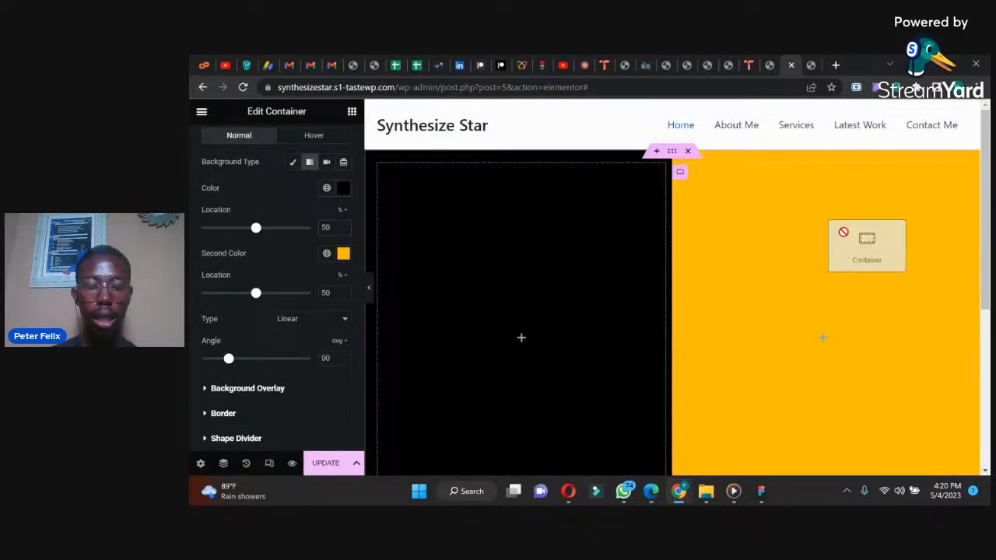
pyautogui.click(843, 231)
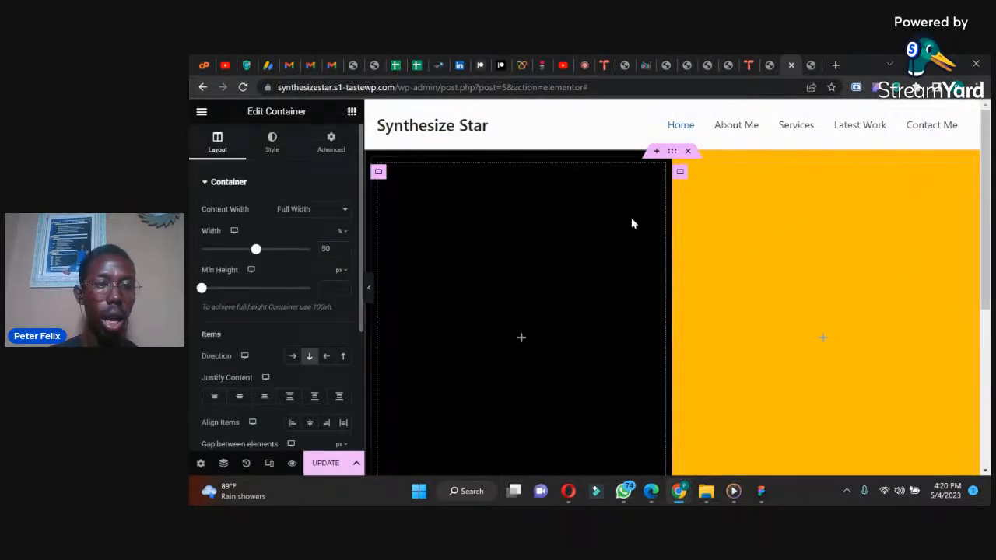
pyautogui.moveTo(256, 250); pyautogui.dragTo(239, 250)
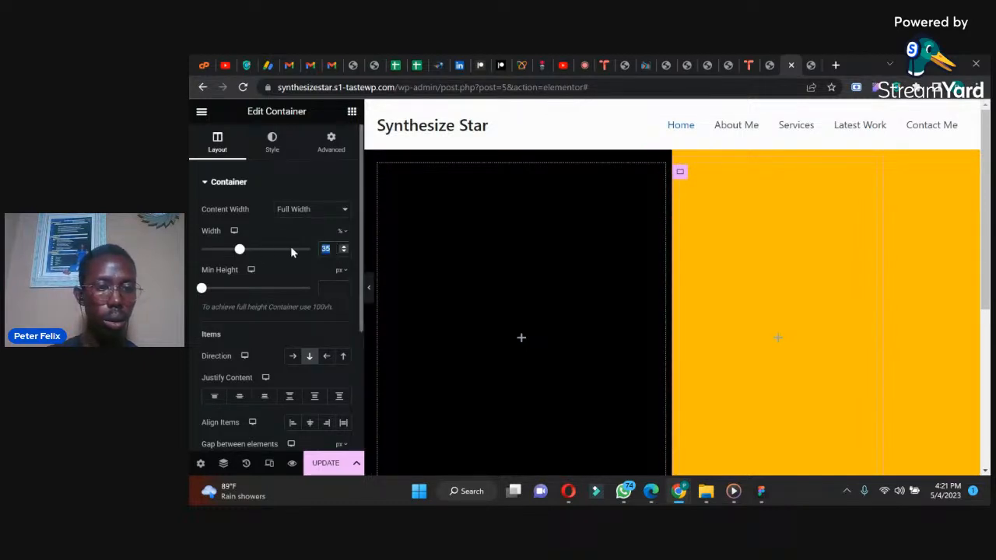
pyautogui.write('50')
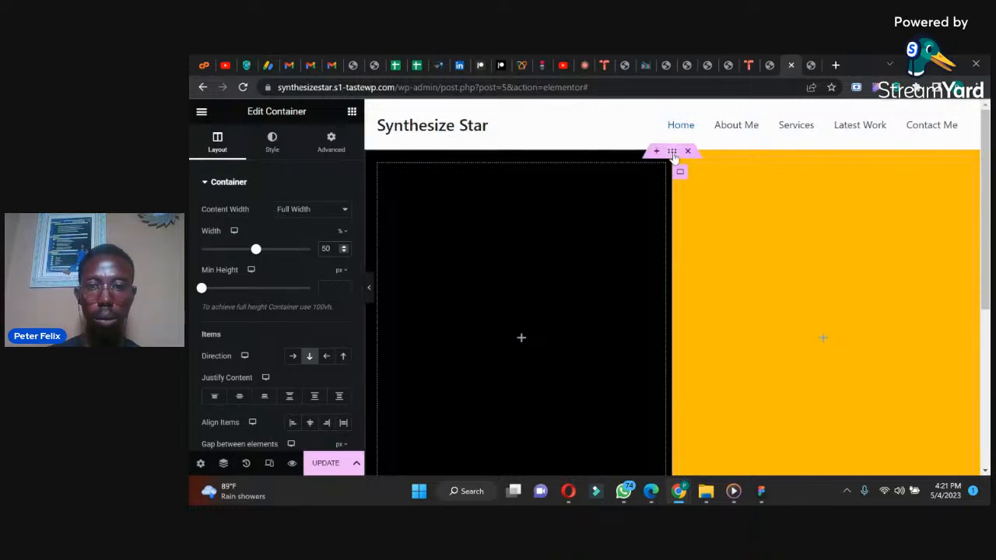
# Step: Set the location of the outer container's black gradient color to 60%
pyautogui.click(271, 143)
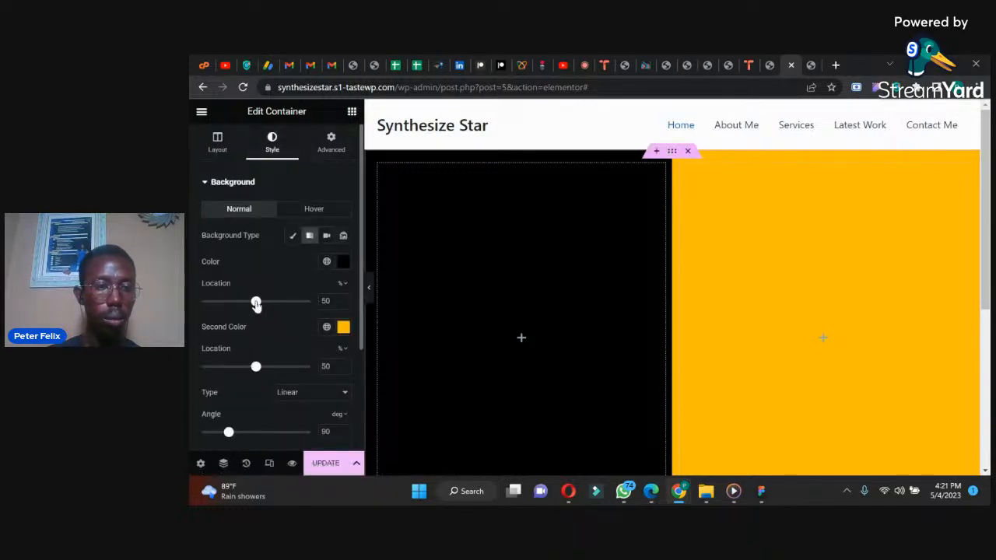
pyautogui.moveTo(257, 303)
pyautogui.mouseDown()
pyautogui.moveTo(285, 303)
pyautogui.moveTo(265, 304)
pyautogui.mouseUp()
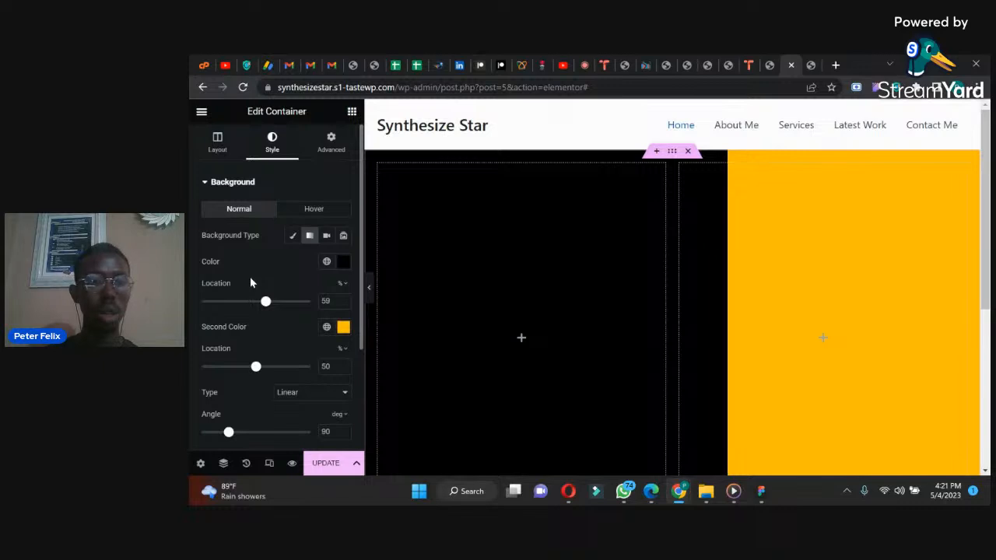
pyautogui.moveTo(266, 301); pyautogui.dragTo(268, 301)
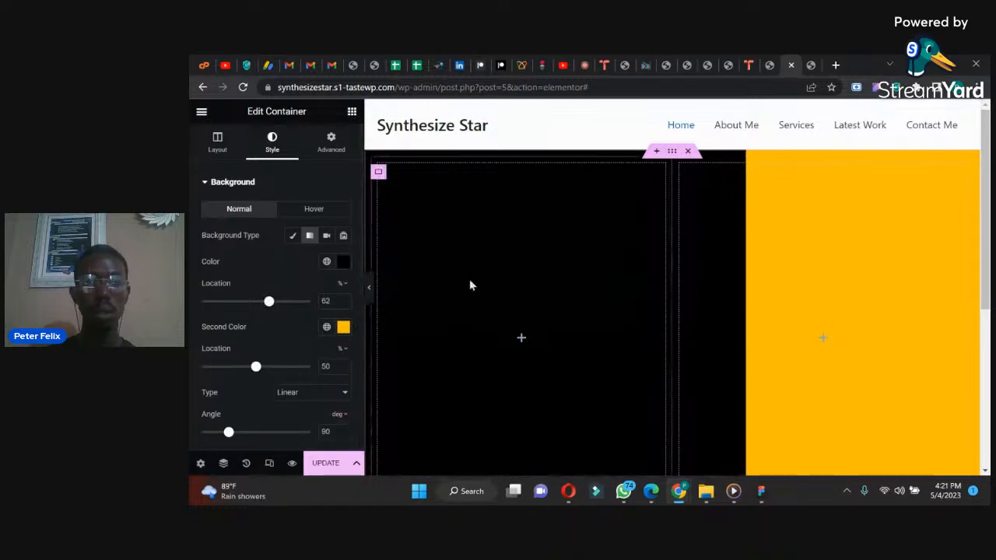
pyautogui.click(343, 304)
pyautogui.click(344, 305)
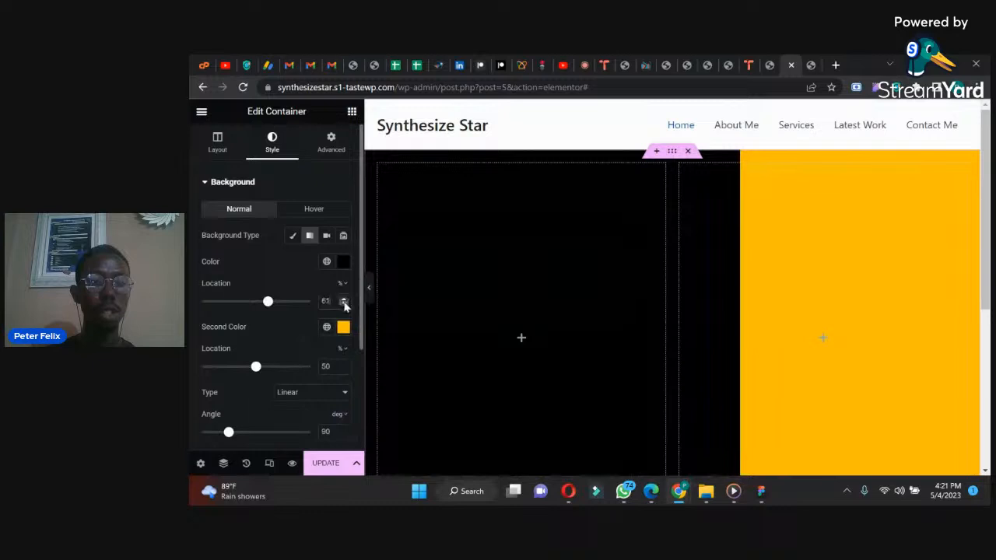
# Step: Enlarge the WhatsApp reference design to examine where its hero section splits, then return to Elementor in Chrome
pyautogui.click(625, 492)
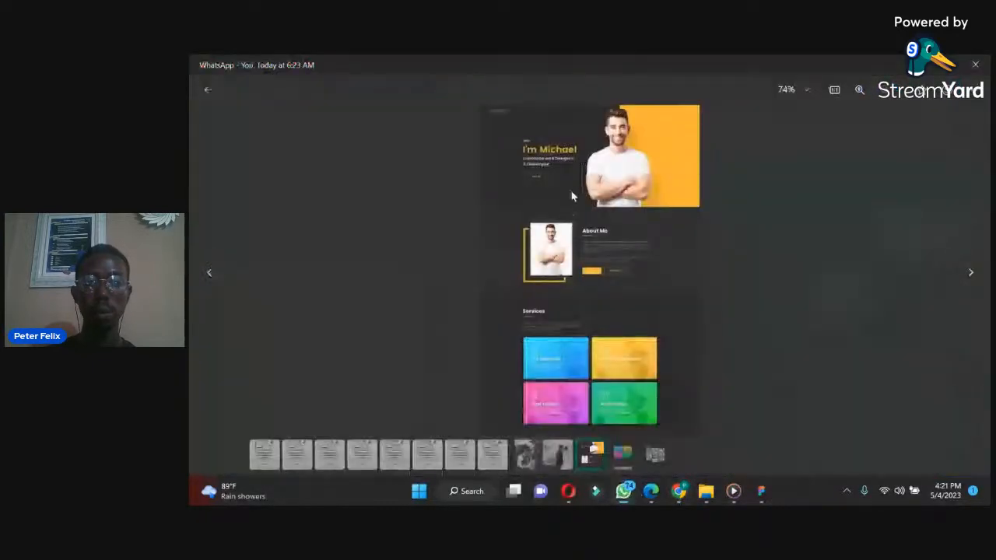
pyautogui.click(576, 177)
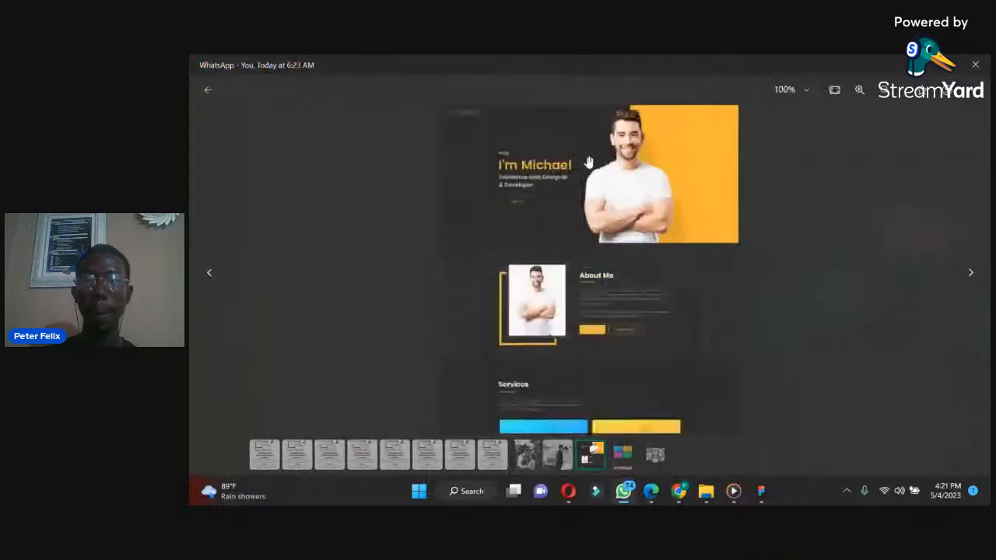
pyautogui.click(862, 90)
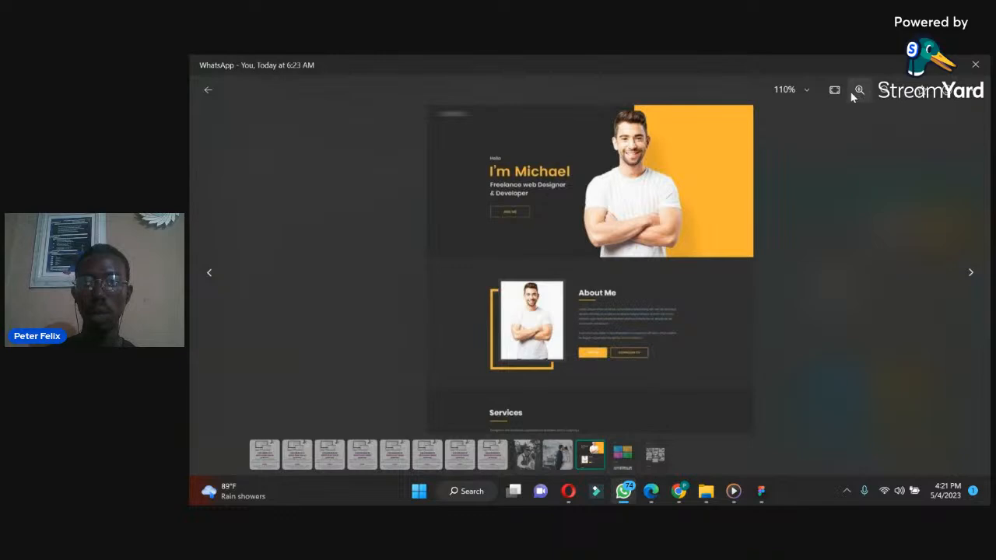
pyautogui.click(859, 90)
pyautogui.moveTo(636, 166); pyautogui.dragTo(635, 276)
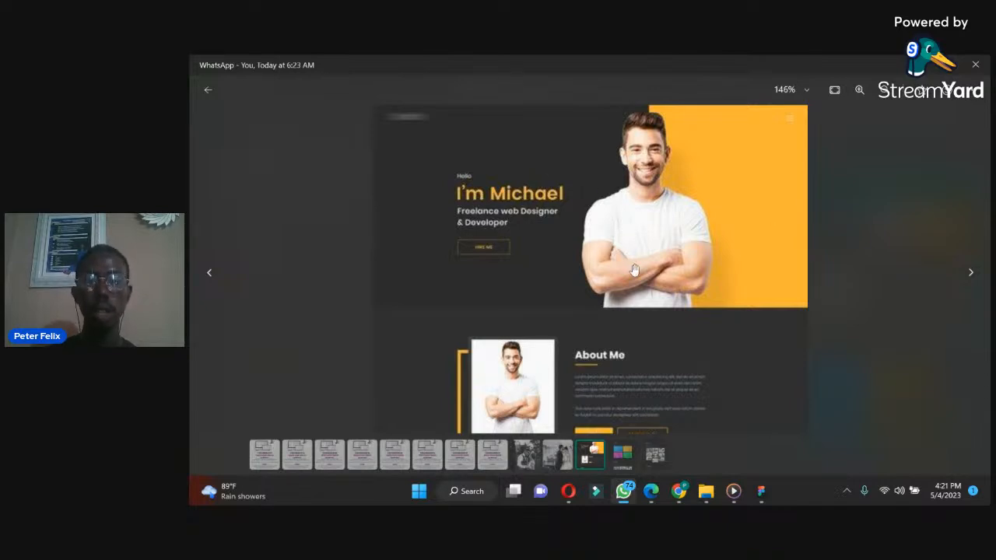
pyautogui.click(678, 493)
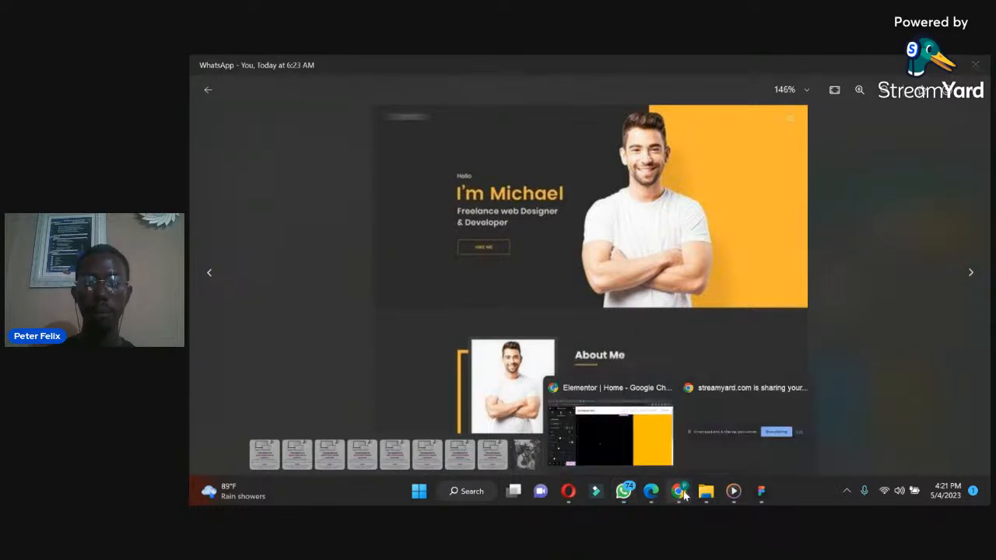
pyautogui.click(685, 491)
pyautogui.click(684, 491)
pyautogui.click(685, 492)
pyautogui.click(684, 492)
pyautogui.click(612, 440)
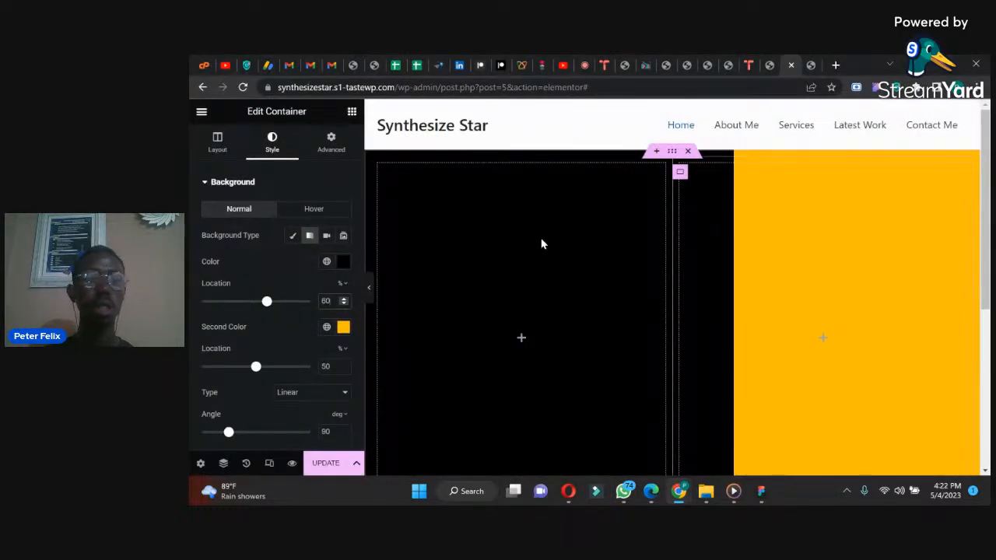
# Step: Add an Image widget to the inner container on the yellow side and look over its style options
pyautogui.click(351, 111)
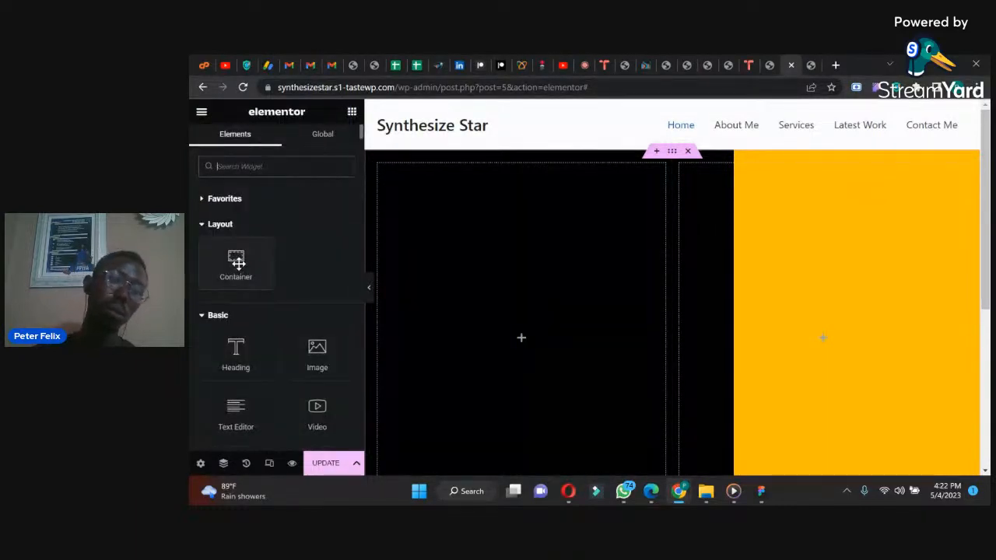
pyautogui.moveTo(302, 347); pyautogui.dragTo(720, 262)
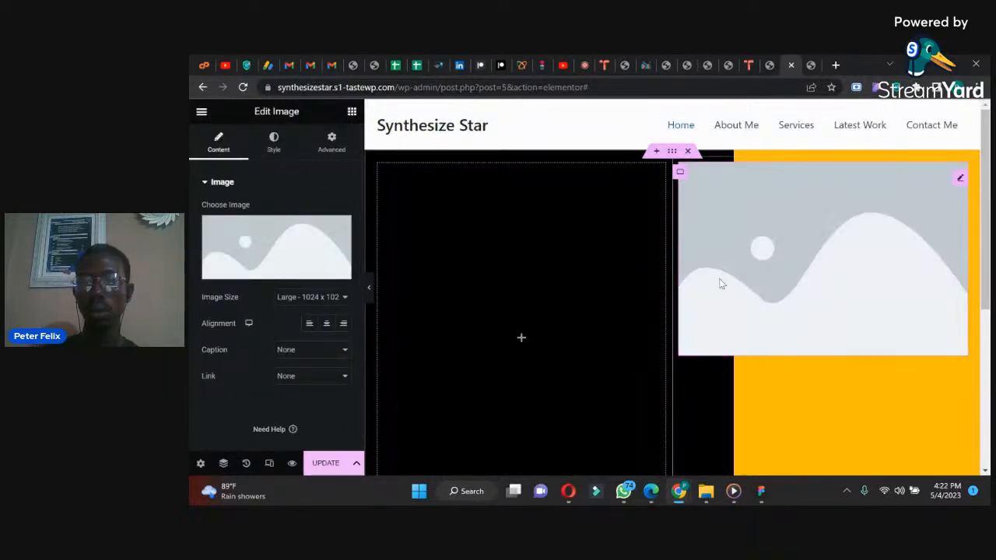
pyautogui.click(273, 144)
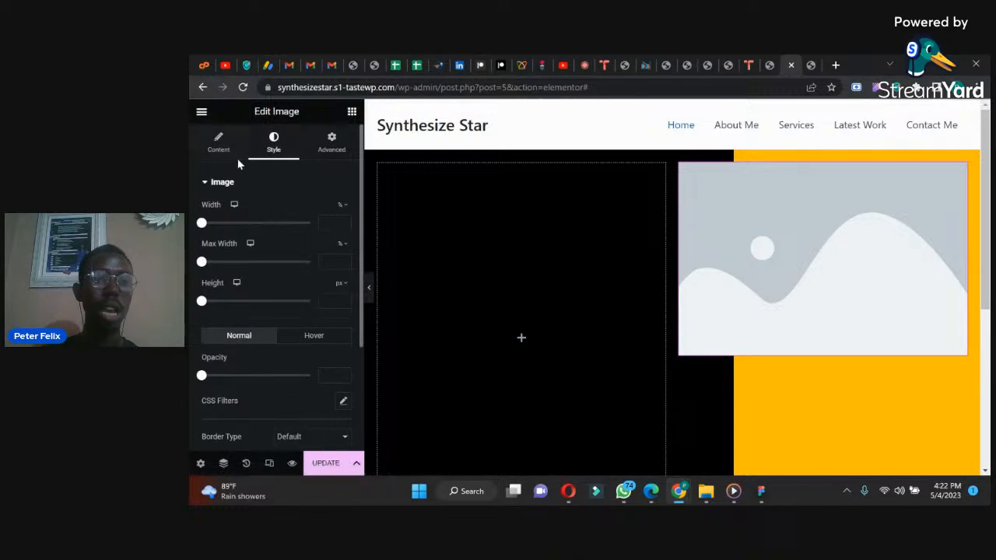
pyautogui.click(219, 143)
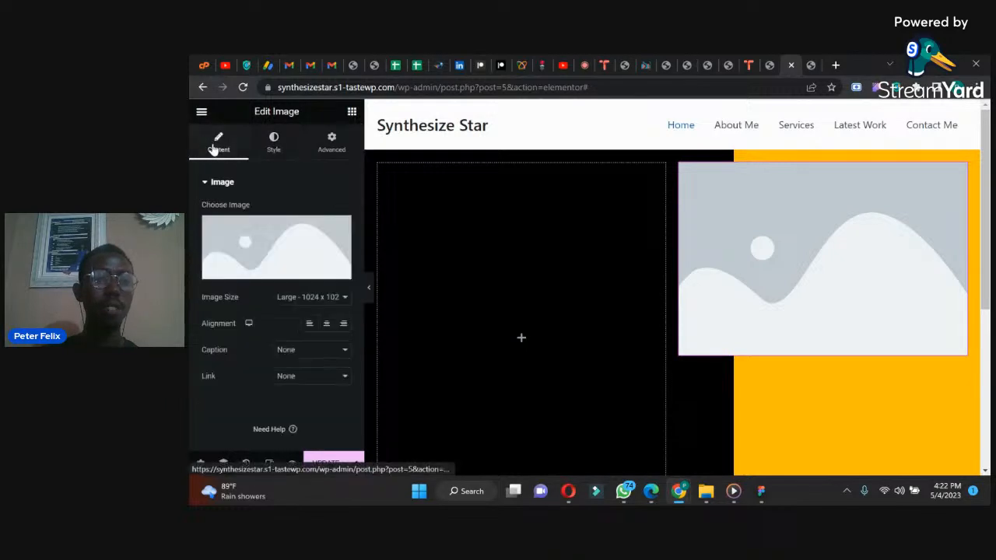
# Step: Upload the request a quote PNG from the Desktop folder and insert it into the Image widget
pyautogui.click(262, 277)
pyautogui.click(645, 320)
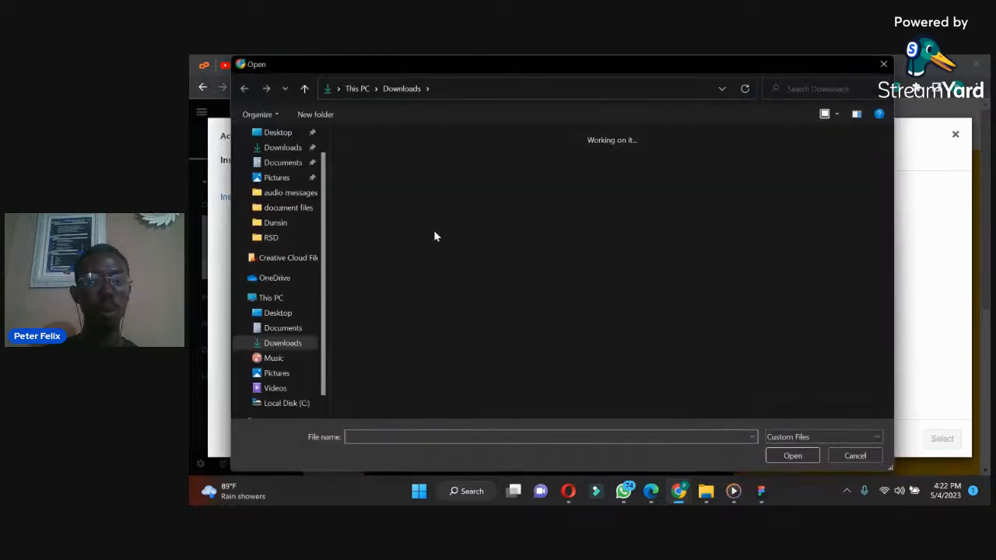
pyautogui.click(276, 133)
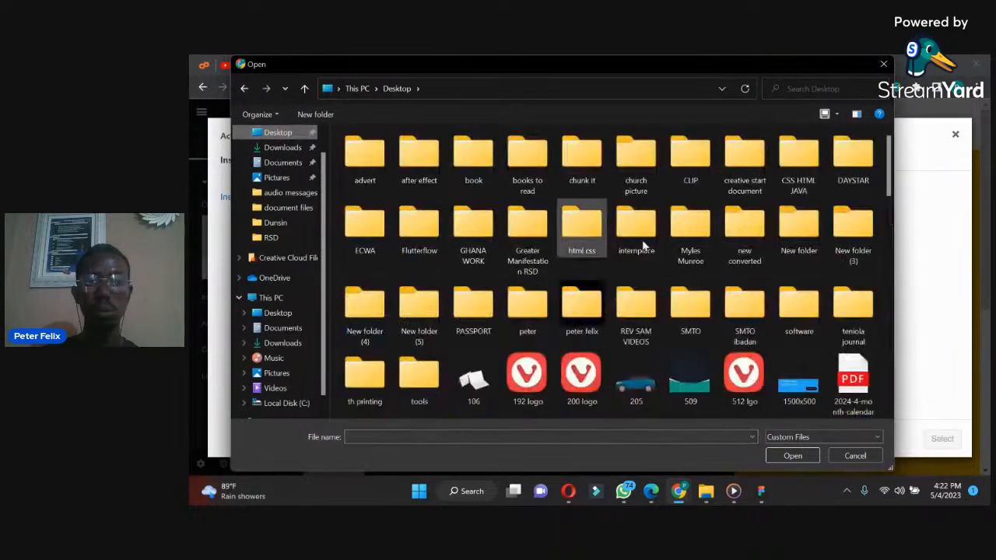
pyautogui.moveTo(886, 181); pyautogui.dragTo(868, 344)
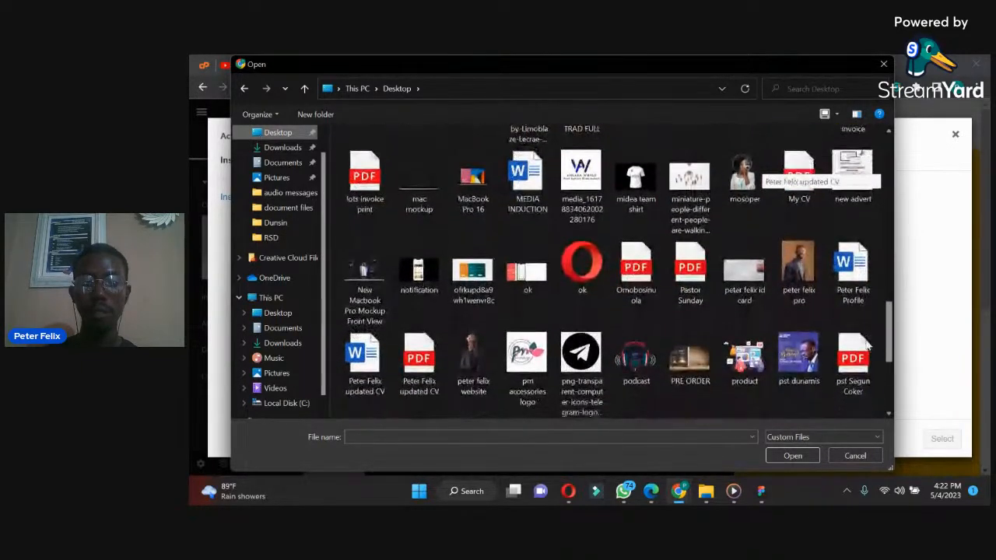
pyautogui.click(473, 365)
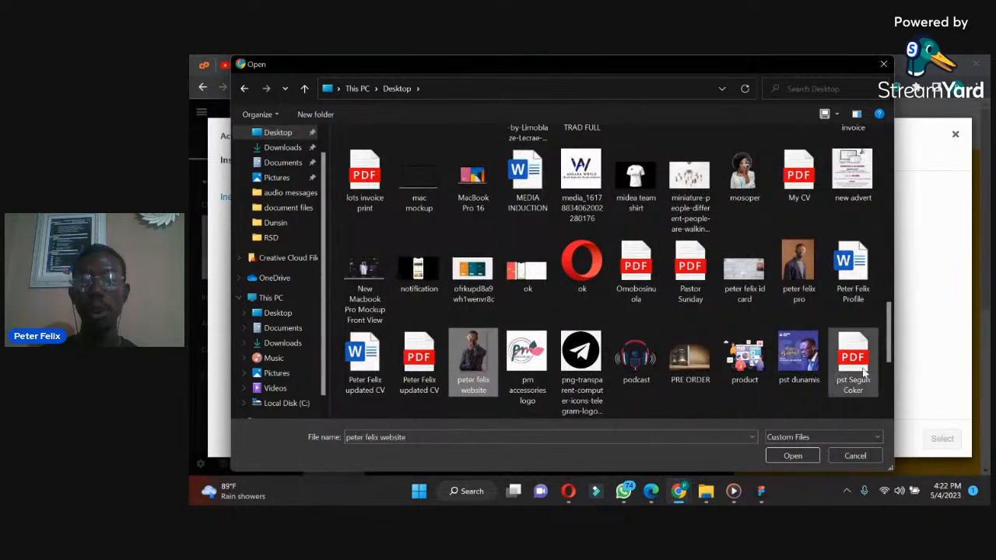
pyautogui.scroll(-4, 856, 366)
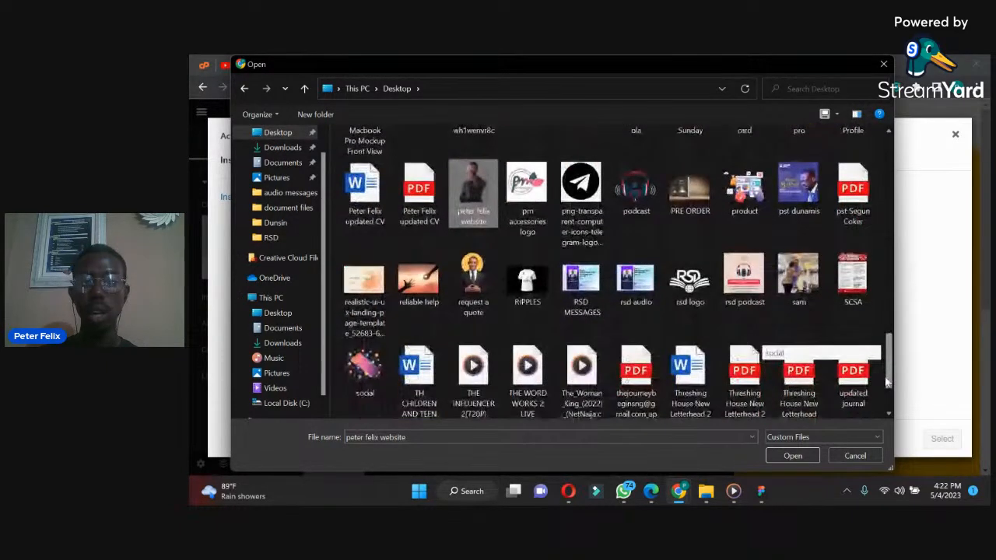
pyautogui.scroll(-1, 887, 381)
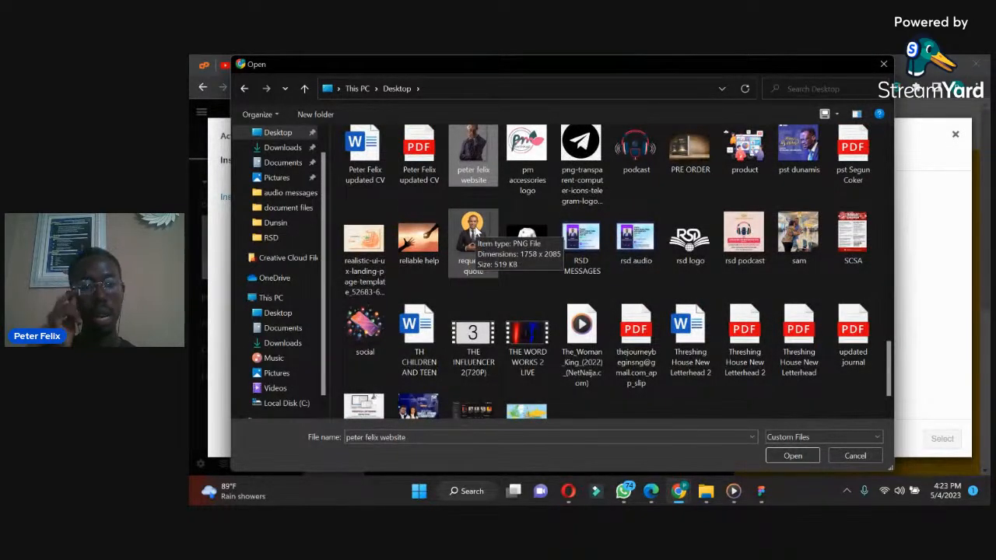
pyautogui.click(472, 233)
pyautogui.click(793, 455)
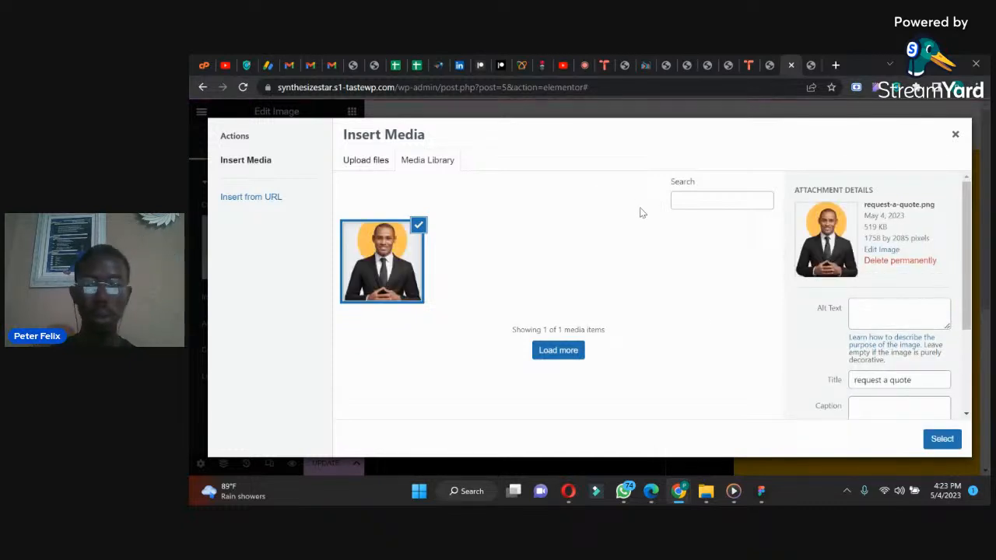
pyautogui.click(939, 439)
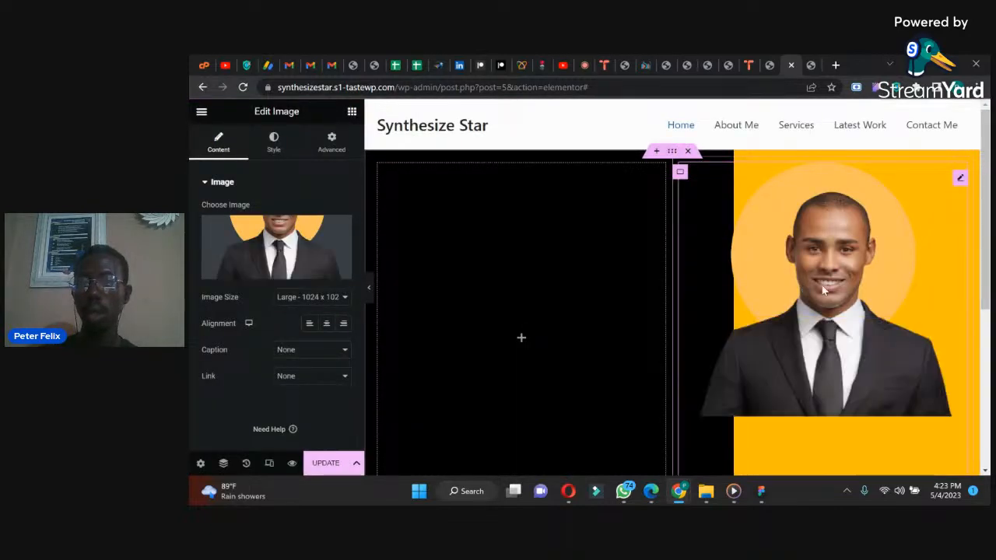
pyautogui.moveTo(985, 263)
pyautogui.mouseDown()
pyautogui.moveTo(985, 299)
pyautogui.moveTo(979, 257)
pyautogui.mouseUp()
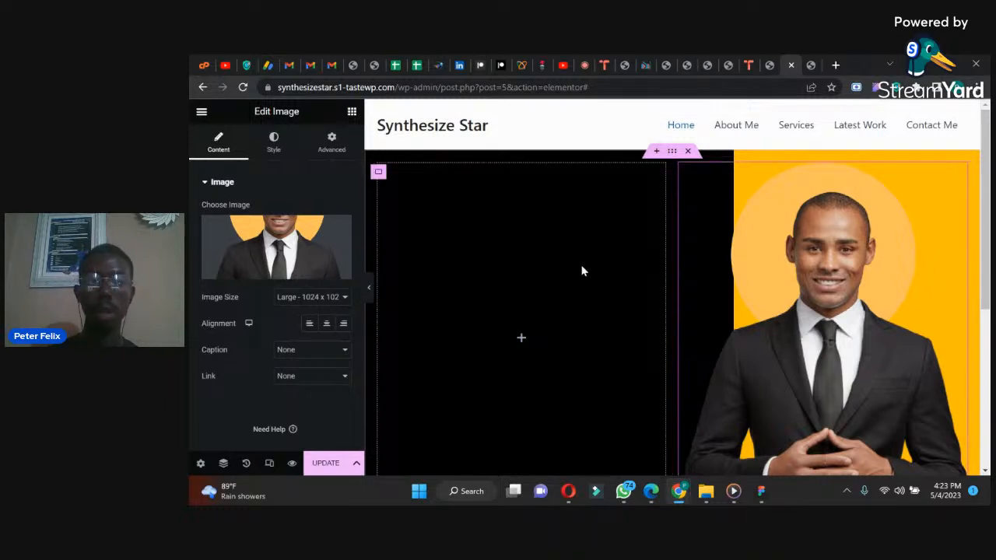
# Step: Try the Absolute position for the Image widget and look over its offset options
pyautogui.click(332, 139)
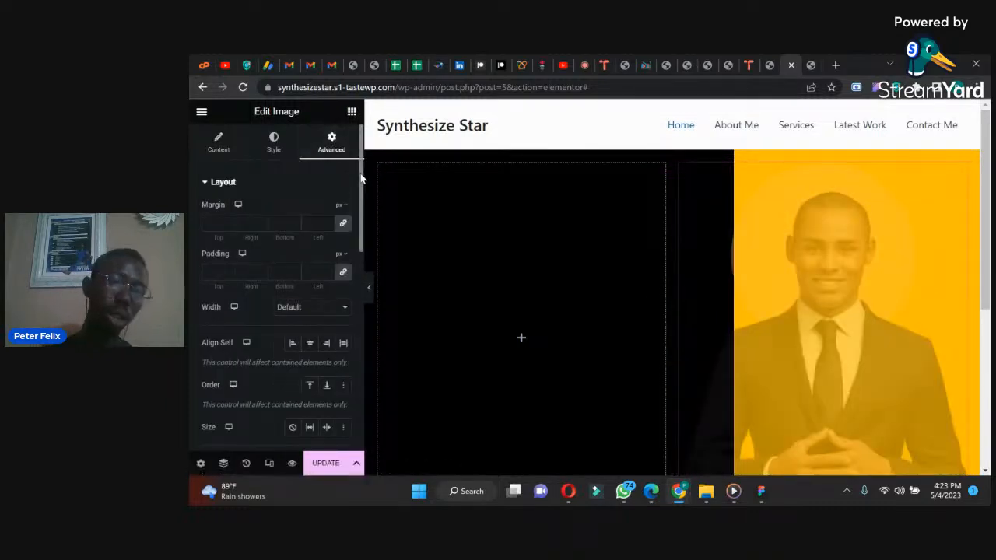
pyautogui.moveTo(360, 181); pyautogui.dragTo(358, 226)
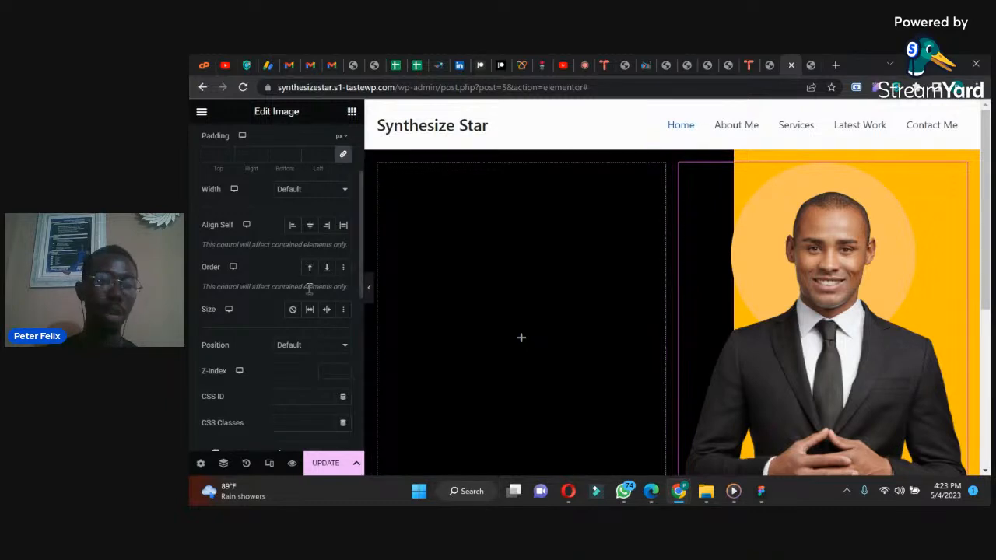
pyautogui.click(296, 346)
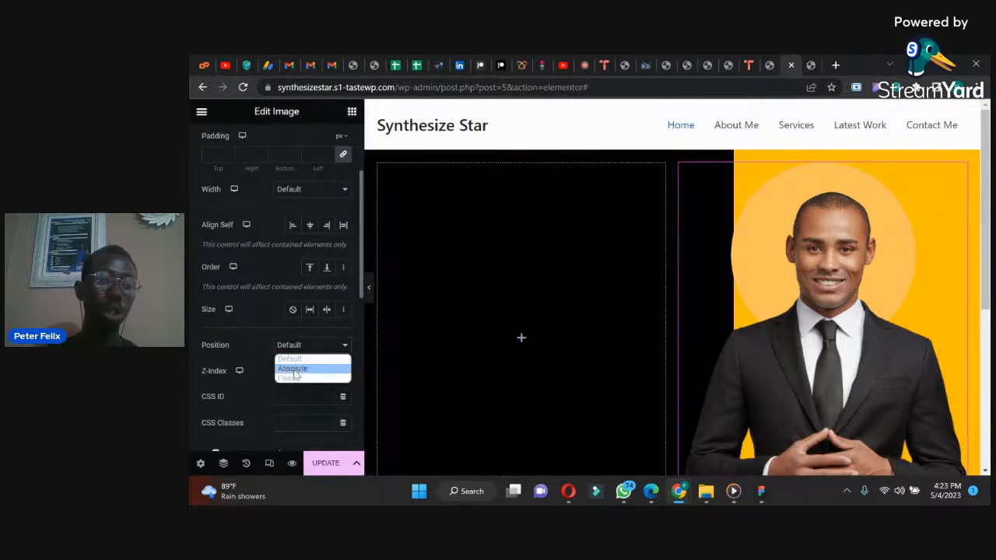
pyautogui.click(294, 368)
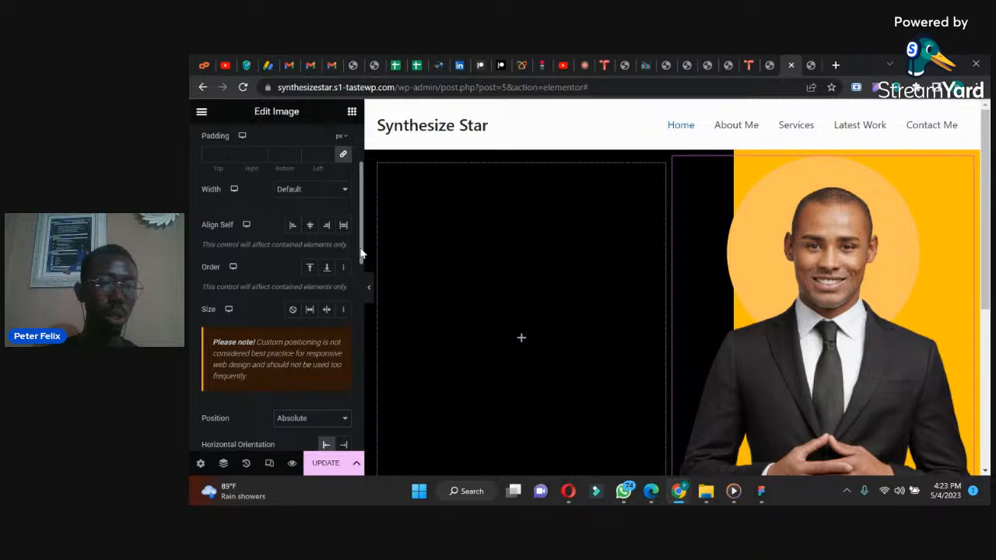
pyautogui.moveTo(360, 253); pyautogui.dragTo(358, 283)
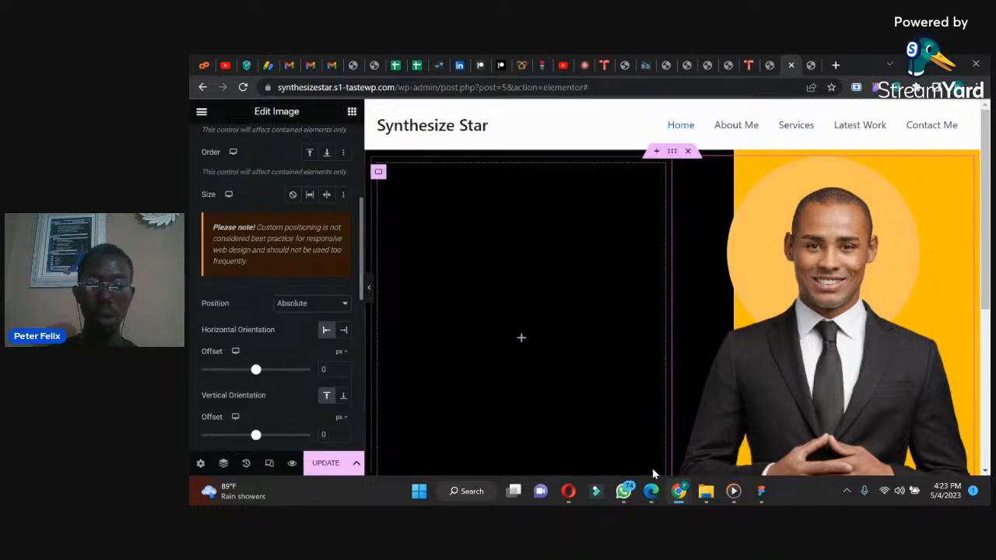
# Step: Compare with the WhatsApp reference design, then shift the divider between the inner containers toward the black side in Elementor
pyautogui.click(626, 492)
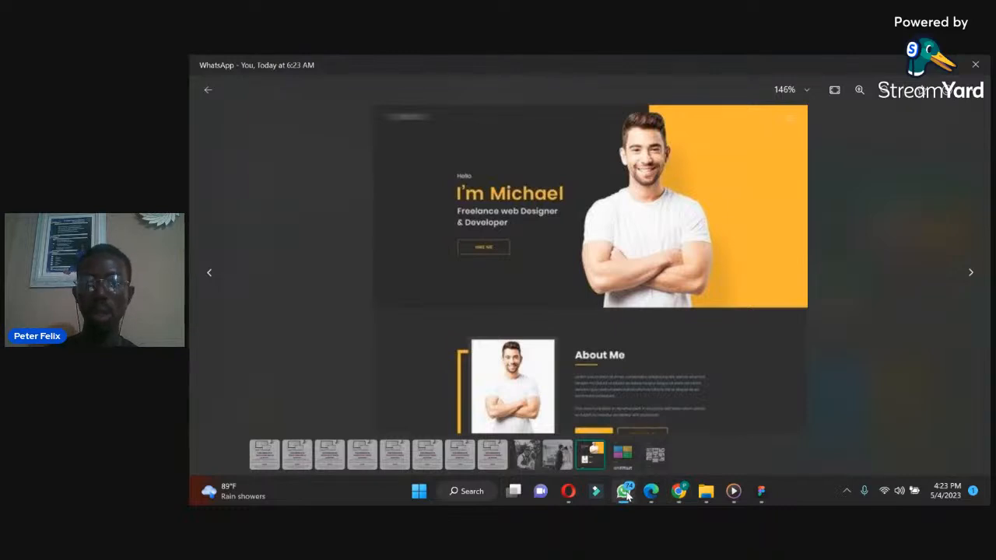
pyautogui.click(627, 491)
pyautogui.moveTo(669, 287); pyautogui.dragTo(622, 282)
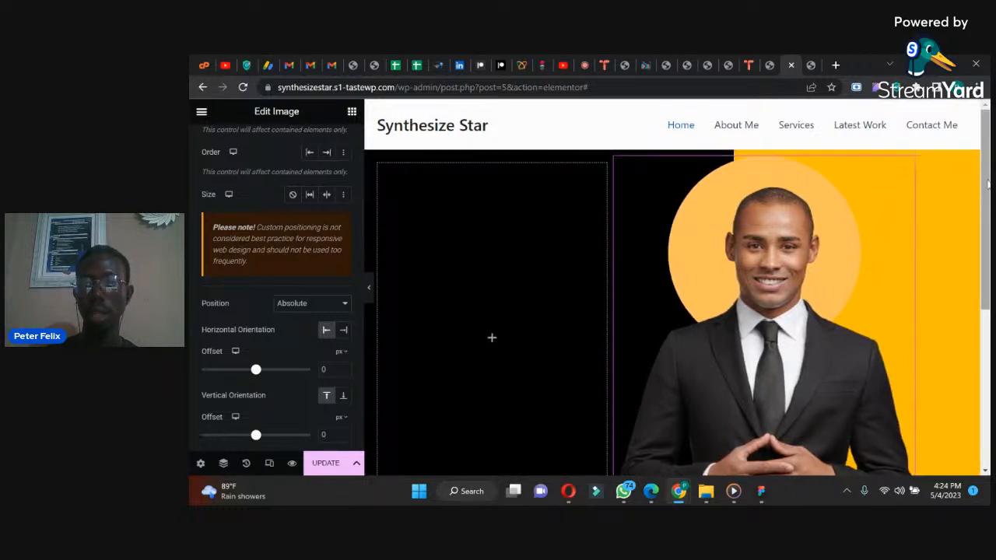
pyautogui.scroll(-1, 695, 127)
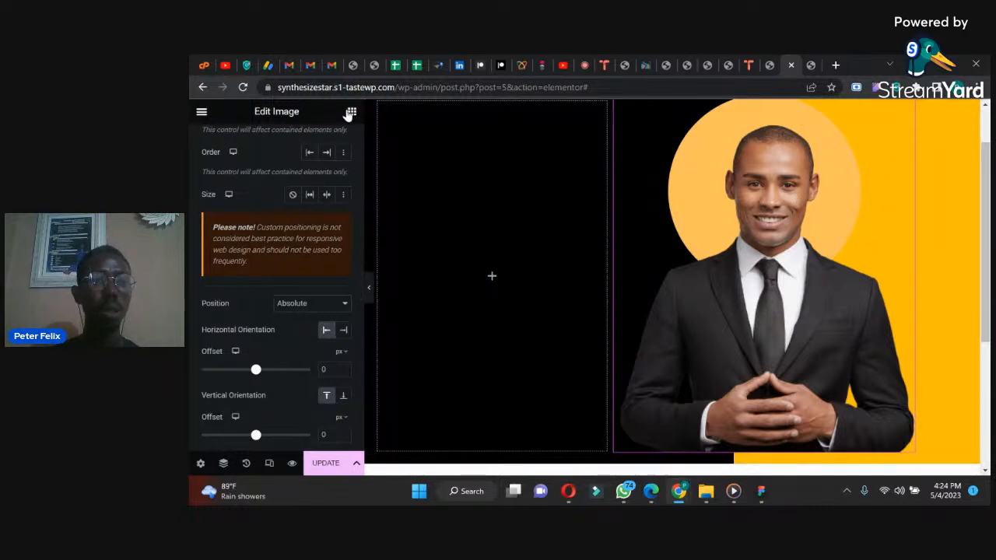
# Step: Try the Fixed position for the Image widget, then set it back to Default
pyautogui.click(290, 311)
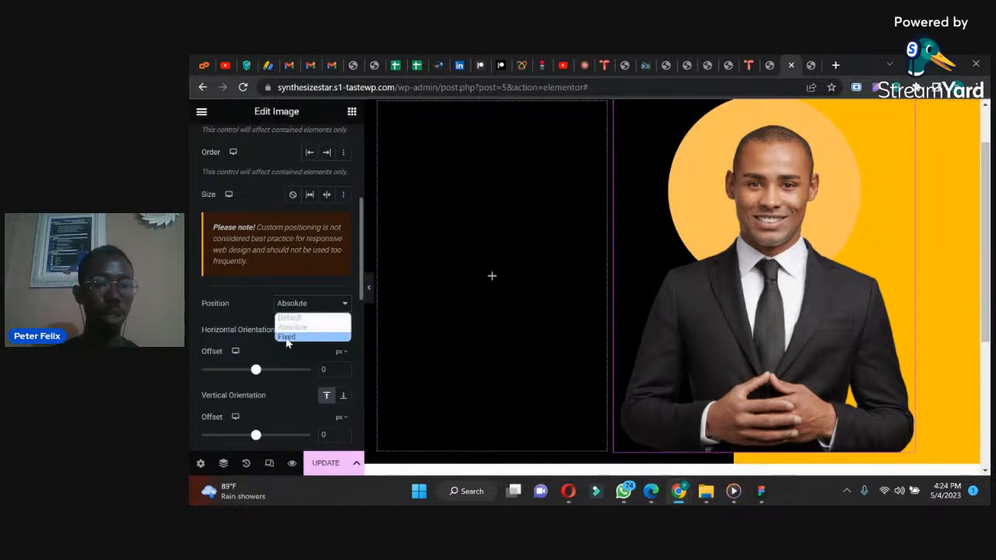
pyautogui.click(289, 338)
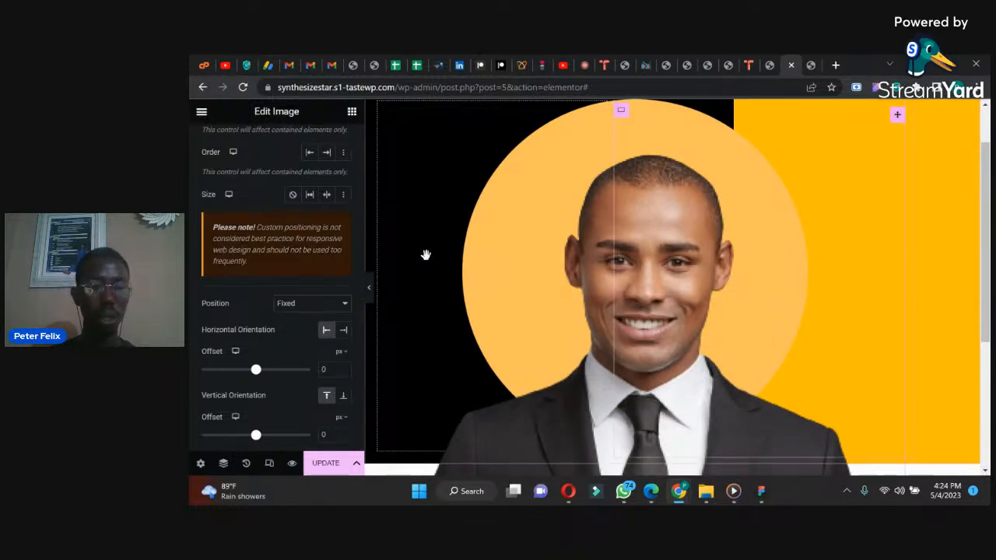
pyautogui.click(330, 305)
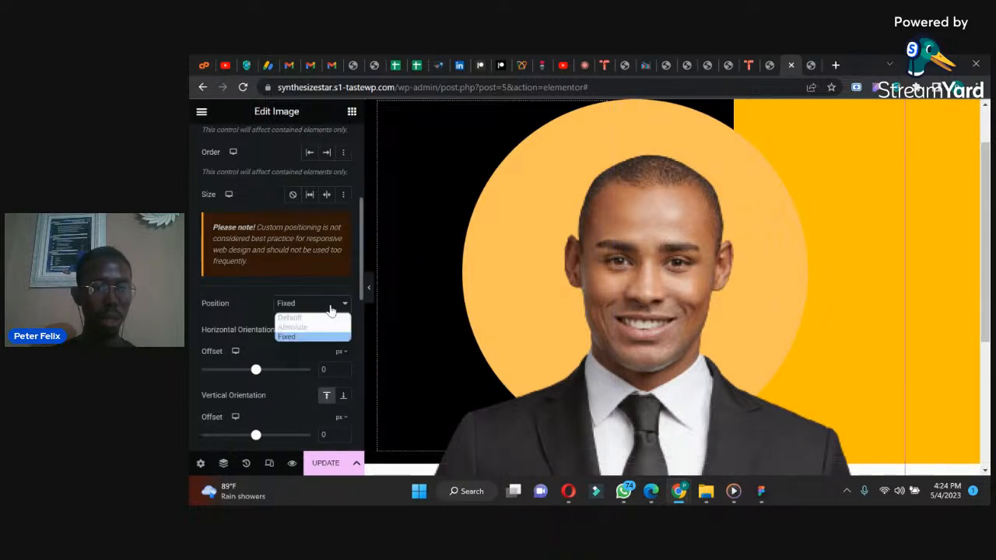
pyautogui.click(308, 318)
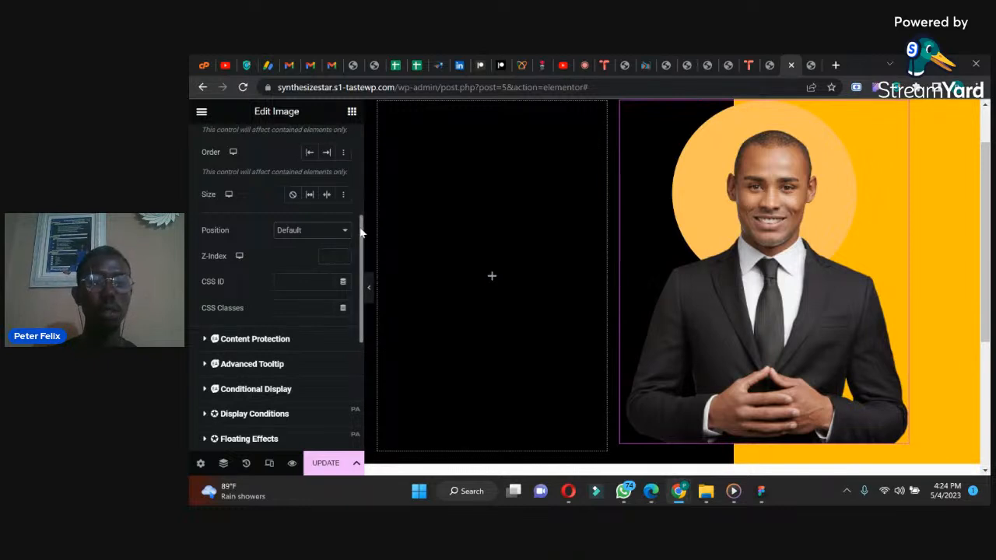
# Step: Move the divider between the two inner containers slightly further toward the empty black column
pyautogui.moveTo(360, 222); pyautogui.dragTo(356, 118)
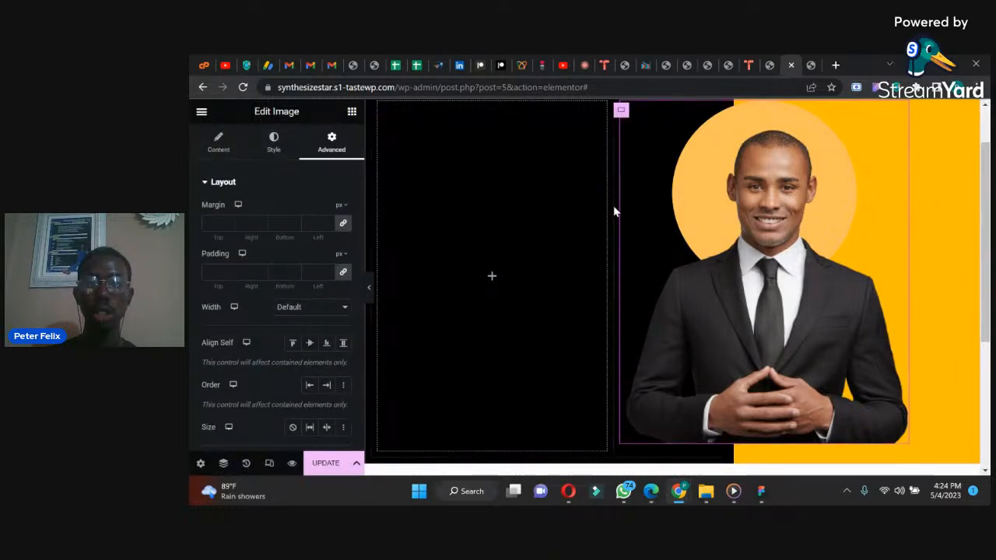
pyautogui.moveTo(612, 205); pyautogui.dragTo(607, 208)
pyautogui.moveTo(984, 160); pyautogui.dragTo(985, 130)
# Step: Recheck the WhatsApp reference design, then set the outer container's minimum height to 451 px in Elementor
pyautogui.moveTo(669, 152)
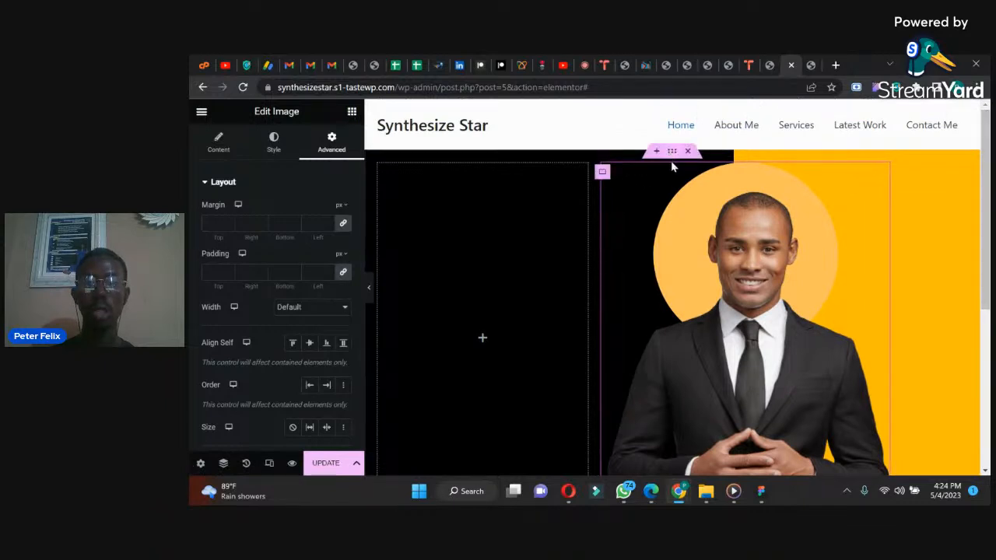
pyautogui.click(591, 425)
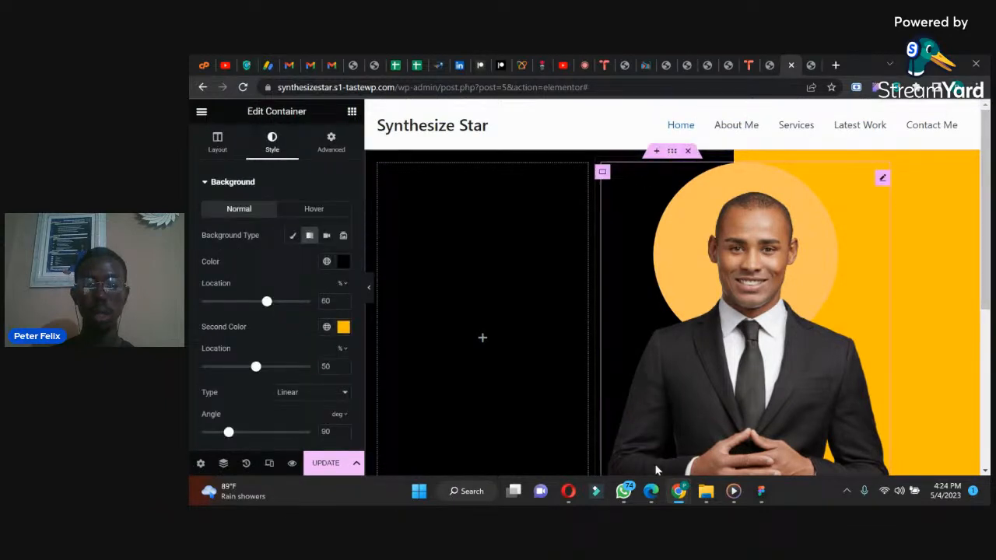
pyautogui.click(623, 491)
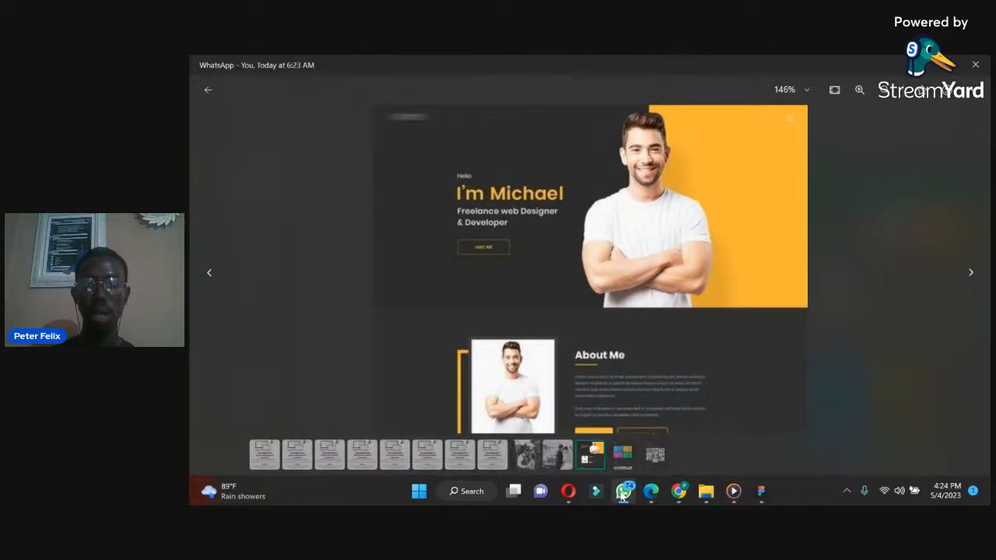
pyautogui.click(623, 491)
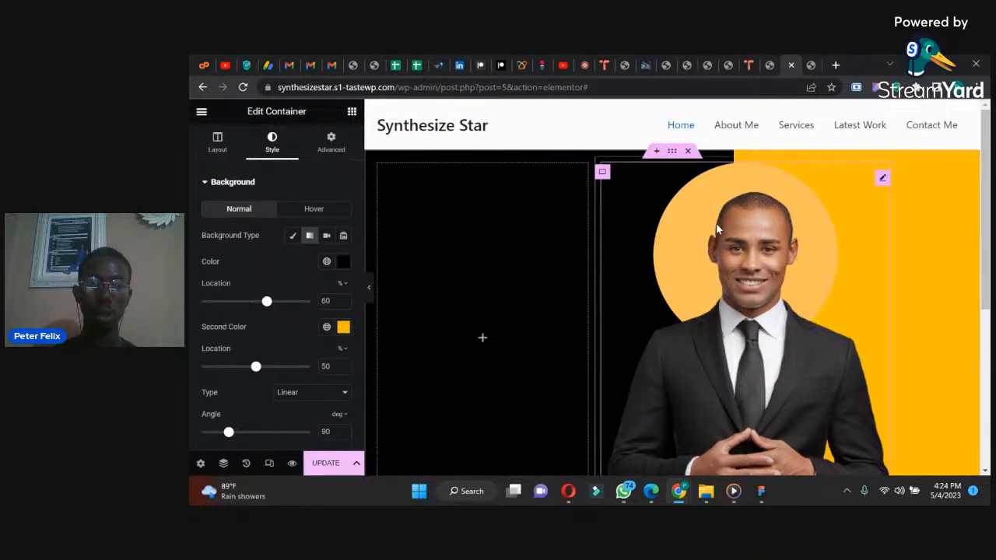
pyautogui.moveTo(987, 175)
pyautogui.mouseDown()
pyautogui.moveTo(987, 216)
pyautogui.moveTo(987, 173)
pyautogui.mouseUp()
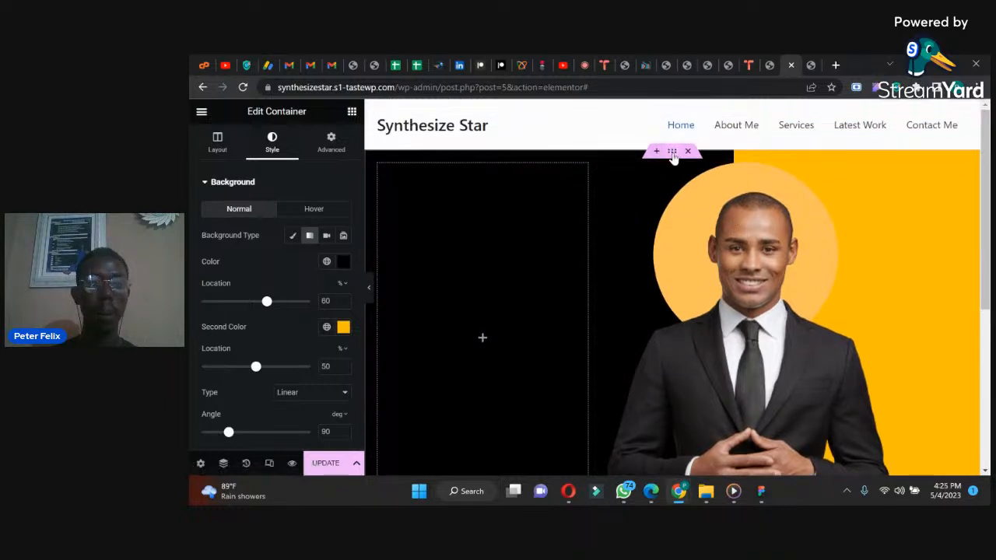
pyautogui.click(221, 140)
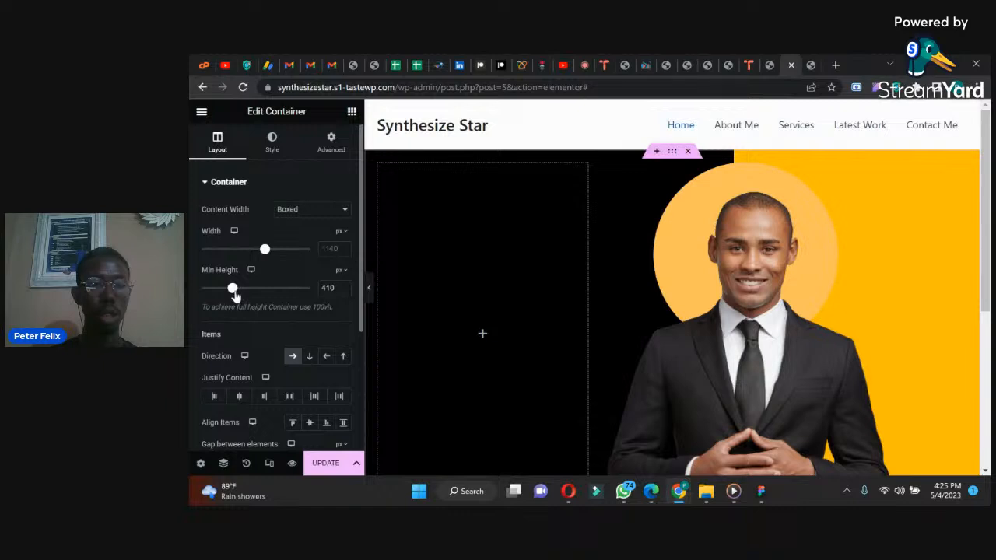
pyautogui.moveTo(984, 260)
pyautogui.mouseDown()
pyautogui.moveTo(984, 316)
pyautogui.moveTo(966, 254)
pyautogui.mouseUp()
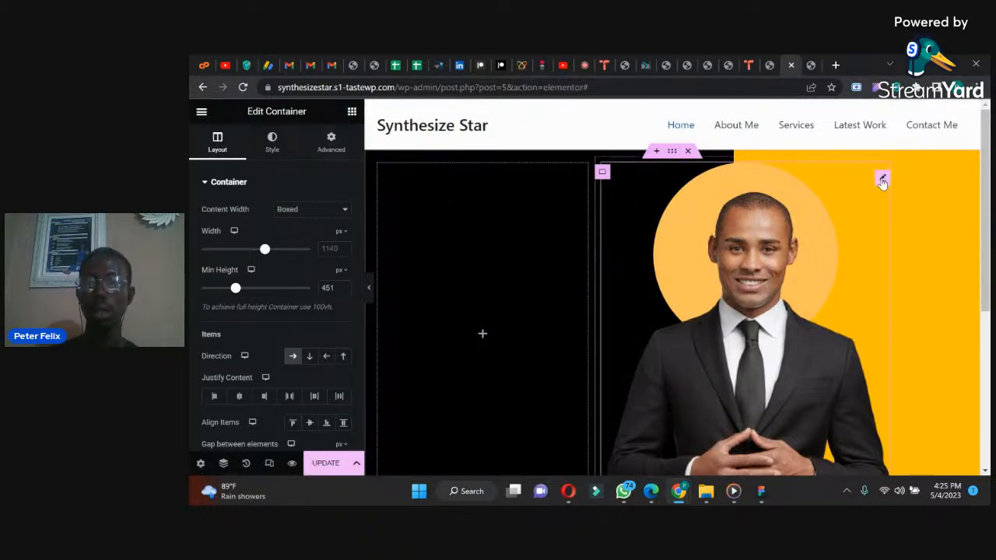
# Step: Set the width of the portrait image in the hero section to 90%
pyautogui.click(883, 176)
pyautogui.click(272, 140)
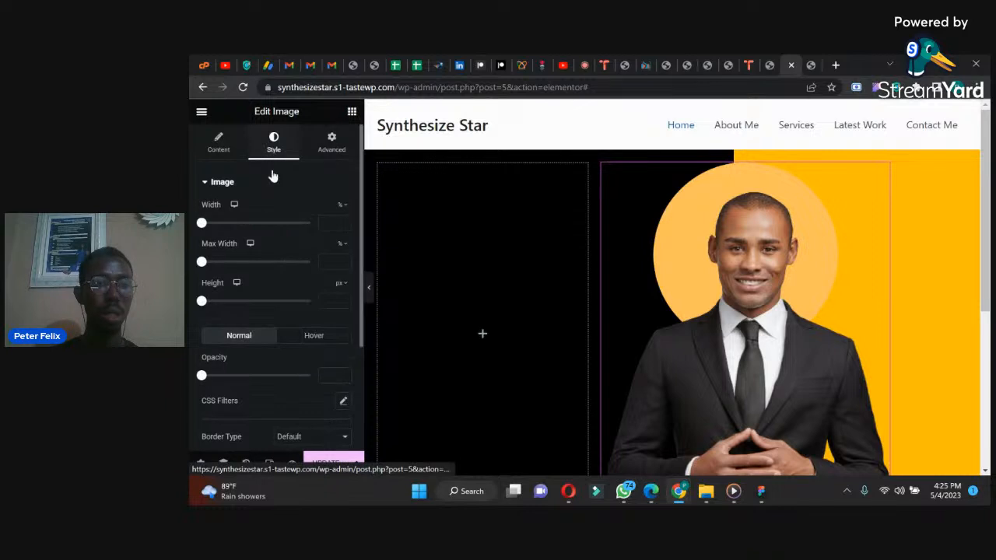
pyautogui.moveTo(201, 223); pyautogui.dragTo(301, 233)
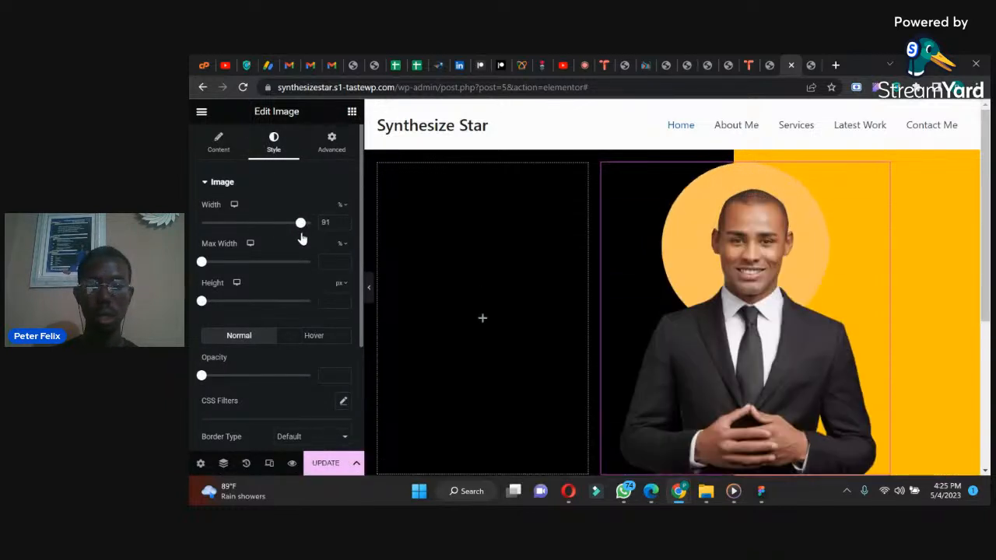
pyautogui.moveTo(985, 250)
pyautogui.mouseDown()
pyautogui.moveTo(987, 294)
pyautogui.moveTo(985, 249)
pyautogui.mouseUp()
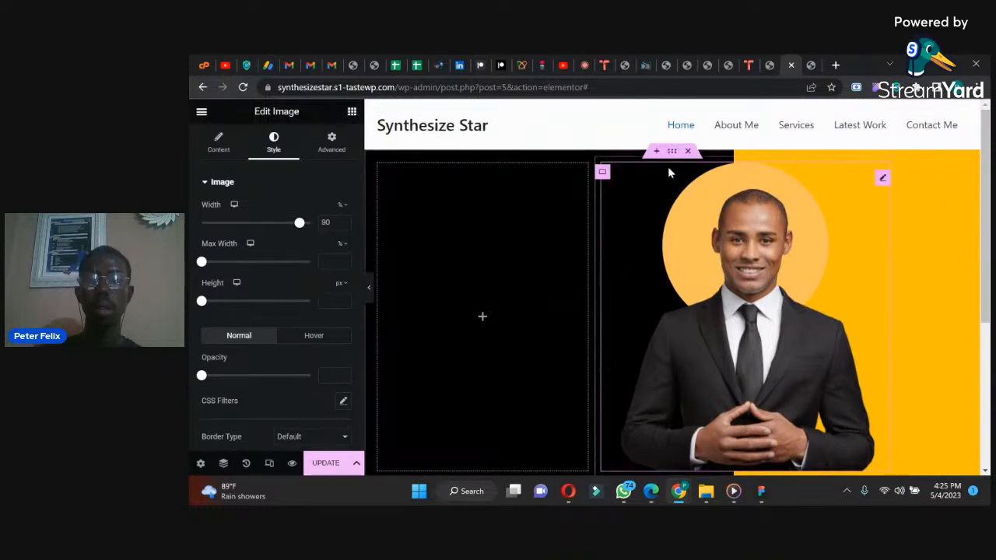
# Step: Set the outer container's padding to 0 on all four sides
pyautogui.click(670, 150)
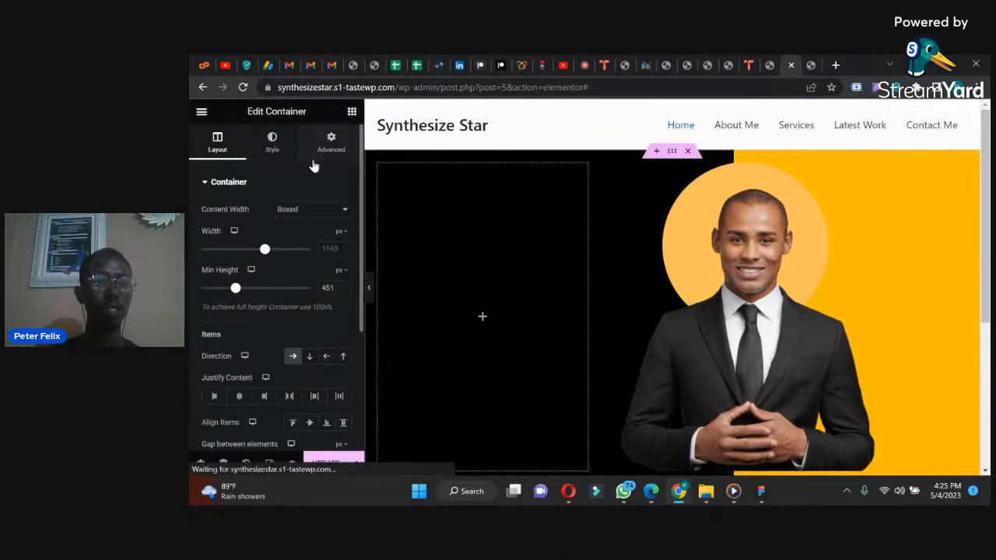
pyautogui.click(330, 142)
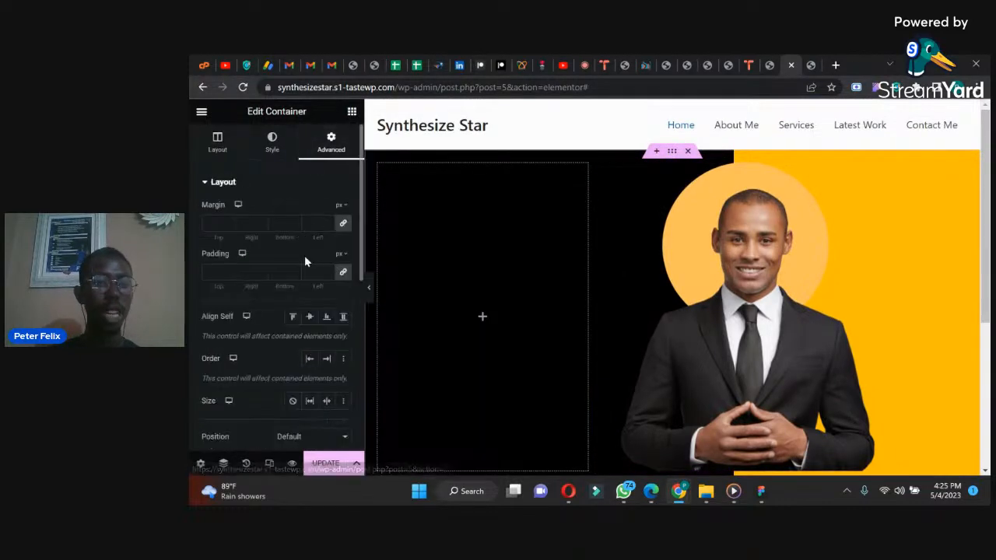
pyautogui.click(343, 271)
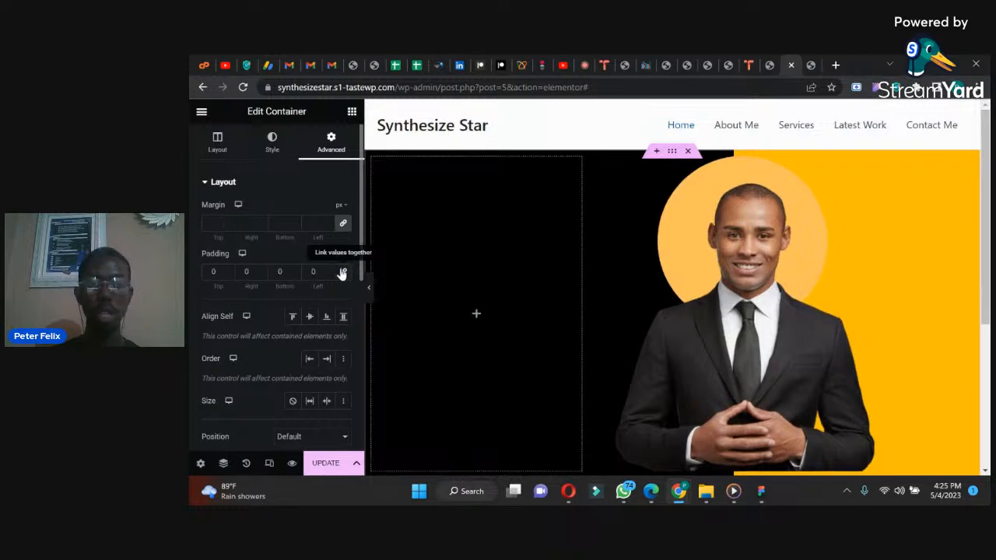
# Step: Set the outer container's margin to 0 on all four sides
pyautogui.click(343, 222)
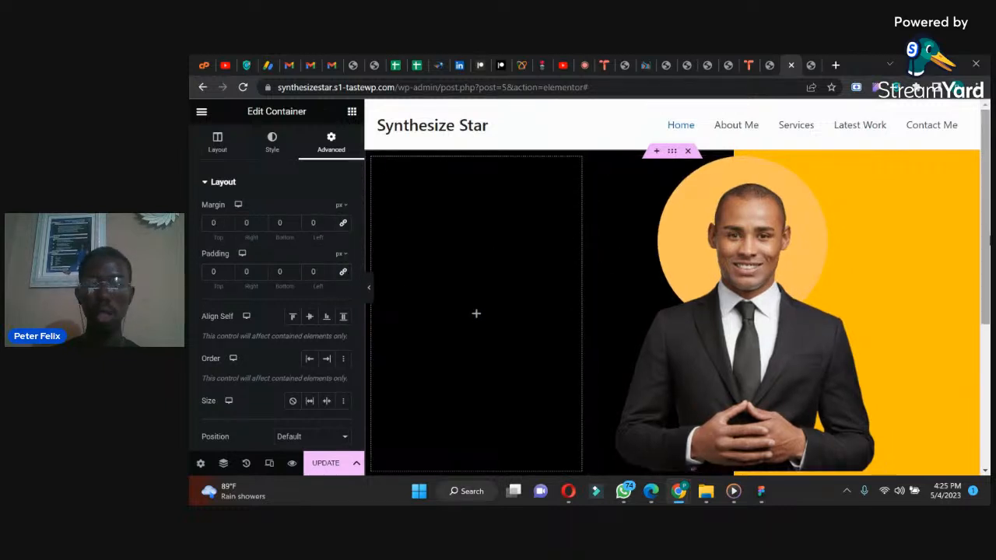
pyautogui.scroll(-2, 984, 246)
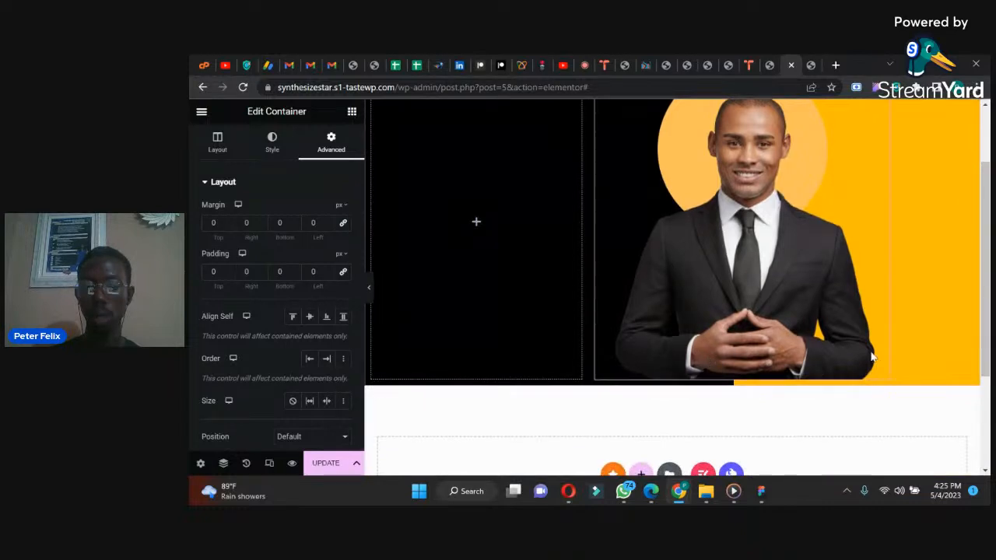
pyautogui.scroll(2, 984, 246)
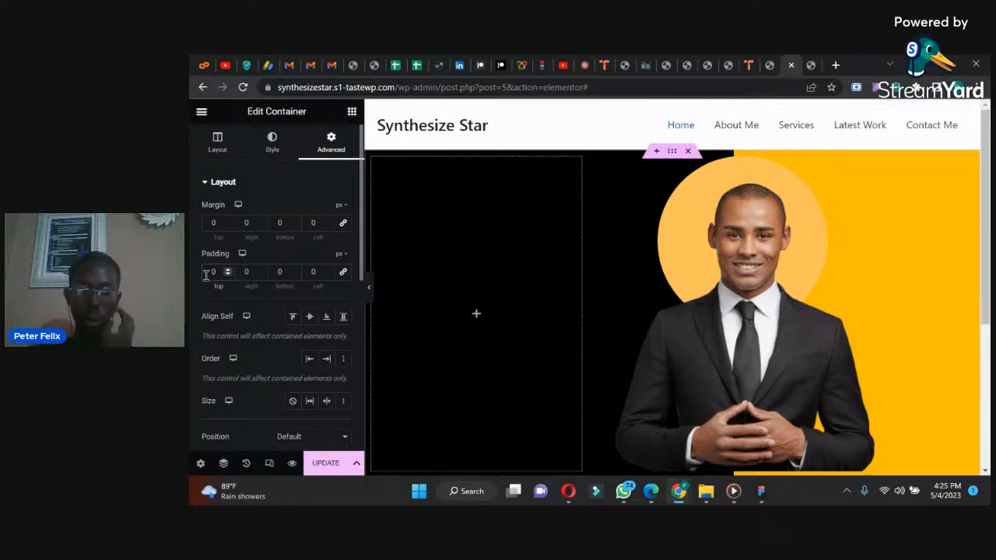
# Step: Set the outer container's top padding to 30 px
pyautogui.write('300')
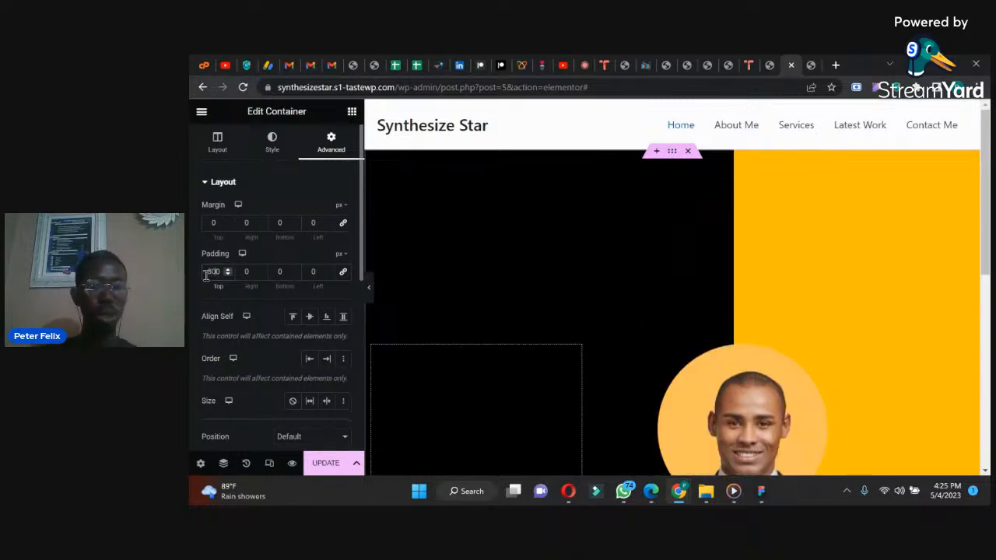
pyautogui.press('Delete')
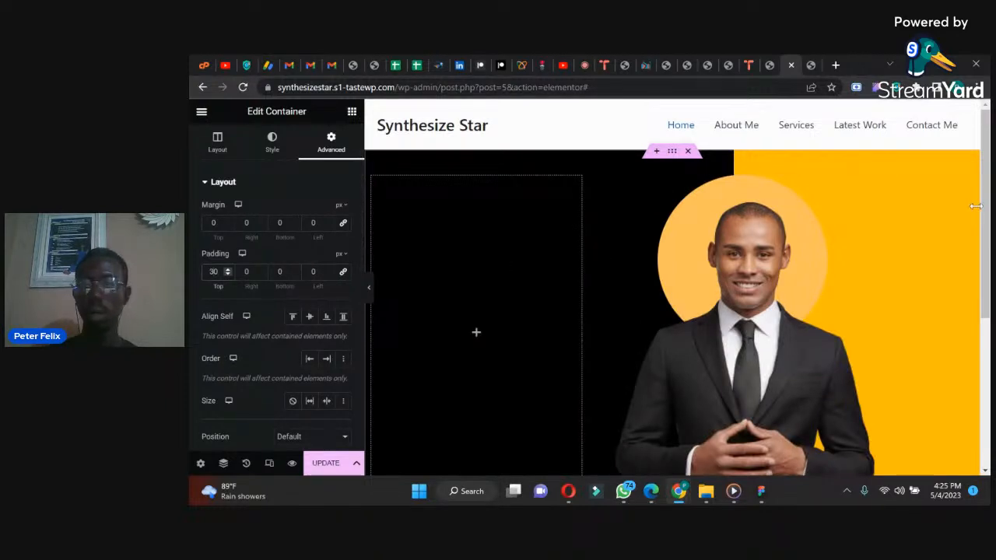
pyautogui.scroll(-1, 972, 202)
pyautogui.scroll(1, 971, 198)
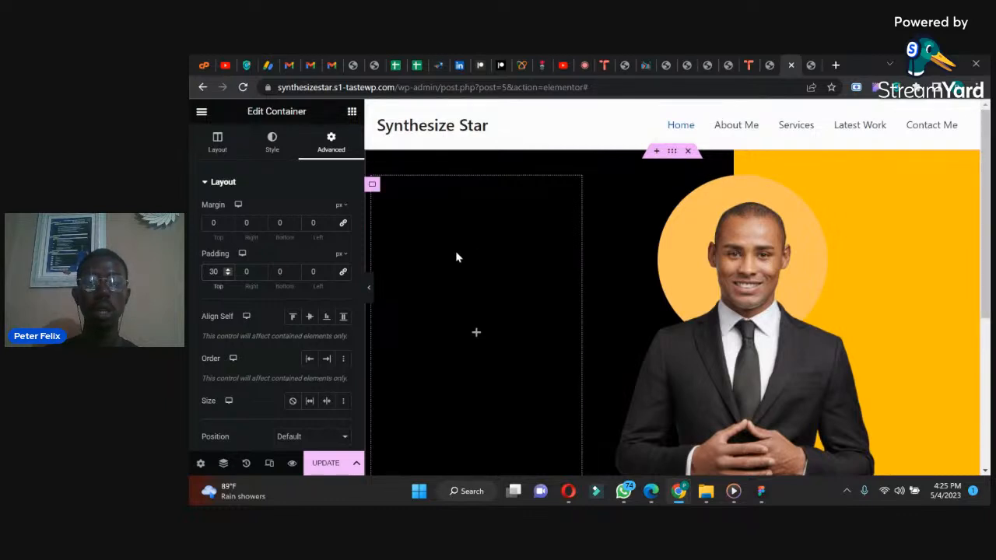
# Step: Recheck the reference hero design in WhatsApp, then return to the Elementor page in Chrome
pyautogui.click(623, 491)
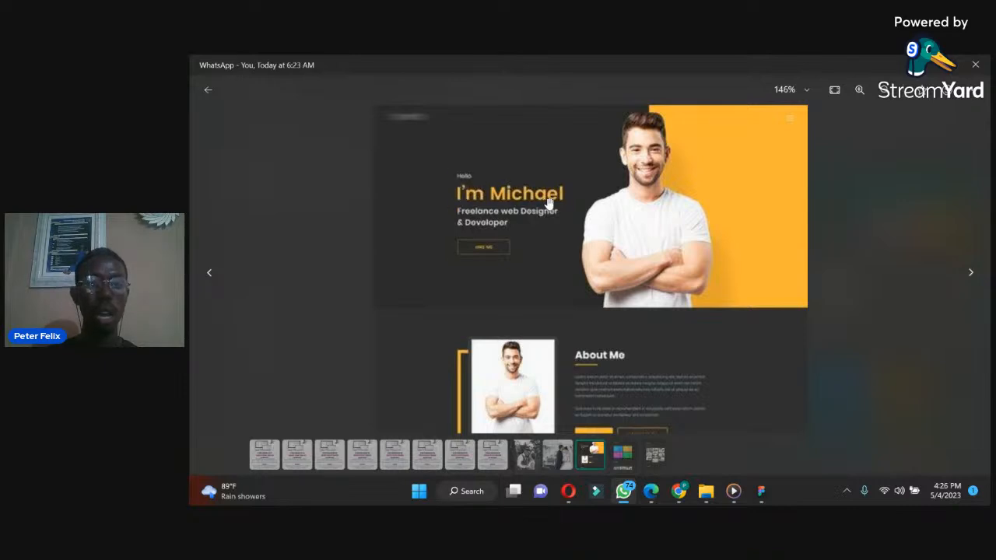
pyautogui.click(761, 496)
pyautogui.moveTo(679, 491)
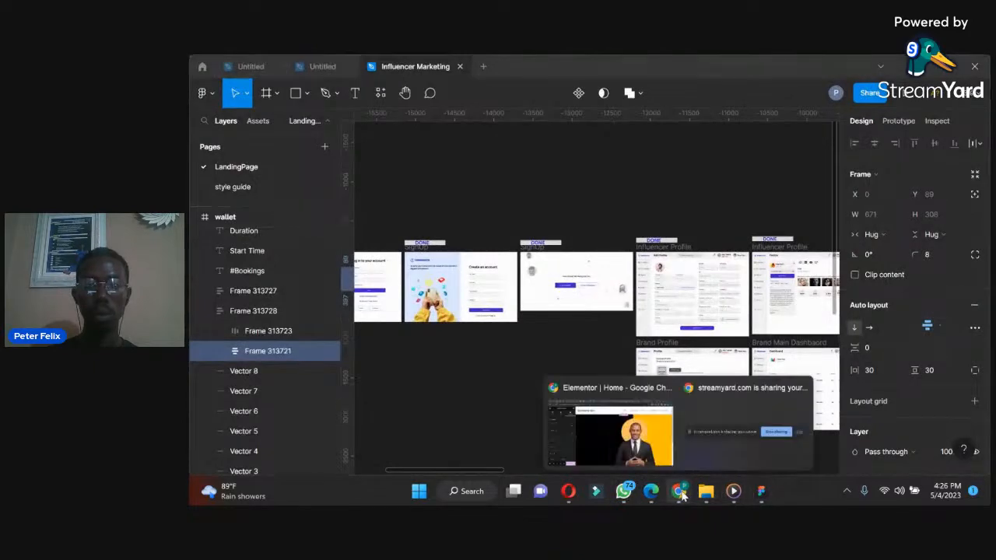
pyautogui.click(626, 427)
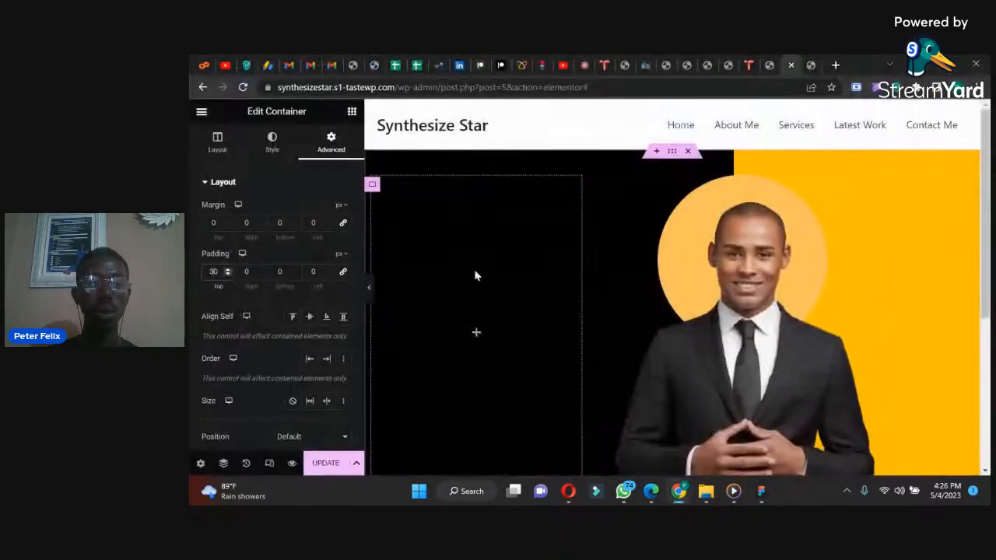
# Step: Add a heading to the empty black container and center the container's content vertically and horizontally
pyautogui.click(351, 112)
pyautogui.moveTo(226, 339); pyautogui.dragTo(449, 325)
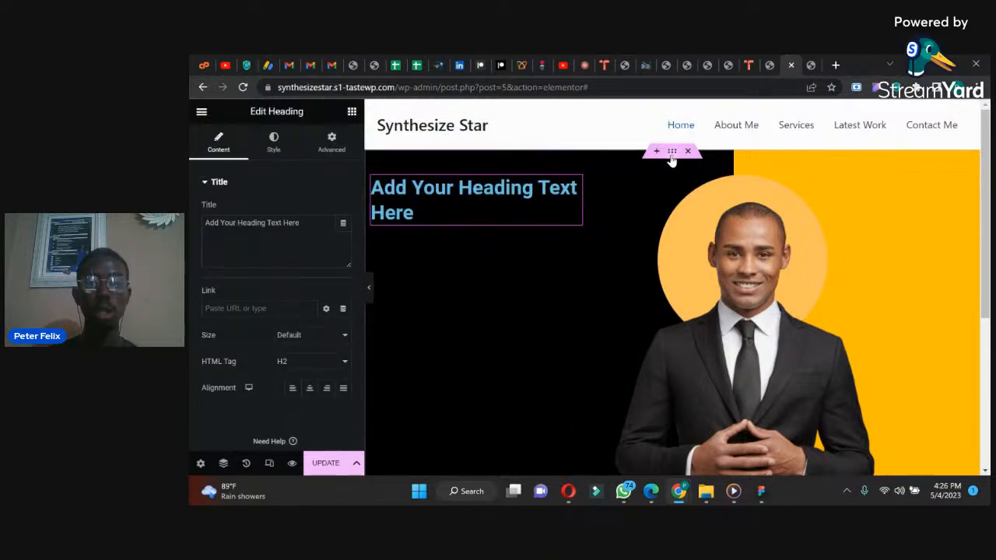
pyautogui.click(372, 185)
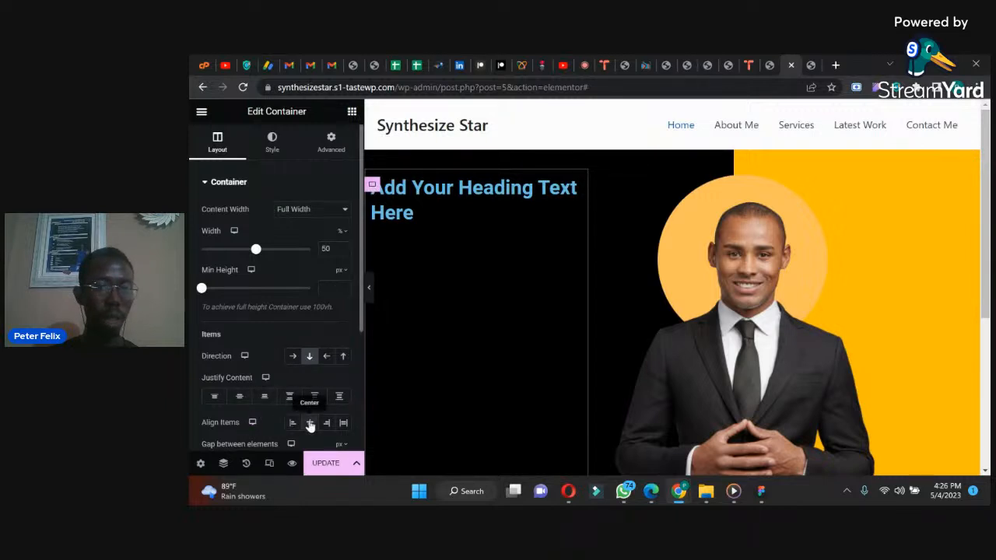
pyautogui.click(239, 397)
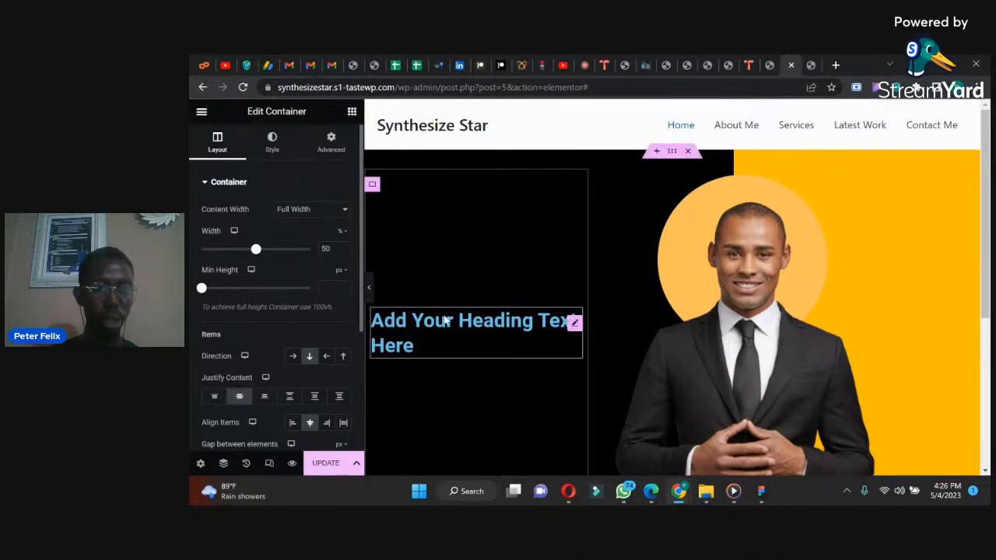
# Step: Consult the WhatsApp reference design and replace the heading's placeholder text with "Hello,"
pyautogui.click(625, 491)
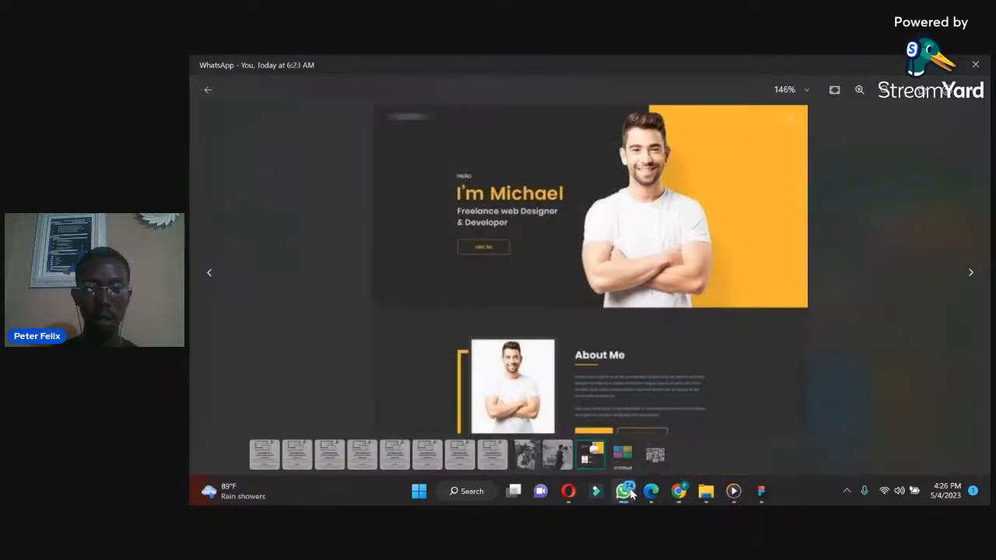
pyautogui.click(625, 491)
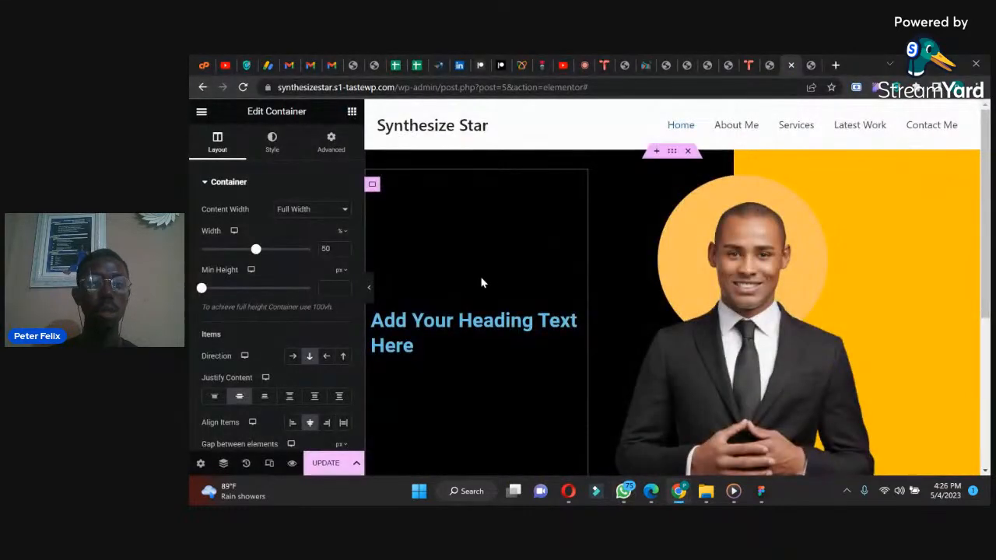
pyautogui.click(456, 322)
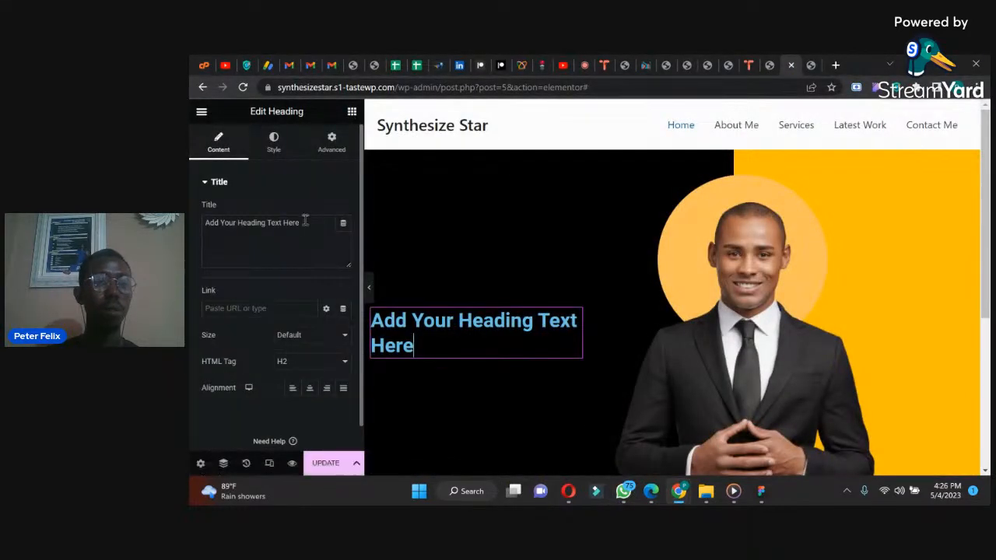
pyautogui.moveTo(301, 222); pyautogui.dragTo(190, 223)
pyautogui.write('Hello,')
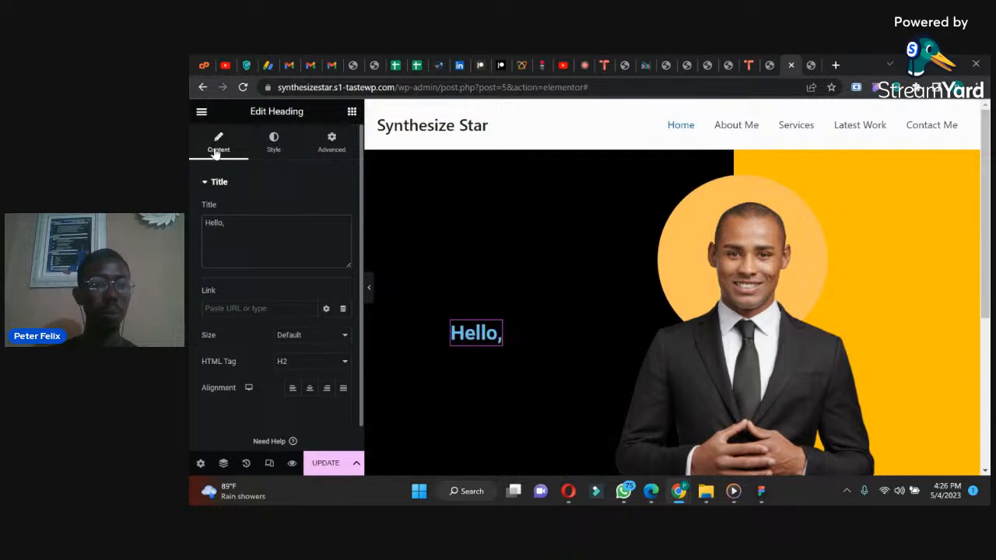
# Step: Set the "Hello," heading's font size to 24 px and its text color to white
pyautogui.click(276, 144)
pyautogui.click(343, 236)
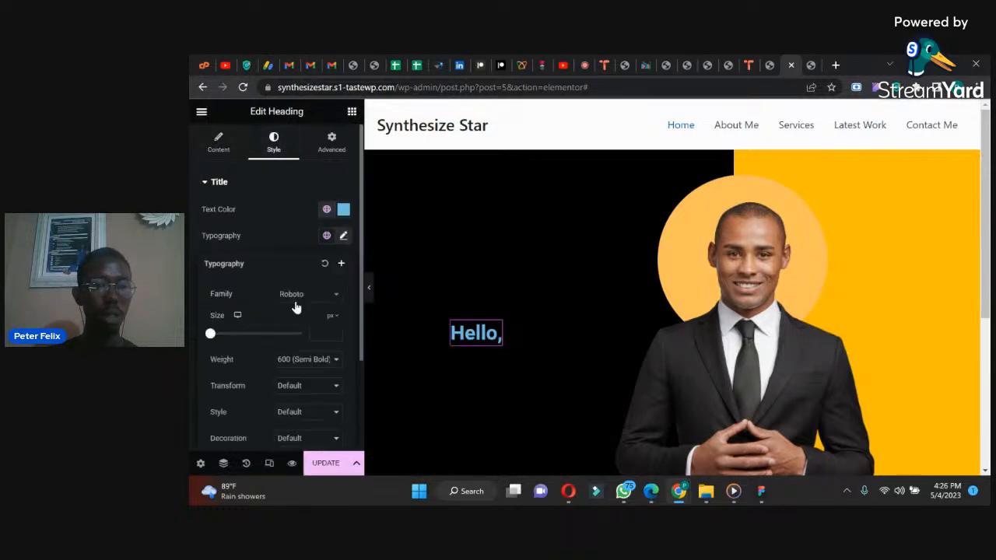
pyautogui.moveTo(212, 336); pyautogui.dragTo(221, 336)
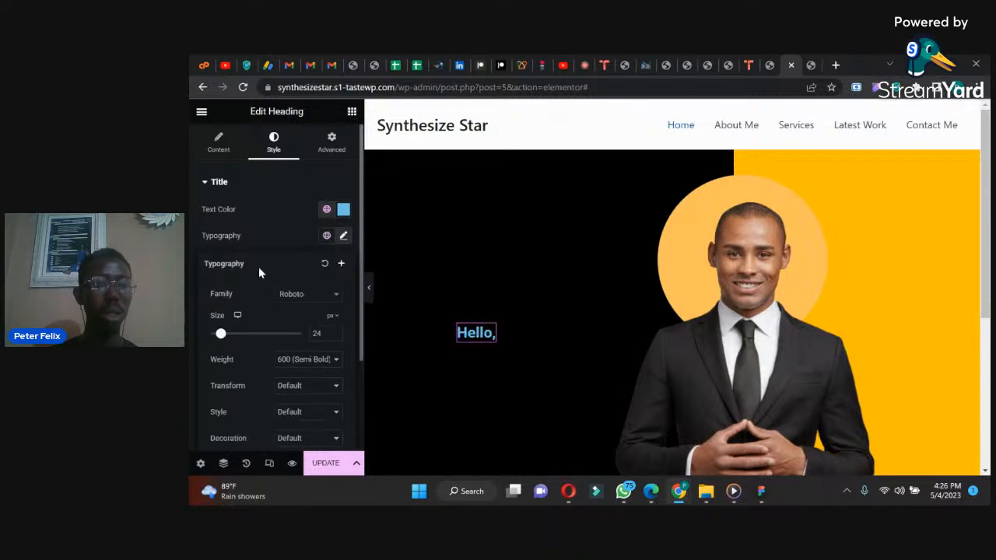
pyautogui.click(343, 209)
pyautogui.click(281, 260)
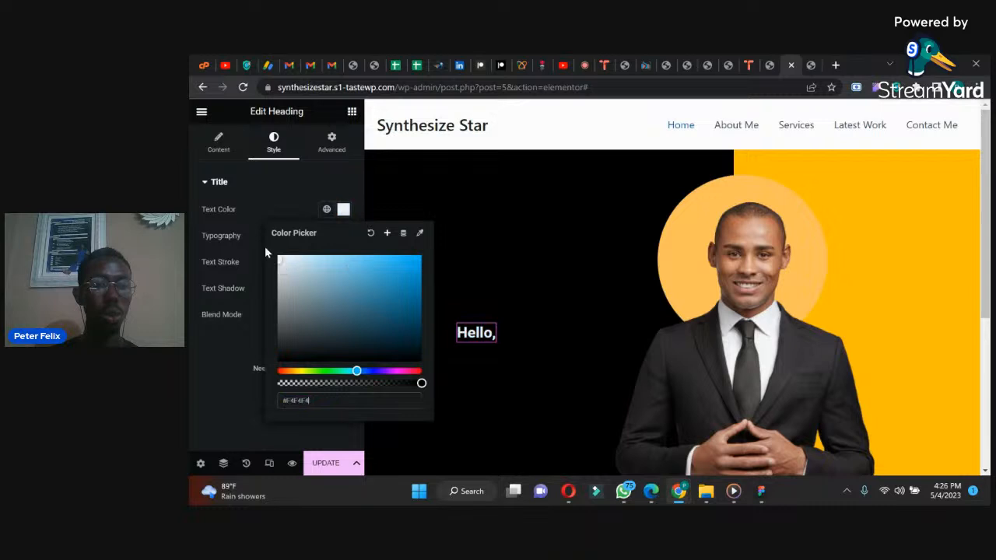
pyautogui.click(270, 209)
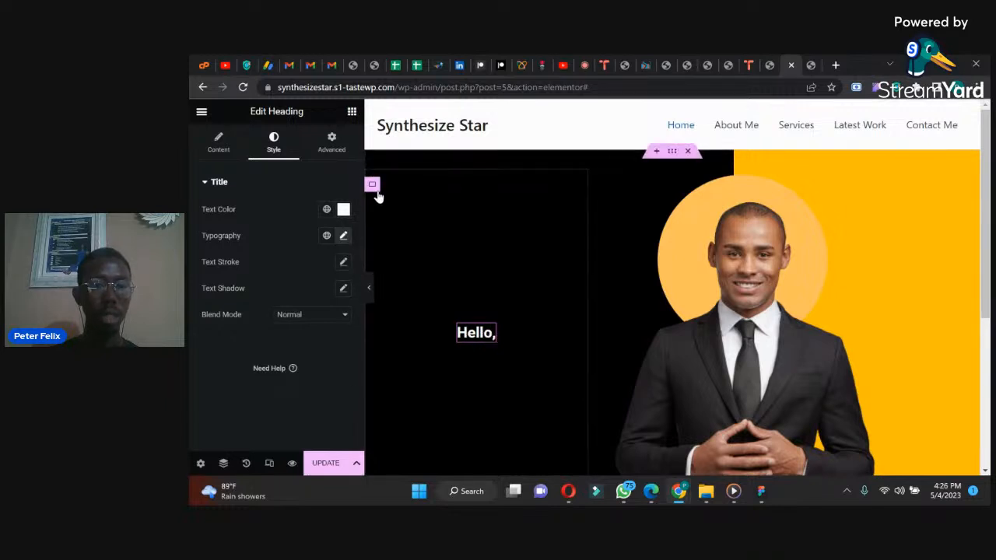
# Step: Left-align the "Hello," heading and set its container to justify content at center and align items at start
pyautogui.click(216, 148)
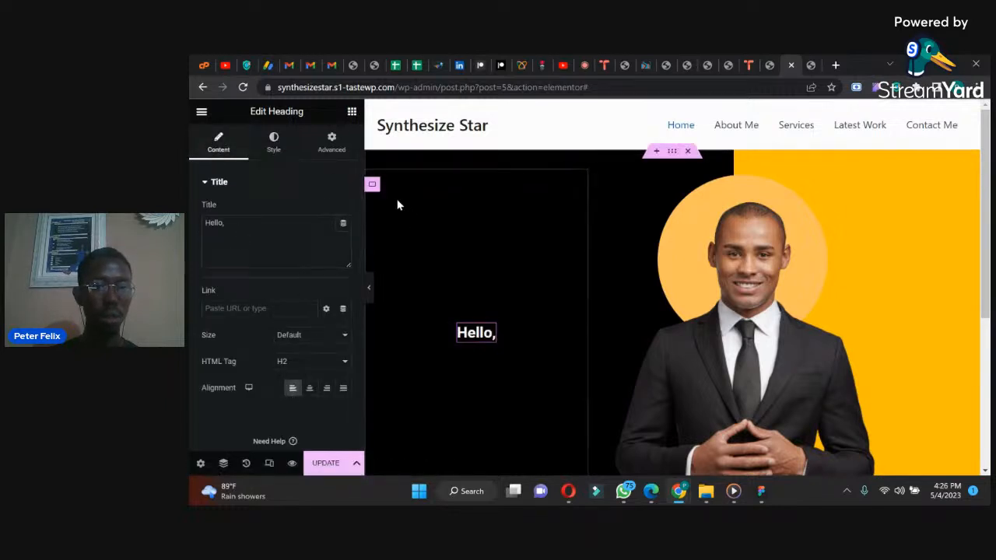
pyautogui.click(372, 185)
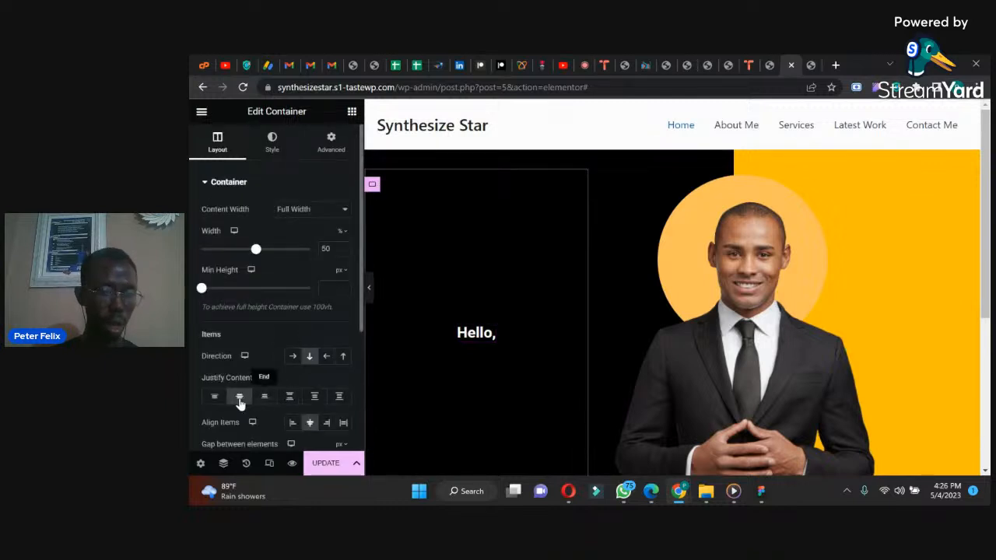
pyautogui.click(215, 398)
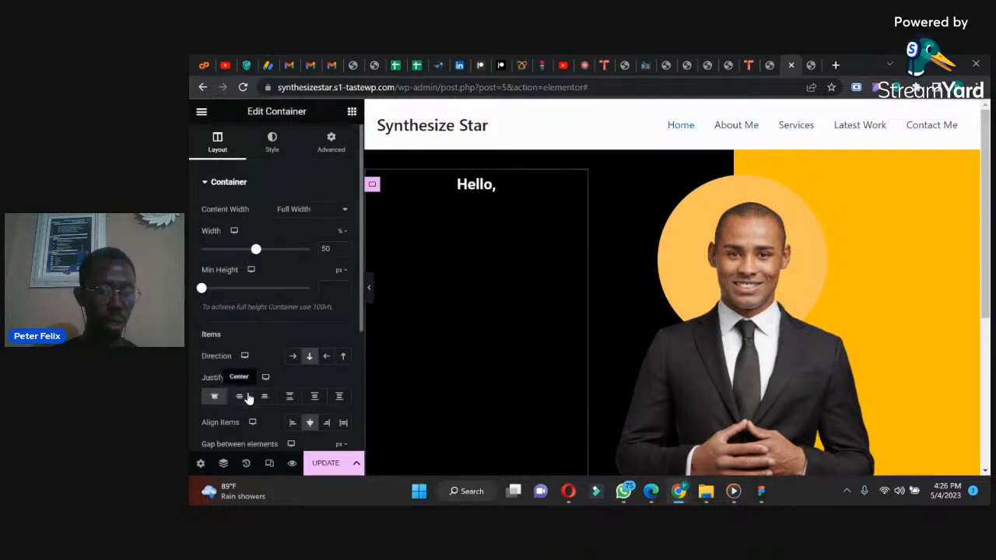
pyautogui.click(240, 398)
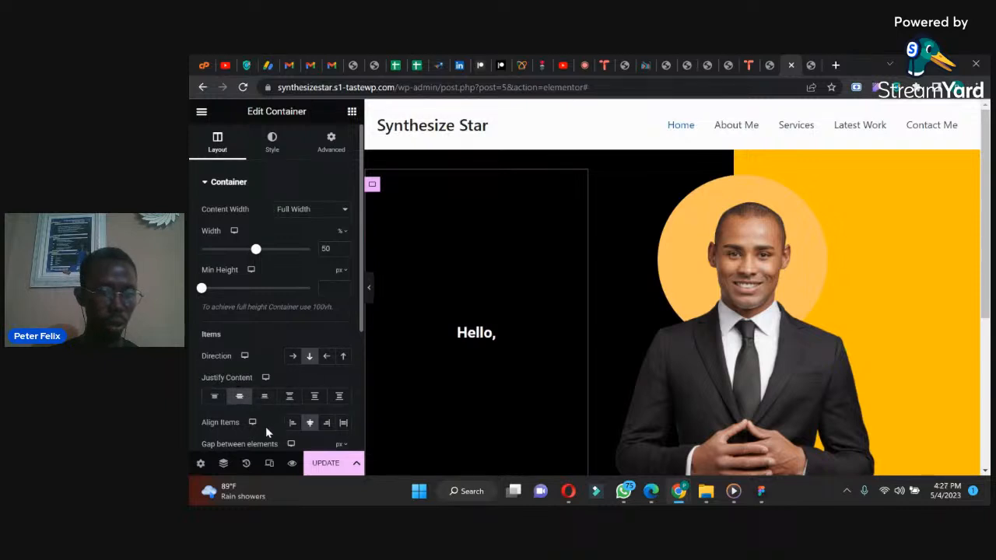
pyautogui.click(292, 424)
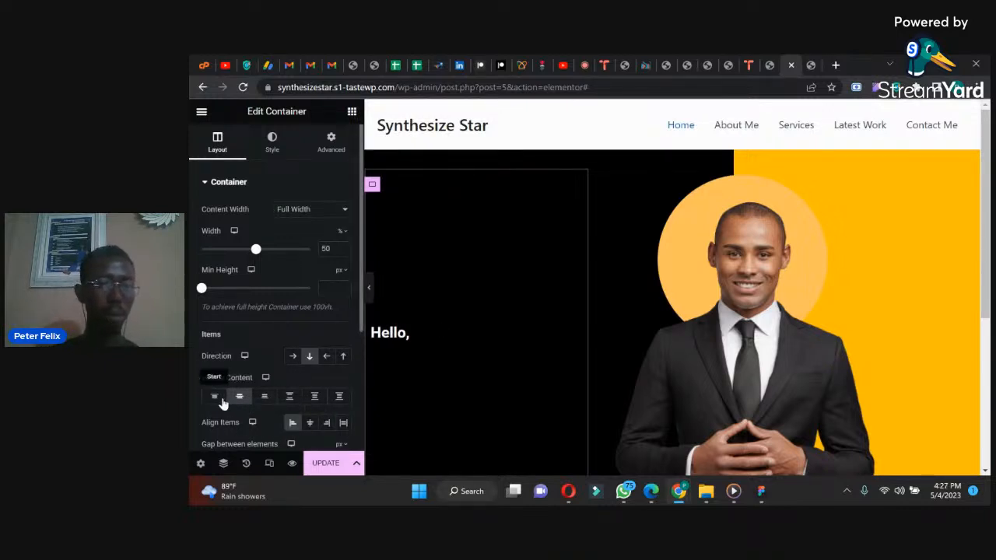
# Step: Set the "Hello," heading's font size to 21 px
pyautogui.click(403, 340)
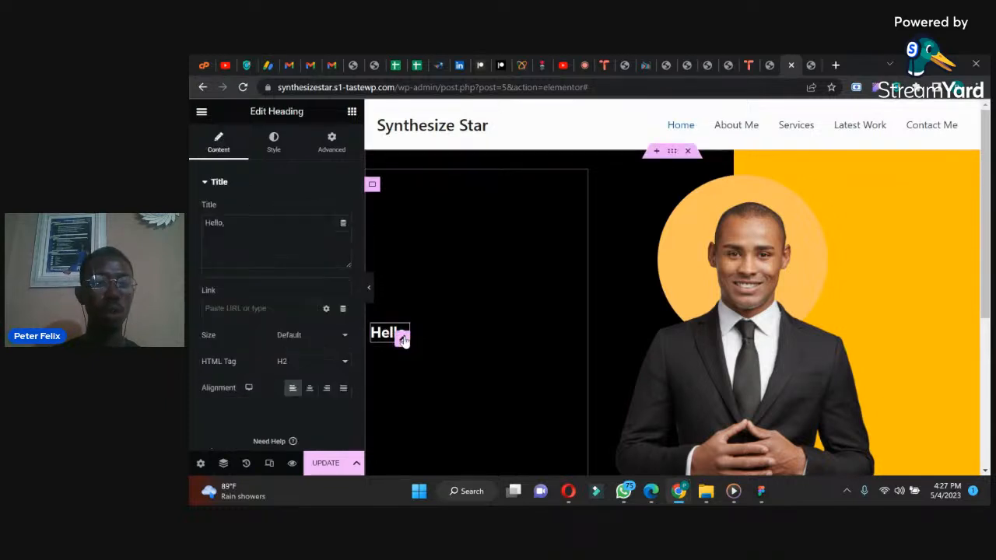
pyautogui.click(274, 142)
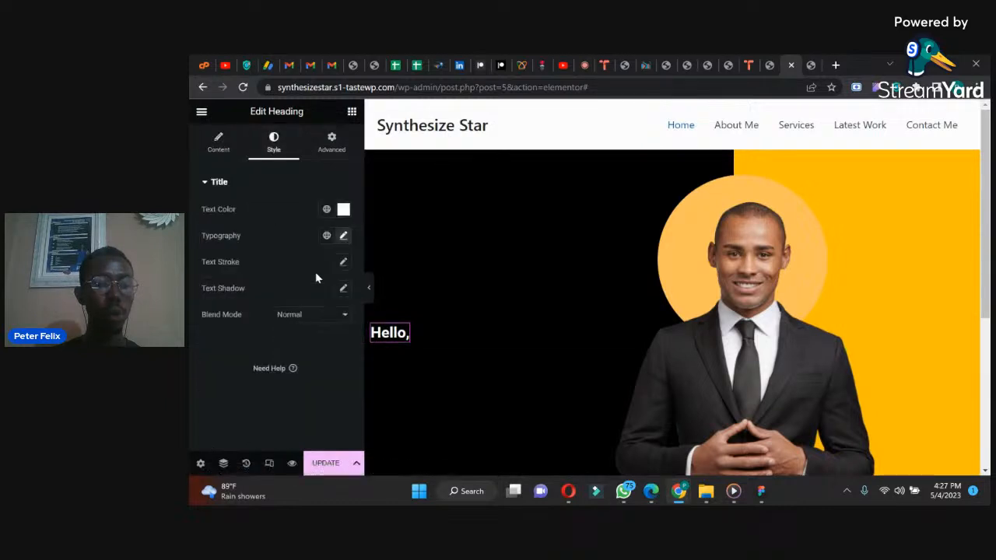
pyautogui.click(343, 234)
pyautogui.click(335, 336)
pyautogui.click(334, 336)
pyautogui.click(334, 336)
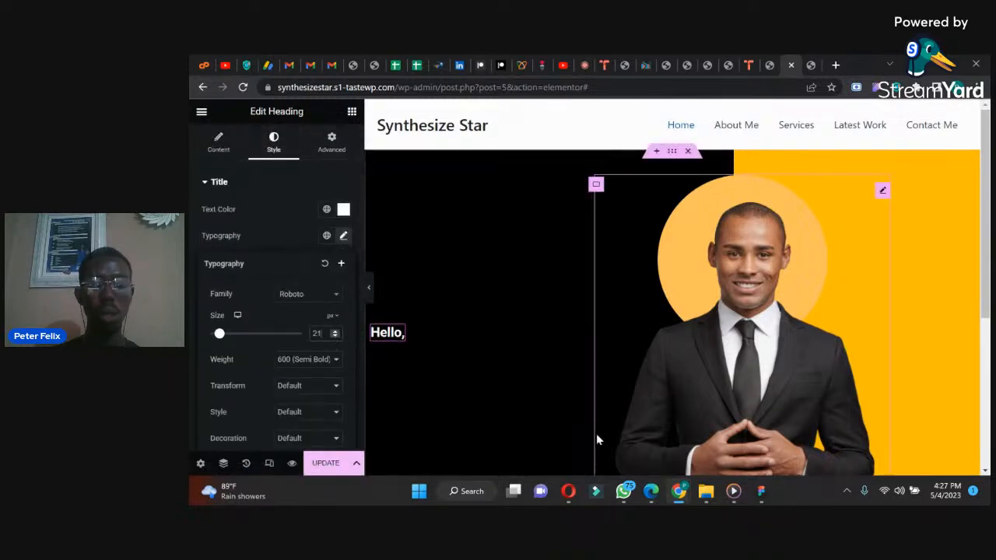
# Step: Try to add a second heading near the "Hello," heading, and undo the insertion
pyautogui.click(351, 111)
pyautogui.moveTo(239, 375); pyautogui.dragTo(392, 325)
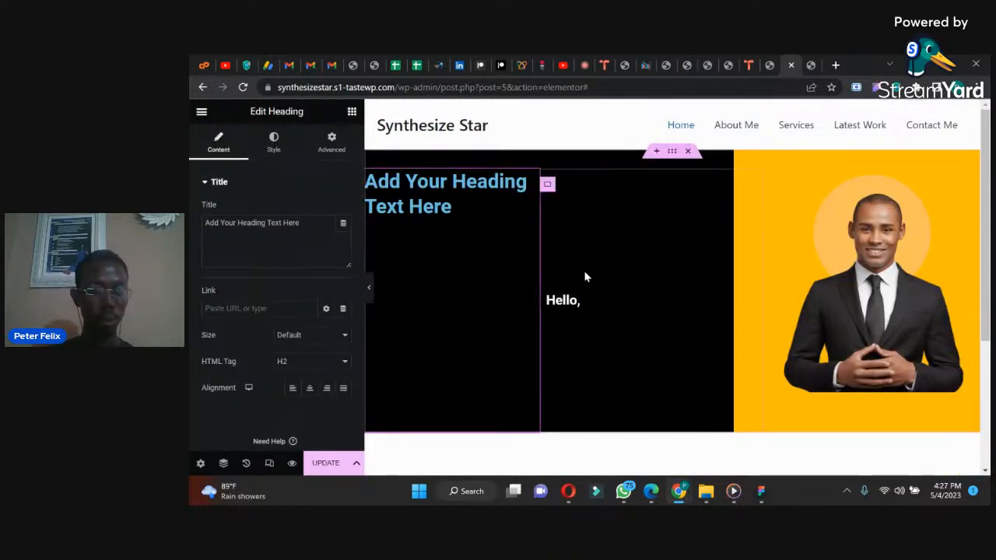
pyautogui.hotkey('ctrl', 'z')
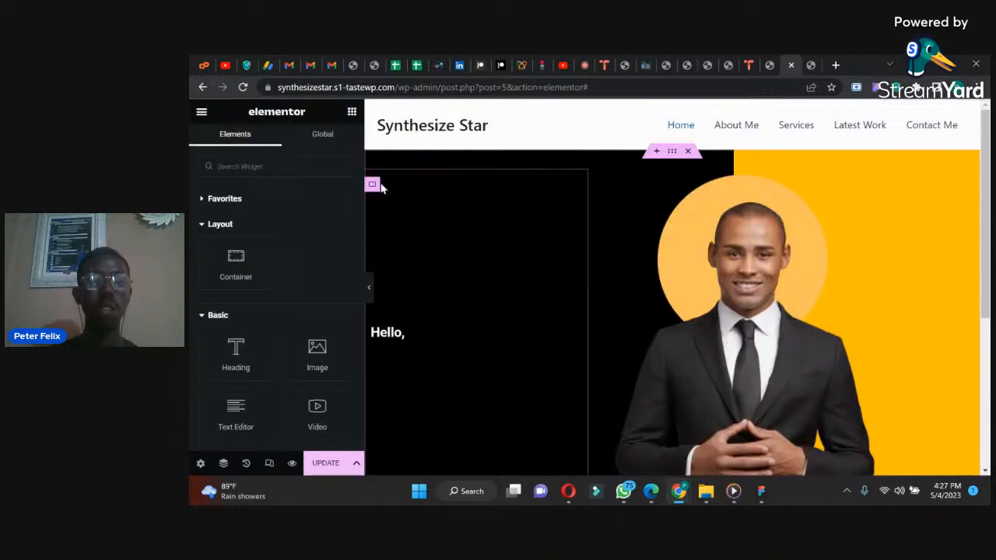
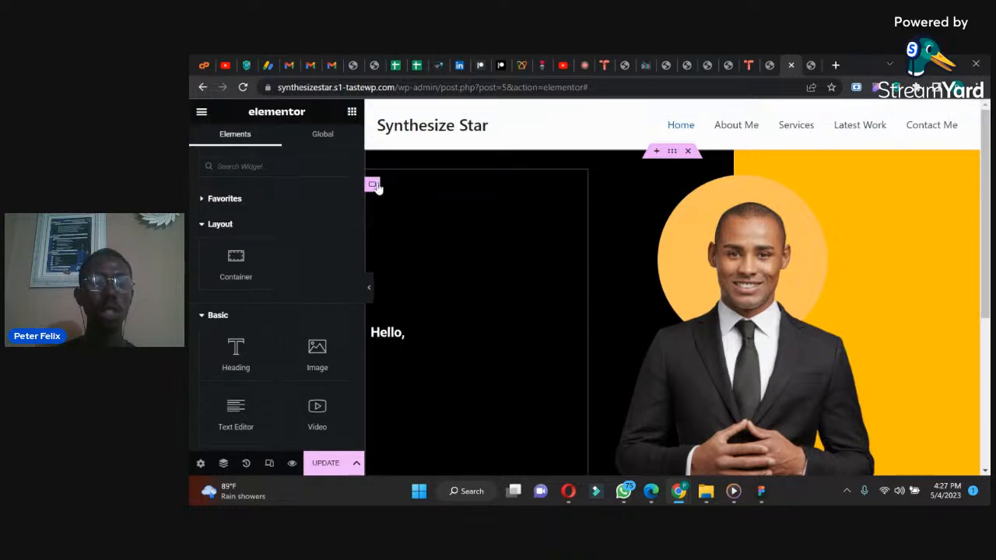
# Step: Add a second heading directly below the "Hello," heading in the hero section's text container
pyautogui.click(373, 185)
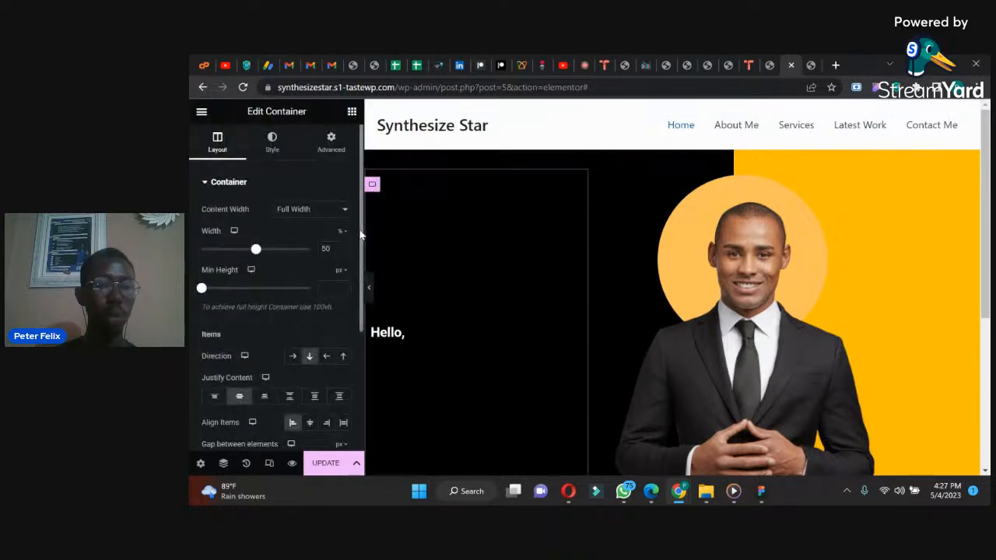
pyautogui.scroll(-2, 359, 233)
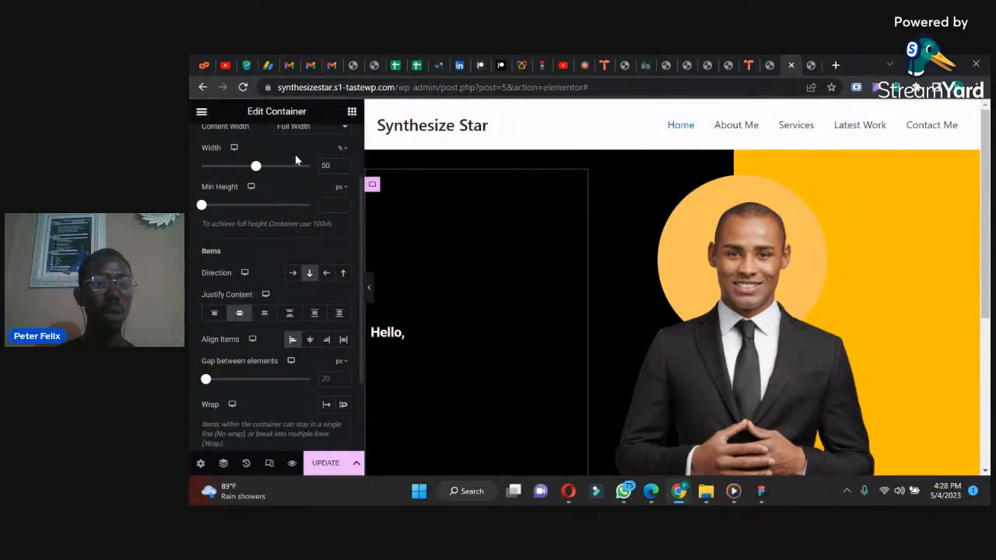
pyautogui.click(352, 112)
pyautogui.moveTo(234, 354); pyautogui.dragTo(405, 331)
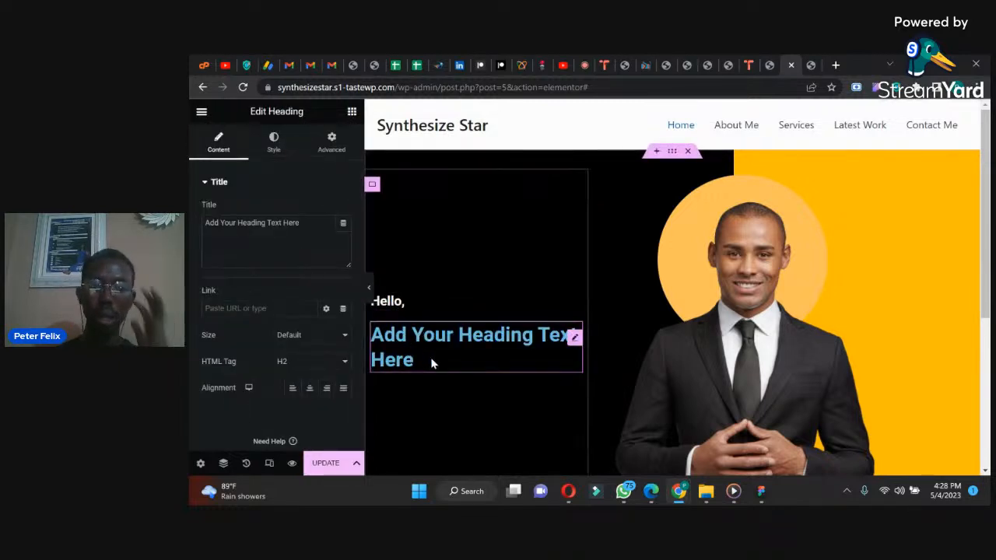
# Step: Replace the new heading's placeholder text with "I'm" followed by the site owner's full name
pyautogui.moveTo(303, 223); pyautogui.dragTo(188, 217)
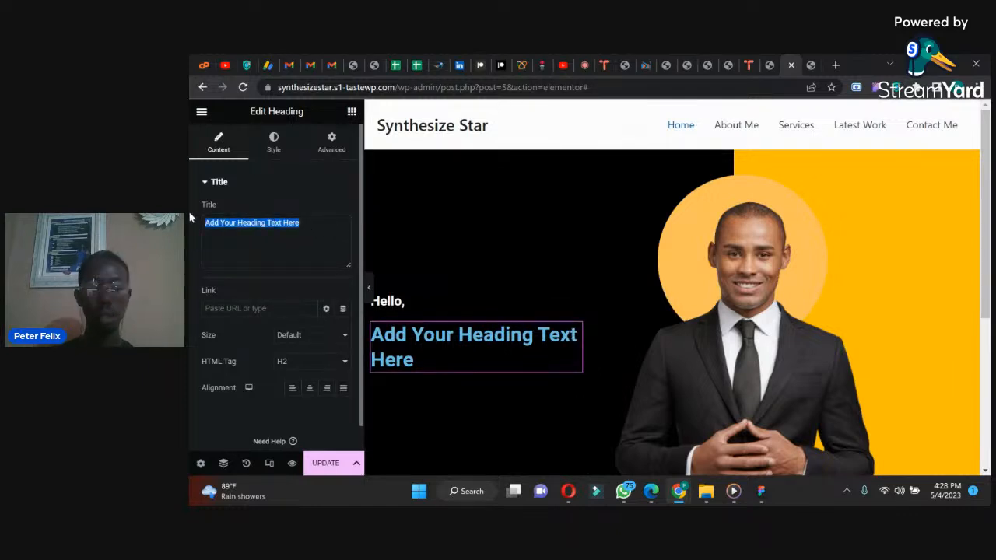
pyautogui.write('I a')
pyautogui.press('BackSpace')
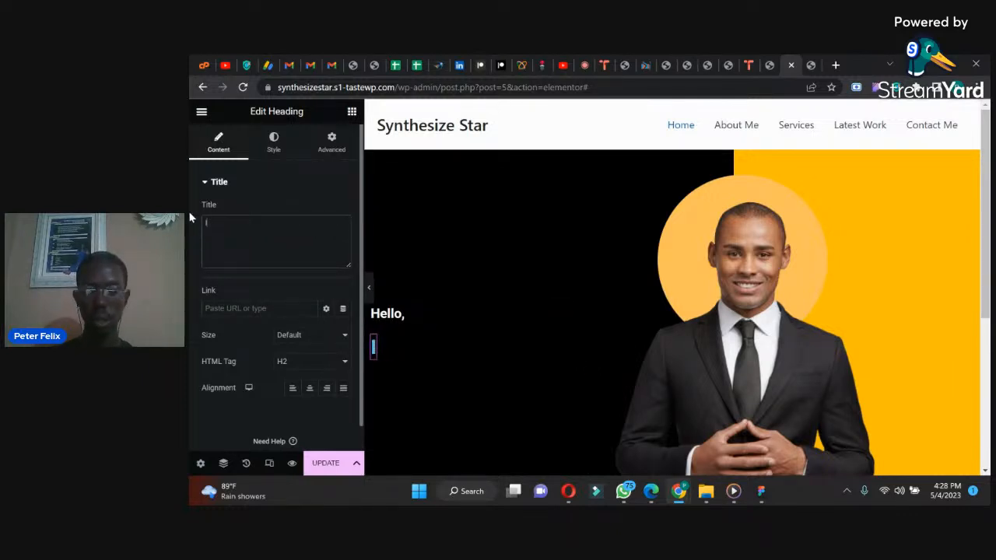
pyautogui.write("'m")
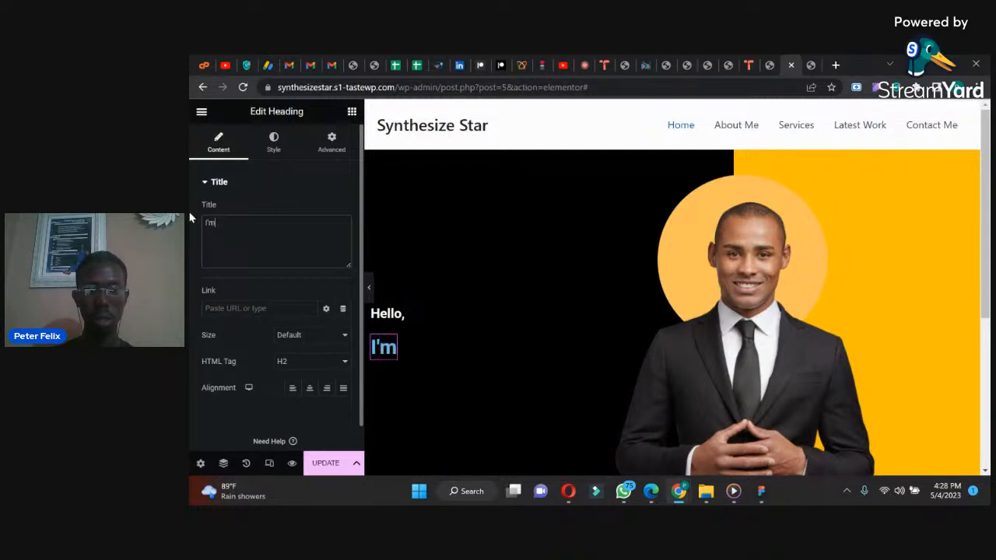
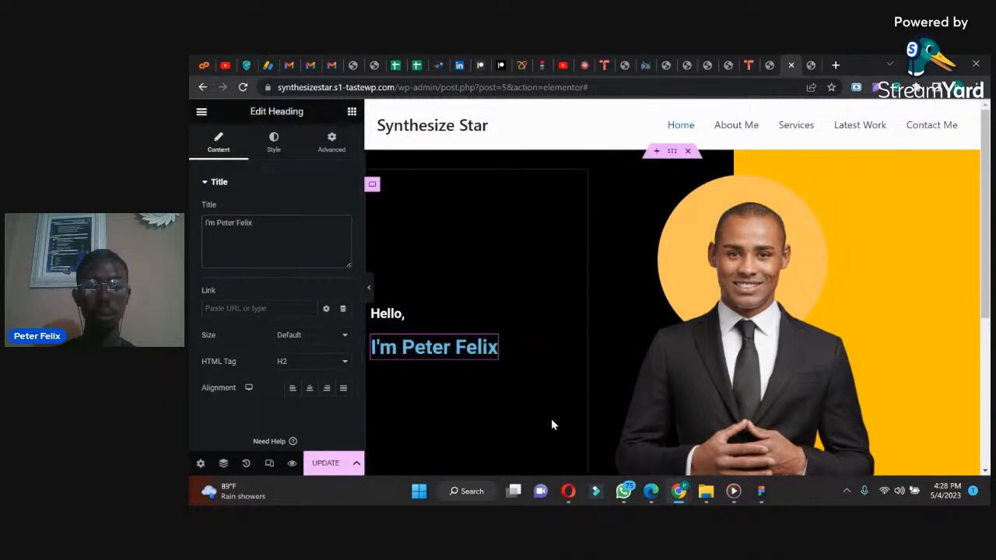
# Step: Check the reference design in WhatsApp and copy the hero container's second gradient color, #FFBE00
pyautogui.click(624, 492)
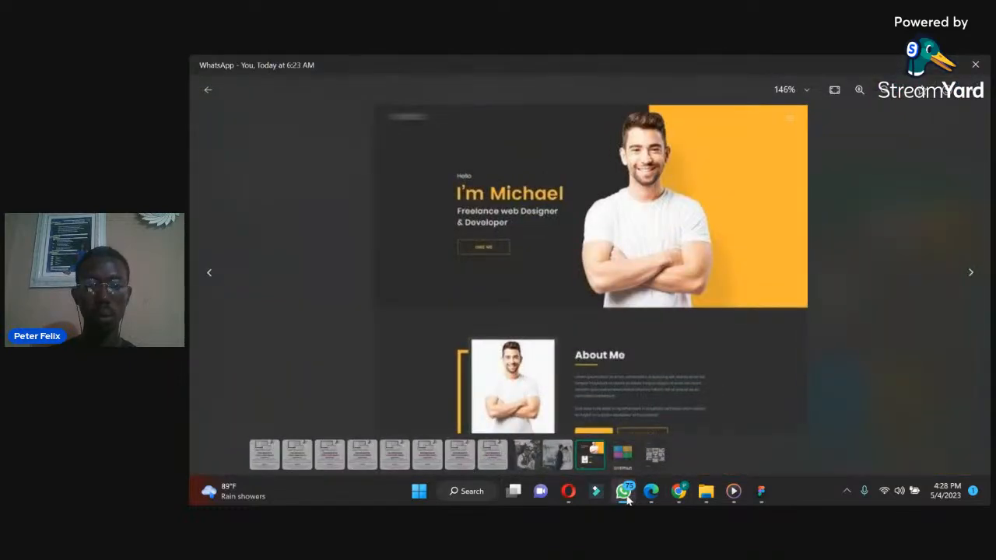
pyautogui.click(626, 496)
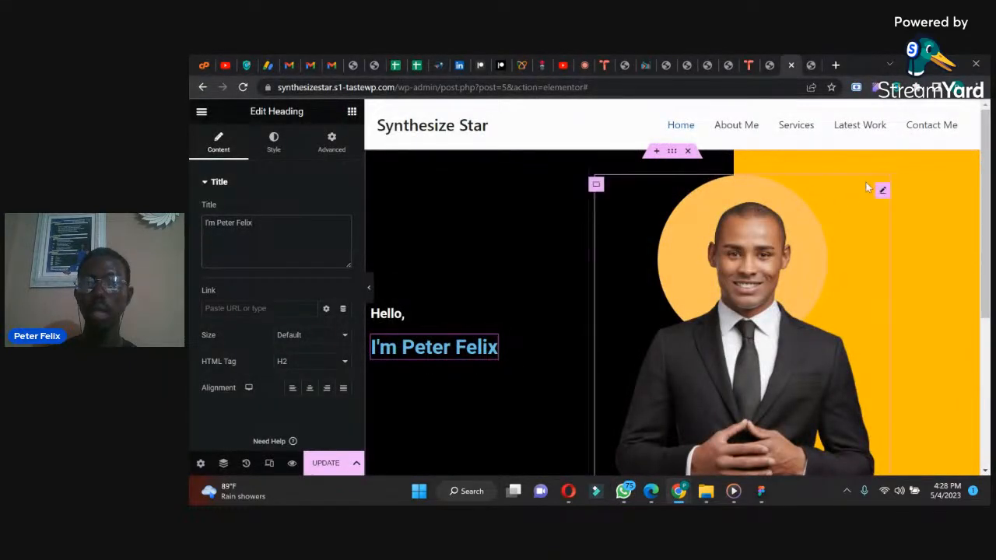
pyautogui.click(672, 151)
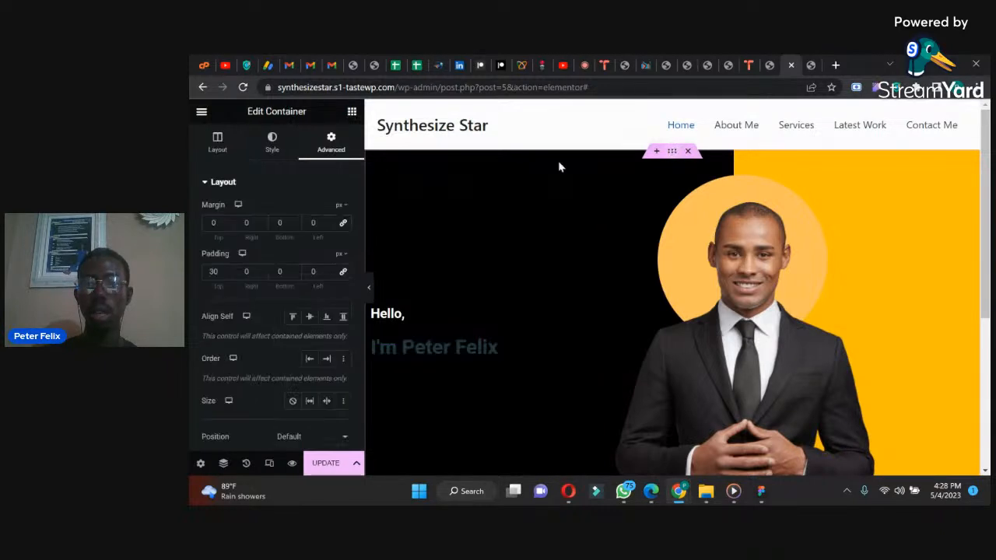
pyautogui.click(272, 141)
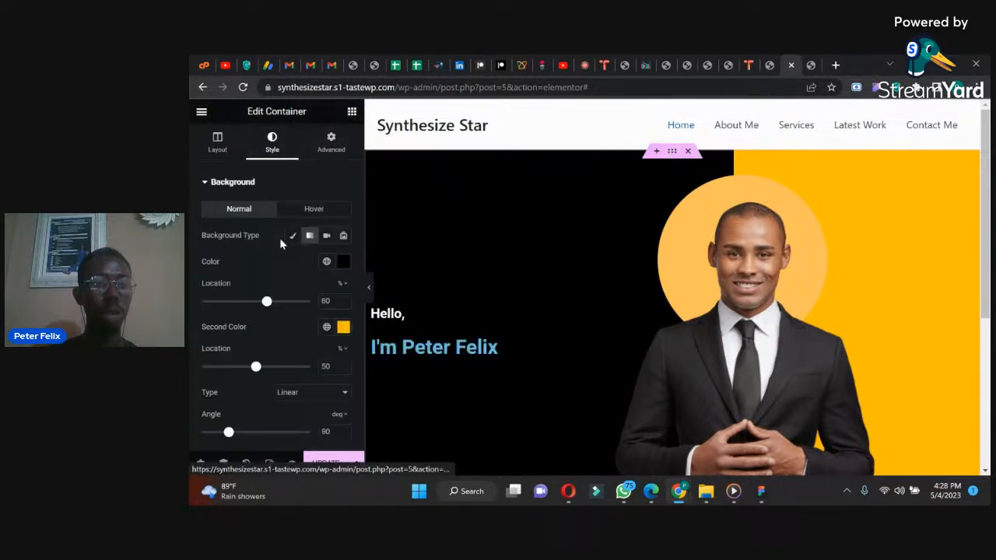
pyautogui.click(343, 328)
pyautogui.hotkey('ctrl', 'c')
pyautogui.moveTo(317, 296); pyautogui.dragTo(280, 292)
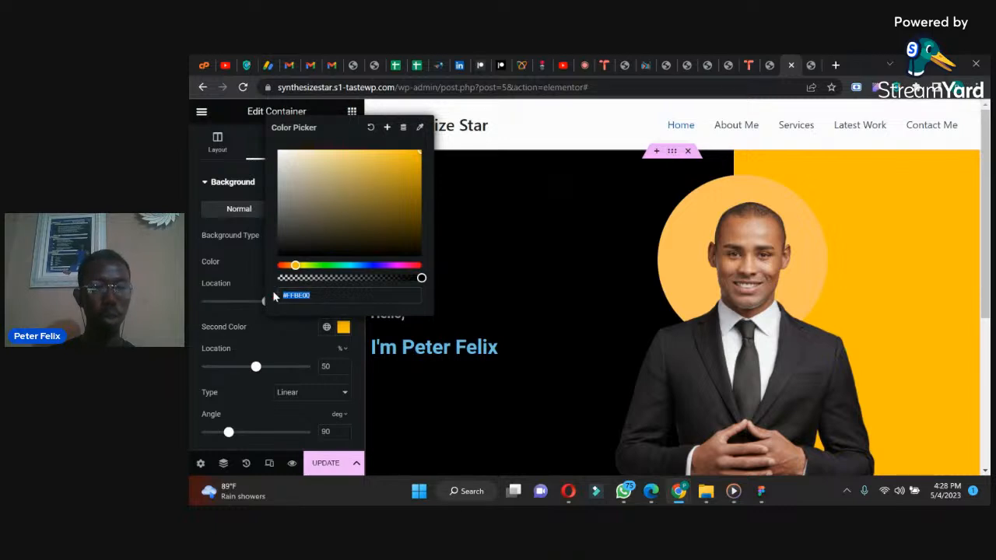
# Step: Set the name heading's text color to the copied #FFBE00
pyautogui.click(405, 344)
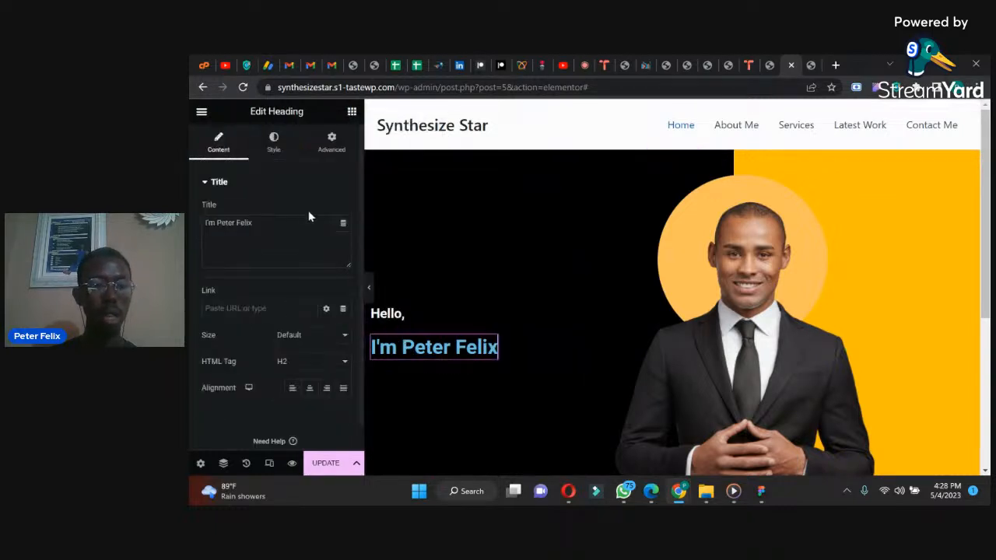
pyautogui.click(276, 149)
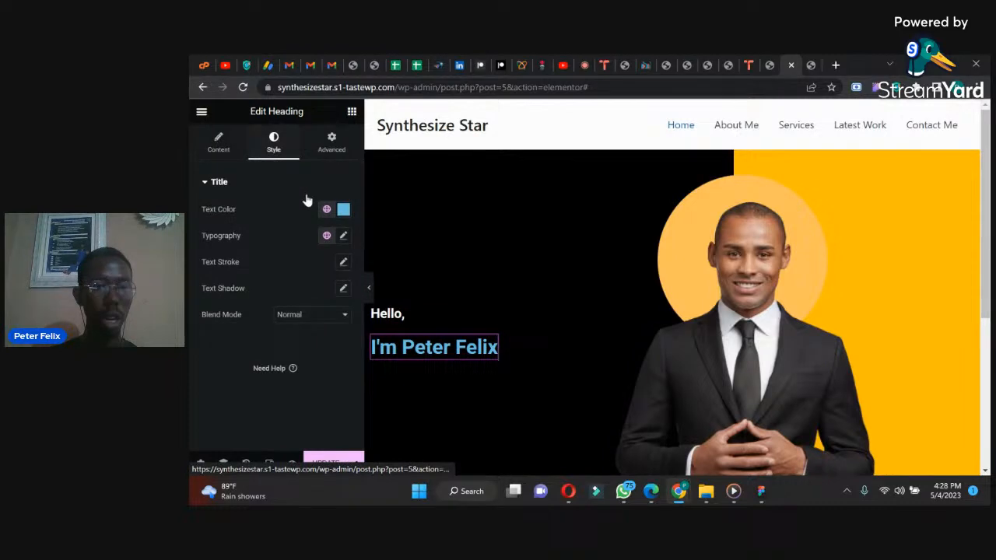
pyautogui.click(344, 210)
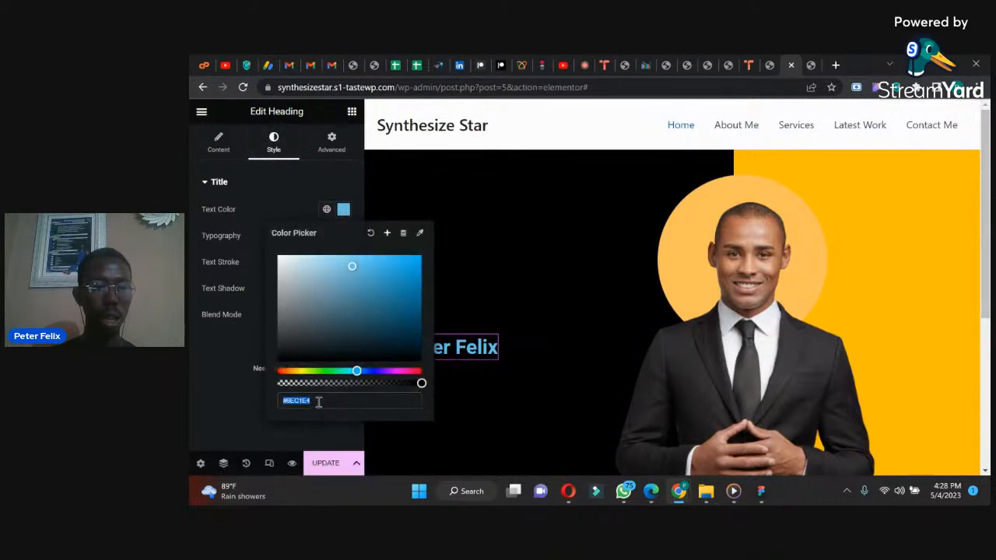
pyautogui.hotkey('ctrl', 'v')
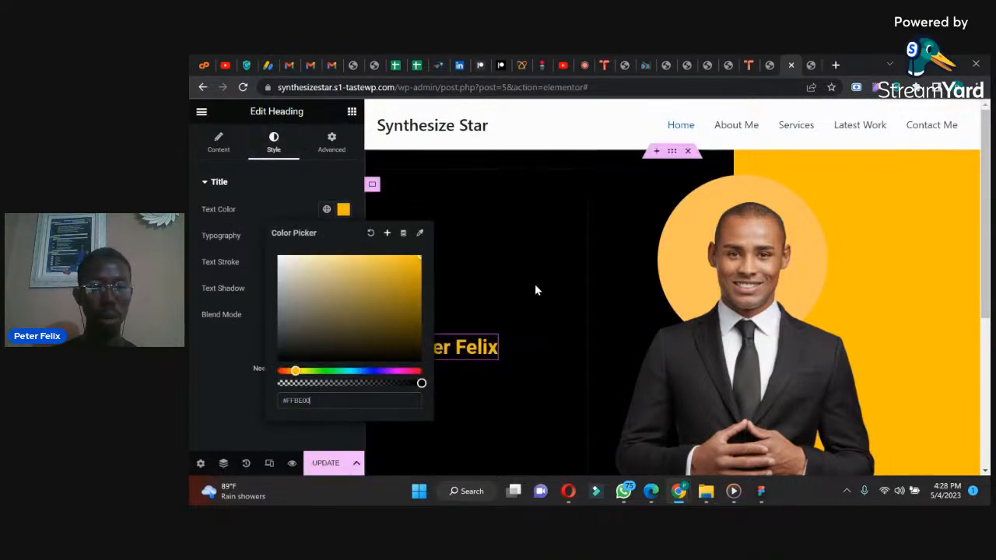
pyautogui.click(297, 208)
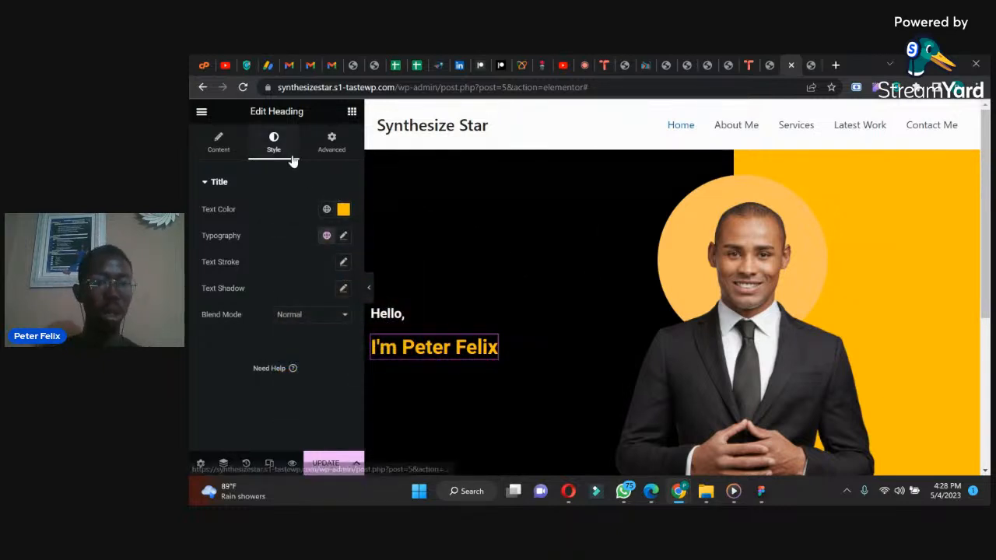
# Step: Set the name heading's font size to 53 px and compare it with the reference design in WhatsApp
pyautogui.click(343, 237)
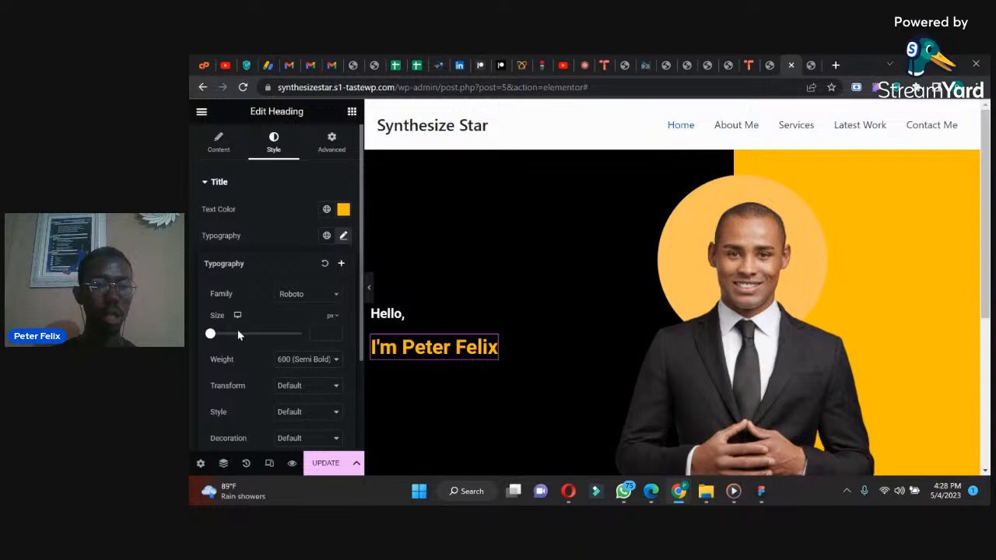
pyautogui.moveTo(210, 333); pyautogui.dragTo(235, 337)
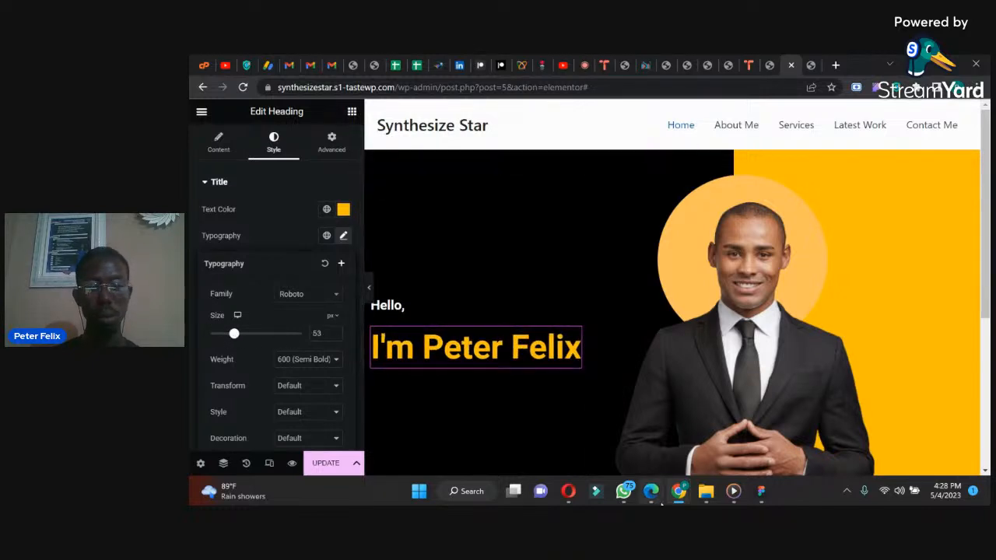
pyautogui.click(629, 496)
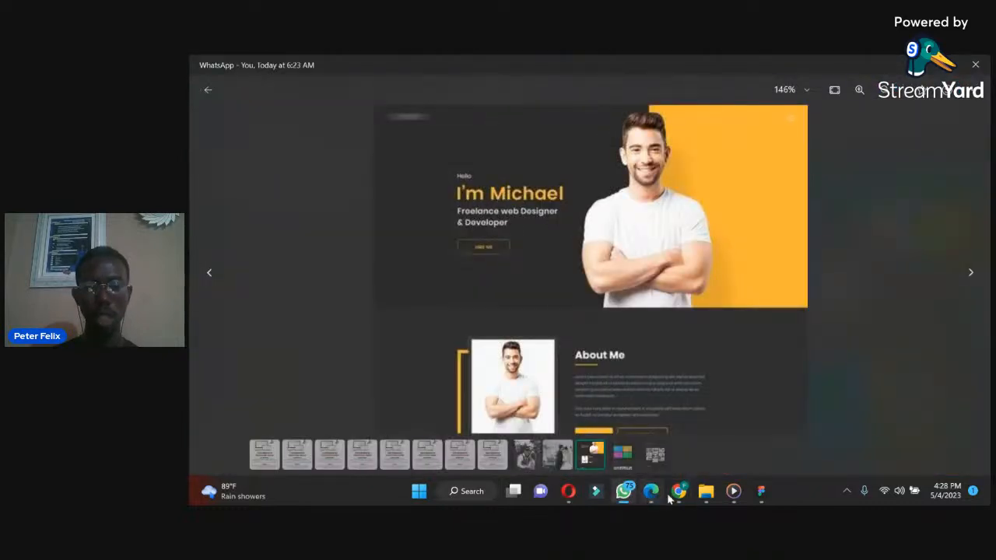
pyautogui.moveTo(676, 496)
pyautogui.click(627, 441)
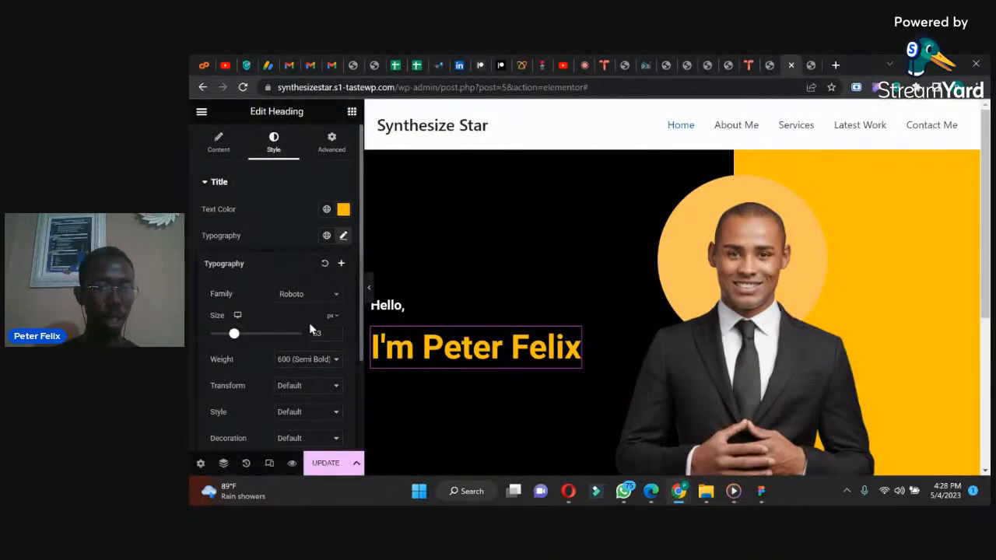
# Step: Set the name heading's font weight to 500 (Medium) and its size to 54 px
pyautogui.click(300, 360)
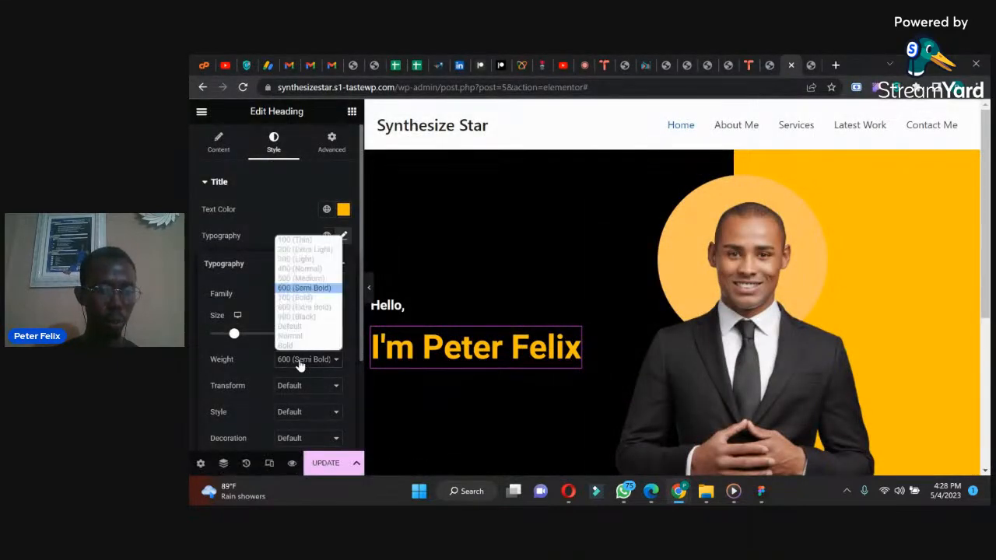
pyautogui.click(297, 279)
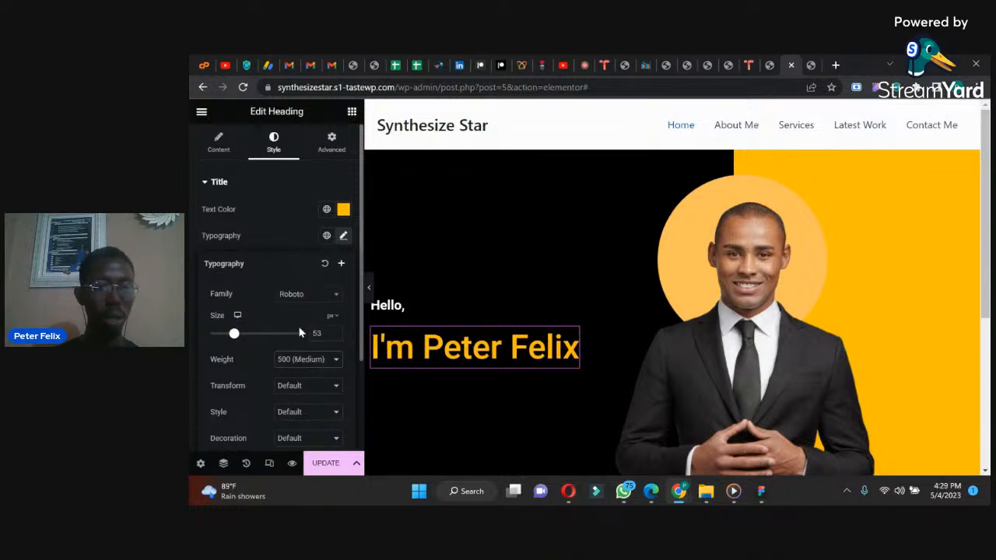
pyautogui.click(305, 362)
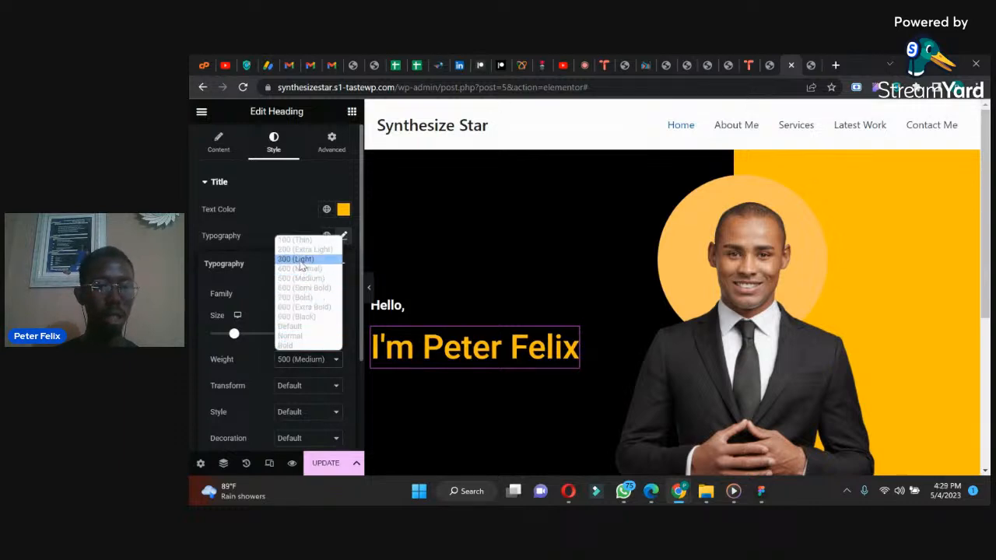
pyautogui.click(300, 269)
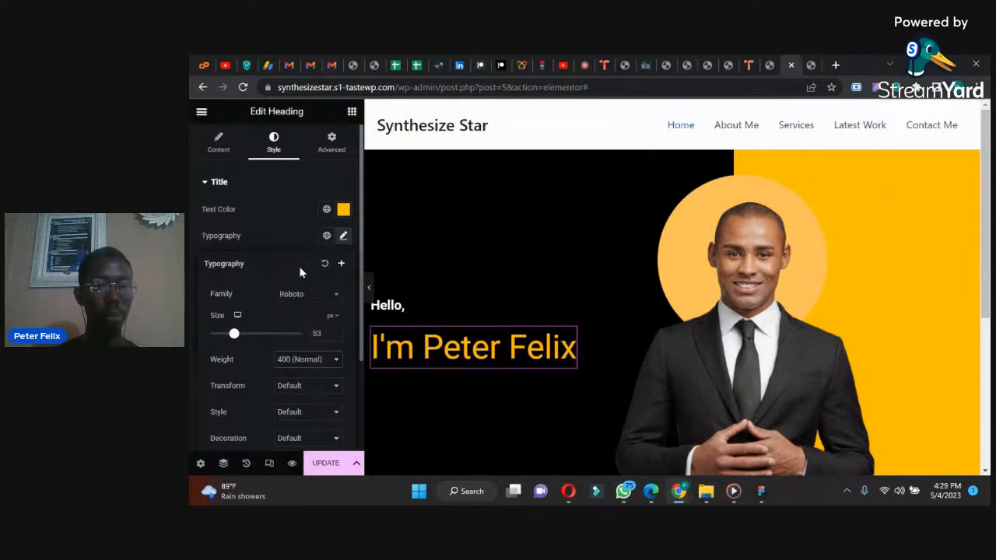
pyautogui.click(315, 359)
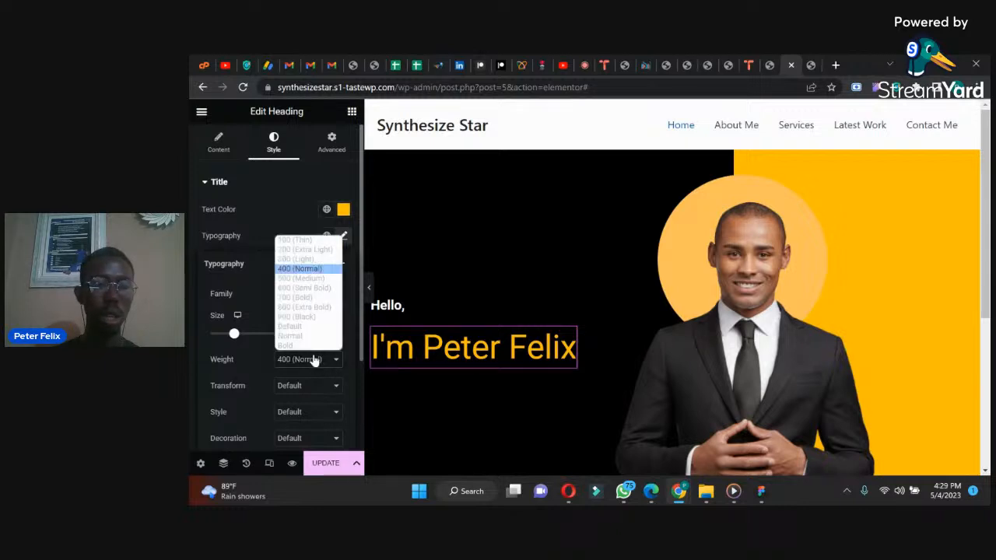
pyautogui.click(300, 278)
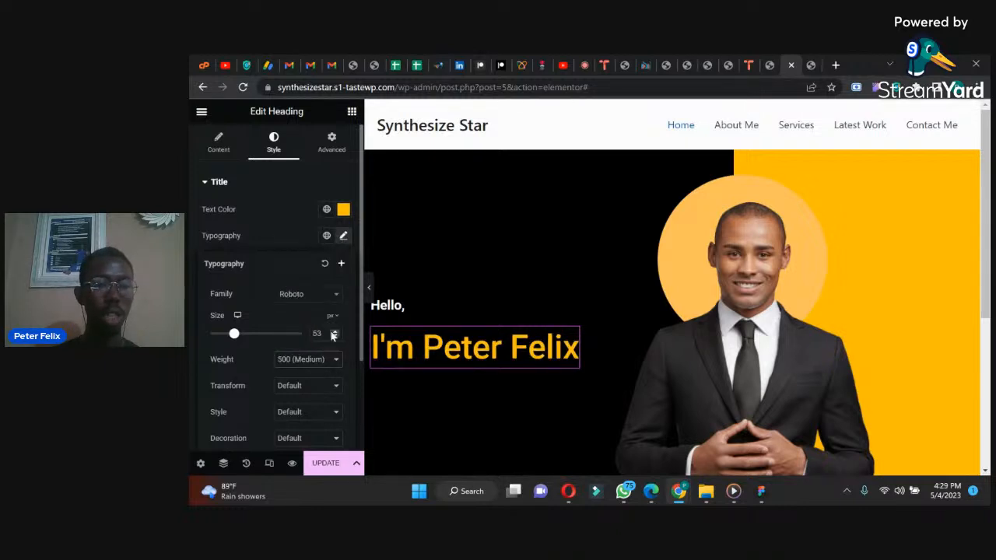
pyautogui.click(334, 333)
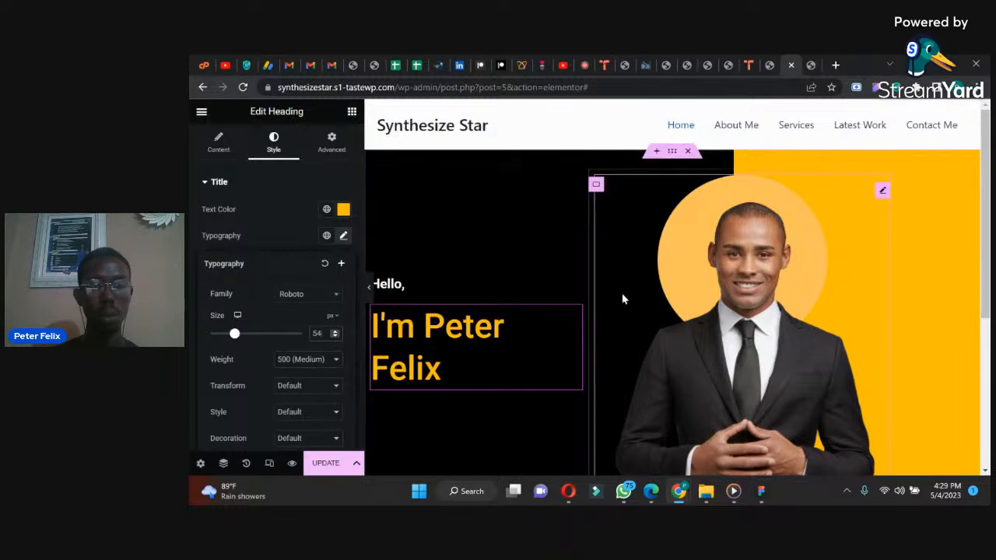
# Step: Widen the hero's text column slightly and set the outer hero container's boxed content width to 1100 px
pyautogui.moveTo(588, 296); pyautogui.dragTo(609, 301)
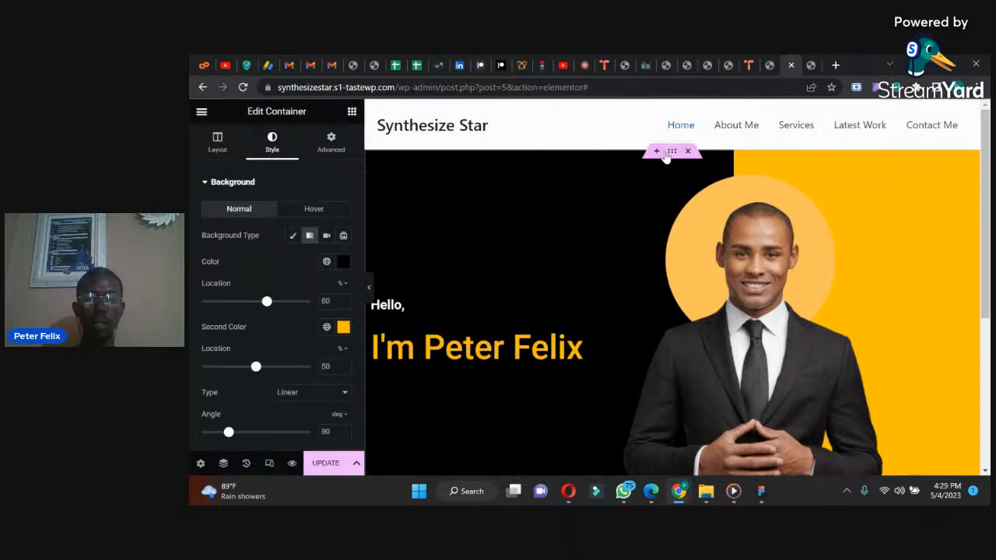
pyautogui.click(213, 141)
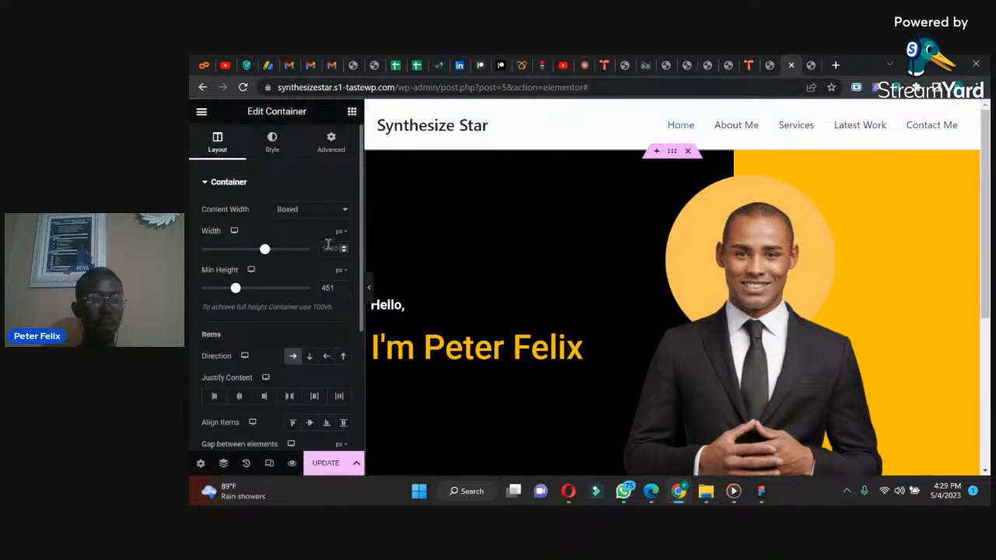
pyautogui.write('1')
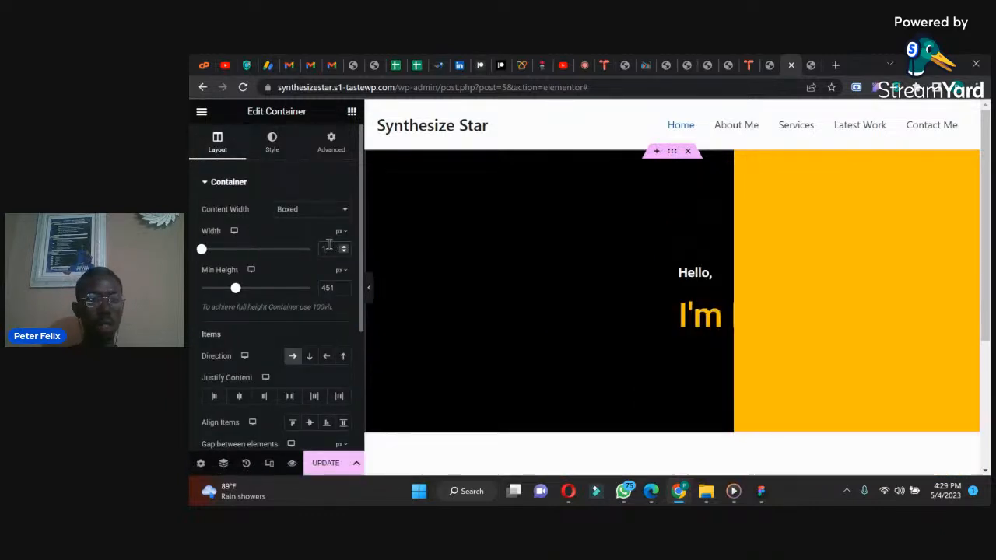
pyautogui.write('190')
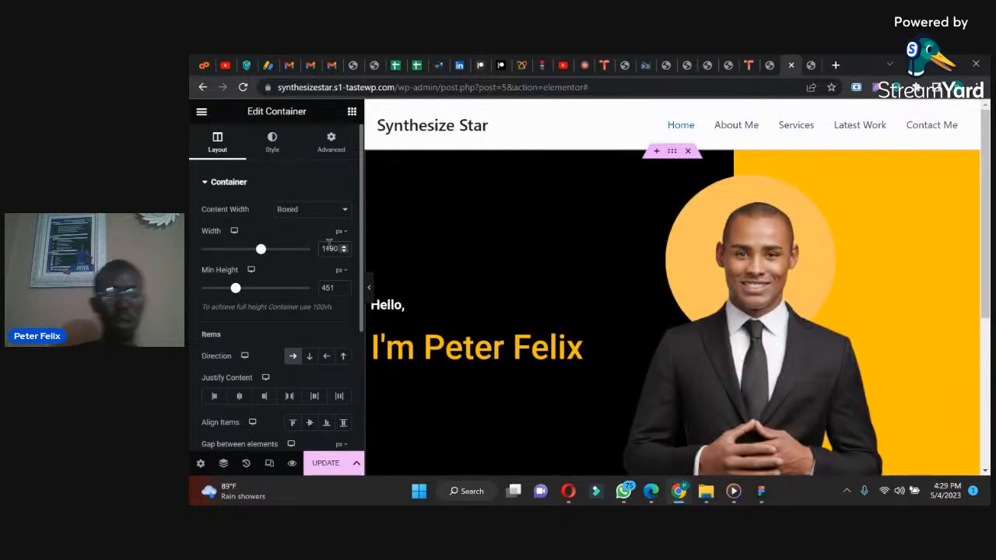
# Step: Update the page and reload the live site to check the hero section
pyautogui.click(313, 470)
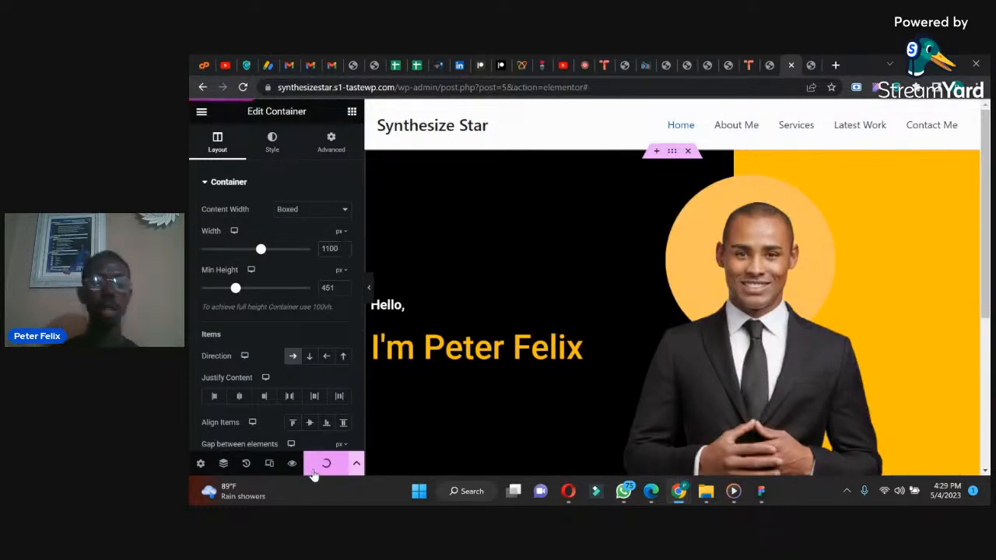
pyautogui.click(813, 62)
pyautogui.click(244, 89)
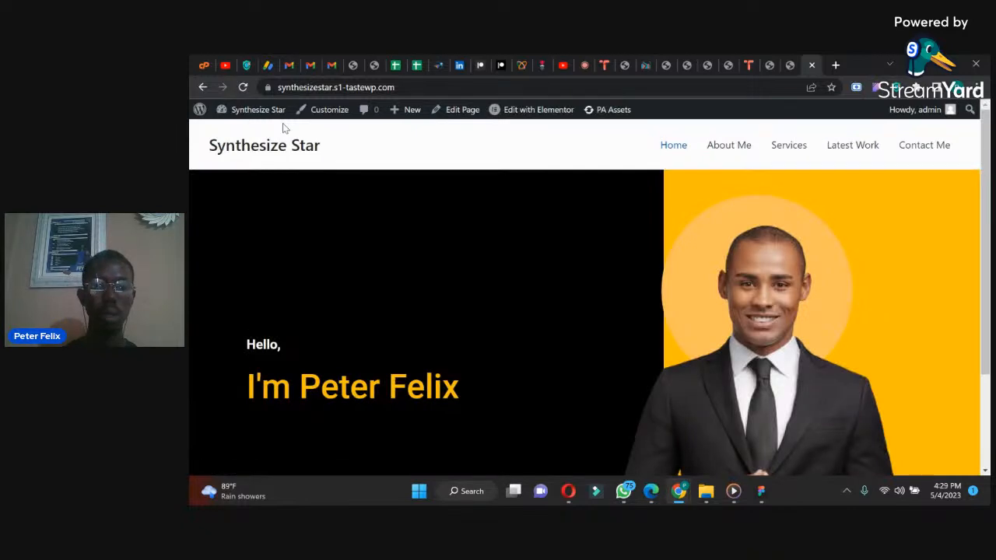
# Step: Narrow the hero's text column slightly to shift the portrait toward the text, and publish the update to the live site
pyautogui.moveTo(982, 155); pyautogui.dragTo(974, 229)
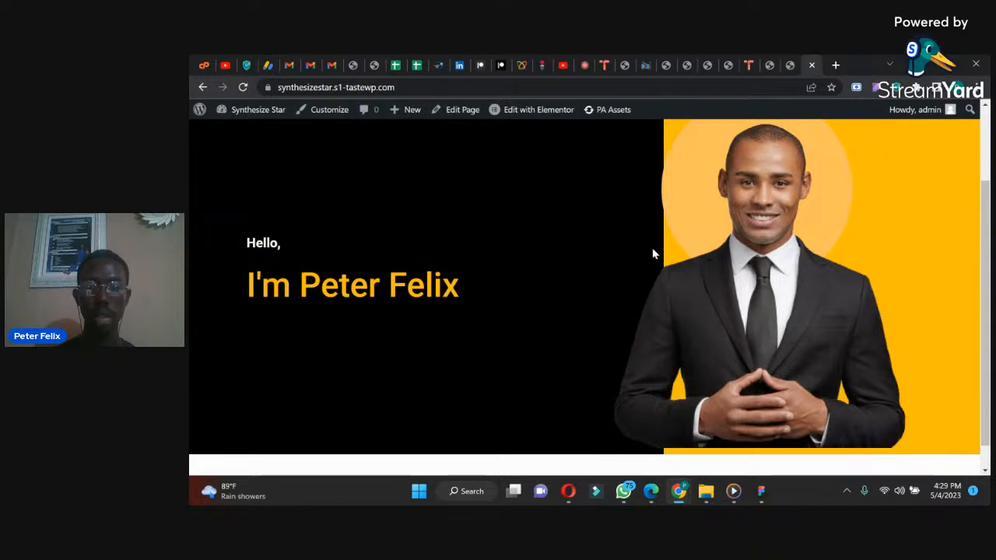
pyautogui.click(789, 64)
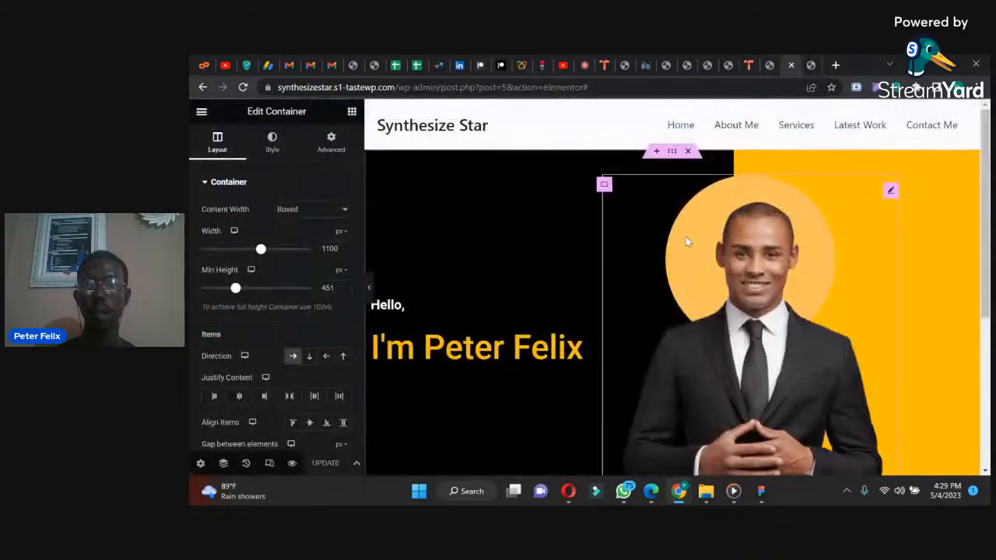
pyautogui.moveTo(593, 288); pyautogui.dragTo(583, 294)
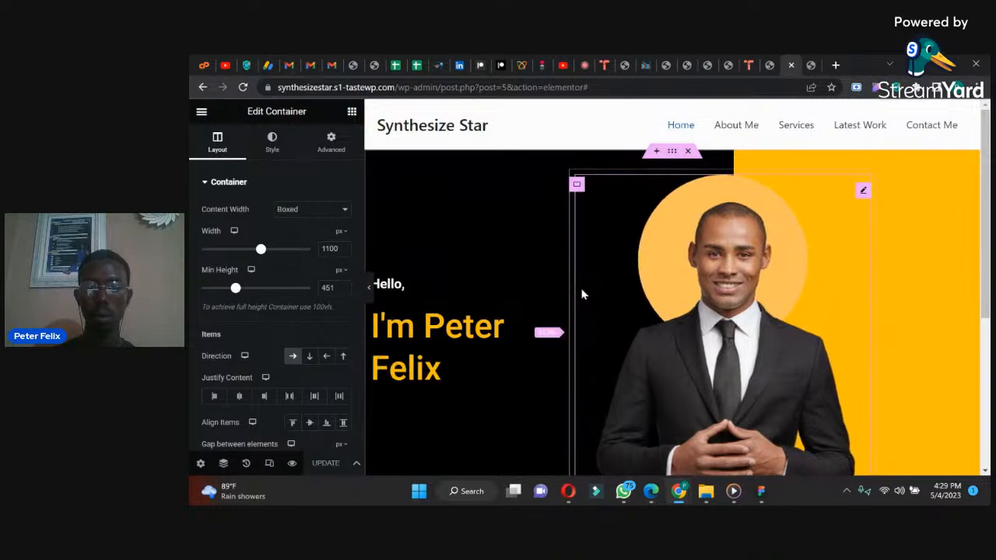
pyautogui.click(326, 463)
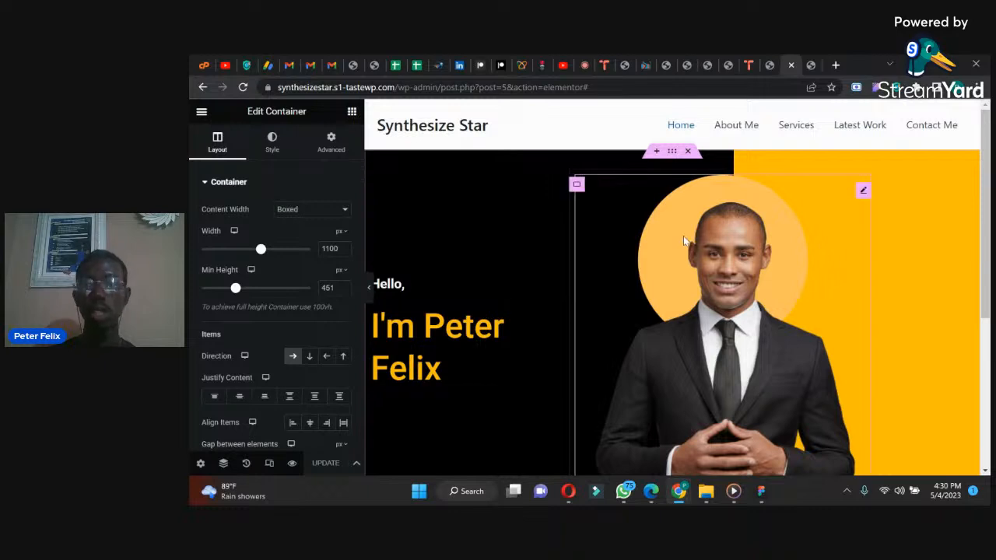
pyautogui.click(812, 64)
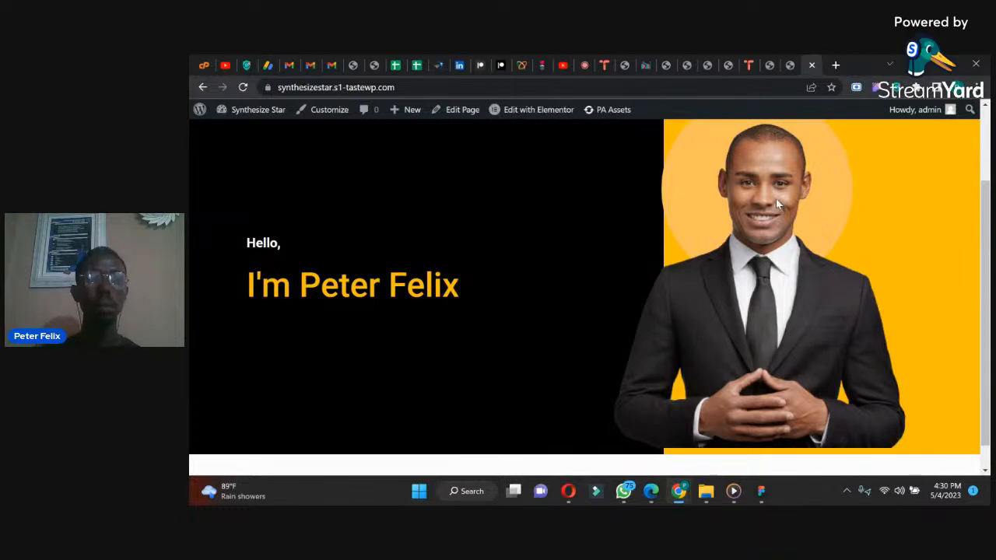
# Step: Left-align the portrait image in its container and update the page to check the live hero section
pyautogui.click(795, 64)
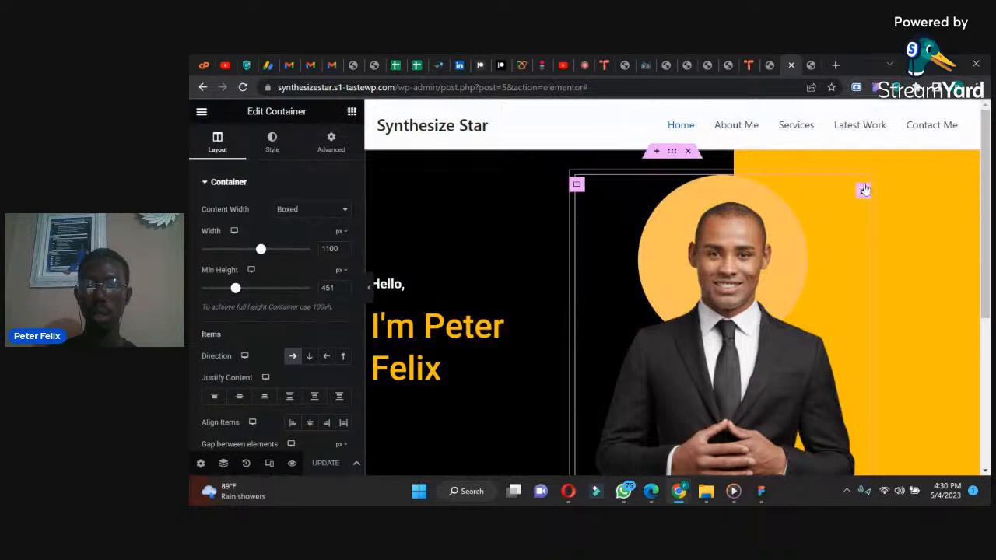
pyautogui.click(863, 189)
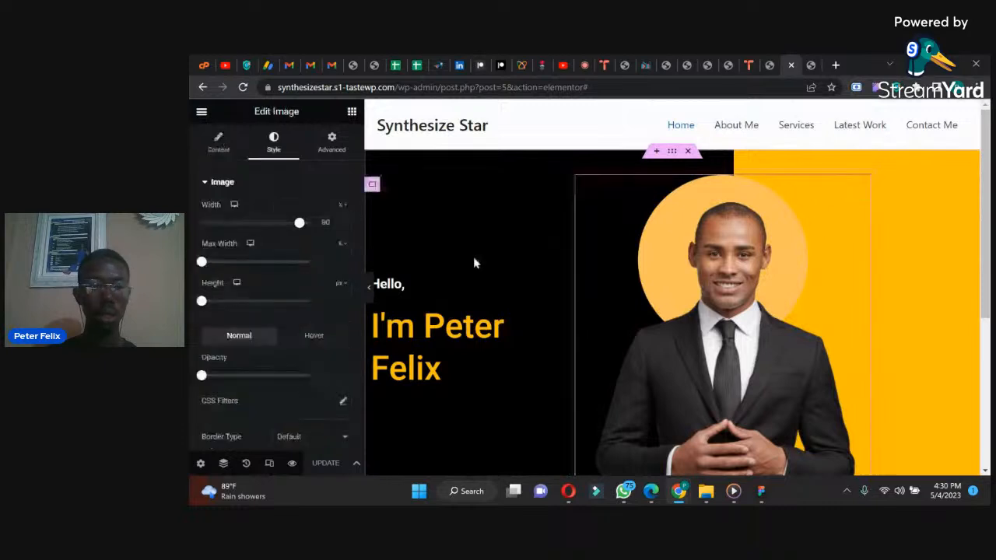
pyautogui.click(219, 145)
pyautogui.click(309, 323)
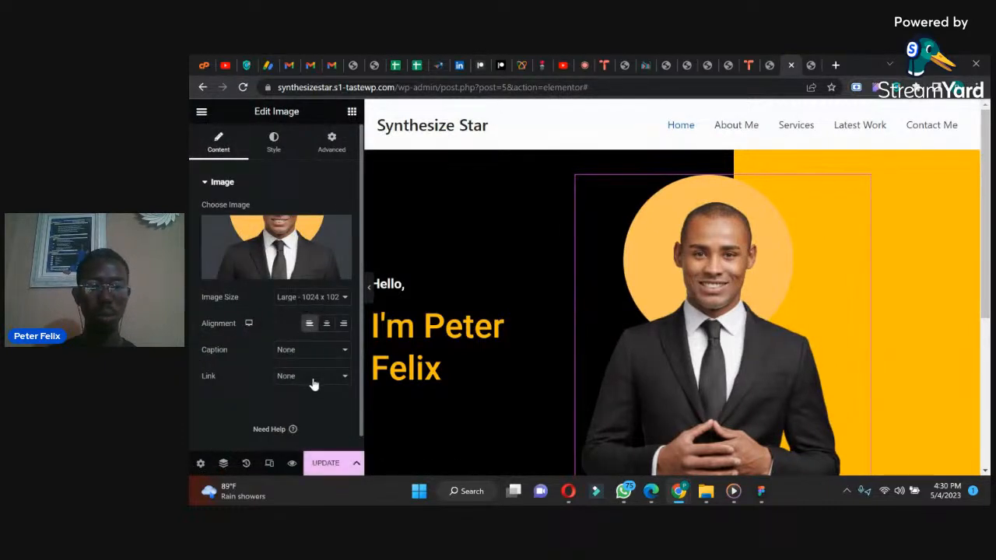
pyautogui.click(324, 463)
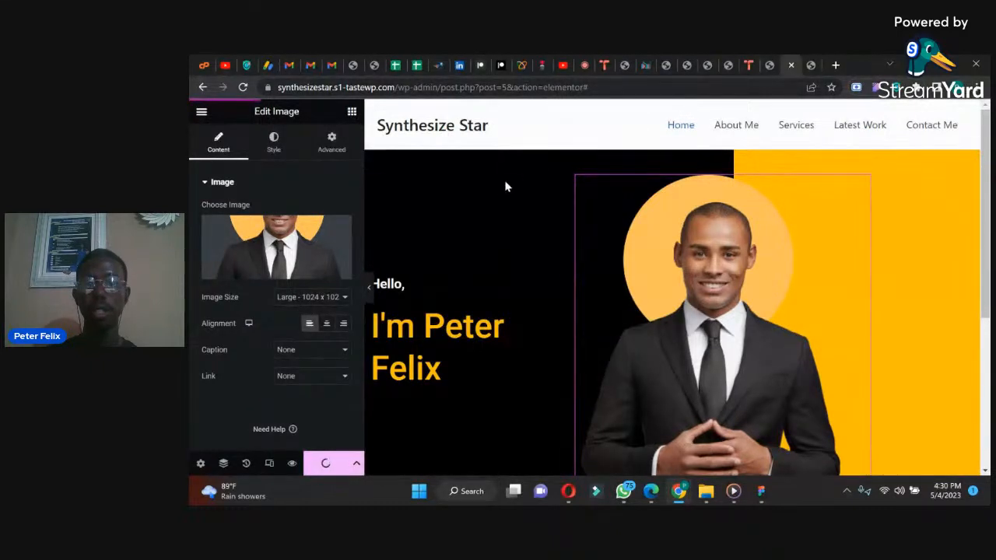
pyautogui.click(809, 62)
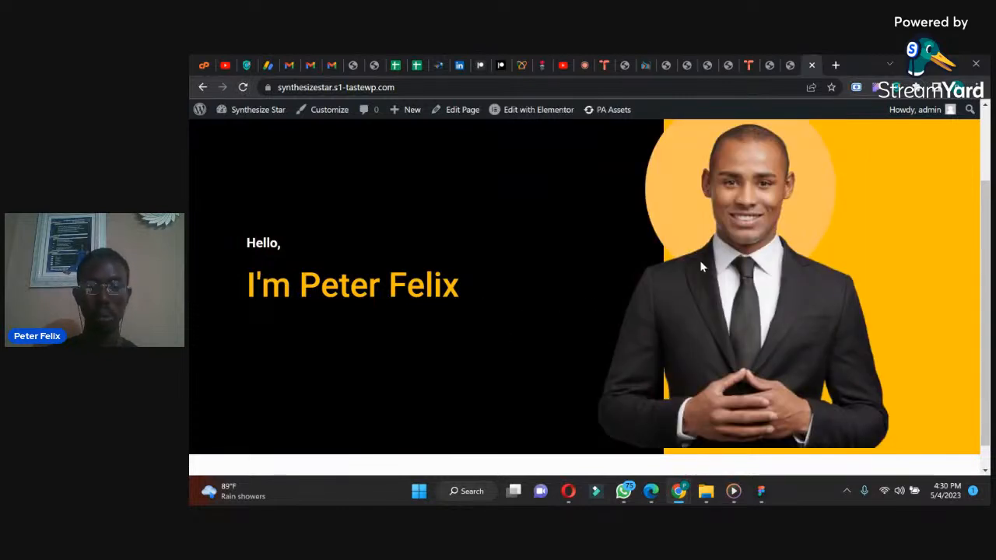
# Step: Narrow the hero's text column a little more, update the page and compare the live site with the reference design in WhatsApp
pyautogui.click(788, 63)
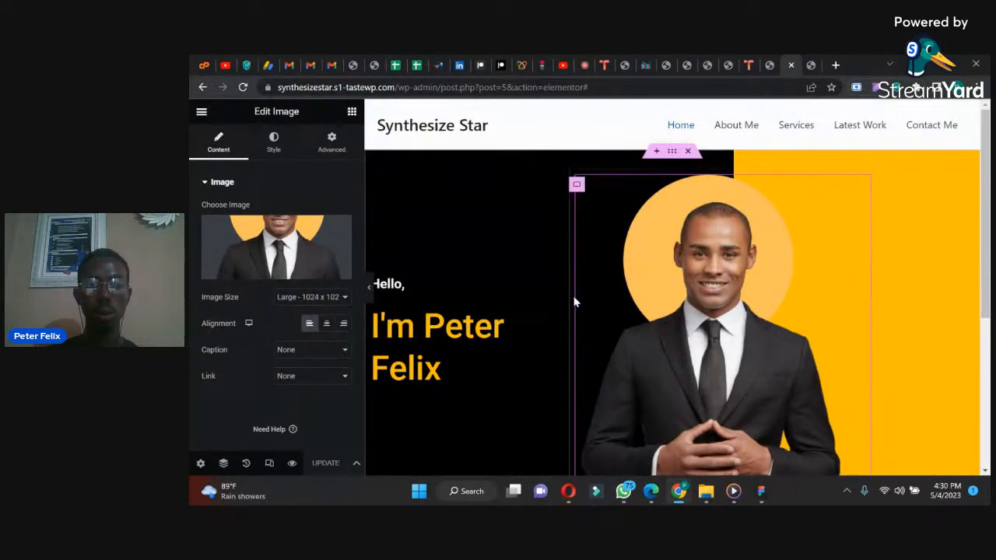
pyautogui.moveTo(568, 302); pyautogui.dragTo(555, 301)
pyautogui.click(325, 464)
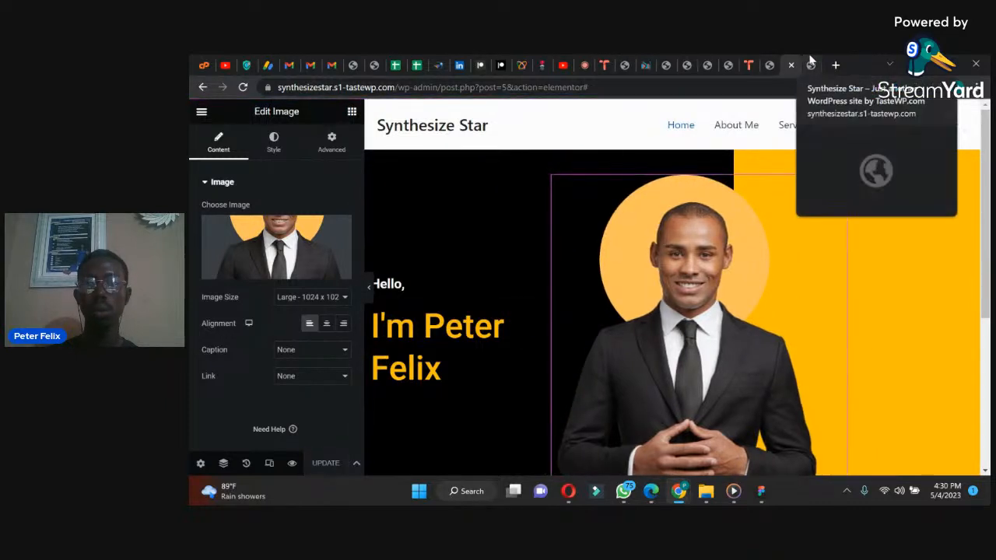
pyautogui.click(802, 64)
pyautogui.click(243, 87)
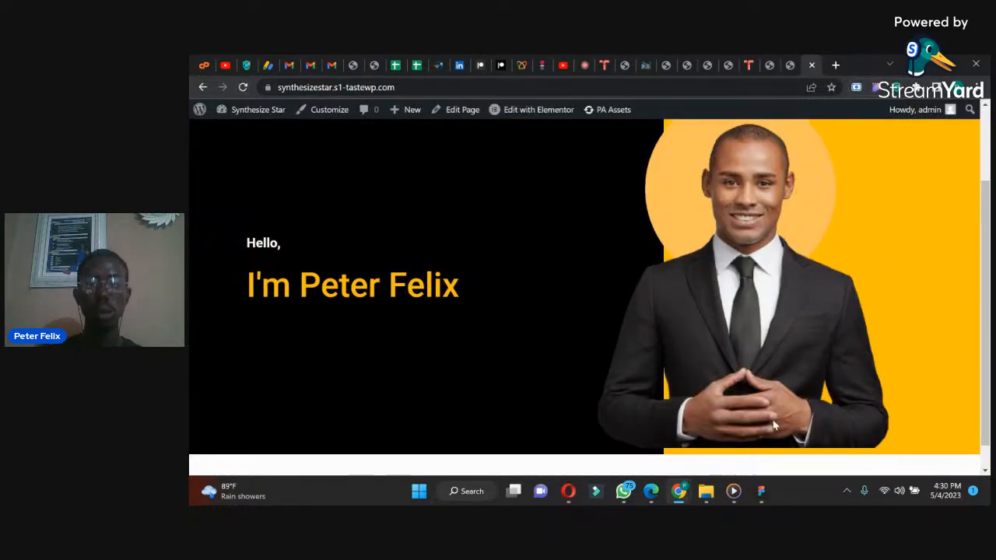
pyautogui.click(631, 490)
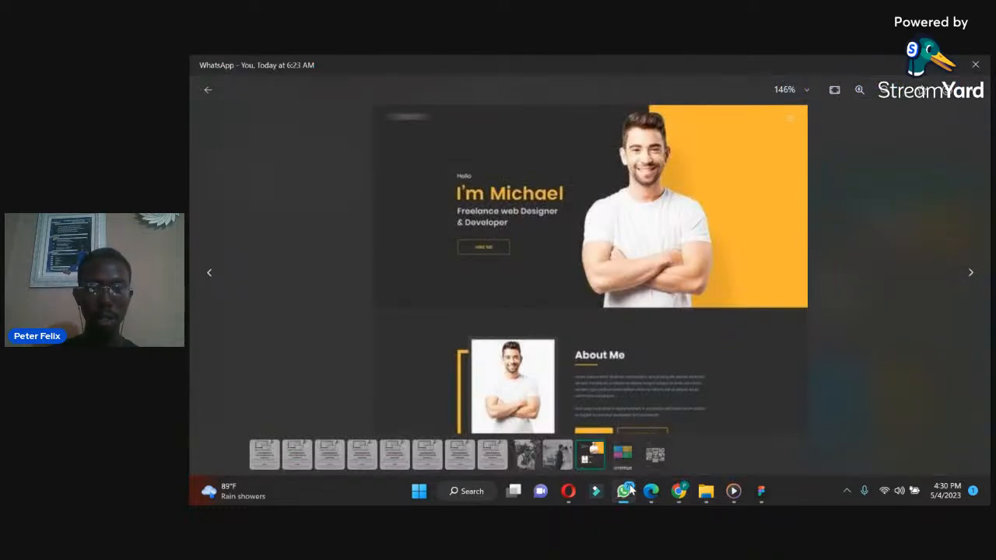
pyautogui.click(629, 490)
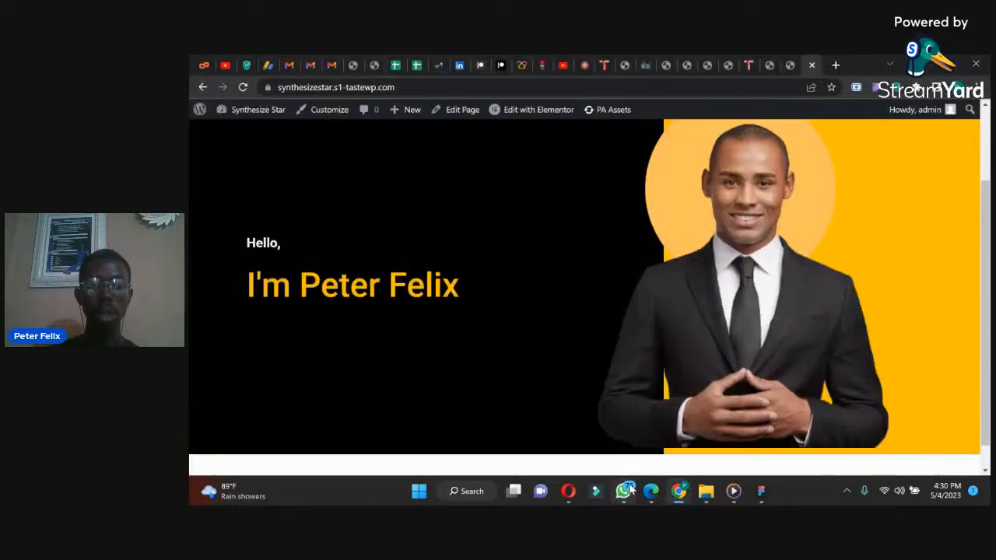
# Step: Add a heading widget below the name heading in the hero with the text "Freelance Web Designer & Developer"
pyautogui.click(778, 62)
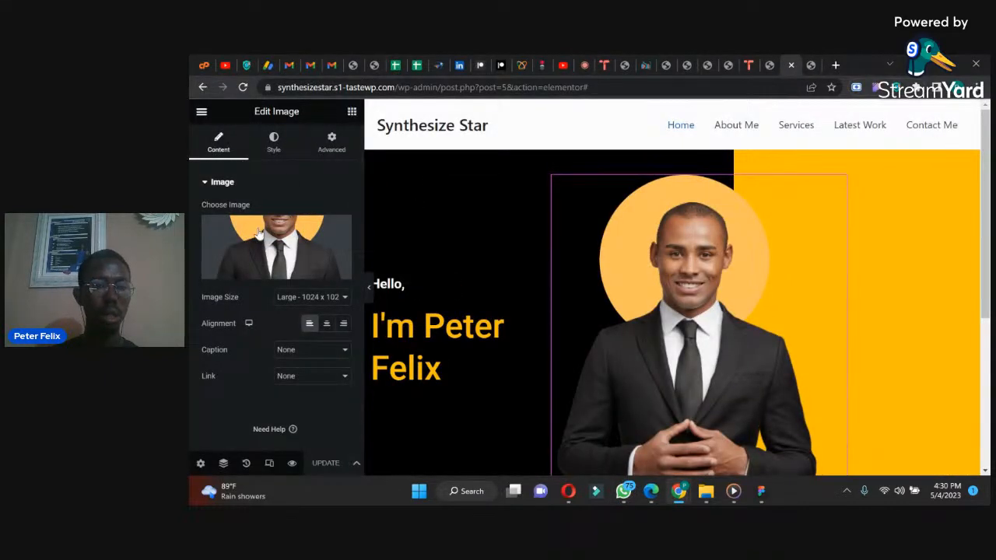
pyautogui.click(351, 111)
pyautogui.moveTo(236, 354); pyautogui.dragTo(408, 387)
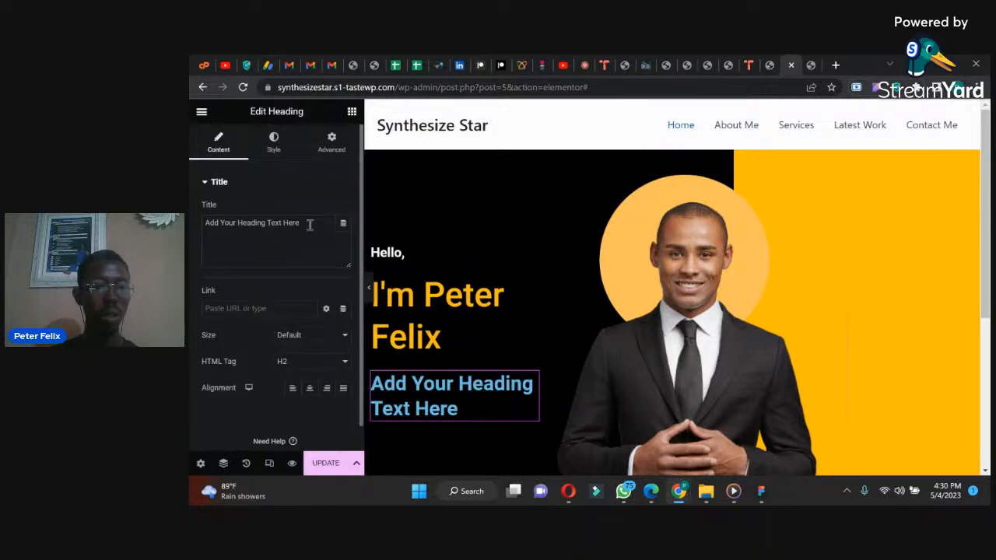
pyautogui.moveTo(310, 226); pyautogui.dragTo(191, 226)
pyautogui.write('Free')
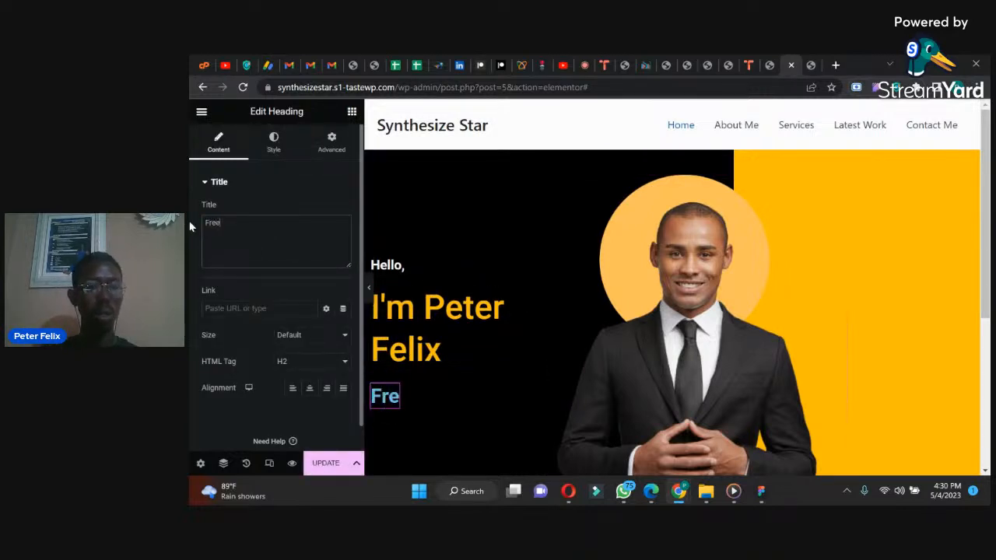
pyautogui.write('lande W')
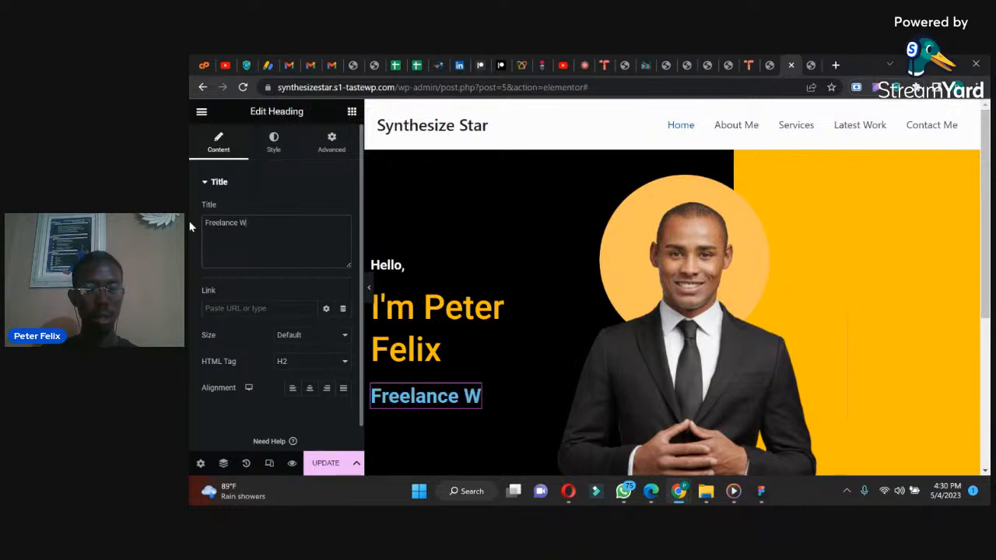
pyautogui.write('eb Design')
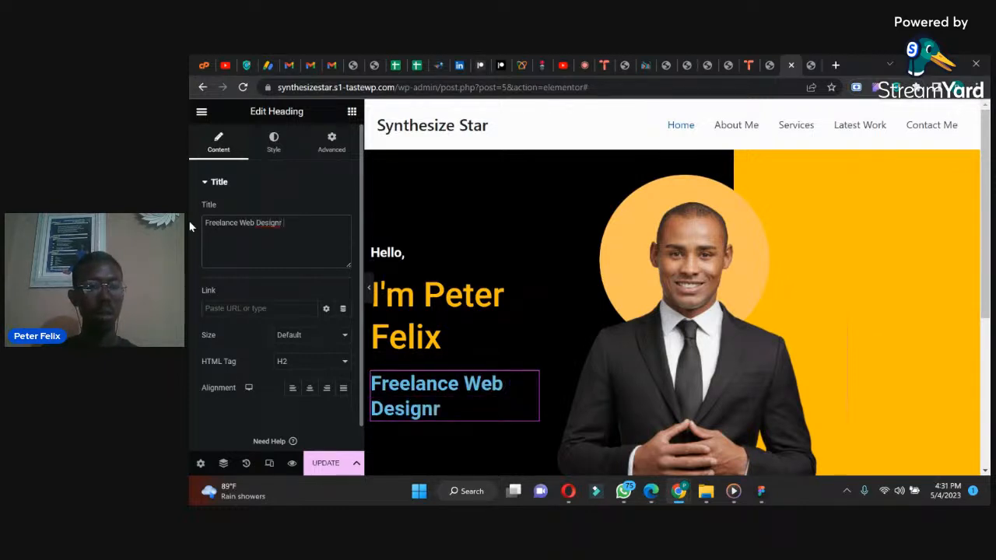
pyautogui.write('er &')
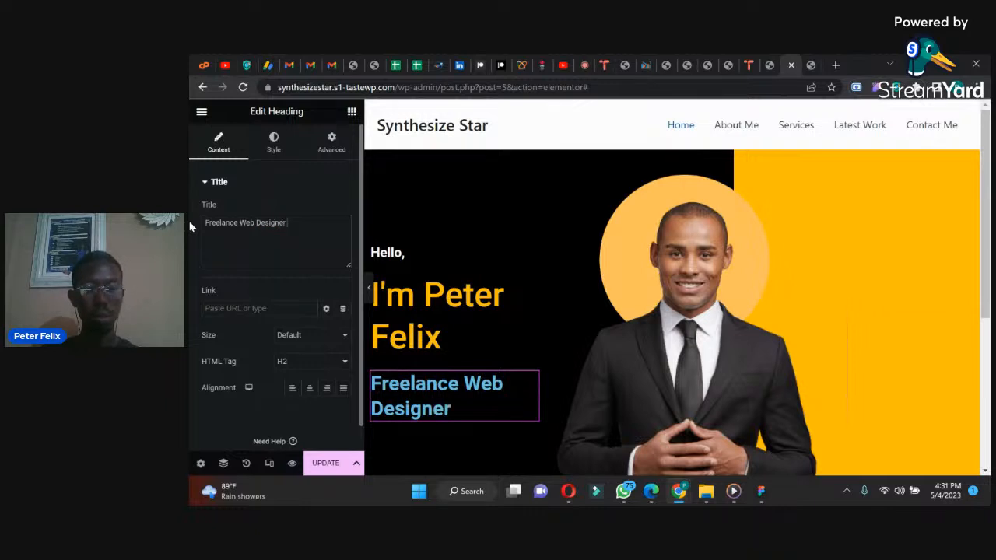
pyautogui.write(' D')
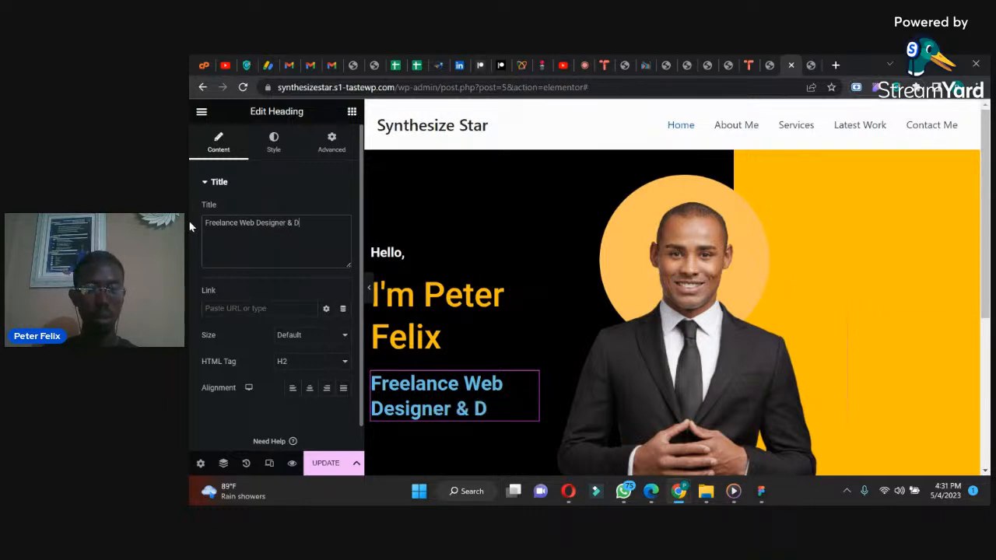
pyautogui.write('eveloper')
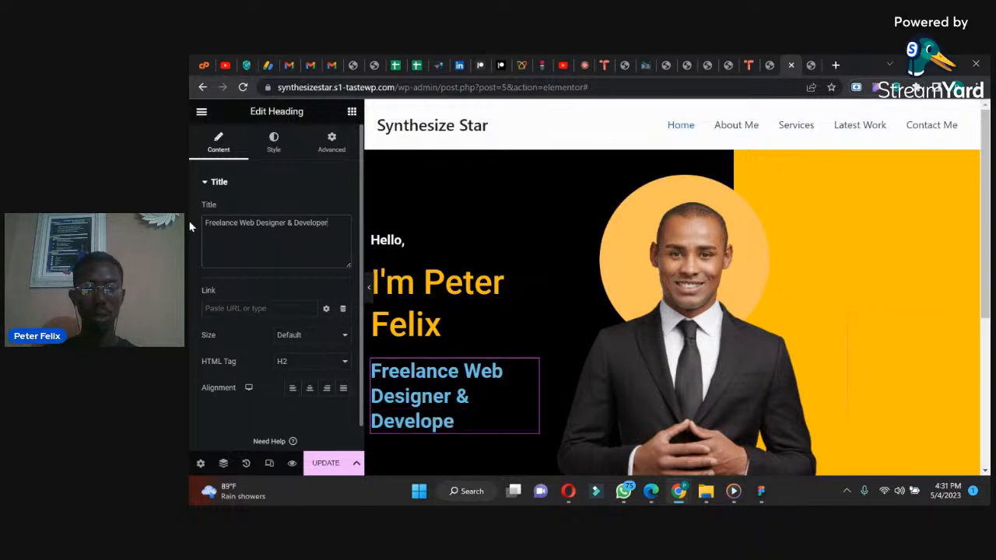
# Step: Set the "Freelance Web Designer & Developer" heading's text color to white (#FFFFFF) and its font size to 20 px
pyautogui.click(273, 142)
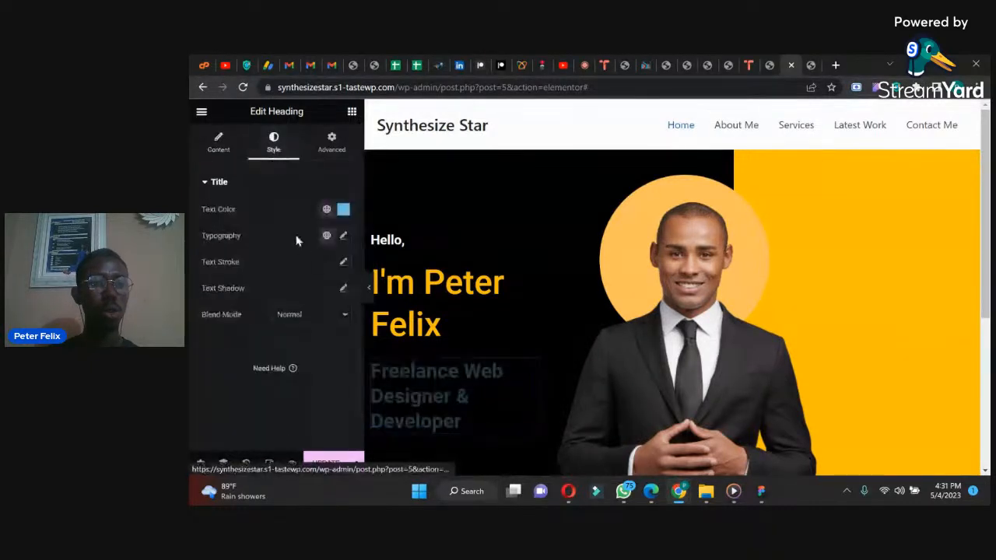
pyautogui.click(343, 210)
pyautogui.click(287, 258)
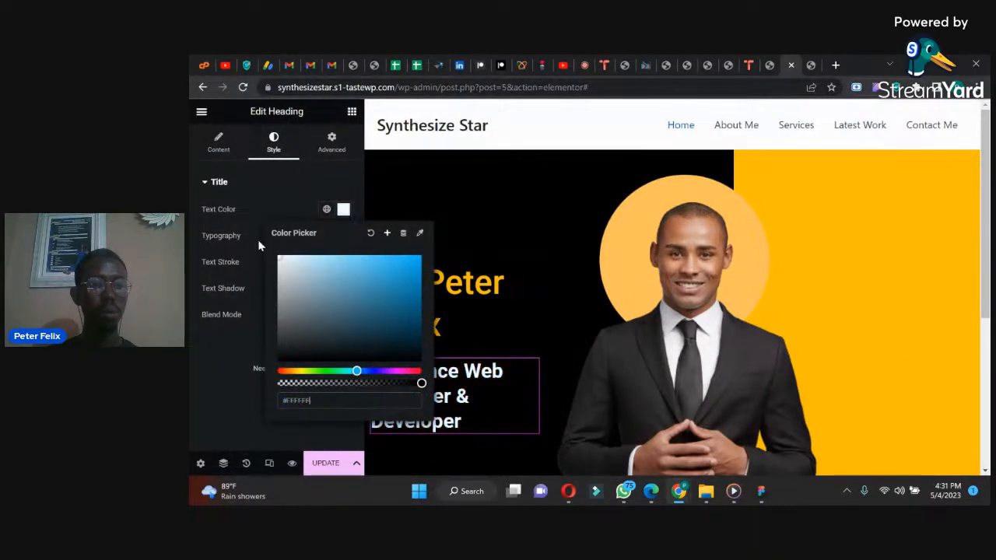
pyautogui.click(250, 239)
pyautogui.click(341, 238)
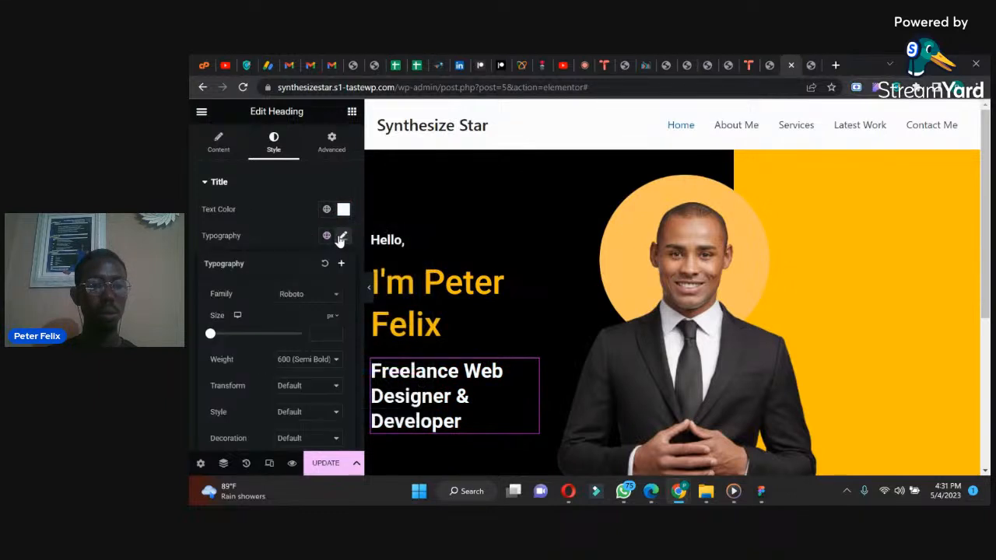
pyautogui.click(318, 332)
pyautogui.write('28')
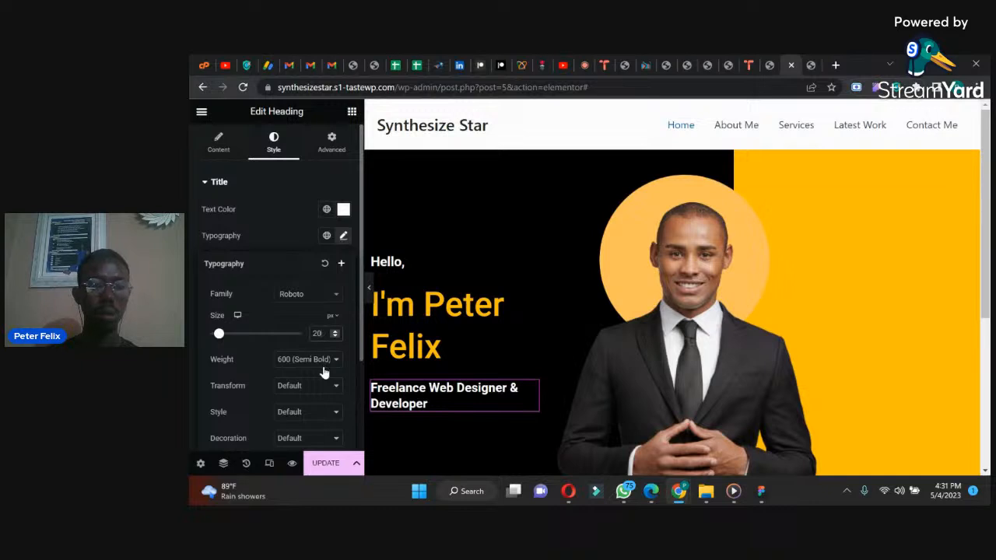
# Step: Update the page and compare the job title heading on the reloaded live site with the reference design in WhatsApp
pyautogui.click(327, 465)
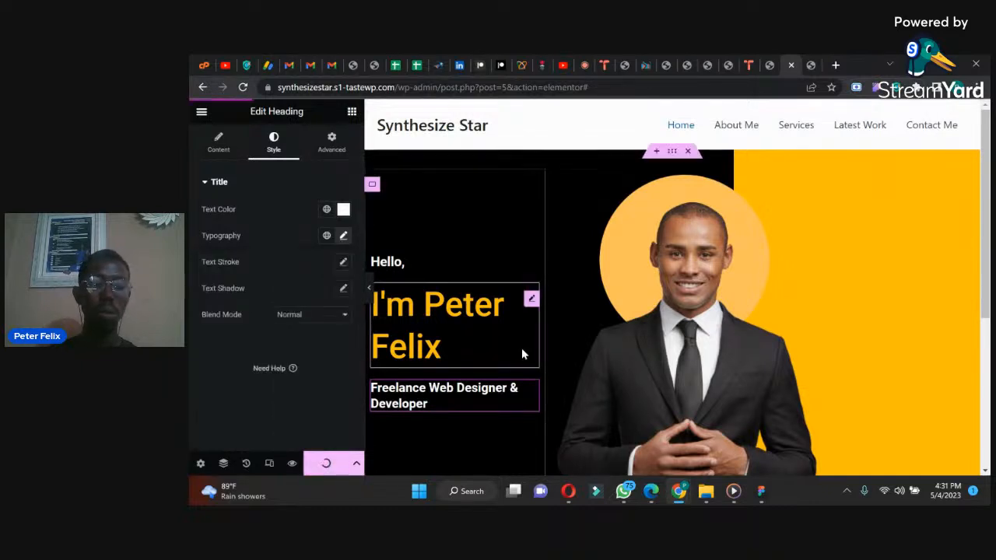
pyautogui.click(811, 65)
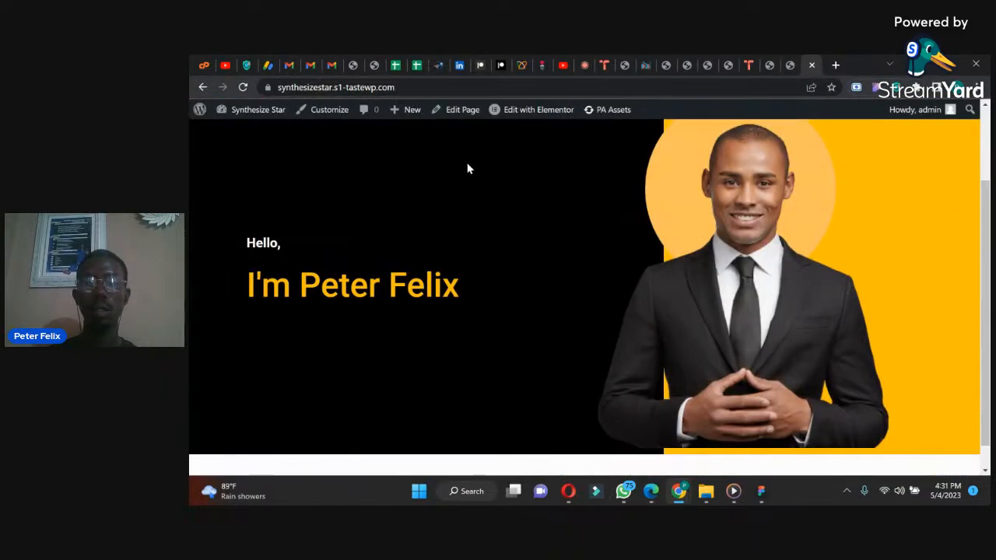
pyautogui.click(241, 110)
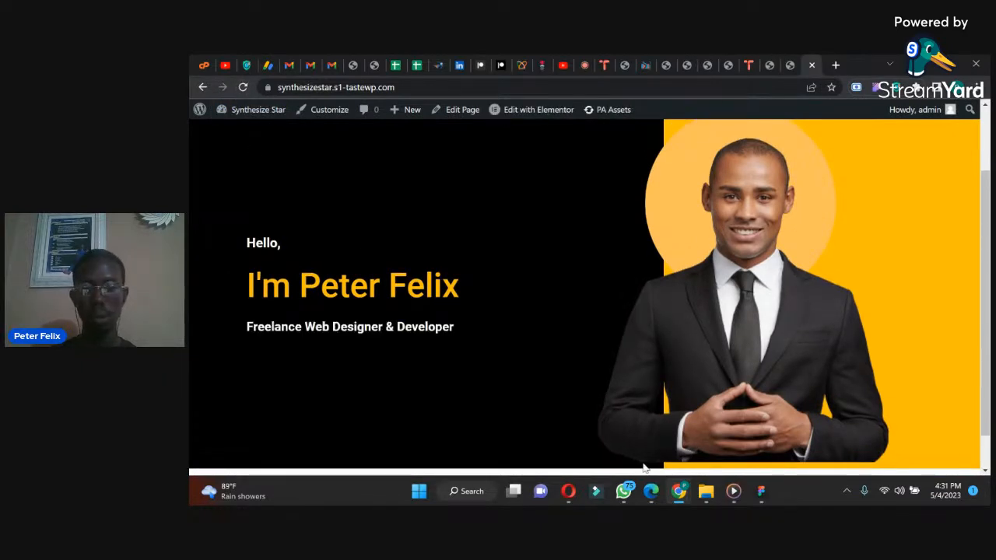
pyautogui.click(624, 490)
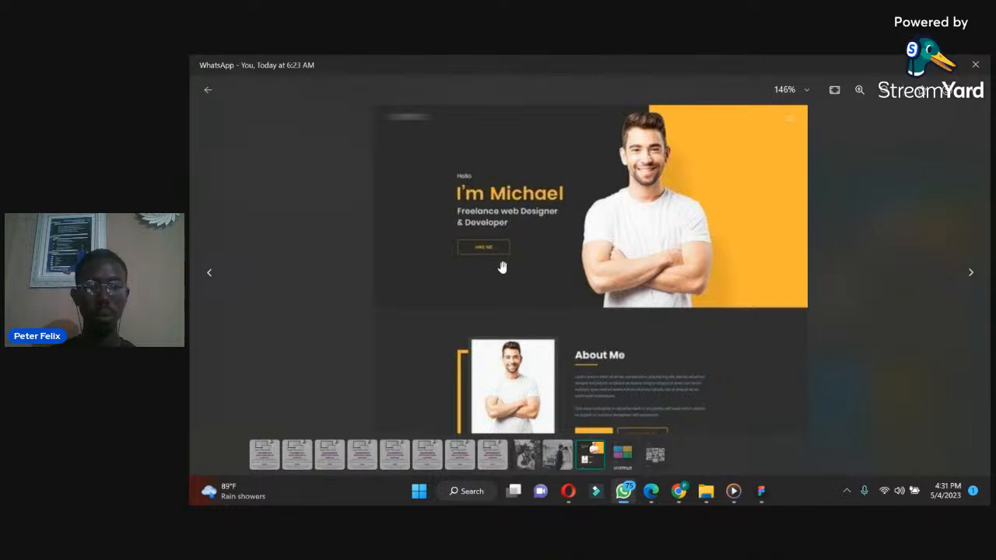
pyautogui.click(623, 490)
# Step: Narrow the hero's text column so the job title wraps before "& Developer", and update the page
pyautogui.click(790, 65)
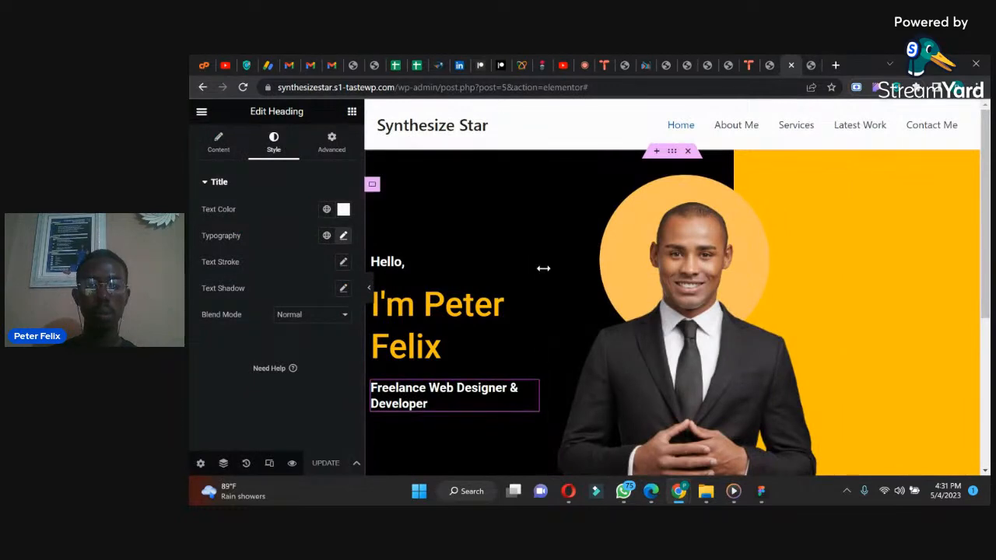
pyautogui.moveTo(543, 267); pyautogui.dragTo(526, 267)
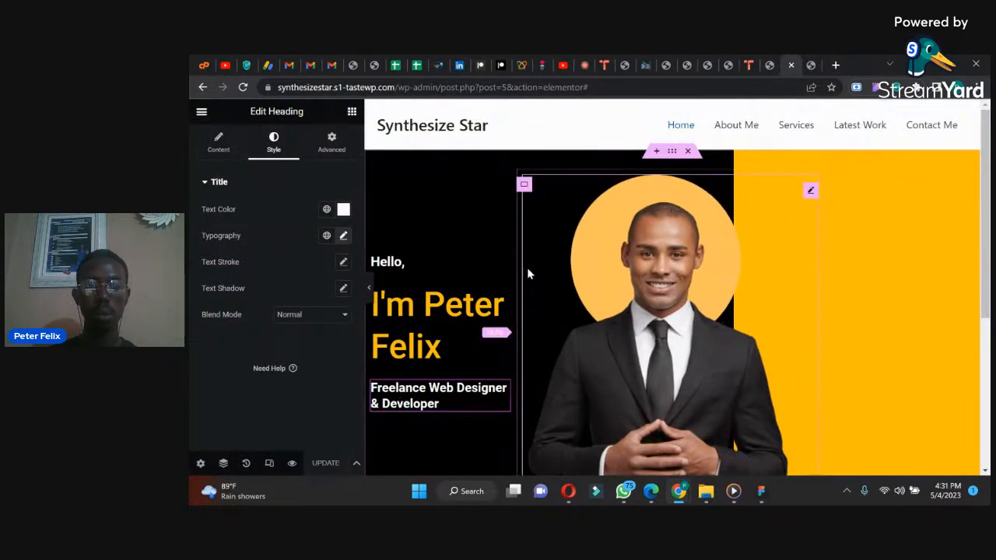
pyautogui.click(325, 464)
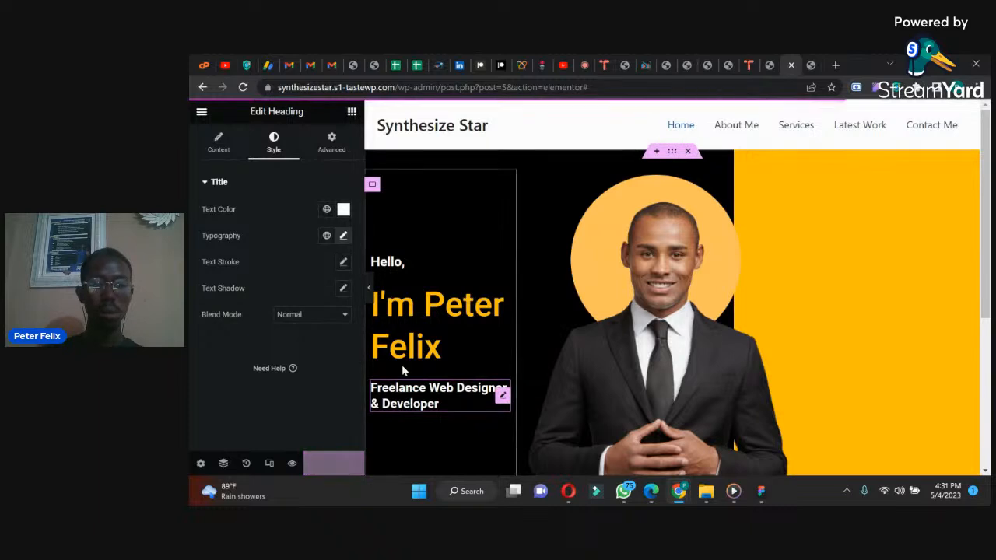
# Step: Set the hero text container's width to 36% and update the page
pyautogui.click(372, 186)
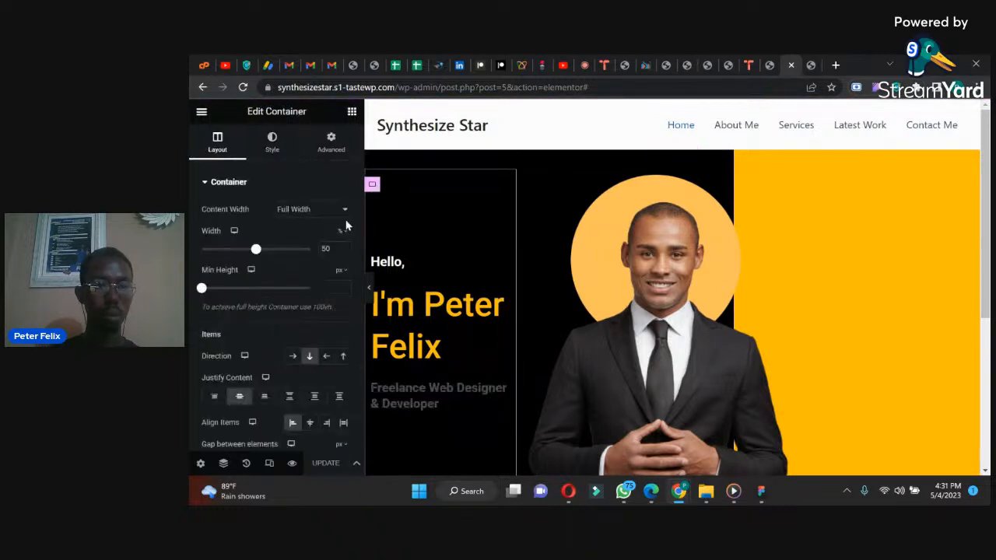
pyautogui.moveTo(256, 253); pyautogui.dragTo(240, 259)
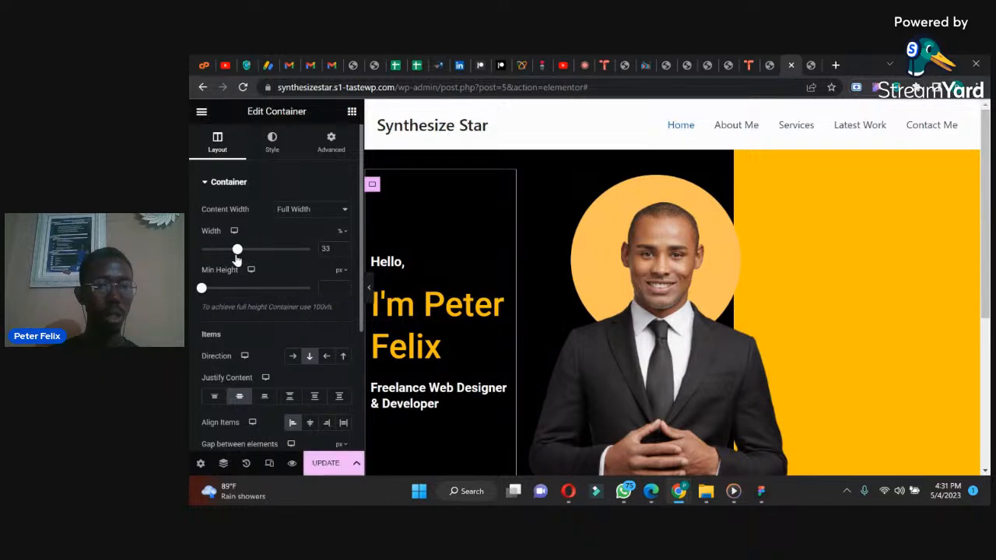
pyautogui.click(325, 463)
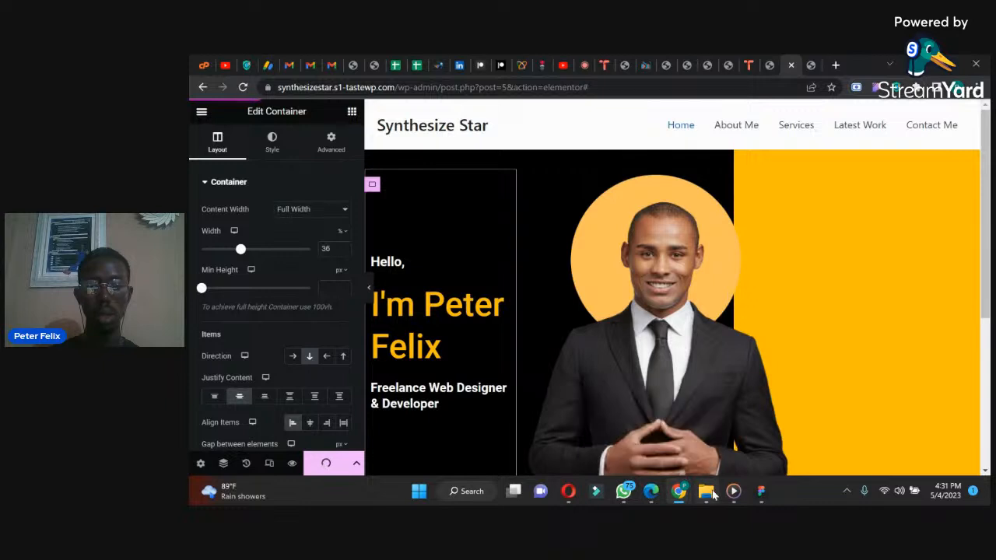
# Step: Reload the live site and compare the hero's text and portrait placement with the reference design in WhatsApp
pyautogui.moveTo(679, 491)
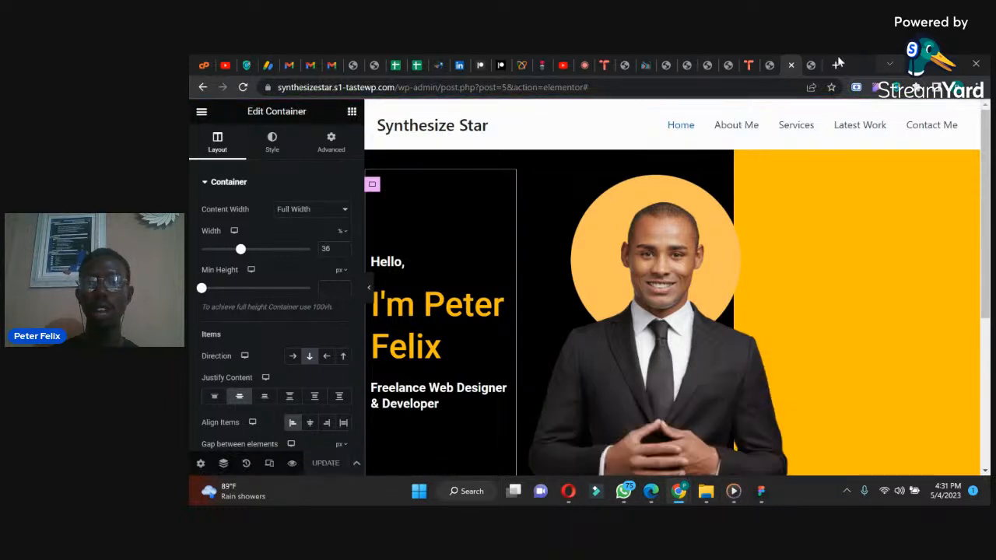
pyautogui.click(813, 62)
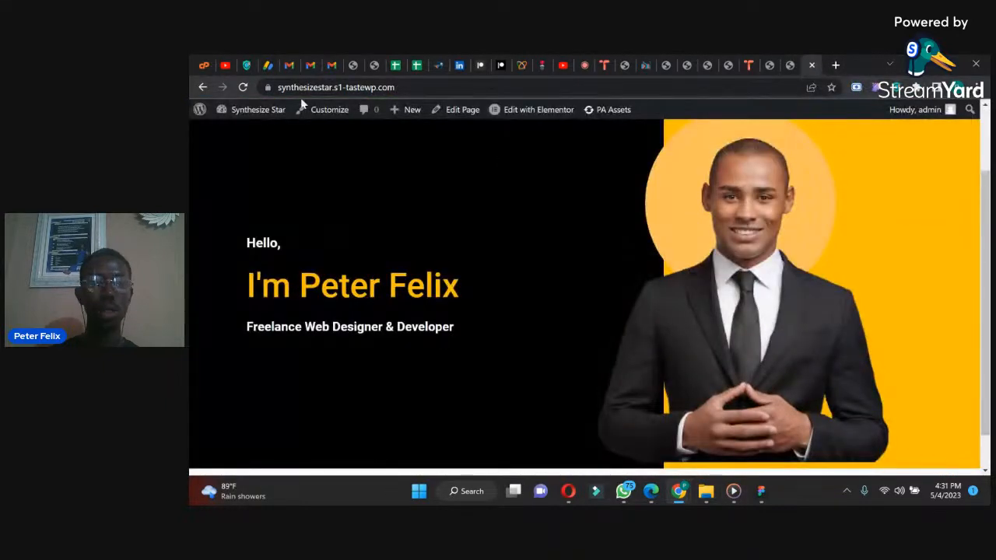
pyautogui.click(243, 88)
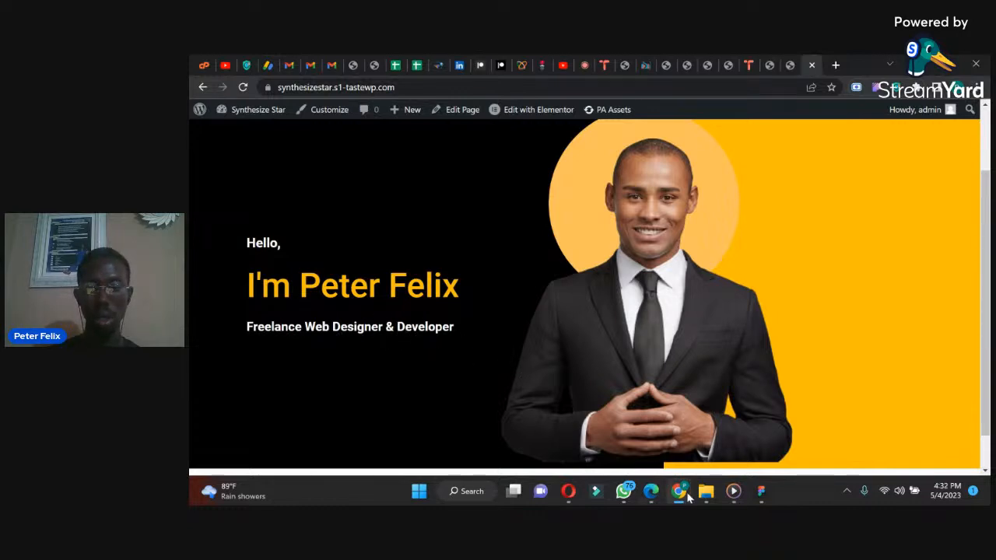
pyautogui.moveTo(688, 496)
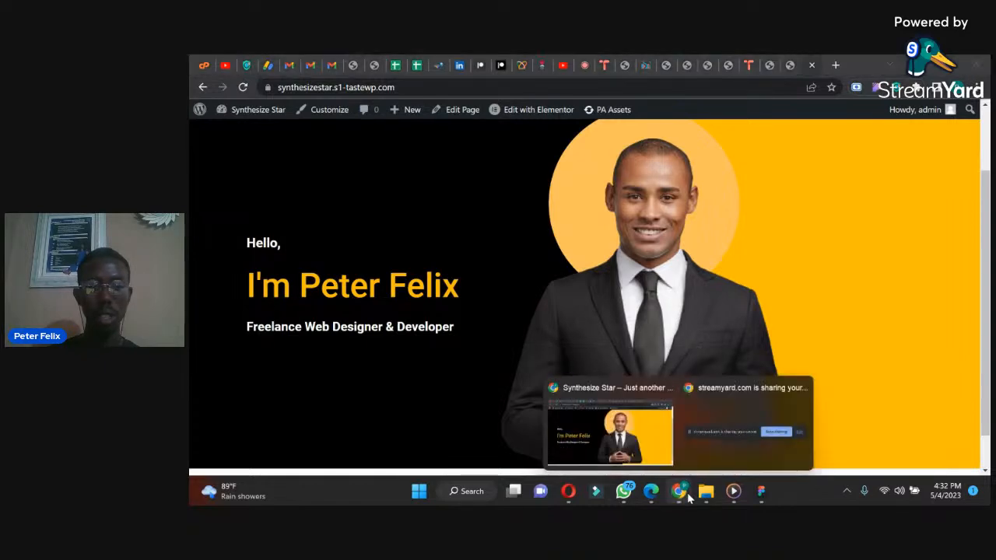
pyautogui.click(623, 491)
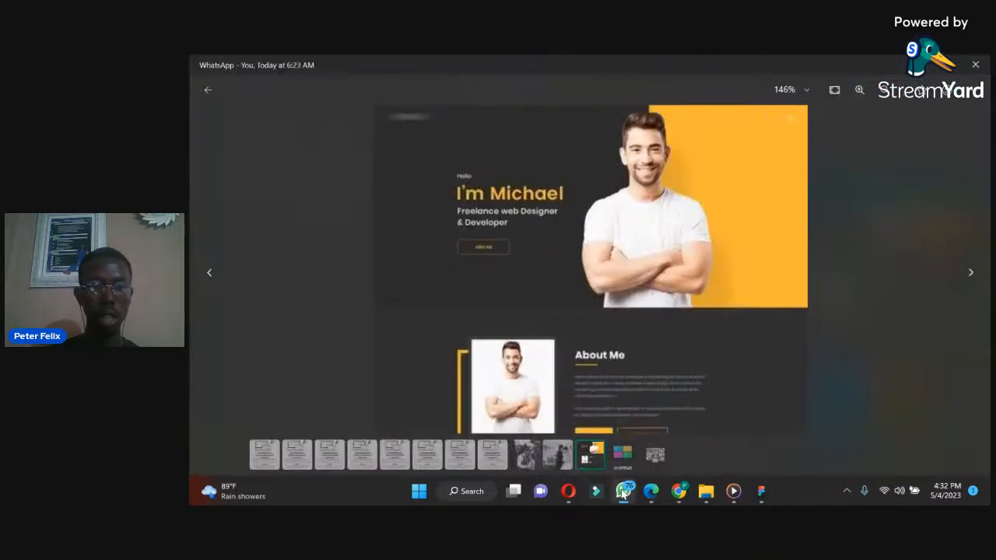
pyautogui.click(623, 491)
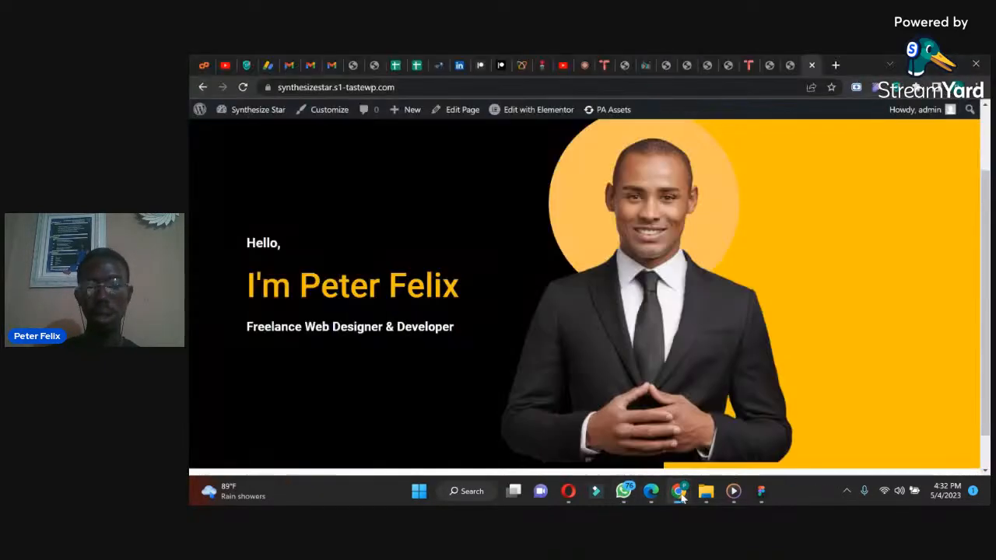
pyautogui.moveTo(680, 496)
pyautogui.click(643, 444)
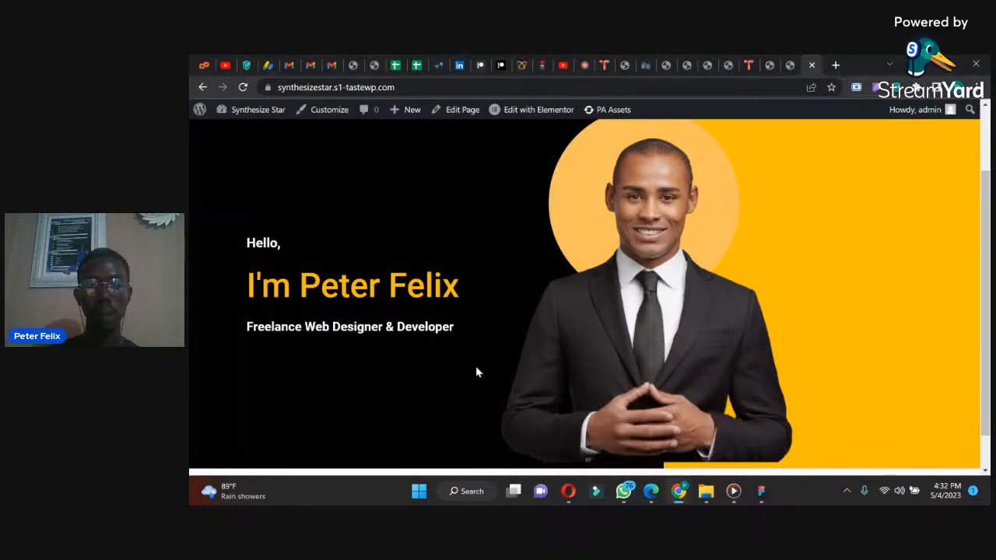
# Step: Set the "Freelance Web Designer & Developer" heading's font size to 22 px and update the page
pyautogui.click(794, 62)
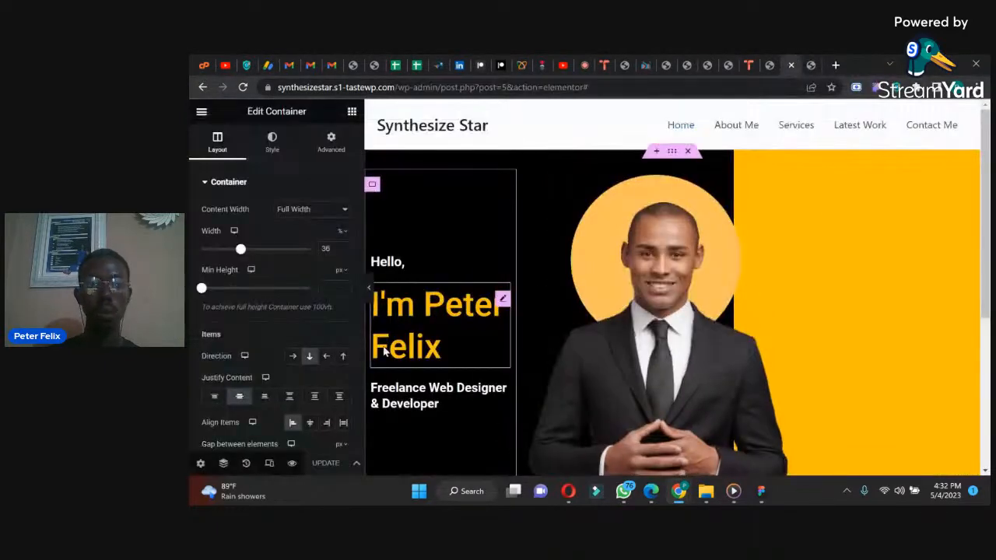
pyautogui.click(391, 396)
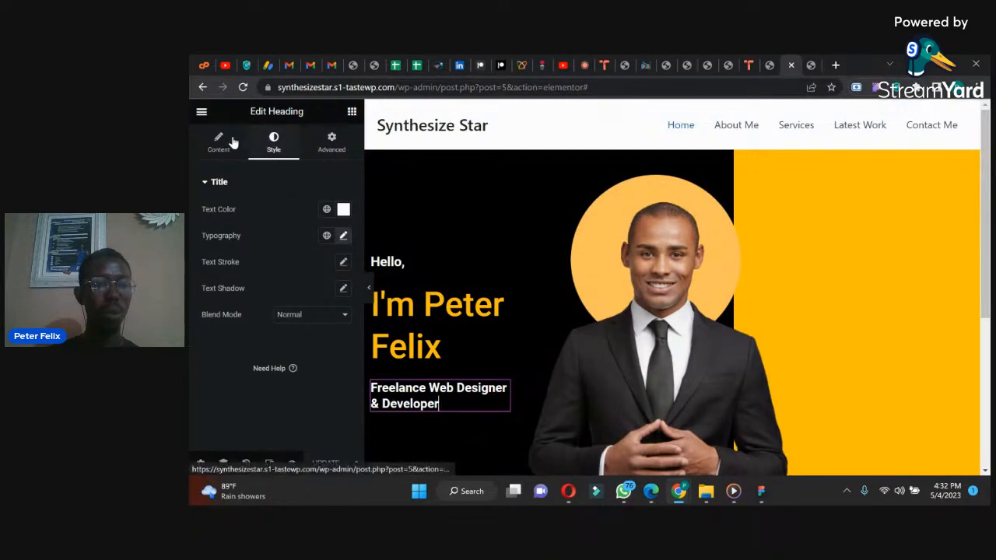
pyautogui.click(343, 234)
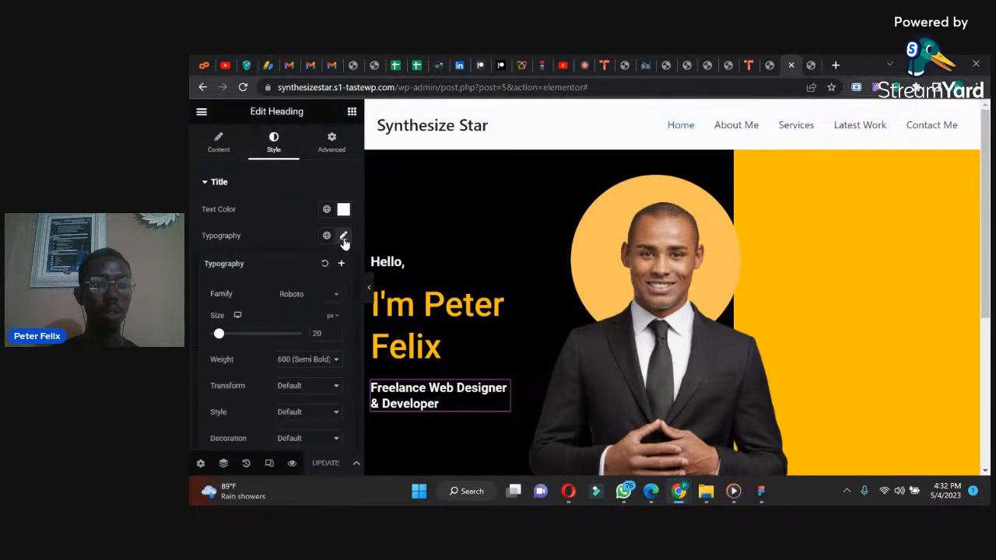
pyautogui.click(334, 332)
pyautogui.click(335, 331)
pyautogui.click(326, 464)
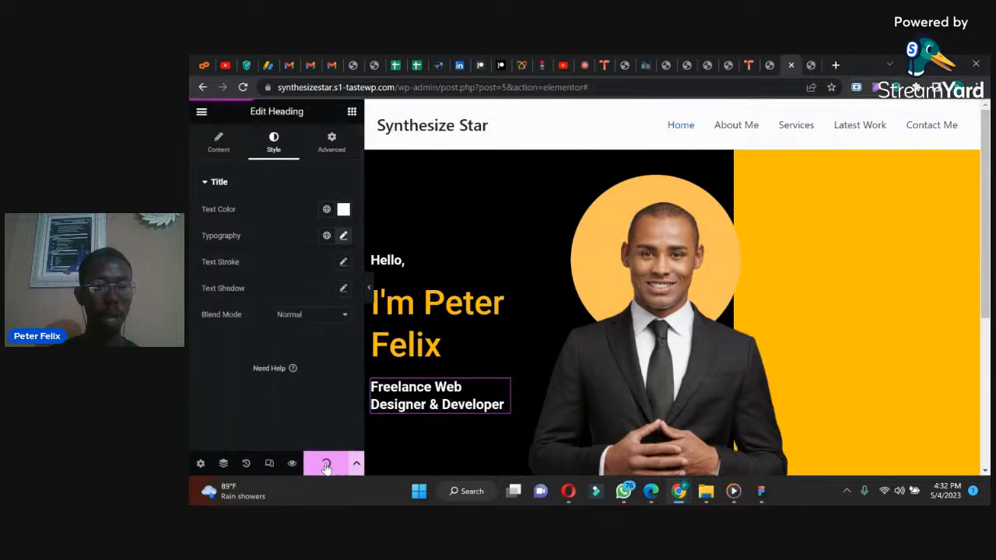
# Step: Compare the size and line wrapping of the job title on the live site with the reference design in WhatsApp
pyautogui.click(810, 64)
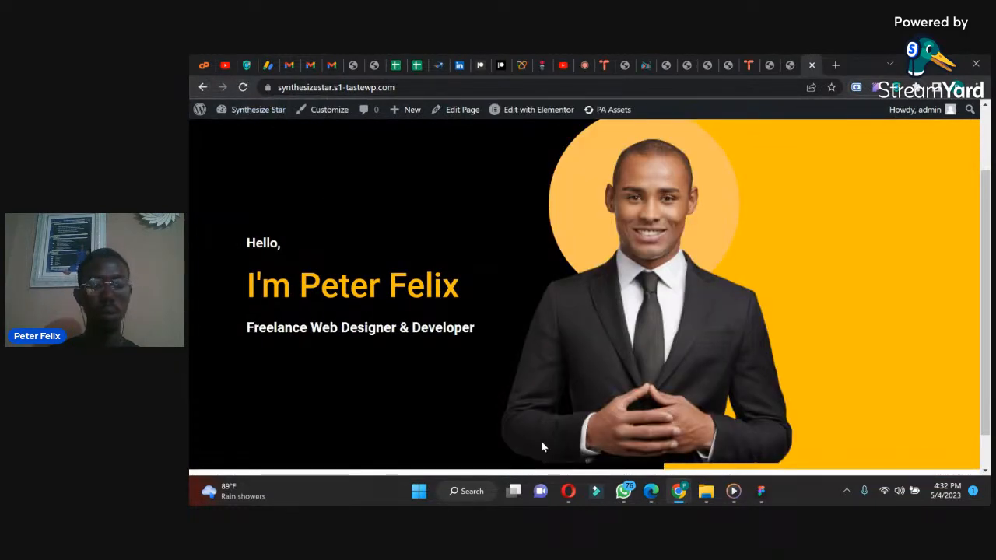
pyautogui.moveTo(732, 493)
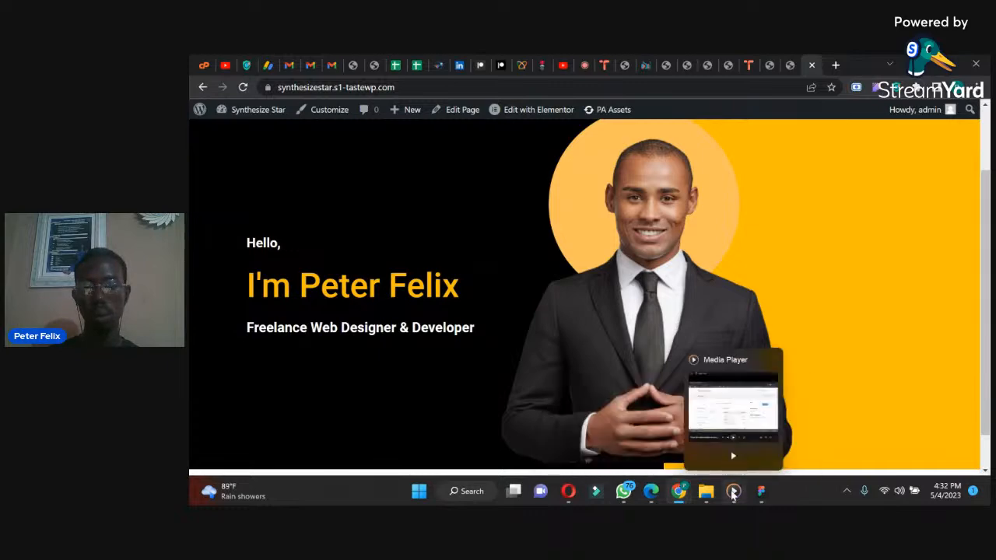
pyautogui.click(651, 493)
pyautogui.click(679, 491)
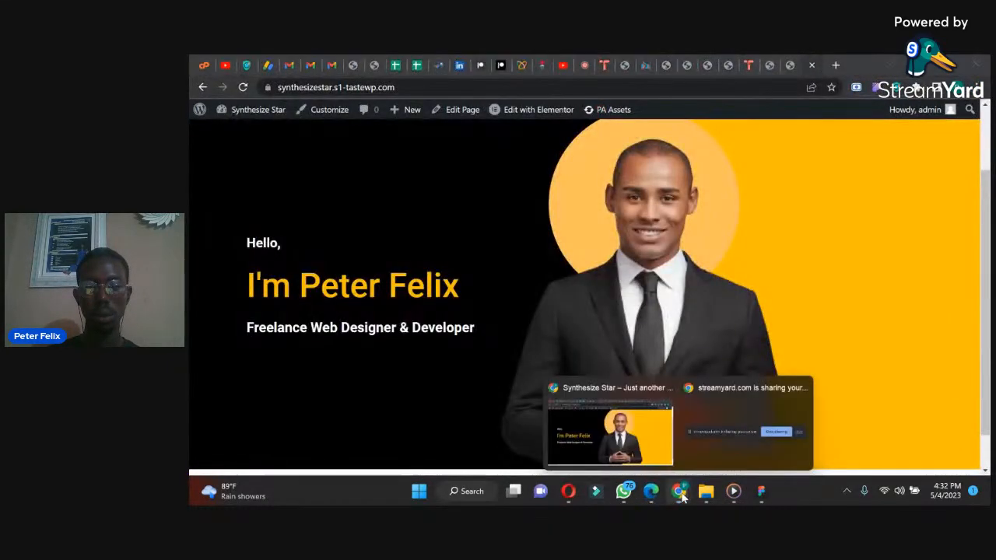
pyautogui.click(630, 497)
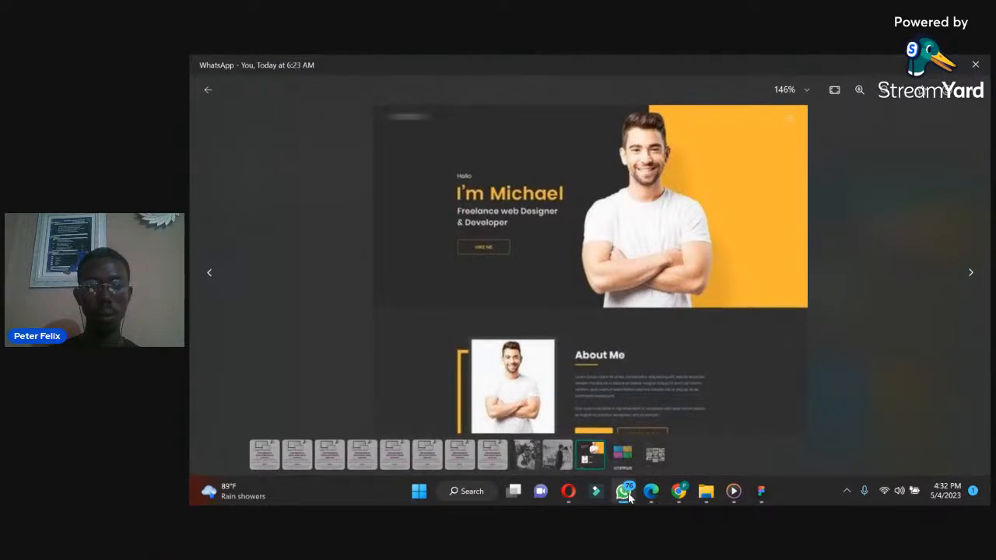
pyautogui.click(627, 493)
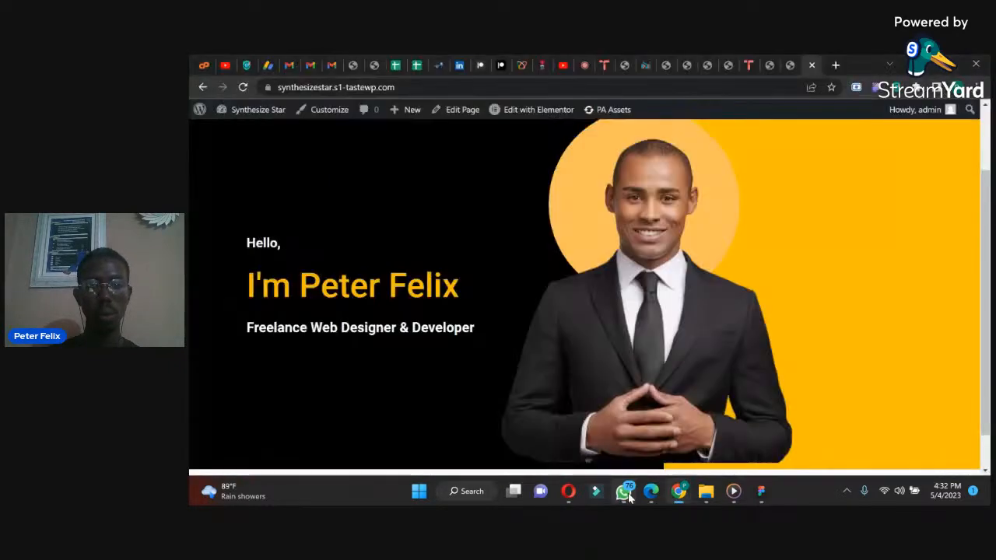
pyautogui.click(627, 492)
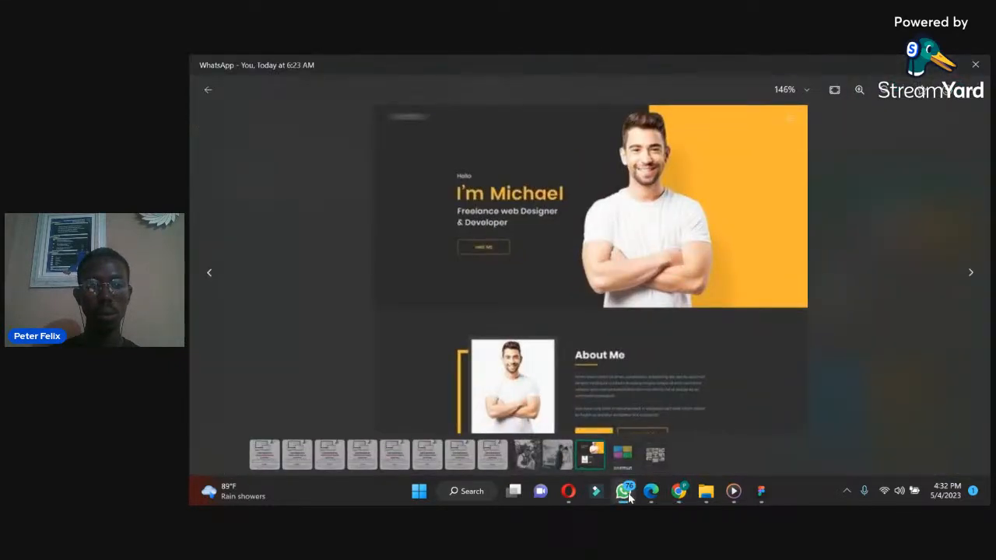
pyautogui.click(628, 496)
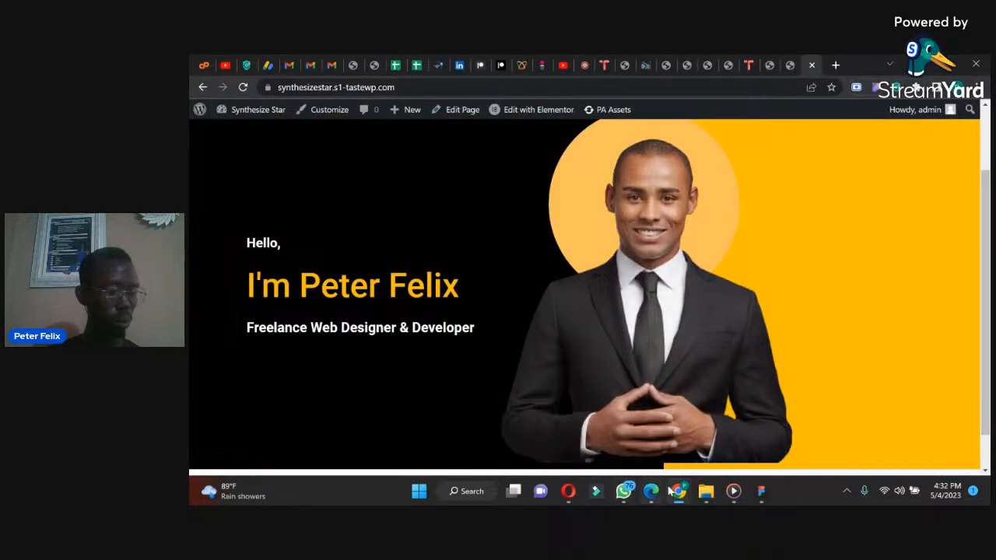
pyautogui.moveTo(679, 492)
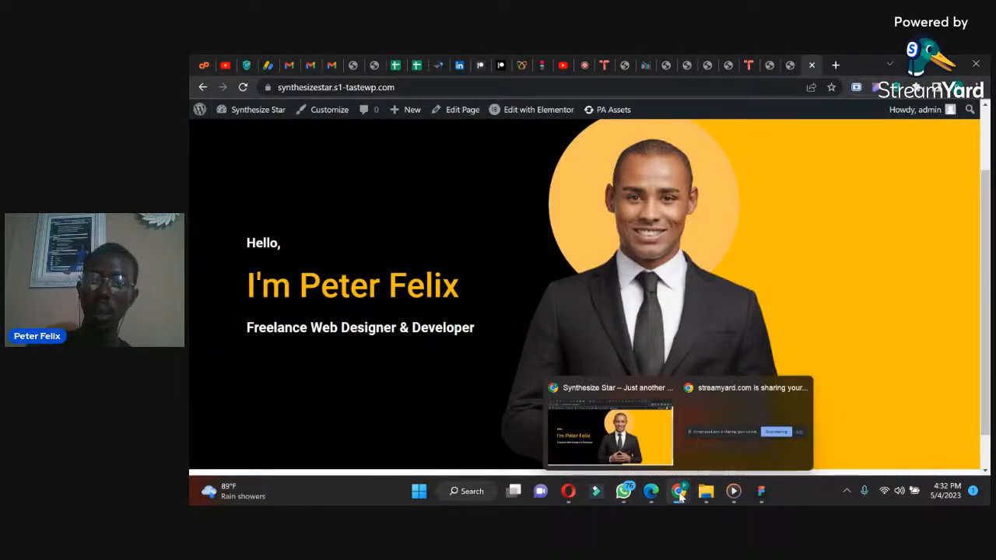
pyautogui.click(599, 437)
# Step: Set the job title heading's font size to 23 px and update the page
pyautogui.click(789, 61)
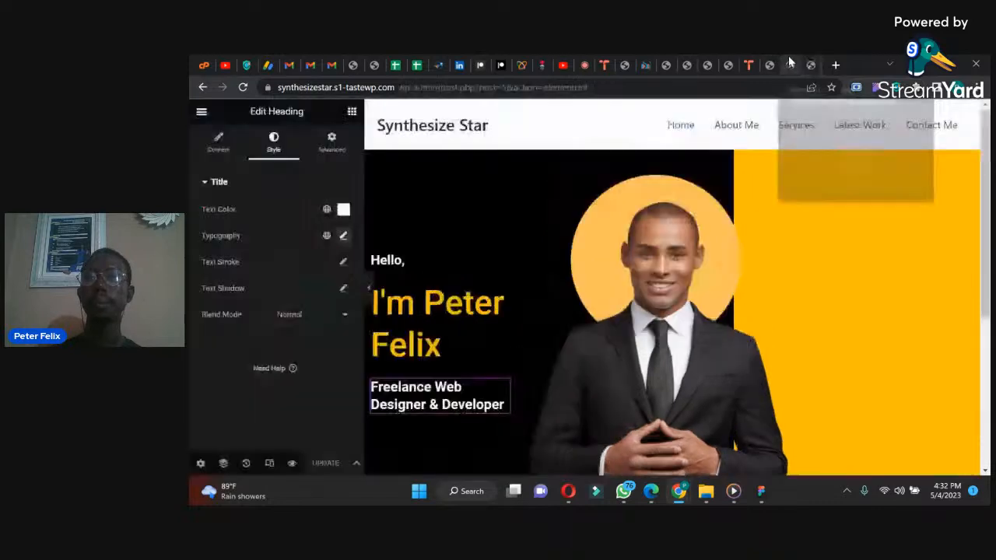
pyautogui.click(342, 237)
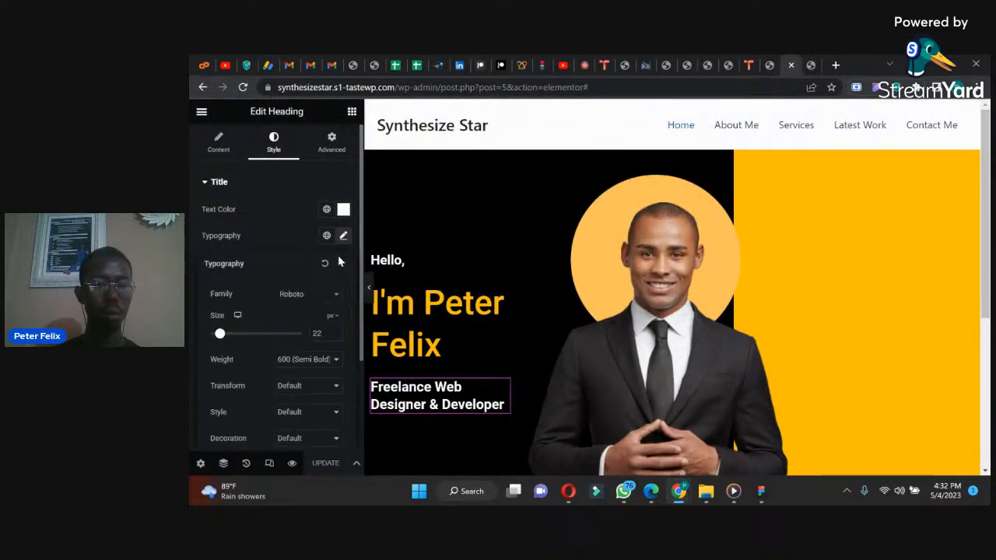
pyautogui.click(336, 332)
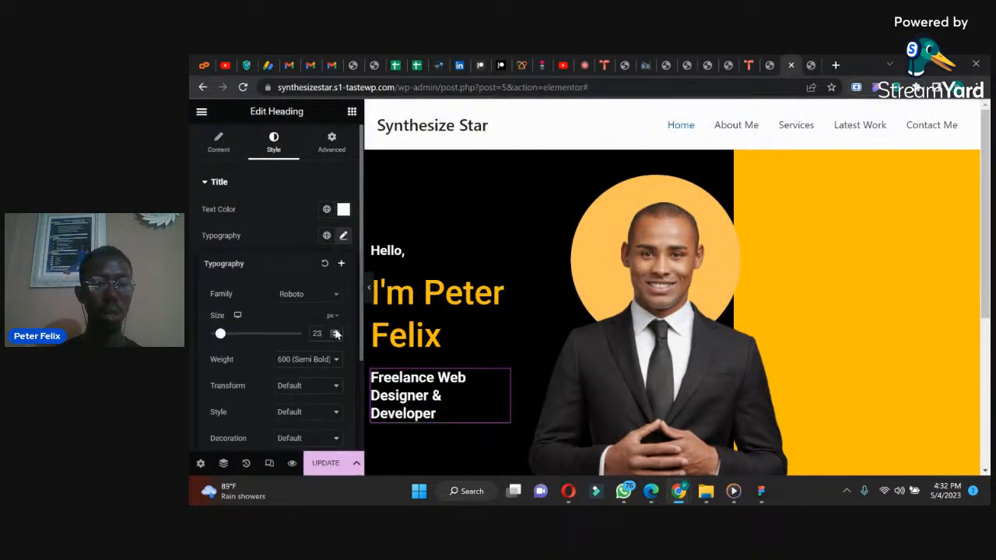
pyautogui.click(326, 463)
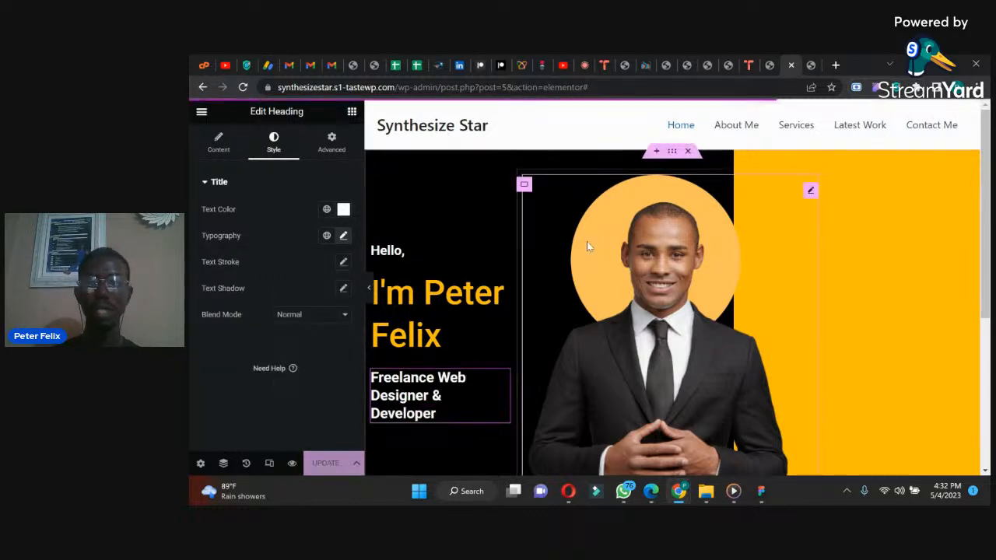
# Step: Preview the hero at full canvas width and compare the reloaded live site's job title wrapping with the reference design in WhatsApp
pyautogui.click(370, 289)
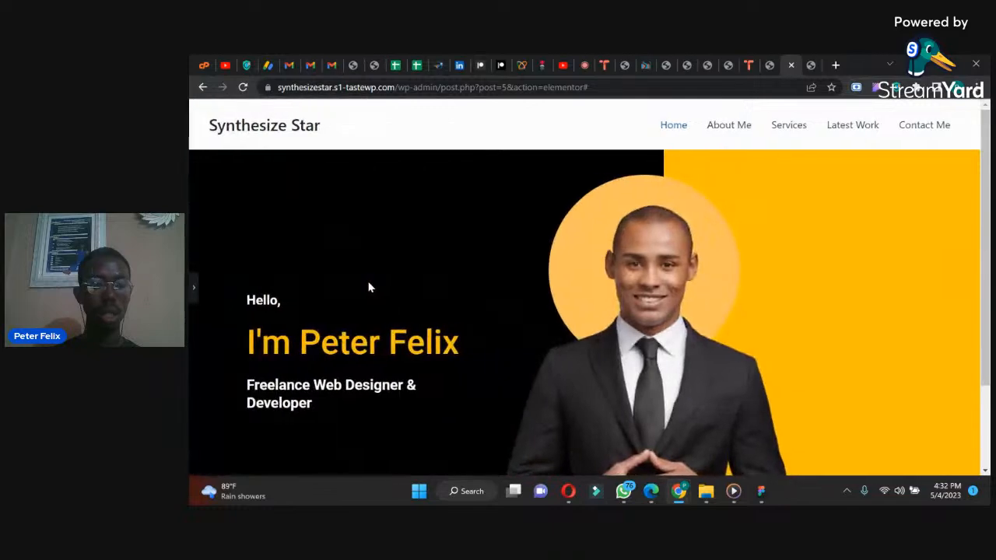
pyautogui.click(193, 291)
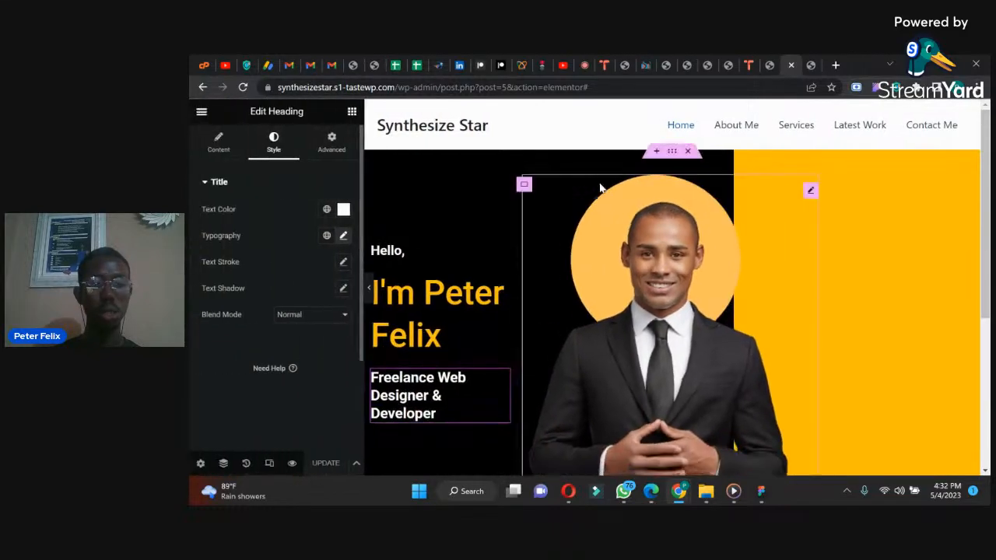
pyautogui.click(812, 63)
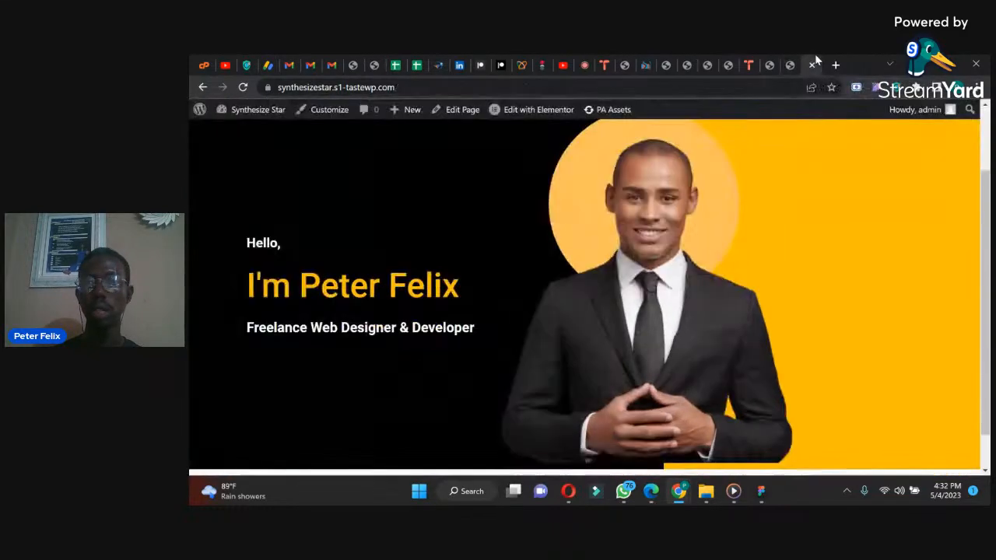
pyautogui.click(243, 88)
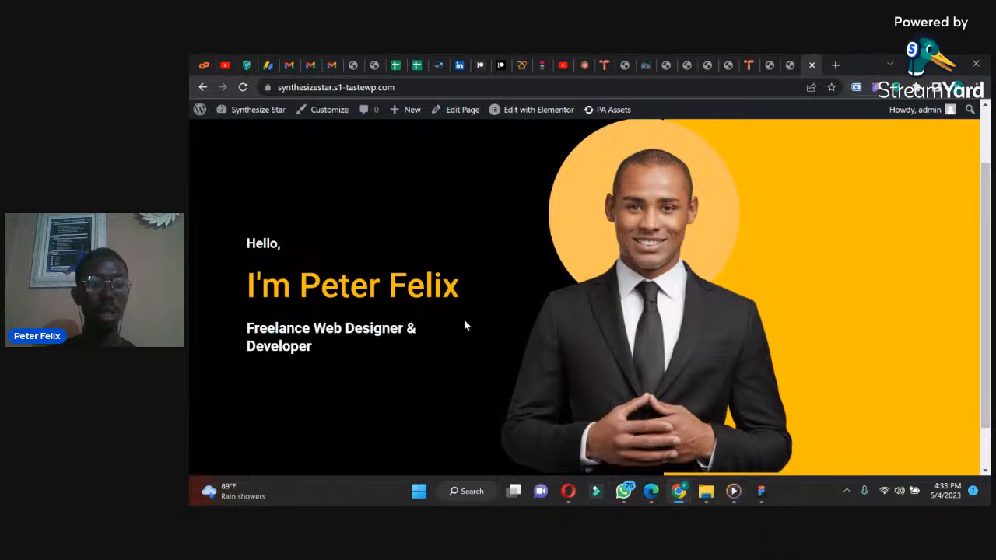
pyautogui.moveTo(679, 491)
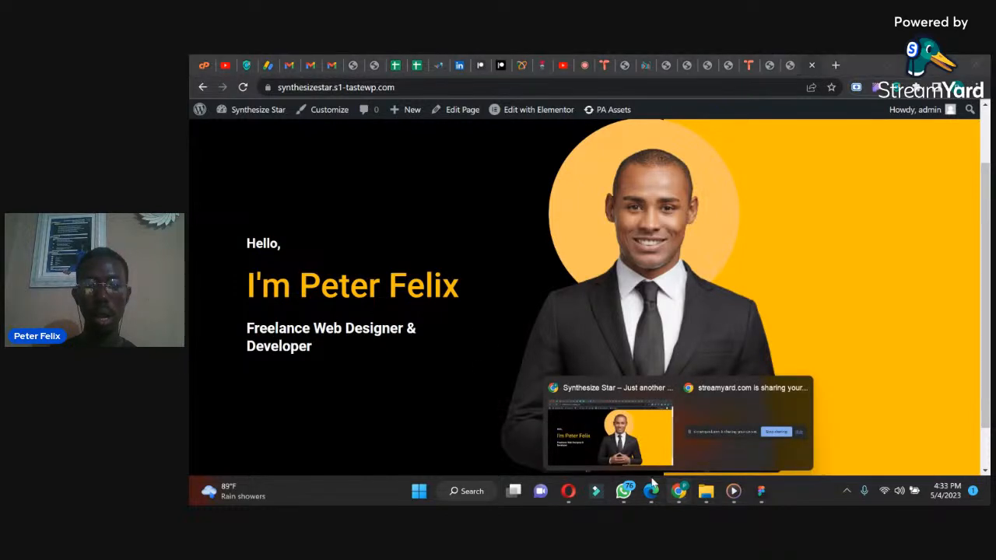
pyautogui.click(623, 491)
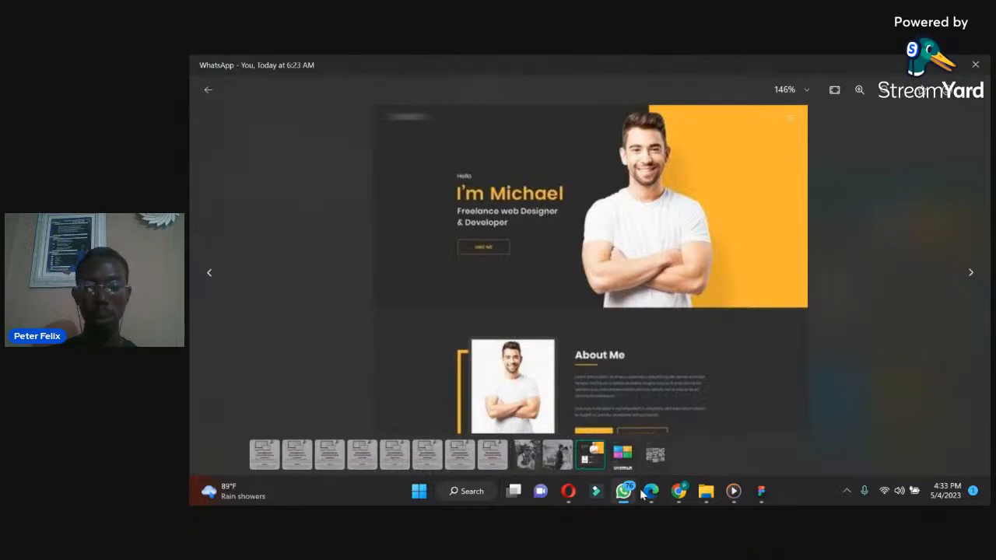
pyautogui.moveTo(681, 492)
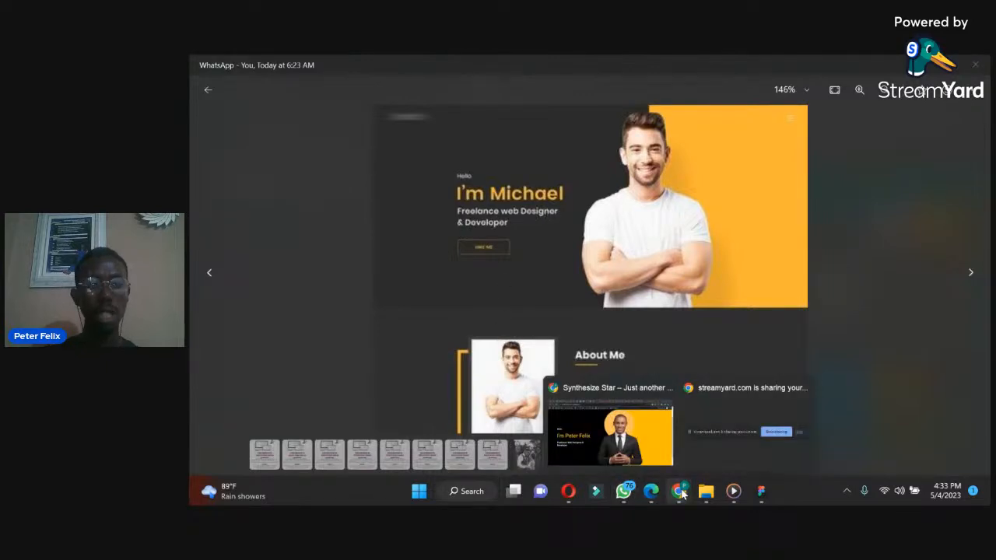
pyautogui.click(624, 440)
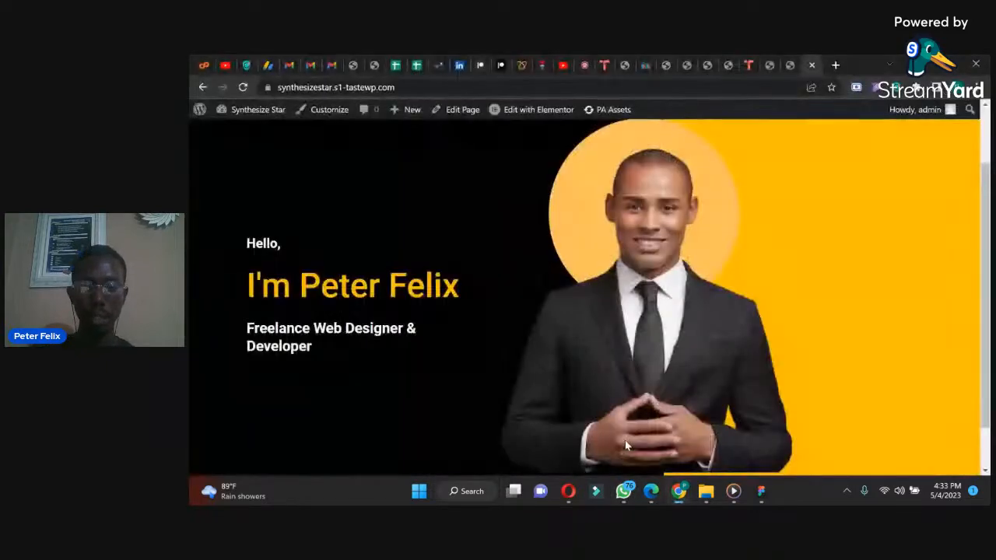
pyautogui.click(792, 65)
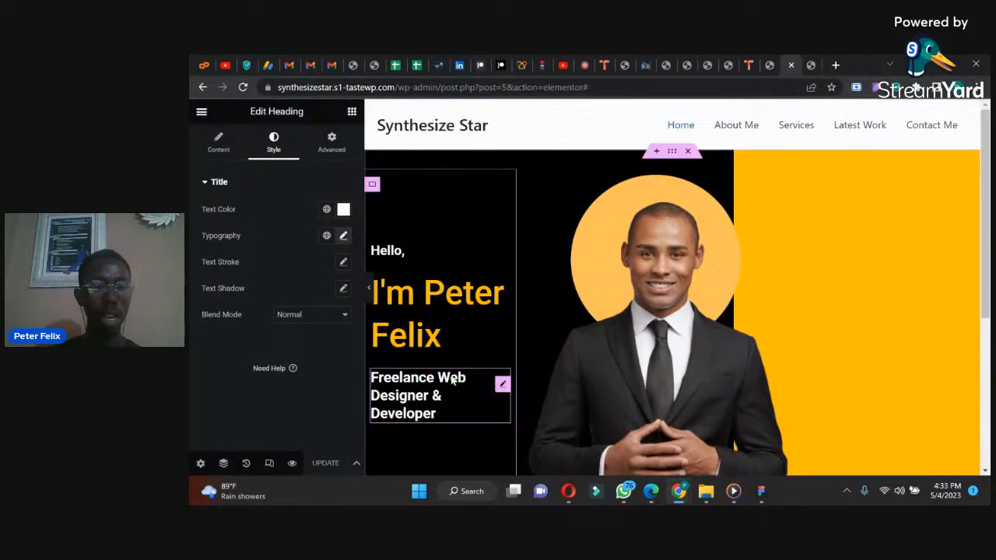
# Step: Enable the default text shadow on the "Freelance Web Designer & Developer" heading
pyautogui.click(343, 235)
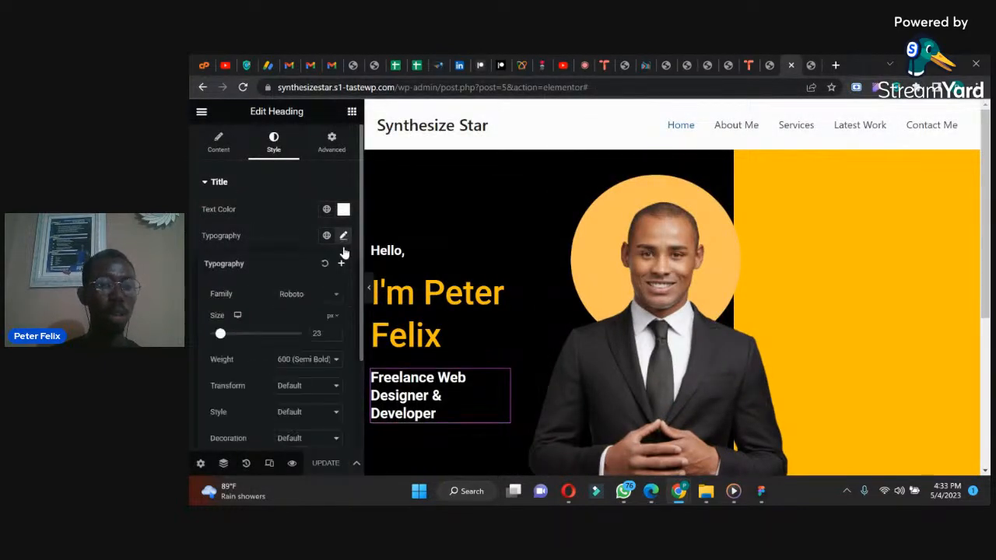
pyautogui.moveTo(358, 315); pyautogui.dragTo(357, 413)
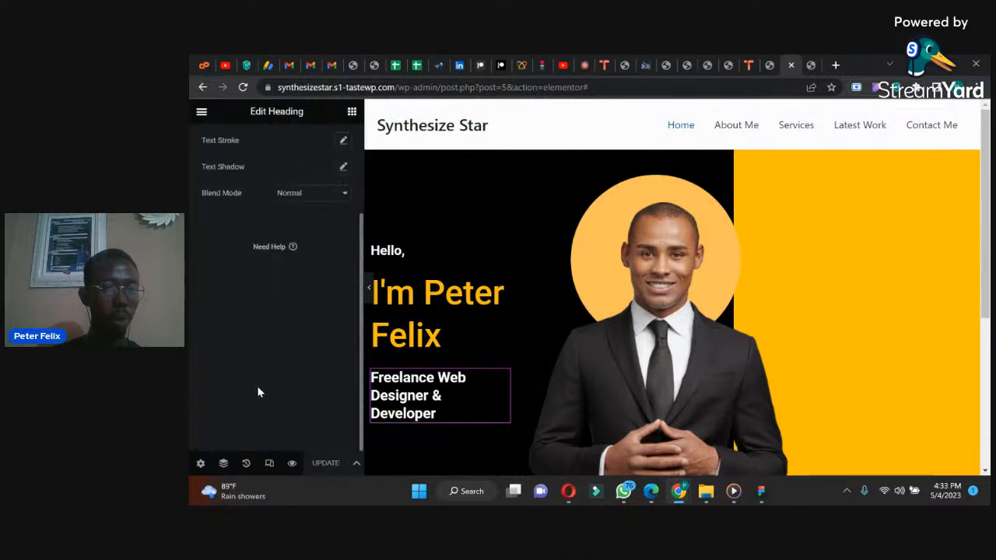
pyautogui.click(345, 166)
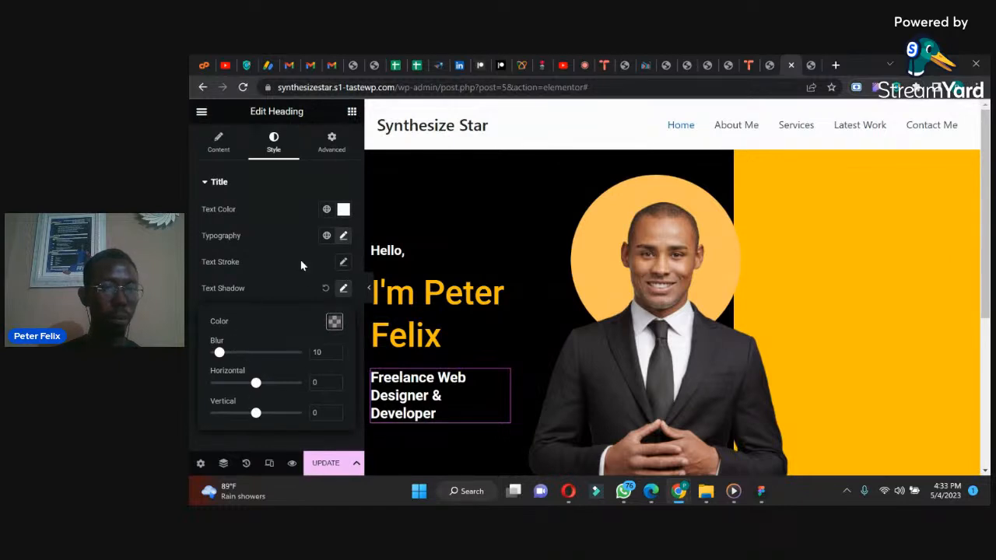
pyautogui.click(344, 239)
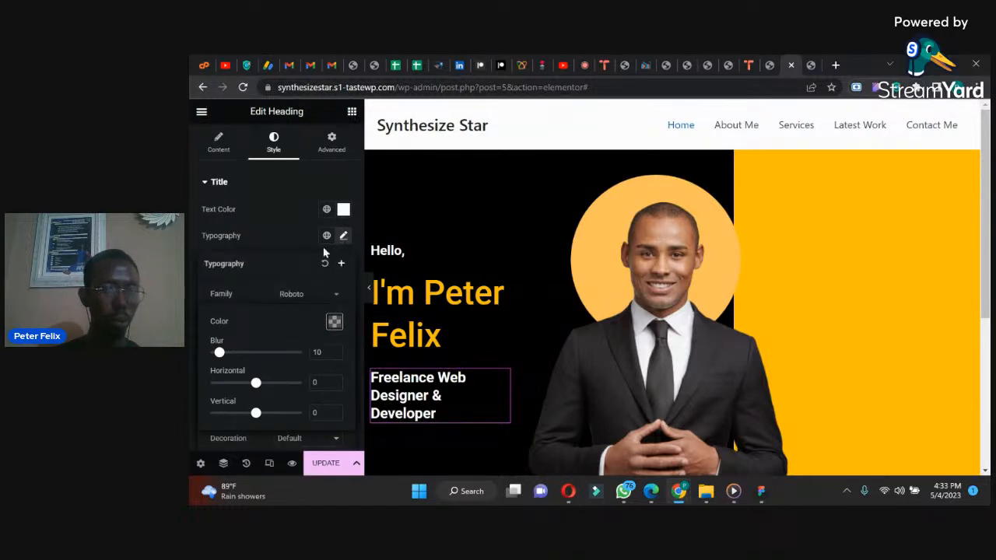
pyautogui.click(343, 239)
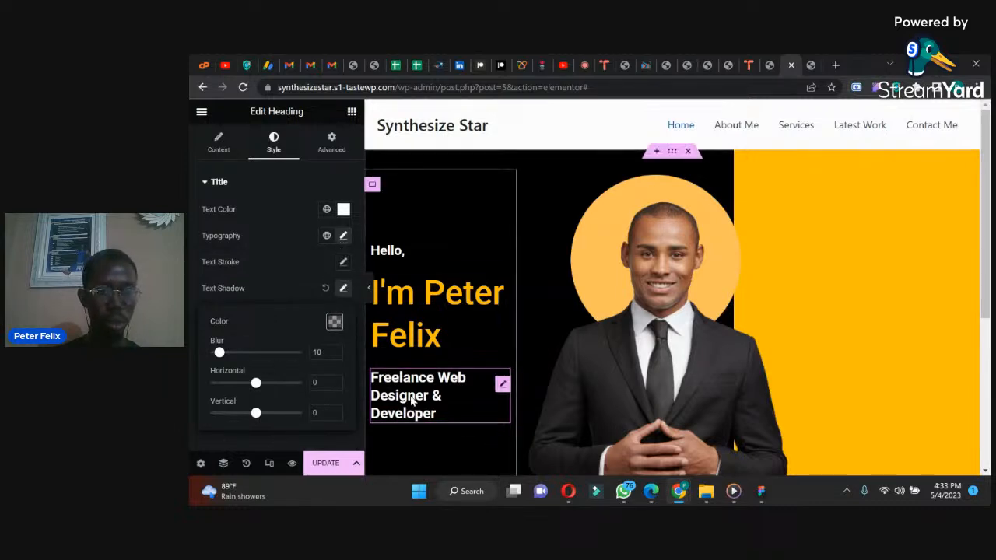
pyautogui.click(436, 413)
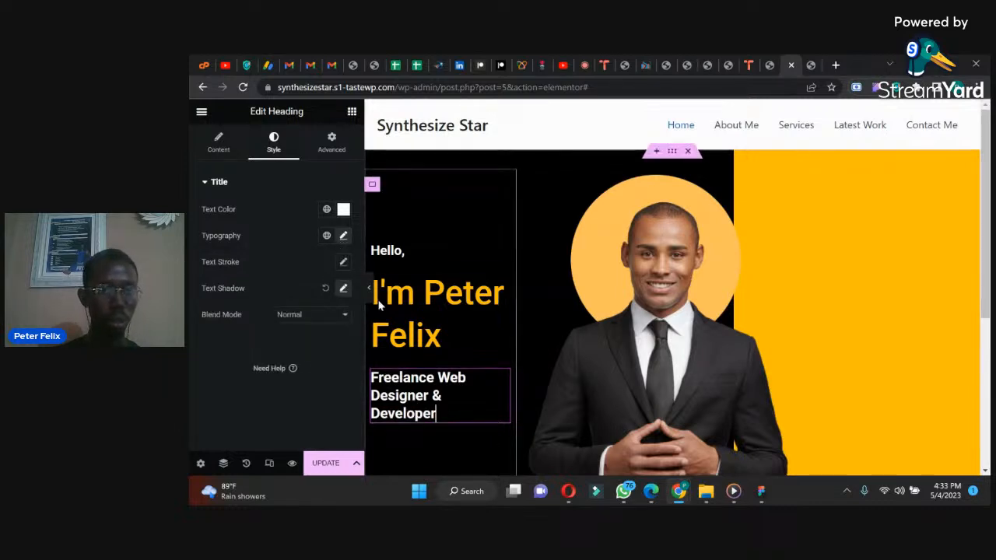
# Step: Set the job title heading's letter spacing to 3.1 px and update the page
pyautogui.click(342, 234)
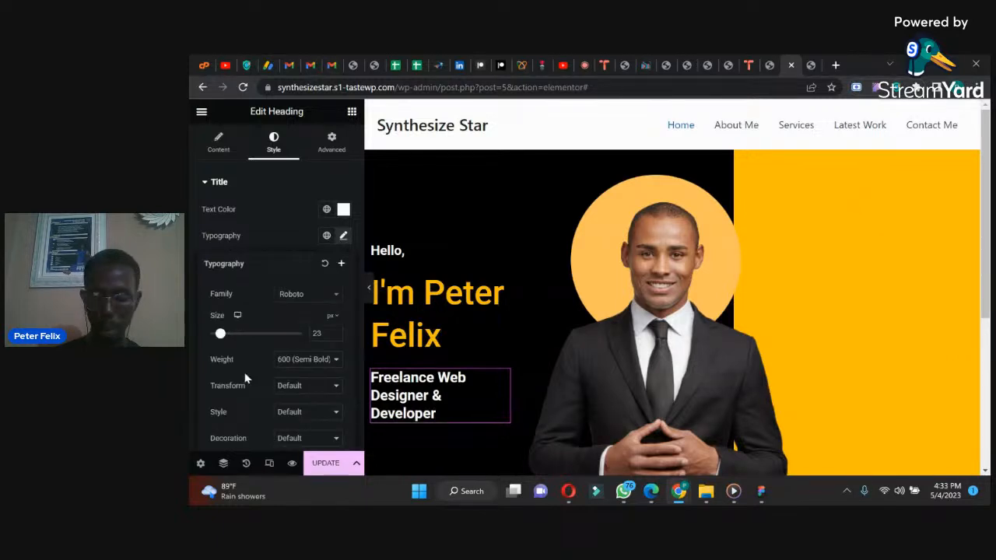
pyautogui.scroll(-3, 244, 377)
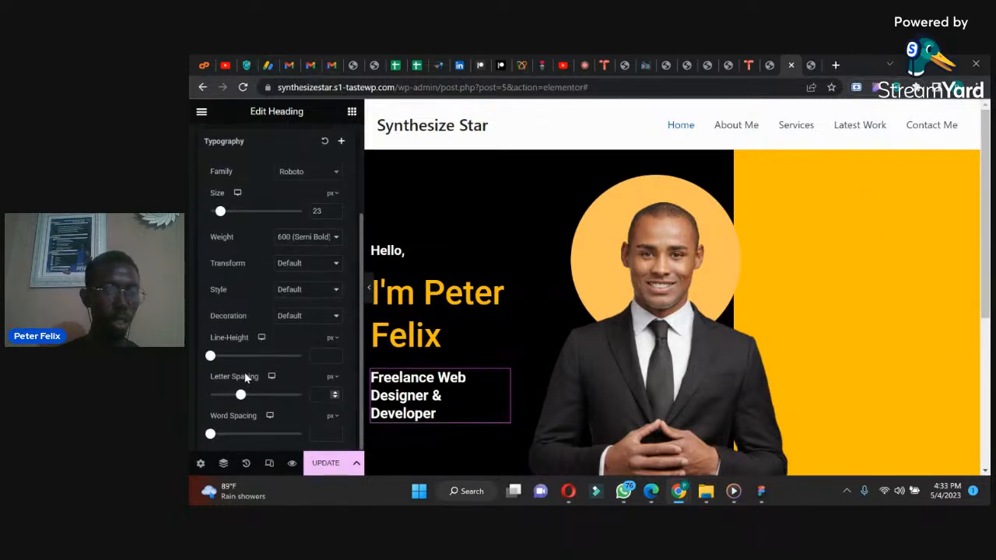
pyautogui.moveTo(241, 396); pyautogui.dragTo(260, 397)
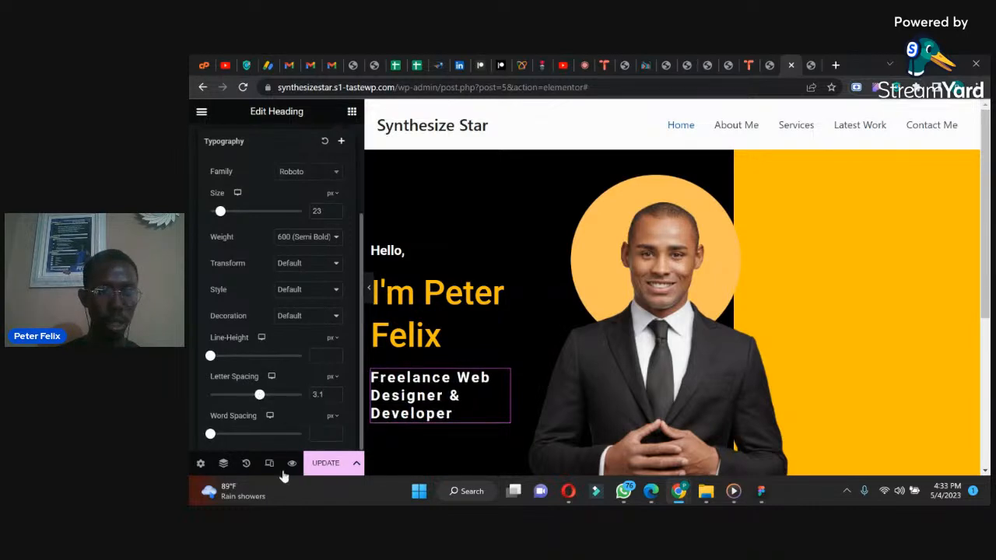
pyautogui.click(313, 471)
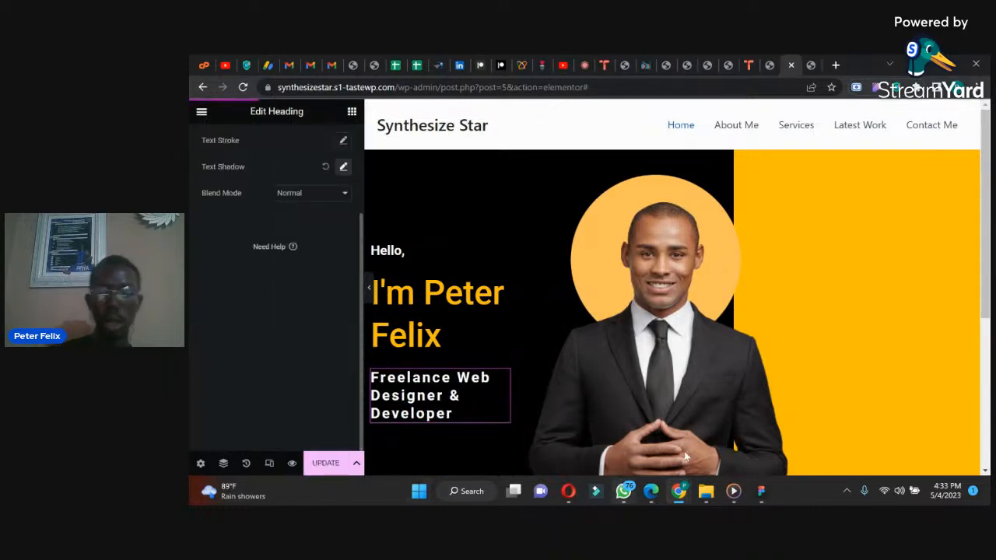
# Step: Reload the live site and compare the job title's letter spacing and wrapping with the reference design in WhatsApp
pyautogui.click(810, 65)
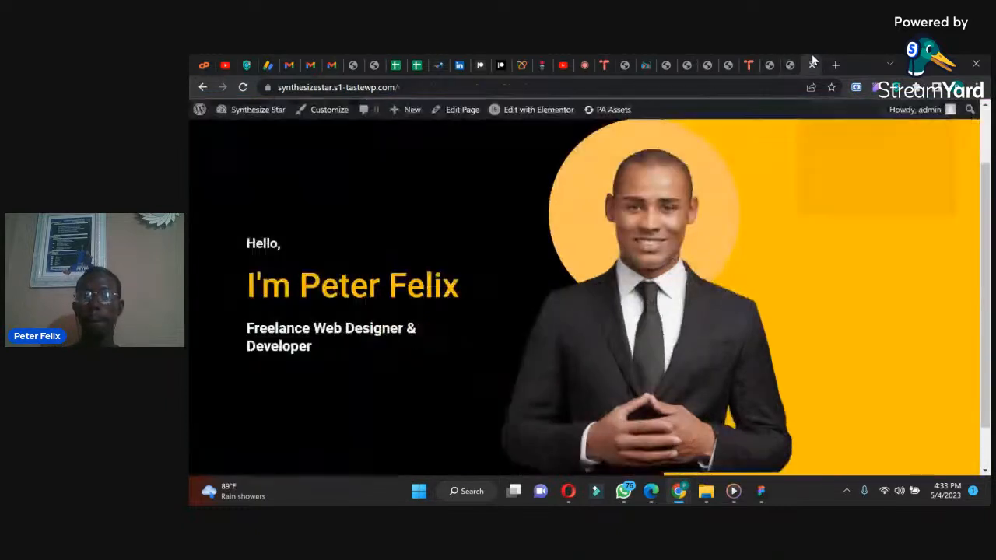
pyautogui.click(243, 86)
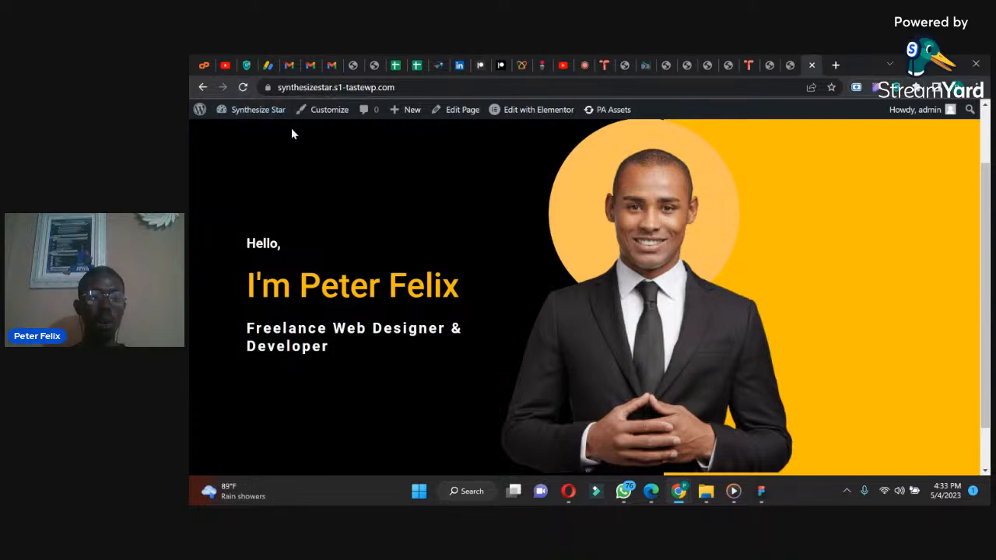
pyautogui.click(627, 493)
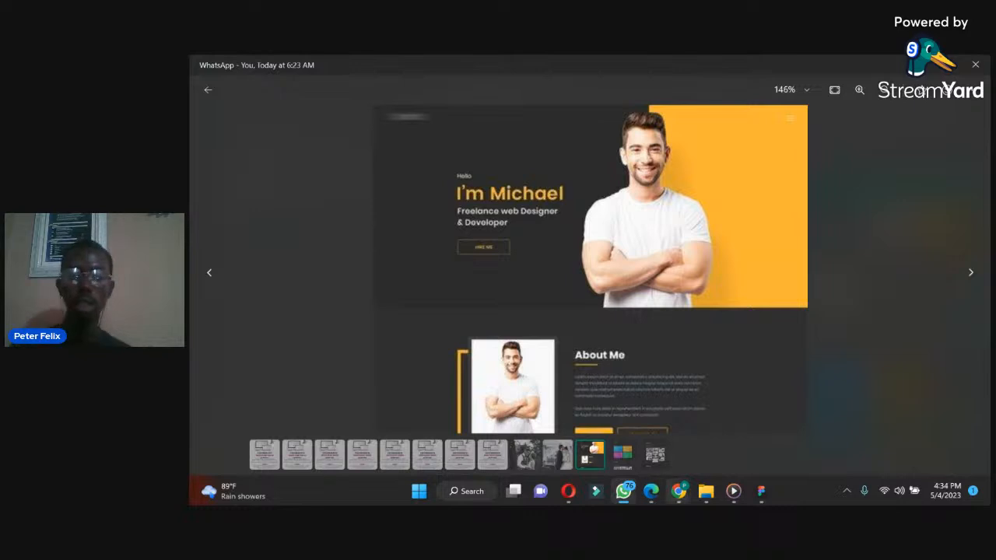
pyautogui.moveTo(679, 491)
pyautogui.click(598, 412)
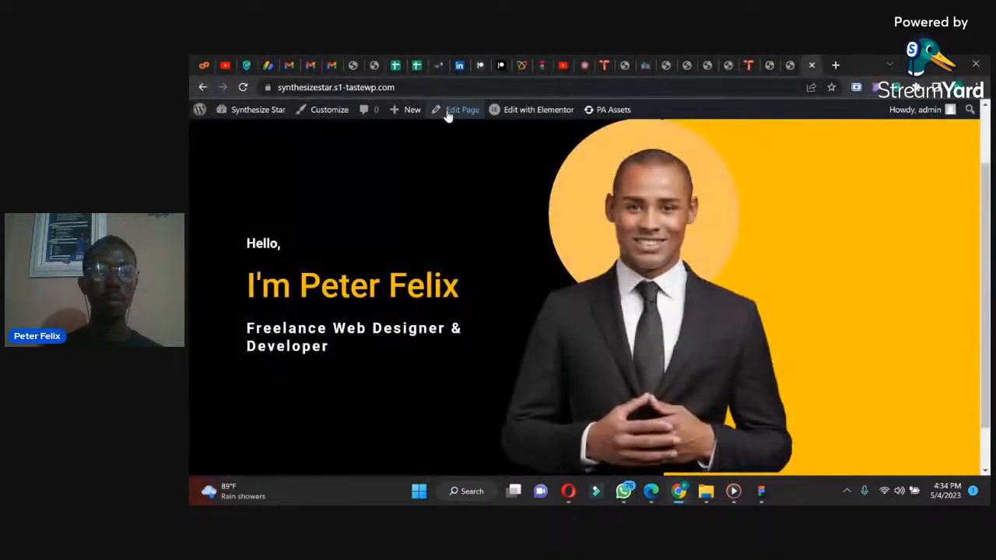
# Step: Add a Button widget below the job title in the Elementor hero and set its text to "Hire Me"
pyautogui.click(786, 59)
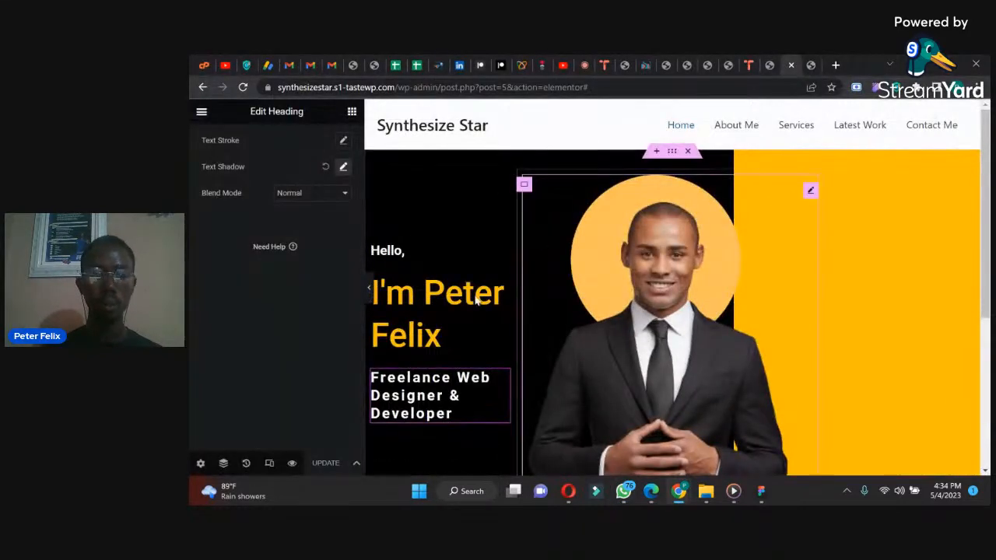
pyautogui.moveTo(986, 233); pyautogui.dragTo(986, 306)
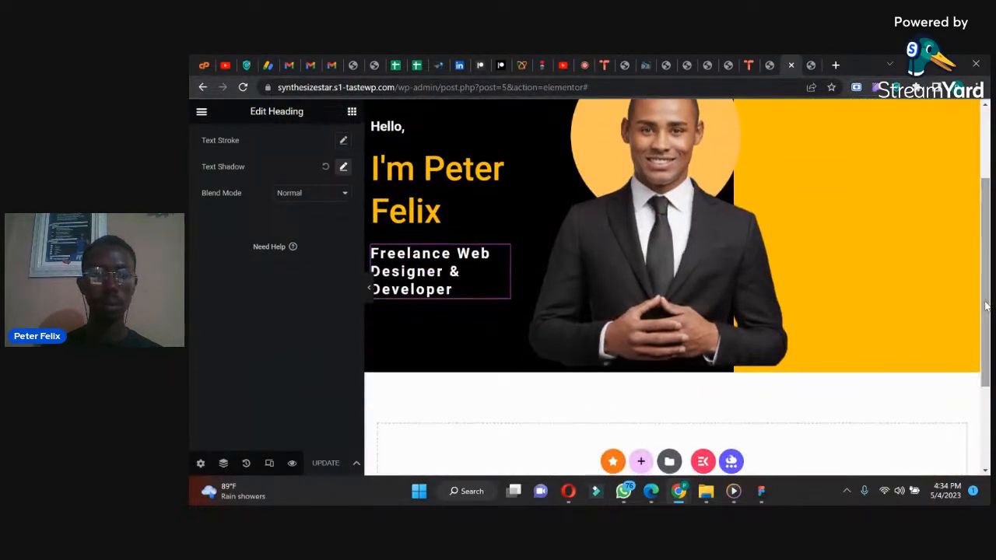
pyautogui.click(352, 113)
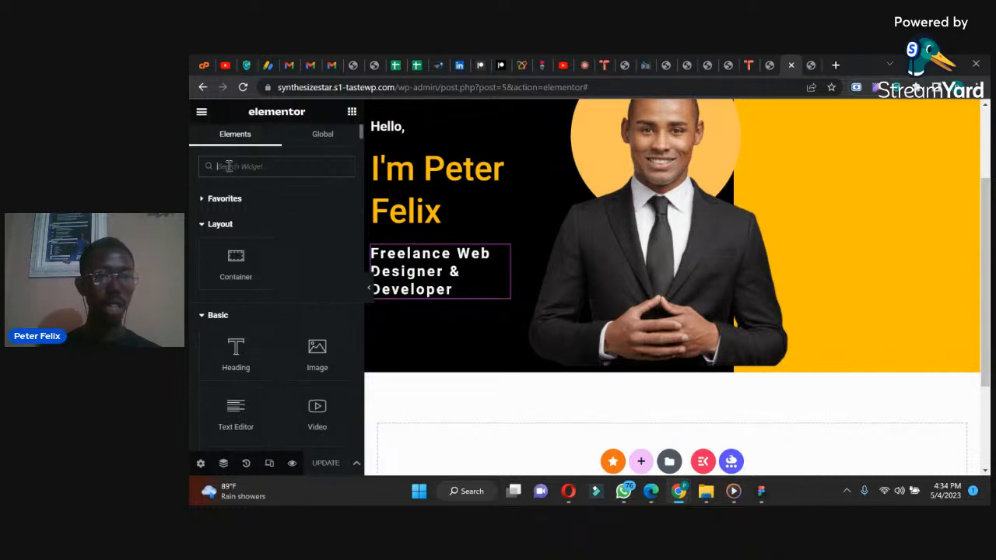
pyautogui.write('butt')
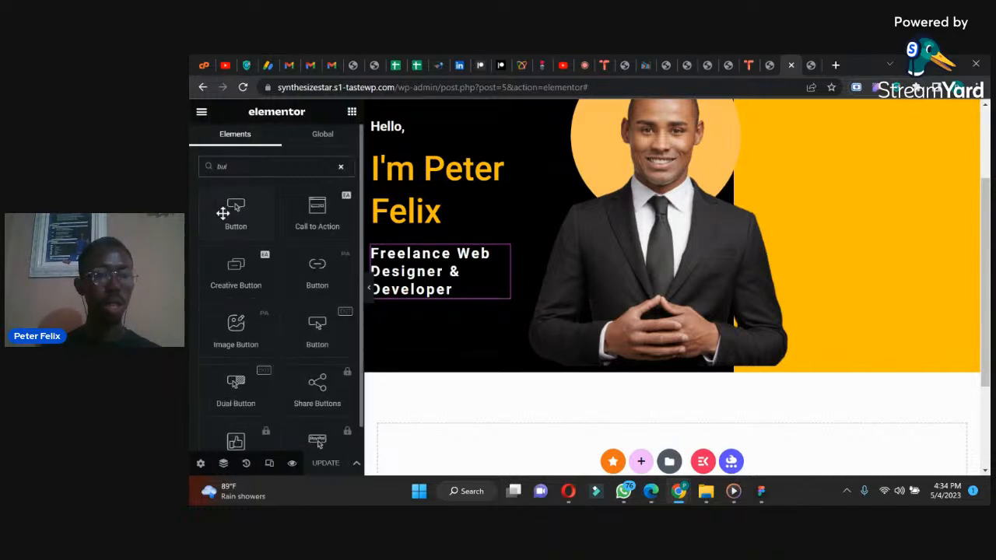
pyautogui.moveTo(231, 212); pyautogui.dragTo(415, 295)
pyautogui.moveTo(313, 235); pyautogui.dragTo(260, 234)
pyautogui.write('Hire M')
pyautogui.write('r')
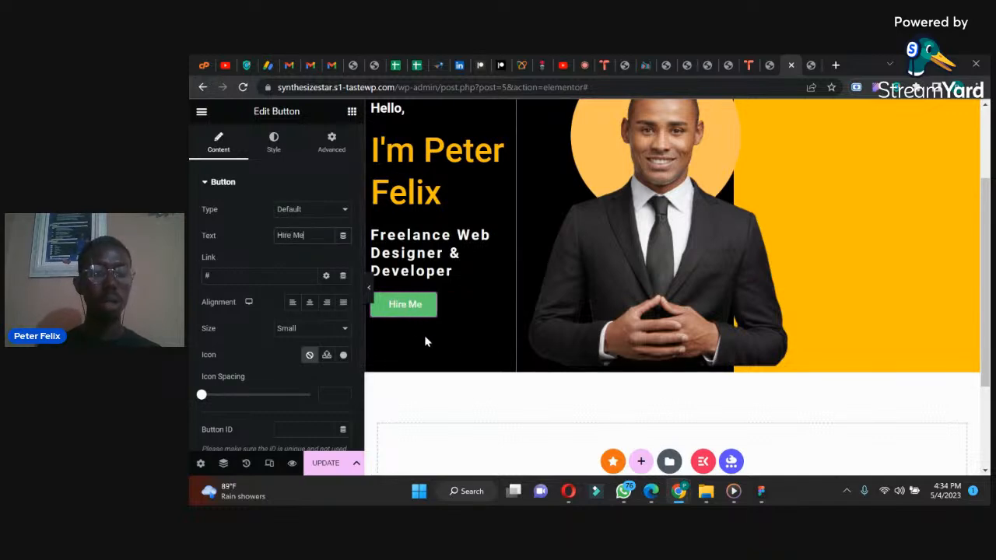
# Step: Save the large name heading's text color as a new global color named "yellow"
pyautogui.click(383, 154)
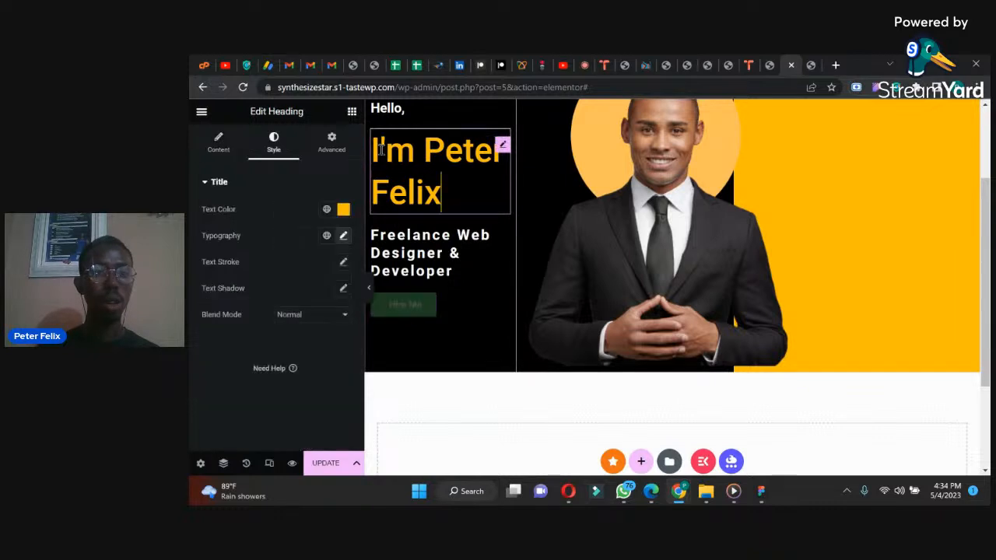
pyautogui.click(343, 210)
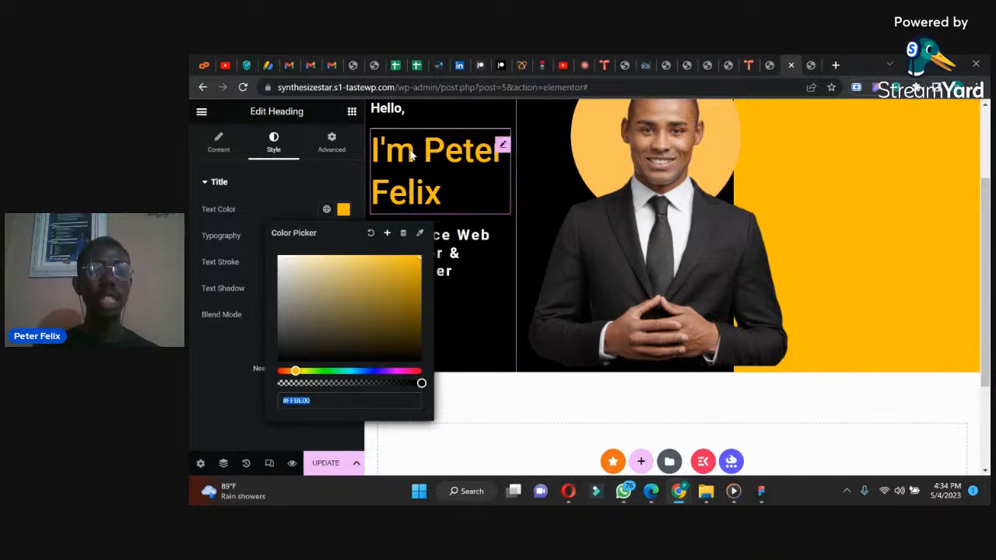
pyautogui.click(386, 236)
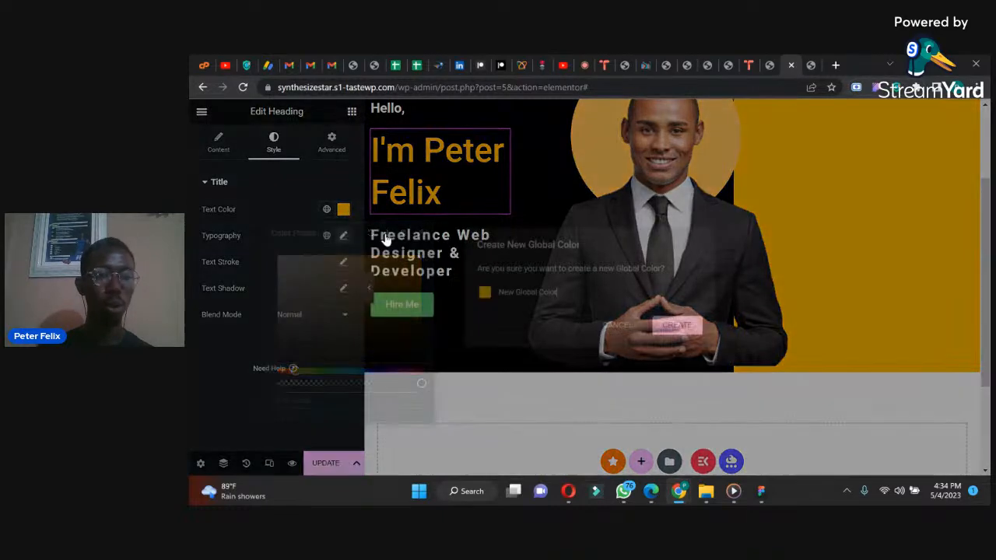
pyautogui.moveTo(573, 290); pyautogui.dragTo(475, 294)
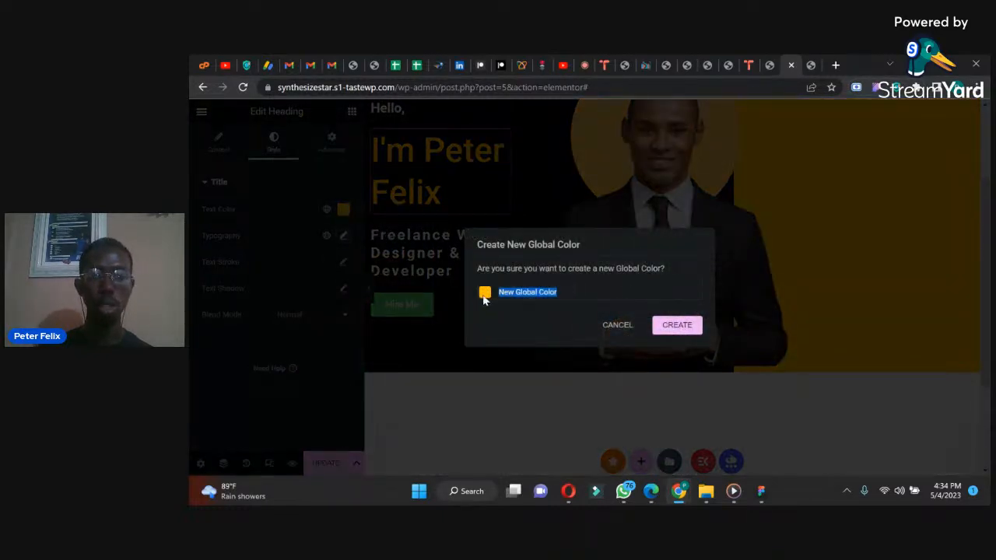
pyautogui.write('yellow')
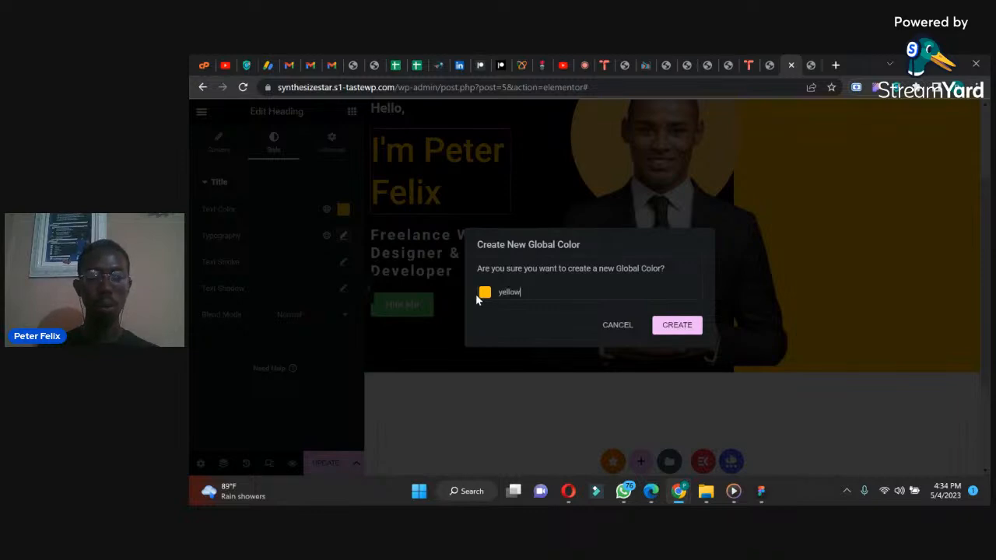
pyautogui.click(667, 325)
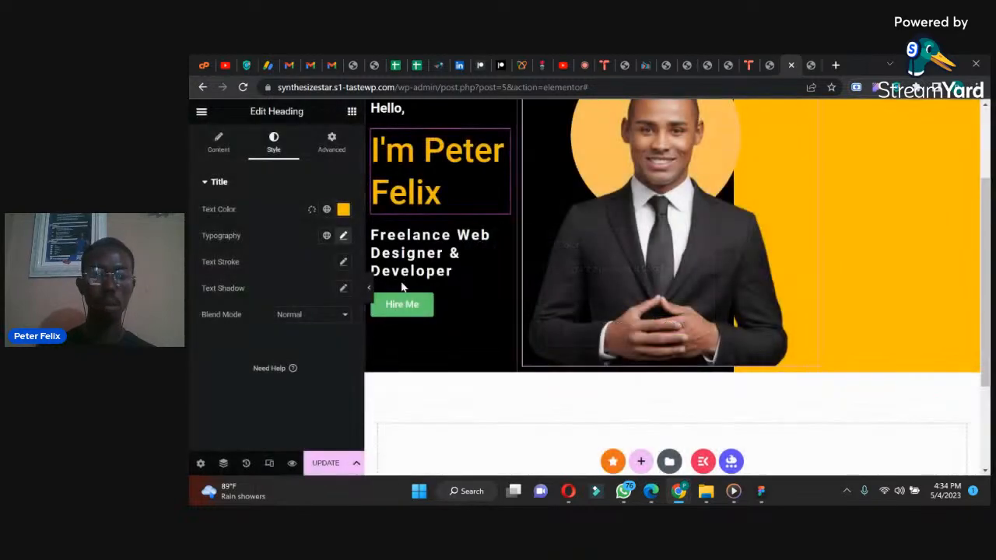
# Step: Make the "Hire Me" button's background color almost fully transparent (#61CE7003)
pyautogui.click(422, 306)
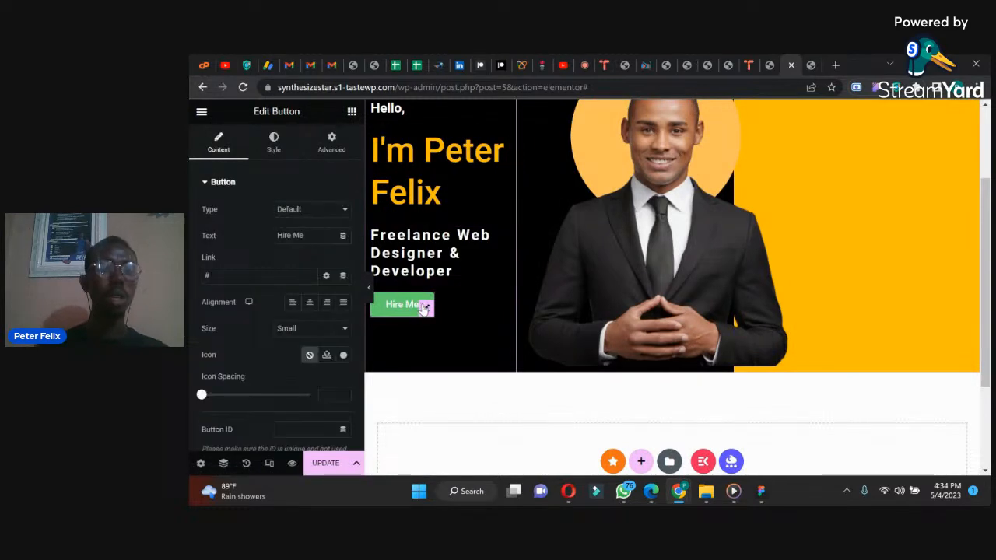
pyautogui.click(273, 142)
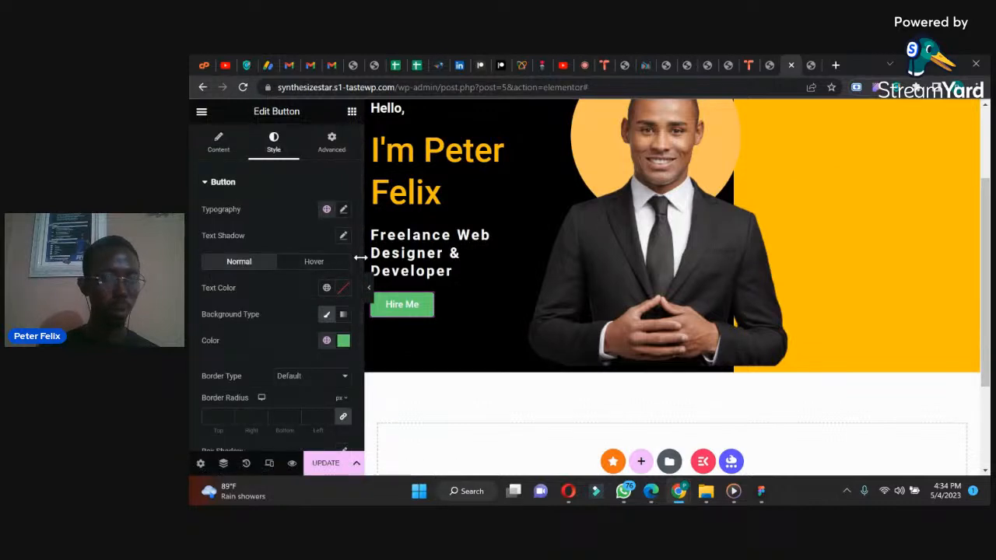
pyautogui.scroll(-3, 351, 331)
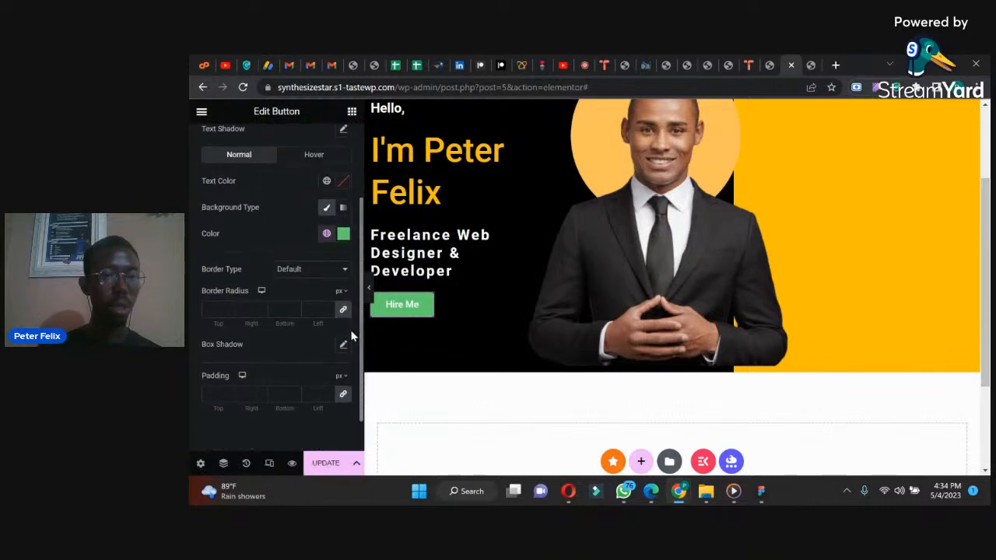
pyautogui.click(343, 235)
pyautogui.moveTo(420, 406); pyautogui.dragTo(280, 406)
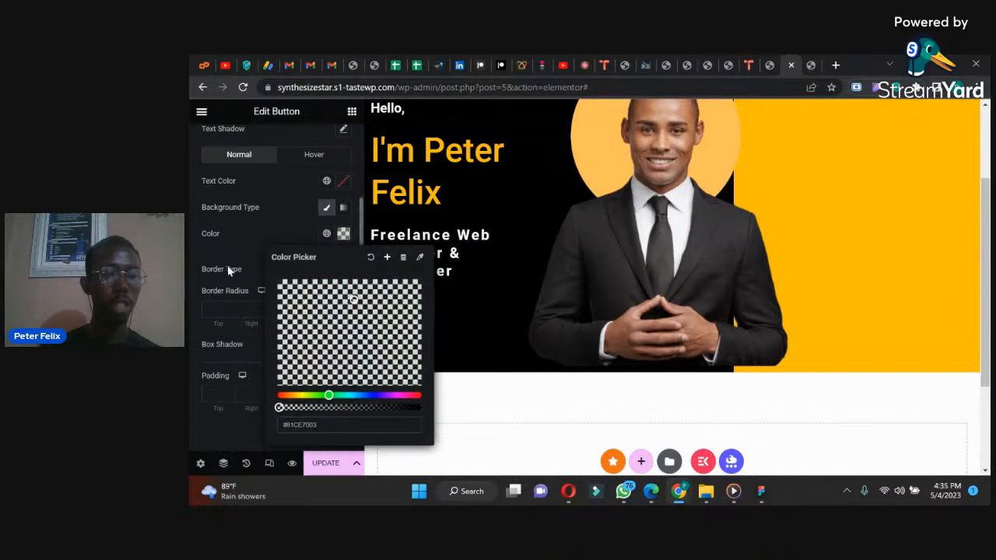
pyautogui.click(224, 234)
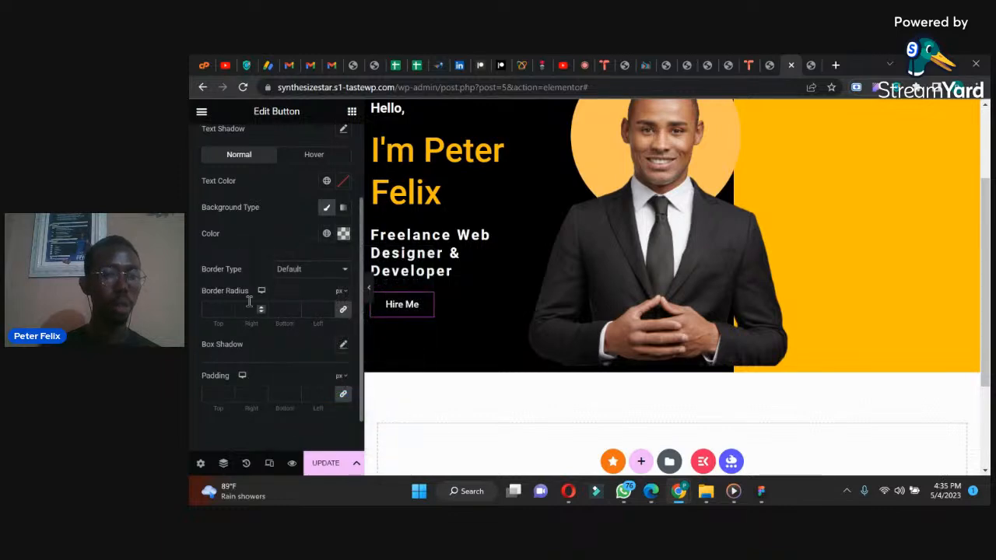
# Step: Give the "Hire Me" button a solid border in the global color "yellow"
pyautogui.click(295, 273)
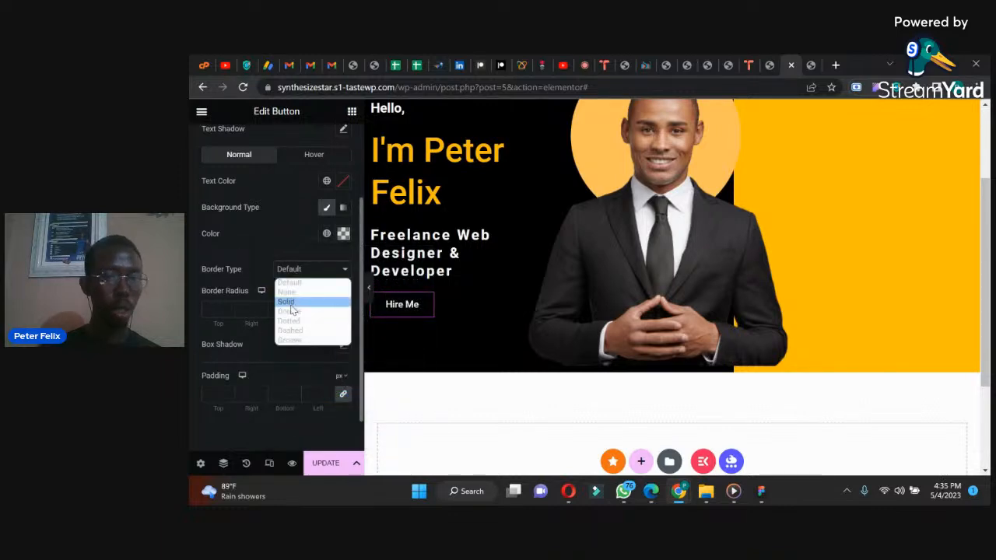
pyautogui.click(292, 306)
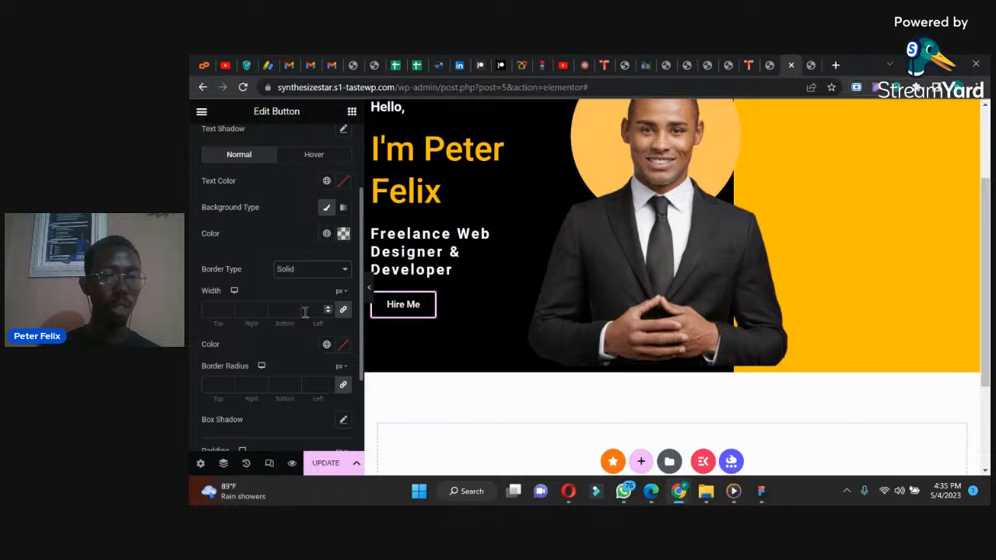
pyautogui.click(326, 347)
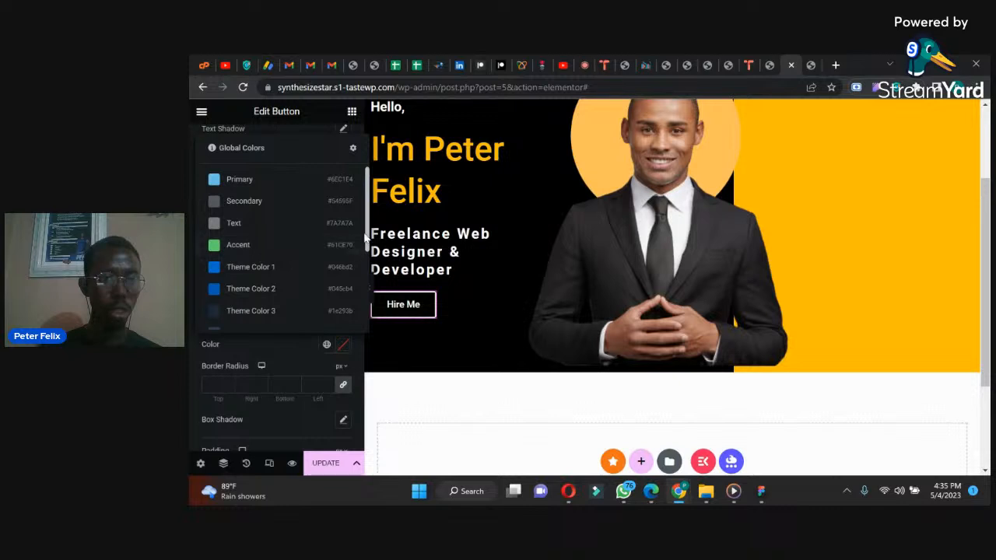
pyautogui.moveTo(369, 237); pyautogui.dragTo(369, 317)
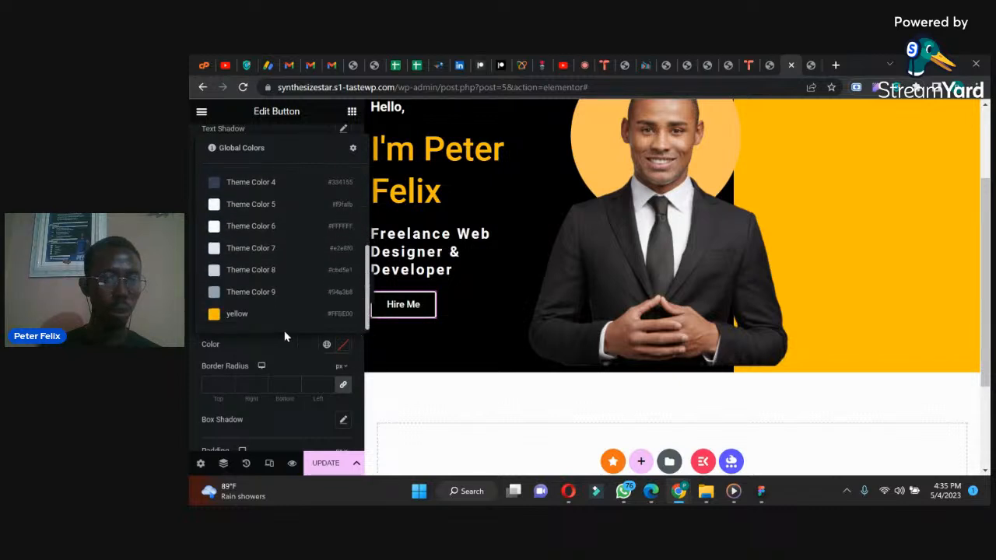
pyautogui.click(234, 317)
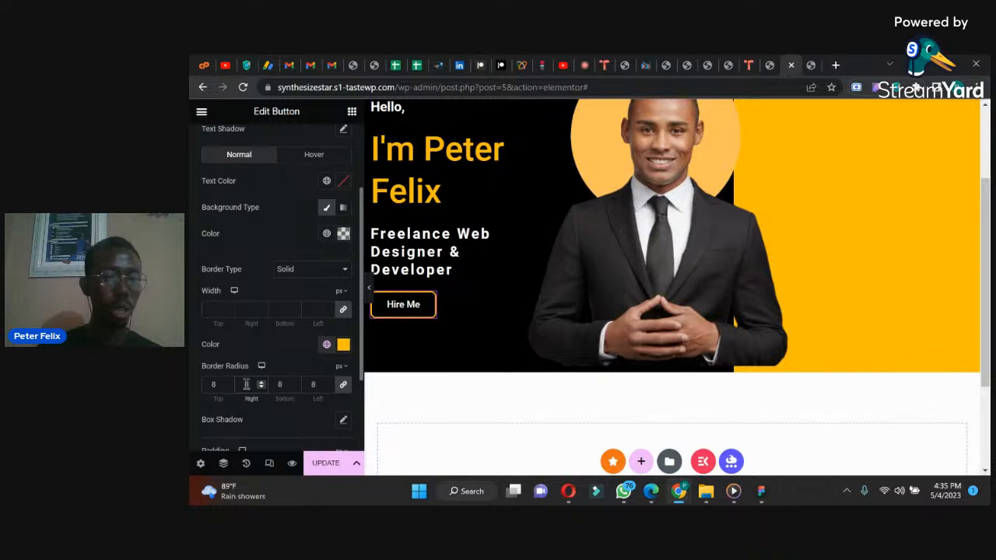
# Step: Set the "Hire Me" button's border radius to 0 and its padding to 20 px top and bottom, 60 px right and left
pyautogui.doubleClick(250, 384)
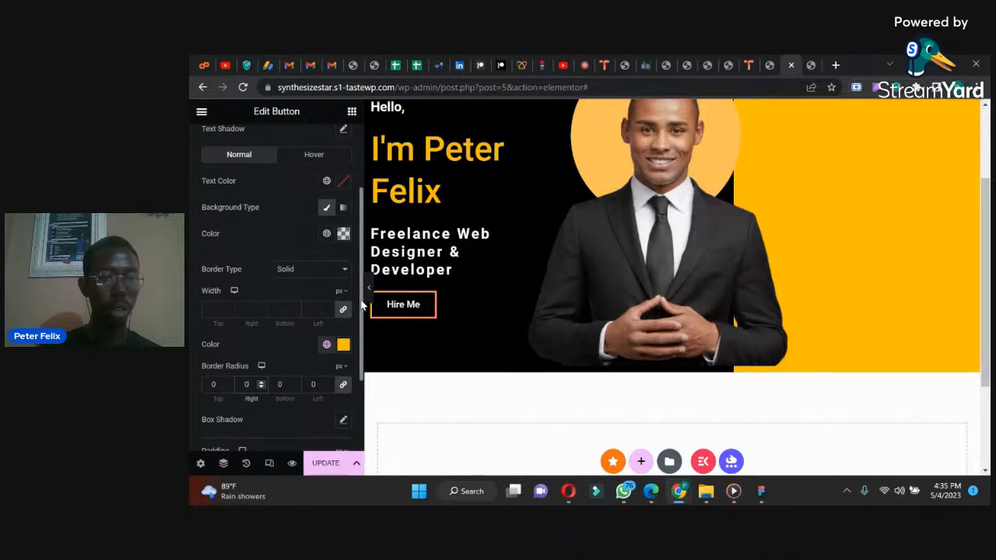
pyautogui.moveTo(361, 306); pyautogui.dragTo(359, 377)
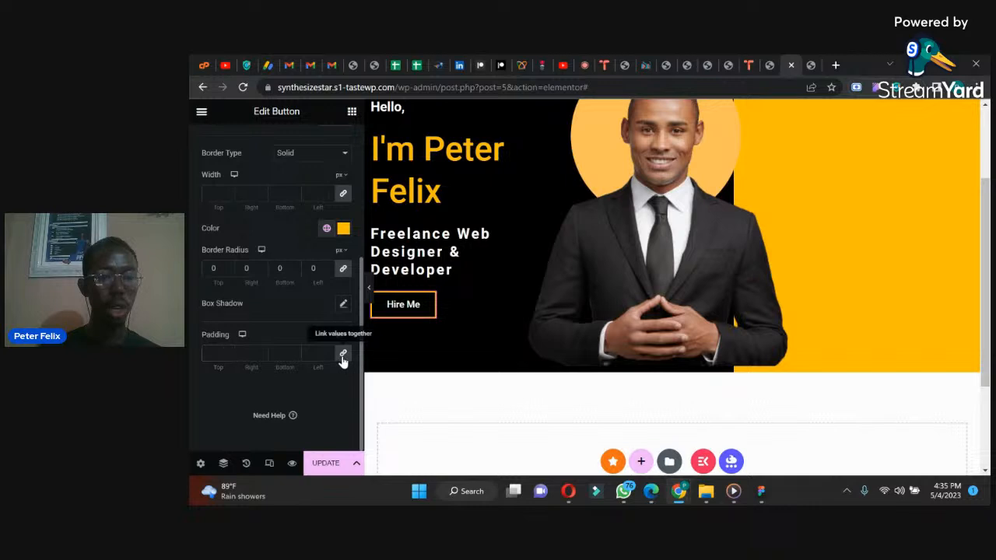
pyautogui.click(342, 354)
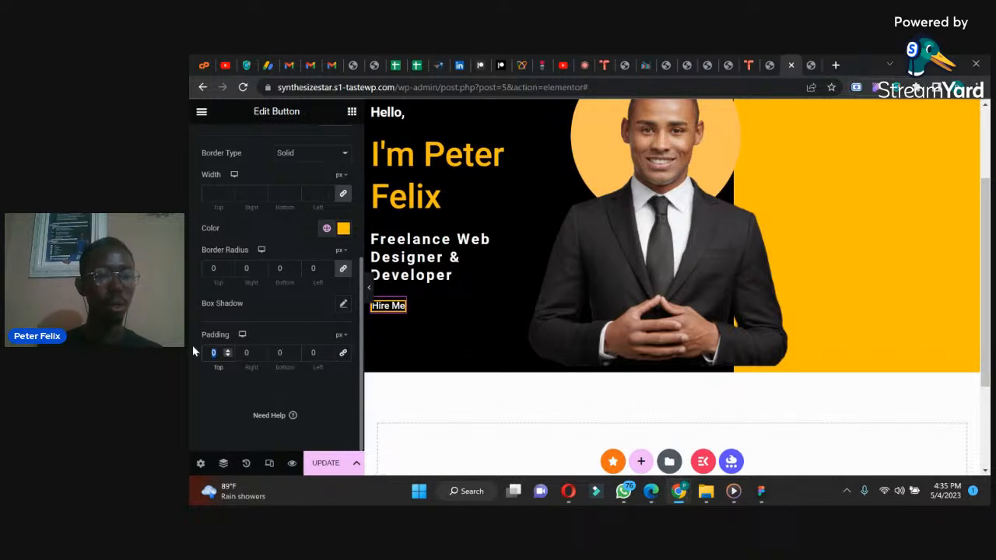
pyautogui.write('20')
pyautogui.click(272, 353)
pyautogui.write('20')
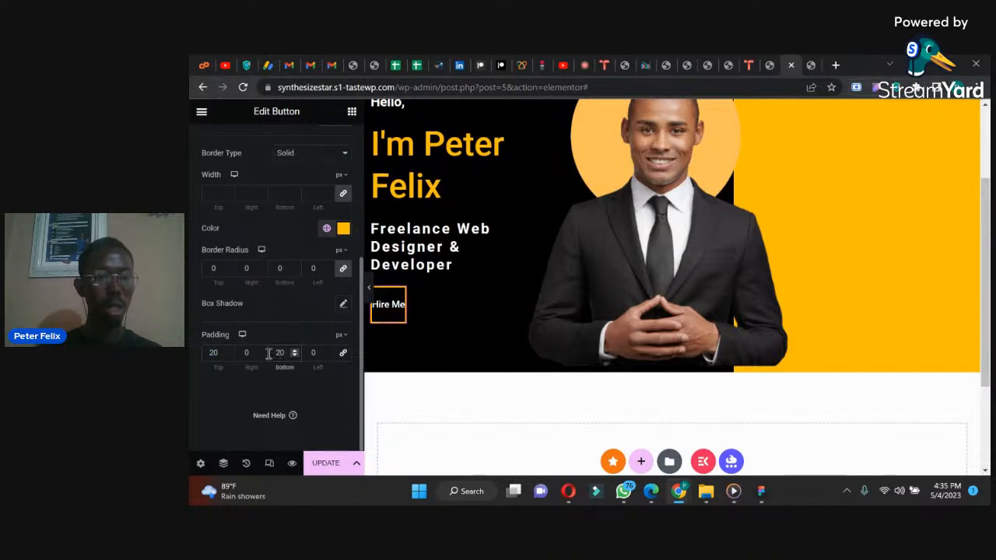
pyautogui.click(244, 354)
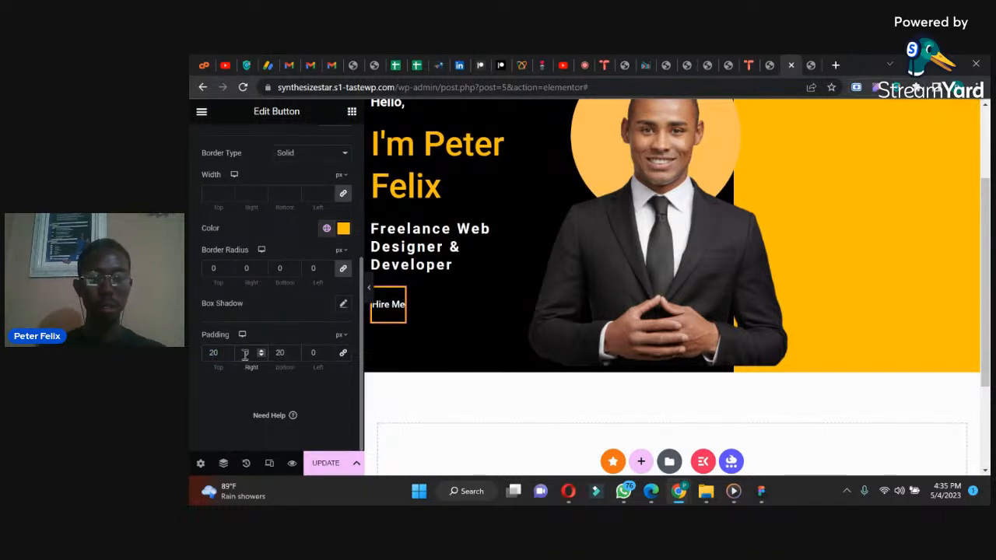
pyautogui.write('50')
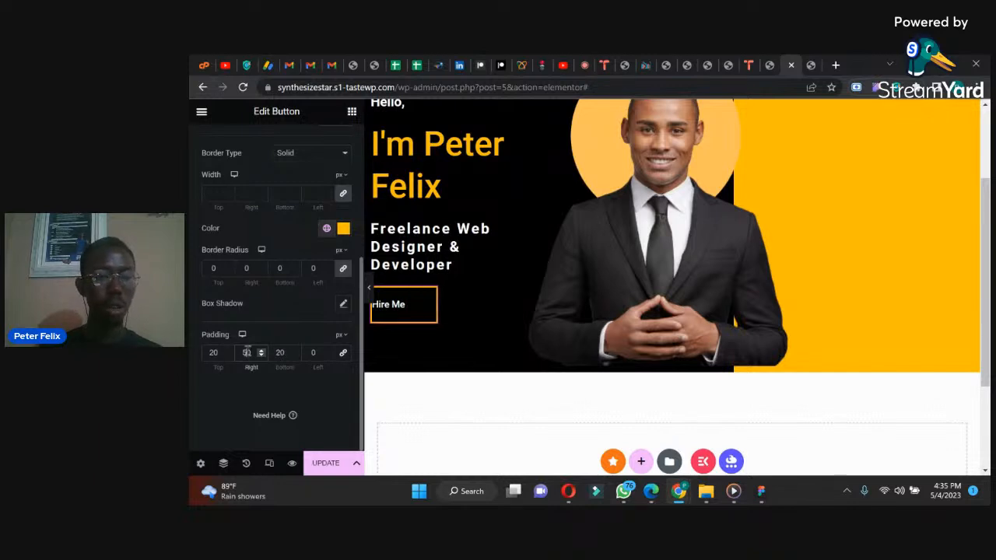
pyautogui.write('6')
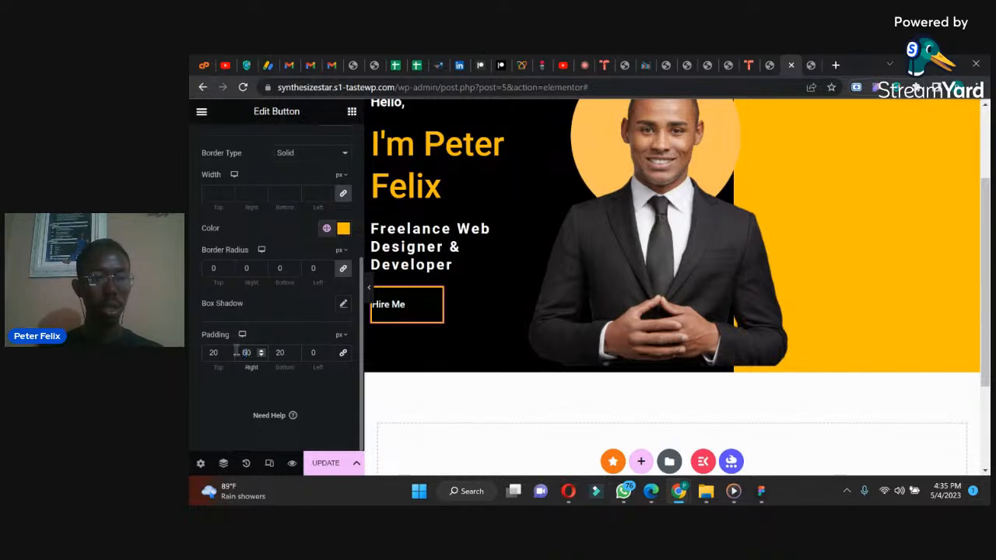
pyautogui.click(310, 353)
pyautogui.write('60')
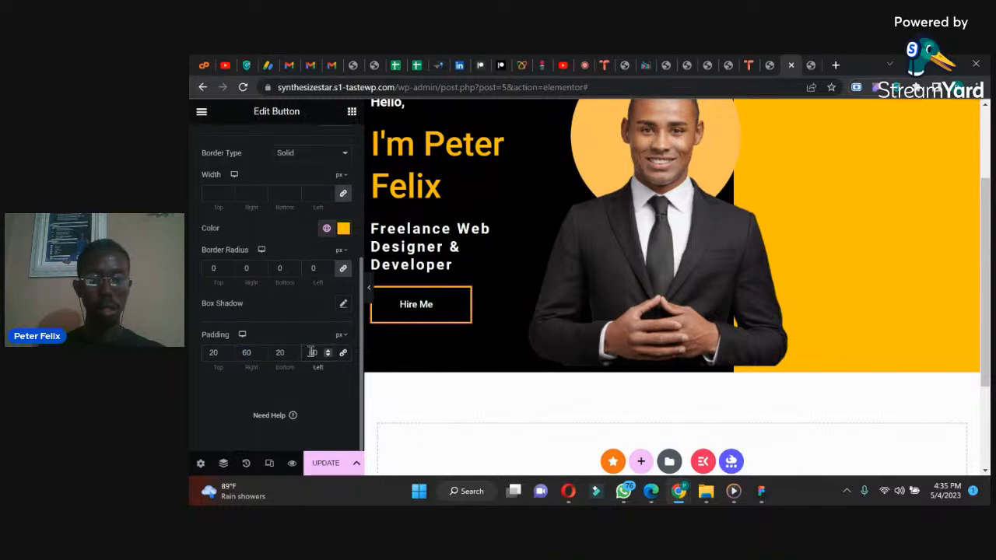
# Step: Save the page and reload the live site to check the "Hire Me" button
pyautogui.click(328, 465)
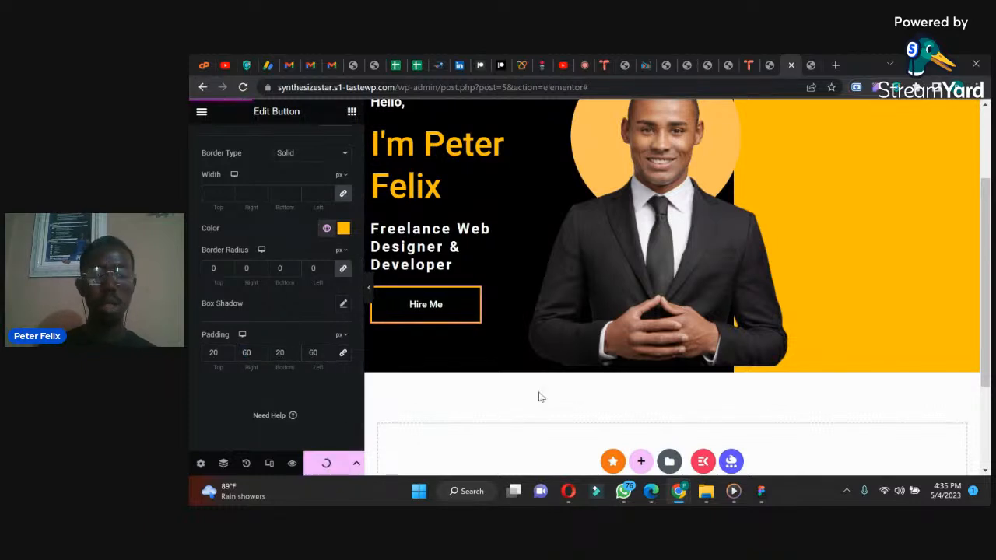
pyautogui.click(811, 65)
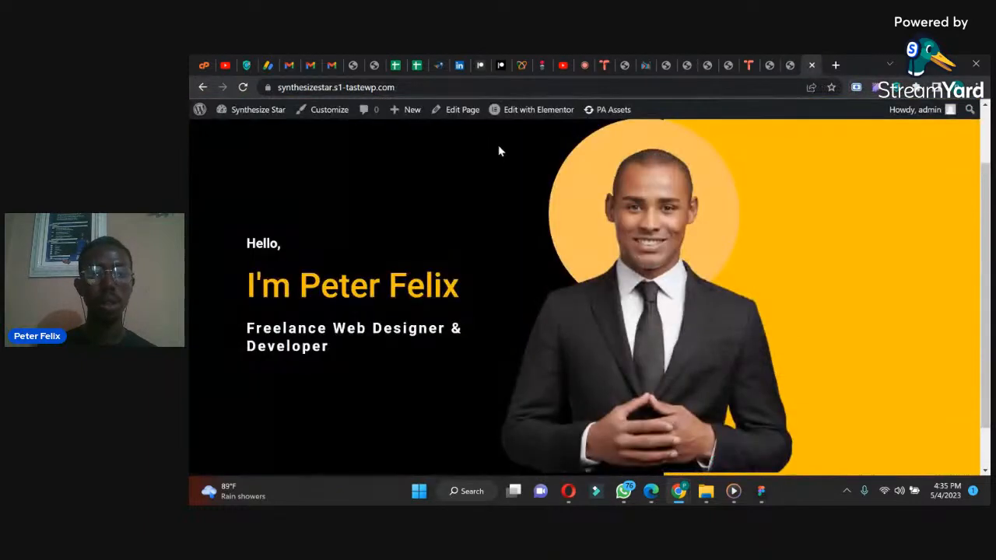
pyautogui.click(243, 87)
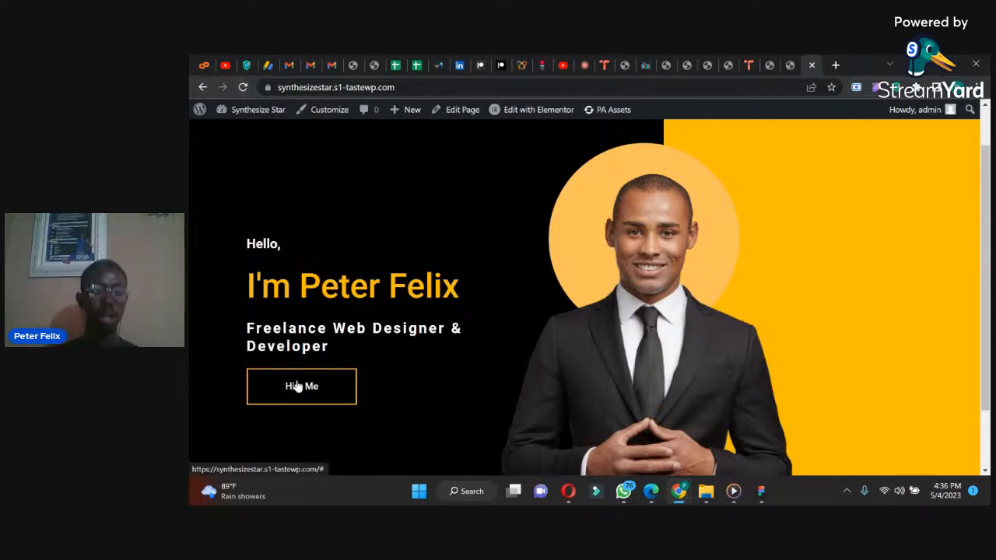
# Step: Return to the Elementor editor and set the "Hire Me" button's hover text color to black (#000000)
pyautogui.click(788, 56)
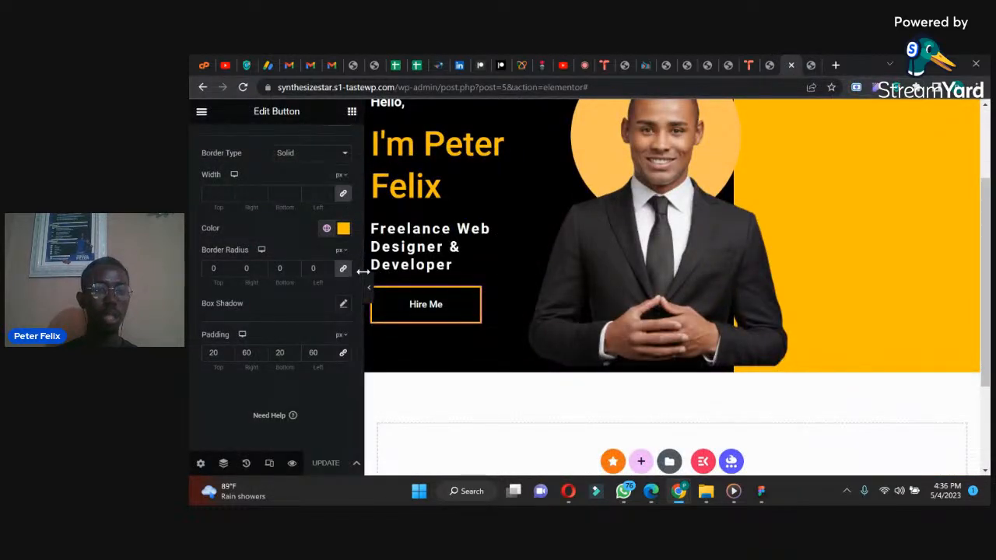
pyautogui.scroll(3, 362, 277)
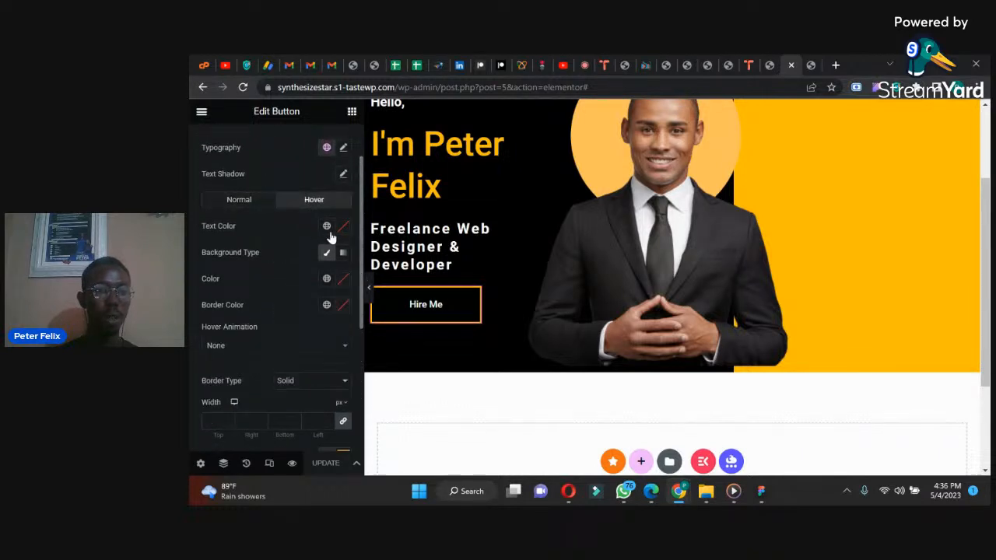
pyautogui.click(343, 226)
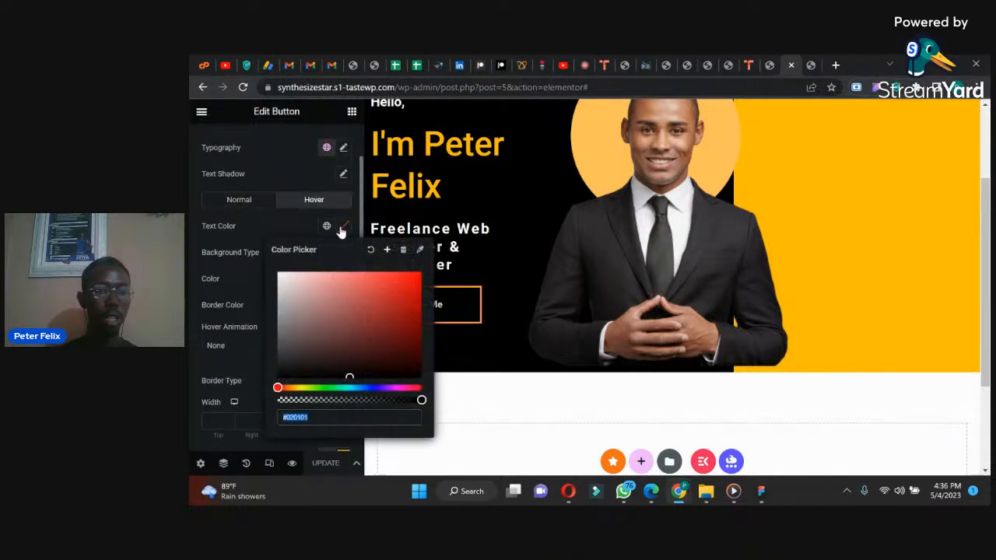
pyautogui.moveTo(296, 367); pyautogui.dragTo(279, 376)
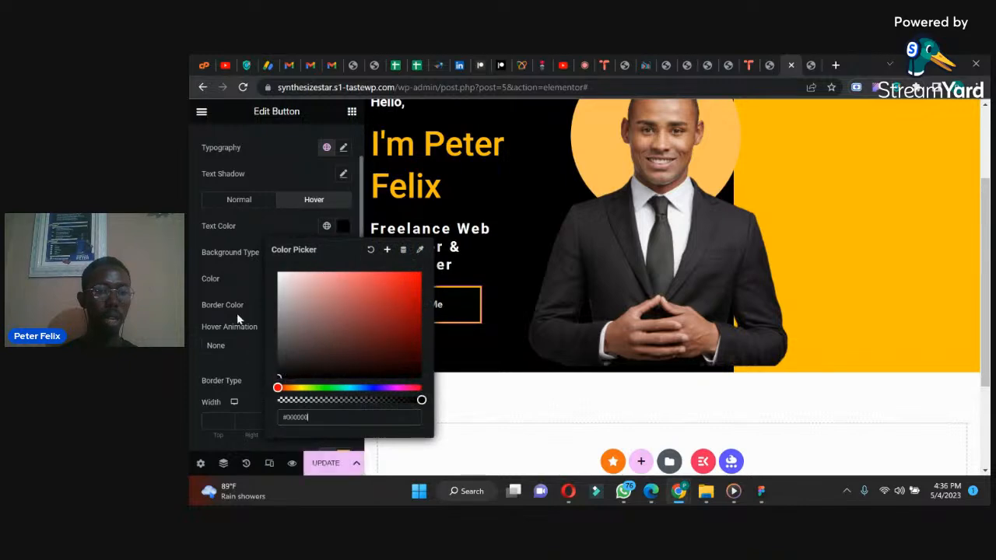
pyautogui.click(248, 266)
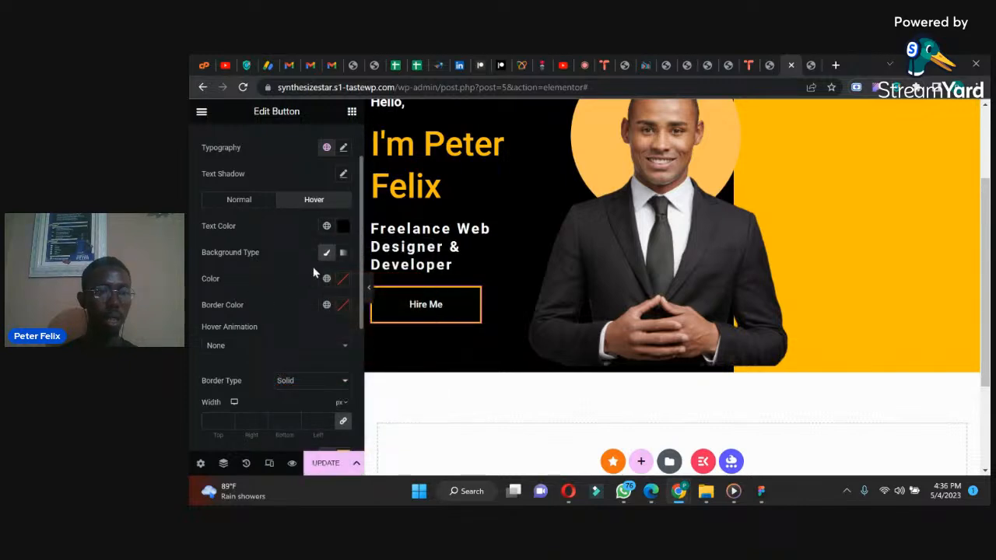
# Step: Set the "Hire Me" button's hover background to the global color "yellow" and save the page
pyautogui.click(325, 282)
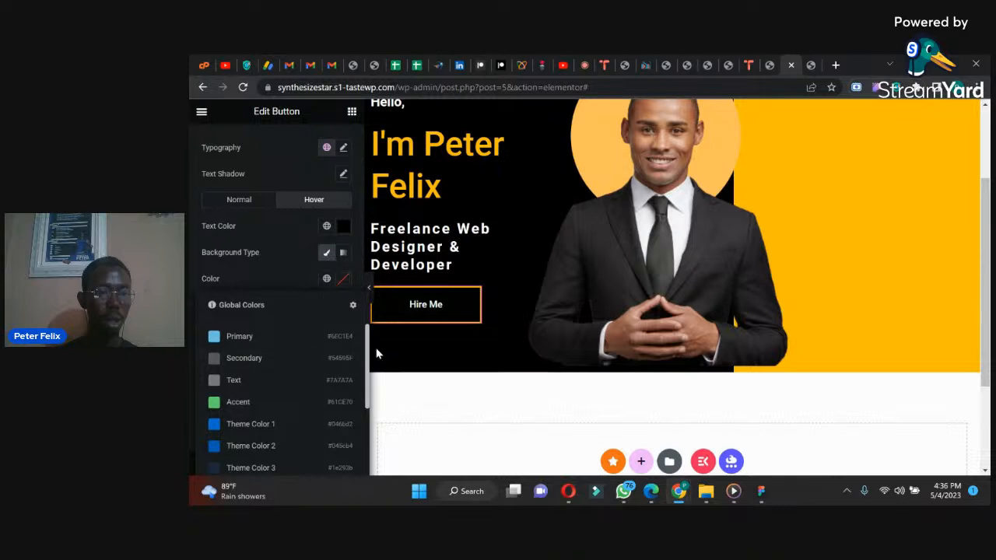
pyautogui.moveTo(369, 356); pyautogui.dragTo(370, 445)
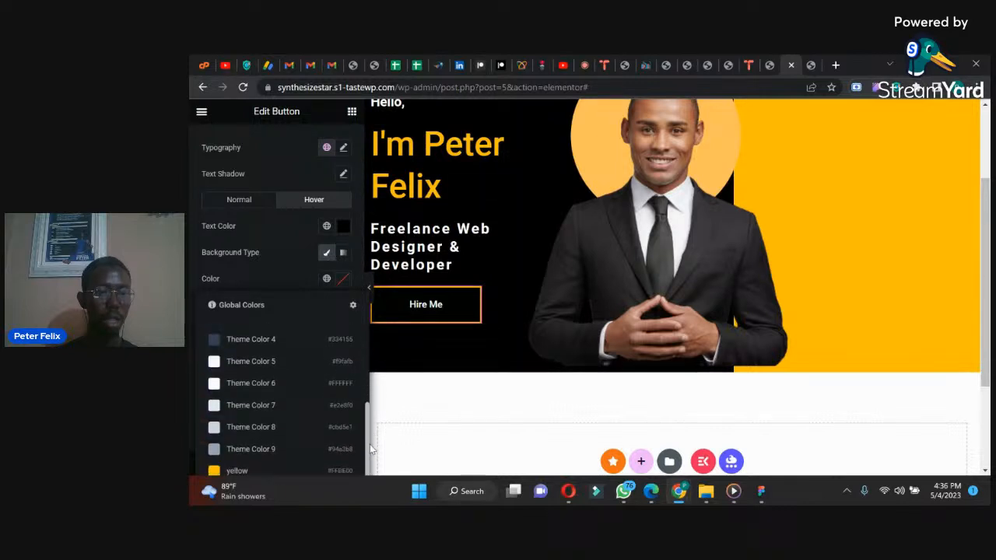
pyautogui.click(280, 472)
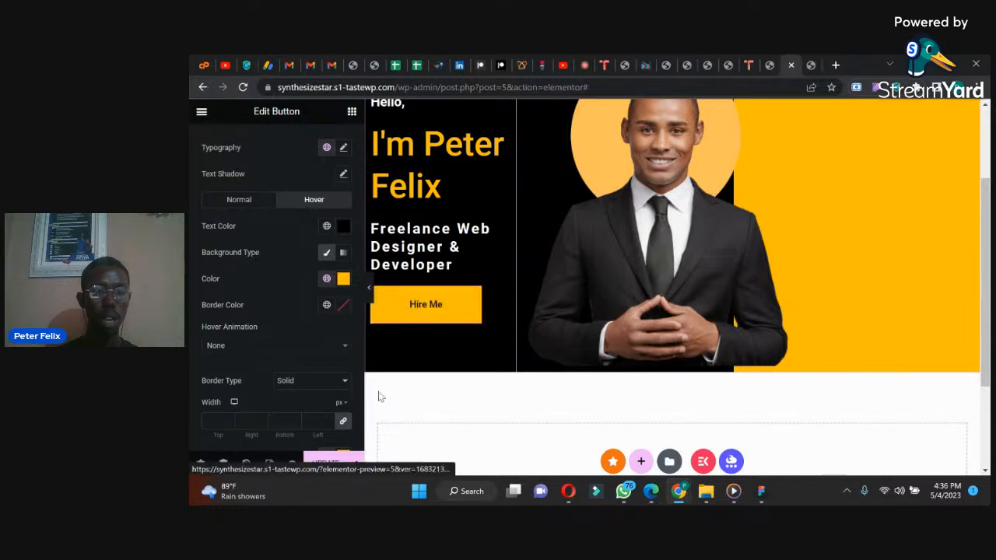
pyautogui.click(333, 459)
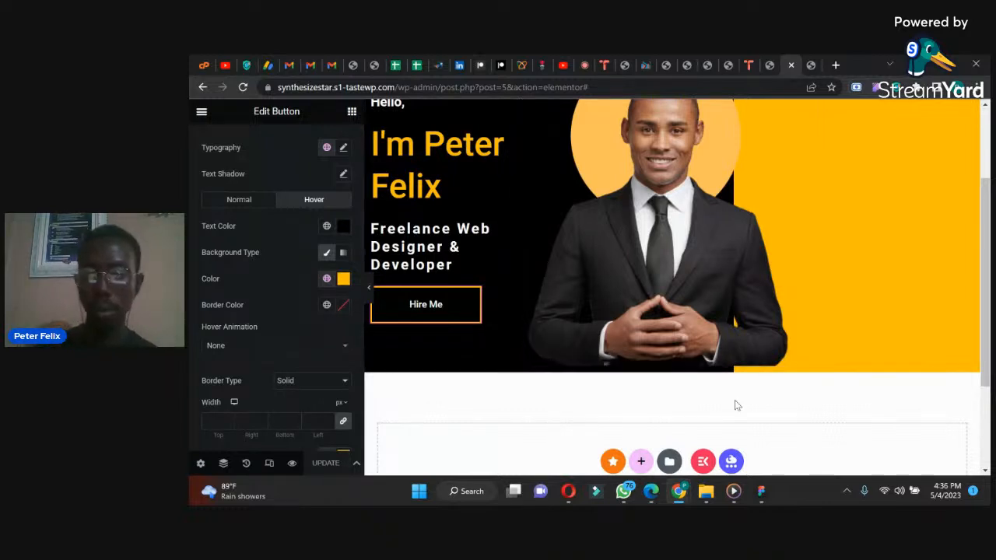
# Step: Examine the About Me section of the reference design in WhatsApp, then return to the Elementor editor in Chrome
pyautogui.click(630, 496)
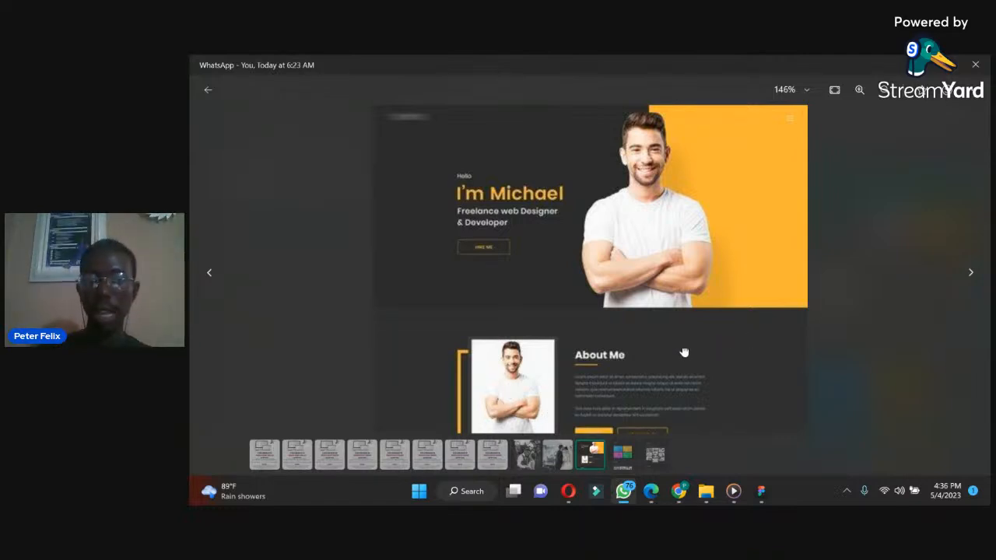
pyautogui.moveTo(684, 353); pyautogui.dragTo(680, 247)
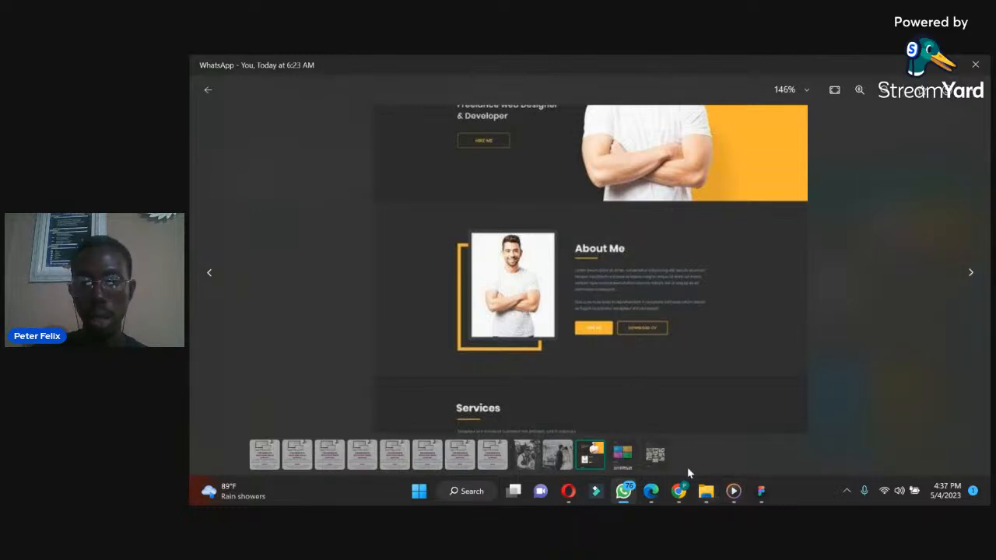
pyautogui.moveTo(683, 500)
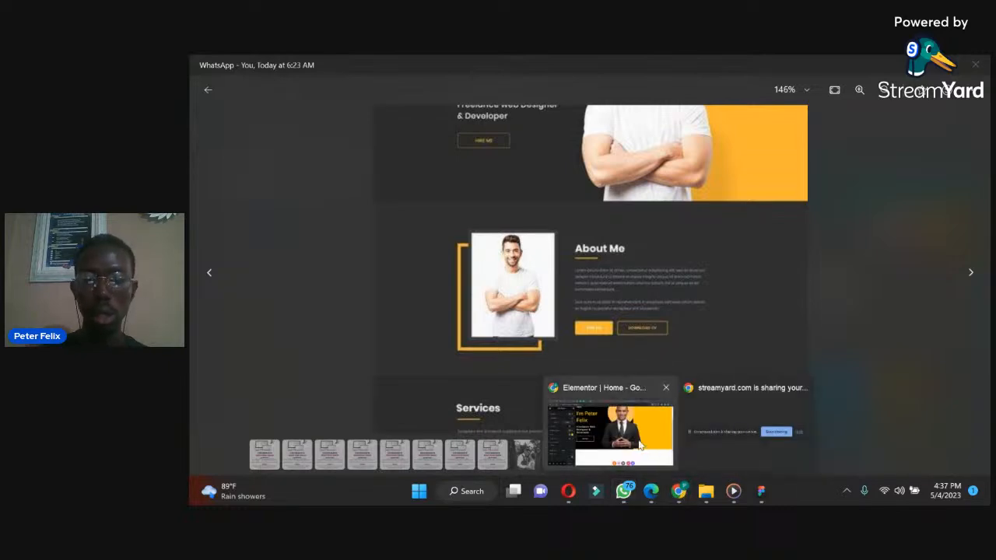
pyautogui.click(643, 446)
# Step: Add a container with two equal columns below the hero and set its minimum height to about 331 px
pyautogui.scroll(-5, 986, 327)
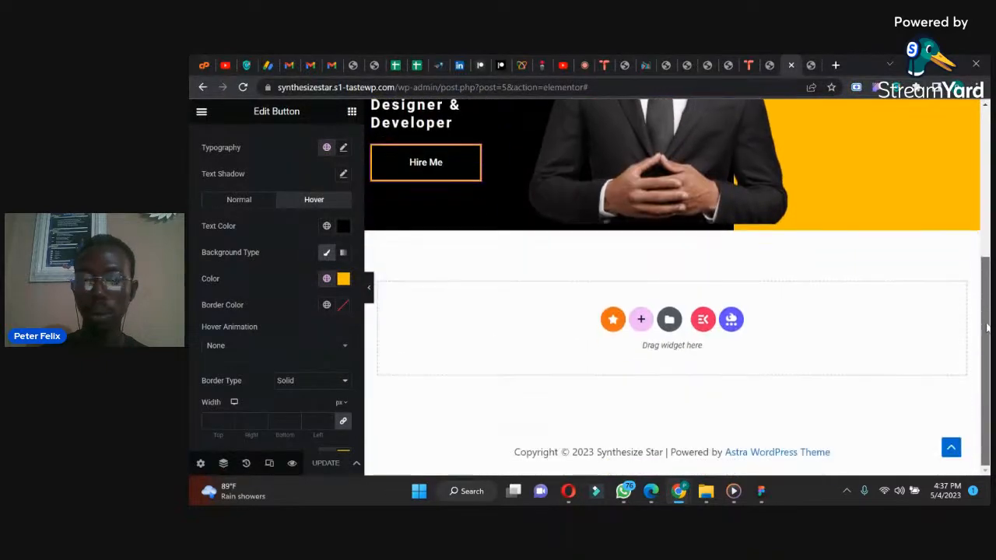
pyautogui.click(643, 325)
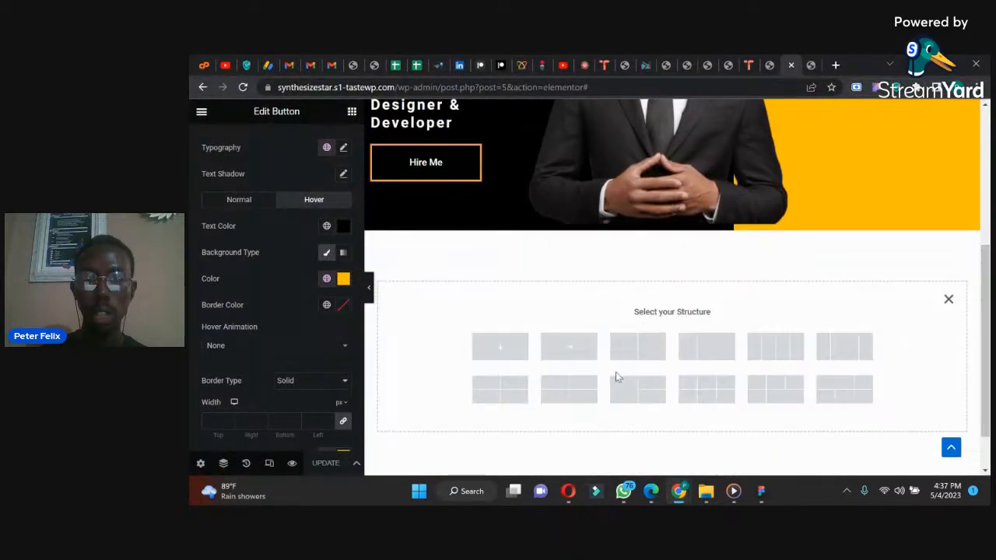
pyautogui.click(628, 344)
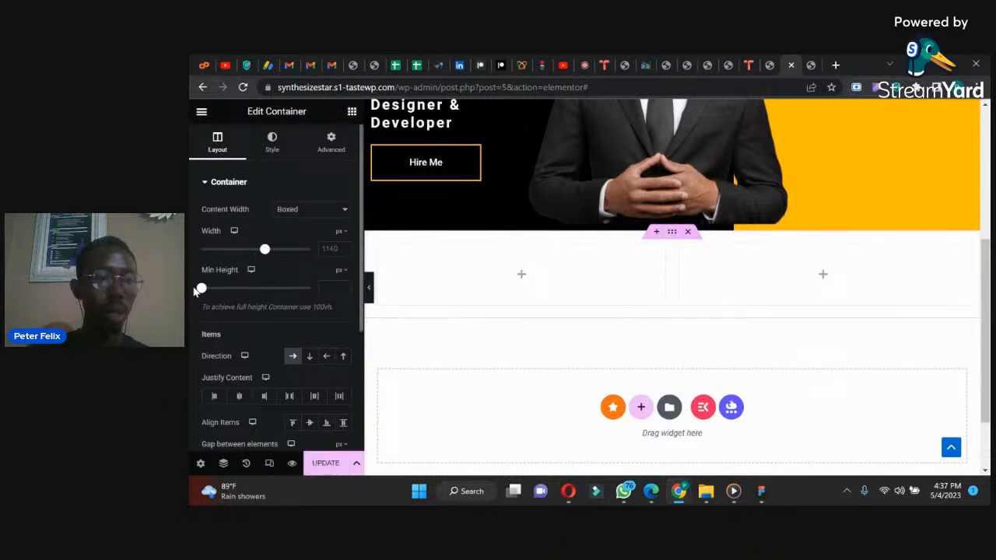
pyautogui.moveTo(200, 289); pyautogui.dragTo(226, 289)
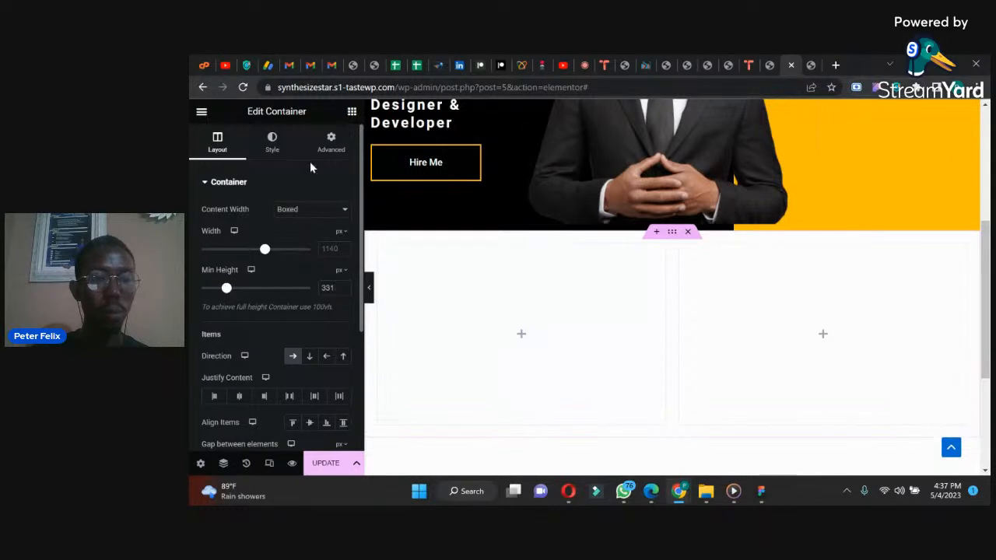
# Step: Set the new two-column container's padding to 80 px top and bottom and 0 right and left
pyautogui.click(328, 144)
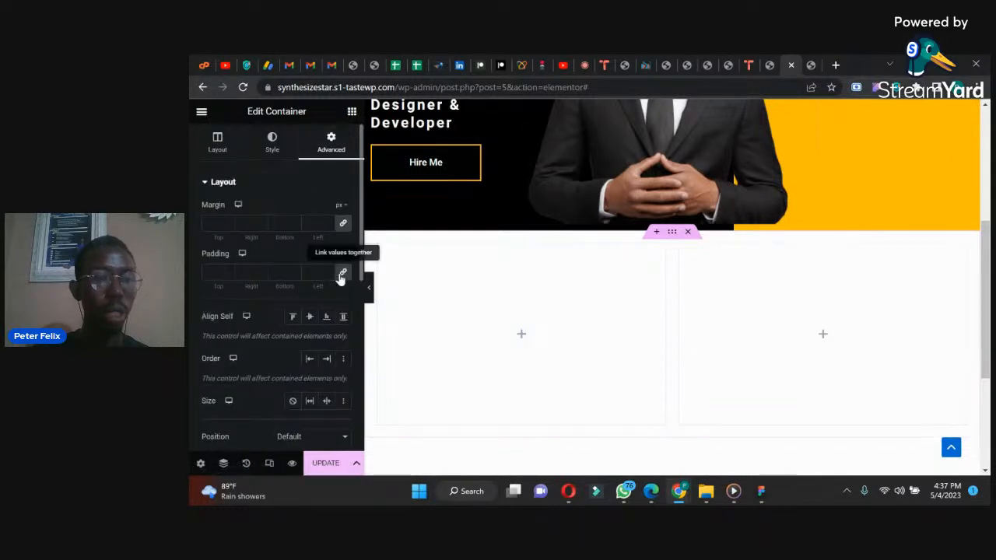
pyautogui.click(210, 271)
pyautogui.write('40')
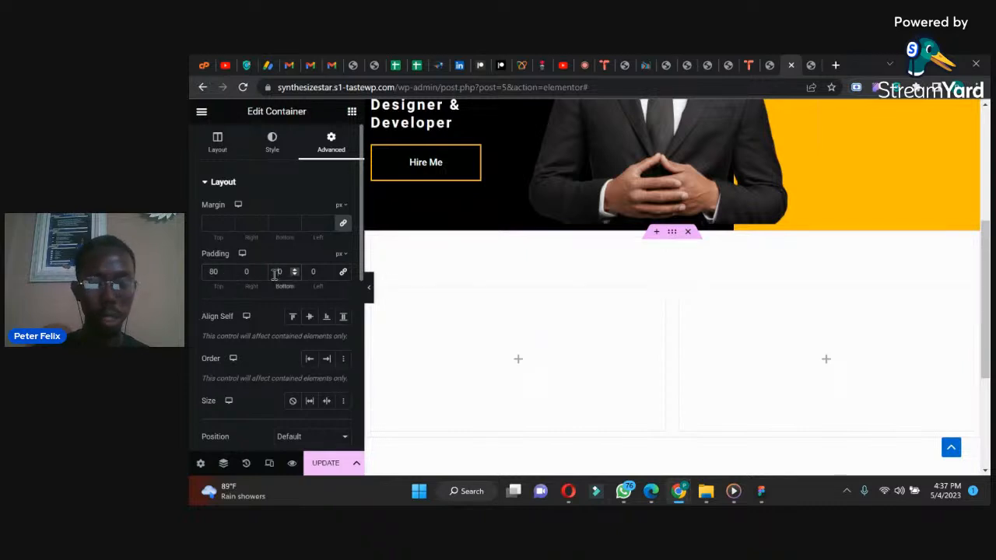
pyautogui.write('8')
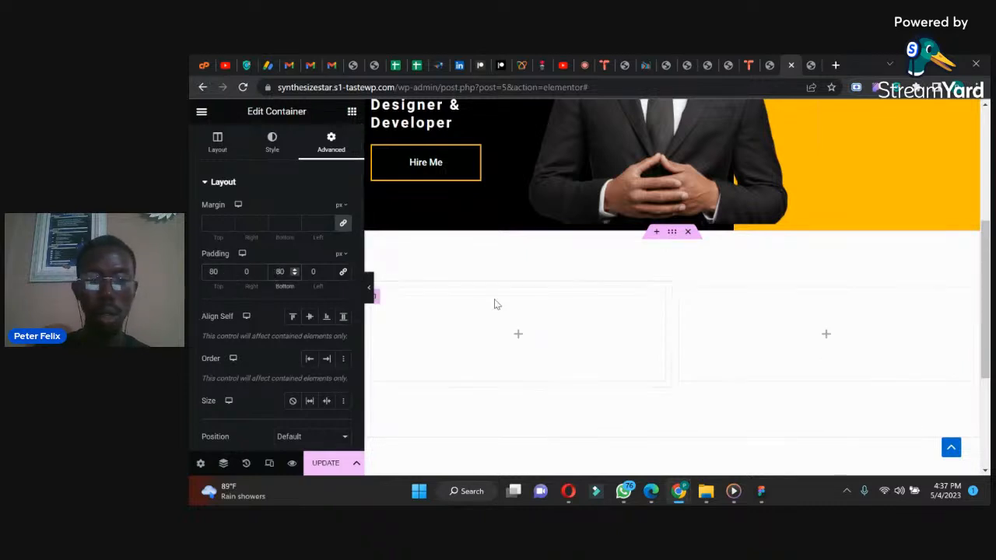
# Step: Give the two-column container a classic dark gray background color (#282828)
pyautogui.click(272, 143)
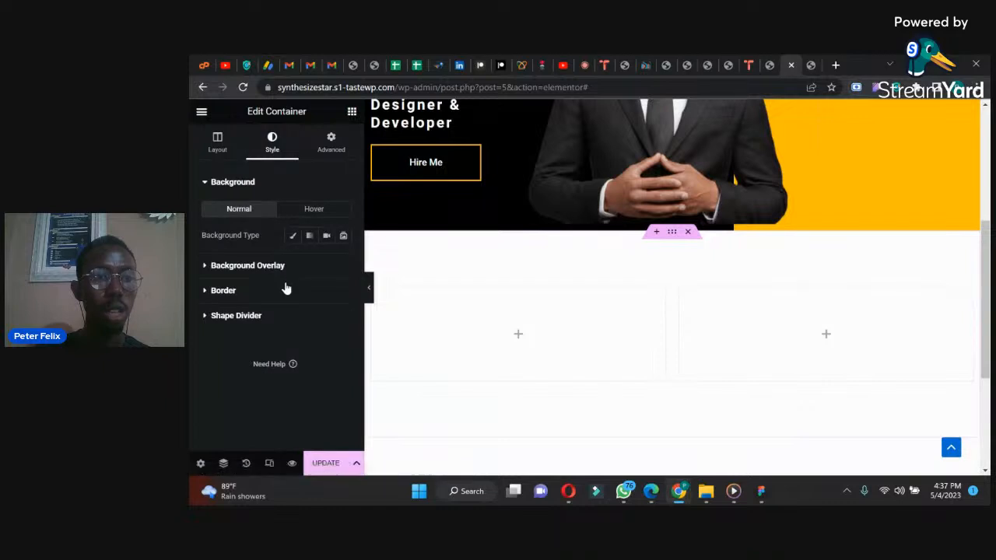
pyautogui.click(293, 235)
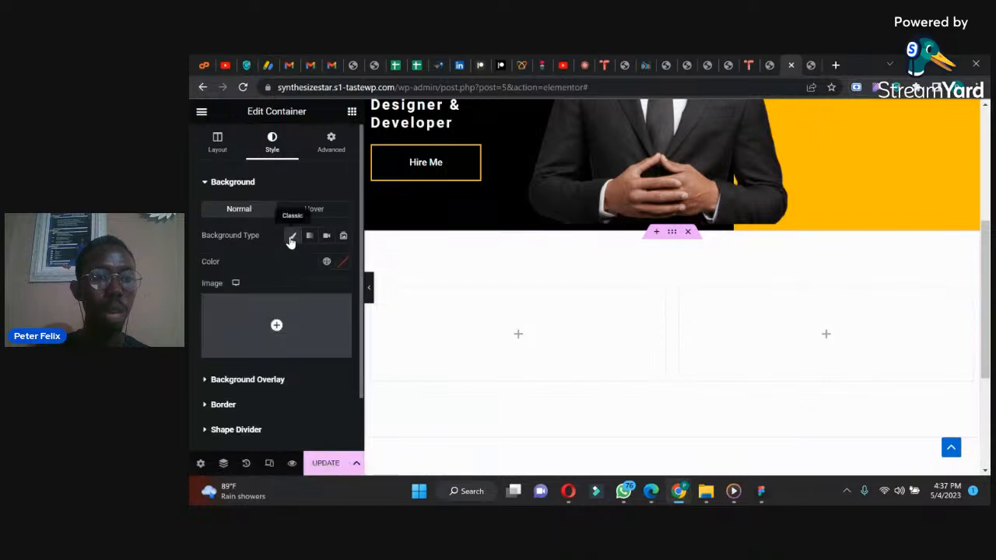
pyautogui.click(343, 263)
pyautogui.click(278, 412)
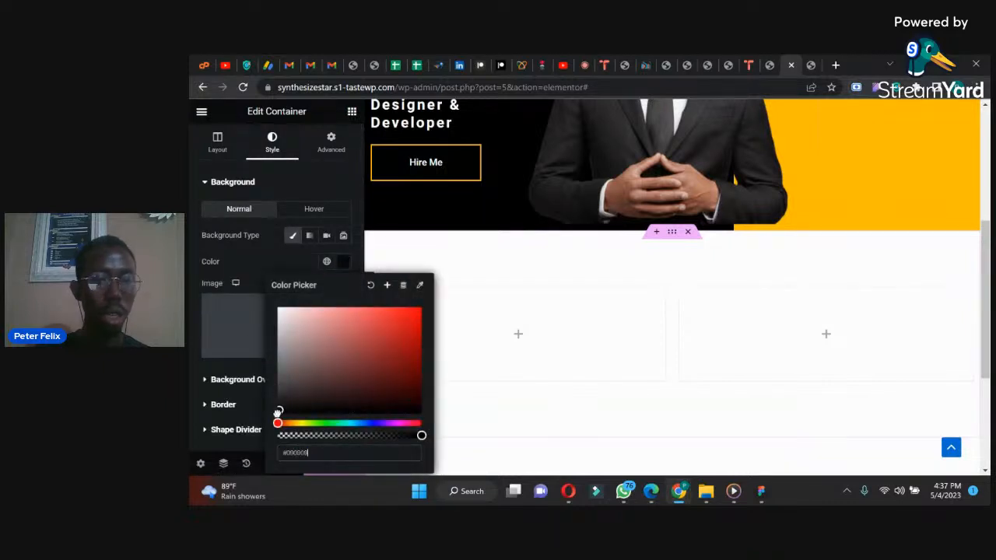
pyautogui.moveTo(276, 418); pyautogui.dragTo(277, 401)
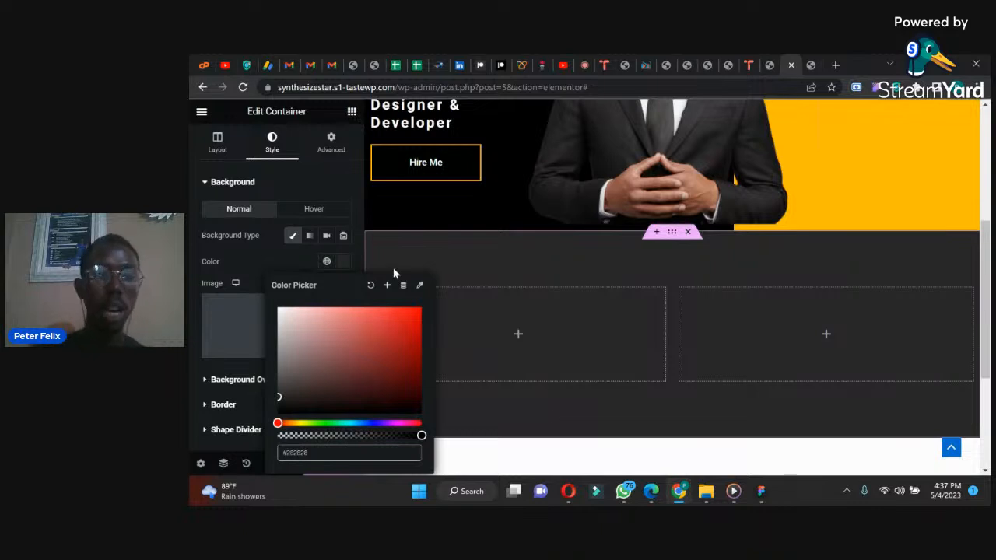
# Step: Add an Image widget to the first column of the dark gray container
pyautogui.click(351, 112)
pyautogui.moveTo(313, 354); pyautogui.dragTo(456, 327)
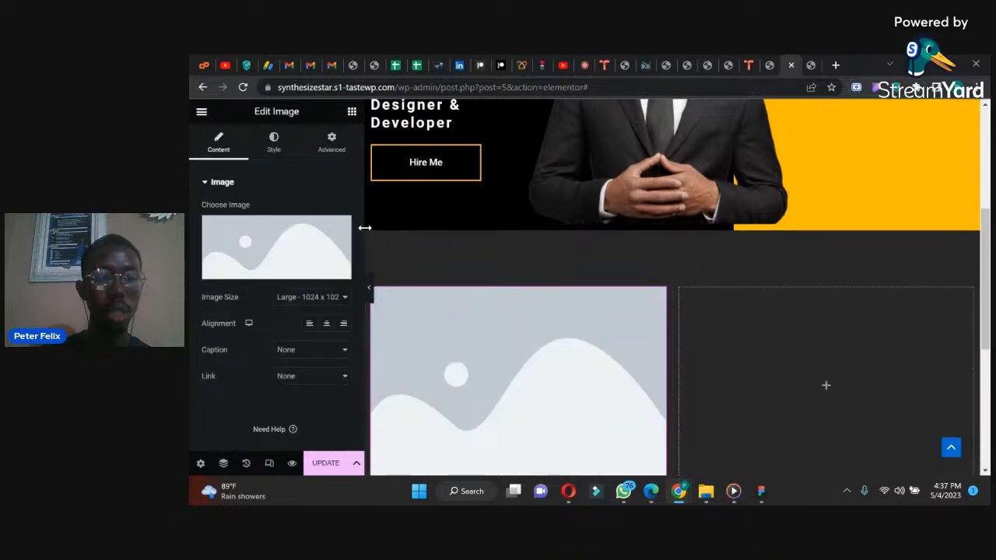
# Step: Choose request-a-quote.png as the picture for the first column's Image widget and set its width to 51%
pyautogui.click(259, 269)
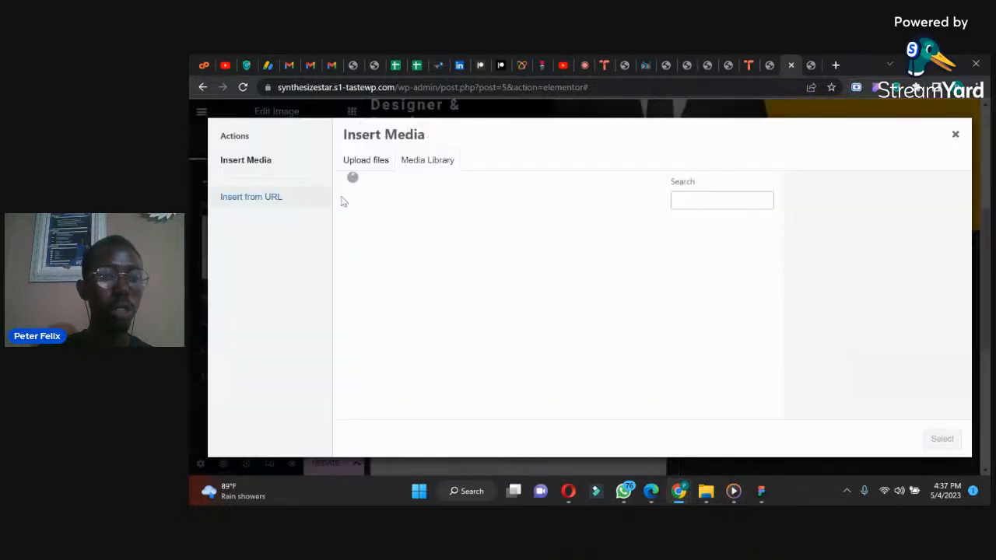
pyautogui.click(381, 247)
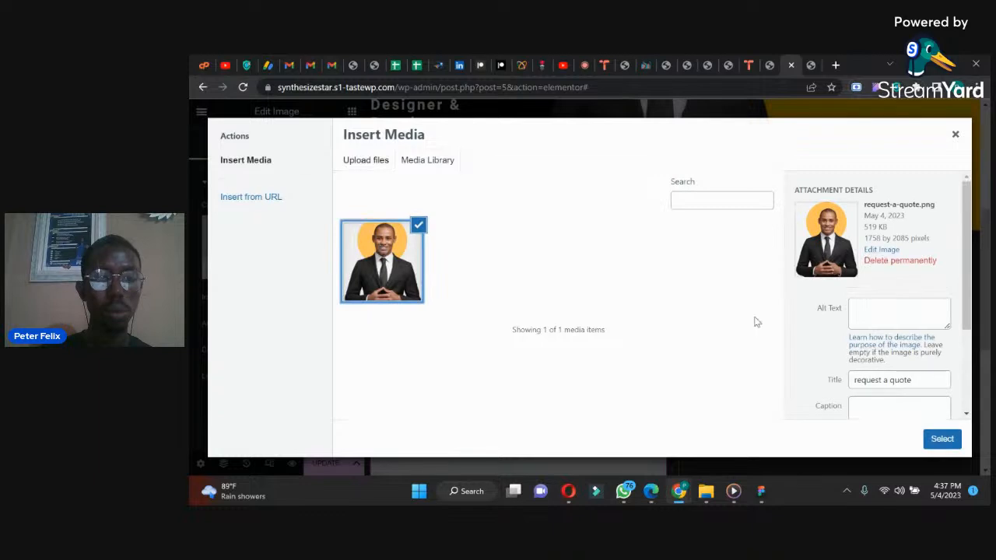
pyautogui.click(940, 439)
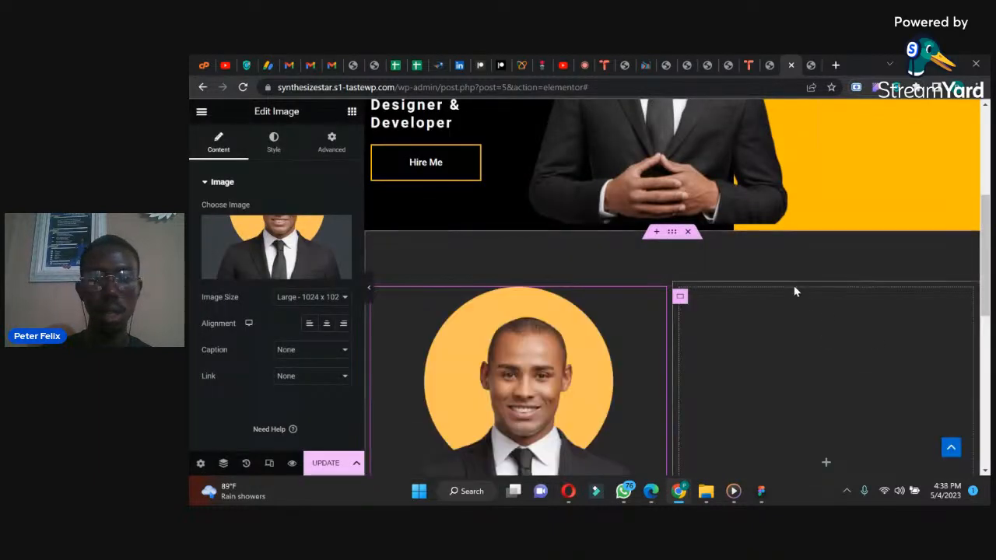
pyautogui.moveTo(987, 221); pyautogui.dragTo(987, 272)
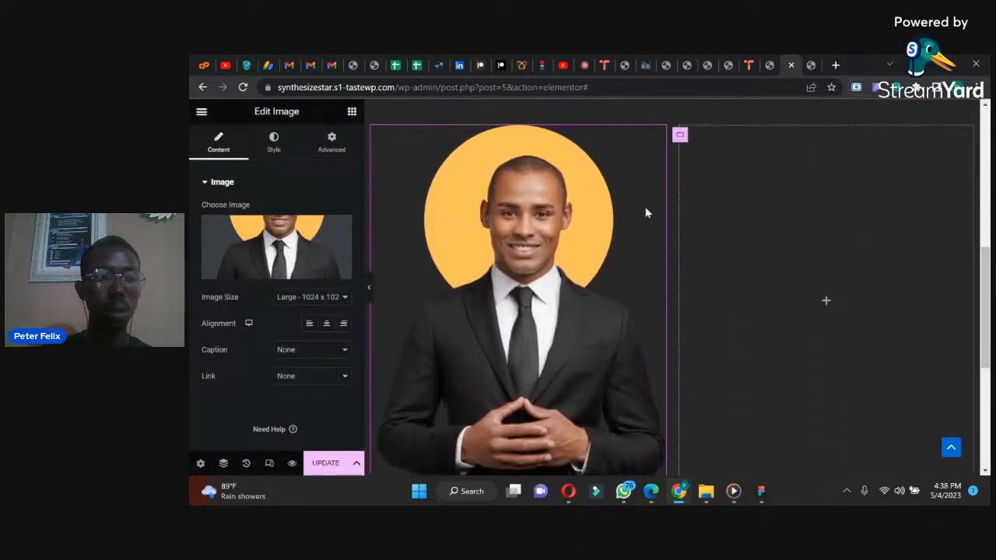
pyautogui.click(273, 143)
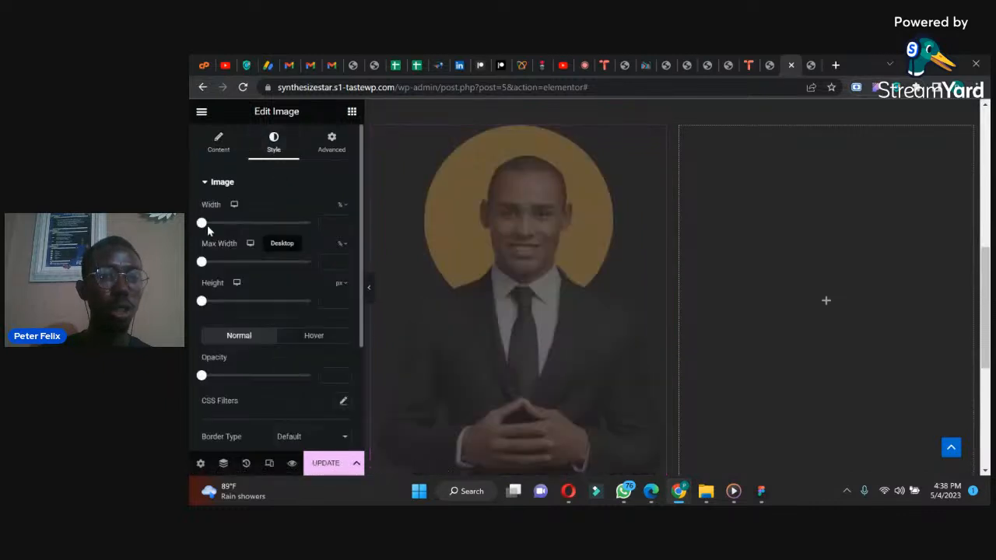
pyautogui.moveTo(201, 223); pyautogui.dragTo(257, 224)
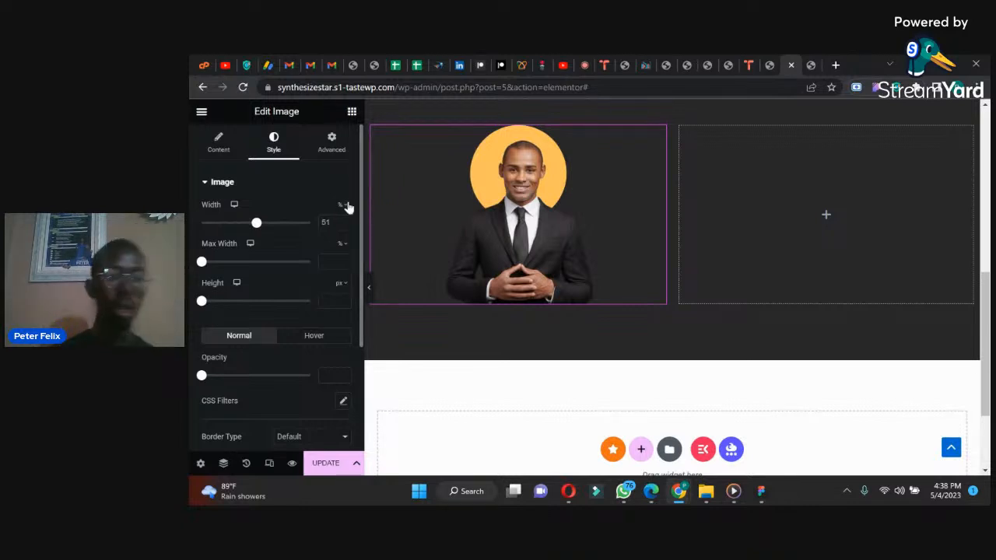
# Step: Set the image's hover-state CSS filters to brightness 96 and saturation 0
pyautogui.moveTo(360, 204); pyautogui.dragTo(355, 245)
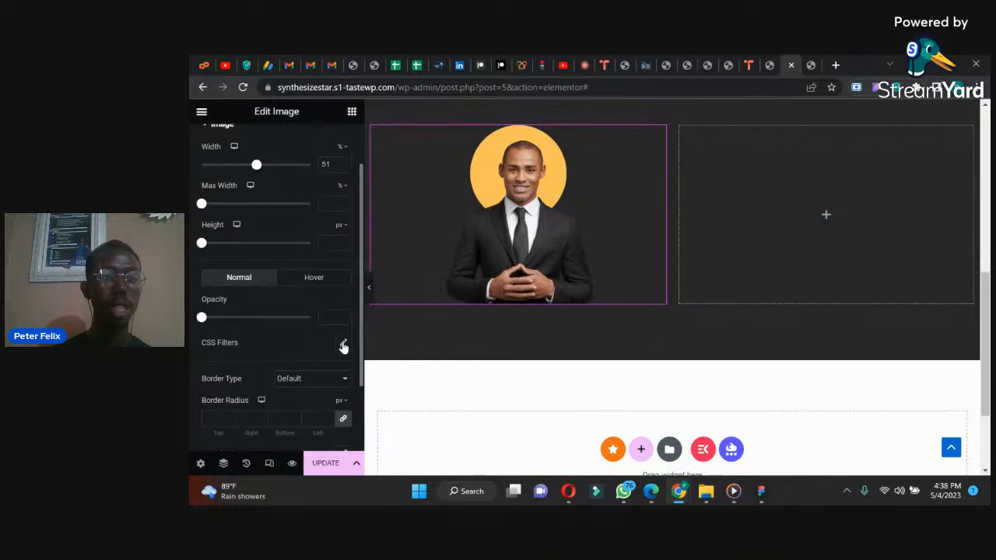
pyautogui.click(315, 281)
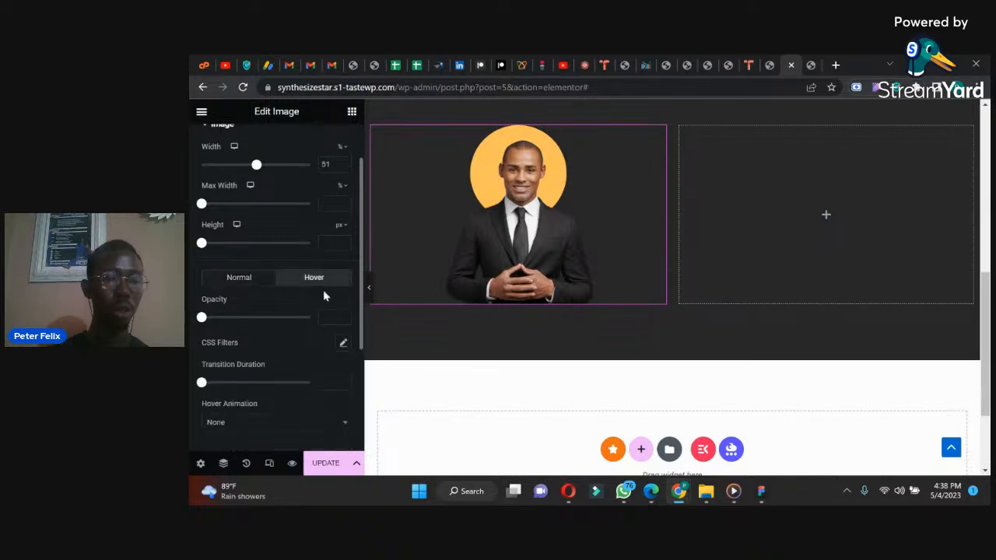
pyautogui.moveTo(360, 311); pyautogui.dragTo(350, 330)
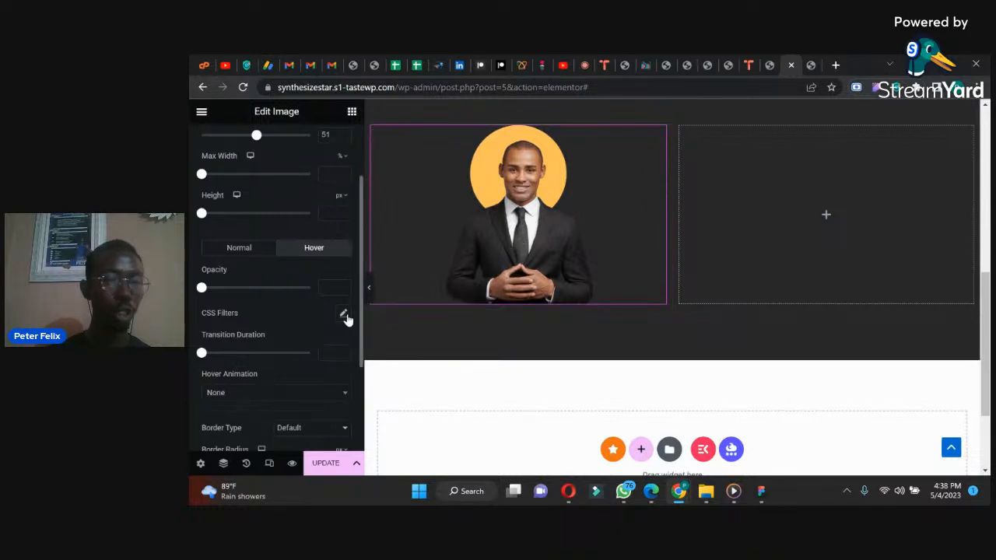
pyautogui.click(343, 314)
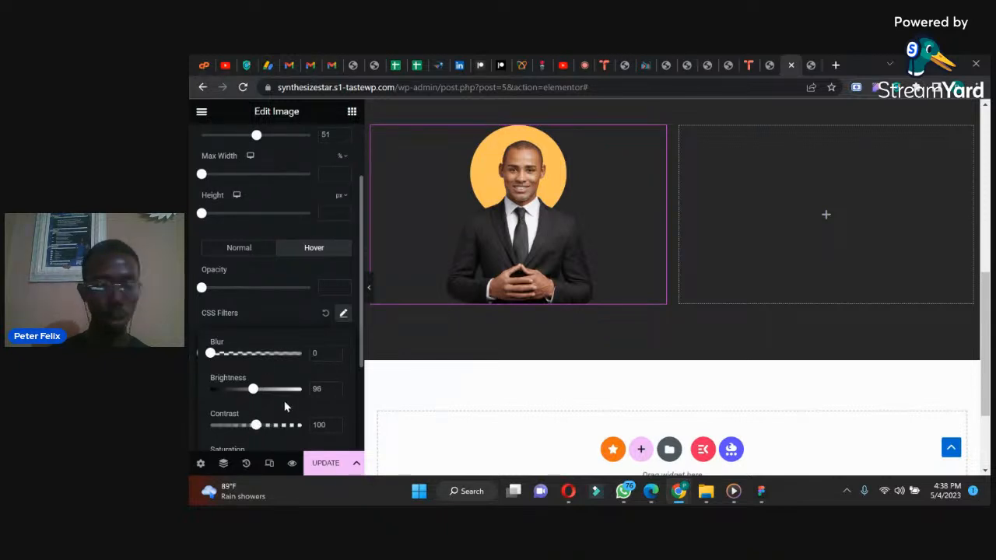
pyautogui.scroll(-3, 248, 399)
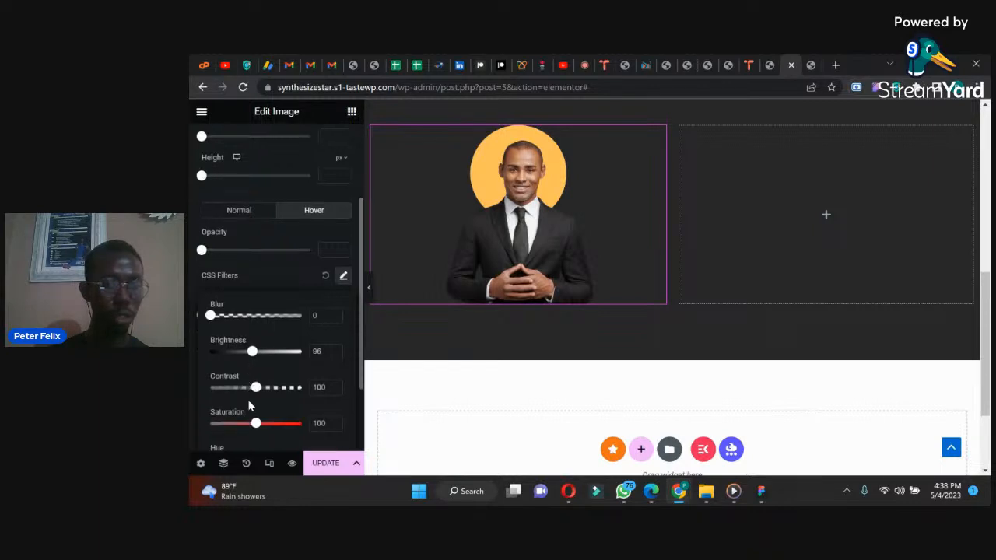
pyautogui.moveTo(257, 410); pyautogui.dragTo(207, 404)
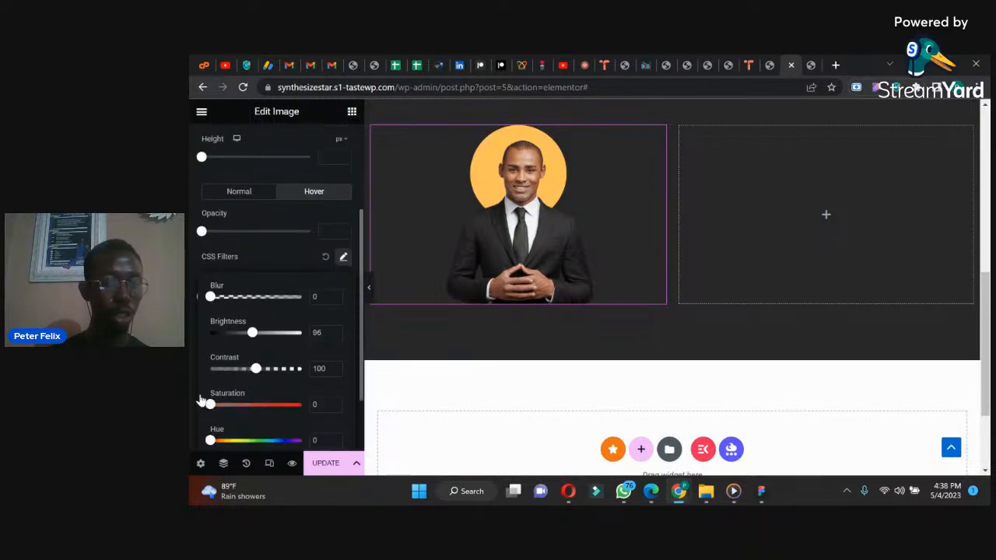
pyautogui.click(296, 350)
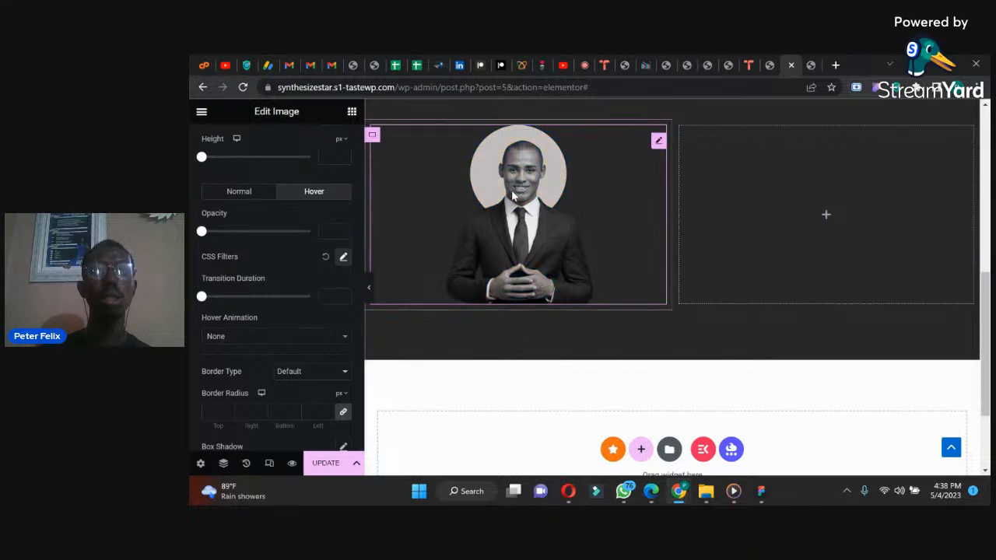
# Step: Try a solid border on the image in its normal state and set the border type to None
pyautogui.click(240, 193)
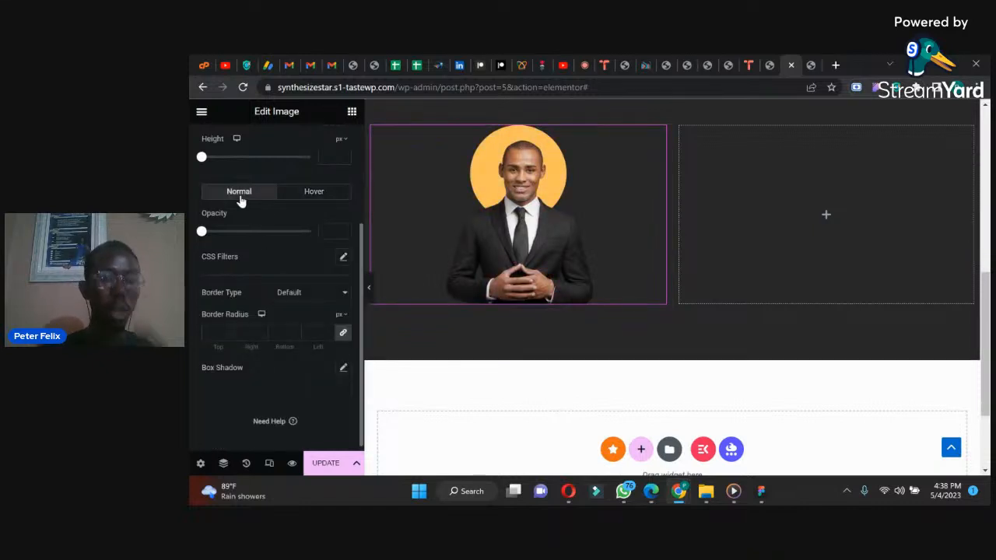
pyautogui.click(296, 292)
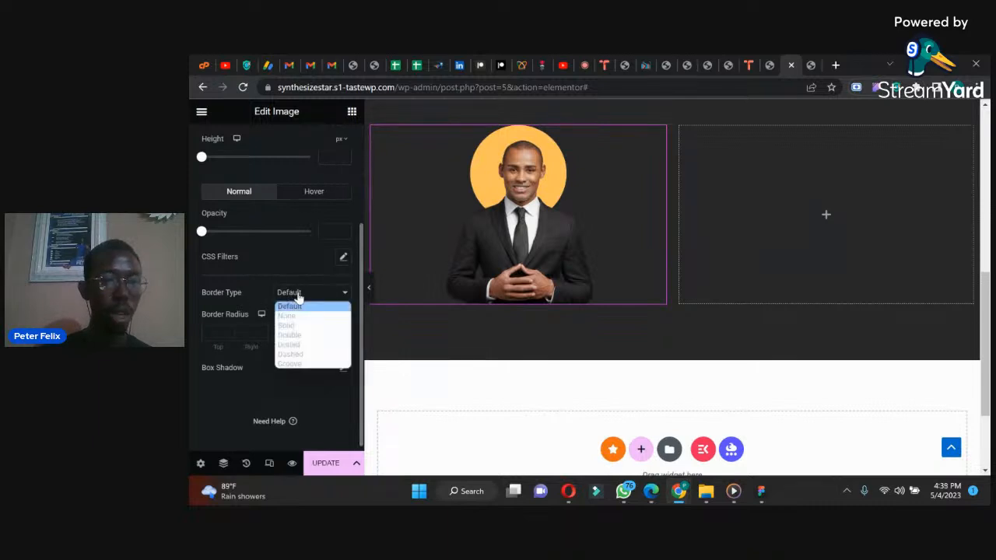
pyautogui.click(295, 326)
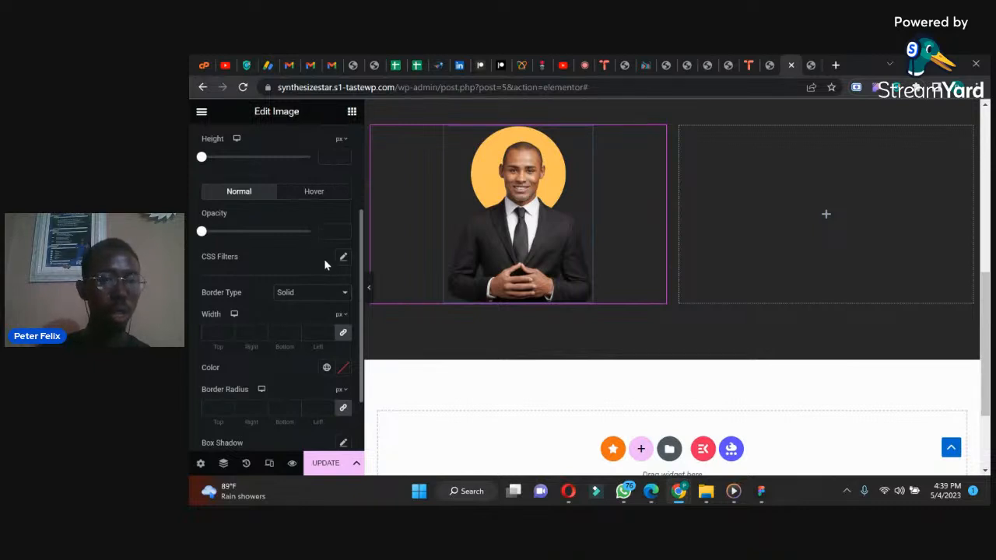
pyautogui.click(327, 292)
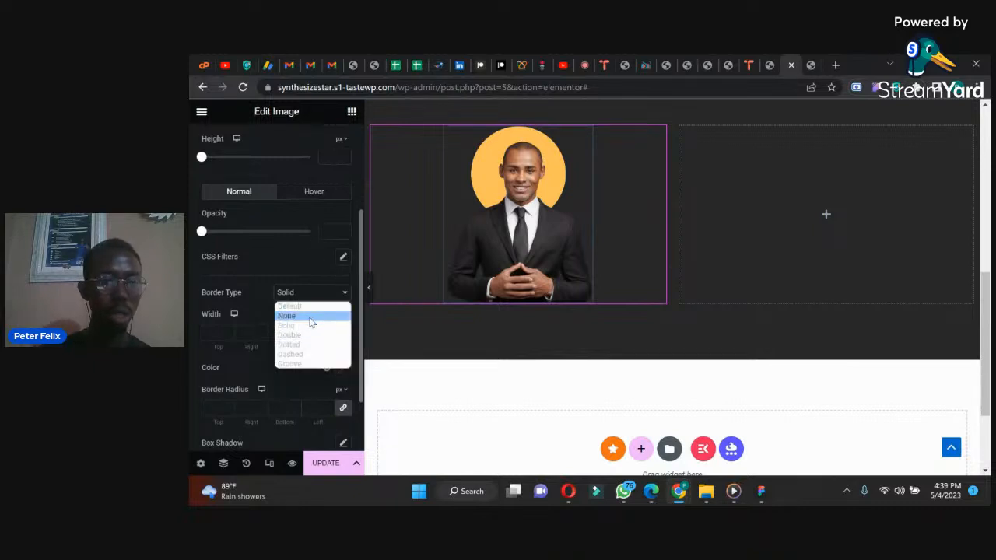
pyautogui.click(309, 319)
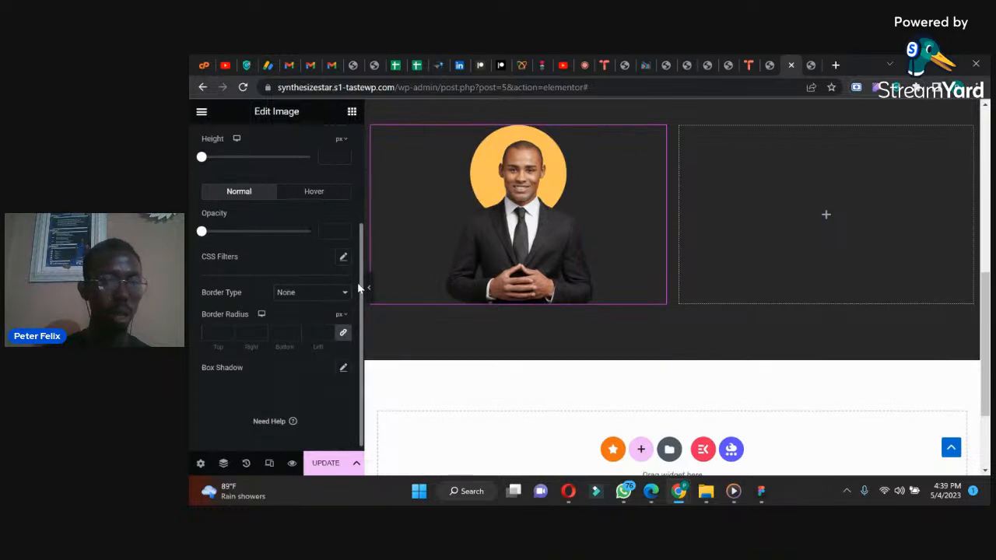
# Step: Add a box shadow to the image and make its color opaque white, rgba(255, 255, 255, 1)
pyautogui.click(343, 366)
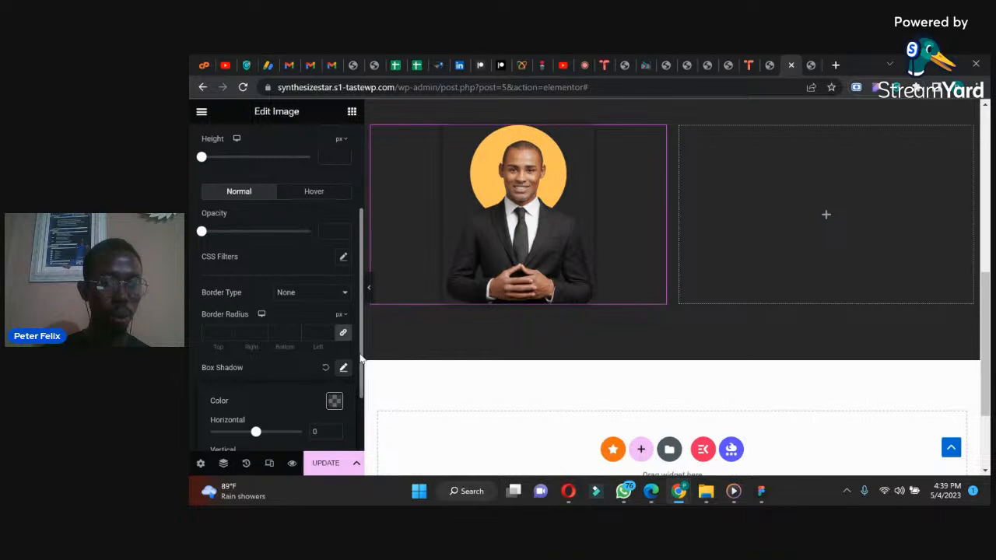
pyautogui.scroll(-2, 360, 357)
pyautogui.click(331, 303)
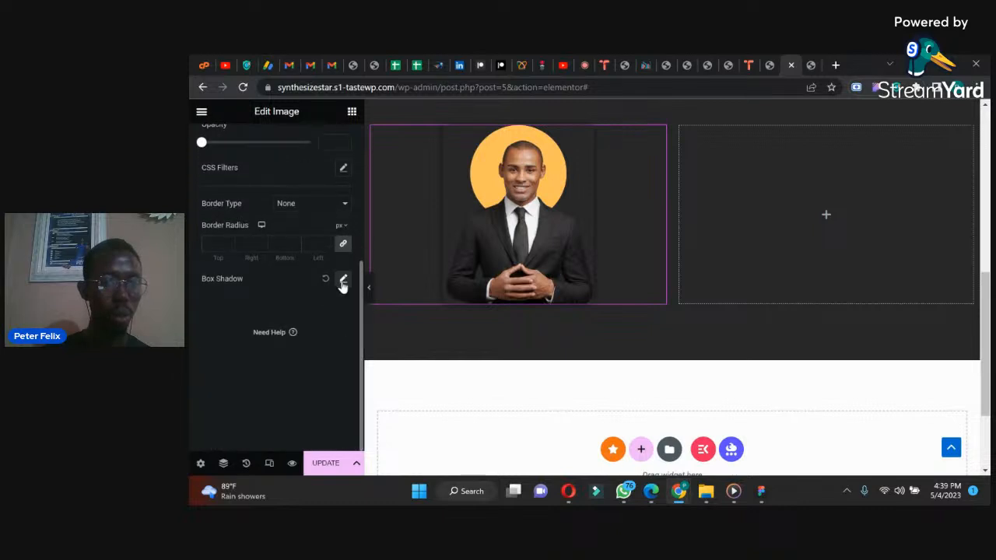
pyautogui.click(343, 280)
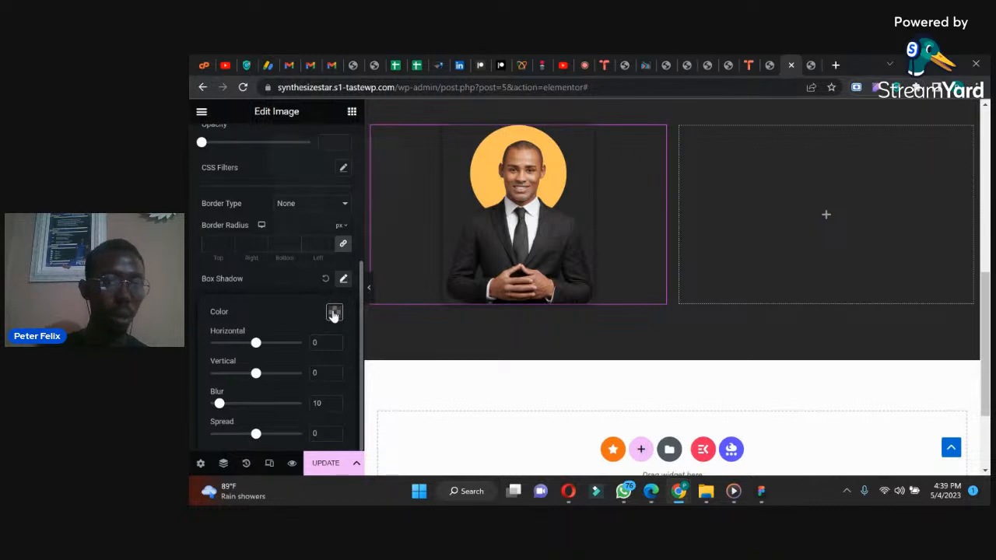
pyautogui.click(333, 313)
pyautogui.moveTo(340, 263); pyautogui.dragTo(413, 268)
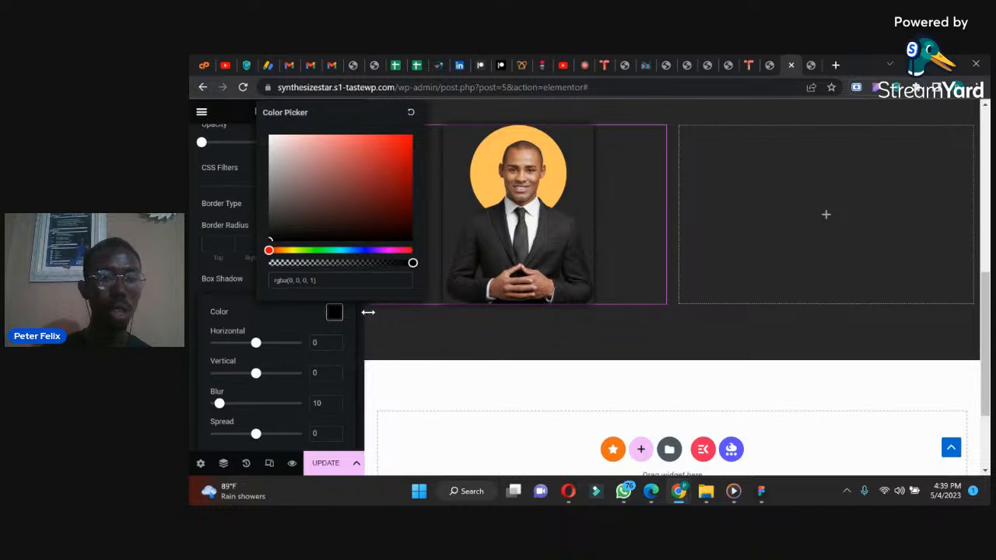
pyautogui.click(281, 149)
pyautogui.moveTo(275, 137); pyautogui.dragTo(260, 116)
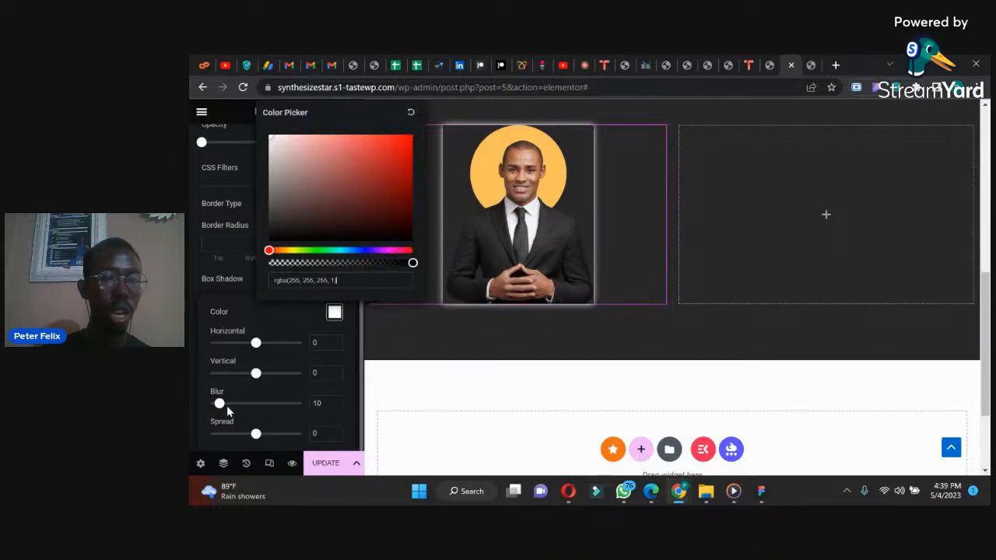
# Step: Set the image's box shadow to -19 horizontal, -12 vertical and 0 blur, and save the page
pyautogui.moveTo(256, 375)
pyautogui.mouseDown()
pyautogui.moveTo(244, 374)
pyautogui.moveTo(258, 374)
pyautogui.moveTo(260, 345)
pyautogui.moveTo(247, 345)
pyautogui.moveTo(251, 374)
pyautogui.mouseUp()
pyautogui.moveTo(224, 406); pyautogui.dragTo(200, 407)
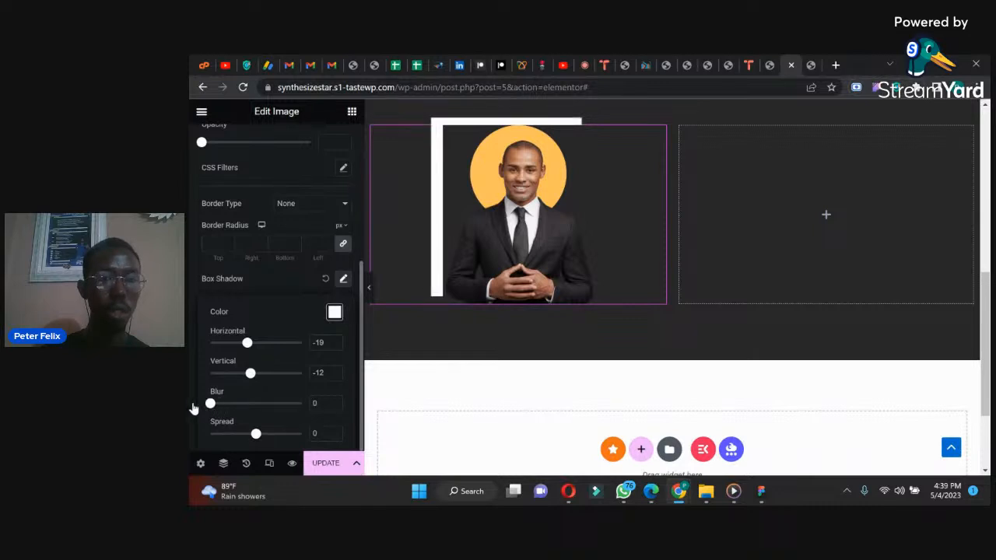
pyautogui.click(192, 402)
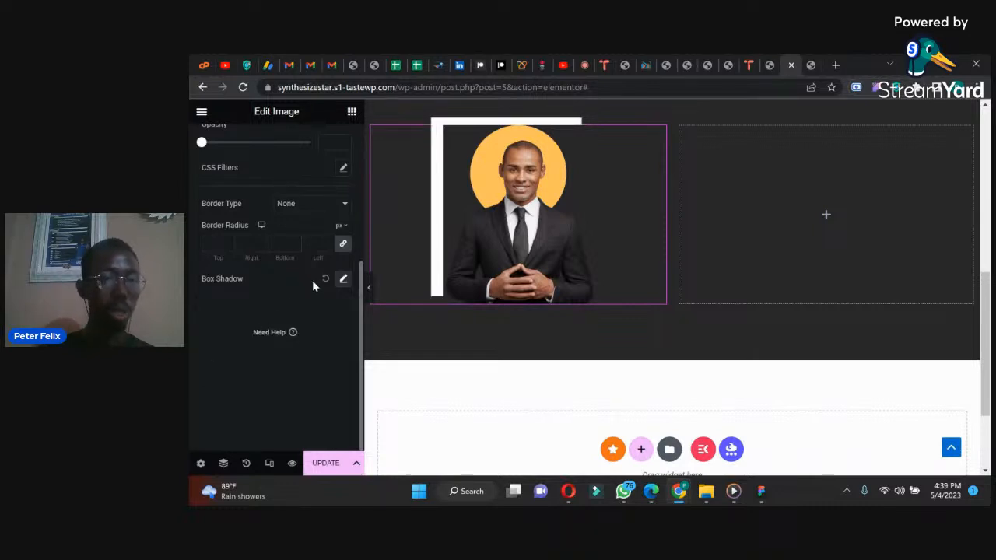
pyautogui.click(343, 280)
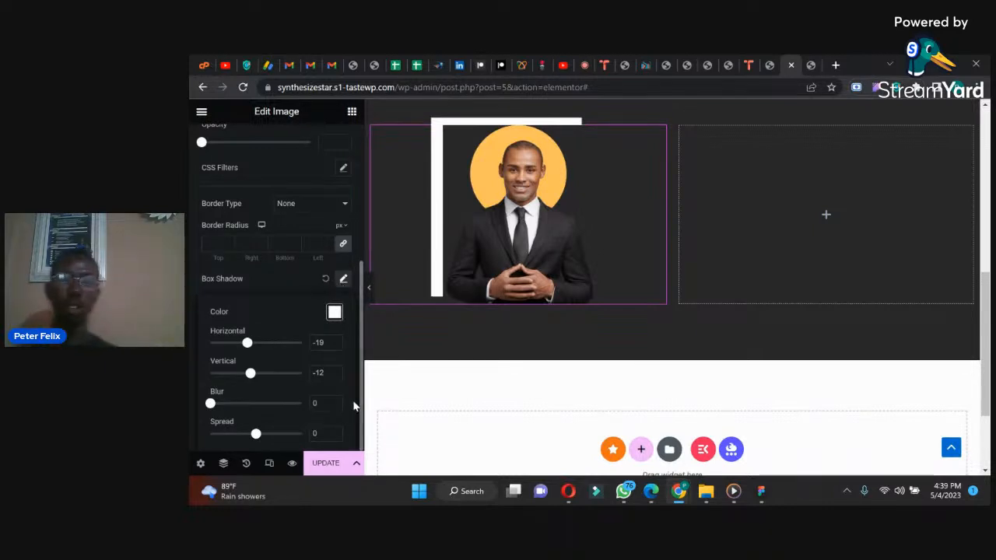
pyautogui.click(329, 463)
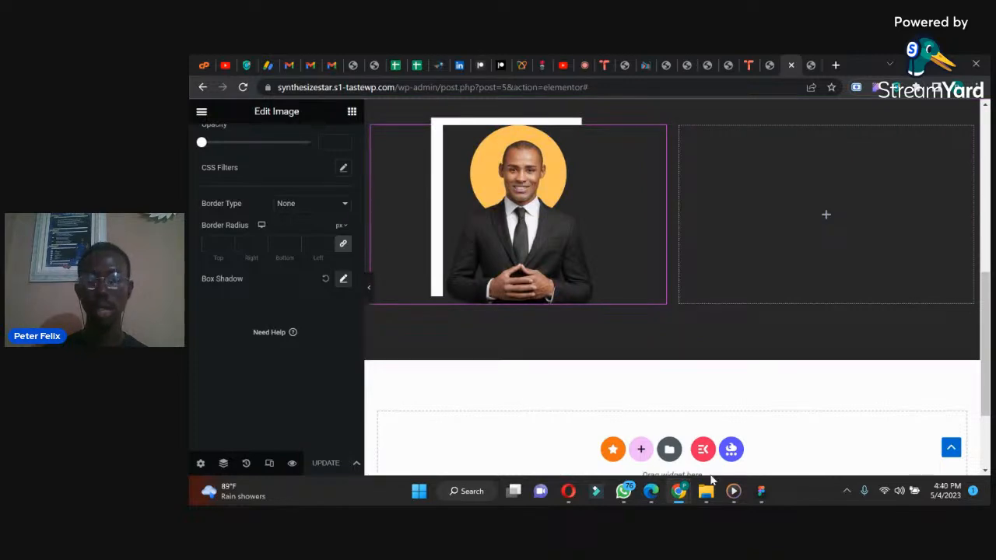
# Step: Check the About Me section of the reference design in WhatsApp and return to the Elementor page in Chrome
pyautogui.moveTo(681, 493)
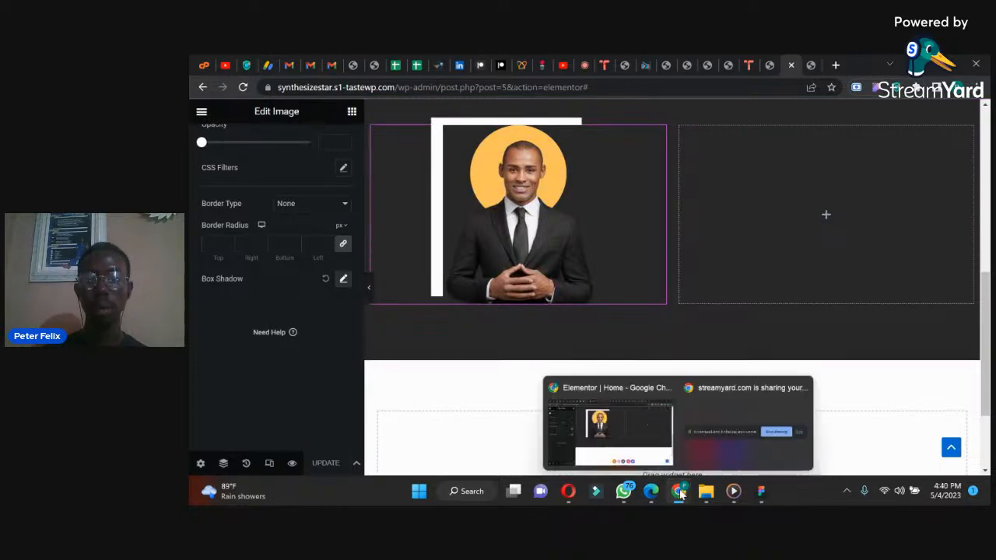
pyautogui.click(624, 494)
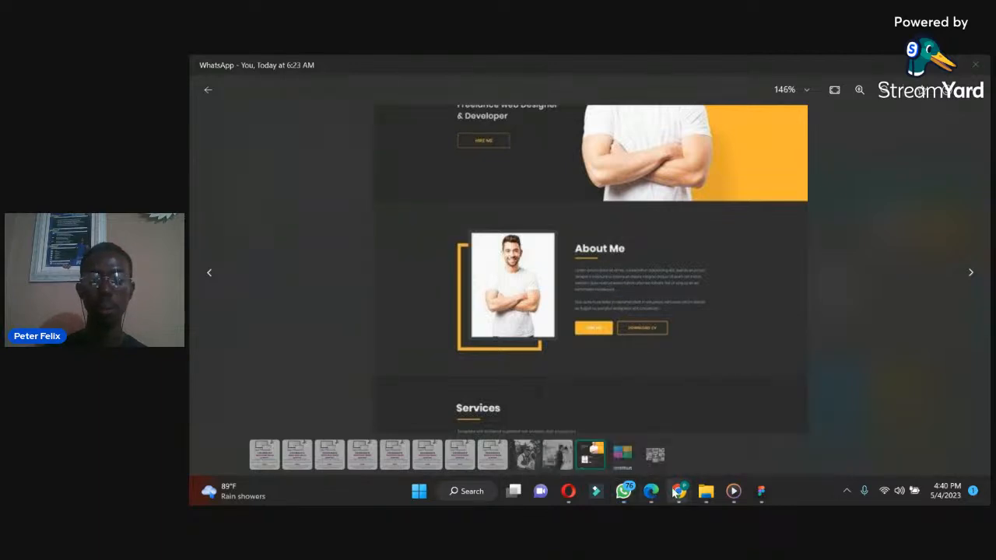
pyautogui.moveTo(671, 490)
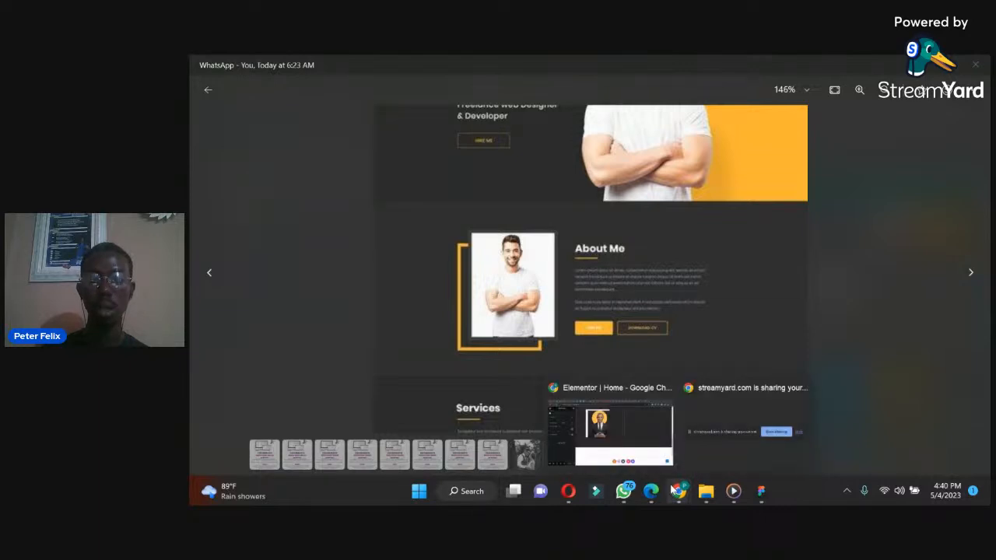
pyautogui.click(612, 425)
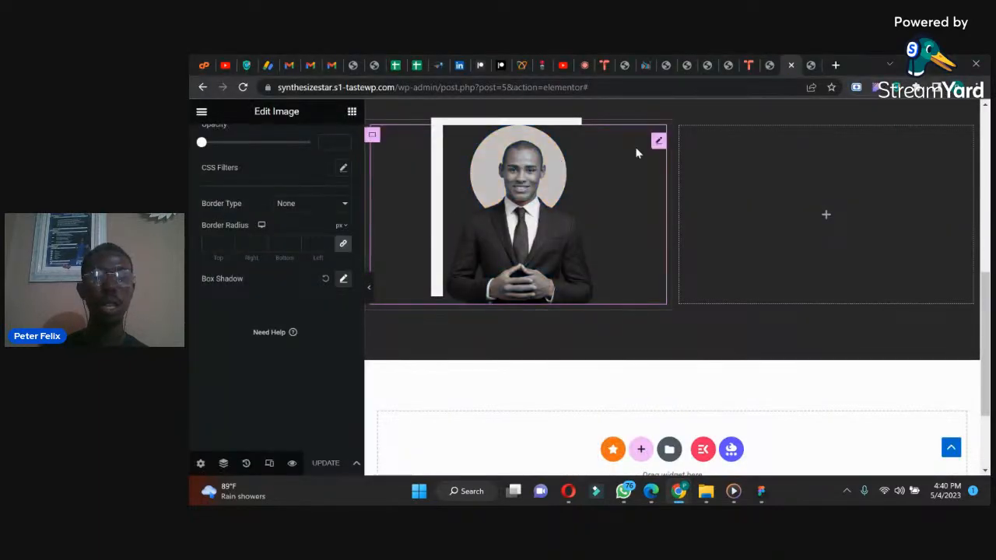
# Step: Copy the hero's large yellow name heading and paste it into the empty container beside the About section's image
pyautogui.moveTo(986, 292); pyautogui.dragTo(986, 175)
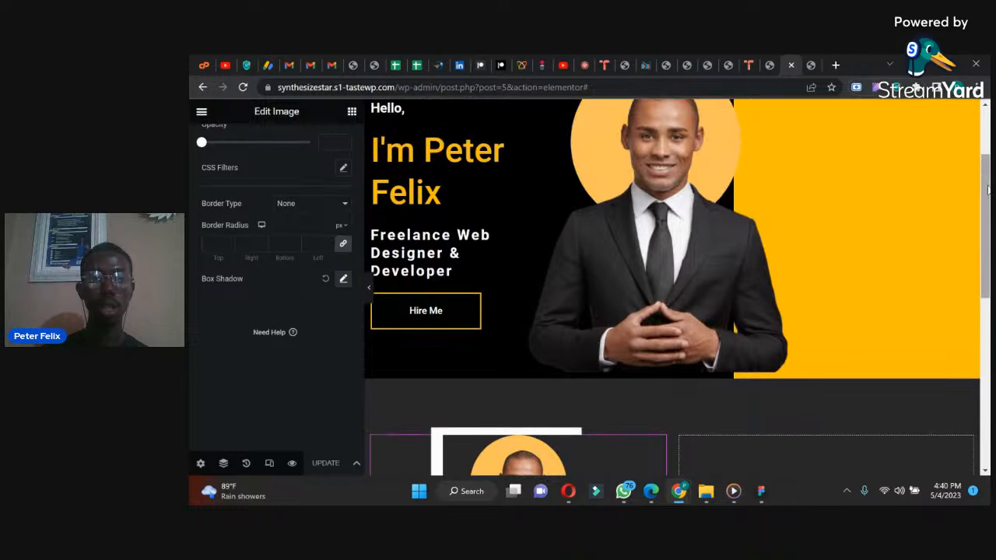
pyautogui.rightClick(498, 156)
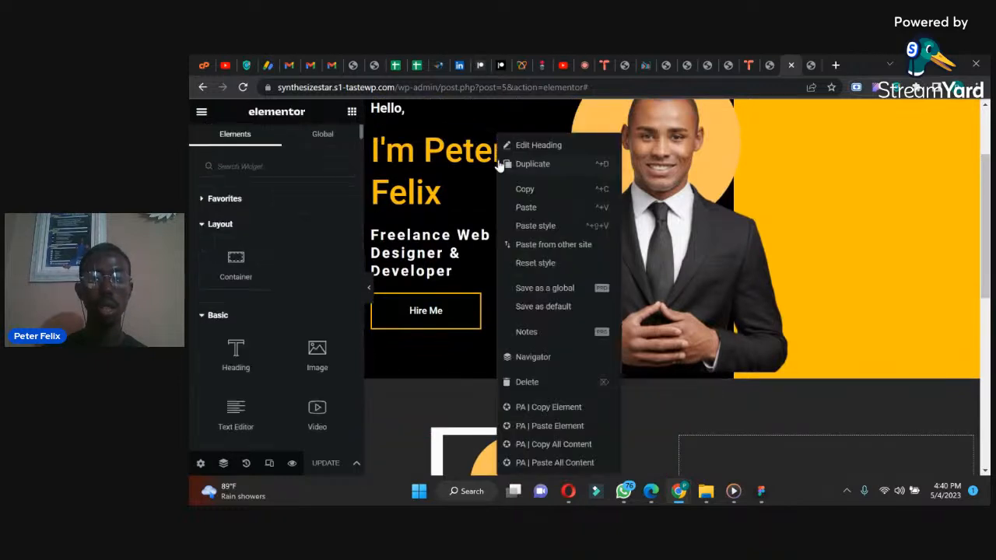
pyautogui.click(670, 204)
pyautogui.scroll(-3, 765, 291)
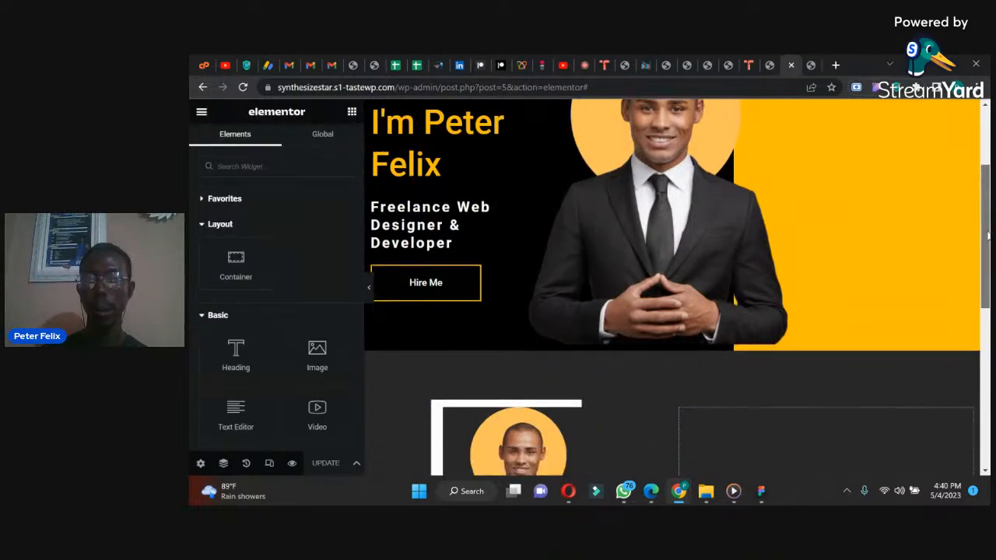
pyautogui.rightClick(766, 290)
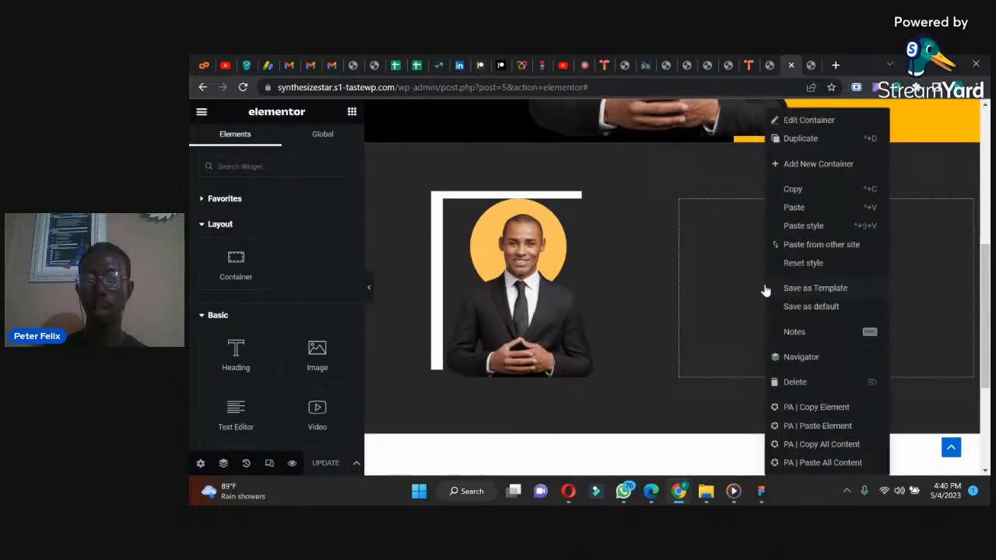
pyautogui.click(793, 208)
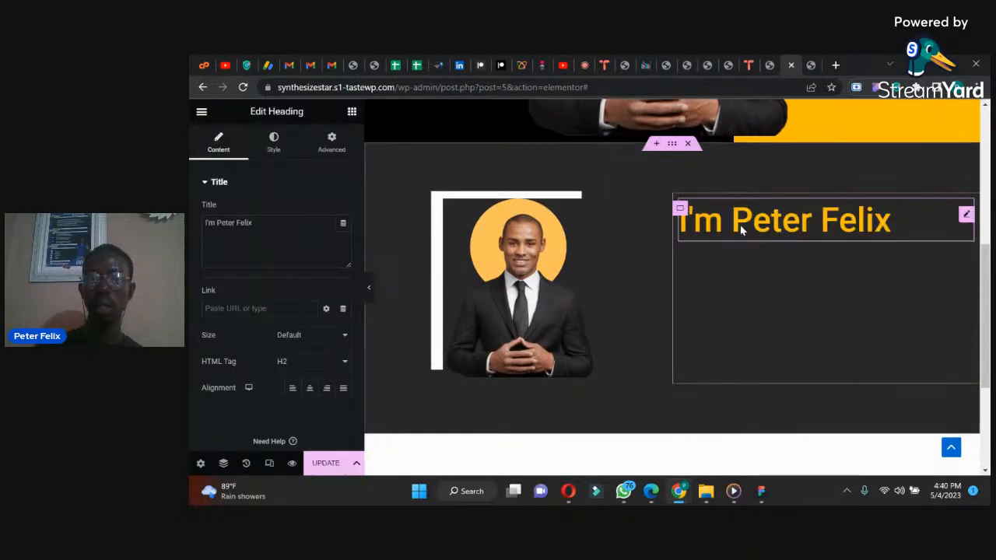
# Step: Change the pasted heading's title to "About Me"
pyautogui.moveTo(259, 223); pyautogui.dragTo(191, 223)
pyautogui.write('About')
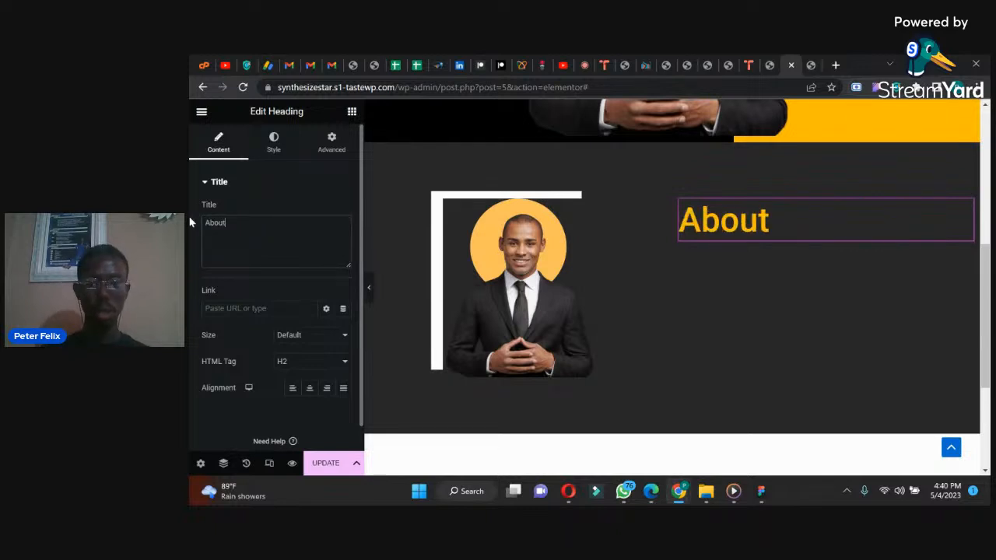
pyautogui.write(' Me')
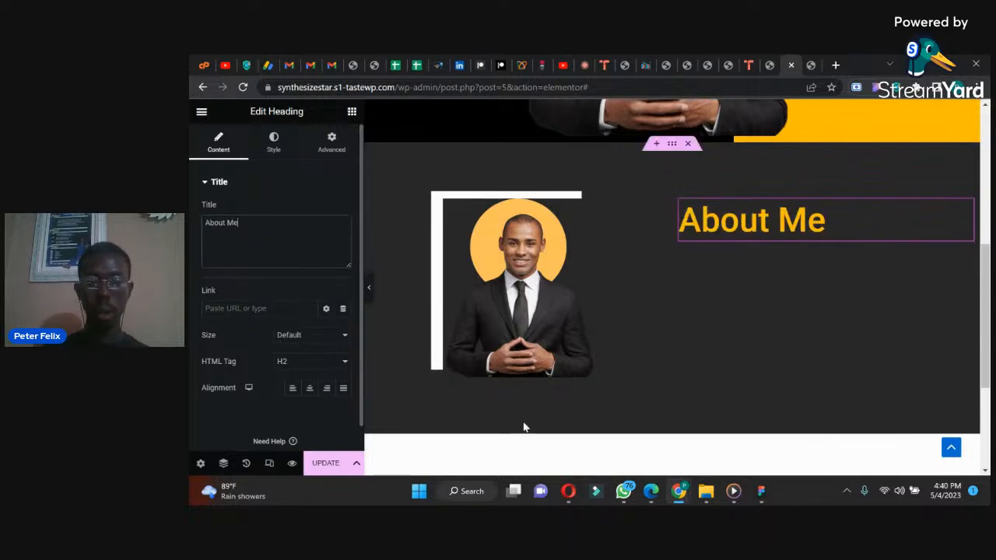
# Step: Check the reference design in WhatsApp, then give the About Me heading white text at a 32 px font size
pyautogui.click(623, 491)
pyautogui.click(627, 491)
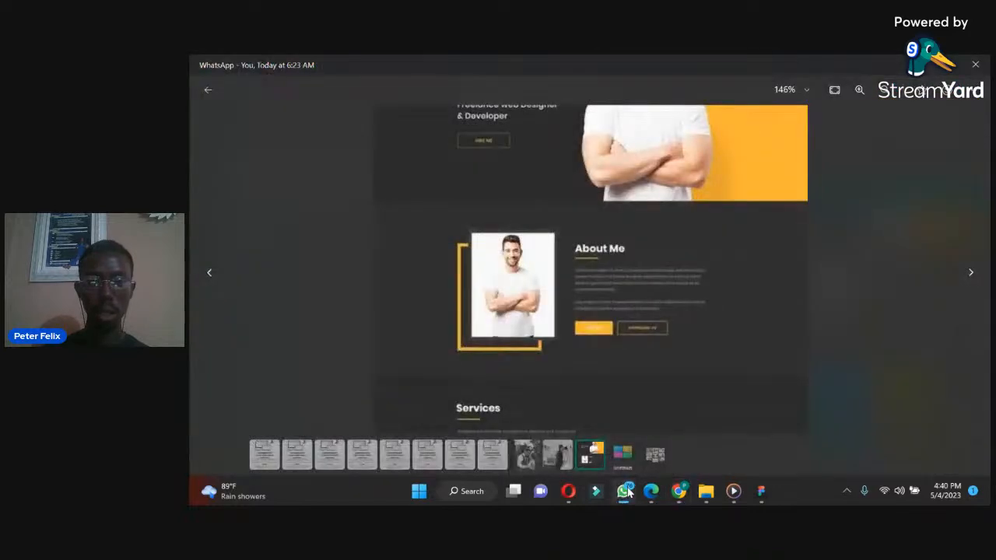
pyautogui.click(273, 144)
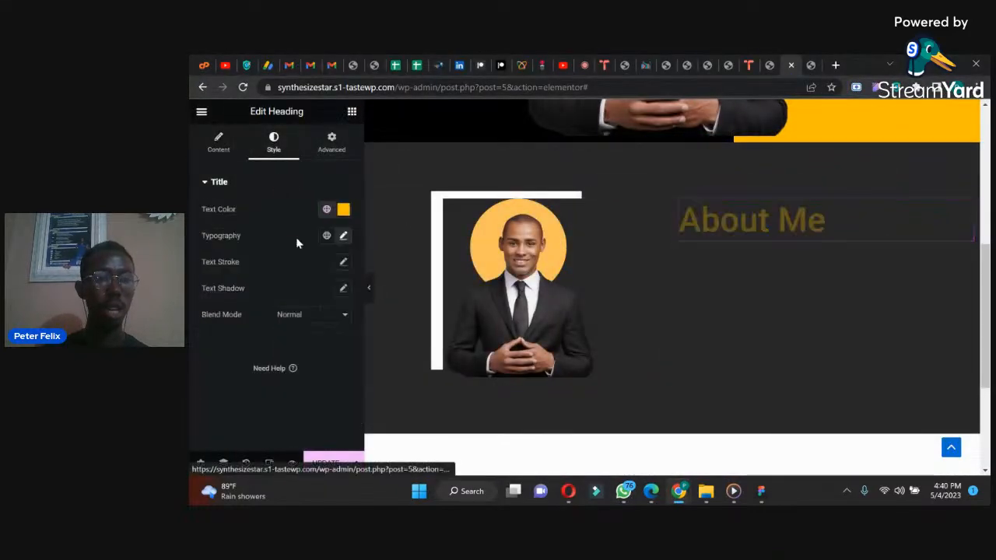
pyautogui.click(343, 210)
pyautogui.click(279, 259)
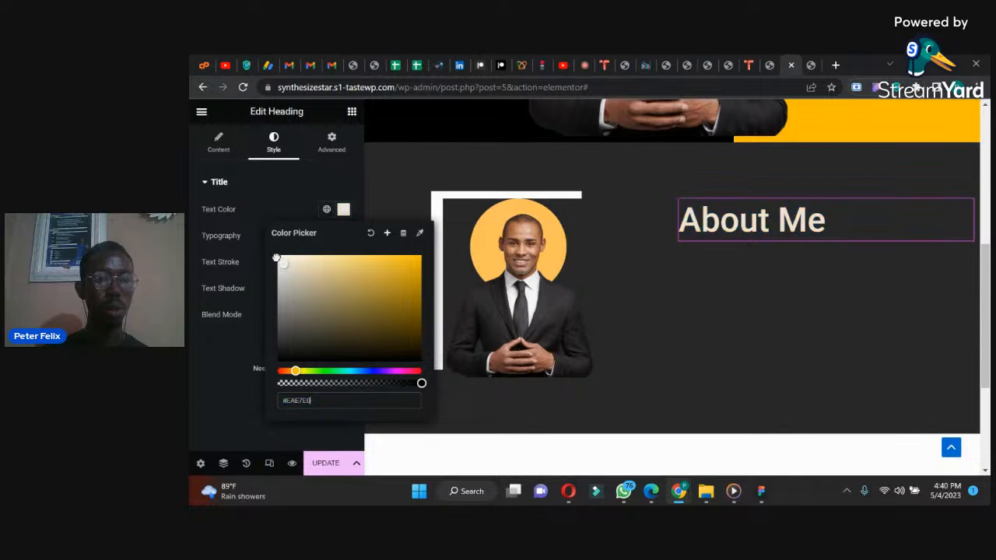
pyautogui.click(247, 212)
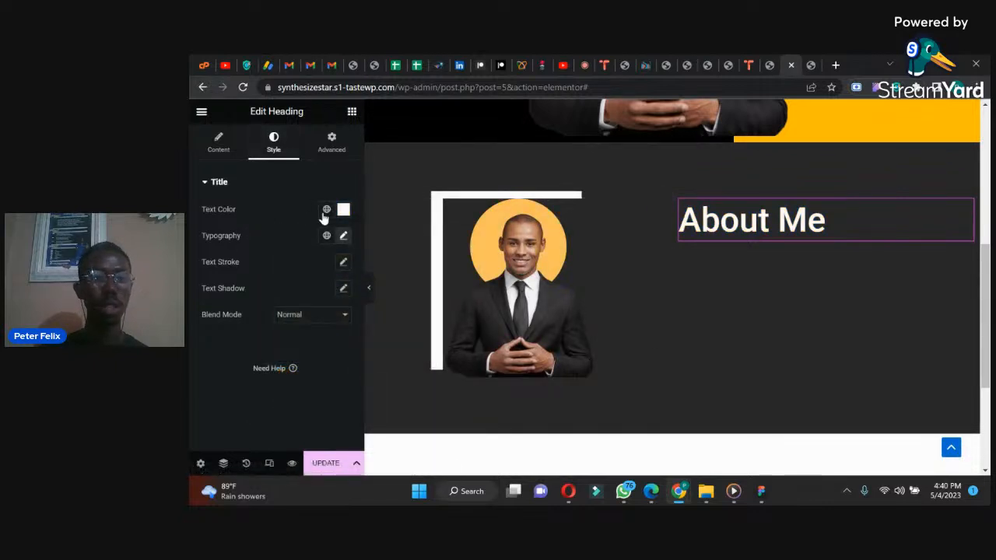
pyautogui.click(343, 235)
pyautogui.doubleClick(316, 333)
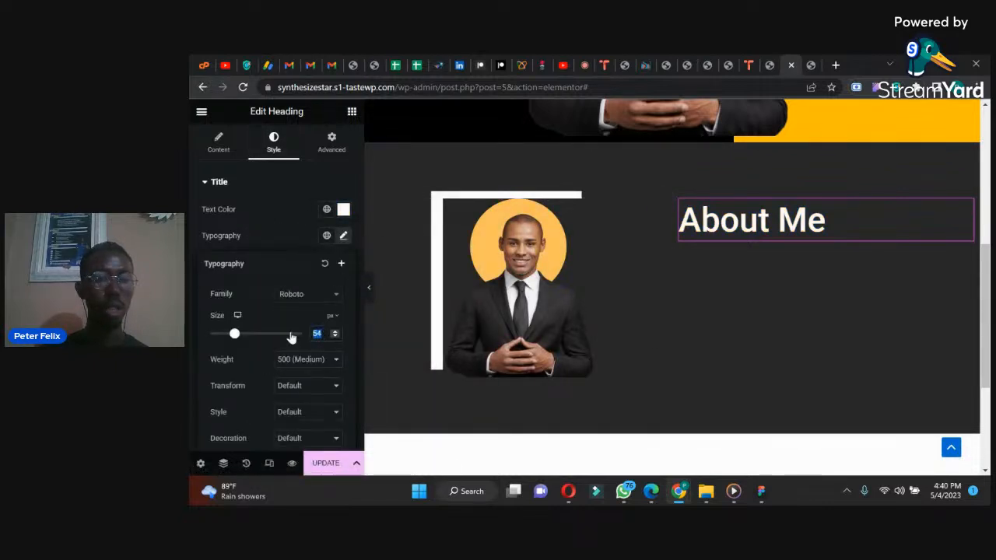
pyautogui.write('32')
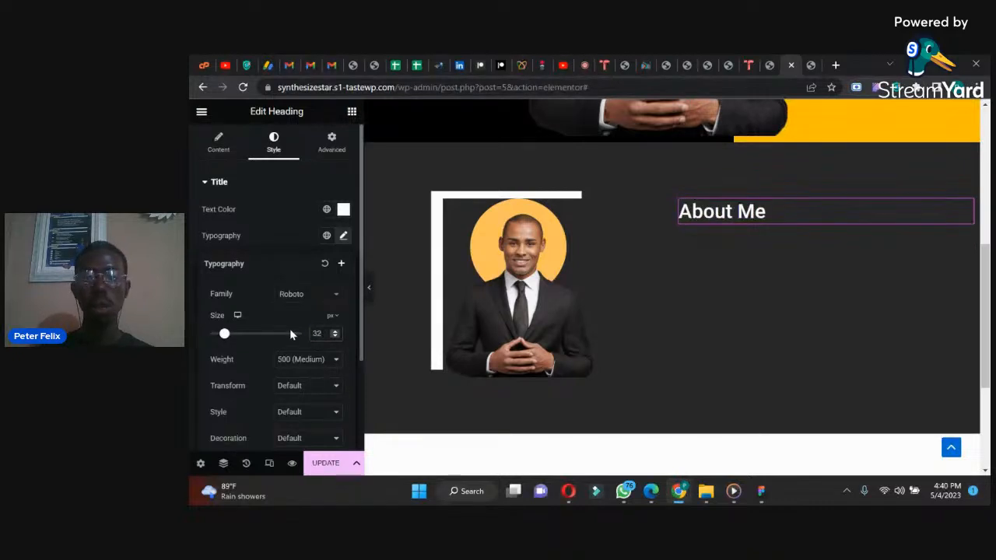
# Step: Check the reference design again and add a Divider widget directly below the About Me heading
pyautogui.click(351, 111)
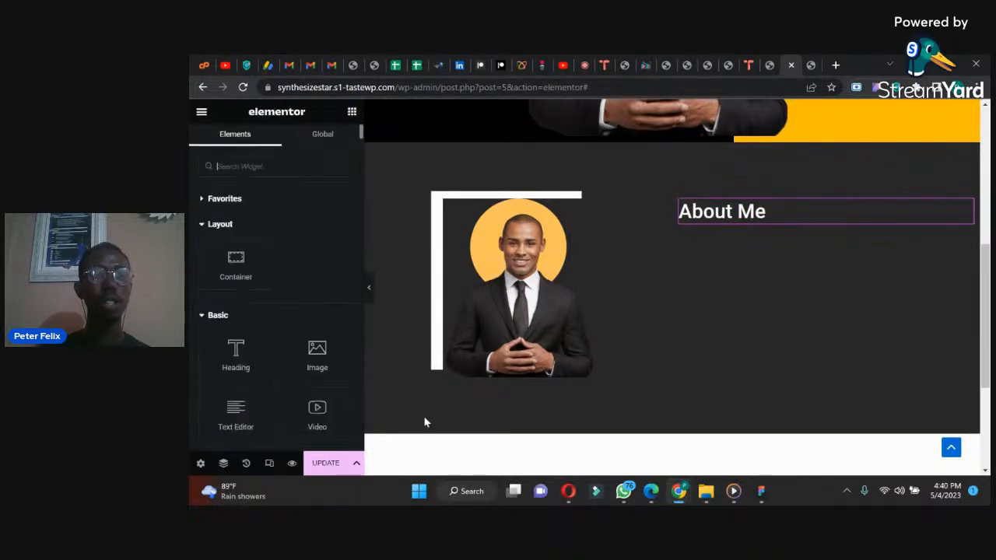
pyautogui.click(625, 492)
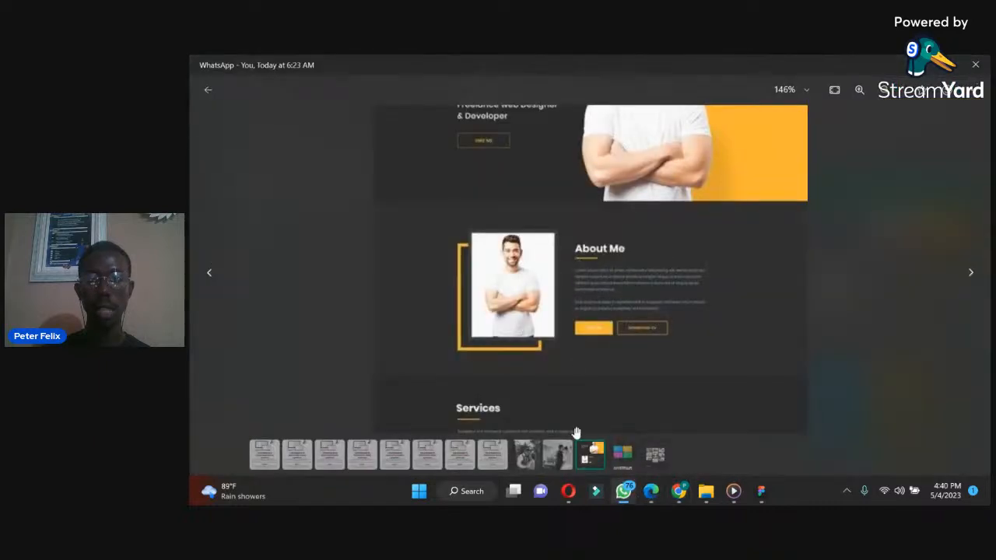
pyautogui.click(628, 499)
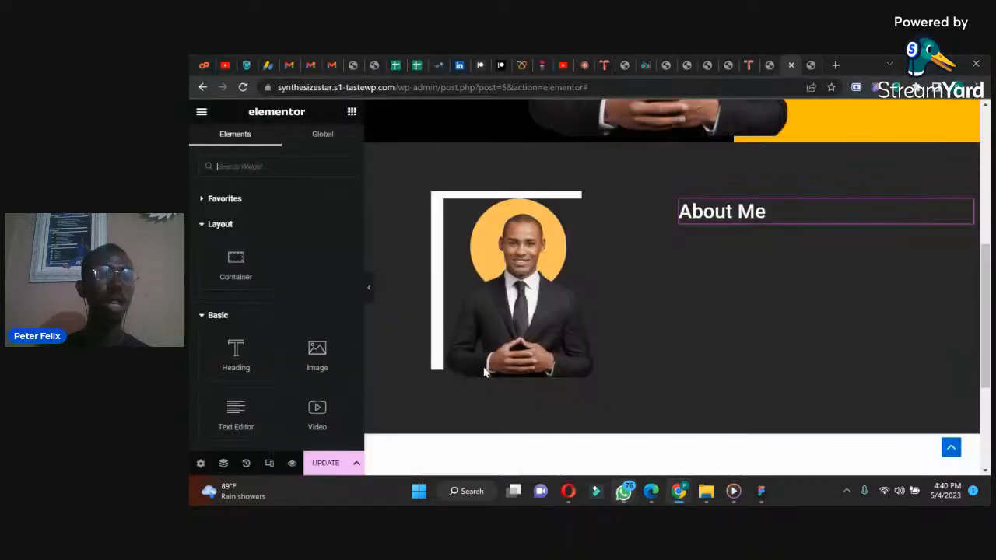
pyautogui.click(273, 174)
pyautogui.write('divi')
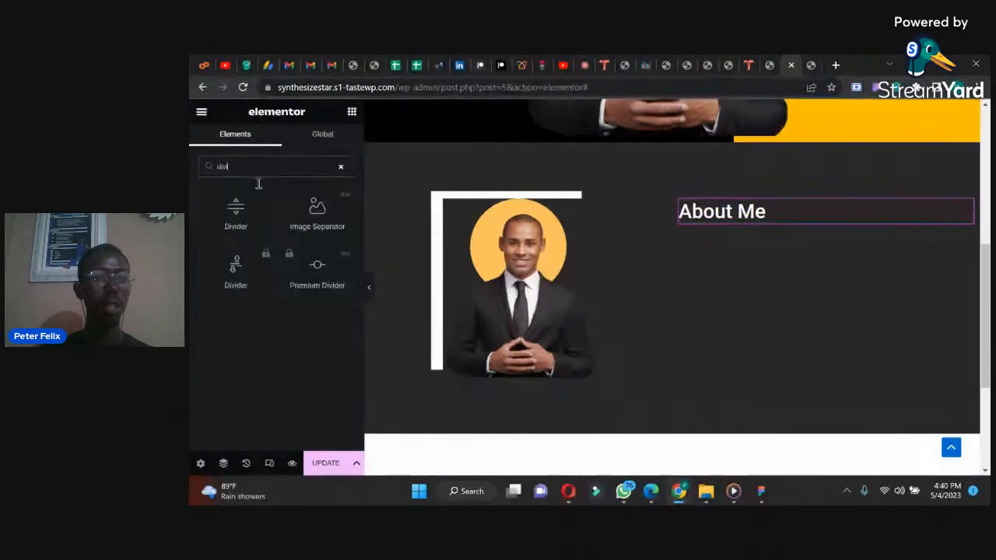
pyautogui.moveTo(240, 209); pyautogui.dragTo(735, 215)
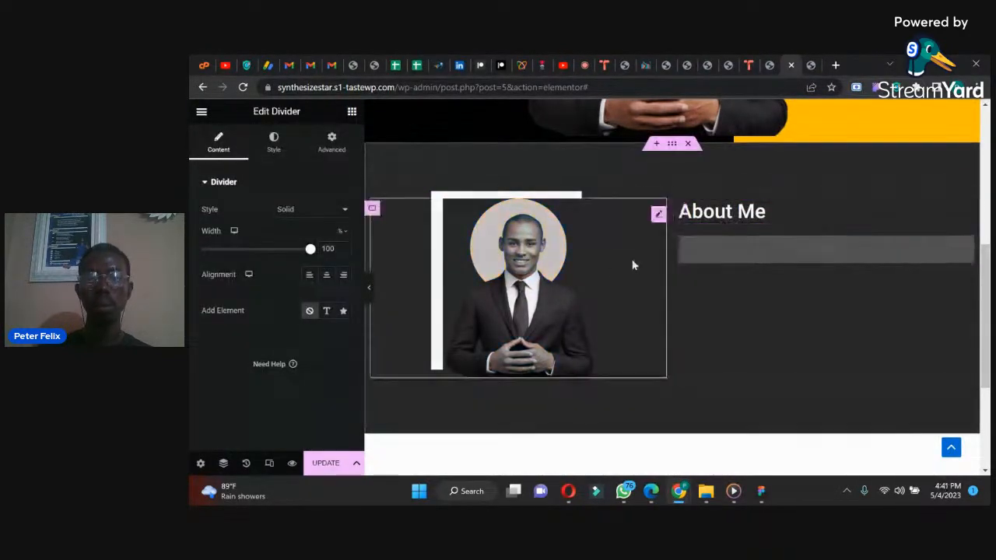
# Step: Set the divider's color to the global yellow, #FFBE00, and its weight to 2.4
pyautogui.click(274, 140)
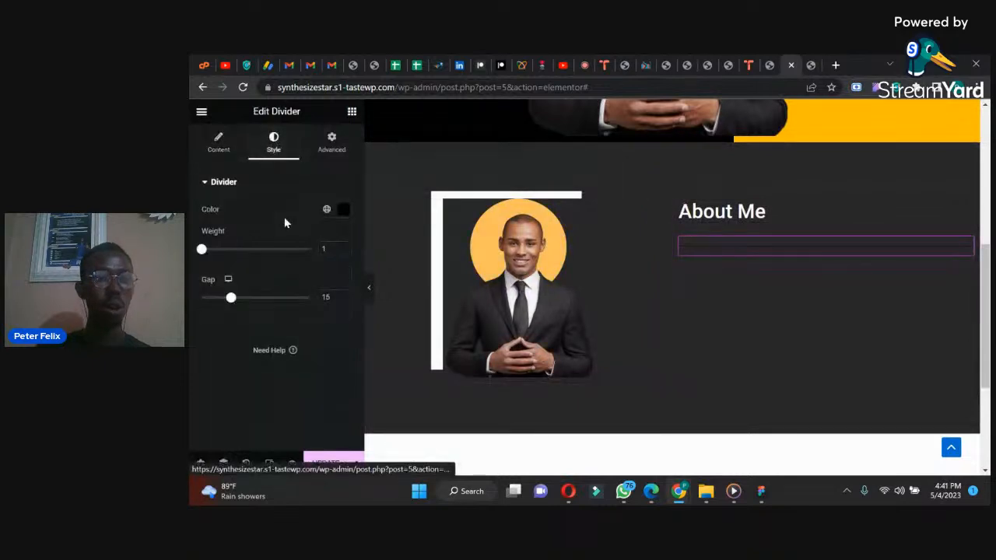
pyautogui.click(325, 210)
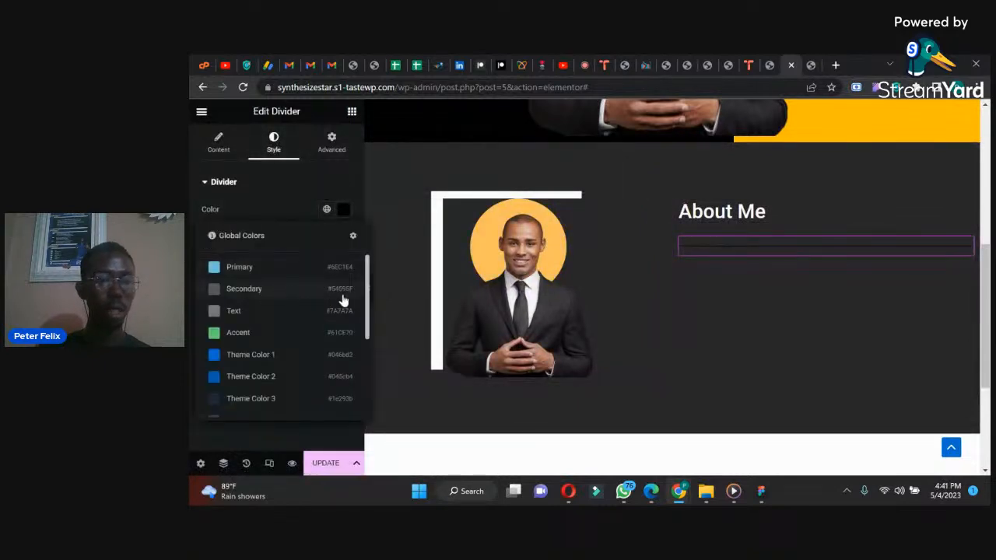
pyautogui.moveTo(369, 301); pyautogui.dragTo(365, 389)
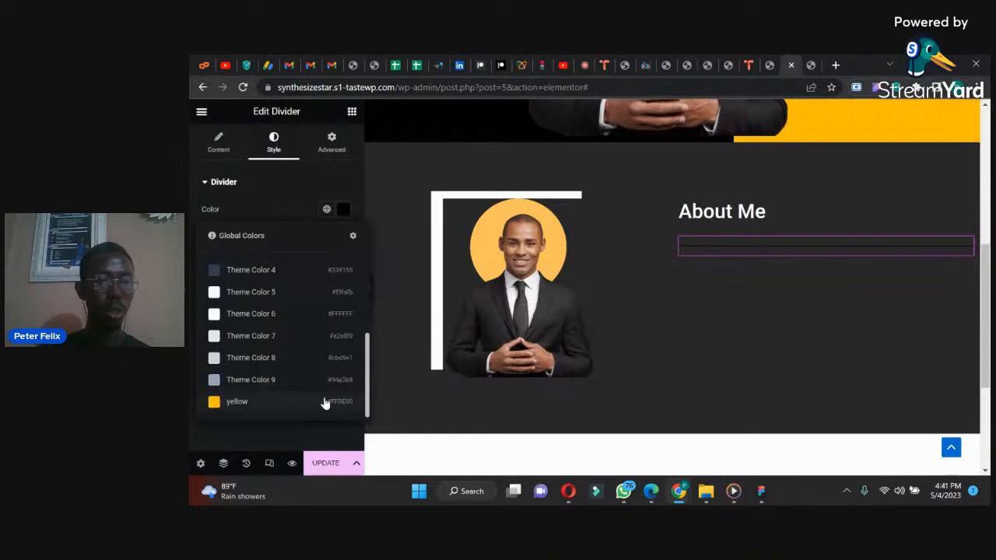
pyautogui.click(263, 401)
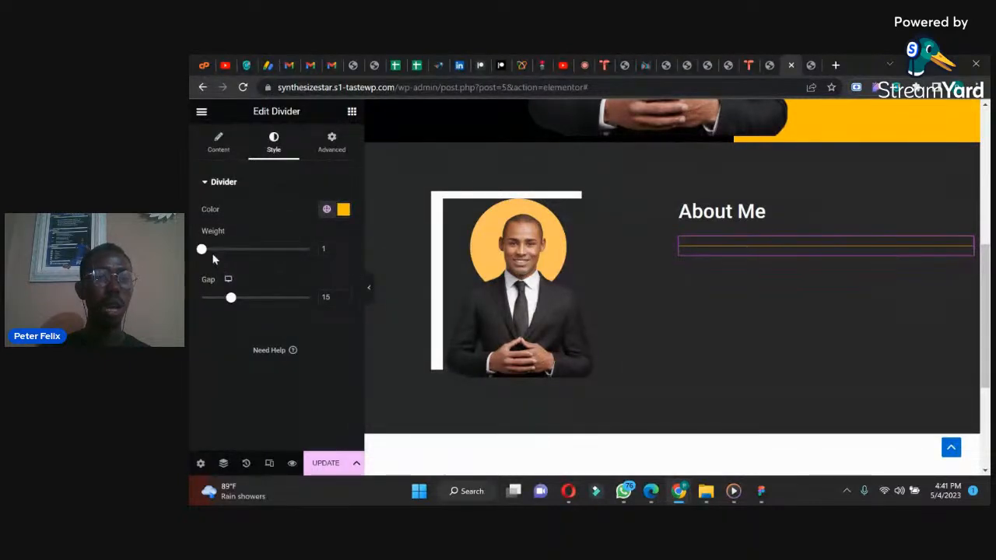
pyautogui.moveTo(201, 249); pyautogui.dragTo(219, 250)
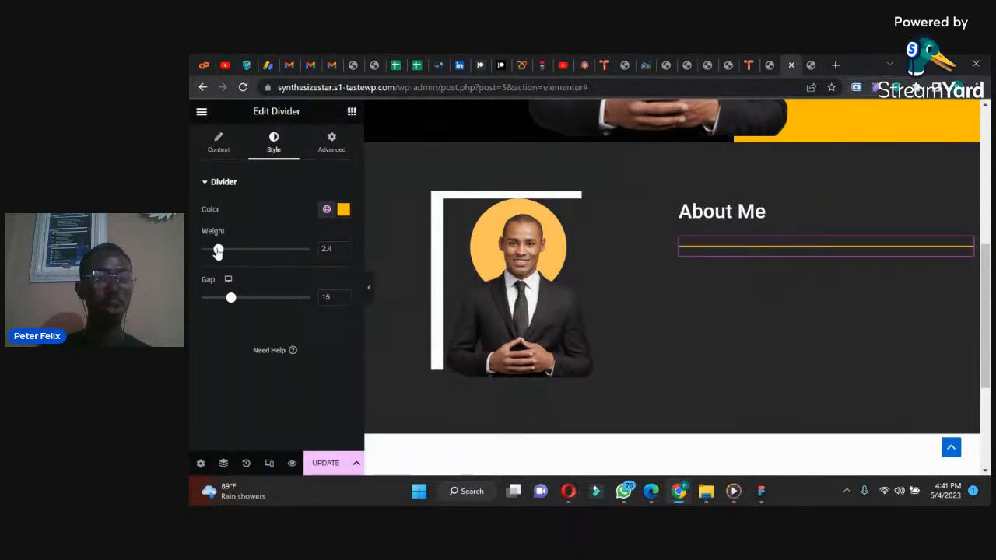
# Step: Set the divider's width to 19% and its gap to 2
pyautogui.click(219, 143)
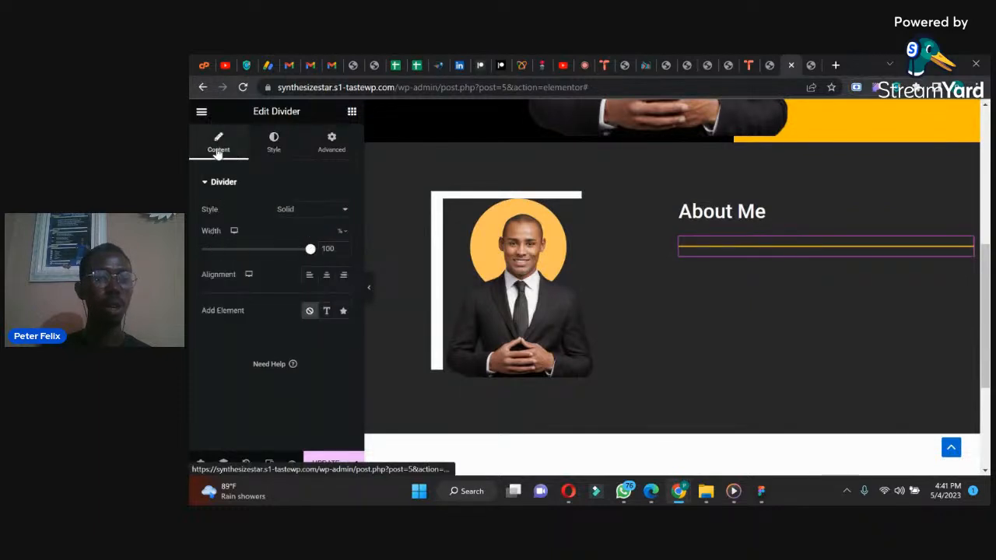
pyautogui.moveTo(310, 254); pyautogui.dragTo(222, 259)
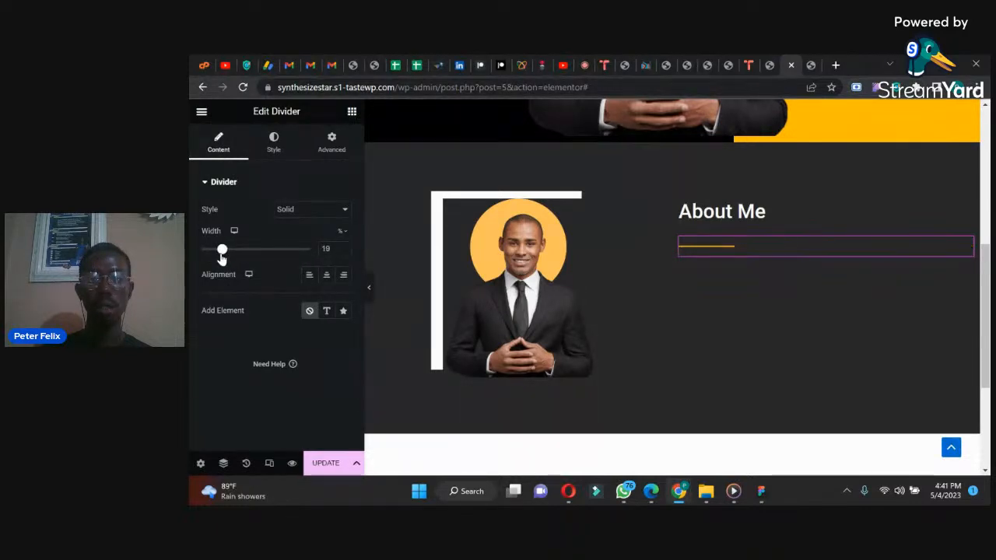
pyautogui.click(275, 150)
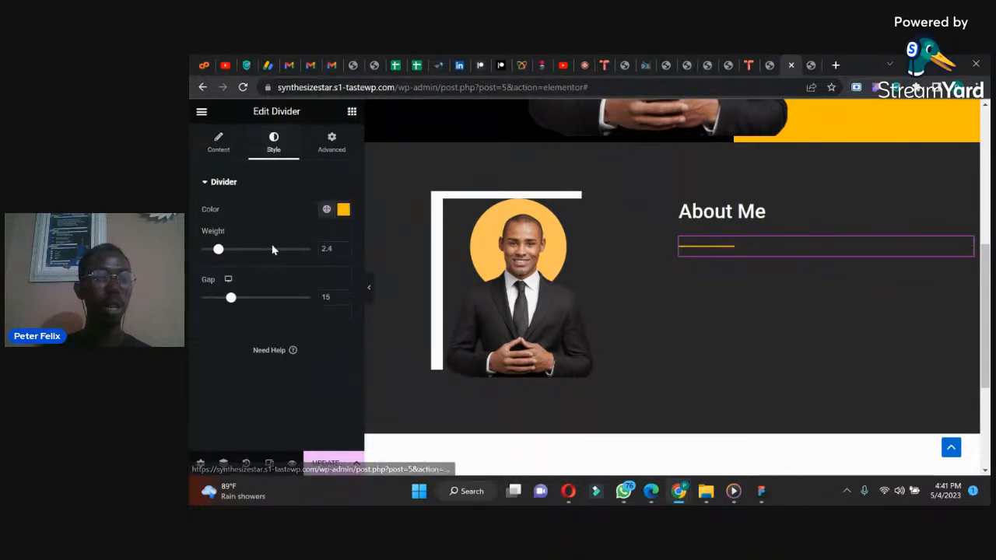
pyautogui.moveTo(233, 302); pyautogui.dragTo(191, 301)
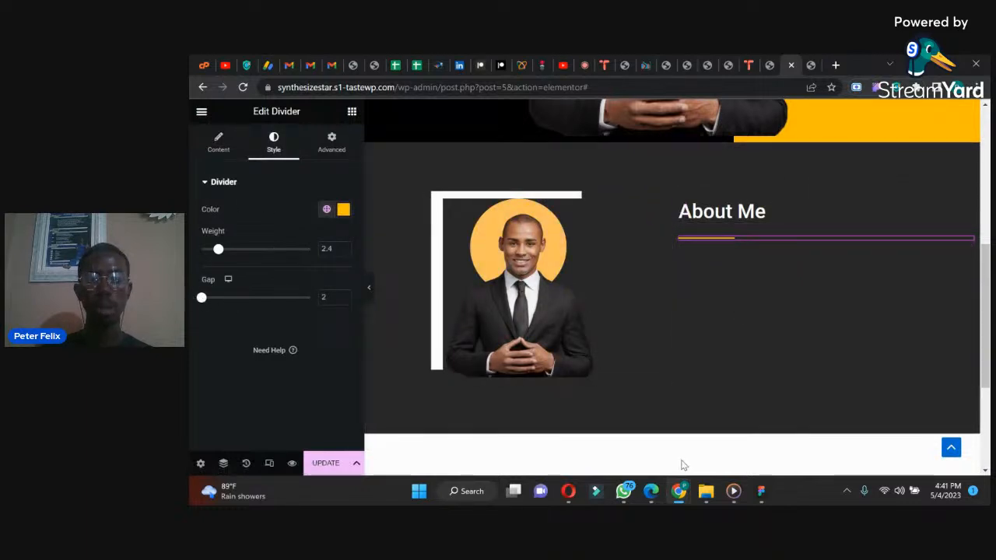
# Step: Compare with the reference design, unlink the divider's margins, set the top margin to -23 px, and save the page
pyautogui.click(623, 490)
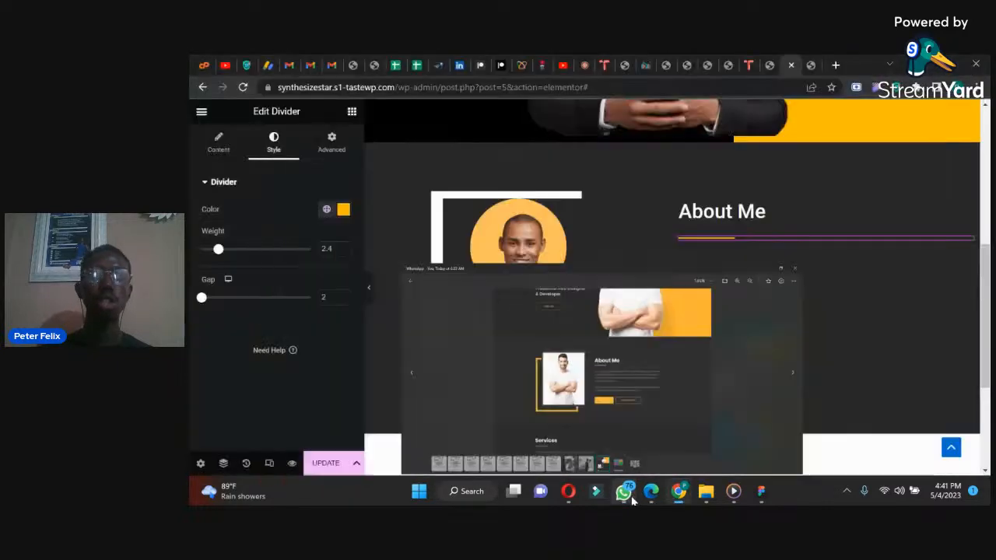
pyautogui.click(626, 492)
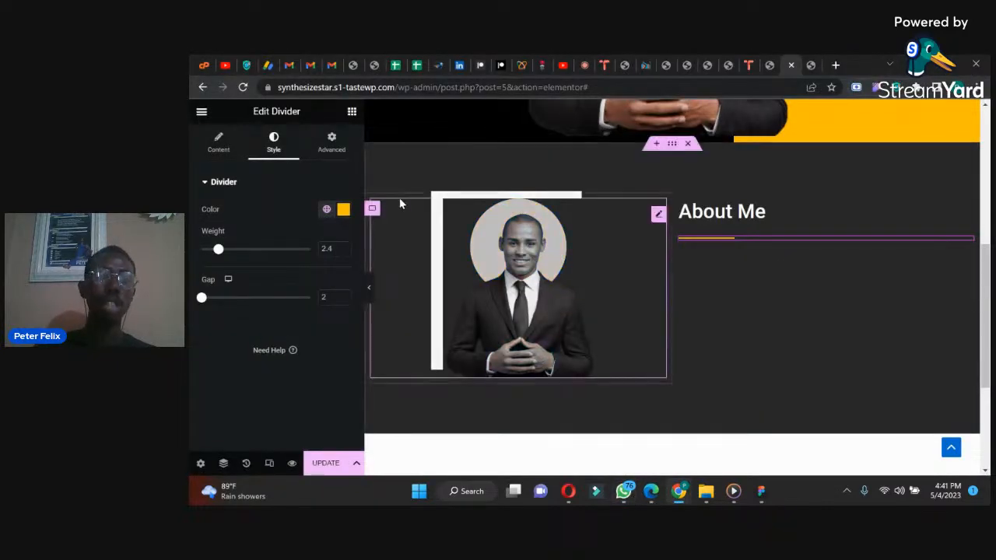
pyautogui.click(331, 141)
pyautogui.click(342, 223)
pyautogui.click(228, 226)
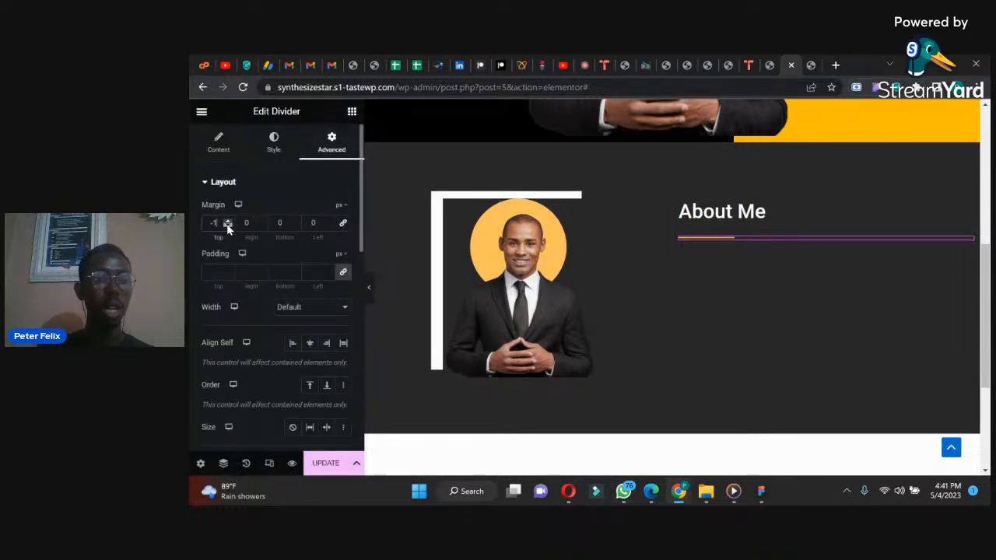
pyautogui.click(228, 226)
pyautogui.click(228, 226)
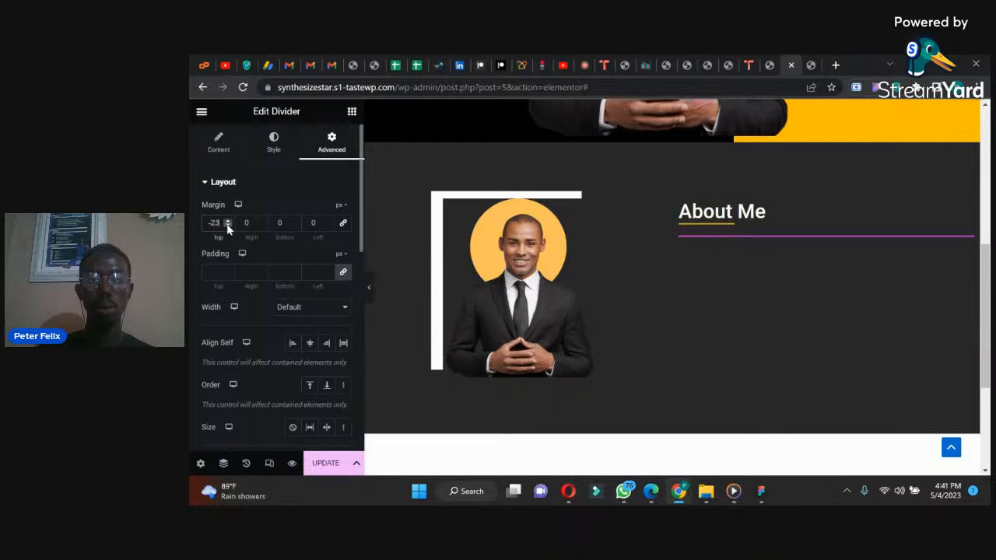
pyautogui.click(315, 463)
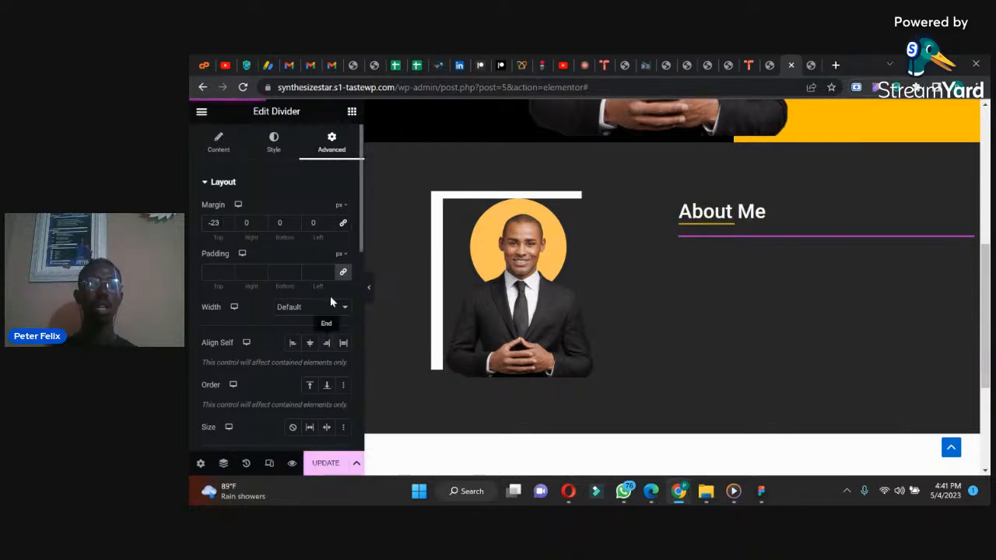
# Step: Add a Text Editor widget under the About Me heading and move the divider between the heading and the paragraph
pyautogui.click(351, 112)
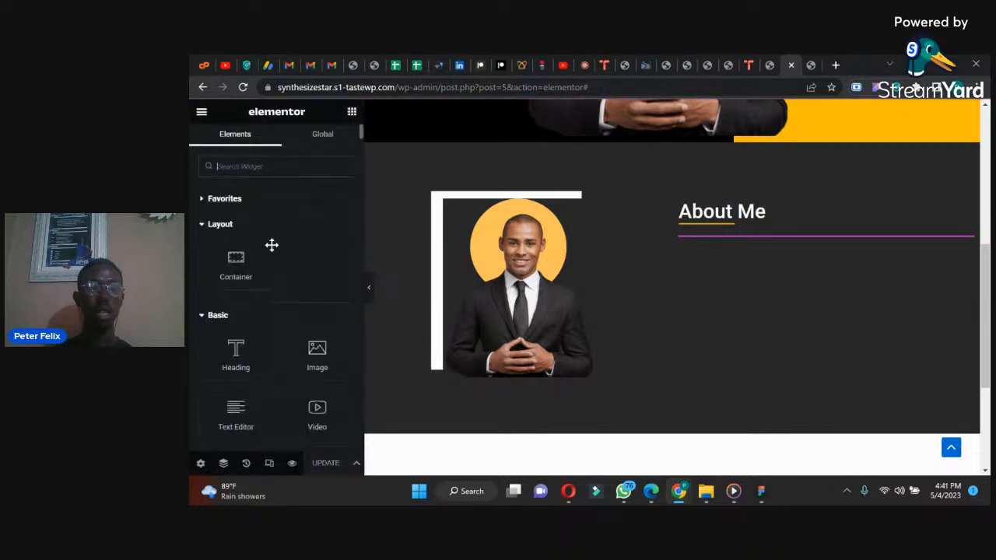
pyautogui.moveTo(234, 415); pyautogui.dragTo(733, 227)
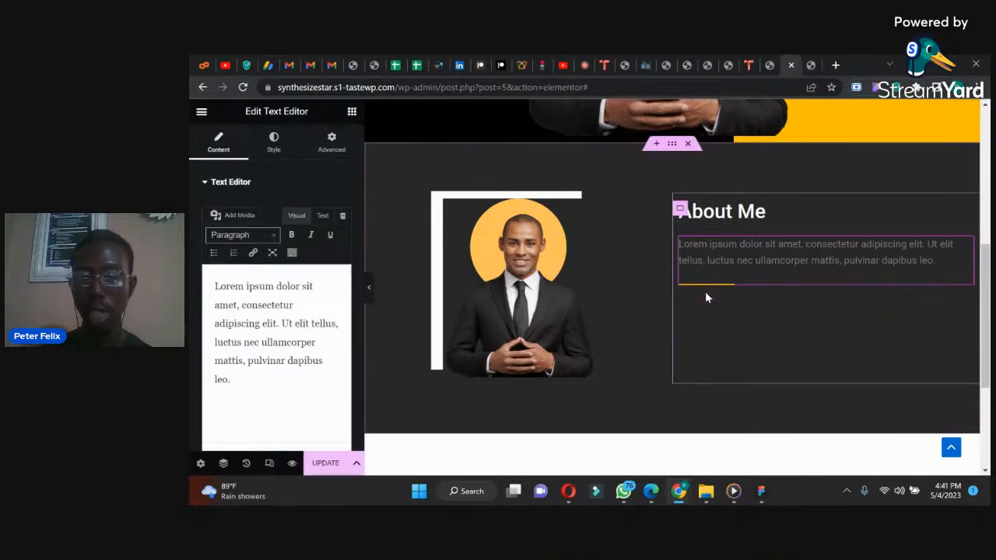
pyautogui.moveTo(708, 286); pyautogui.dragTo(705, 240)
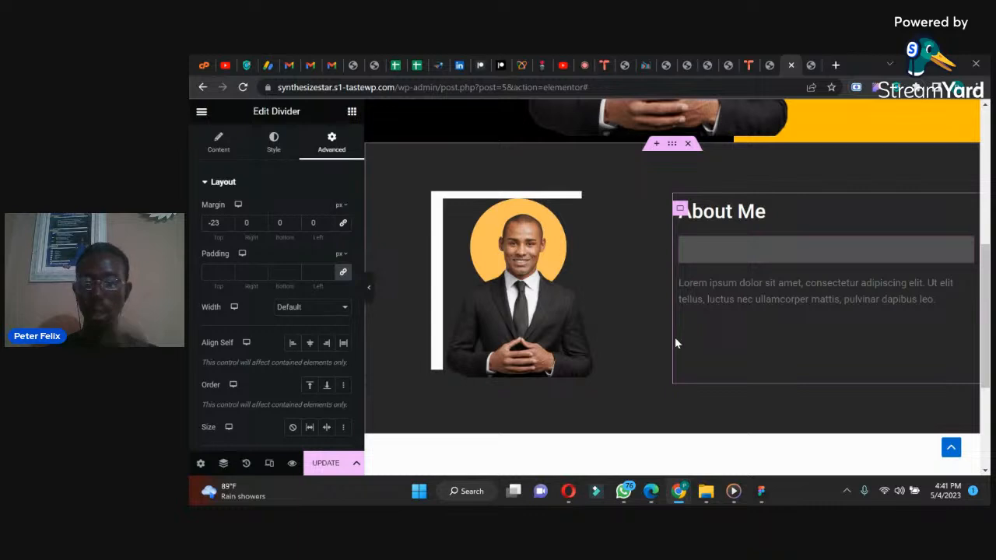
# Step: Extend the About Me text with a second copy of the lorem ipsum passage and add another copy as a separate paragraph
pyautogui.click(703, 276)
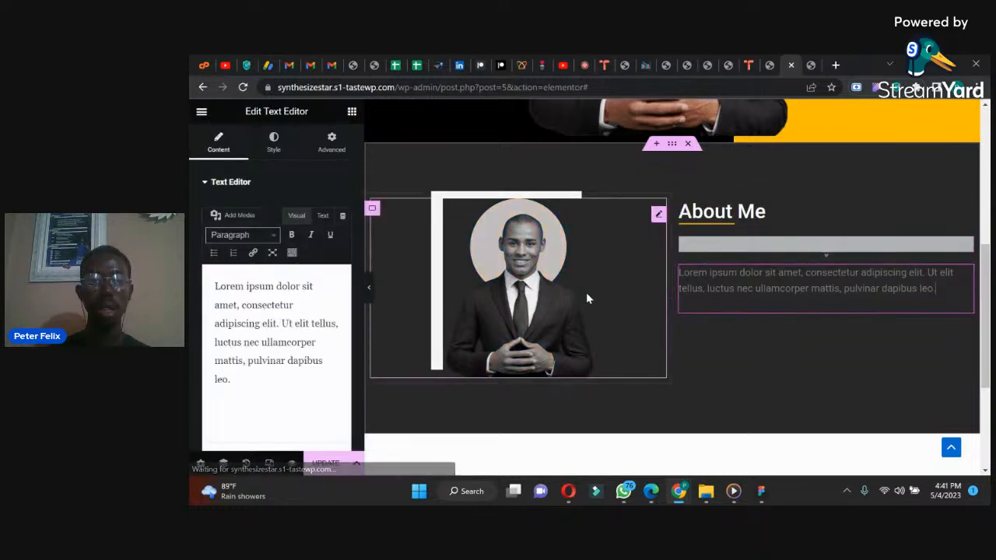
pyautogui.moveTo(234, 381); pyautogui.dragTo(191, 278)
pyautogui.hotkey('ctrl', 'c')
pyautogui.press('Right')
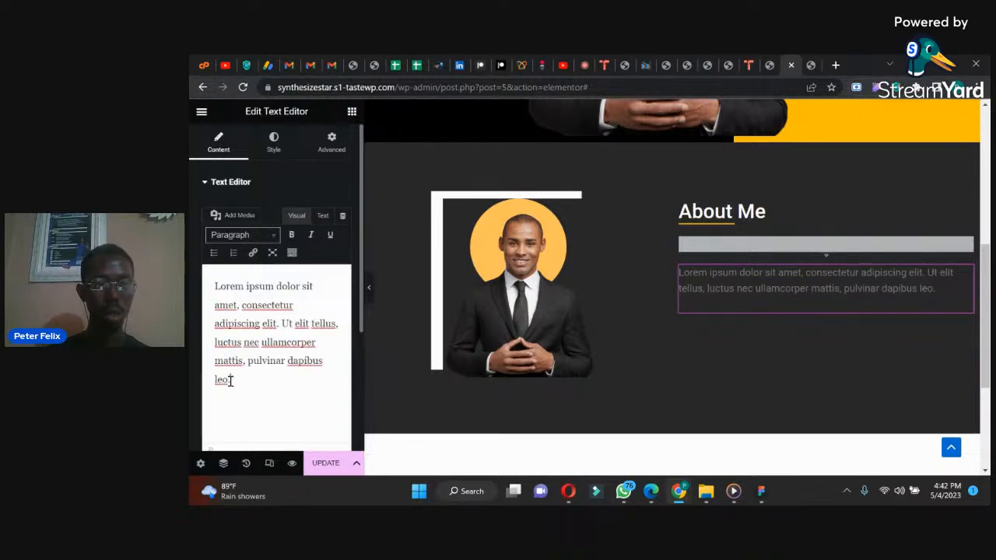
pyautogui.hotkey('ctrl', 'v')
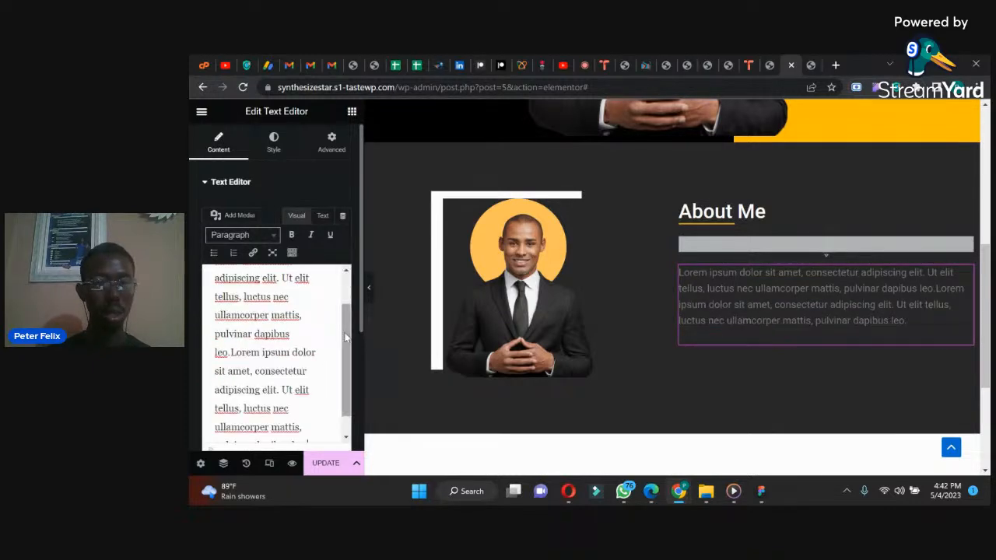
pyautogui.scroll(-1, 331, 389)
pyautogui.press('Return')
pyautogui.press('Return')
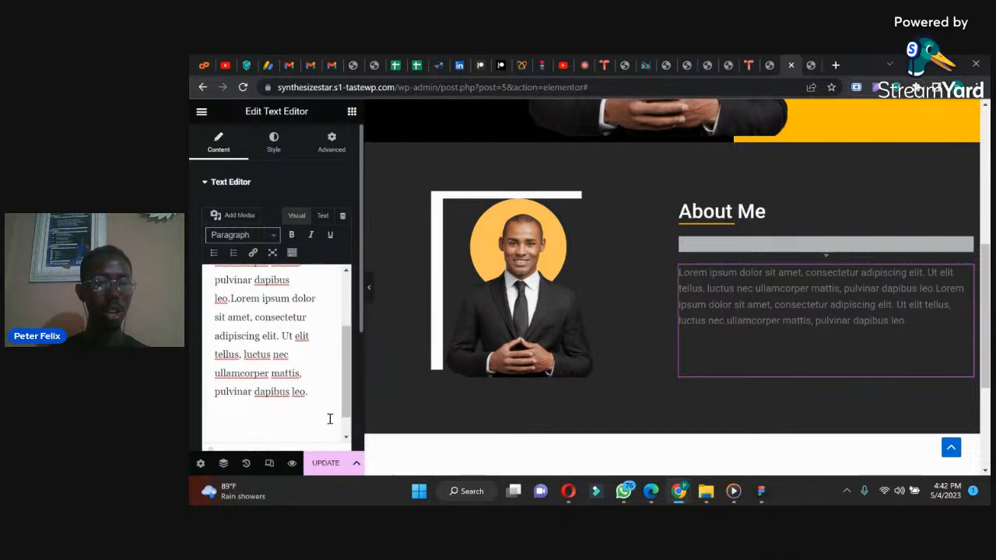
pyautogui.hotkey('ctrl', 'v')
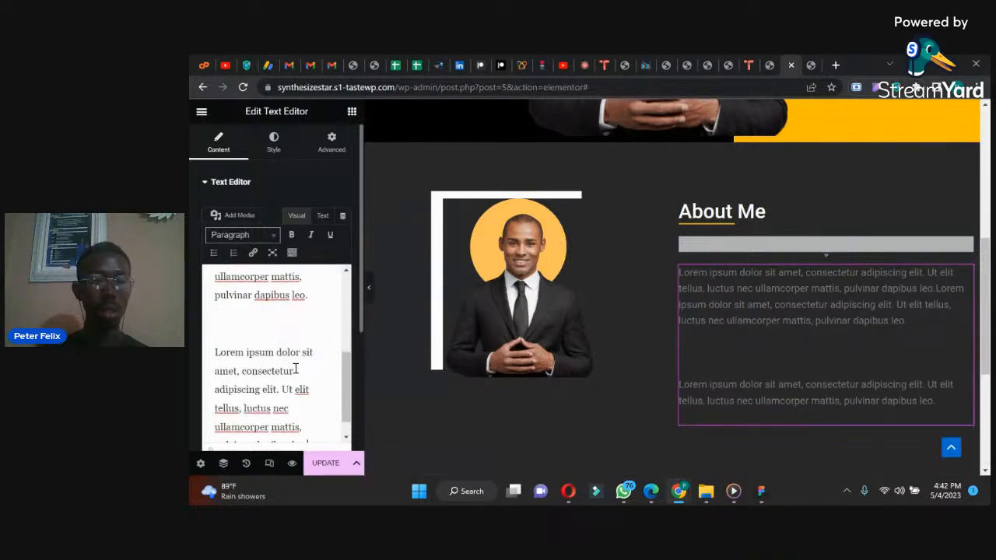
pyautogui.press('BackSpace')
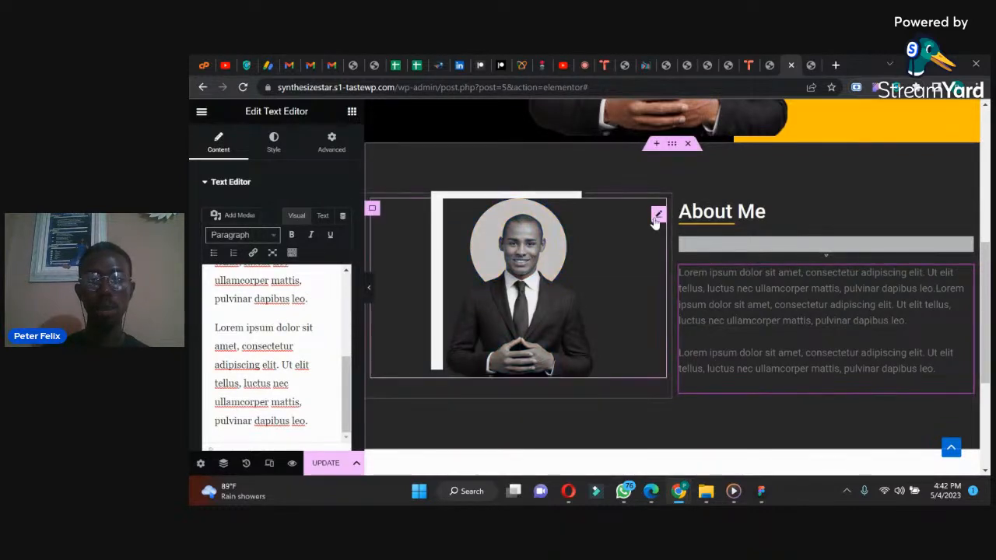
# Step: Enlarge the About Me portrait image to 67% width, checking its size against the reference design
pyautogui.click(512, 224)
pyautogui.moveTo(256, 223); pyautogui.dragTo(263, 223)
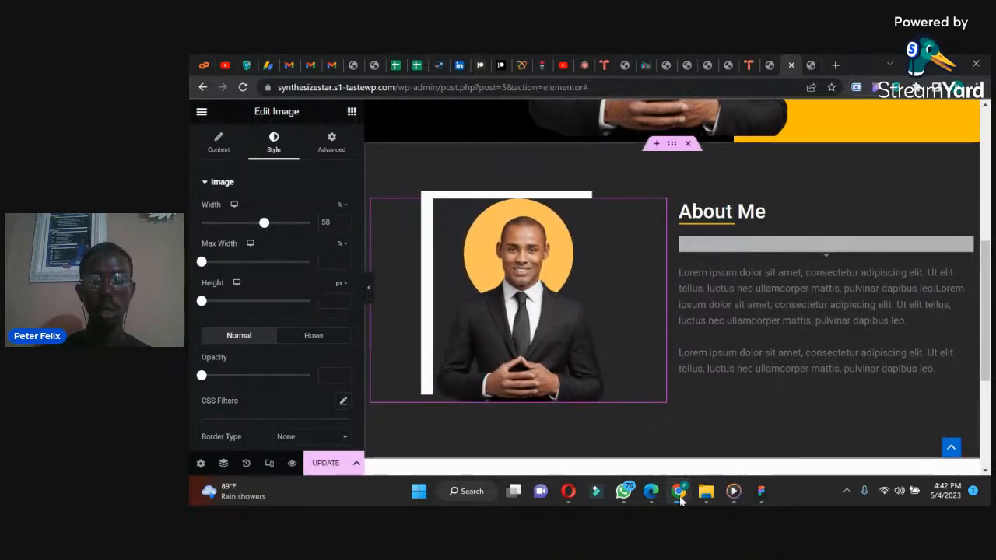
pyautogui.click(625, 491)
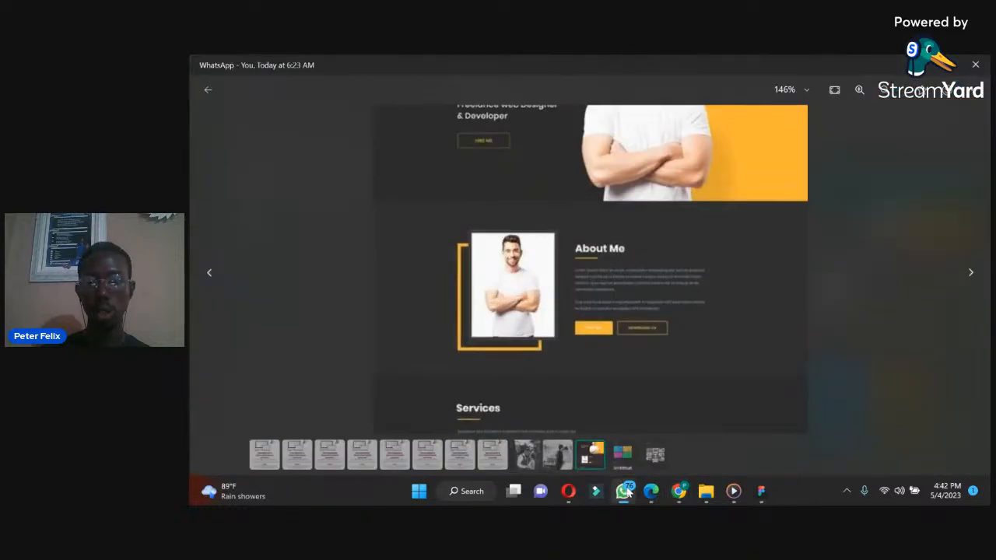
pyautogui.click(625, 491)
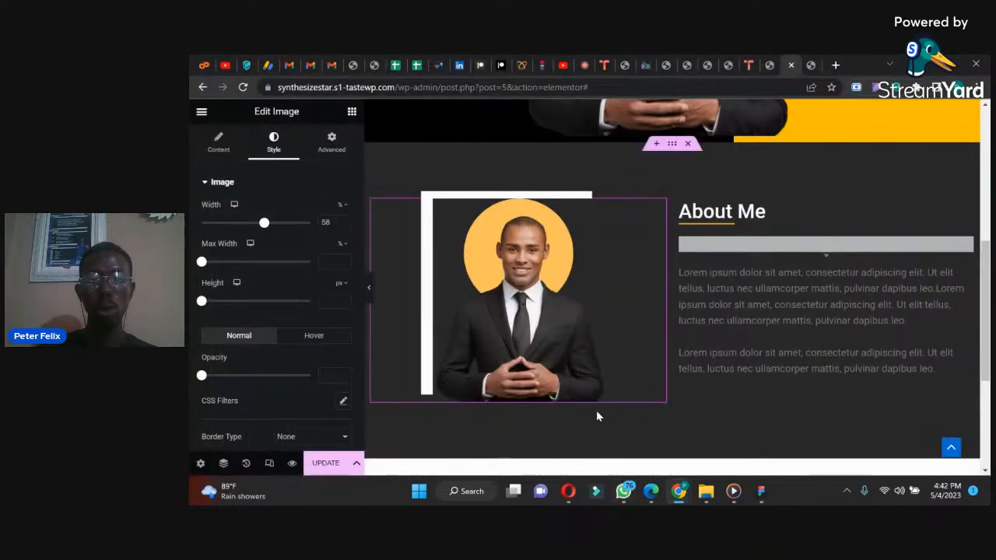
pyautogui.moveTo(263, 223); pyautogui.dragTo(274, 224)
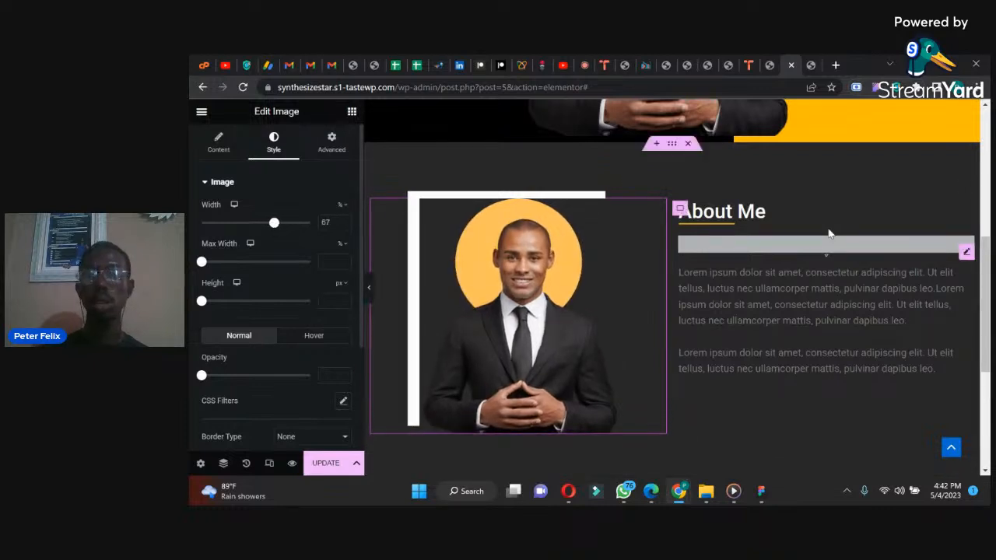
# Step: Copy the Hire Me button from the hero section
pyautogui.moveTo(984, 282); pyautogui.dragTo(984, 235)
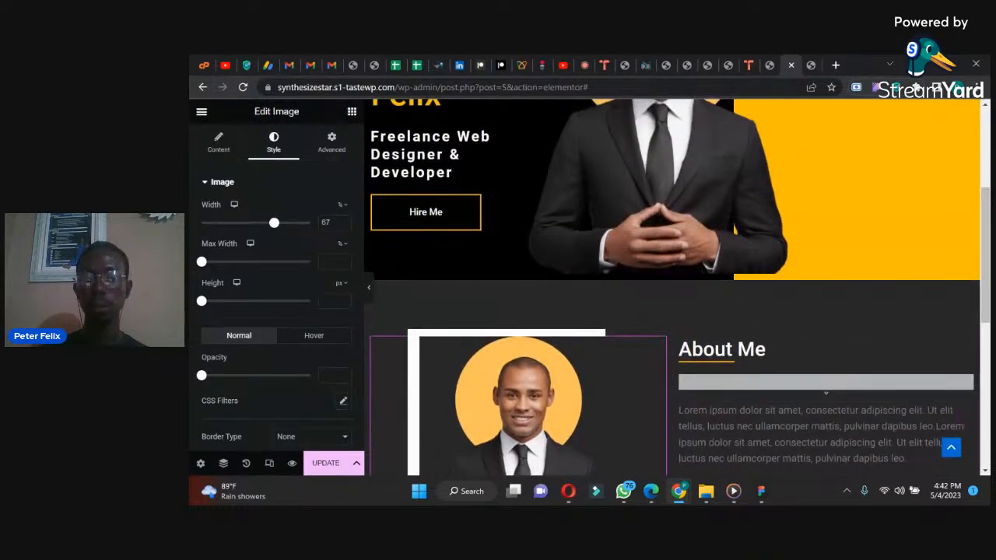
pyautogui.rightClick(477, 205)
pyautogui.click(503, 193)
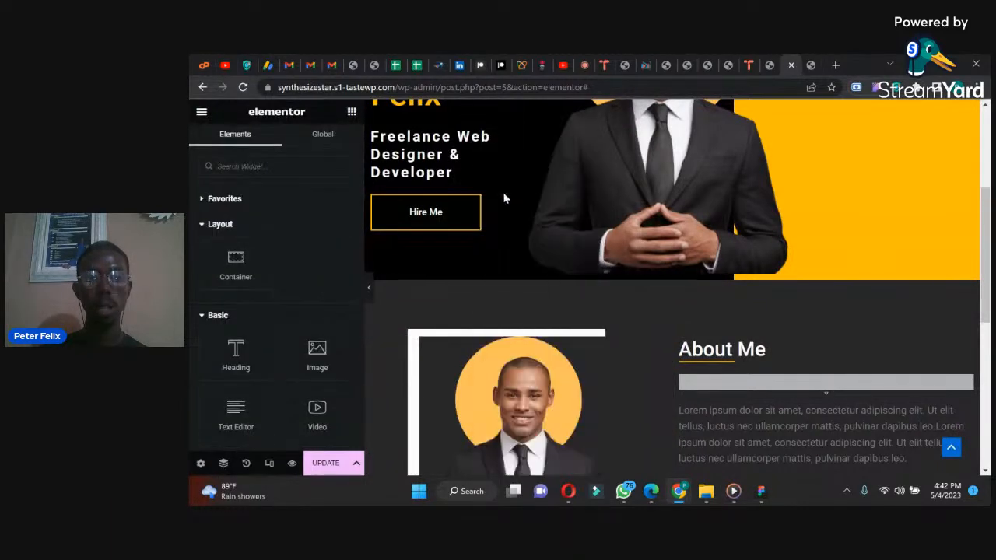
# Step: Paste the copied Hire Me button directly below the About Me paragraph
pyautogui.moveTo(985, 272); pyautogui.dragTo(981, 356)
pyautogui.rightClick(761, 258)
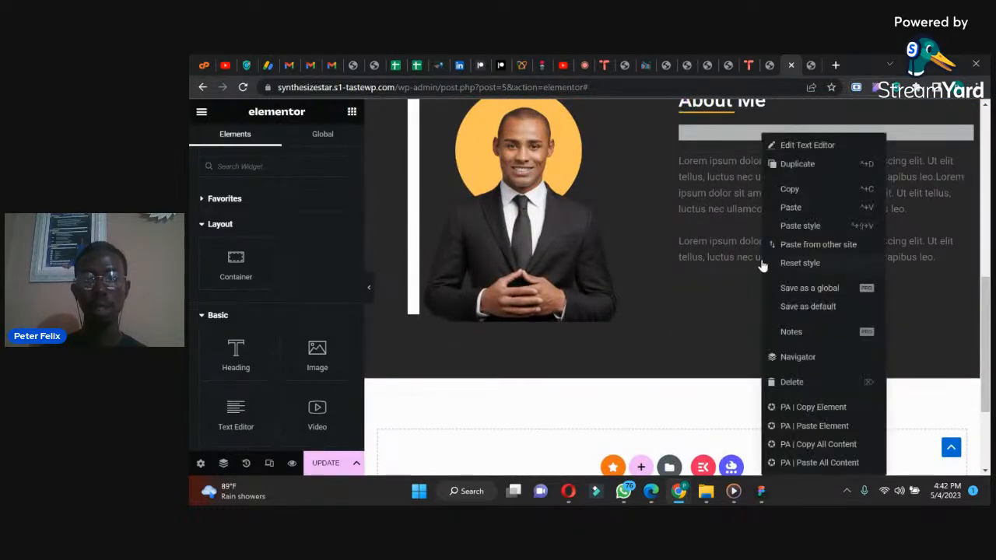
pyautogui.click(789, 208)
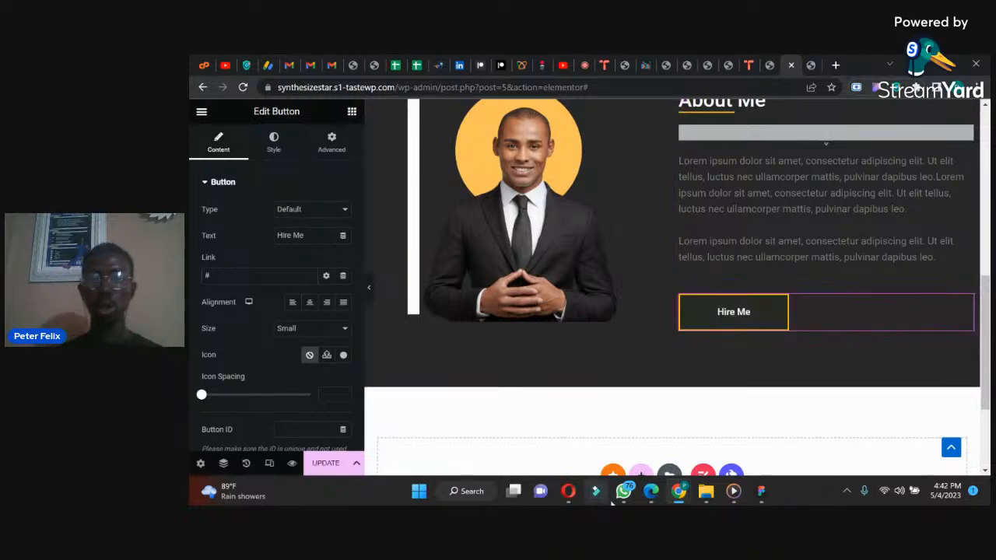
# Step: Check the About Me button layout in the reference design and delete the Hire Me button pasted under the paragraph
pyautogui.moveTo(650, 496)
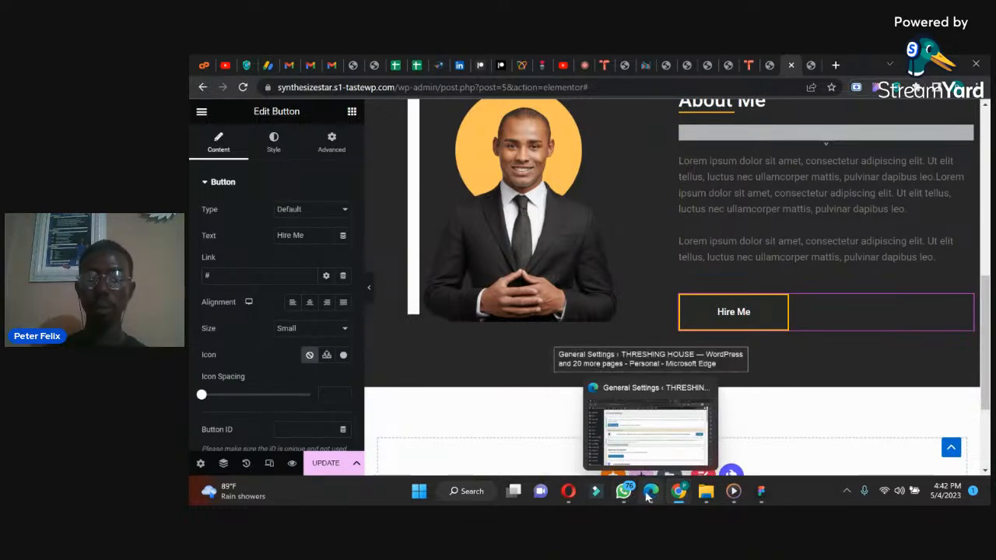
pyautogui.click(649, 493)
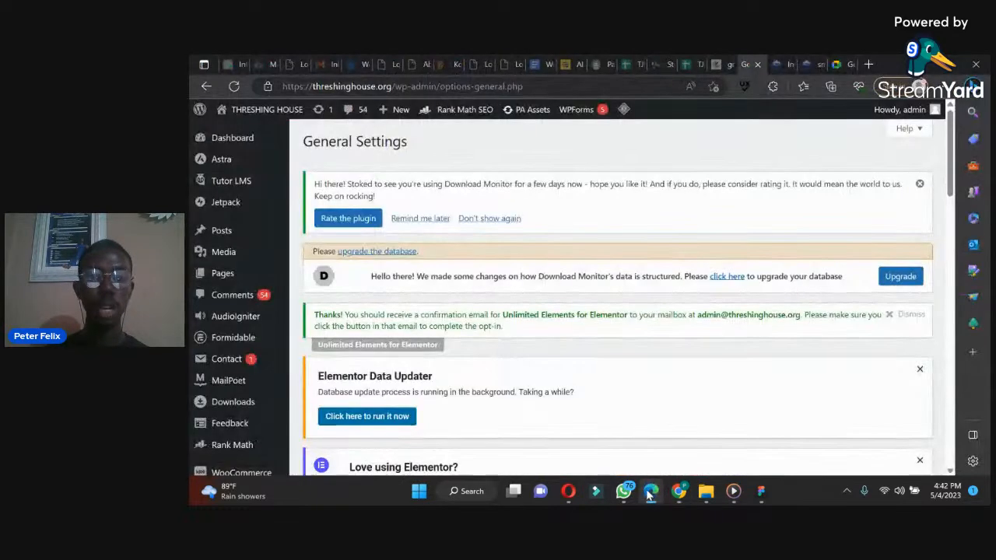
pyautogui.click(678, 491)
pyautogui.moveTo(677, 494)
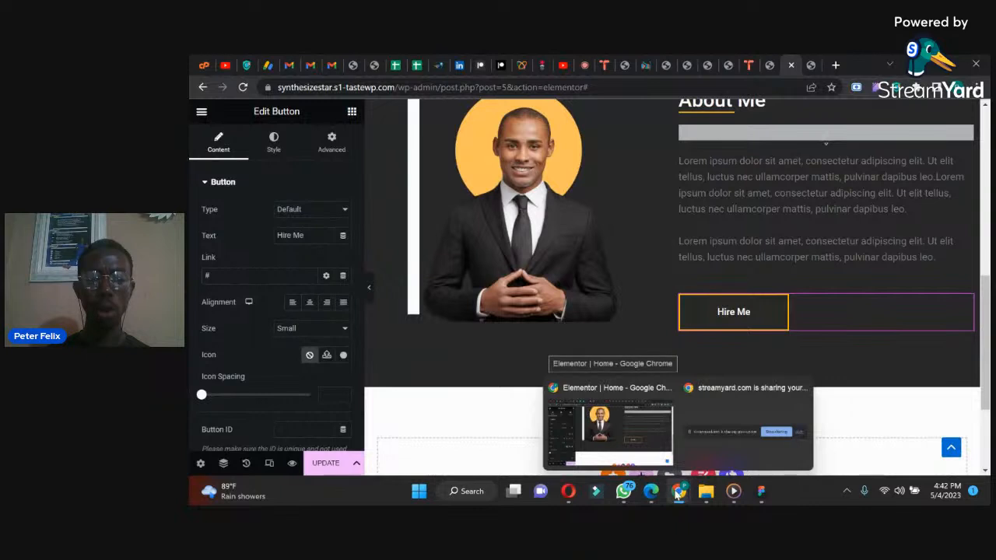
pyautogui.click(623, 494)
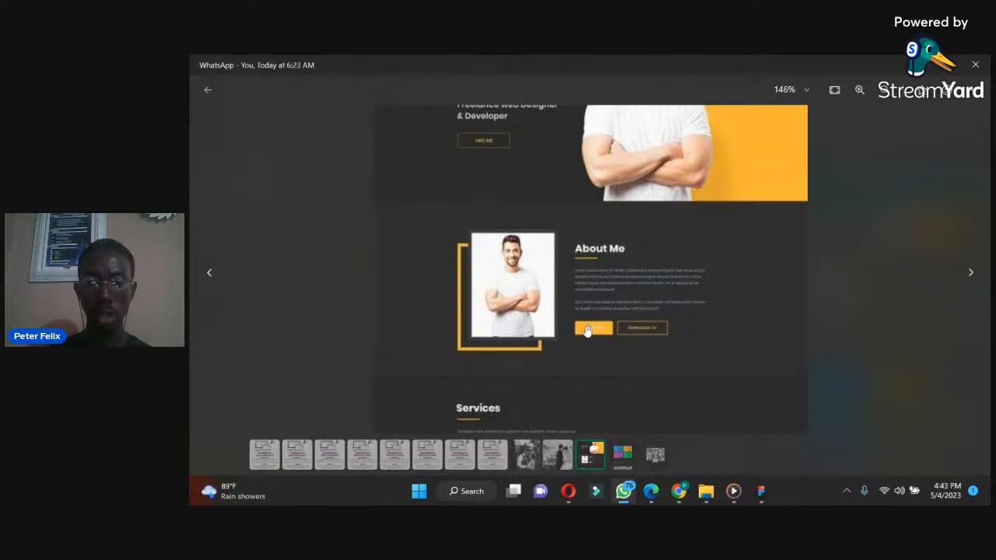
pyautogui.moveTo(622, 491)
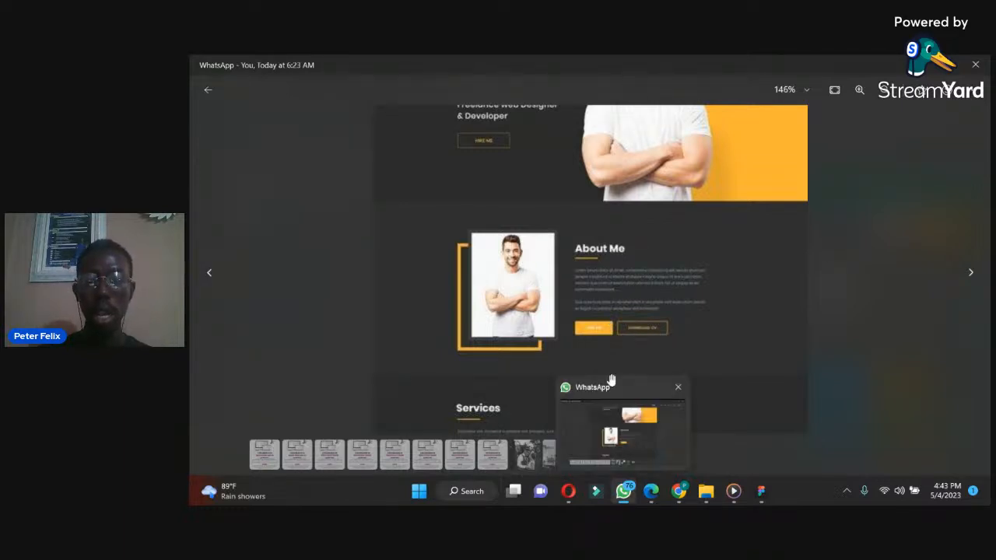
pyautogui.click(625, 494)
pyautogui.rightClick(970, 310)
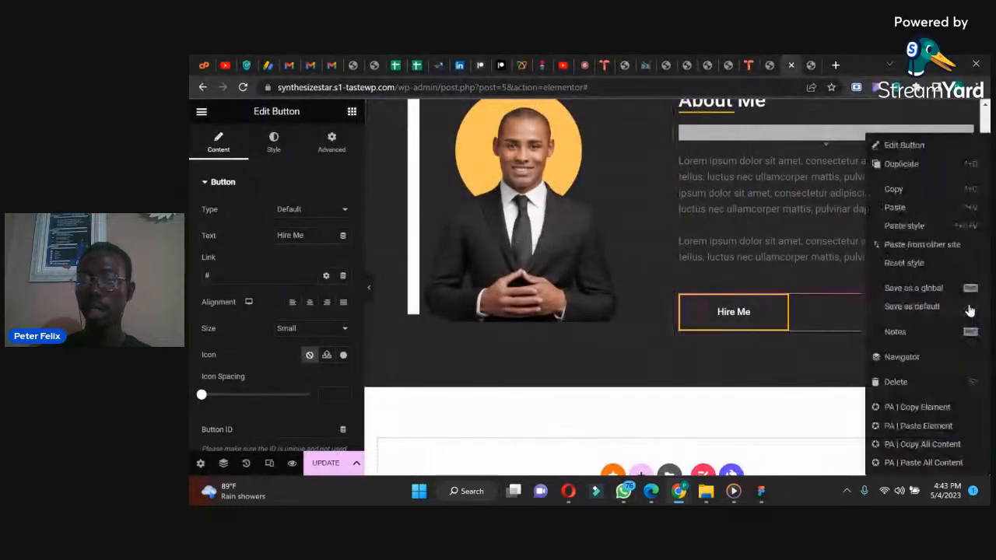
pyautogui.click(895, 381)
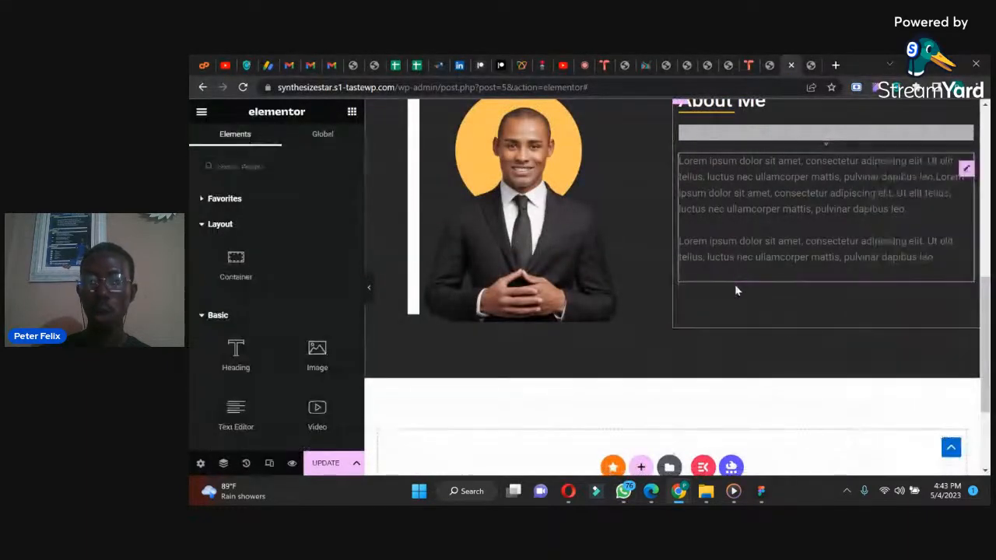
# Step: Add a container below the About Me paragraph with 0 px padding on all sides and a minimum height of 66 px
pyautogui.moveTo(219, 264); pyautogui.dragTo(768, 266)
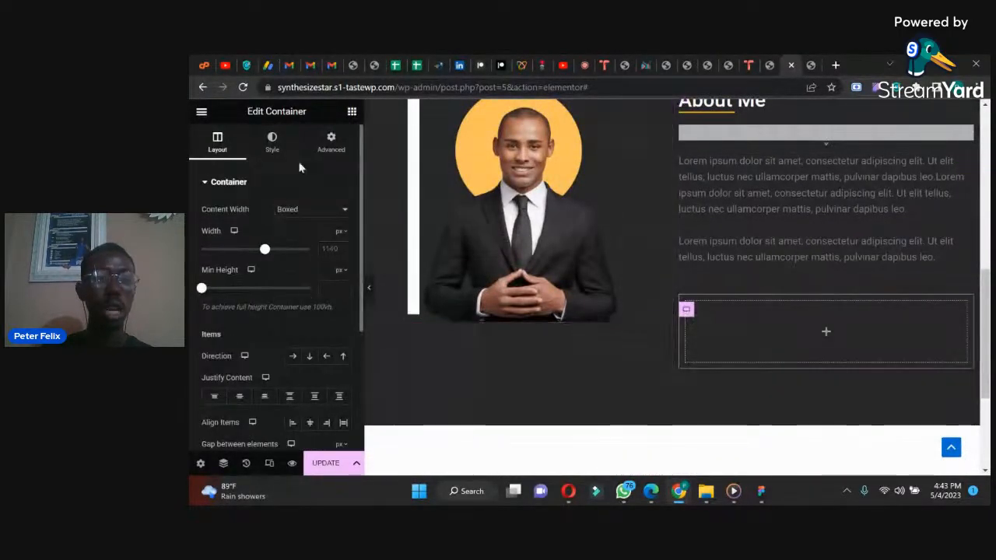
pyautogui.click(330, 141)
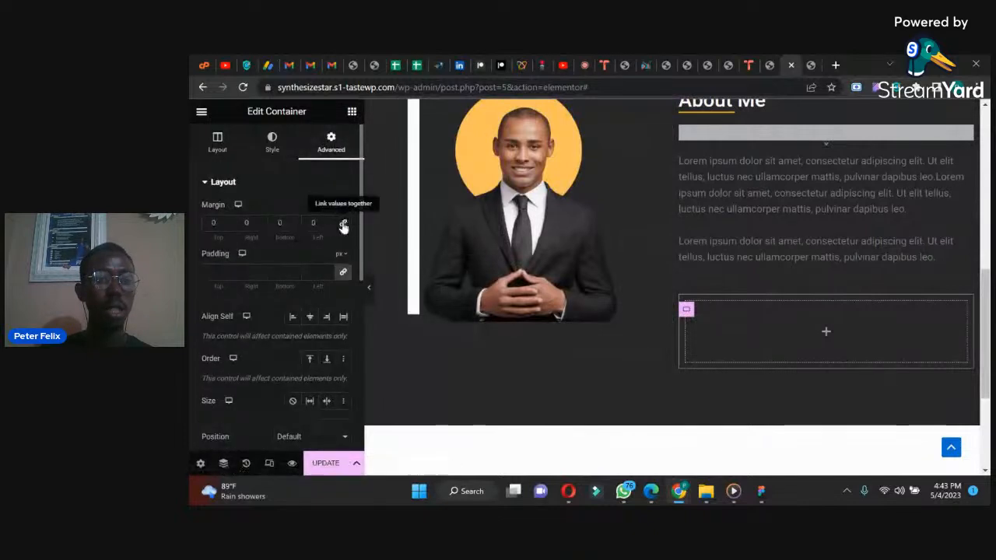
pyautogui.click(342, 271)
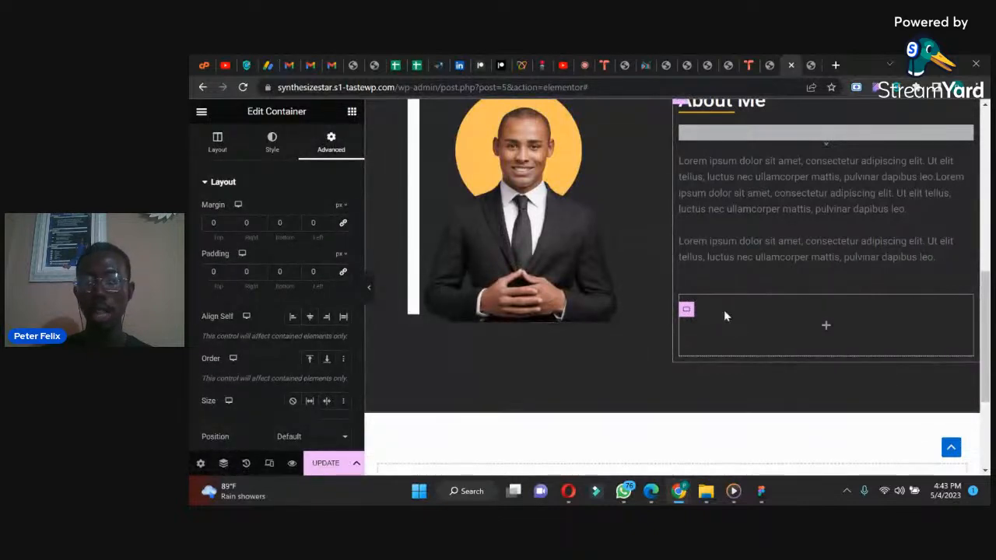
pyautogui.click(217, 141)
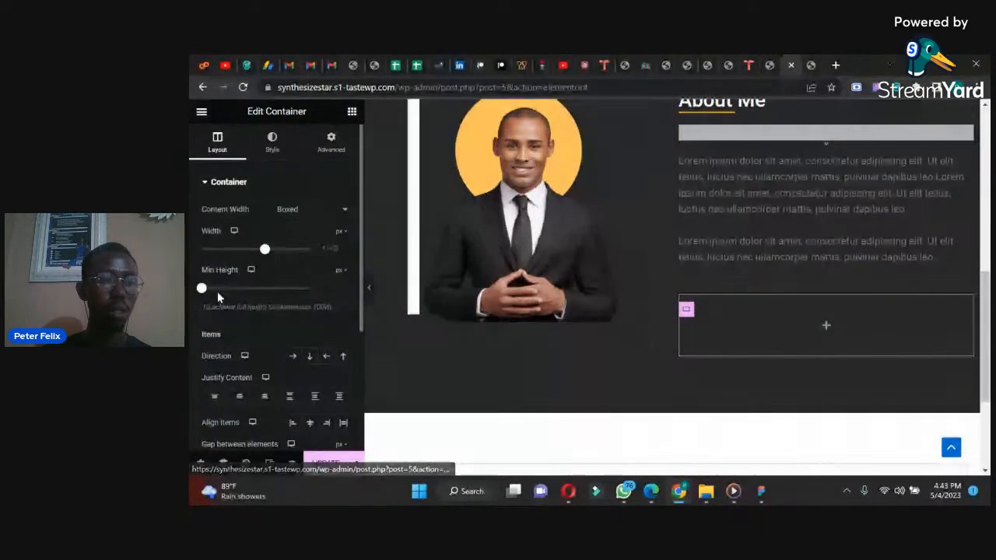
pyautogui.moveTo(203, 294); pyautogui.dragTo(207, 288)
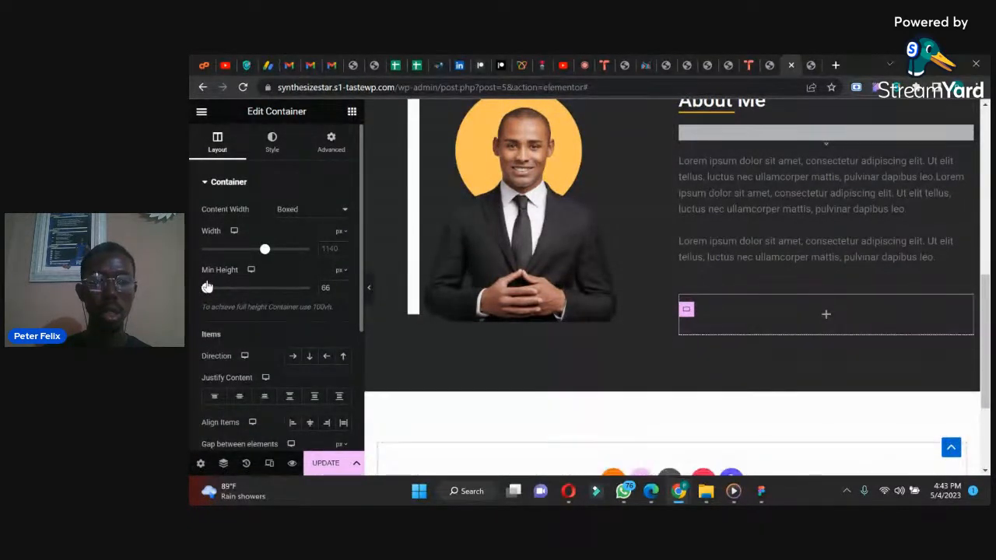
# Step: Paste the copied Hire Me button twice into the new container under the About Me text
pyautogui.rightClick(714, 320)
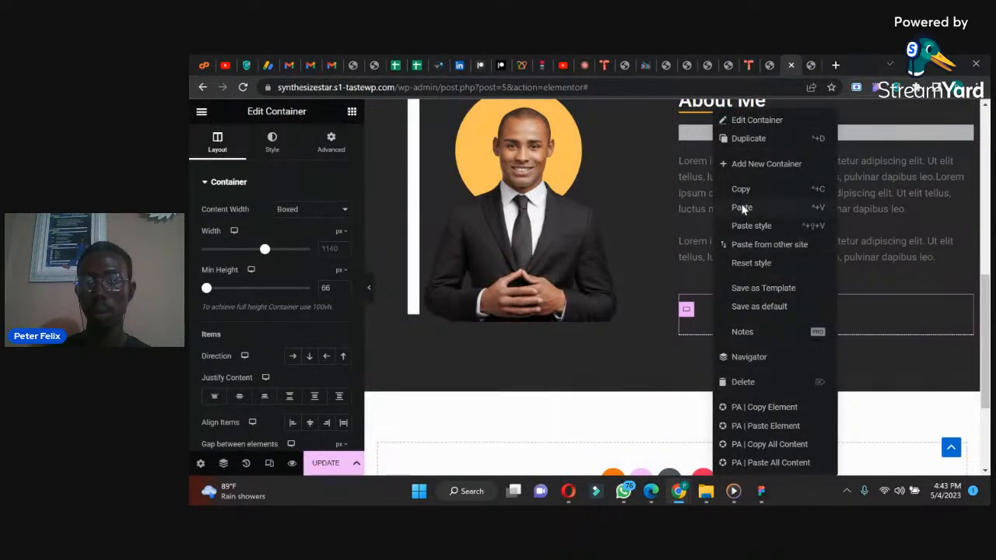
pyautogui.click(741, 208)
pyautogui.rightClick(815, 312)
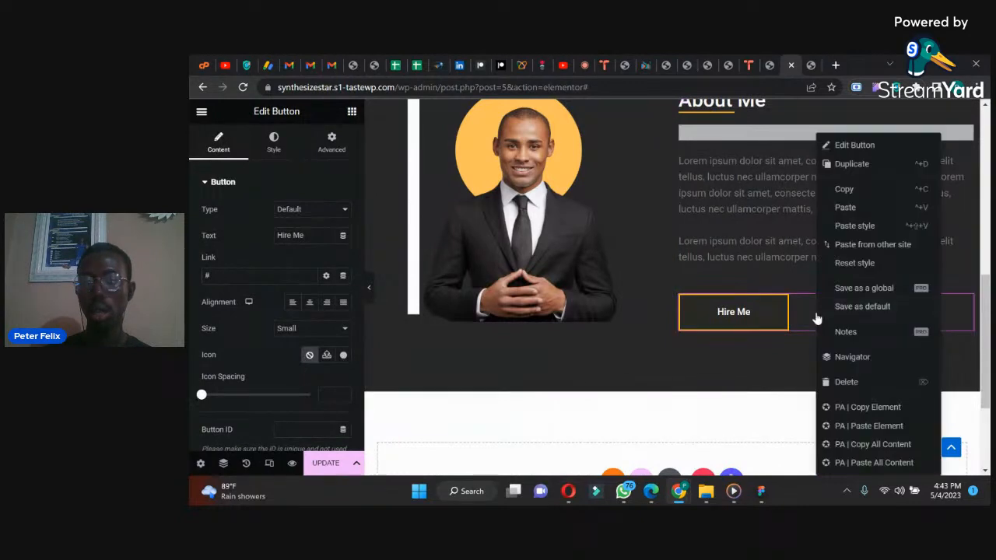
pyautogui.click(844, 206)
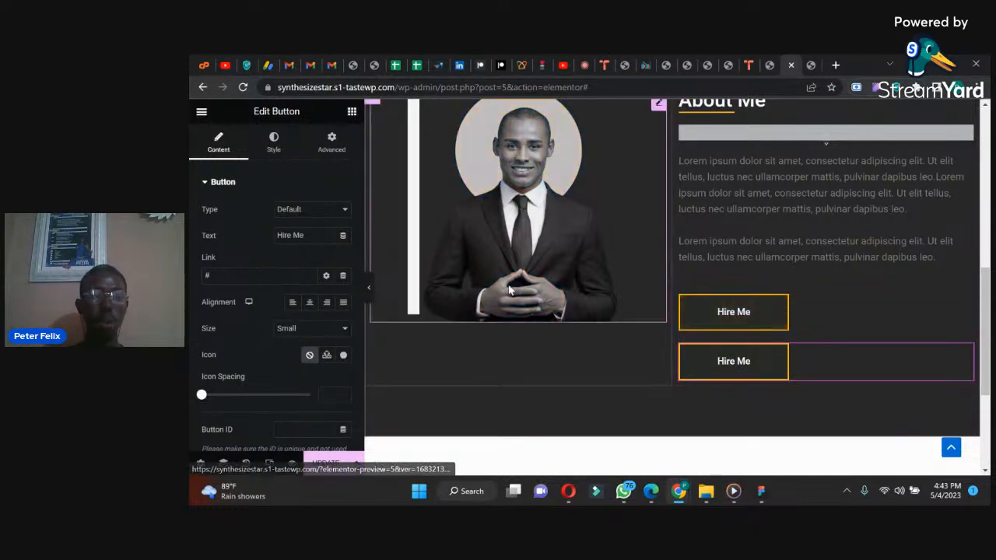
# Step: Set the button container's direction to Row - horizontal after comparing it with the vertical column layout
pyautogui.click(686, 311)
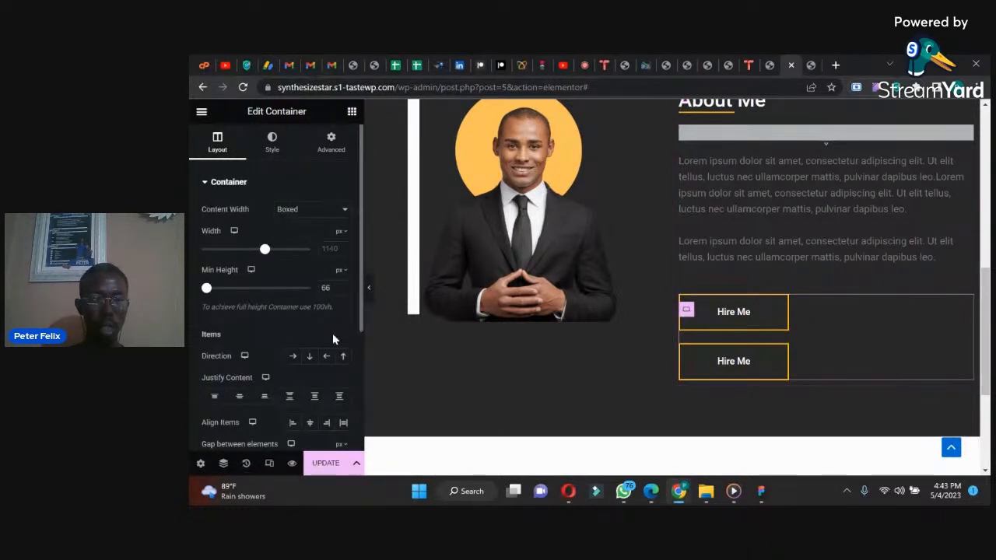
pyautogui.click(292, 358)
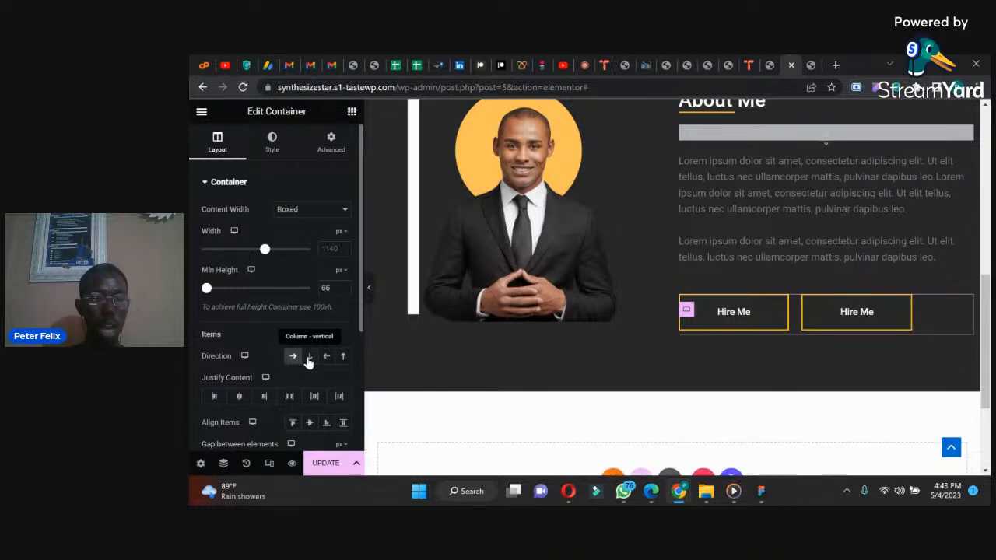
pyautogui.click(310, 360)
pyautogui.click(293, 358)
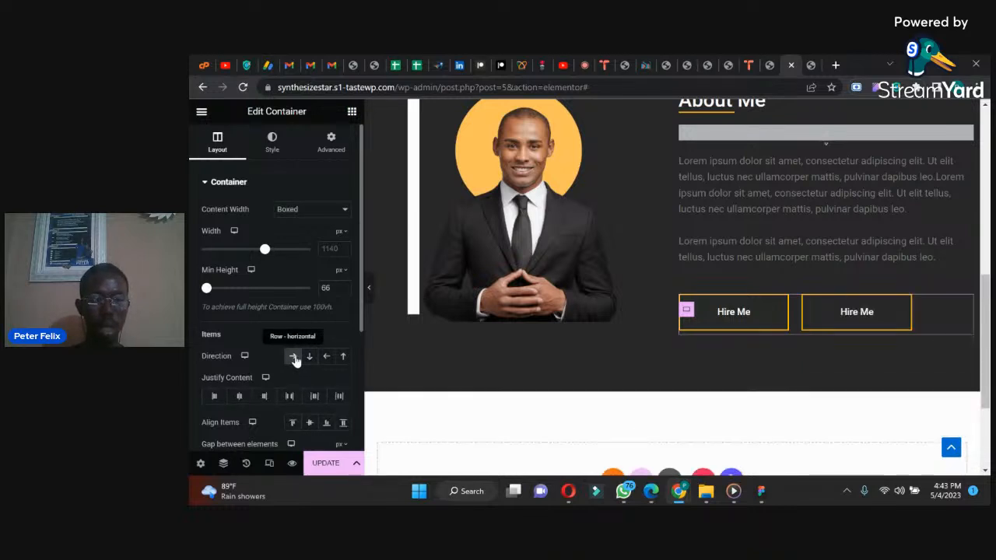
pyautogui.click(309, 358)
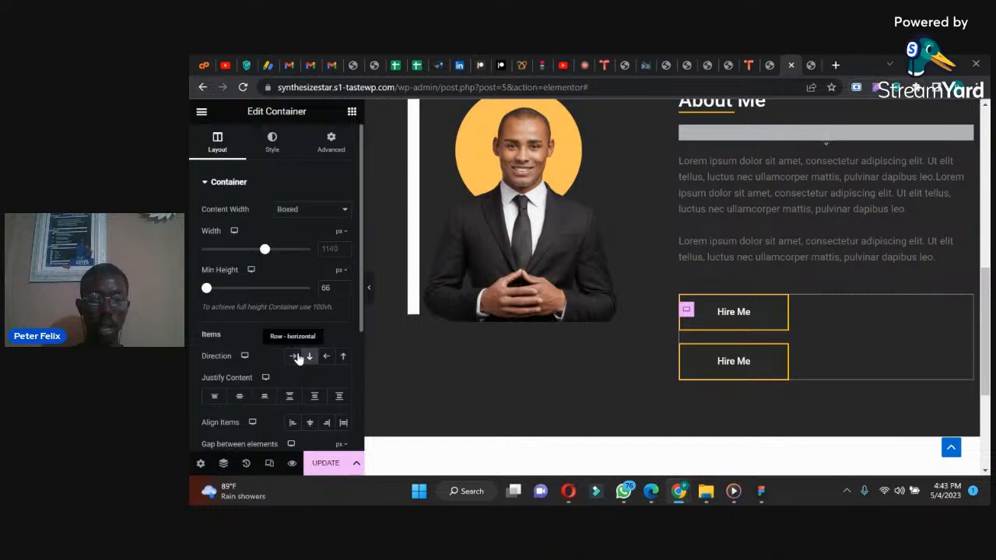
pyautogui.click(293, 357)
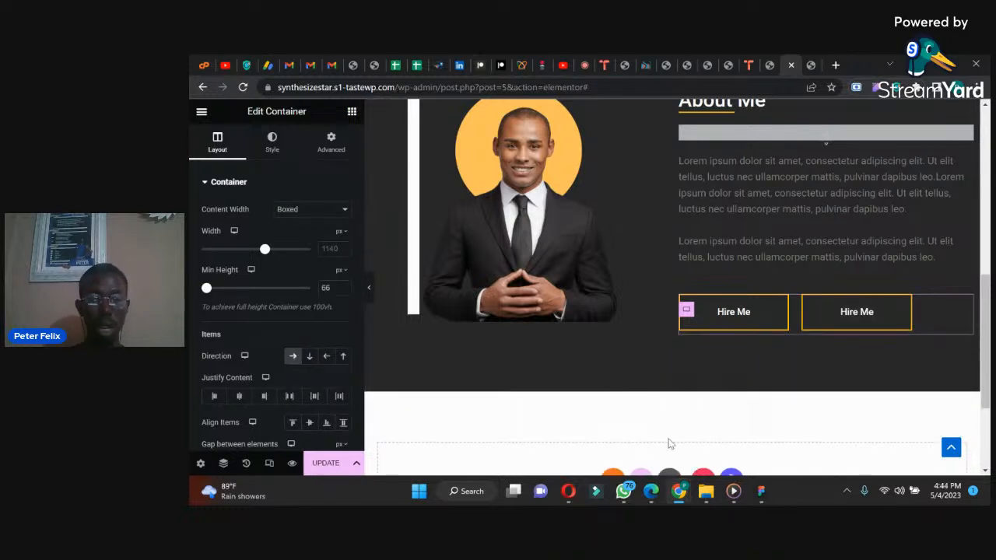
# Step: Check the About Me buttons in the reference design and open the first Hire Me button for editing
pyautogui.click(623, 492)
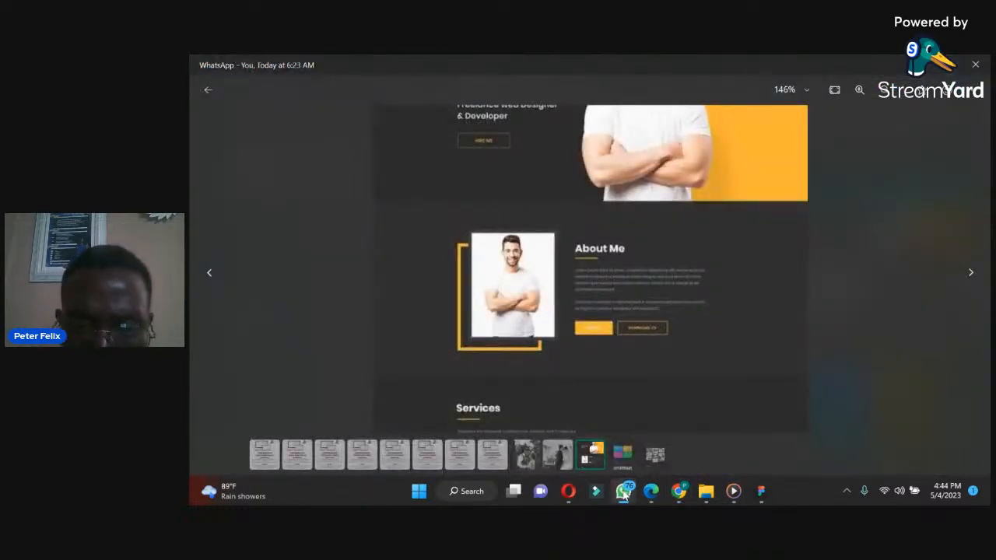
pyautogui.click(678, 491)
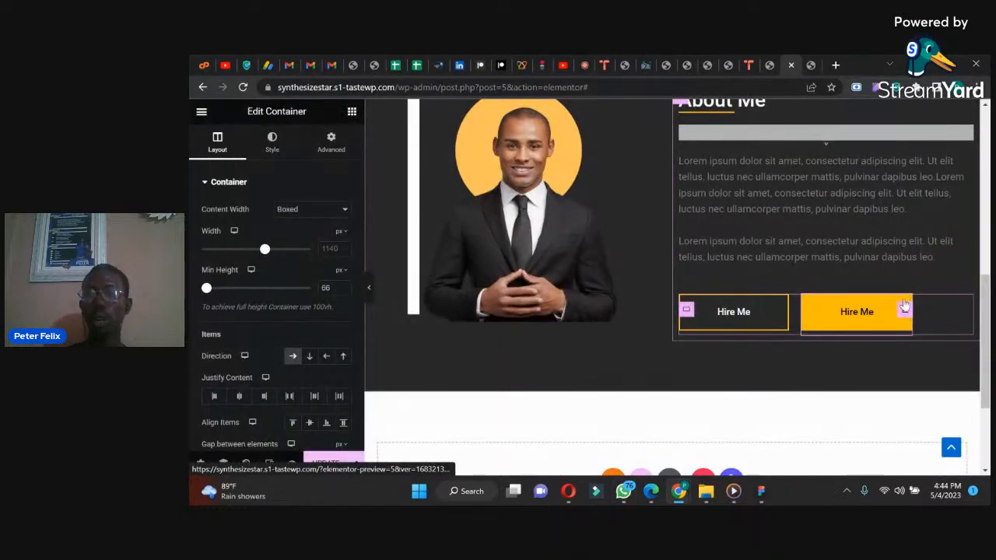
pyautogui.click(781, 310)
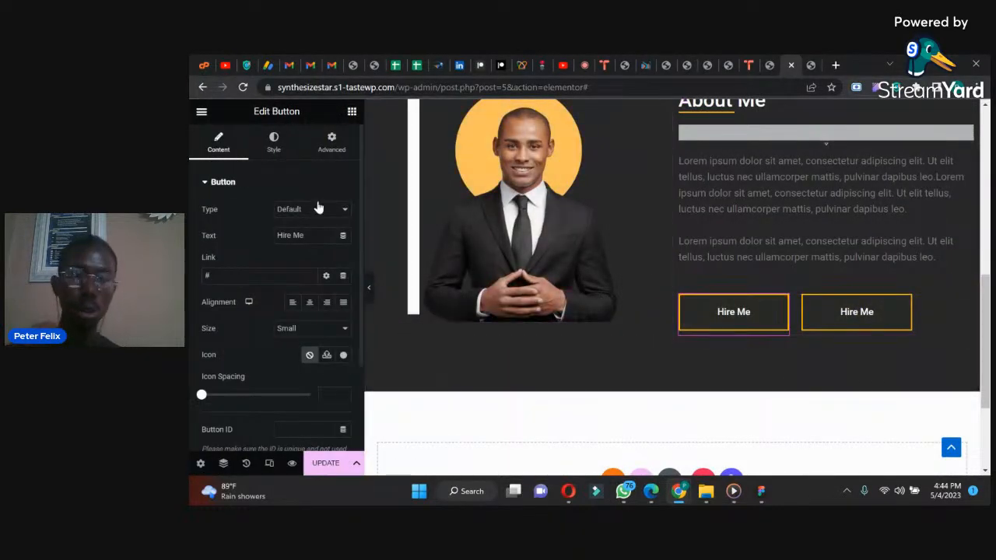
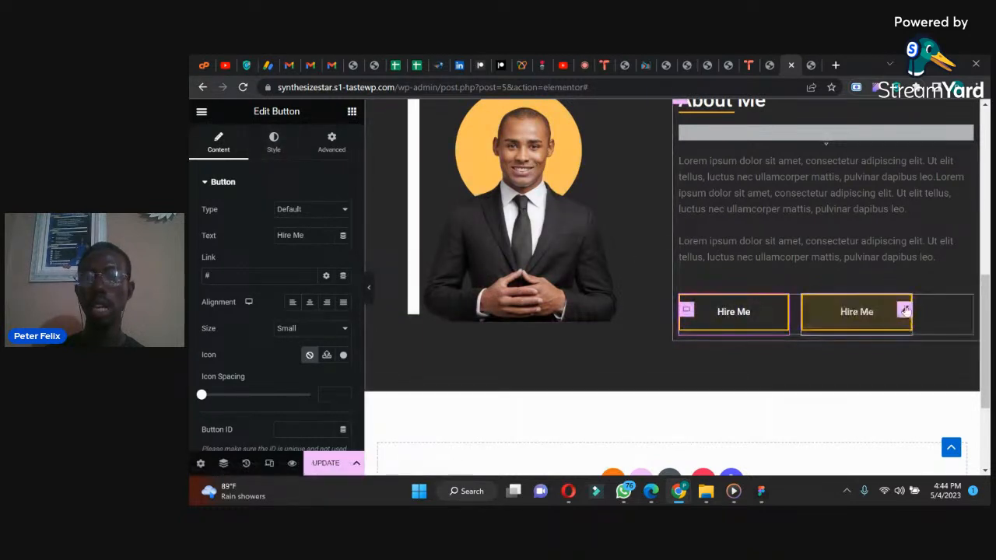
# Step: Set the background color of the second Hire Me button to the global yellow color
pyautogui.click(278, 147)
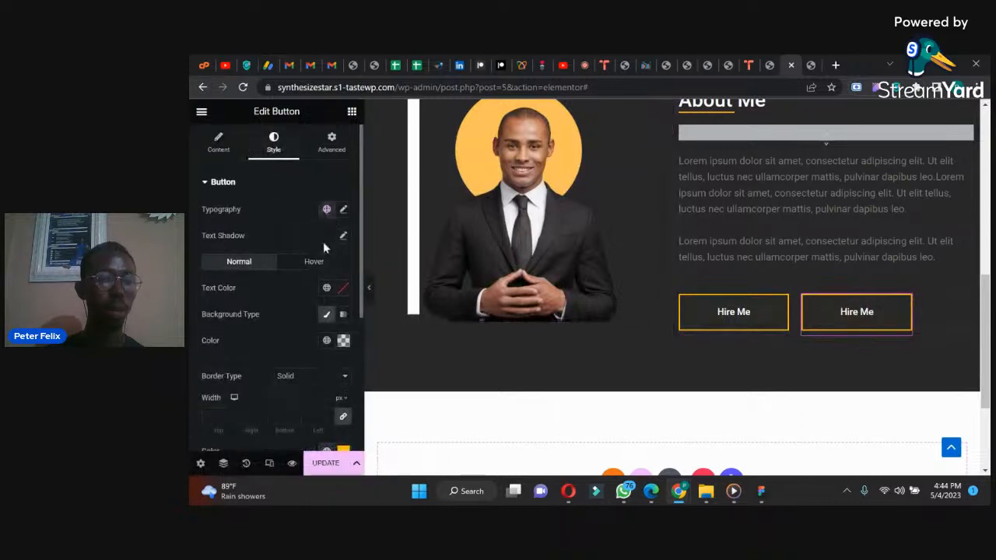
pyautogui.click(342, 341)
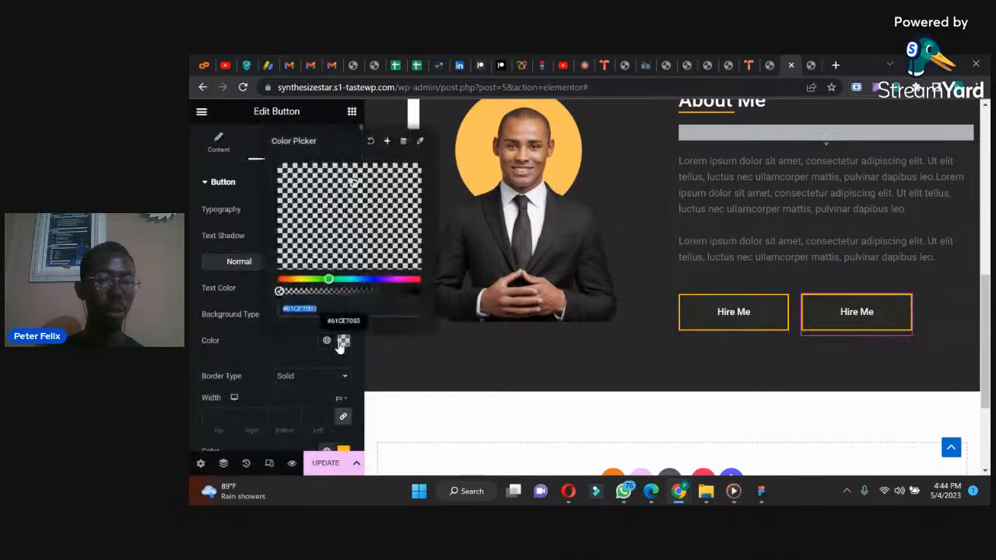
pyautogui.moveTo(279, 291); pyautogui.dragTo(420, 294)
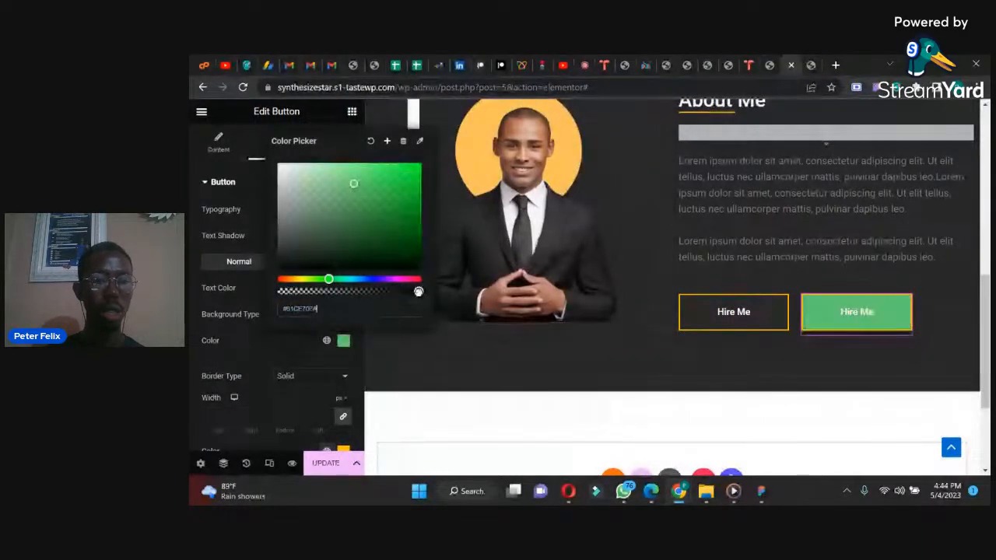
pyautogui.click(332, 305)
pyautogui.click(326, 340)
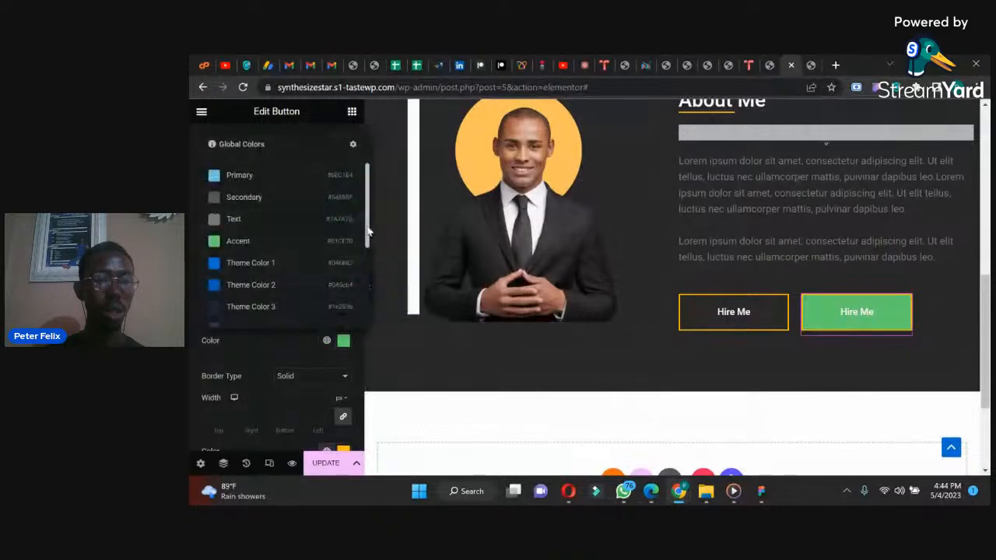
pyautogui.moveTo(366, 234); pyautogui.dragTo(361, 338)
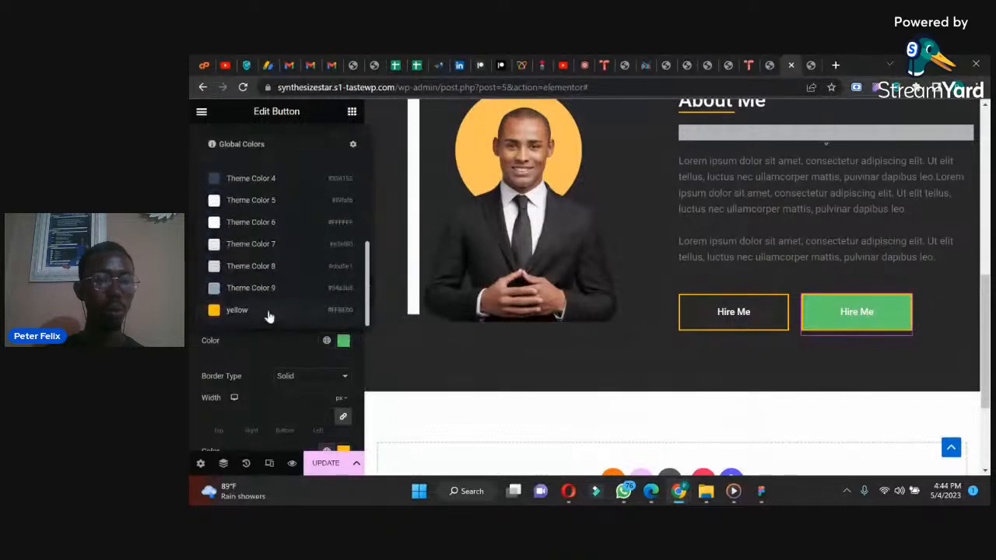
pyautogui.click(236, 309)
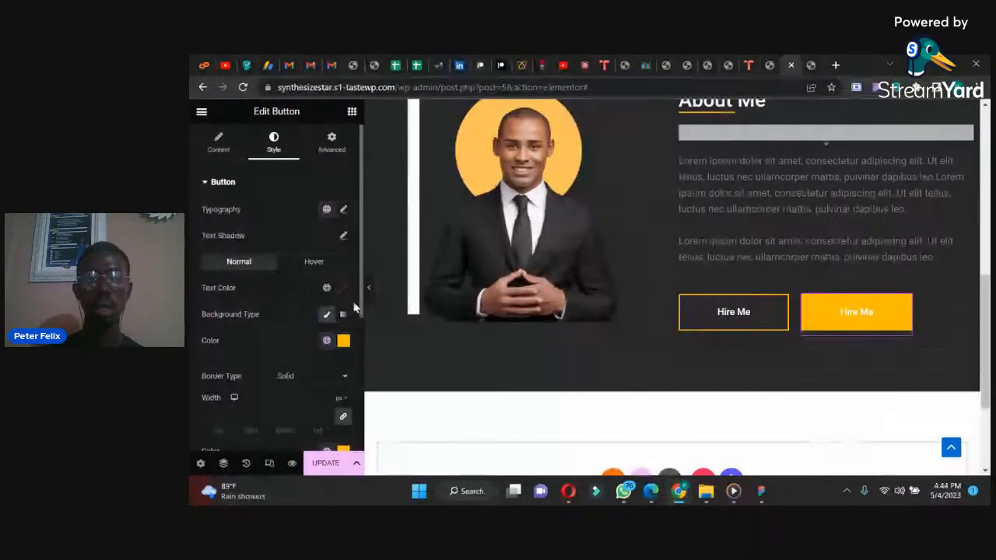
# Step: Check the button order in the WhatsApp reference design and try the reversed row direction on the button container
pyautogui.click(625, 492)
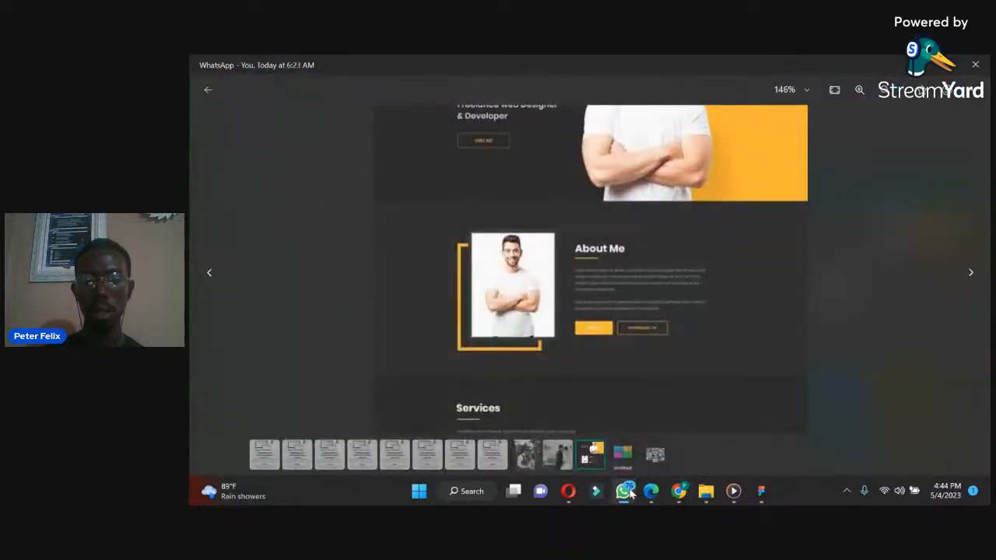
pyautogui.click(626, 491)
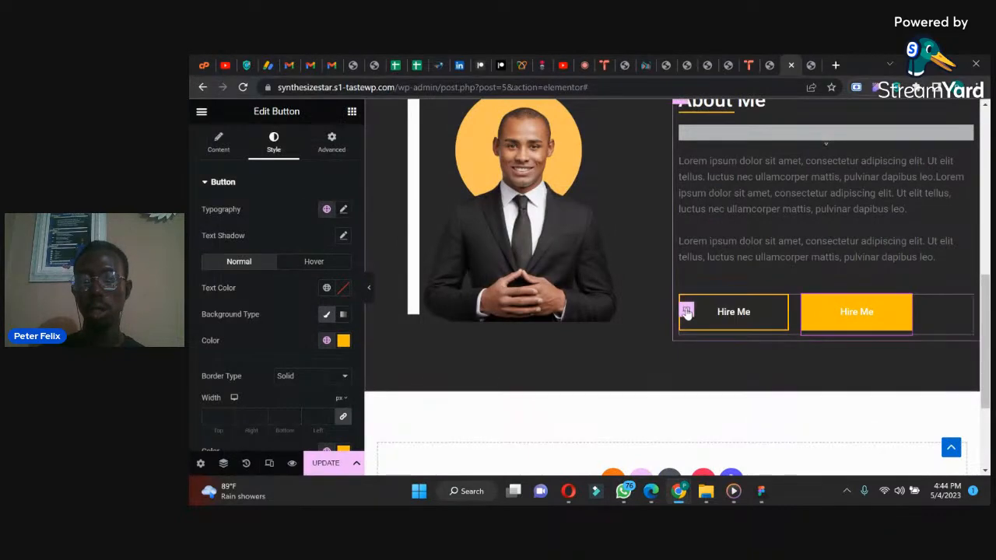
pyautogui.moveTo(687, 311); pyautogui.dragTo(718, 305)
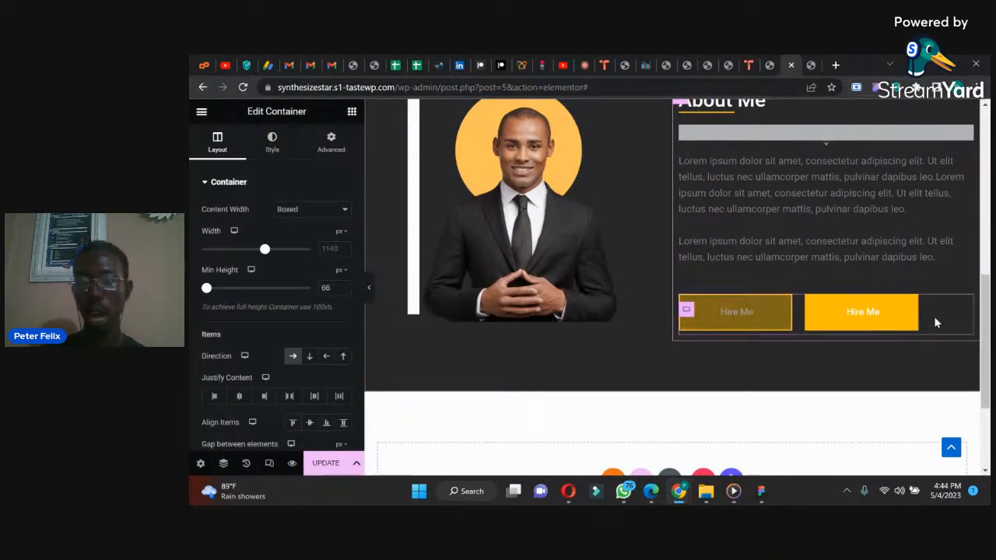
pyautogui.click(324, 357)
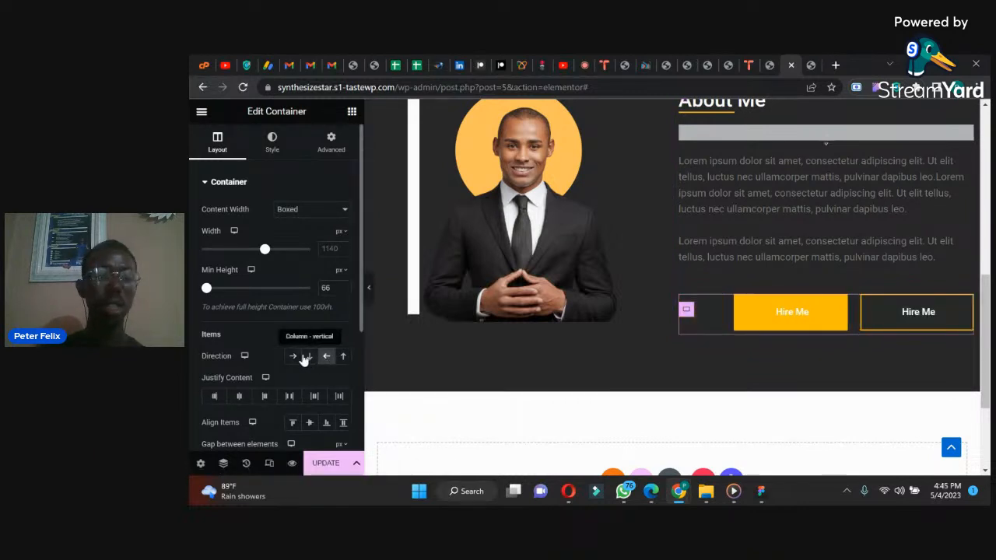
pyautogui.click(294, 356)
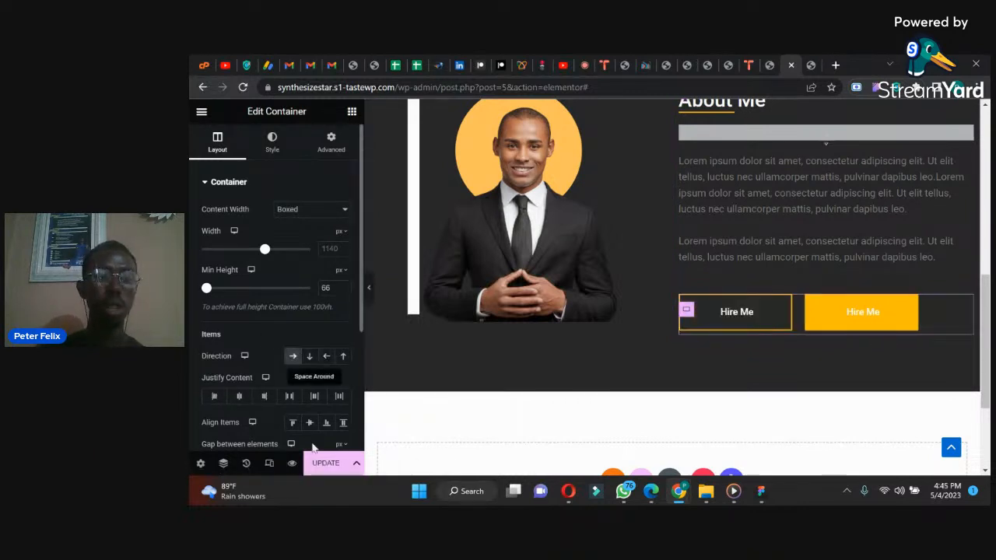
# Step: Reorder the two buttons in the Navigator so the yellow Hire Me button comes before the outlined one
pyautogui.click(223, 464)
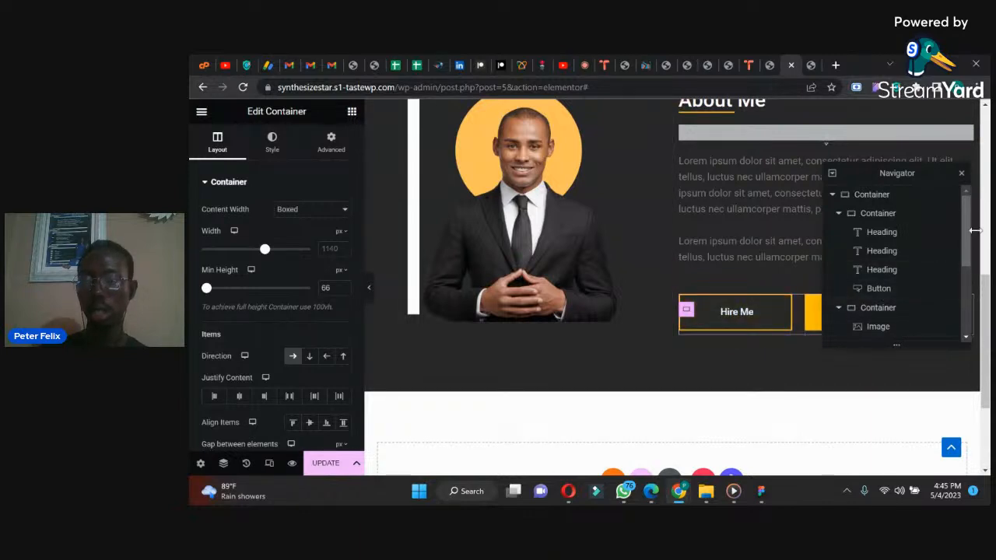
pyautogui.moveTo(963, 243); pyautogui.dragTo(958, 329)
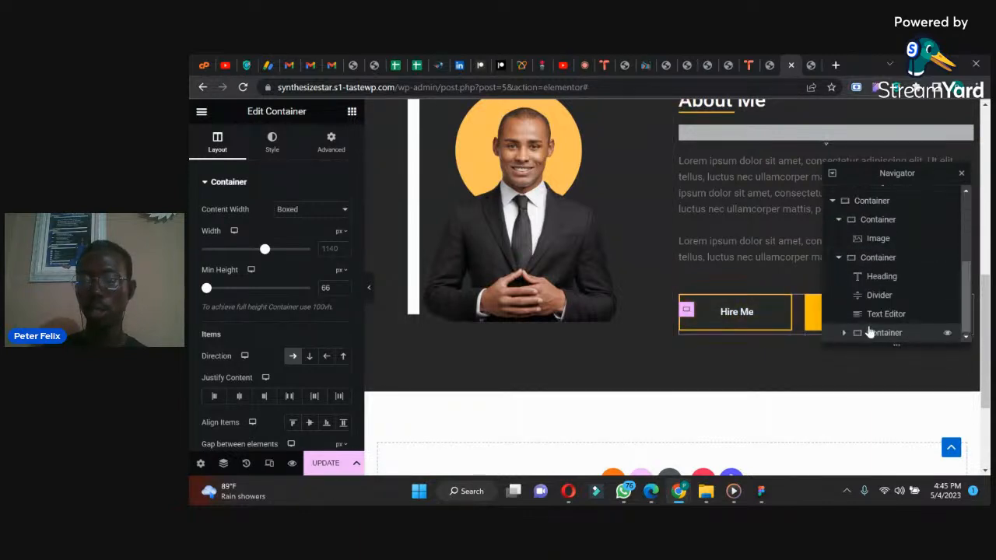
pyautogui.click(844, 333)
pyautogui.scroll(-1, 846, 335)
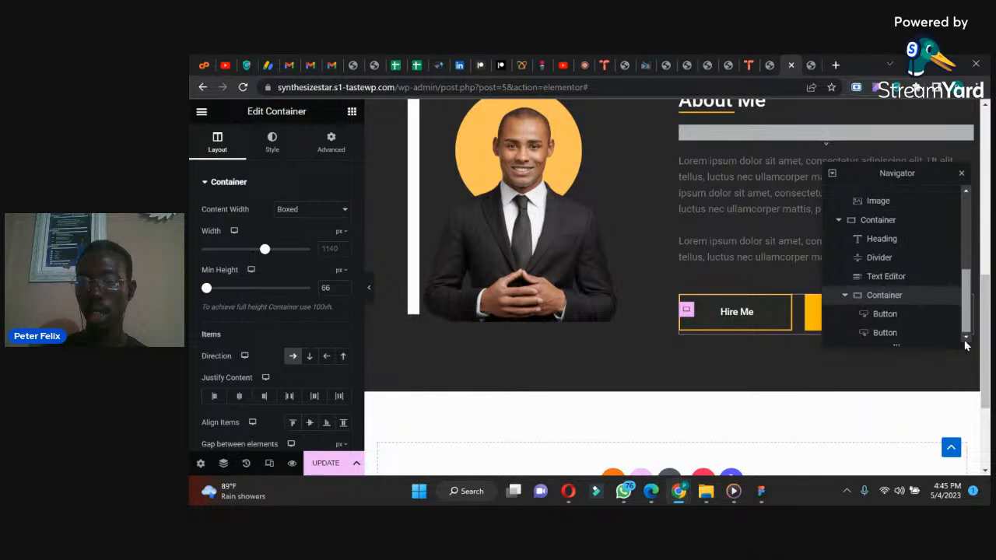
pyautogui.moveTo(884, 317)
pyautogui.mouseDown()
pyautogui.moveTo(882, 333)
pyautogui.moveTo(879, 282)
pyautogui.moveTo(880, 332)
pyautogui.mouseUp()
pyautogui.scroll(-1, 967, 265)
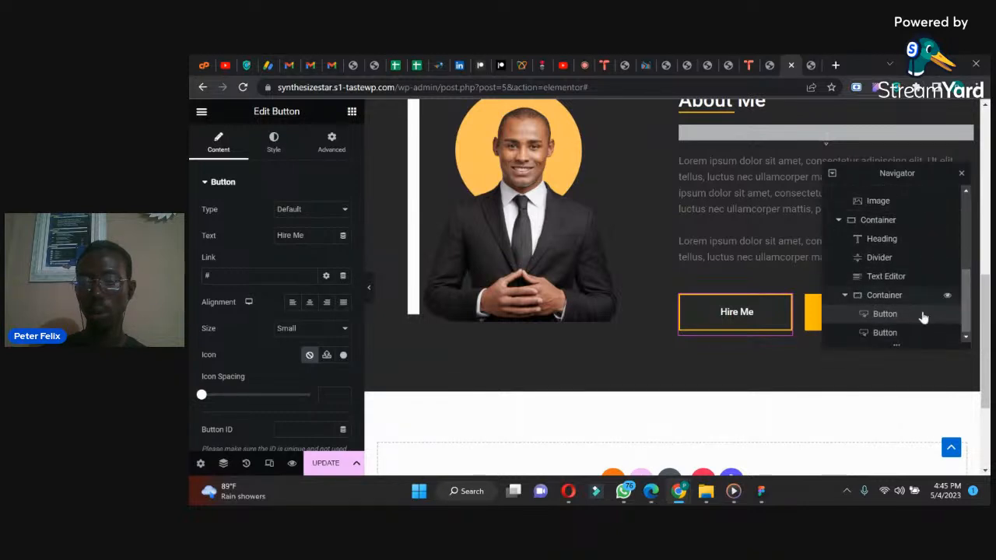
pyautogui.moveTo(862, 316); pyautogui.dragTo(878, 337)
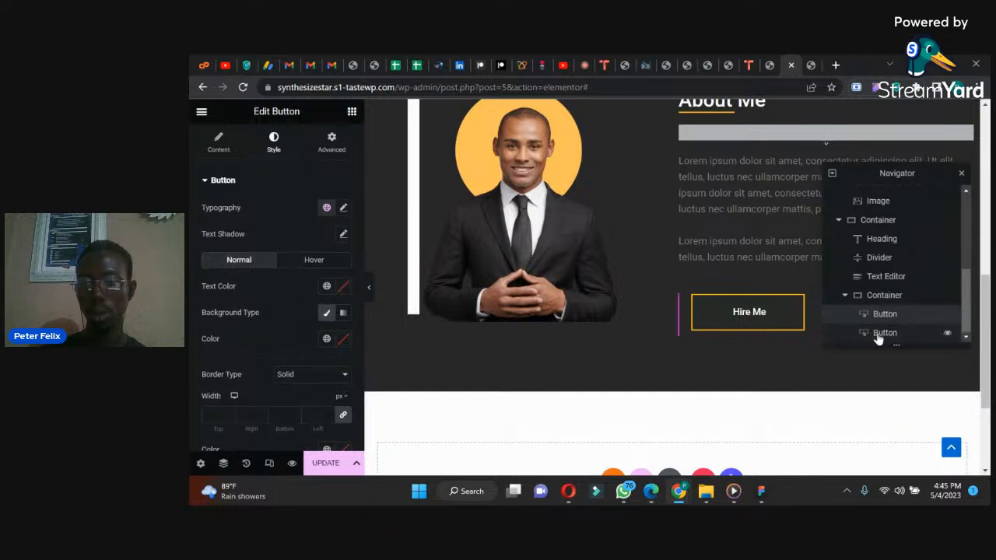
pyautogui.click(961, 173)
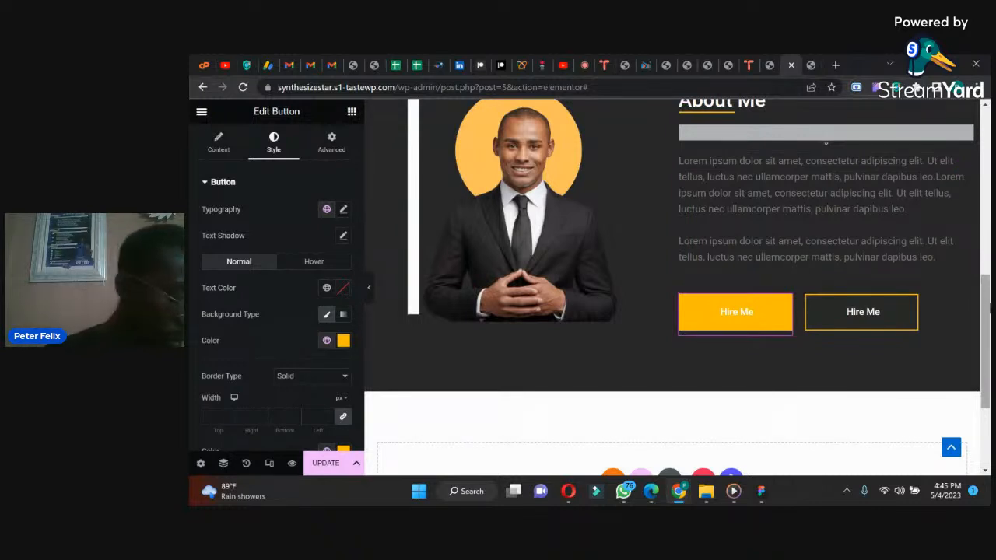
# Step: Examine the Services and Latest Work sections in the WhatsApp reference images and return to the Elementor page in Chrome
pyautogui.moveTo(990, 307); pyautogui.dragTo(987, 357)
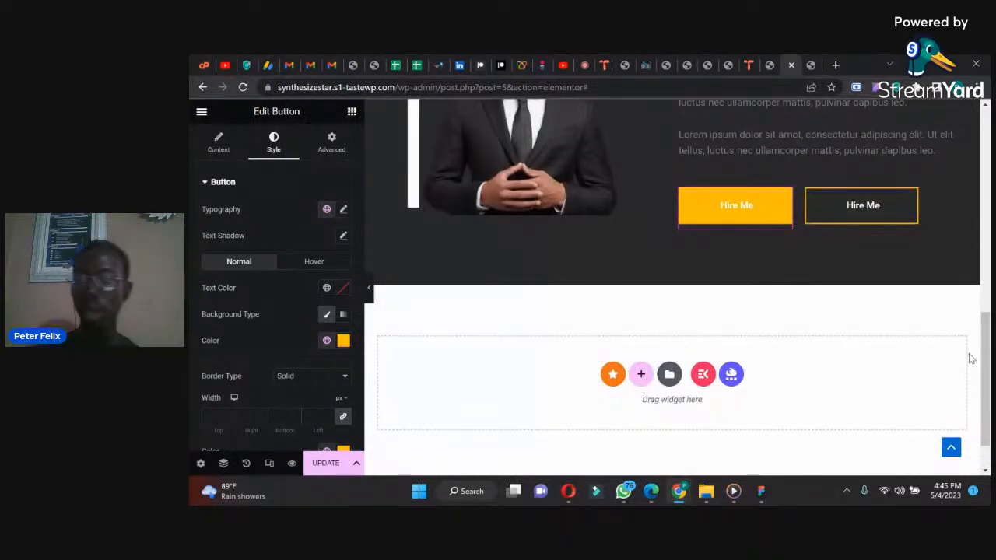
pyautogui.moveTo(985, 348); pyautogui.dragTo(986, 315)
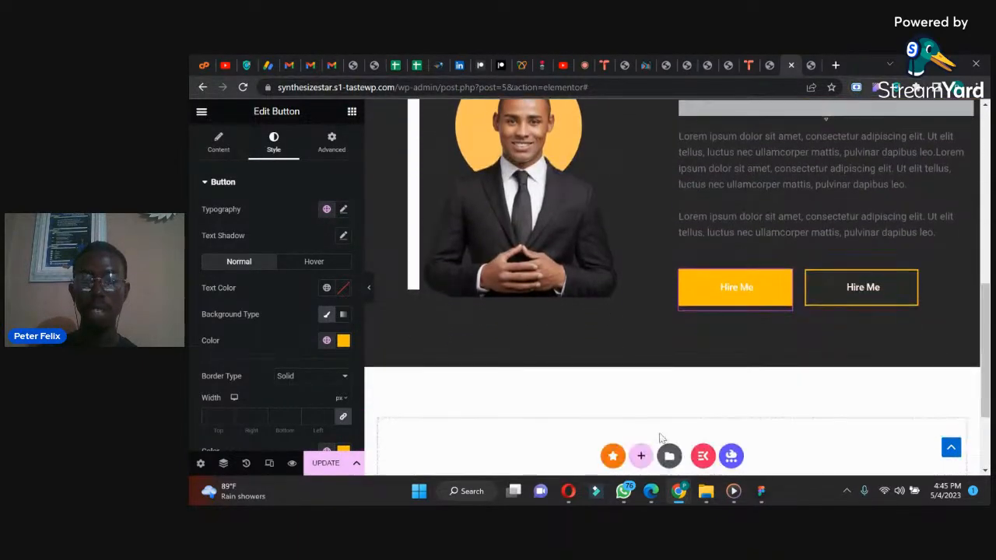
pyautogui.click(624, 498)
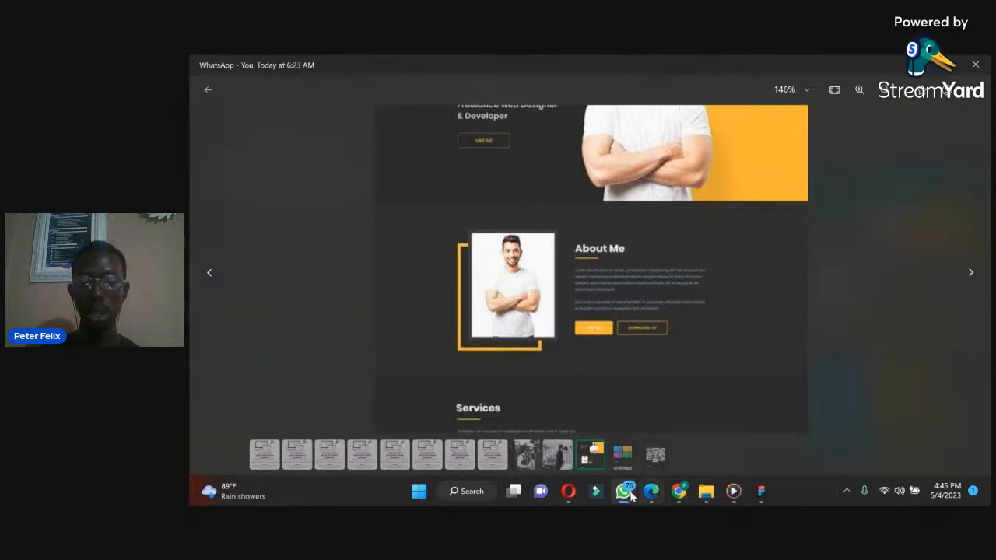
pyautogui.moveTo(631, 496)
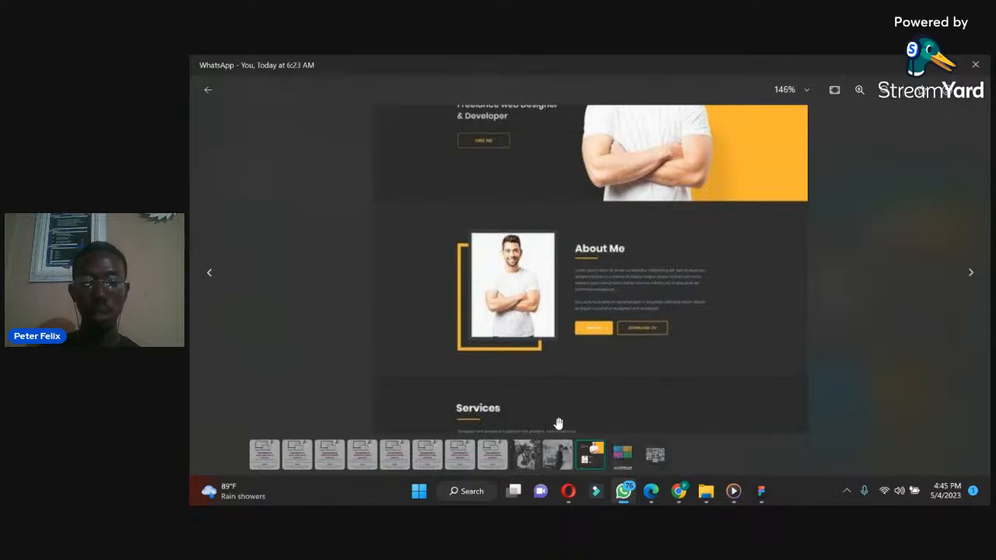
pyautogui.click(623, 459)
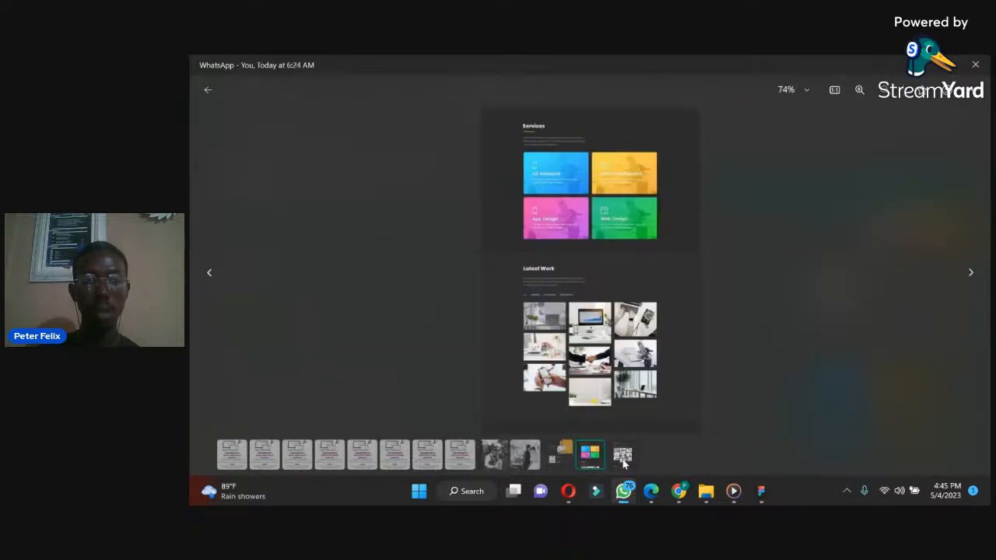
pyautogui.click(704, 492)
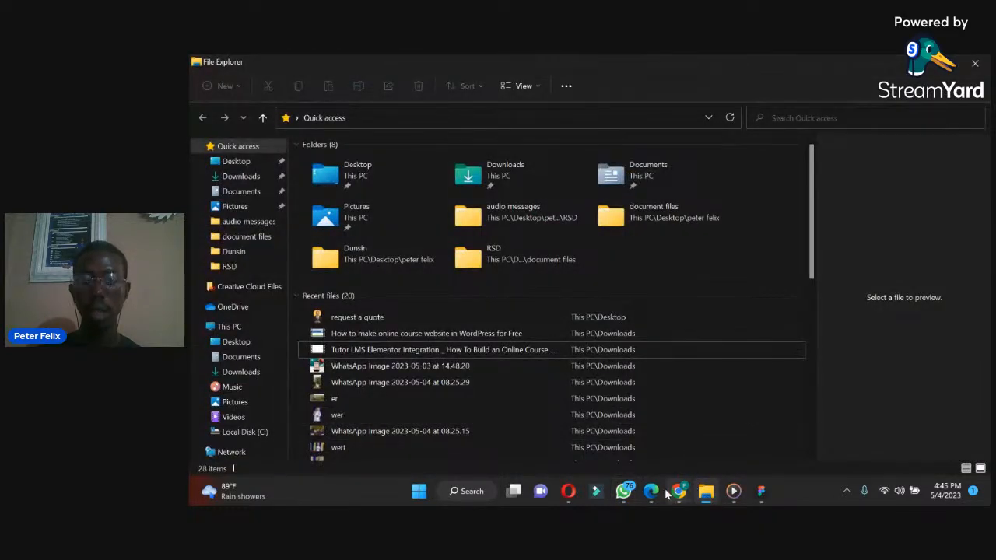
pyautogui.click(678, 491)
pyautogui.click(615, 446)
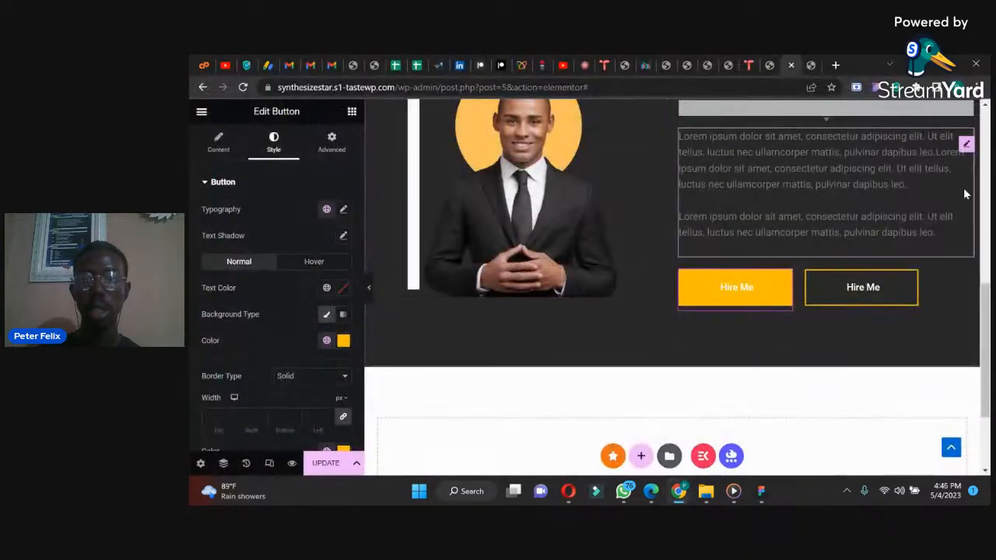
# Step: Duplicate the whole About Me section container and go to the copy below it
pyautogui.scroll(2, 676, 147)
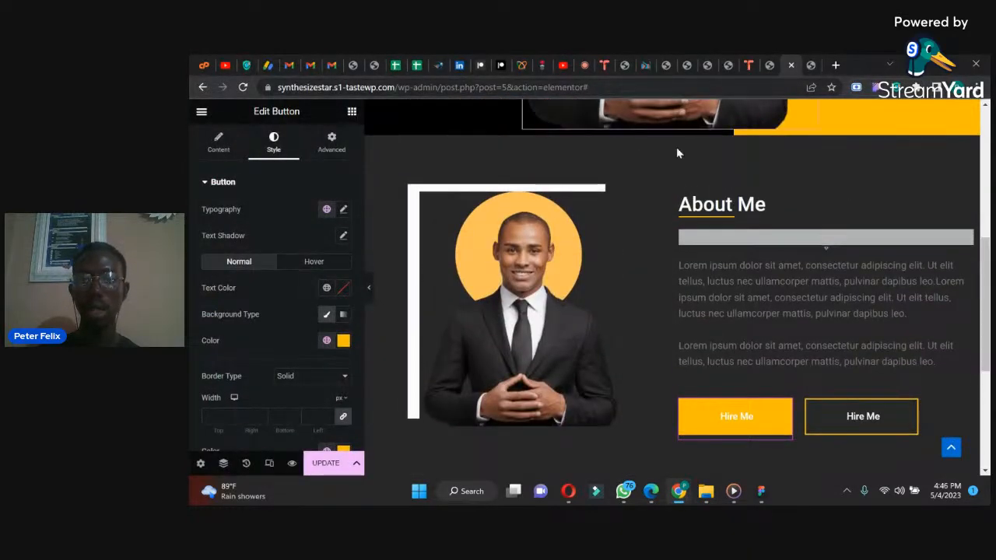
pyautogui.rightClick(674, 141)
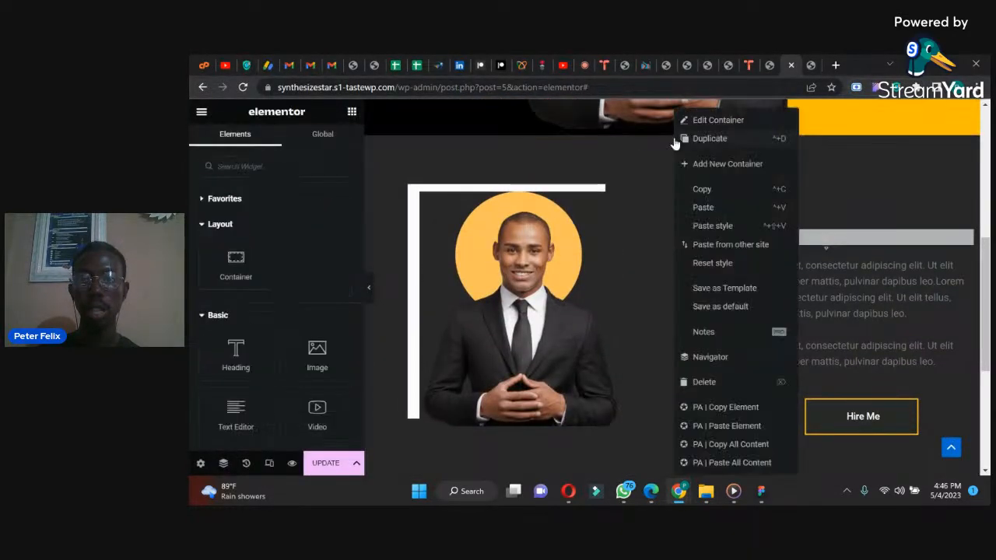
pyautogui.click(973, 211)
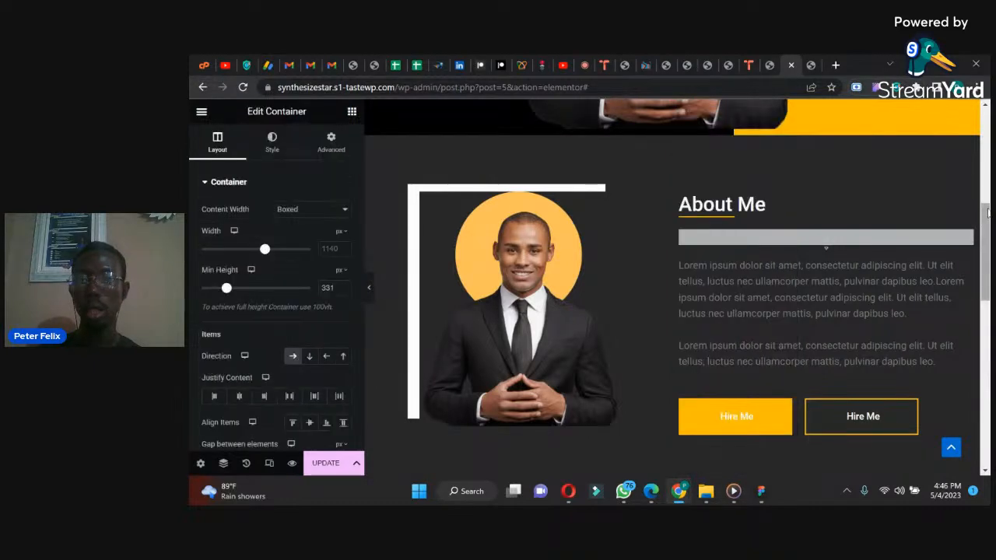
pyautogui.moveTo(986, 236); pyautogui.dragTo(985, 326)
# Step: Change the heading in the duplicated section to "Services"
pyautogui.click(722, 226)
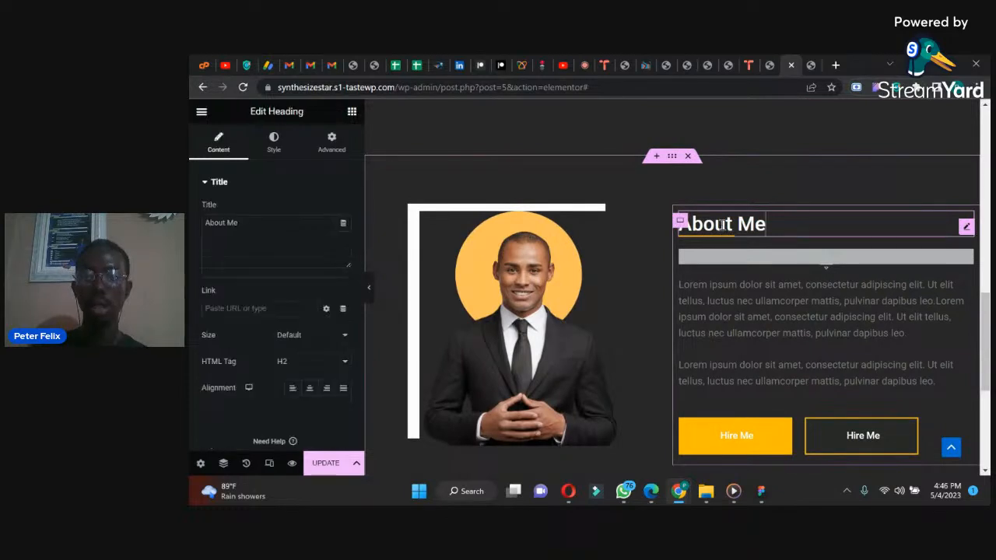
pyautogui.moveTo(250, 222); pyautogui.dragTo(190, 215)
pyautogui.write('Services')
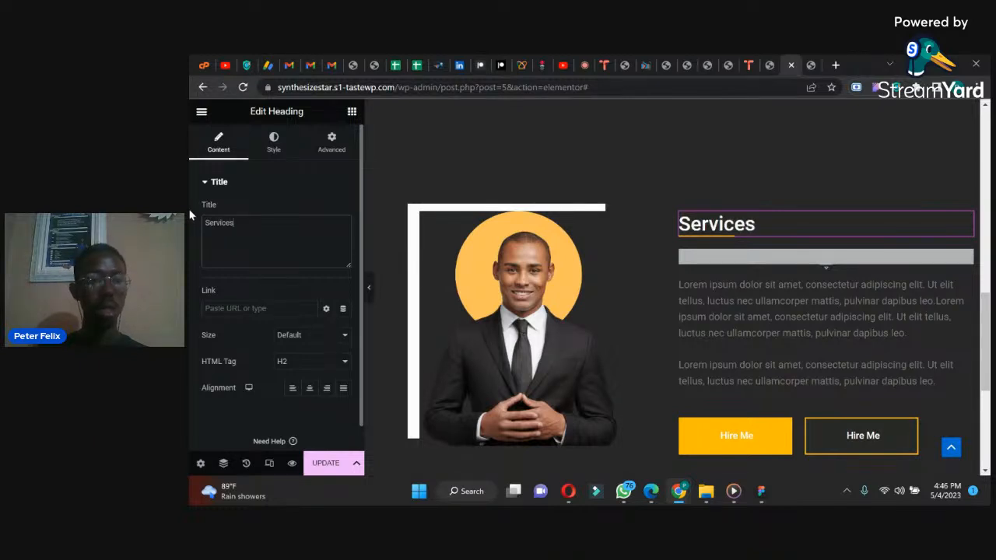
# Step: Check the Services layout in the WhatsApp reference image and delete the portrait image container from the Services section
pyautogui.click(627, 495)
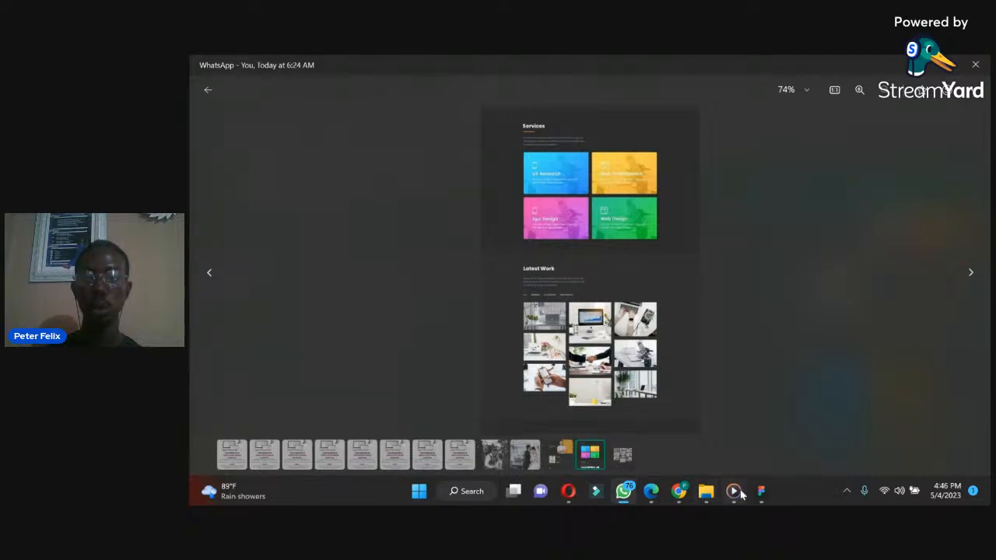
pyautogui.moveTo(682, 495)
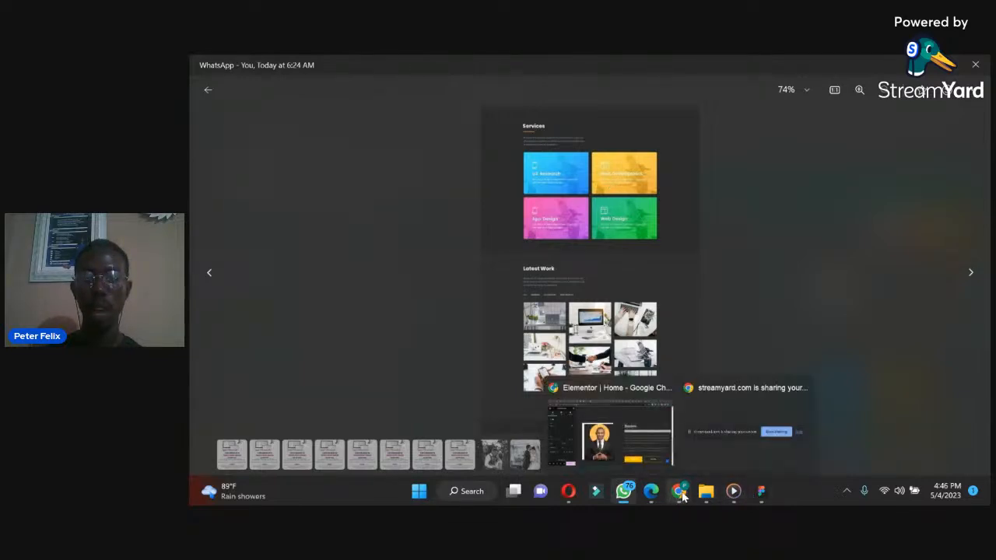
pyautogui.click(632, 439)
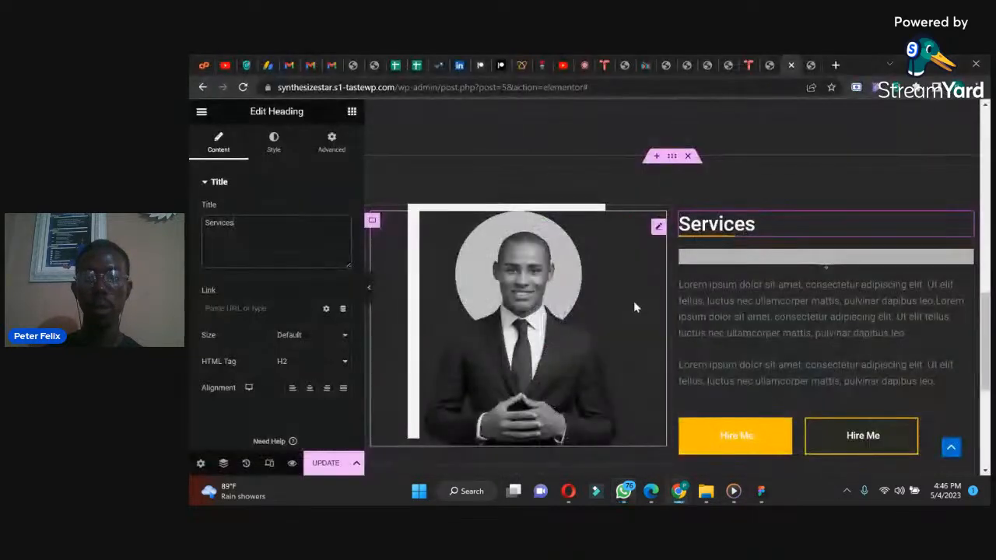
pyautogui.rightClick(373, 223)
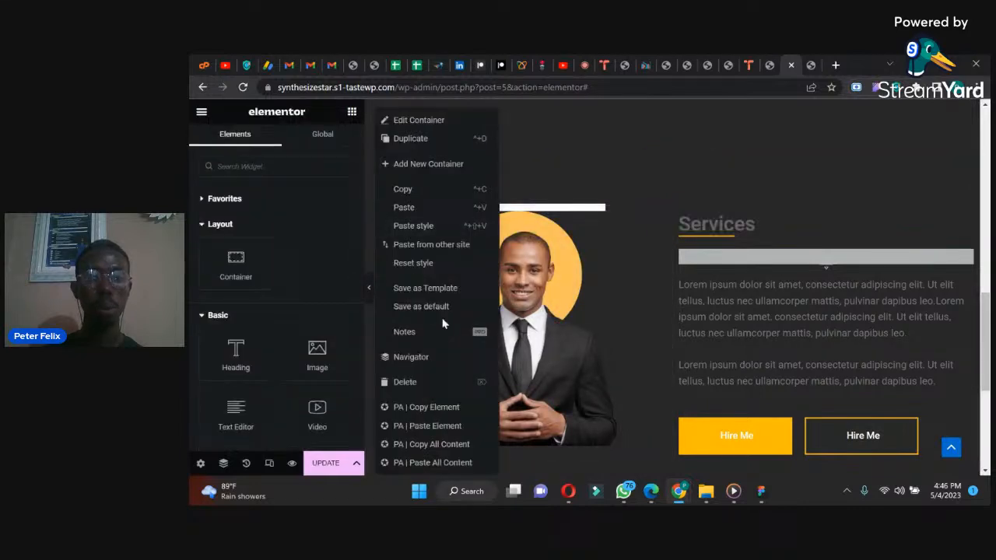
pyautogui.click(403, 384)
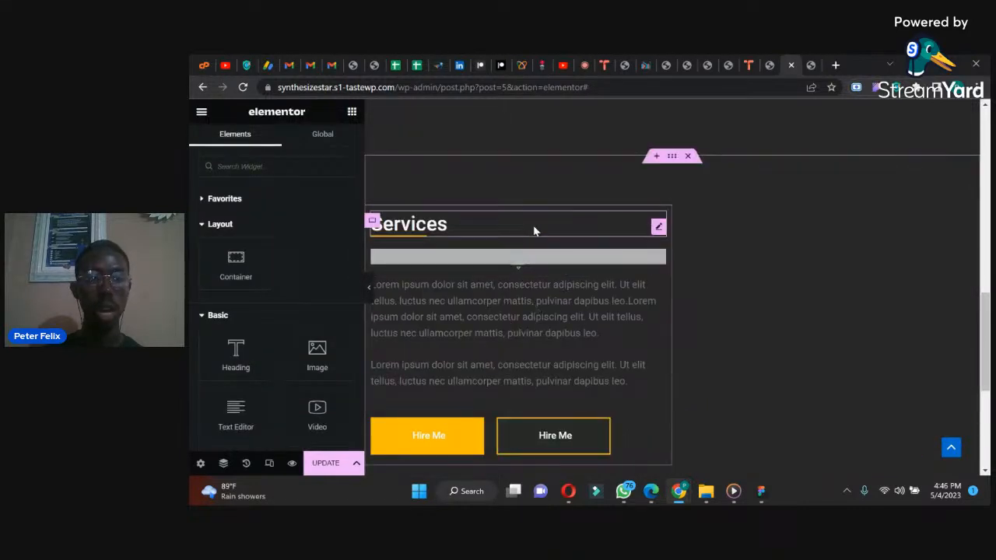
# Step: Set the width of the container holding the Services heading, text and buttons to 100%
pyautogui.click(373, 223)
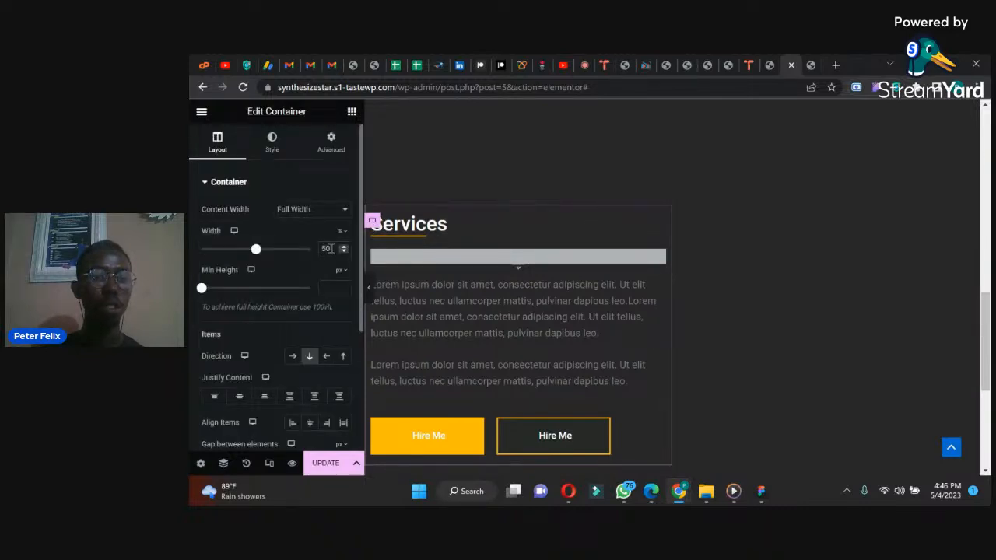
pyautogui.write('100')
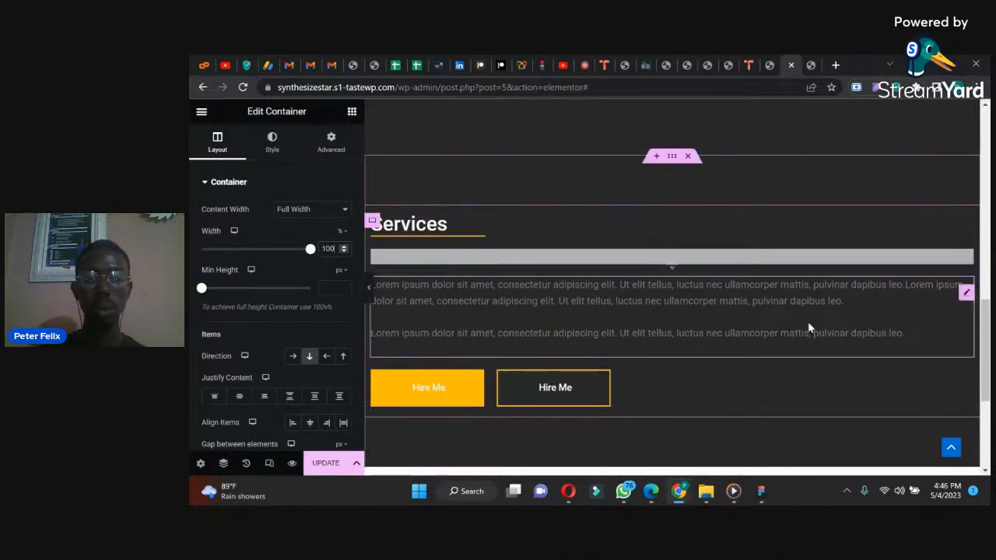
pyautogui.scroll(-1, 941, 350)
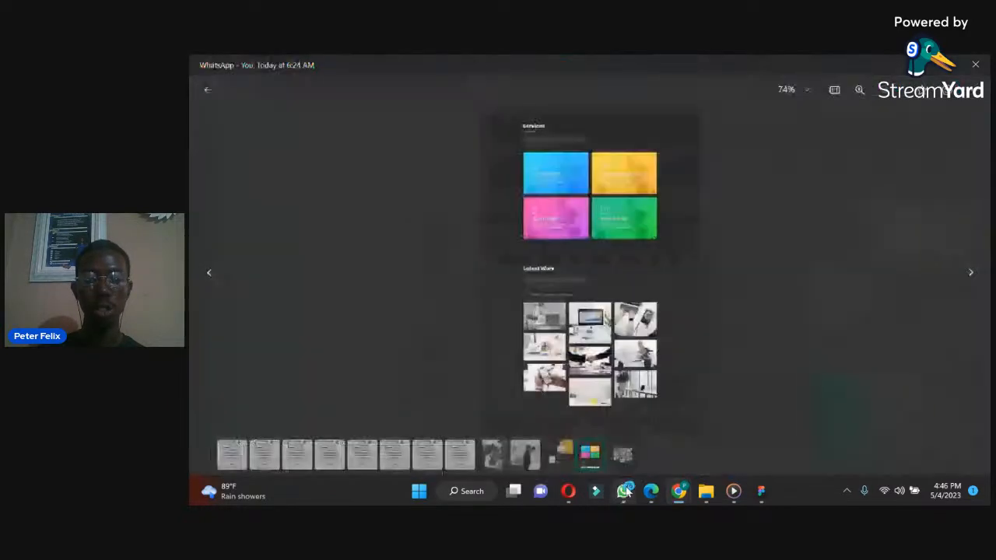
# Step: Check the Services layout in the WhatsApp reference image and set the outer Services container's boxed width to 900 px
pyautogui.click(623, 491)
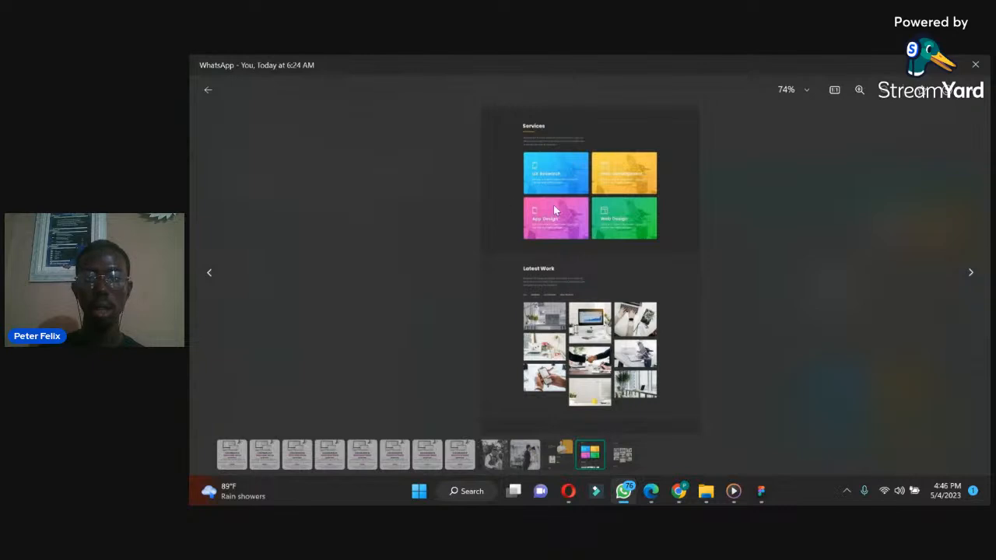
pyautogui.click(623, 491)
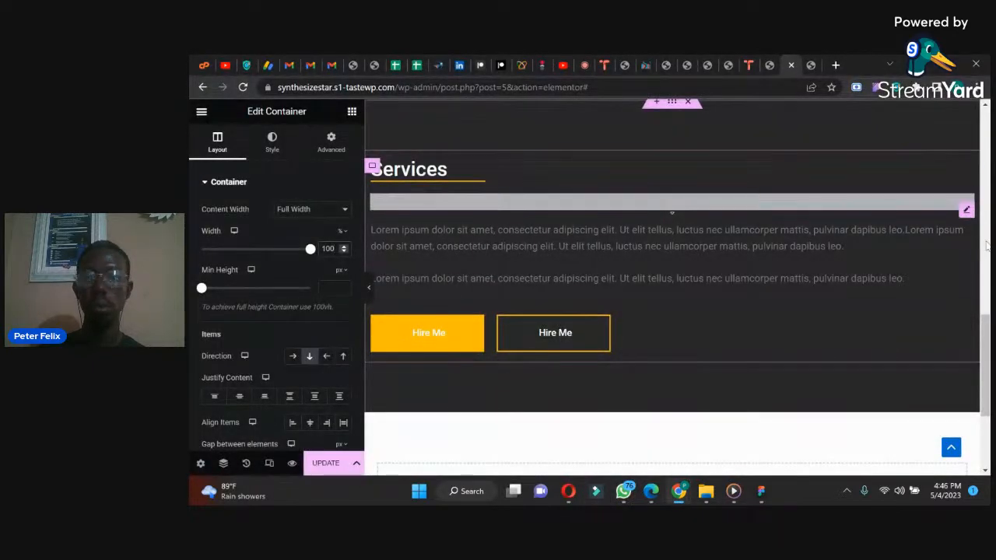
pyautogui.scroll(2, 984, 360)
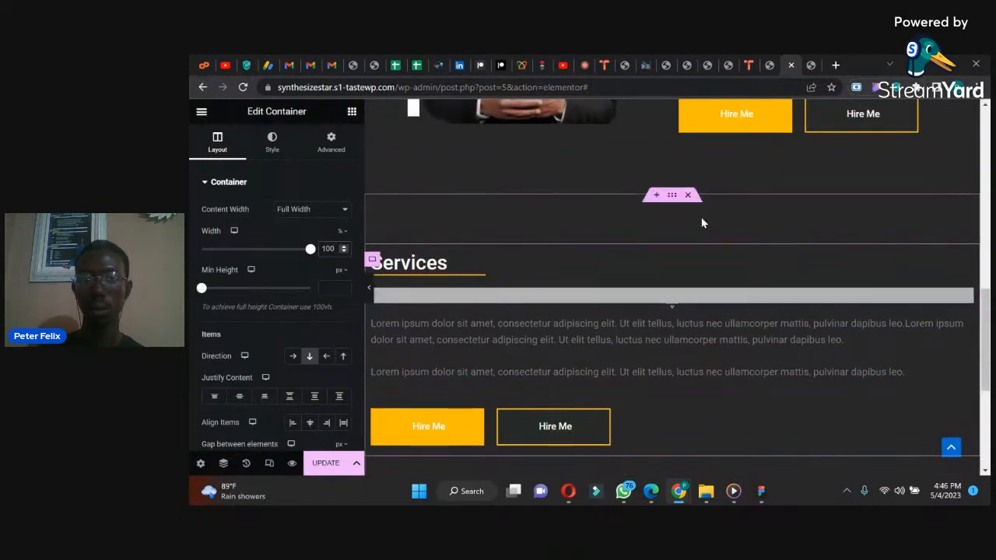
pyautogui.click(427, 230)
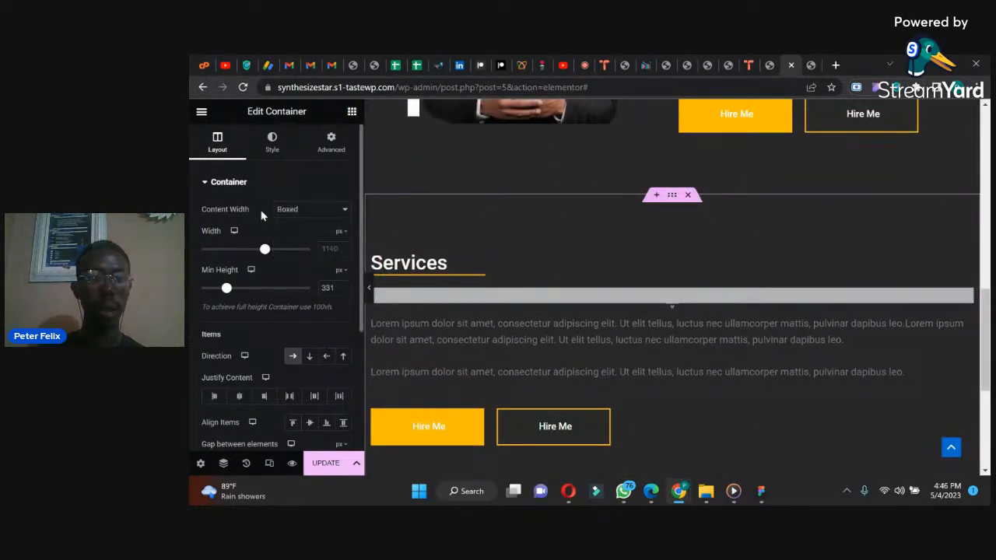
pyautogui.moveTo(260, 250); pyautogui.dragTo(232, 256)
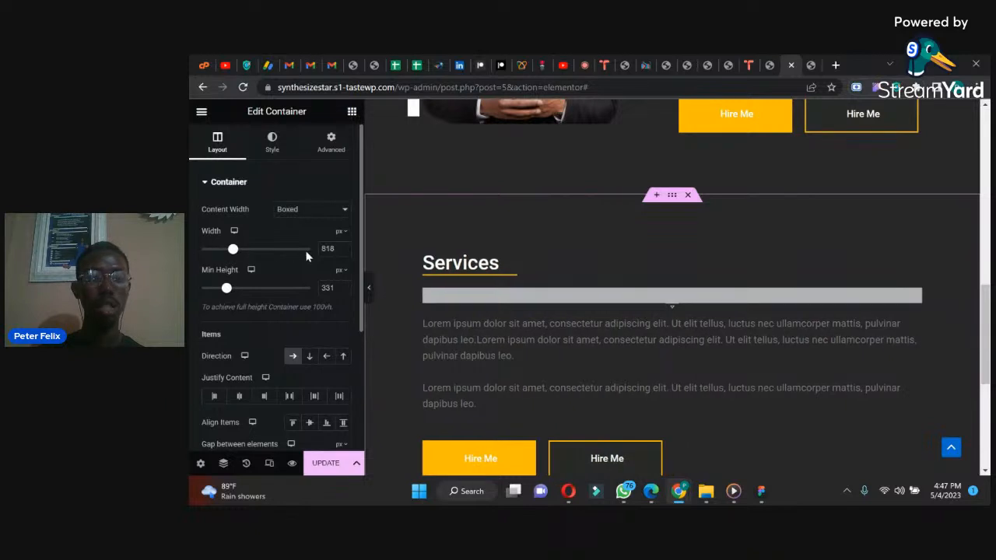
pyautogui.write('900')
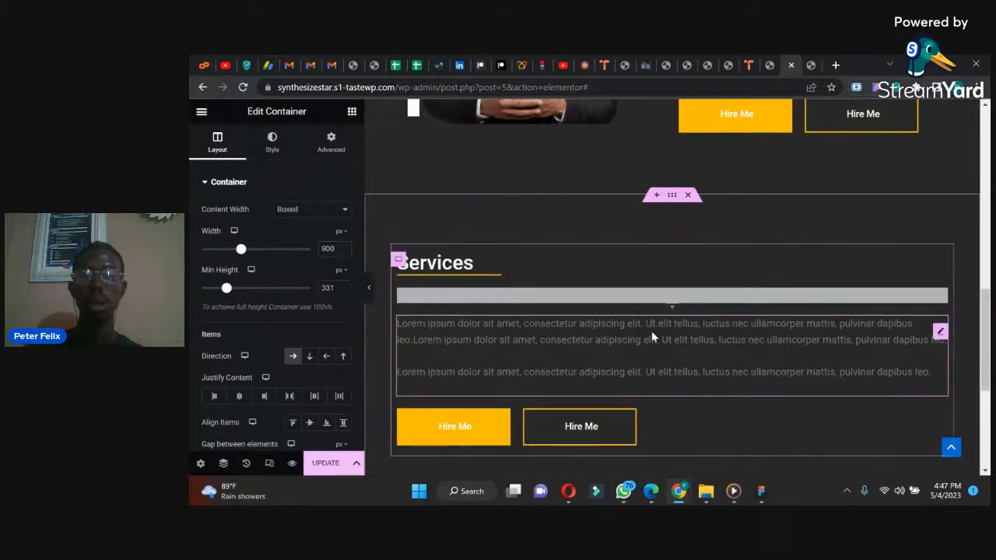
# Step: Shorten the divider under the Services heading to 8% width and update the page
pyautogui.click(651, 330)
pyautogui.moveTo(984, 310); pyautogui.dragTo(978, 352)
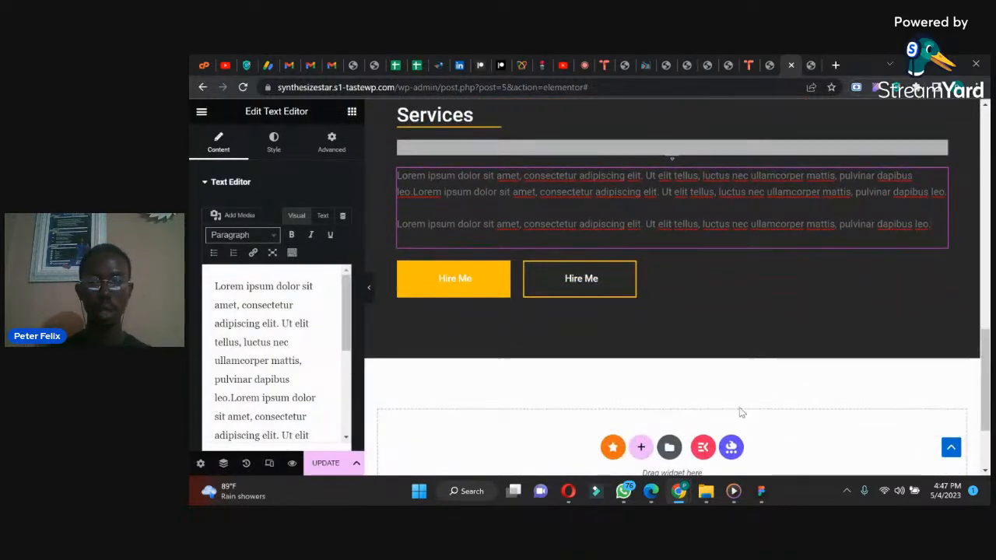
pyautogui.moveTo(987, 406); pyautogui.dragTo(986, 383)
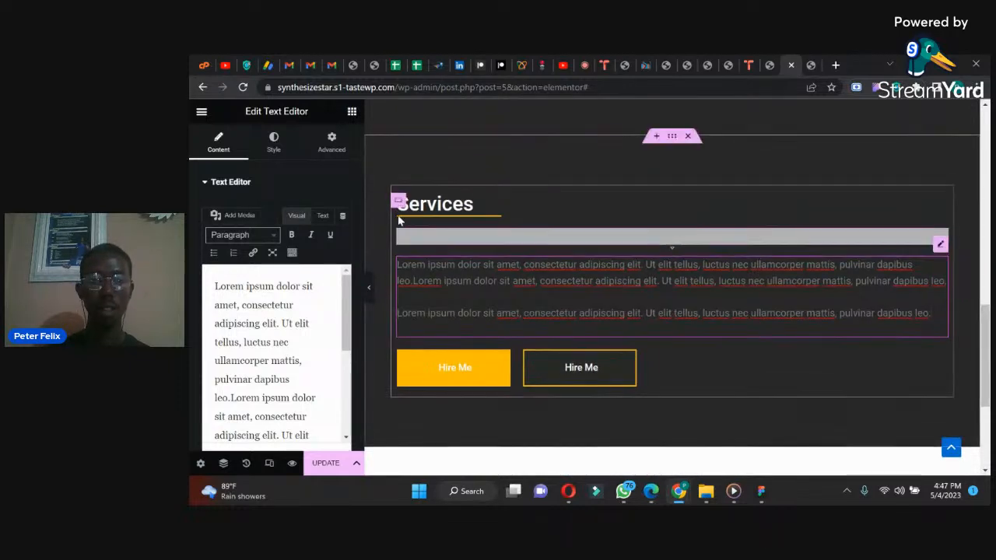
pyautogui.click(477, 231)
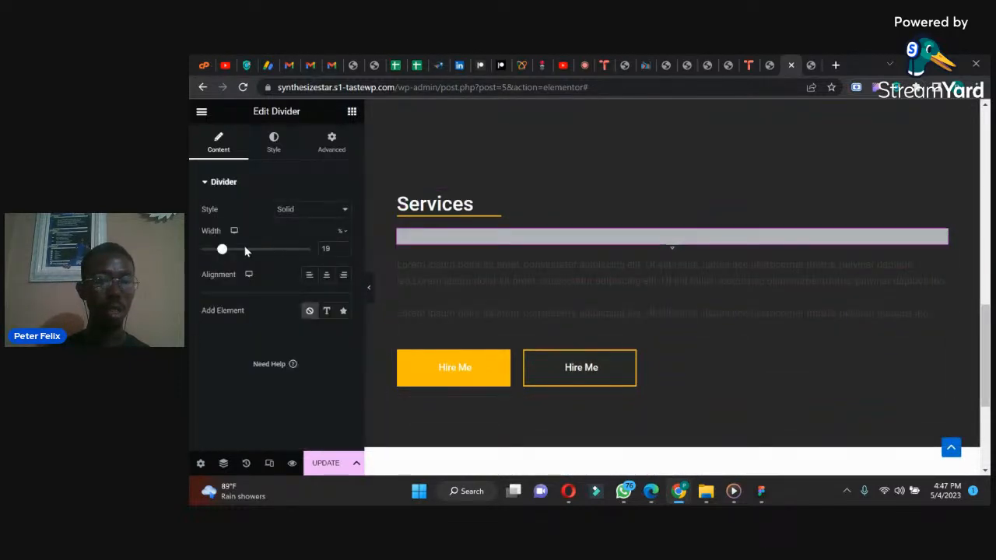
pyautogui.moveTo(222, 250); pyautogui.dragTo(213, 253)
pyautogui.click(326, 463)
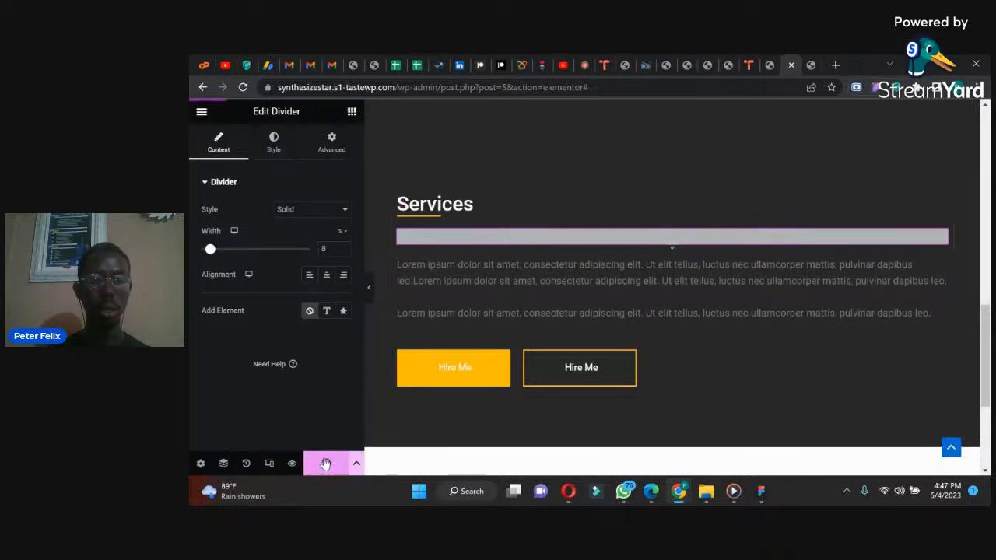
# Step: Compare the Services intro text with the WhatsApp reference image and open the paragraph's text settings in Chrome
pyautogui.click(623, 491)
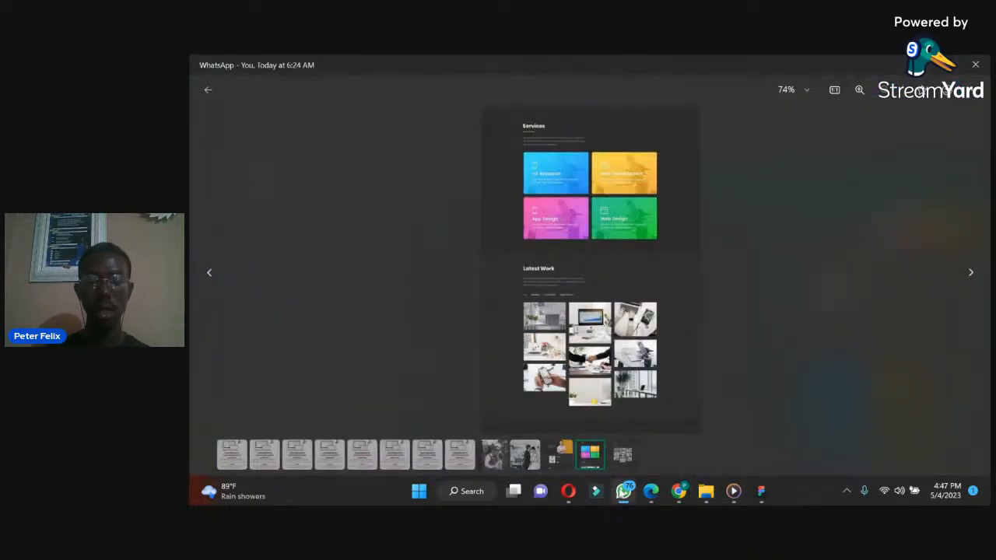
pyautogui.click(624, 491)
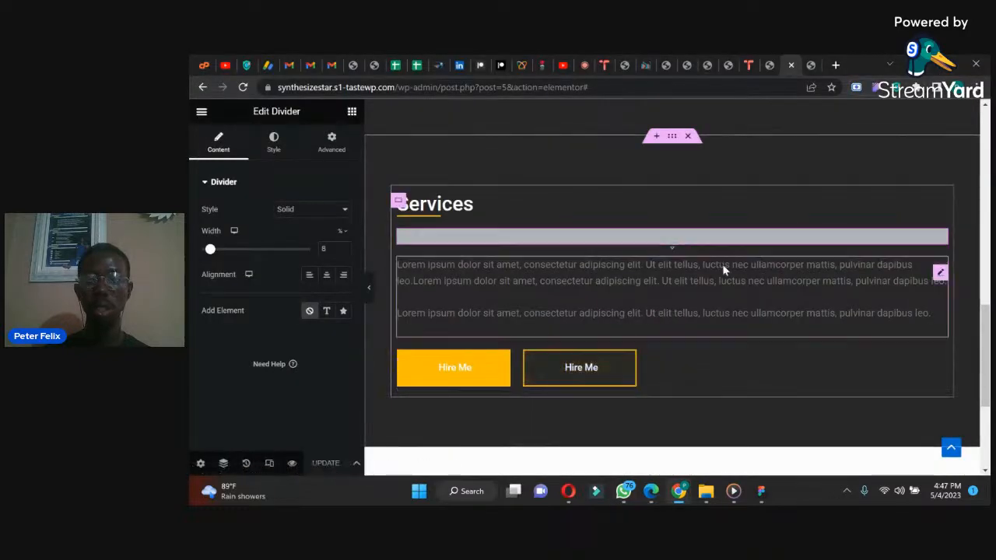
pyautogui.click(940, 274)
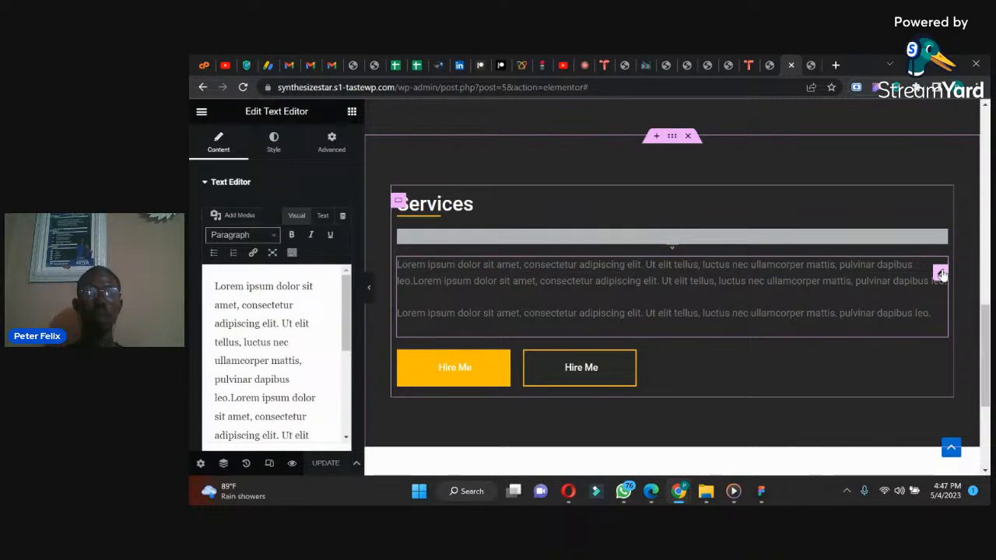
pyautogui.moveTo(683, 499)
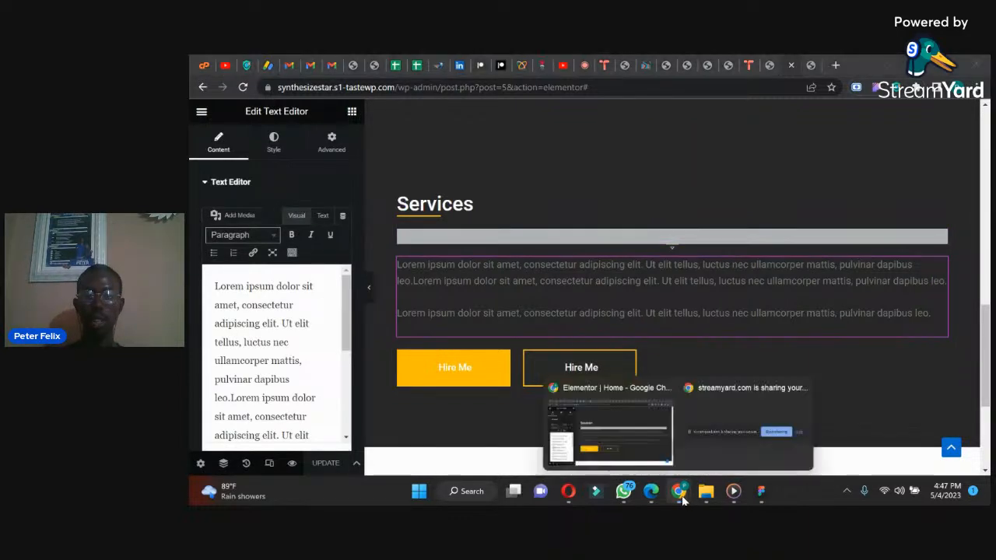
pyautogui.click(623, 491)
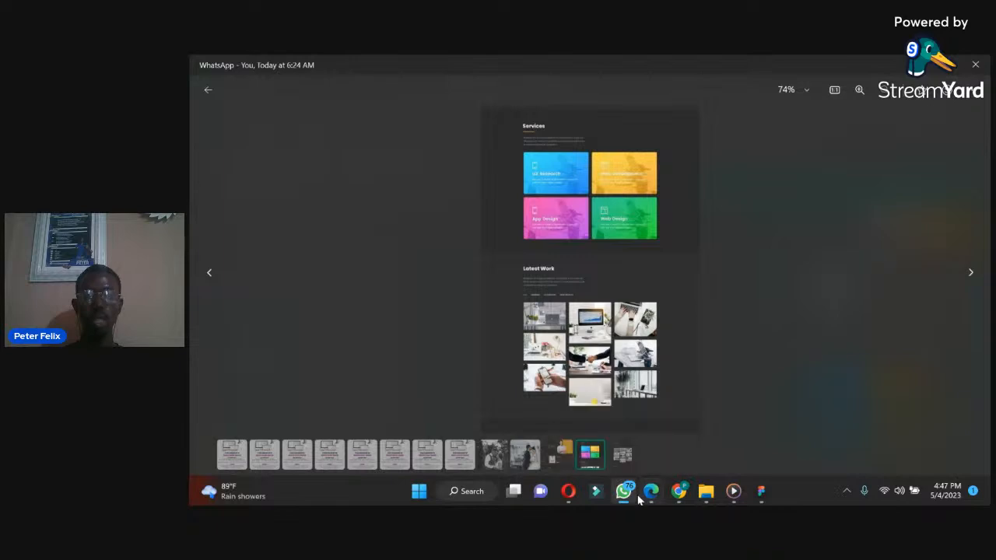
pyautogui.moveTo(638, 501)
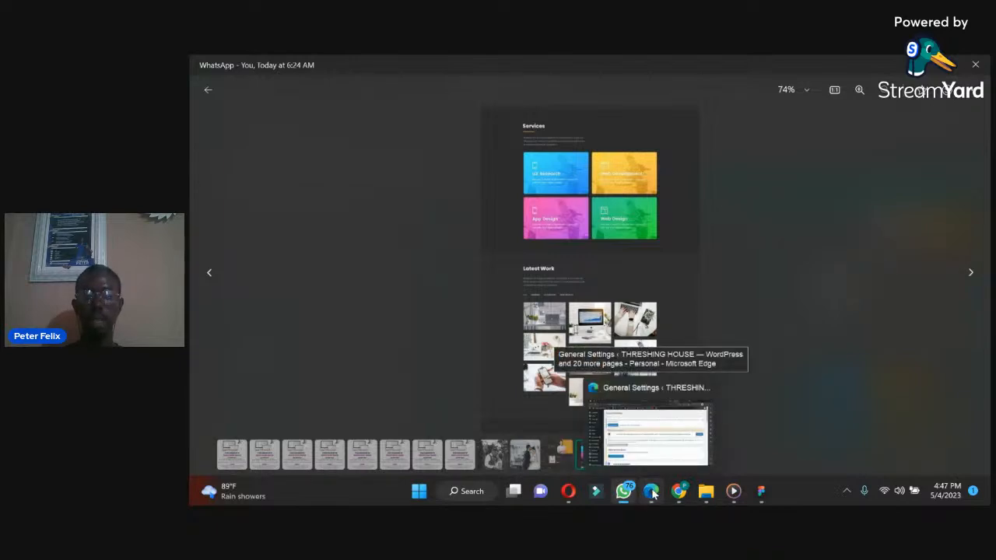
pyautogui.click(679, 491)
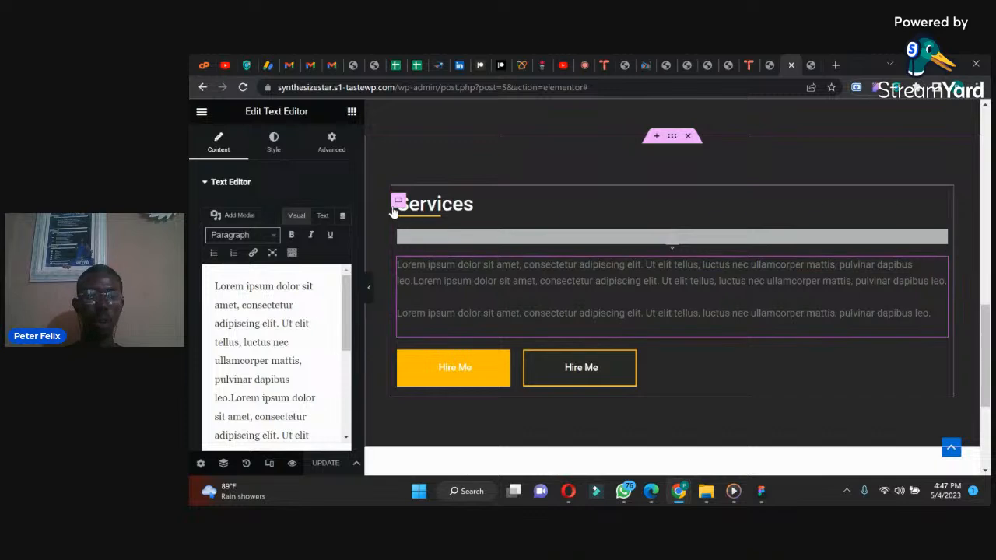
# Step: Unlink the Services paragraph's padding values and set the right padding to 500 px, keeping 0 on the other sides
pyautogui.click(331, 143)
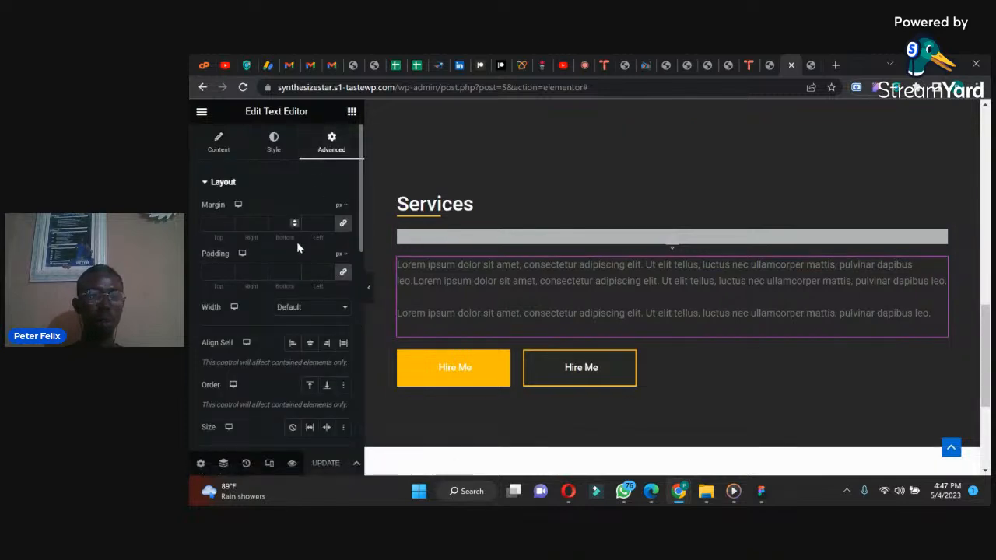
pyautogui.click(343, 272)
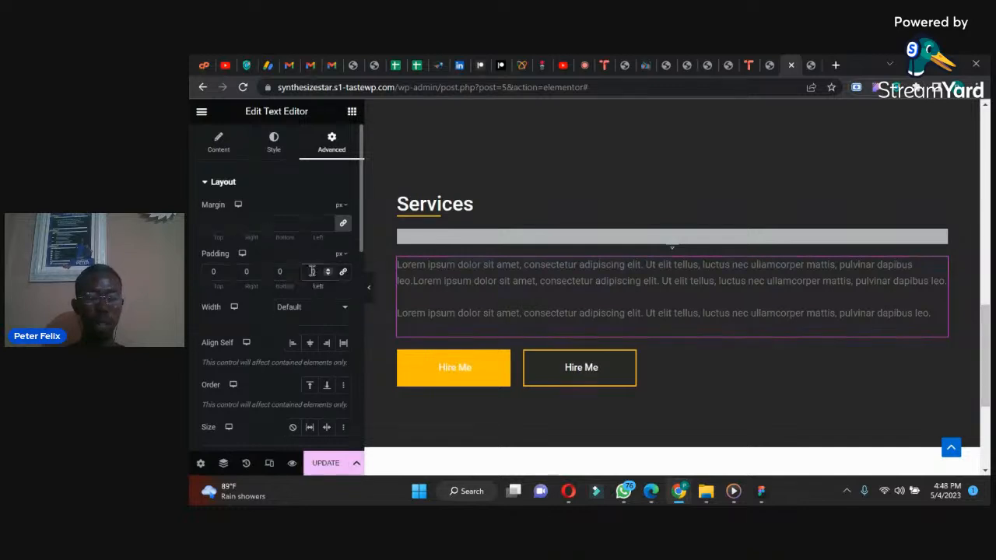
pyautogui.write('4')
pyautogui.press('BackSpace')
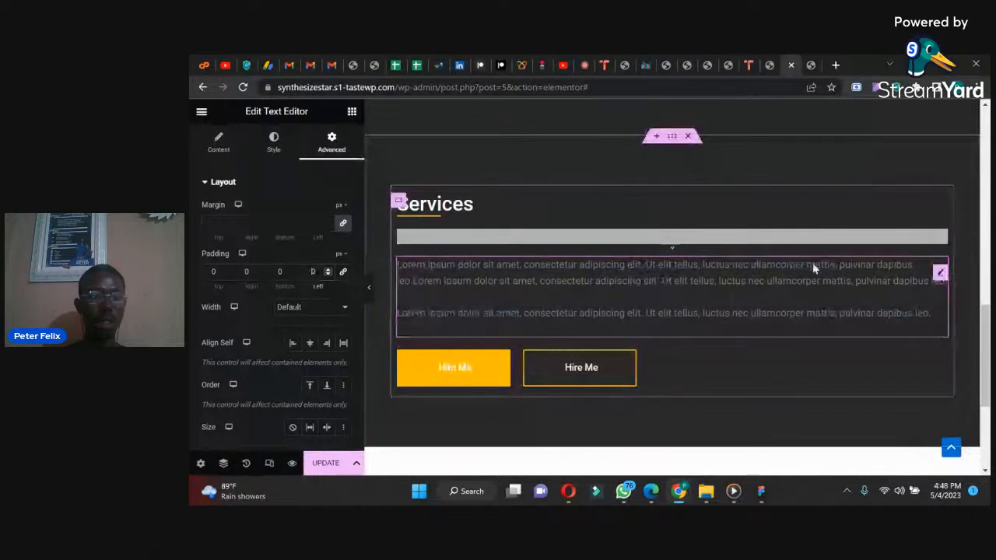
pyautogui.click(243, 272)
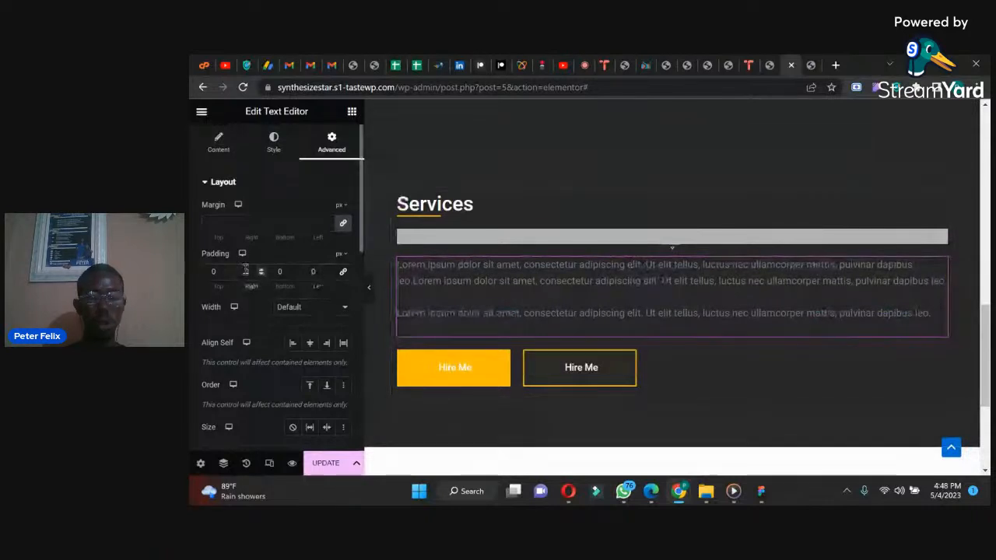
pyautogui.write('200')
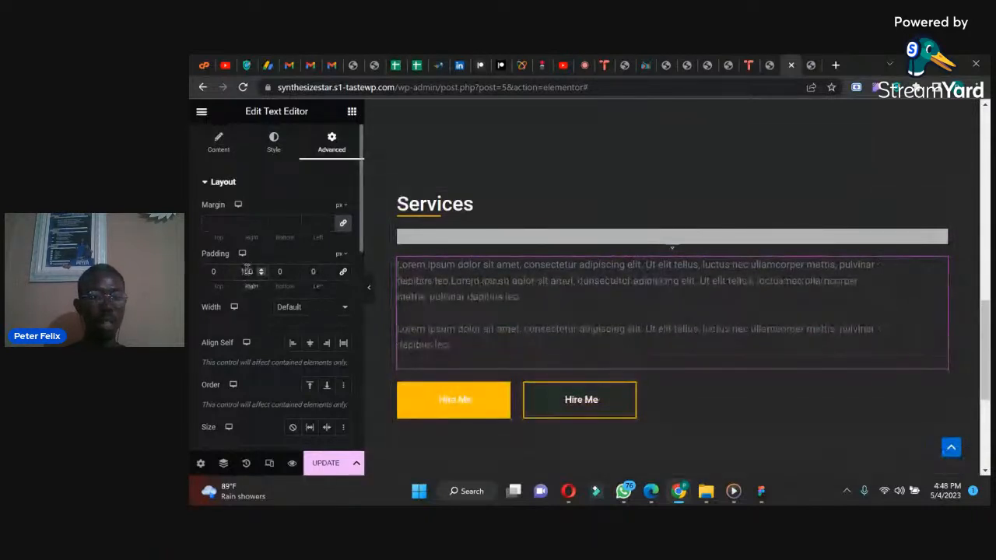
pyautogui.moveTo(250, 272); pyautogui.dragTo(212, 267)
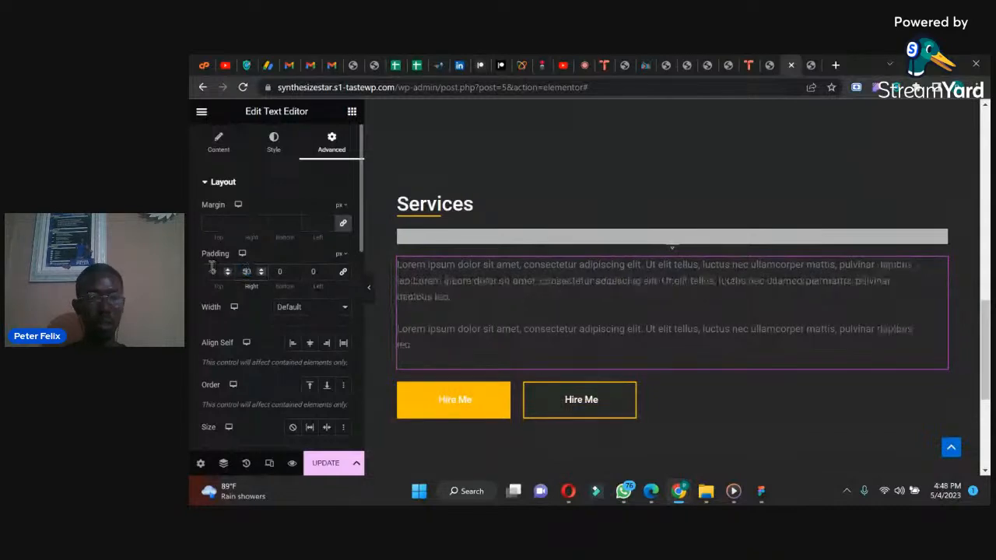
pyautogui.write('500')
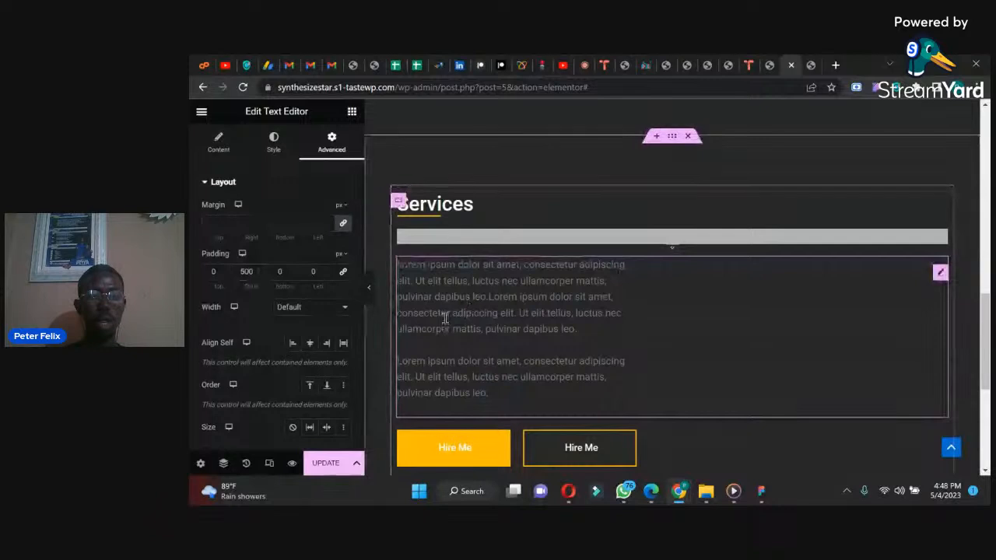
# Step: Delete the second lorem ipsum paragraph in the Services text and trim the first so it ends at "consectetur"
pyautogui.click(217, 141)
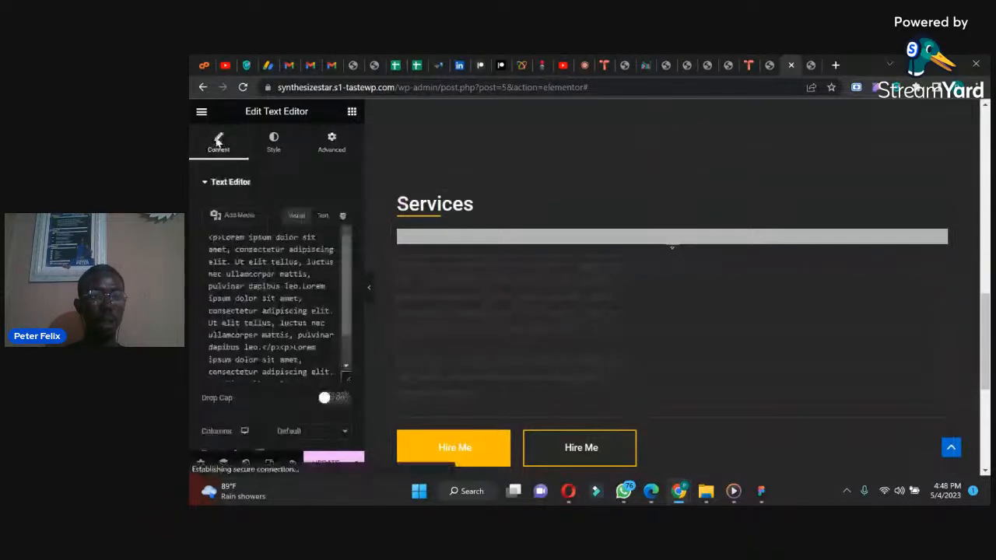
pyautogui.scroll(-5, 349, 319)
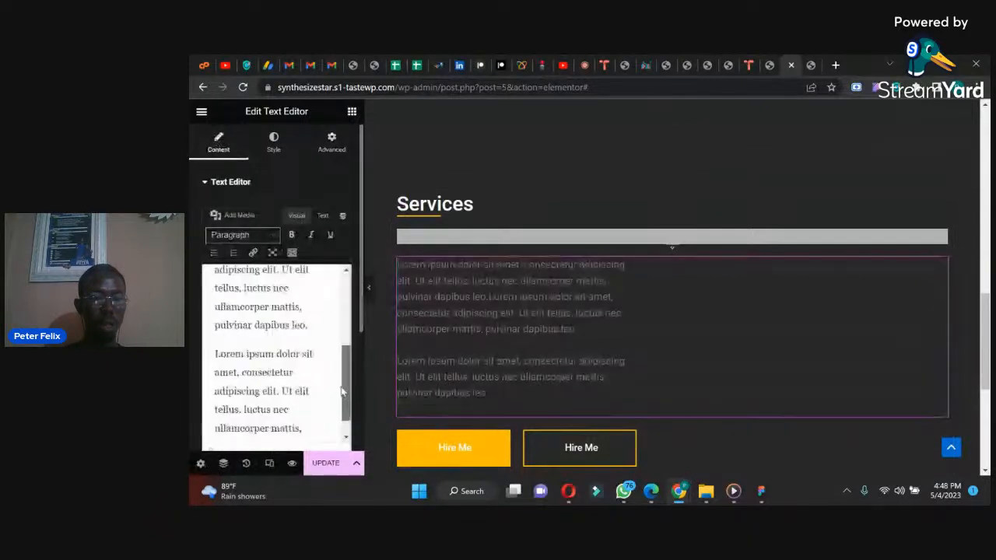
pyautogui.click(220, 349)
pyautogui.moveTo(222, 355); pyautogui.dragTo(319, 444)
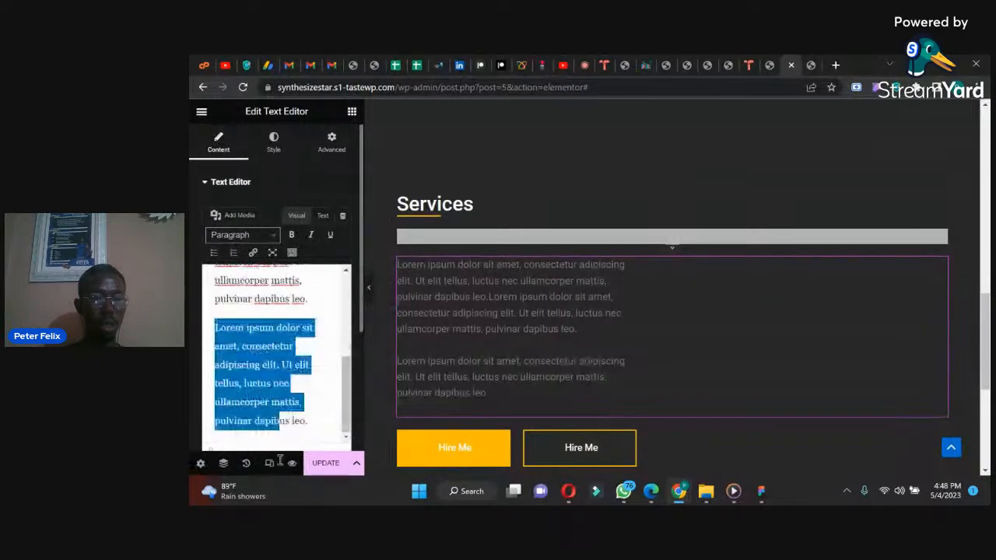
pyautogui.press('BackSpace')
pyautogui.press('BackSpace')
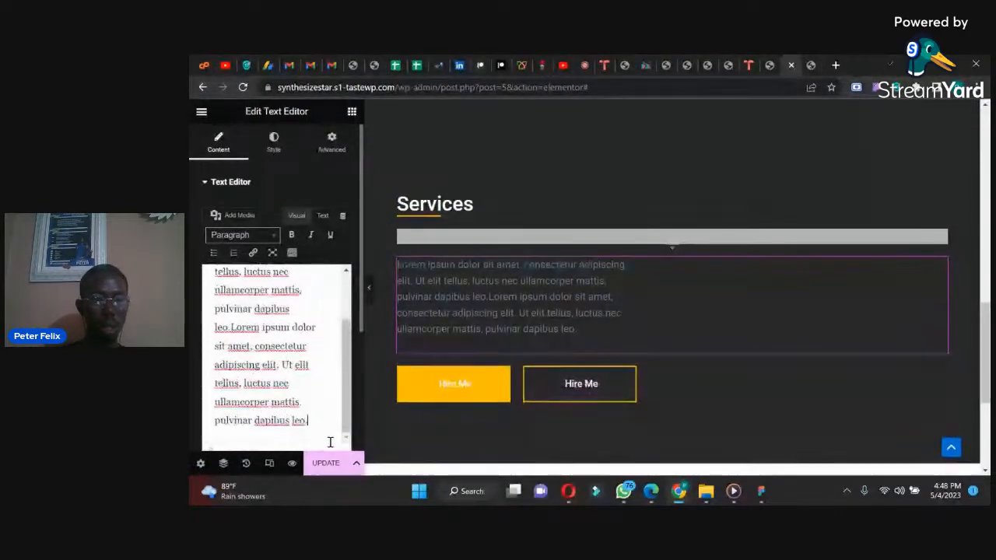
pyautogui.moveTo(310, 421); pyautogui.dragTo(204, 373)
pyautogui.press('BackSpace')
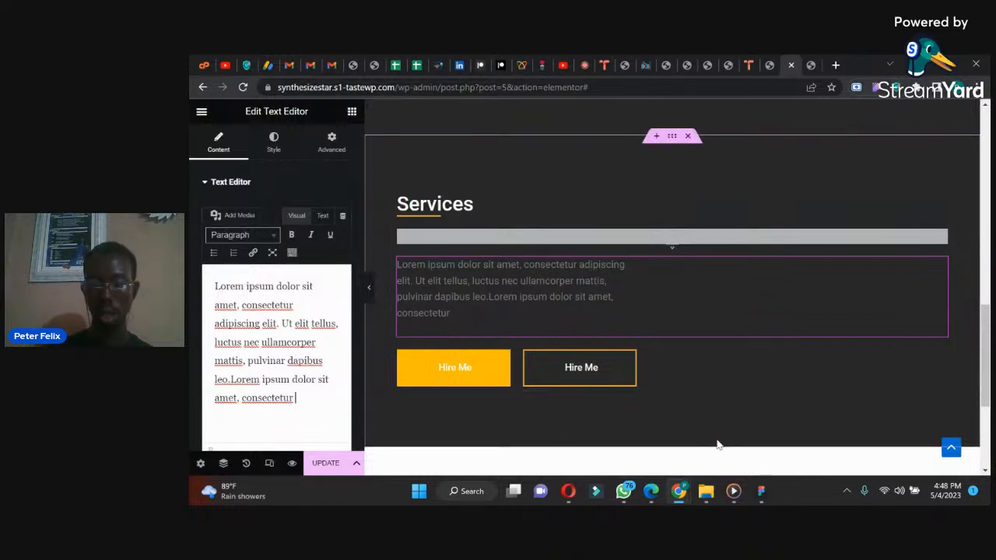
# Step: Check the Services section's text and four service cards in the WhatsApp reference image
pyautogui.moveTo(657, 492)
pyautogui.click(623, 490)
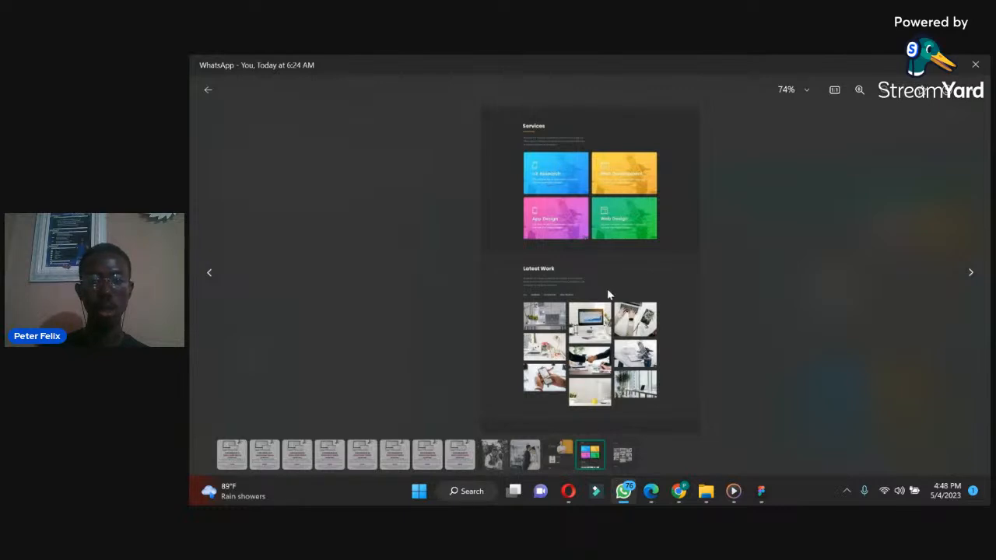
pyautogui.moveTo(761, 494)
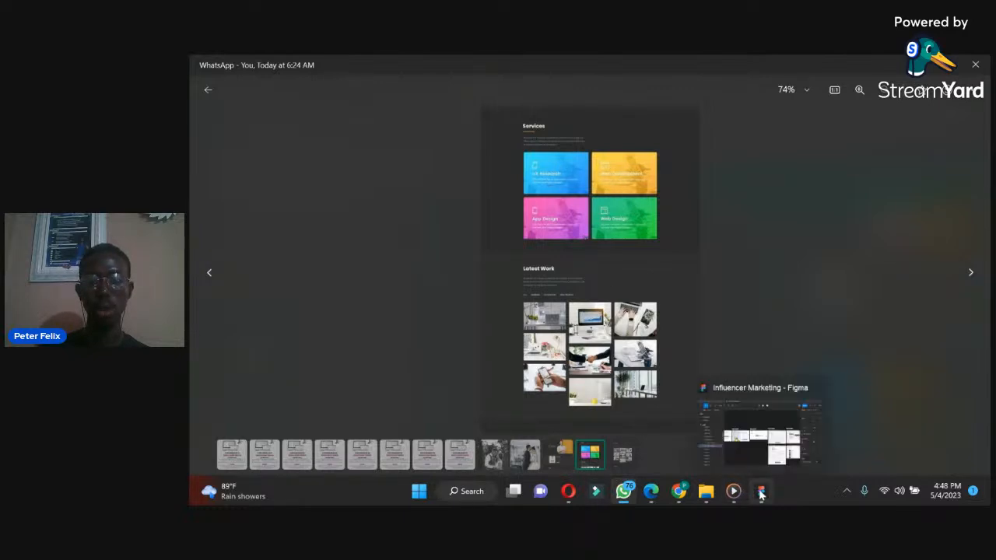
pyautogui.moveTo(680, 496)
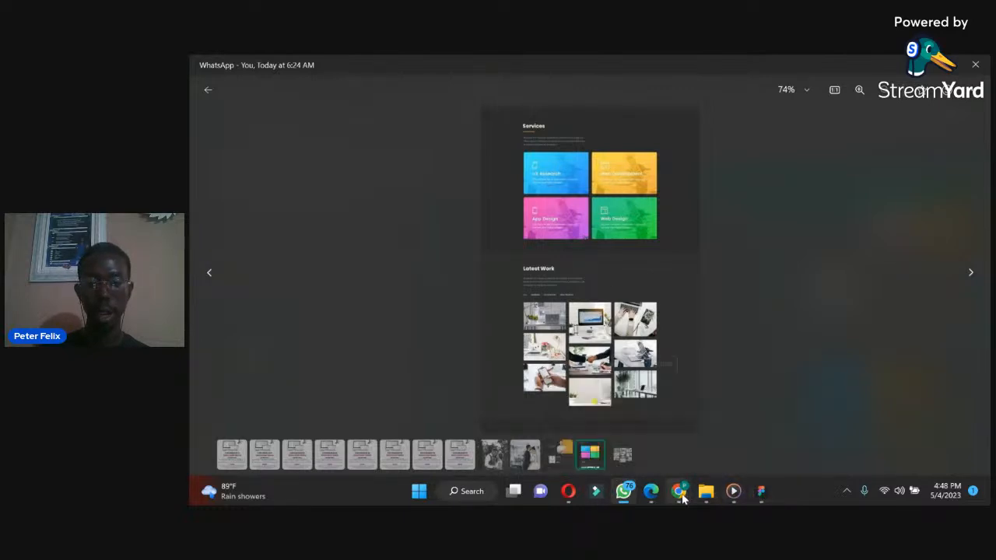
# Step: Switch back to Chrome and delete the outlined Hire Me button and the container with the remaining Hire Me button below the Services text
pyautogui.click(629, 443)
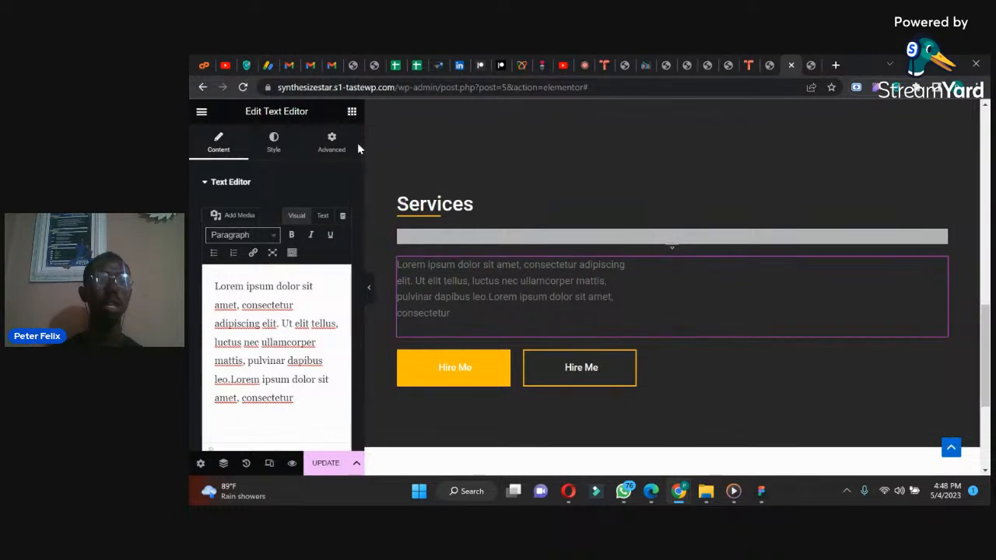
pyautogui.rightClick(622, 367)
pyautogui.click(657, 382)
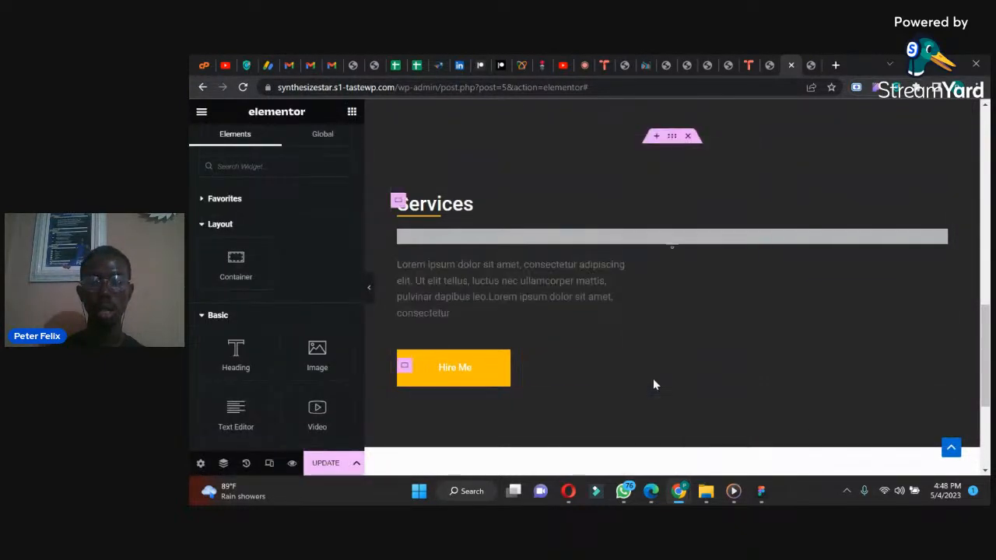
pyautogui.rightClick(534, 362)
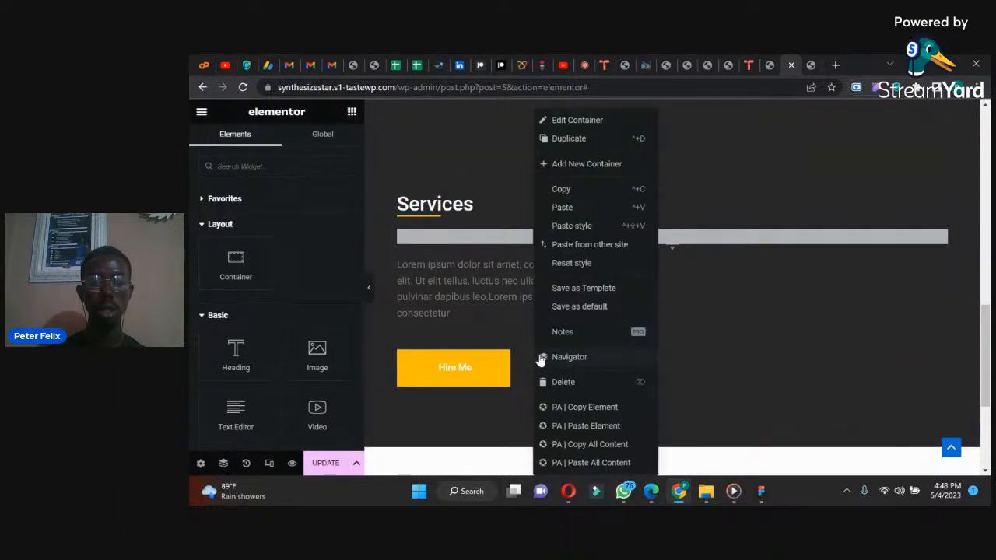
pyautogui.click(567, 382)
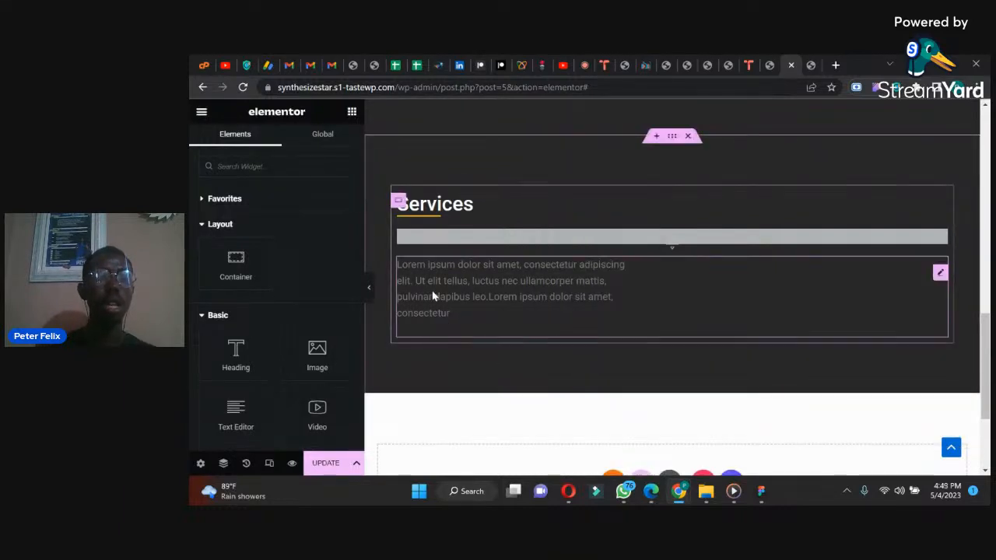
# Step: Add a container below the Services paragraph, holding two identical empty nested containers
pyautogui.moveTo(233, 260); pyautogui.dragTo(440, 321)
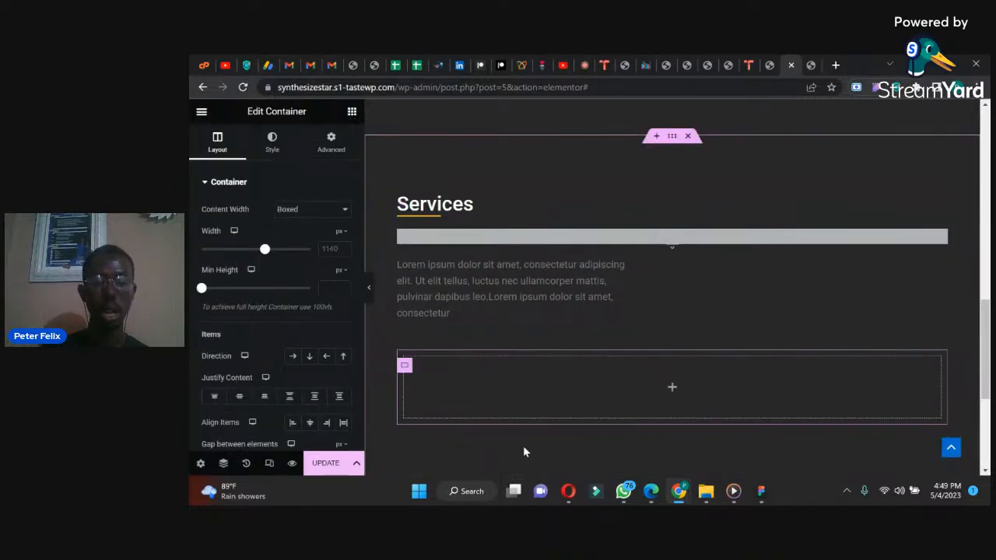
pyautogui.moveTo(679, 491)
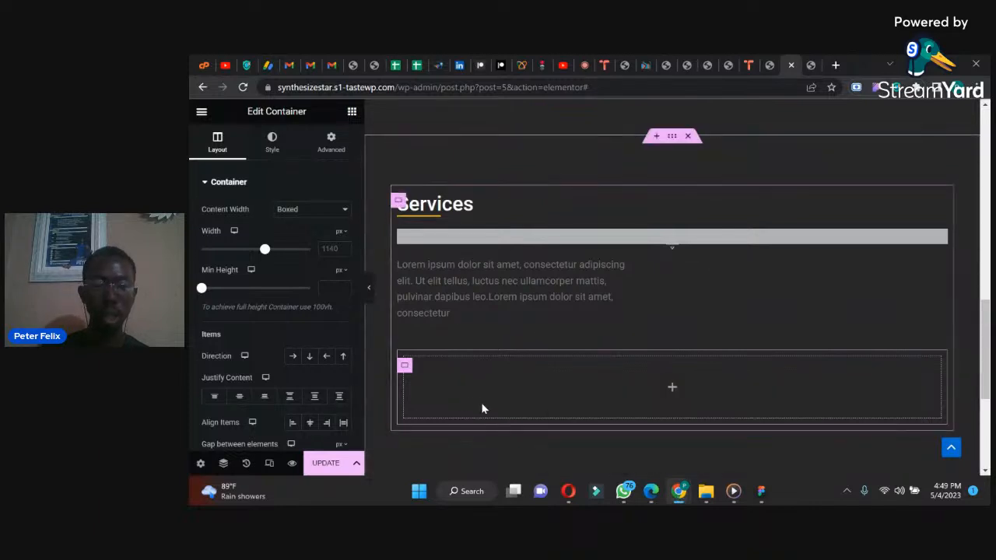
pyautogui.click(331, 143)
pyautogui.click(352, 111)
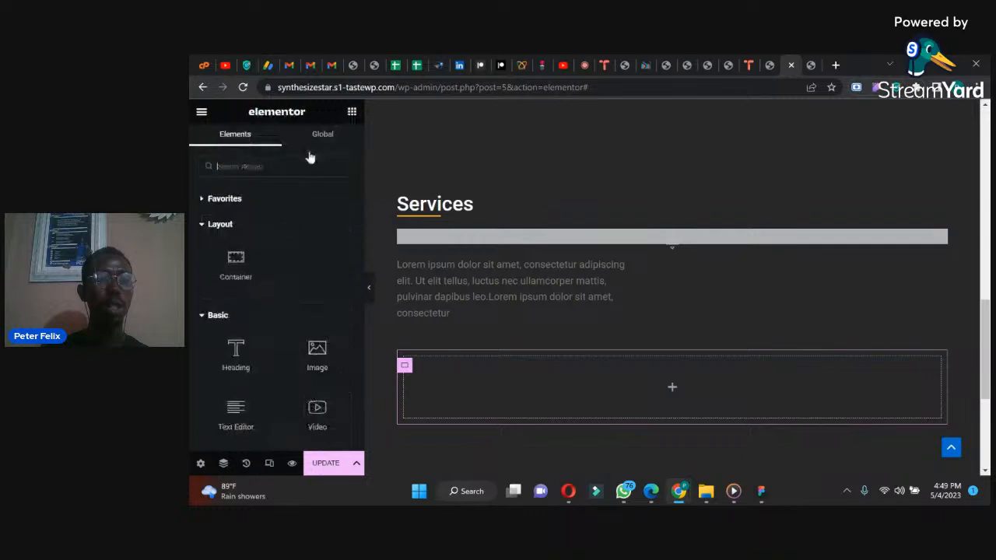
pyautogui.moveTo(236, 261); pyautogui.dragTo(459, 393)
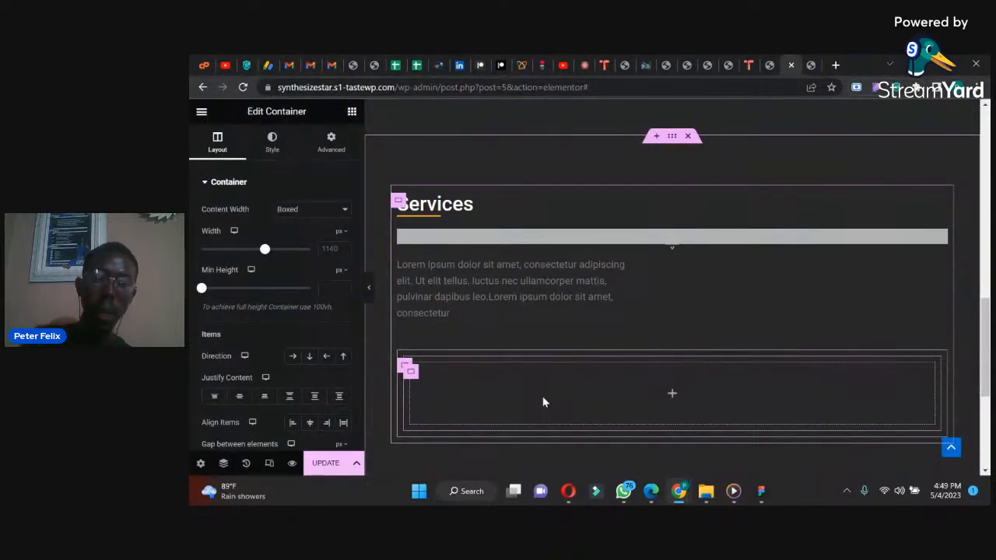
pyautogui.rightClick(410, 375)
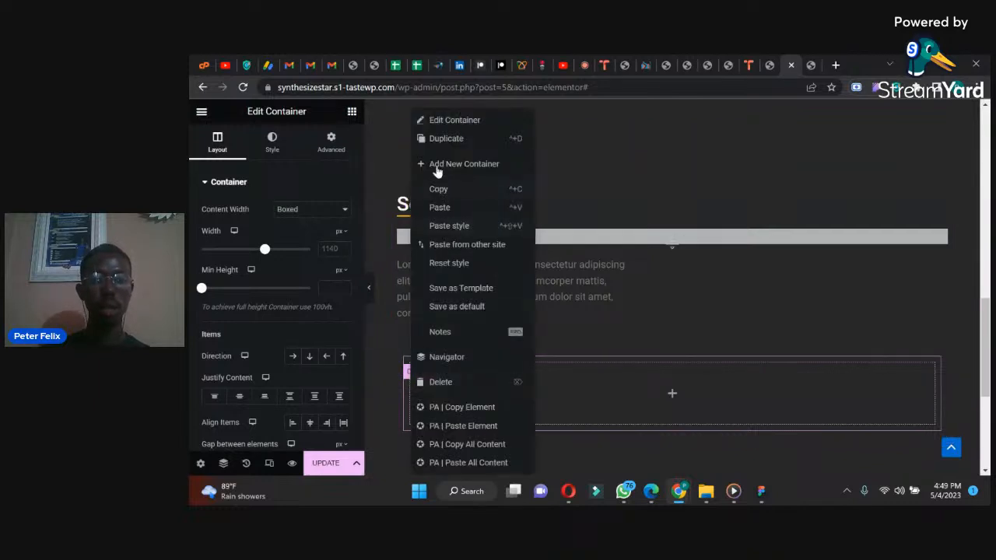
pyautogui.click(446, 140)
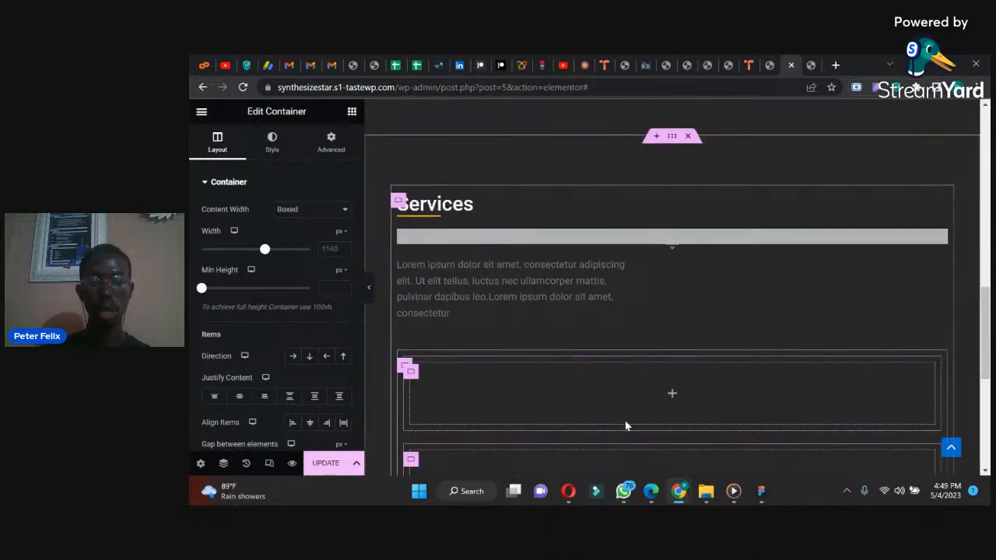
# Step: Set the outer container's item direction to horizontal row so its two nested containers sit side by side
pyautogui.moveTo(986, 305); pyautogui.dragTo(900, 329)
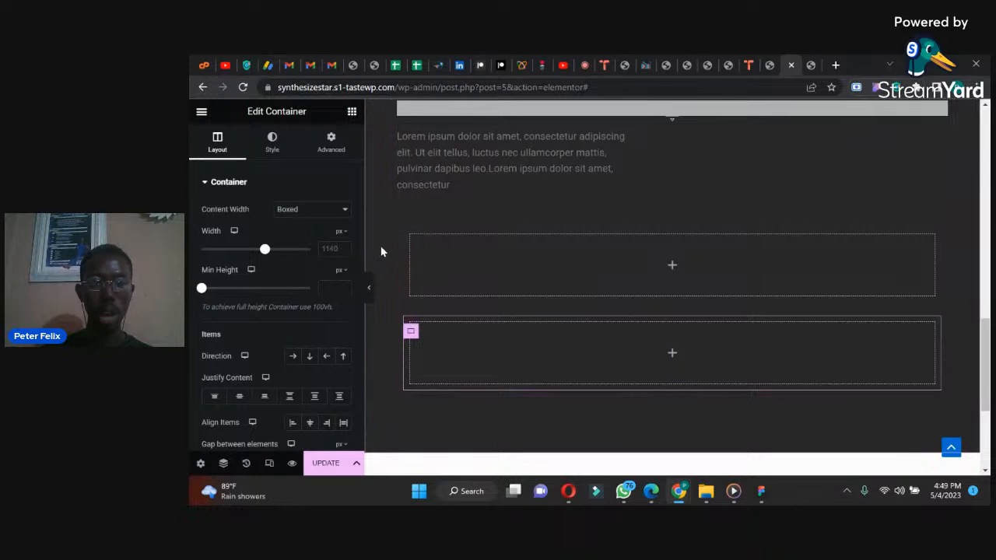
pyautogui.click(404, 237)
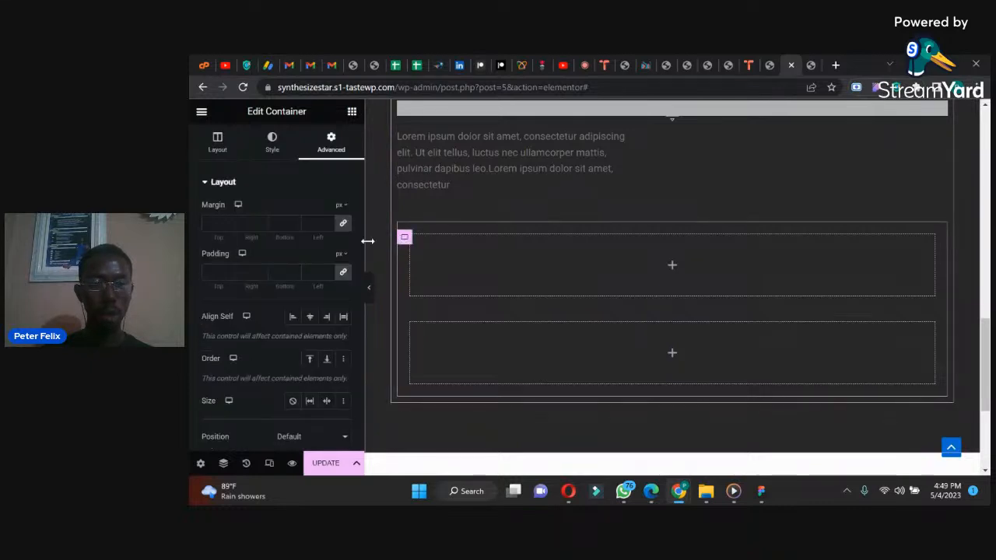
pyautogui.click(360, 281)
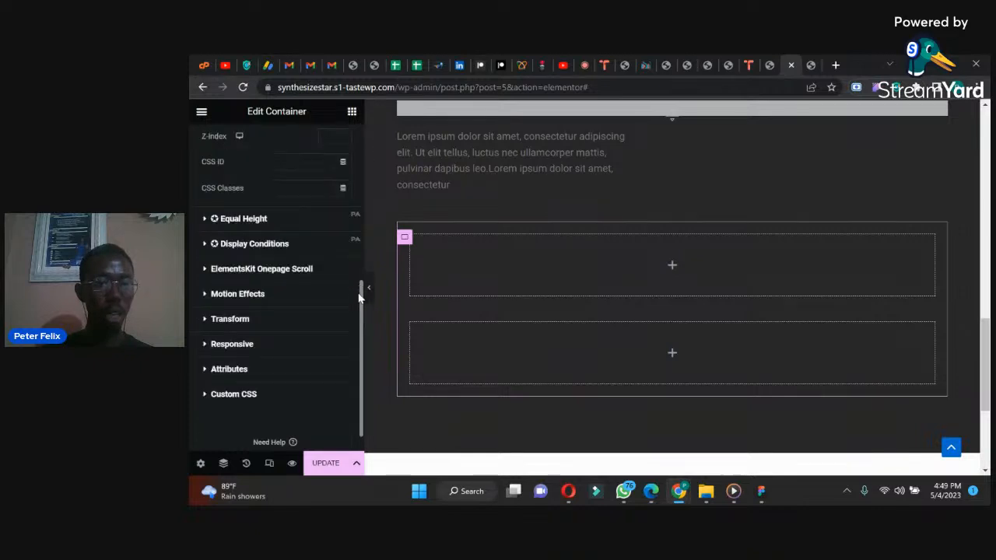
pyautogui.moveTo(360, 309); pyautogui.dragTo(290, 173)
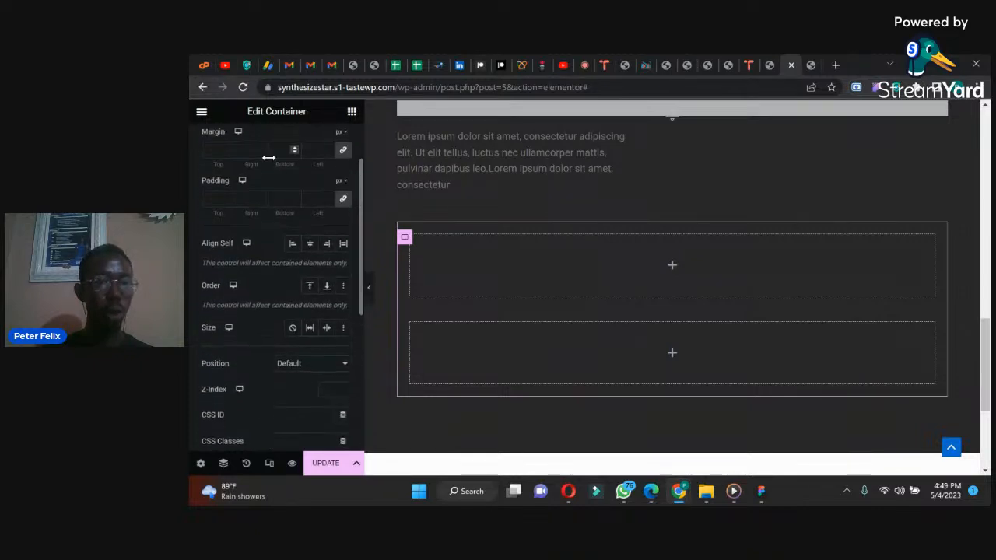
pyautogui.scroll(1, 359, 220)
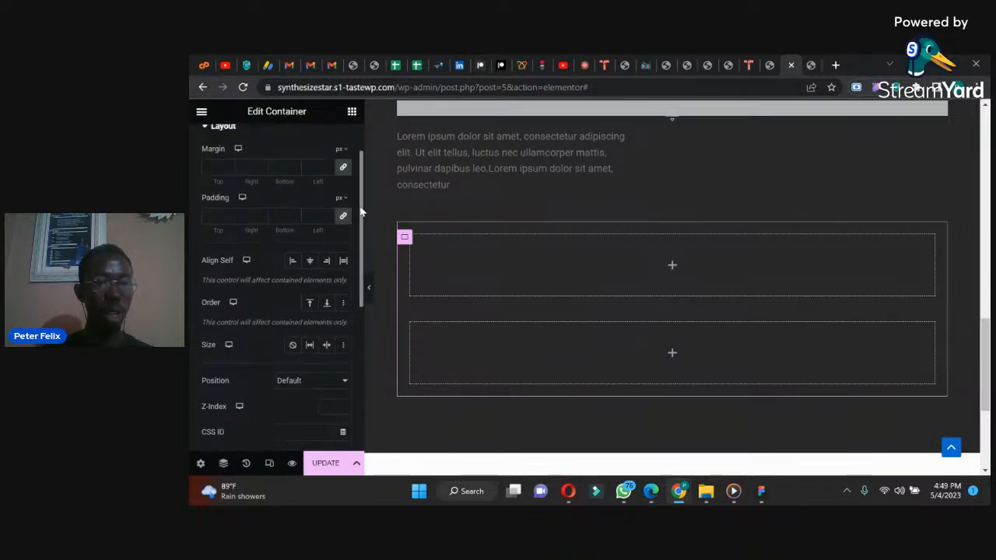
pyautogui.click(218, 141)
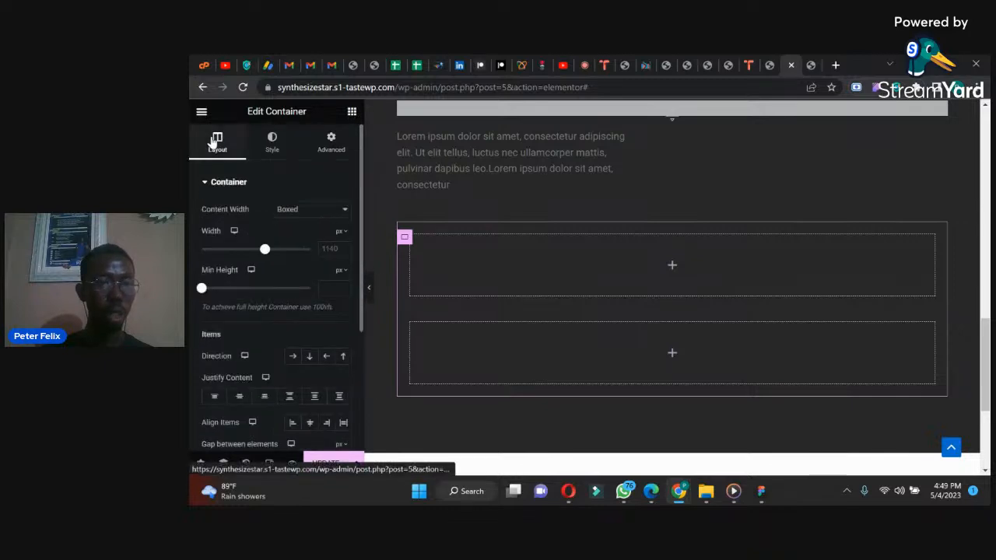
pyautogui.click(292, 357)
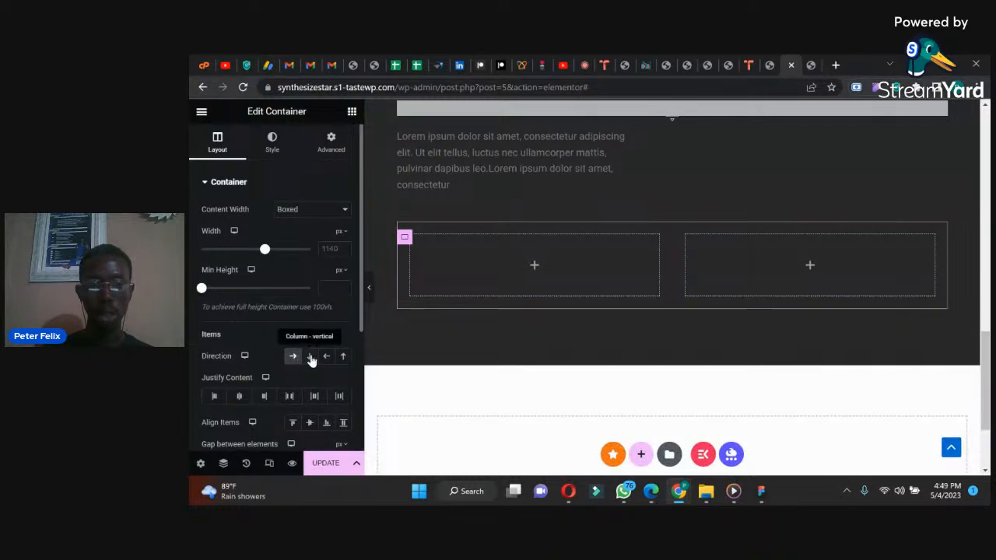
pyautogui.click(310, 357)
pyautogui.click(293, 357)
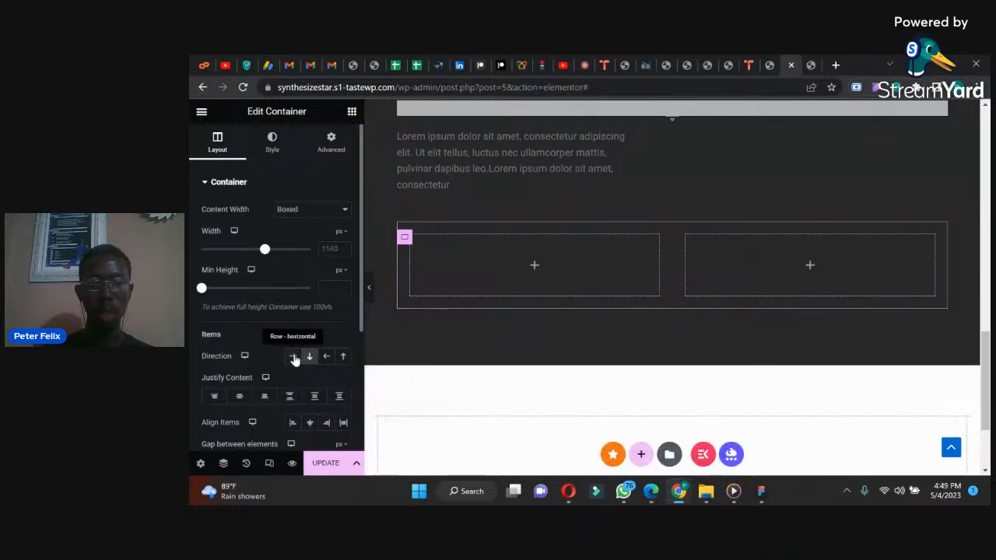
# Step: Open the first nested container's settings and compare the layout with the service cards in the WhatsApp reference image
pyautogui.click(412, 249)
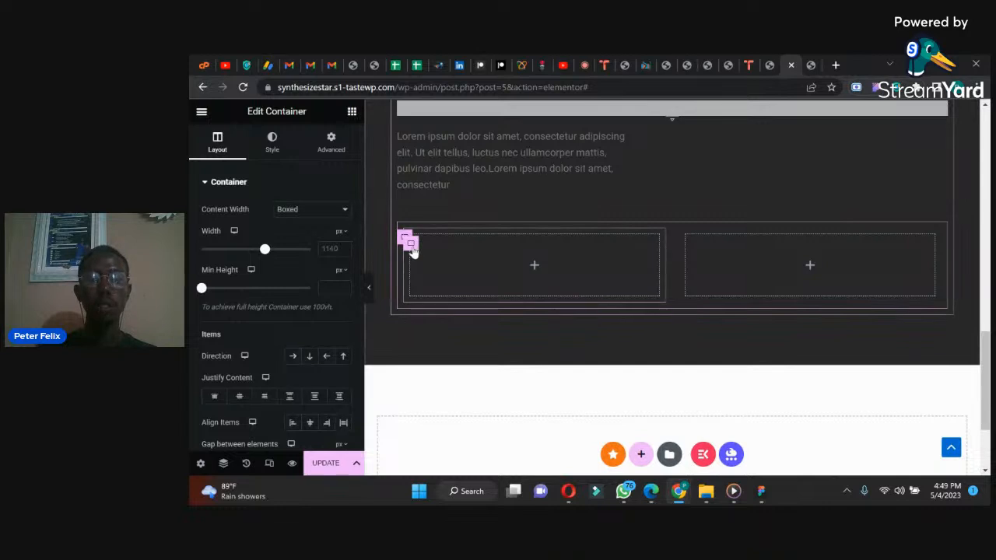
pyautogui.click(624, 491)
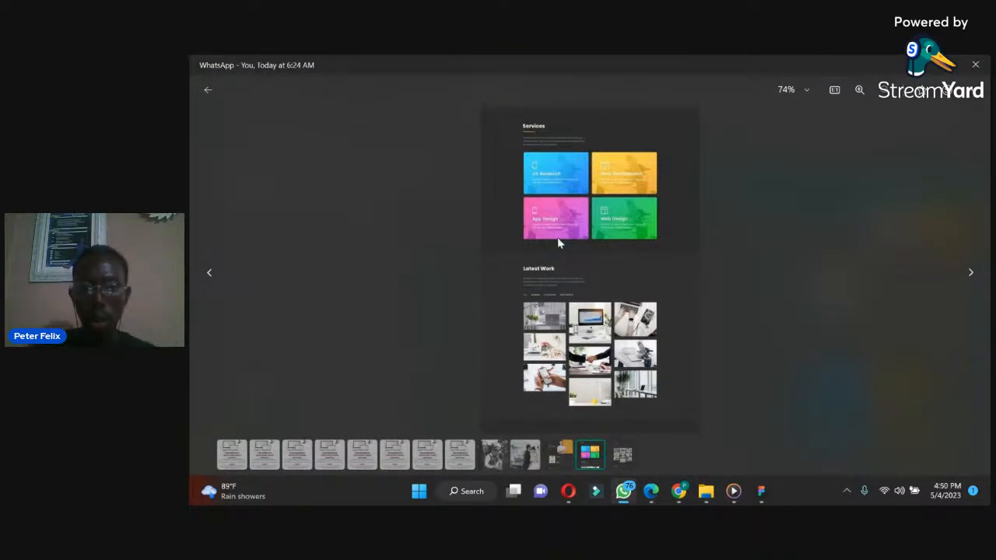
pyautogui.click(624, 490)
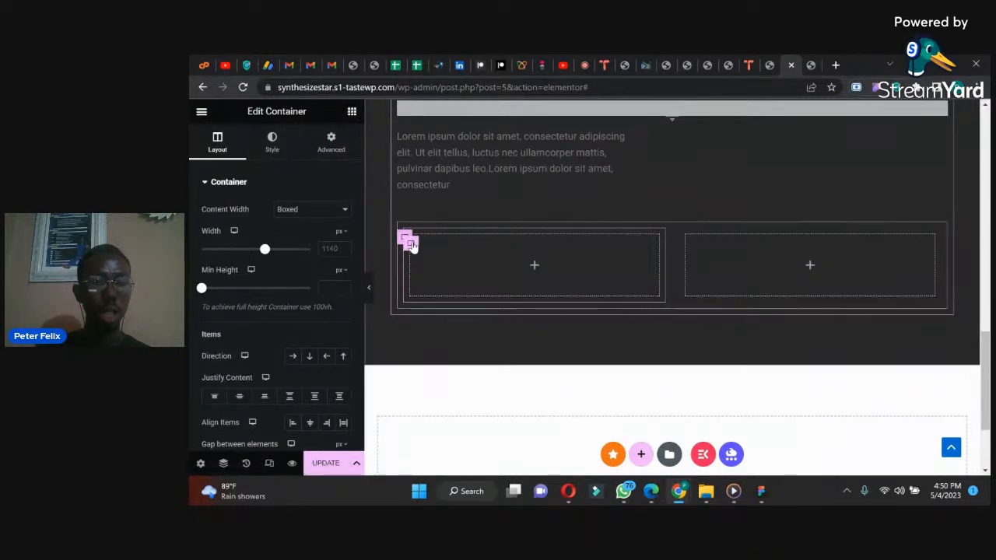
# Step: Give the first nested container a classic teal background colour, checking it against the first service card in the WhatsApp reference image
pyautogui.click(271, 148)
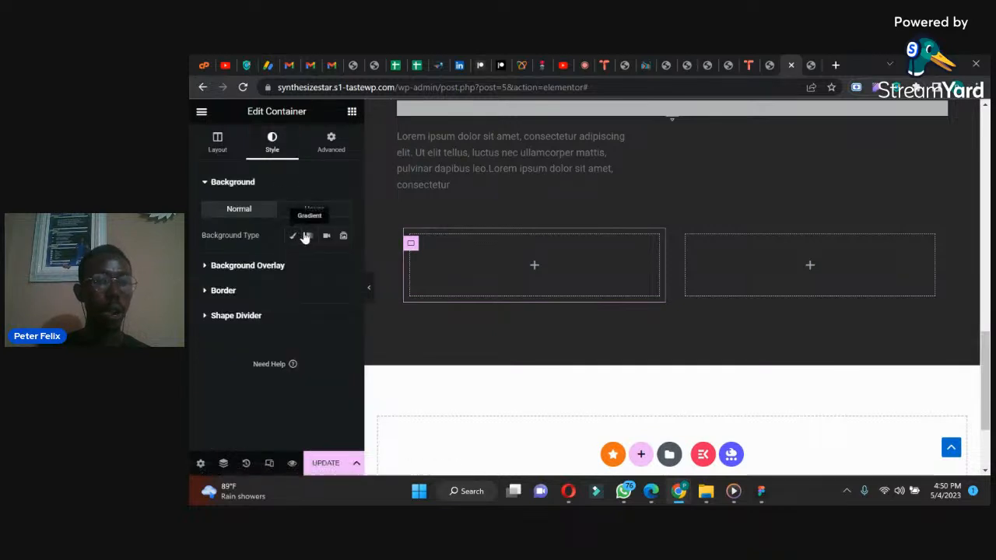
pyautogui.click(292, 236)
pyautogui.click(342, 262)
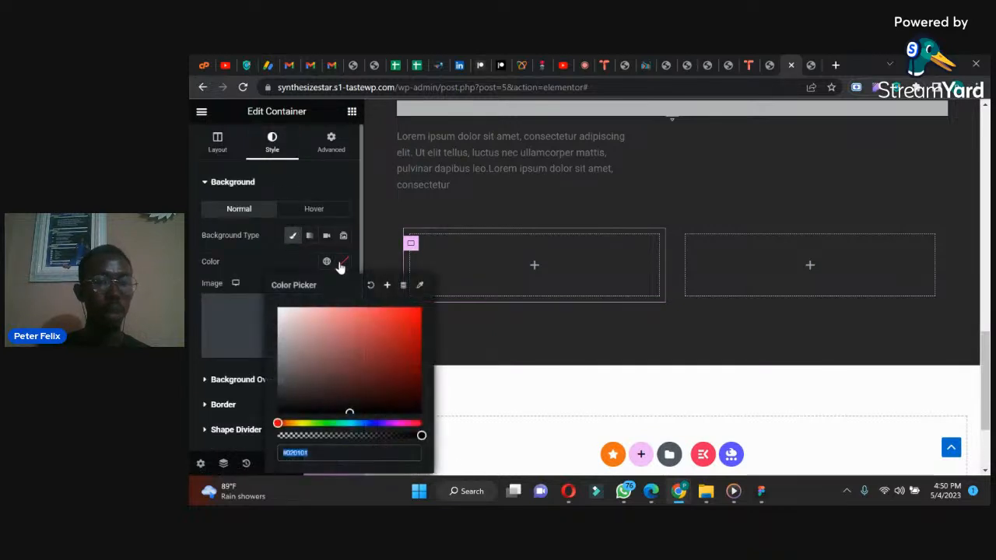
pyautogui.moveTo(334, 424); pyautogui.dragTo(351, 423)
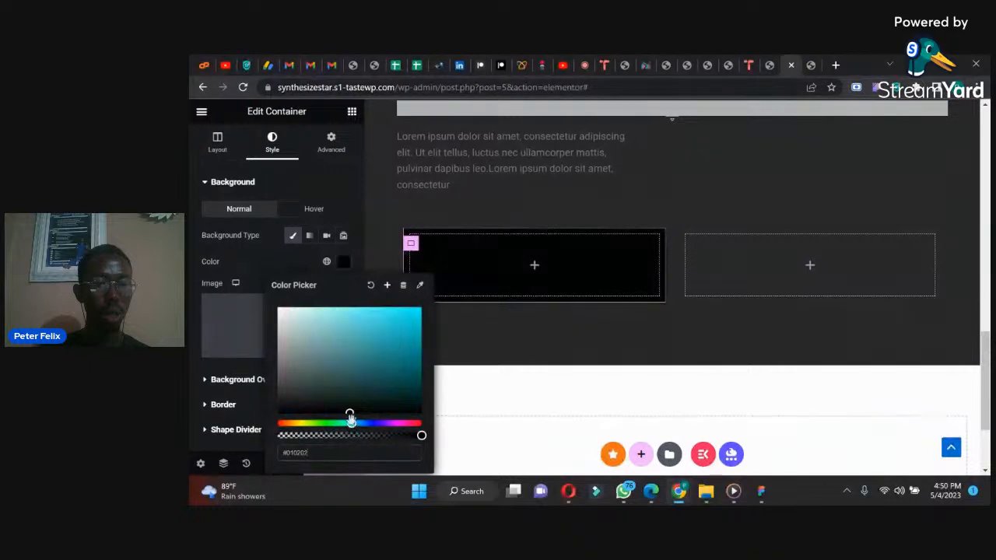
pyautogui.moveTo(396, 359); pyautogui.dragTo(415, 331)
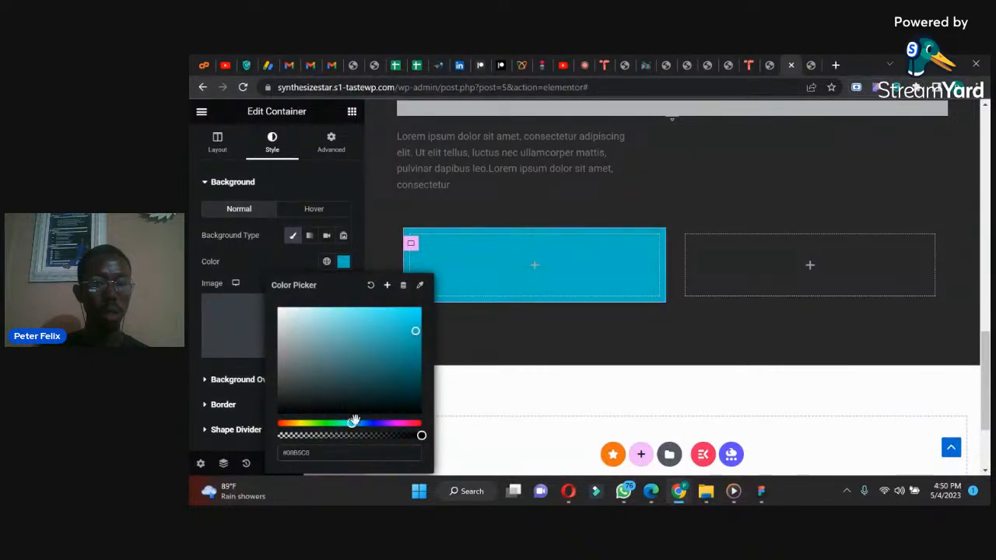
pyautogui.moveTo(351, 424); pyautogui.dragTo(345, 423)
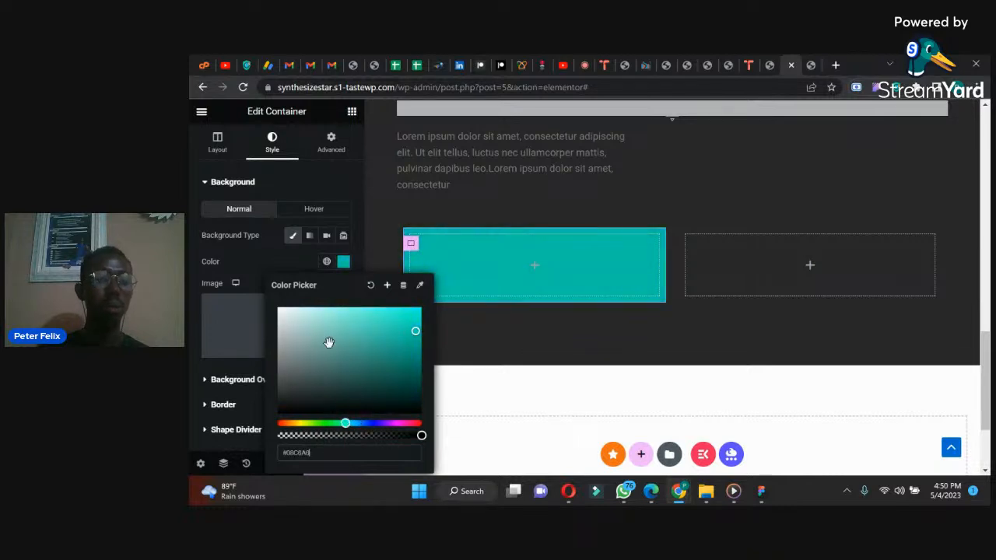
pyautogui.click(623, 491)
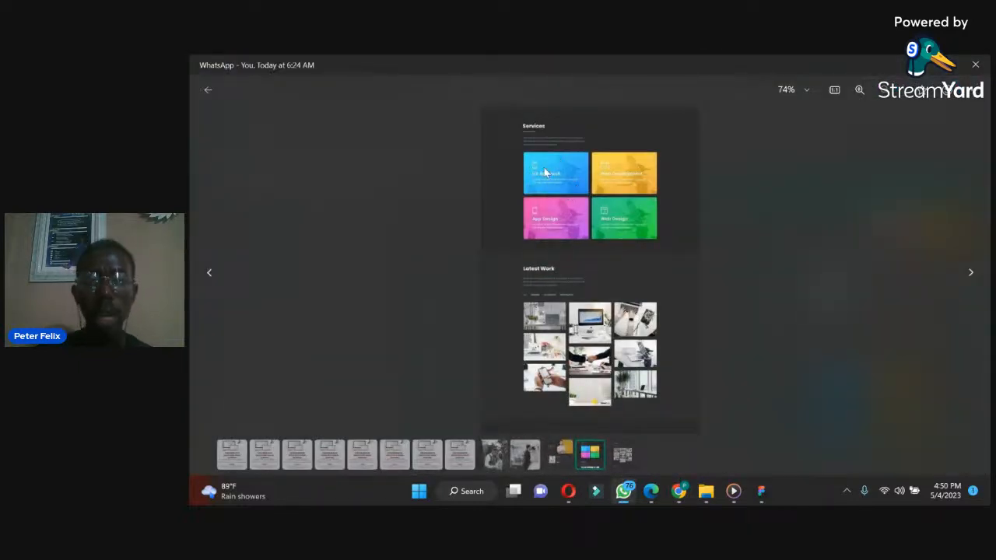
pyautogui.click(627, 494)
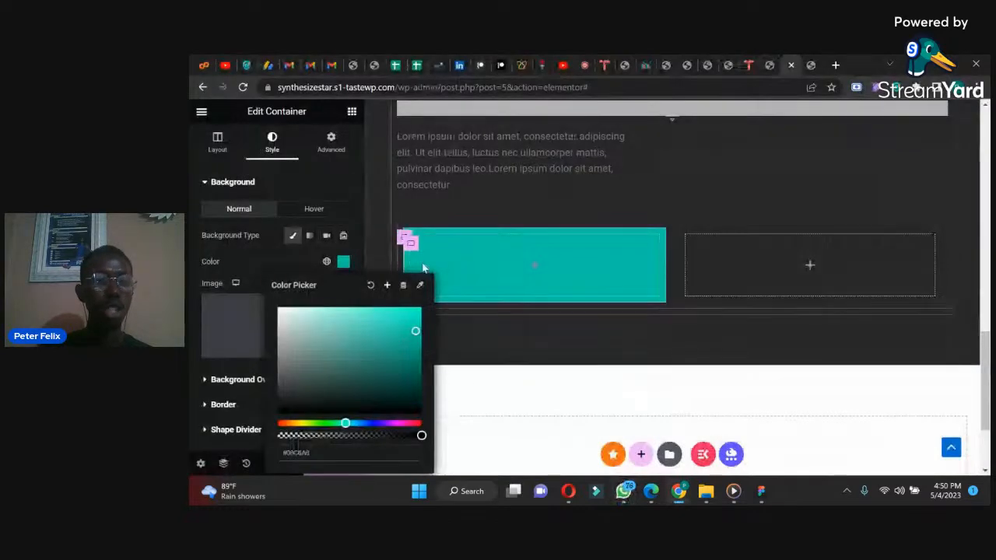
pyautogui.click(342, 263)
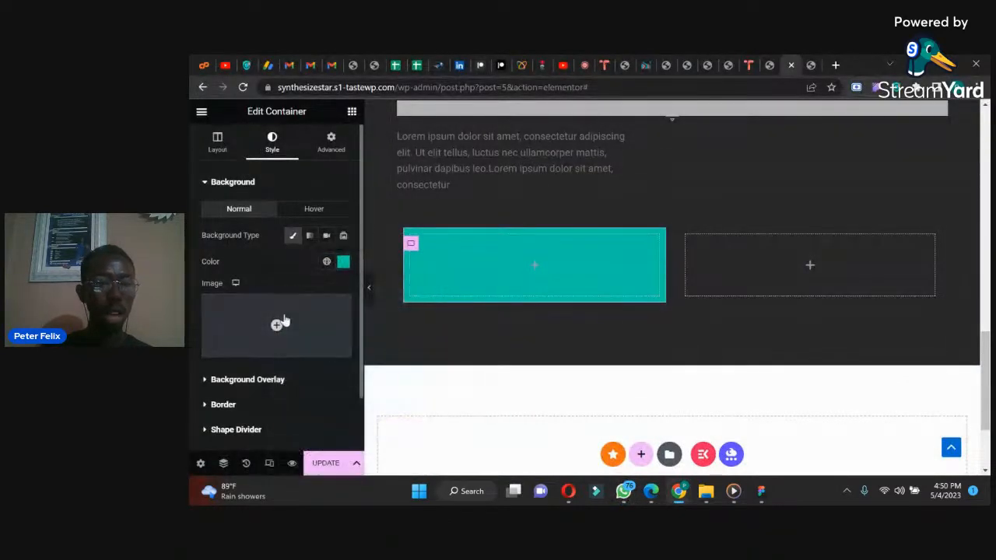
# Step: Upload the MacBook Pro 16 image from the Desktop and set it as the first nested container's background image
pyautogui.click(281, 350)
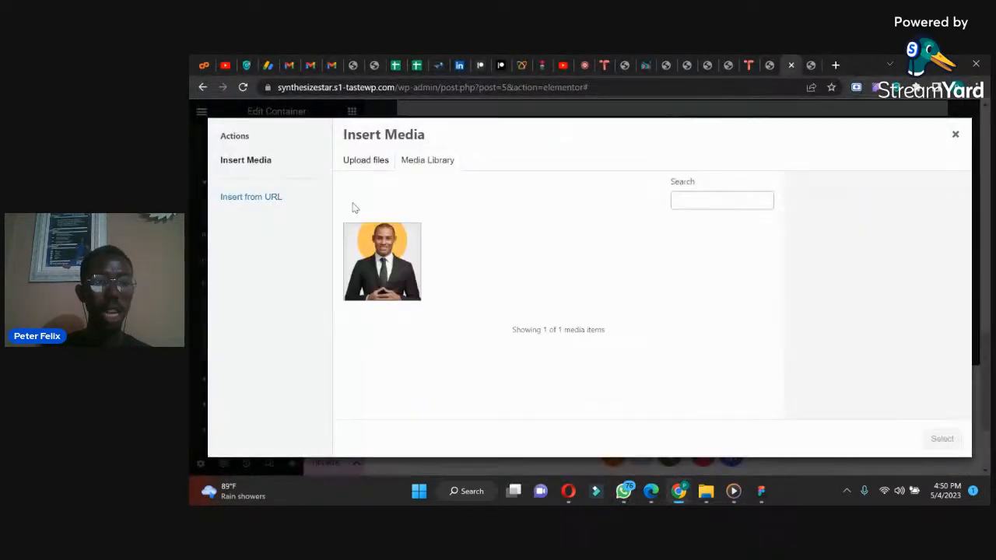
pyautogui.click(363, 158)
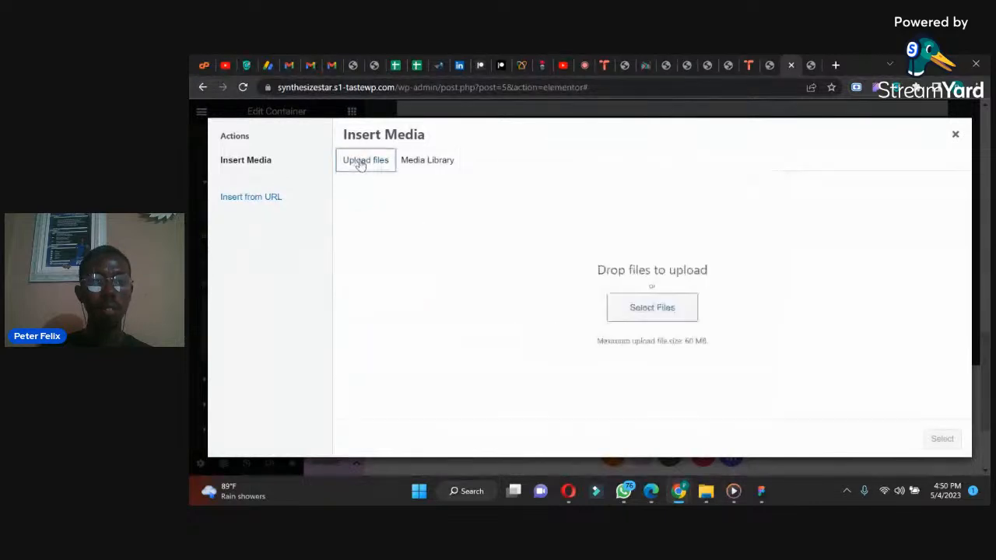
pyautogui.click(634, 316)
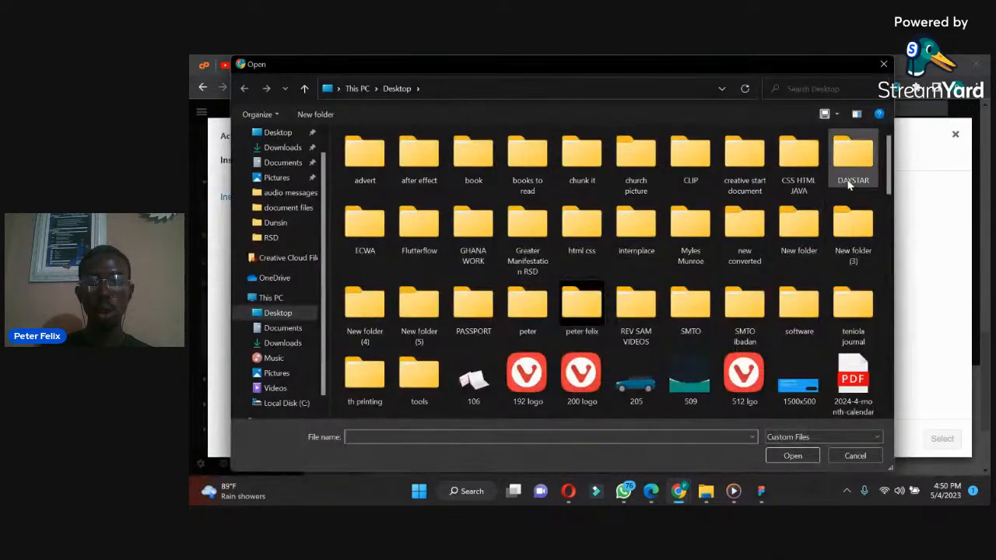
pyautogui.scroll(-3, 887, 183)
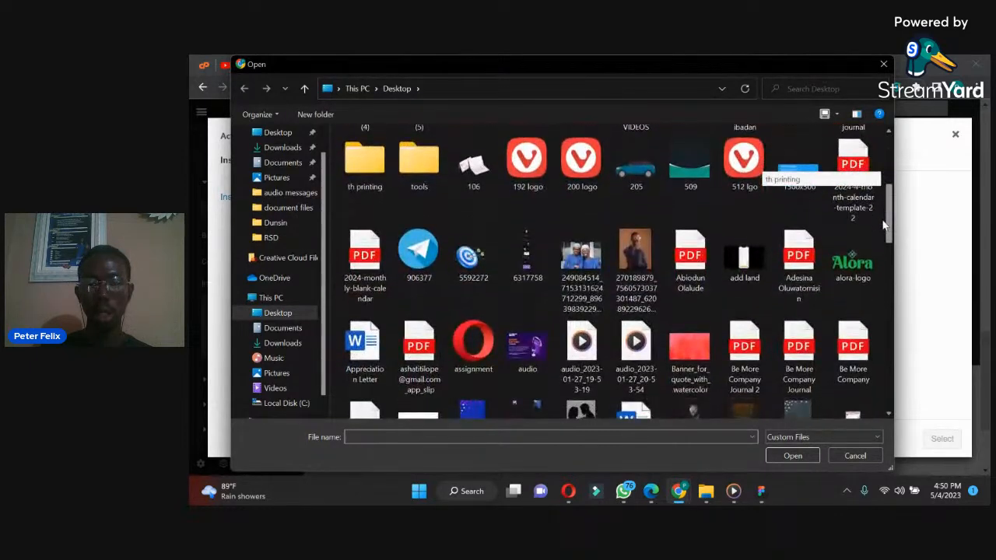
pyautogui.moveTo(882, 229); pyautogui.dragTo(873, 287)
pyautogui.scroll(-1, 874, 287)
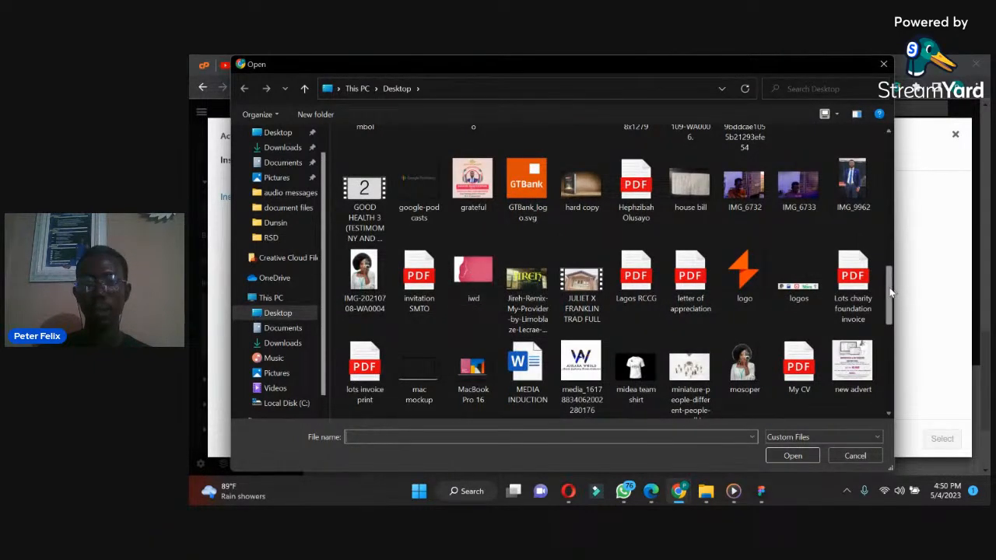
pyautogui.click(465, 376)
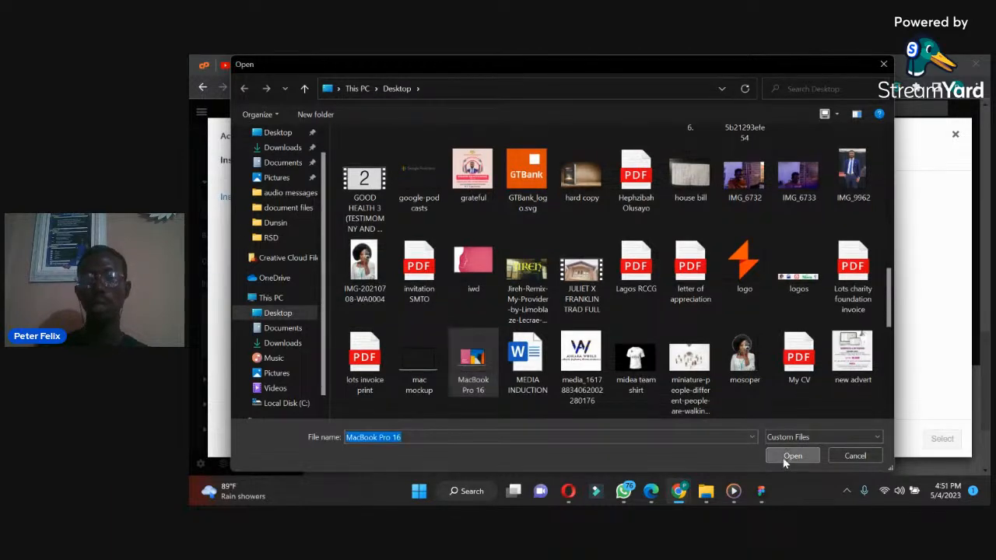
pyautogui.click(786, 457)
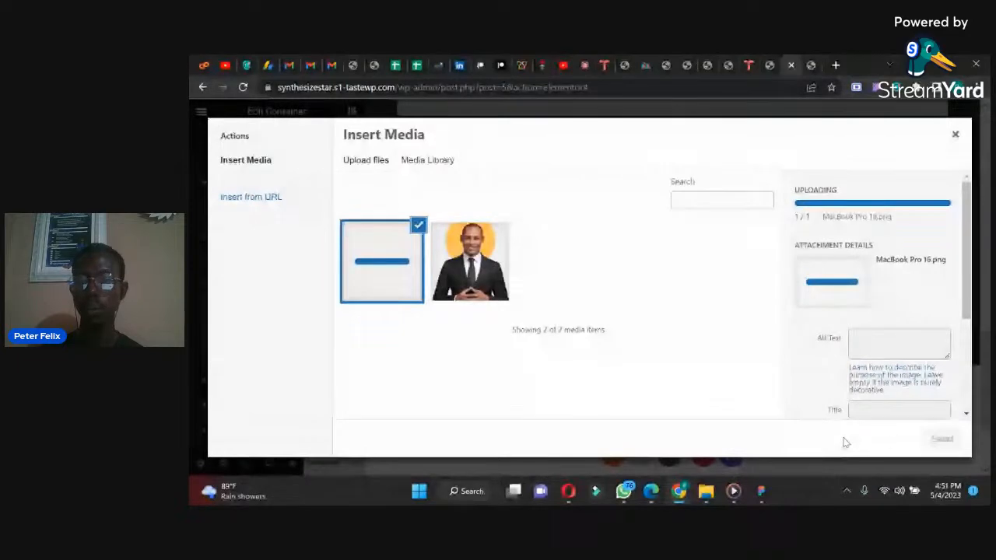
pyautogui.click(930, 439)
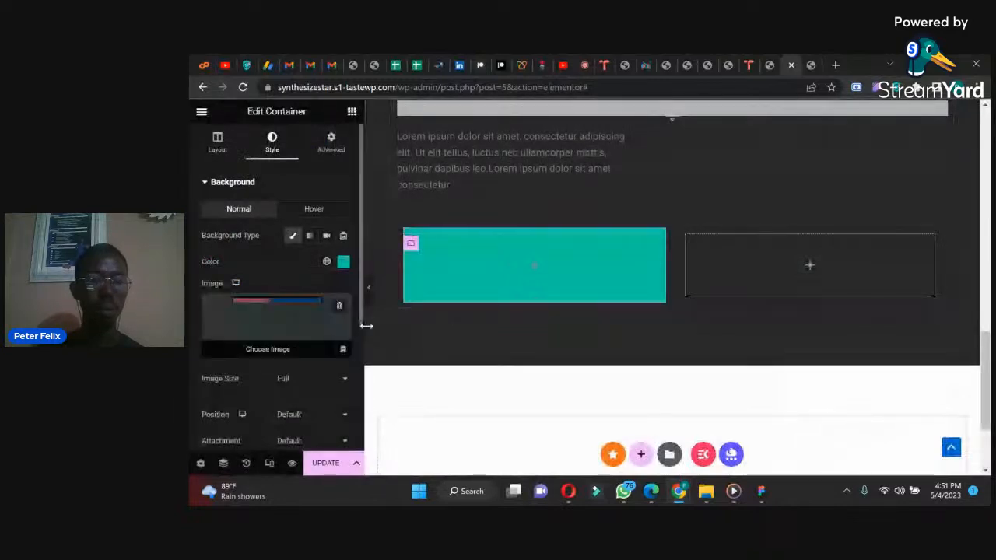
# Step: Clear the teal background colour from the first nested container, keeping its background image
pyautogui.click(342, 263)
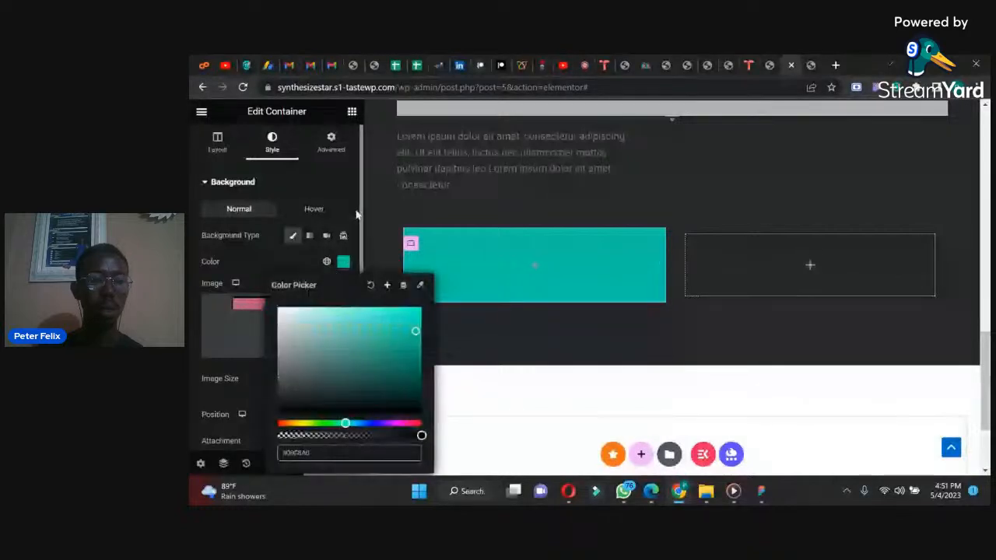
pyautogui.click(369, 286)
pyautogui.click(343, 264)
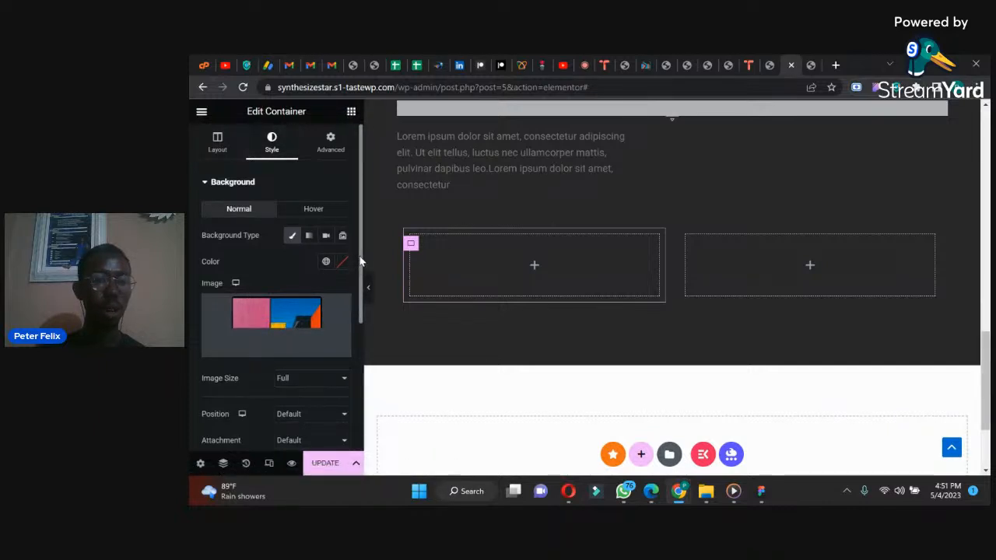
# Step: Give the first nested container a classic background overlay in bright turquoise with an opacity of 0.76
pyautogui.moveTo(360, 261); pyautogui.dragTo(358, 327)
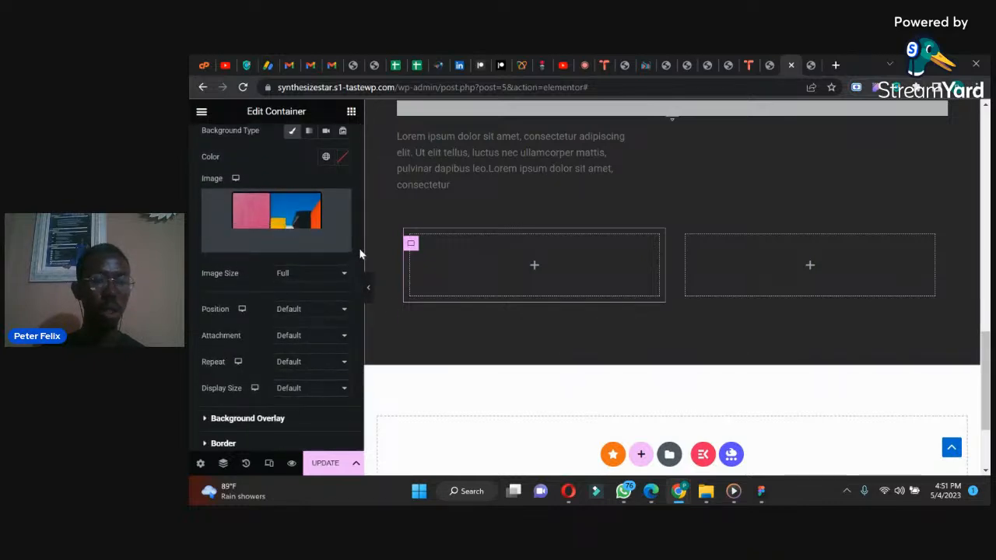
pyautogui.moveTo(358, 247)
pyautogui.mouseDown()
pyautogui.moveTo(356, 218)
pyautogui.moveTo(350, 245)
pyautogui.mouseUp()
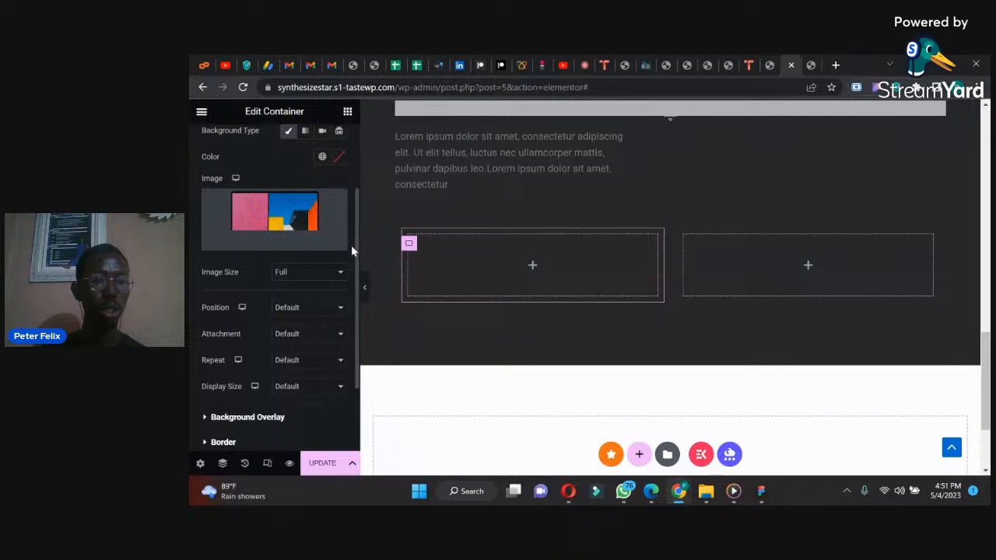
pyautogui.scroll(-2, 354, 226)
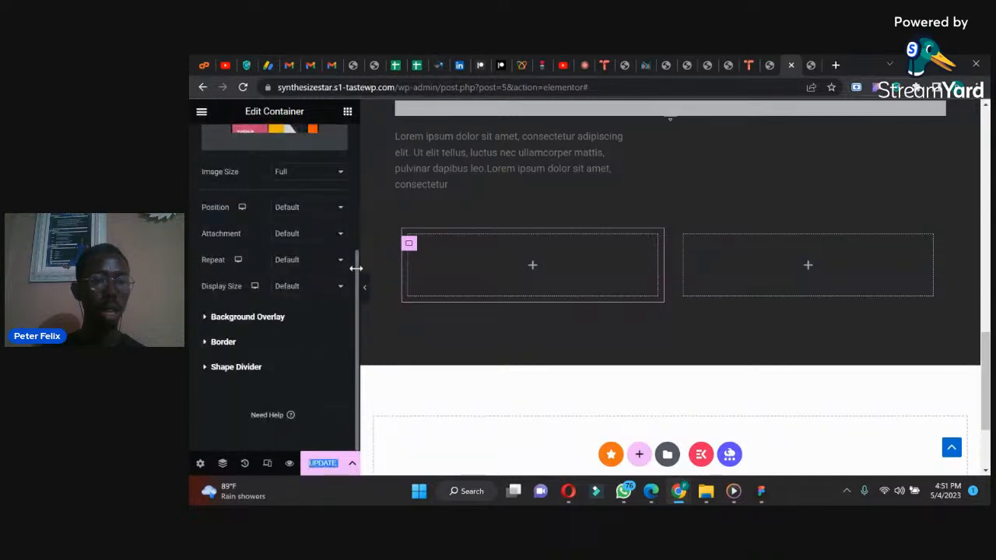
pyautogui.click(217, 319)
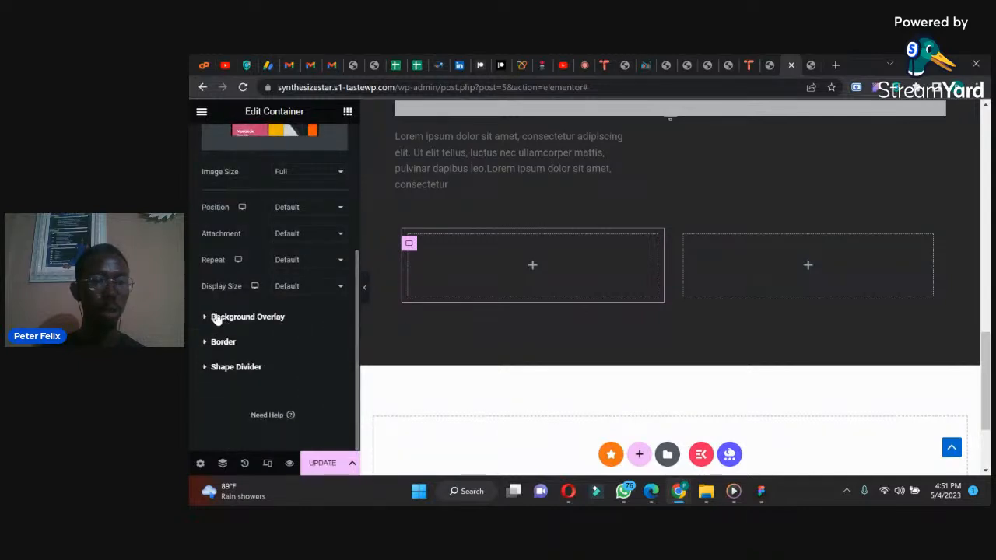
pyautogui.click(219, 318)
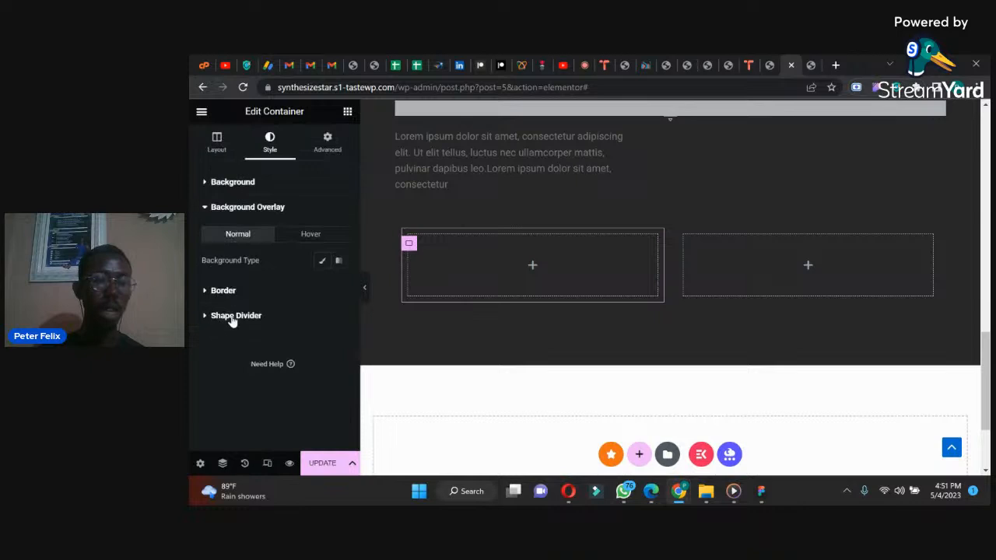
pyautogui.click(319, 265)
pyautogui.click(338, 288)
pyautogui.moveTo(402, 336); pyautogui.dragTo(442, 337)
pyautogui.moveTo(476, 283); pyautogui.dragTo(469, 251)
pyautogui.click(486, 263)
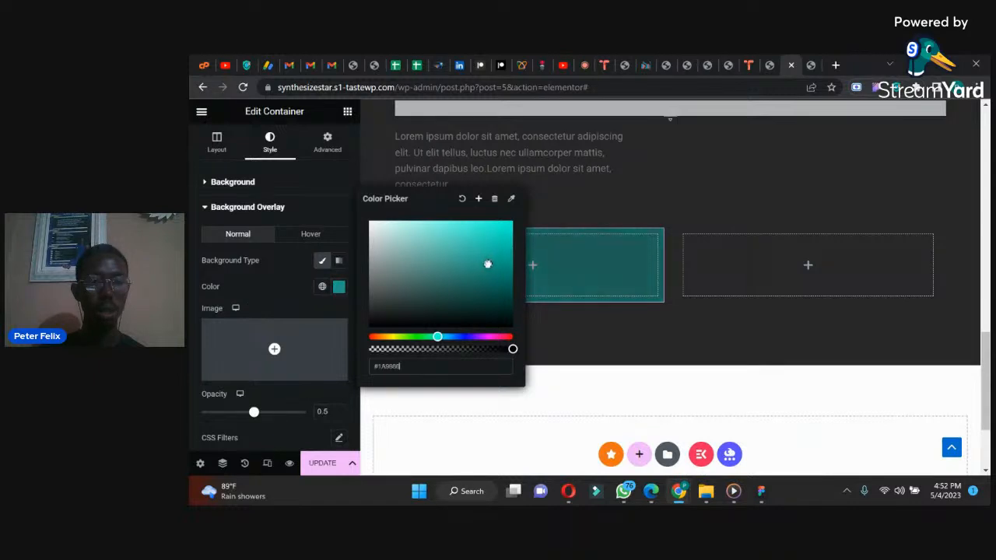
pyautogui.click(262, 277)
pyautogui.moveTo(254, 416); pyautogui.dragTo(283, 418)
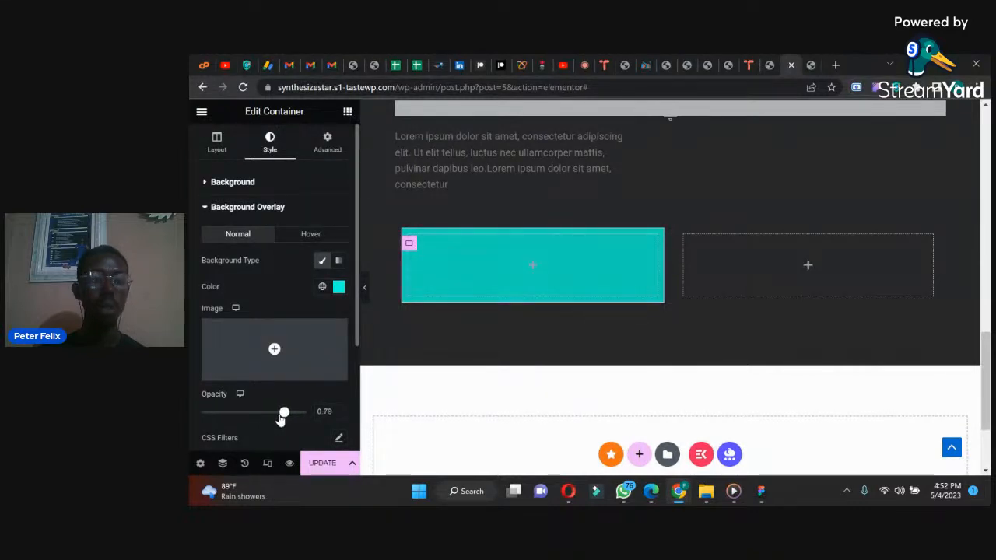
pyautogui.moveTo(272, 419); pyautogui.dragTo(280, 419)
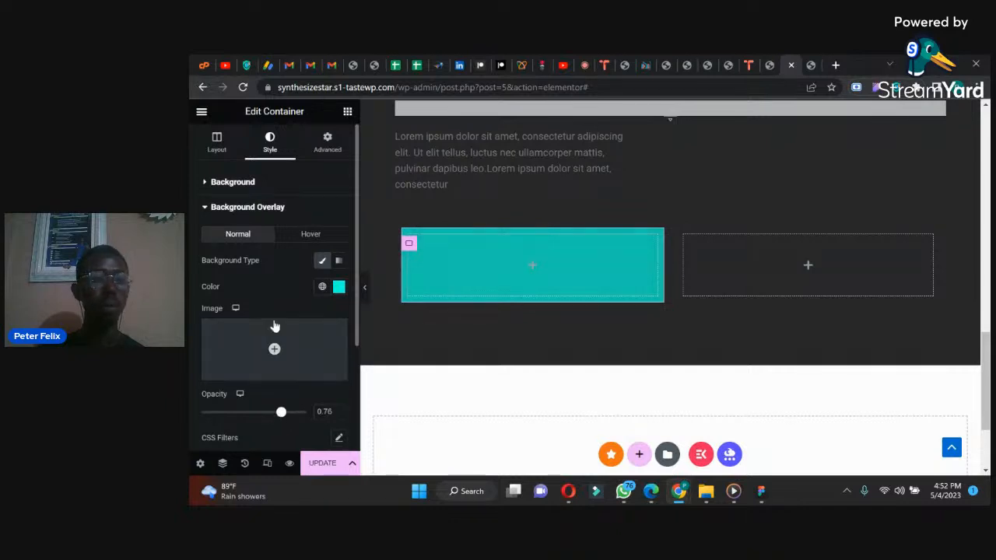
# Step: Find the Icon widget and add it inside the turquoise first nested container
pyautogui.click(347, 113)
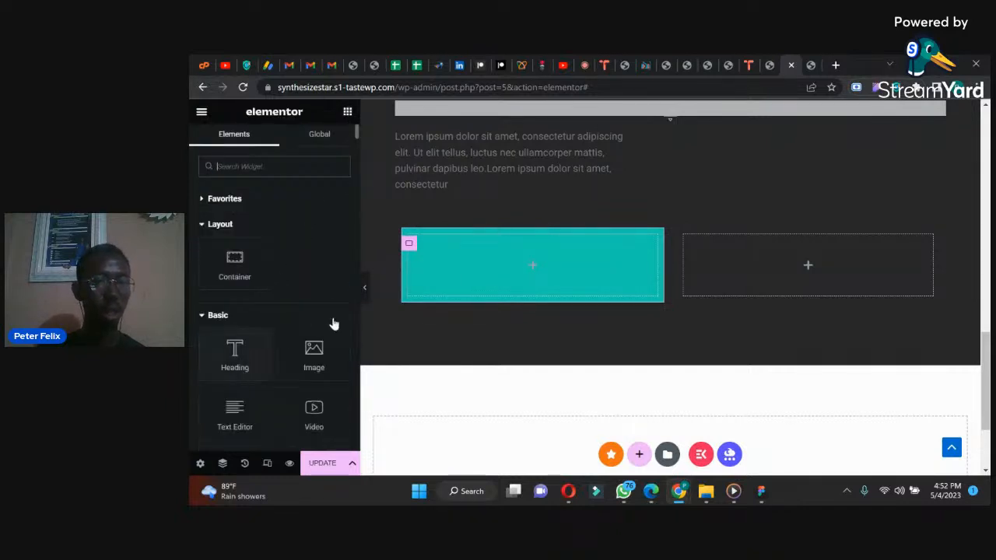
pyautogui.write('i')
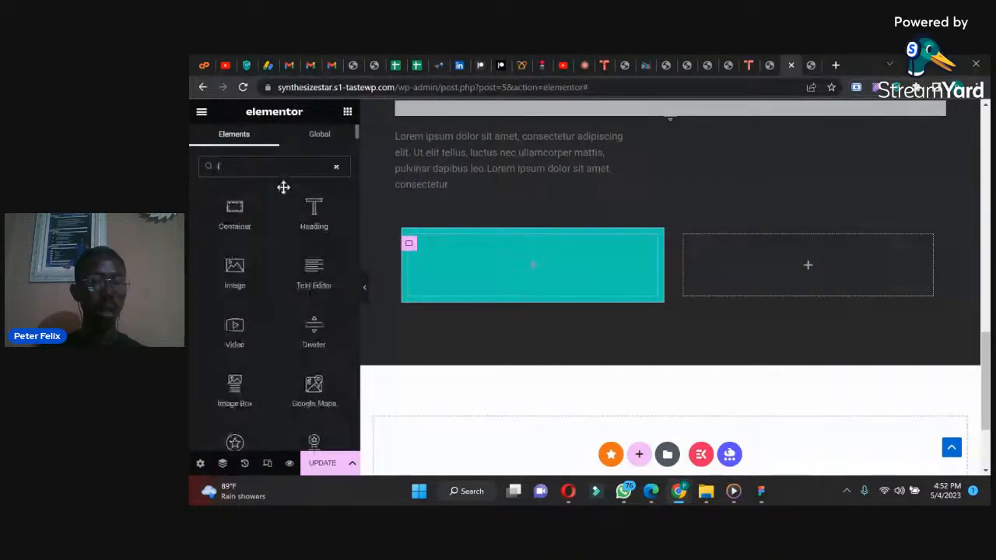
pyautogui.write('con')
pyautogui.moveTo(237, 208); pyautogui.dragTo(560, 261)
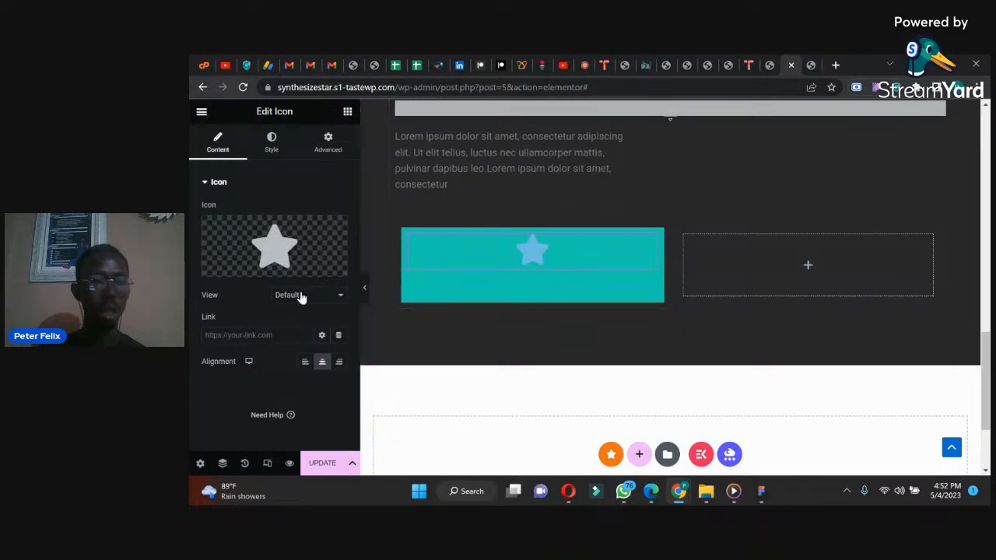
# Step: Search the icon library for "phon" and replace the star with the outlined smartphone icon
pyautogui.moveTo(258, 276)
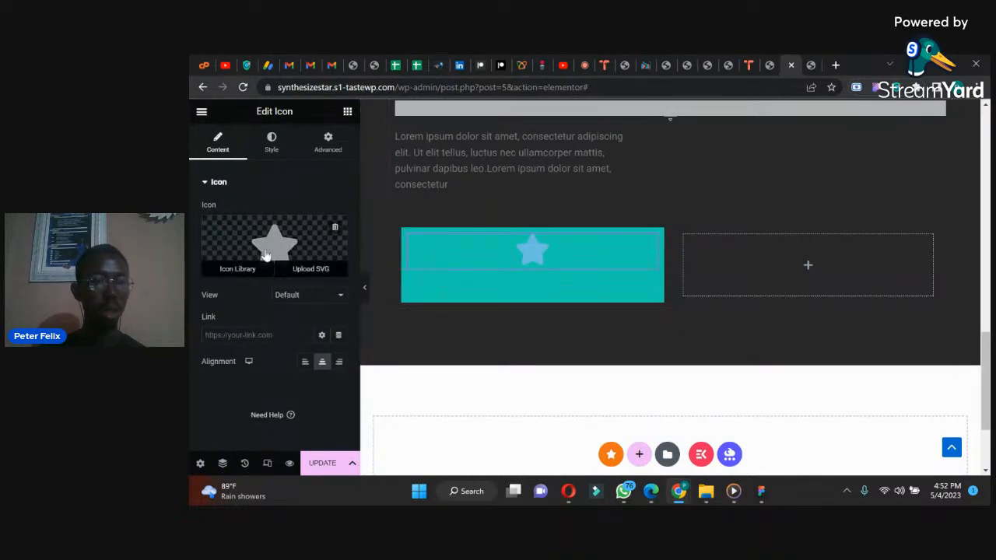
pyautogui.click(237, 269)
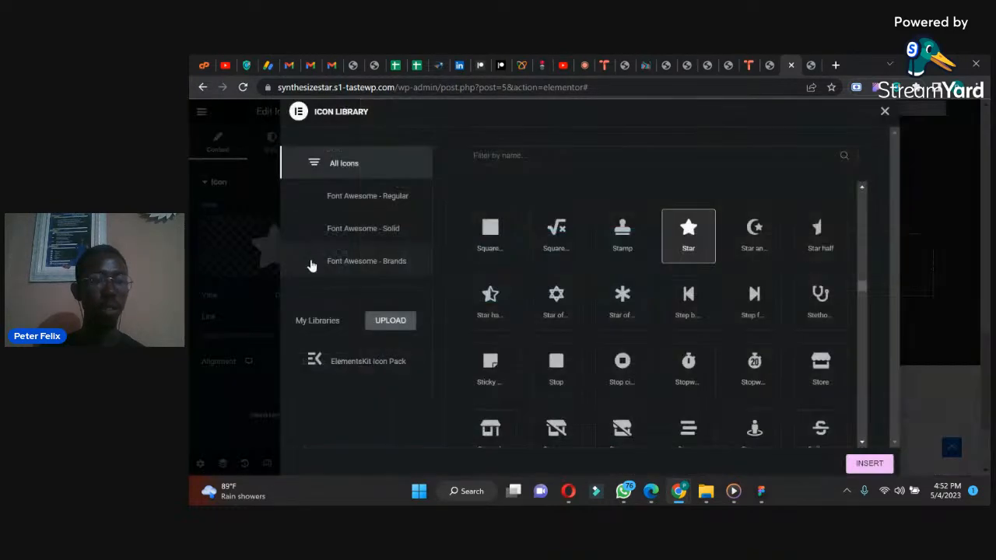
pyautogui.click(519, 162)
pyautogui.write('phon')
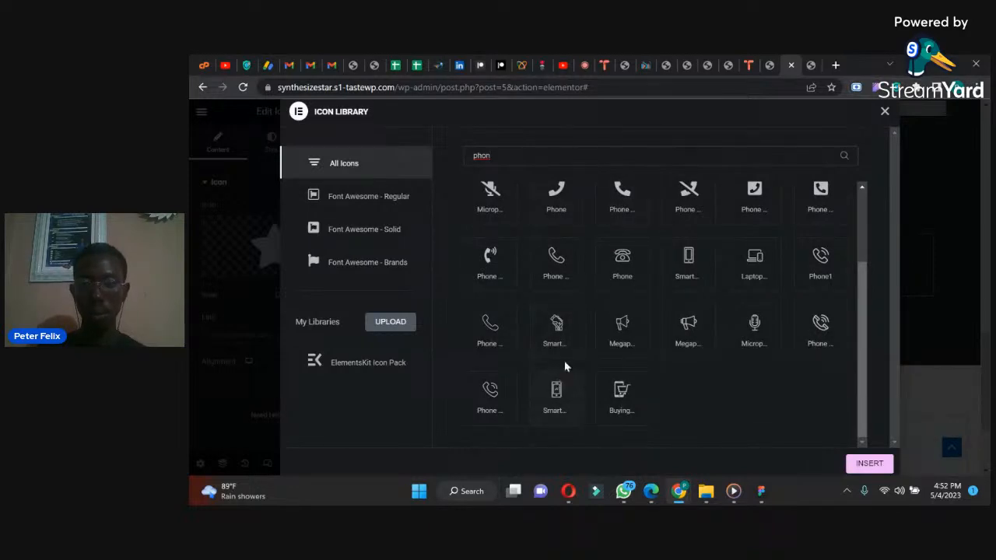
pyautogui.click(687, 262)
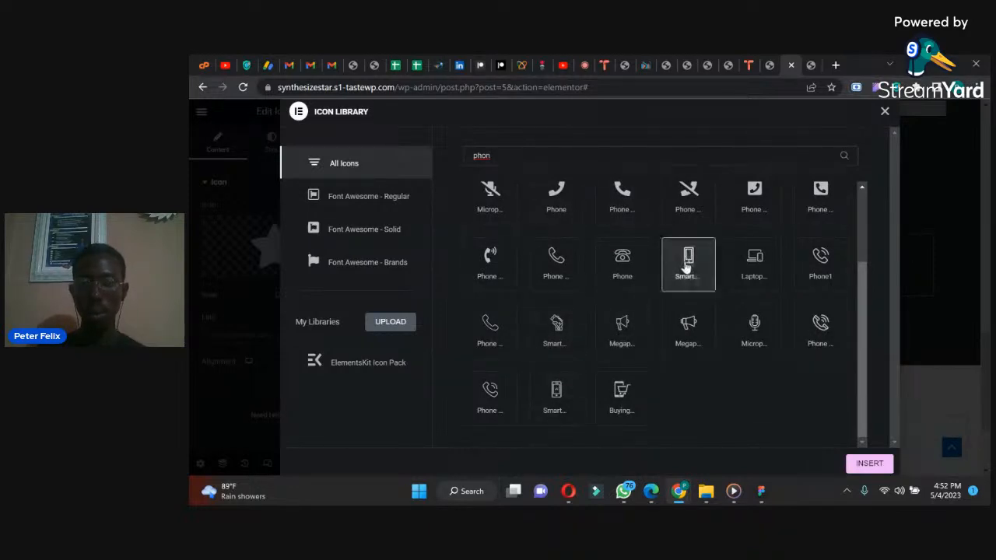
pyautogui.click(869, 463)
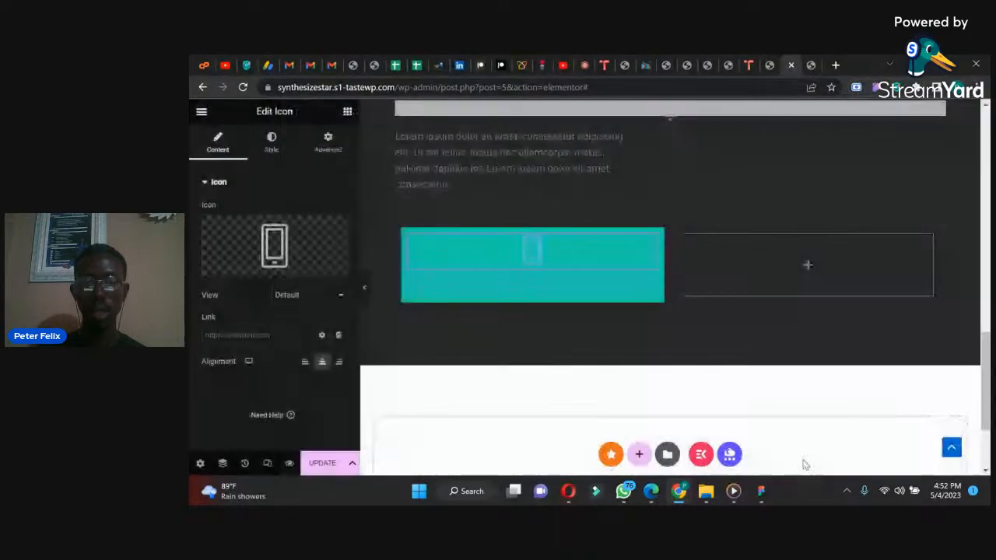
# Step: Set the smartphone icon's primary colour to white and its size to 43 px
pyautogui.click(272, 142)
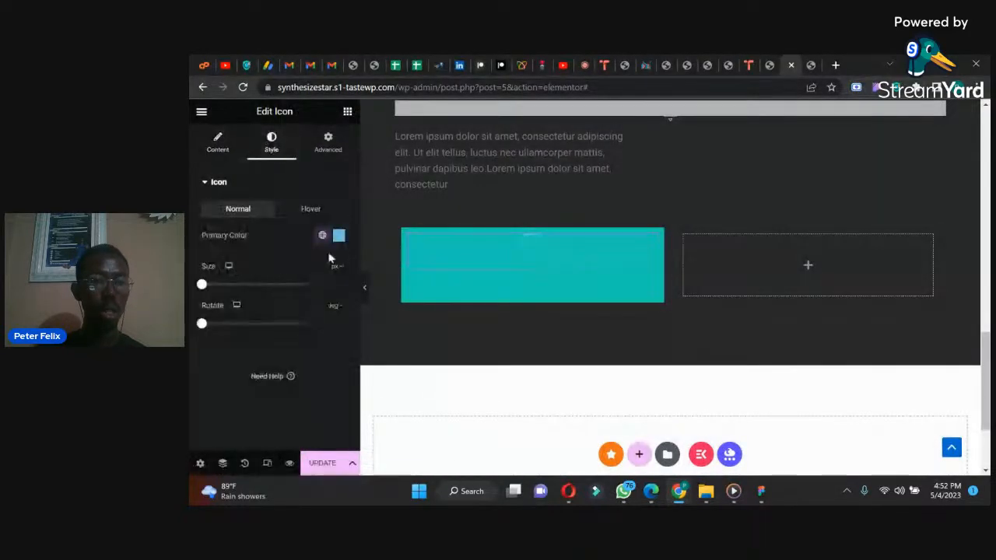
pyautogui.click(339, 235)
pyautogui.click(290, 286)
pyautogui.click(249, 248)
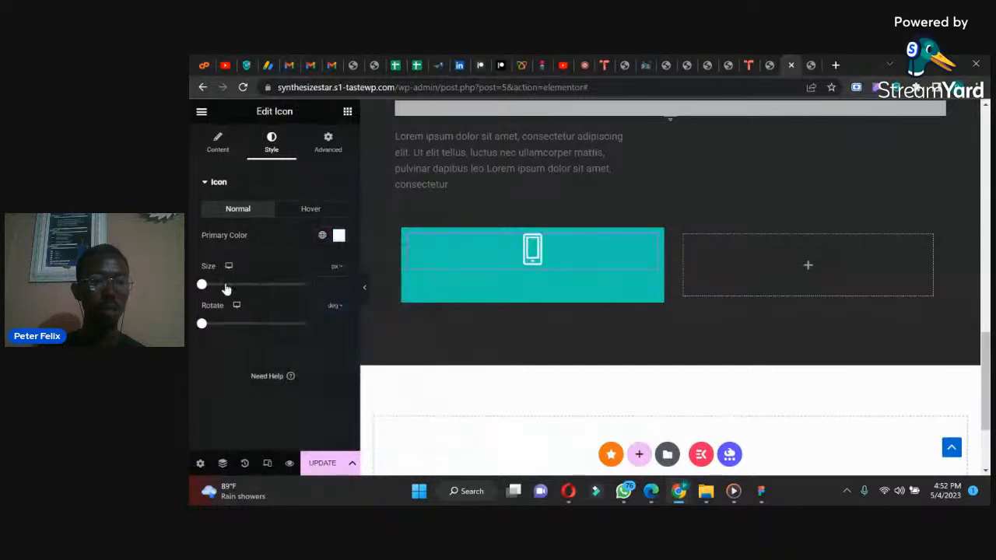
pyautogui.moveTo(202, 286); pyautogui.dragTo(217, 289)
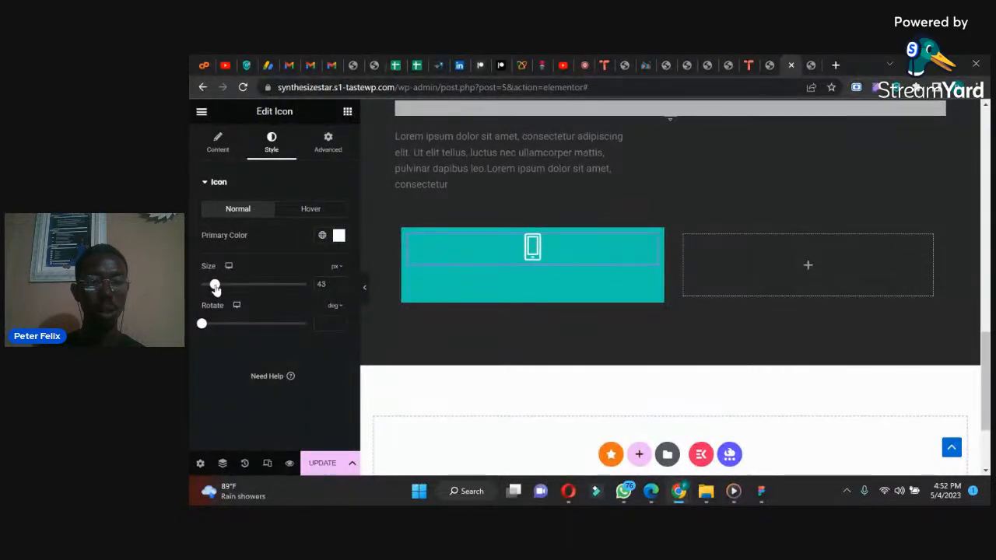
# Step: Check the icon placement in the WhatsApp reference image and align the smartphone icon to the left
pyautogui.click(615, 495)
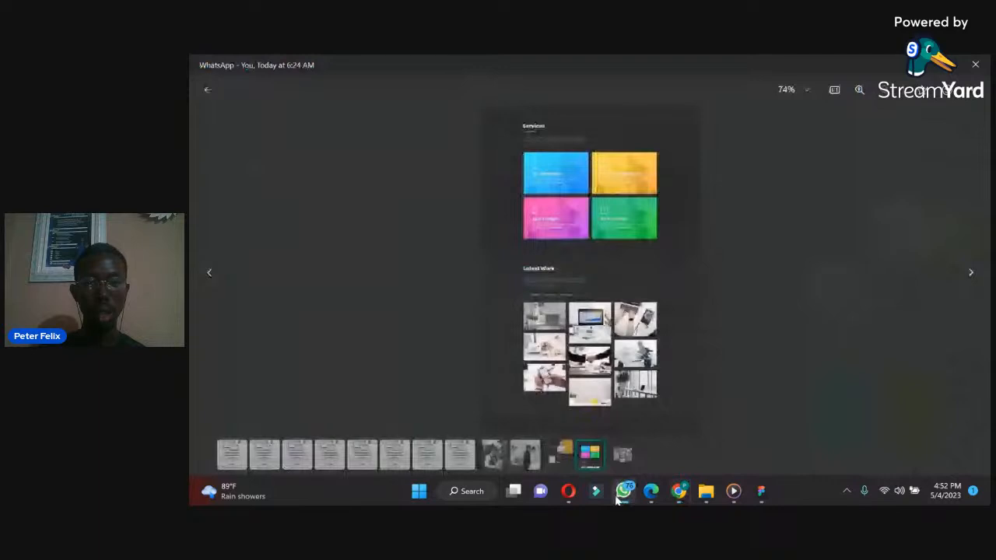
pyautogui.click(620, 494)
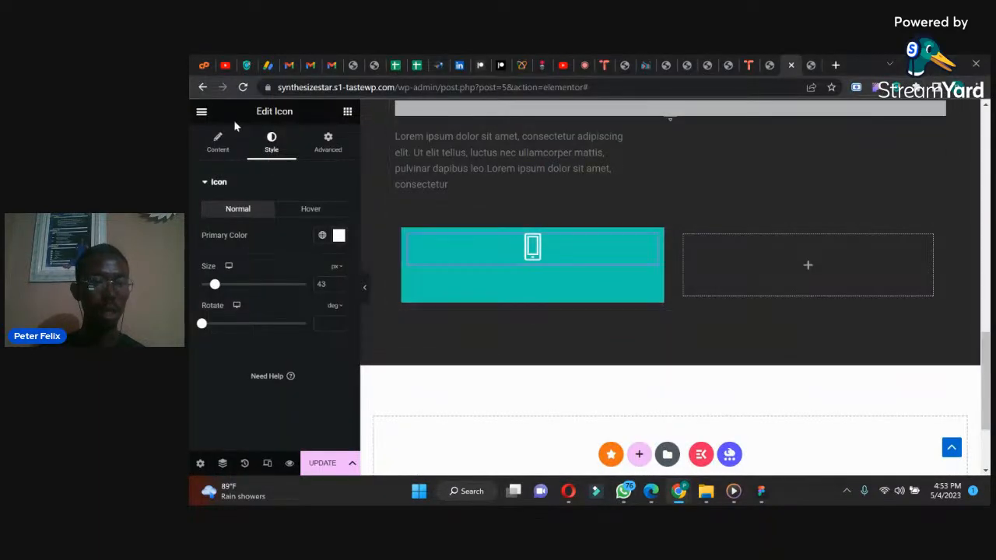
pyautogui.click(218, 145)
pyautogui.click(305, 362)
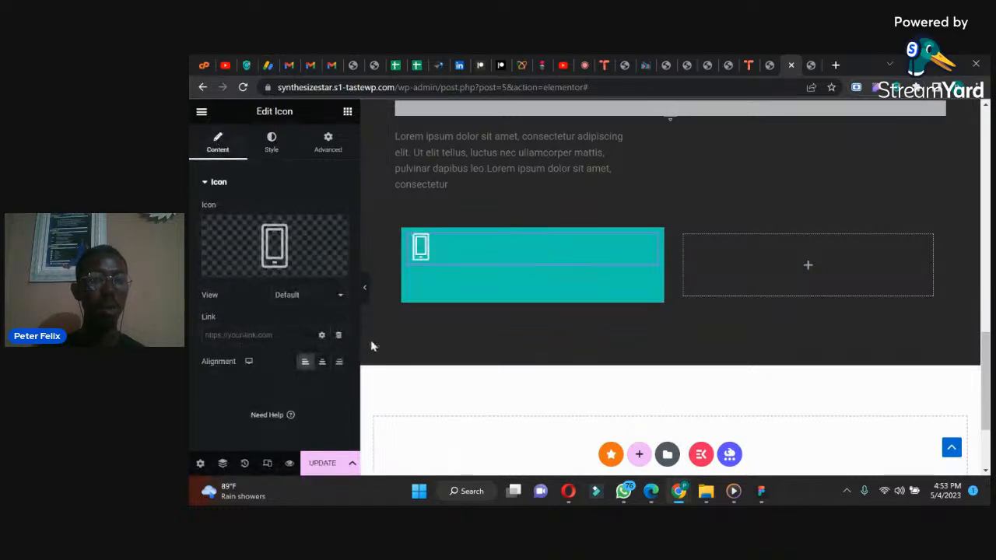
# Step: Add a Heading widget below the smartphone icon and check the card's title in the WhatsApp reference image
pyautogui.click(347, 113)
pyautogui.moveTo(234, 354); pyautogui.dragTo(453, 252)
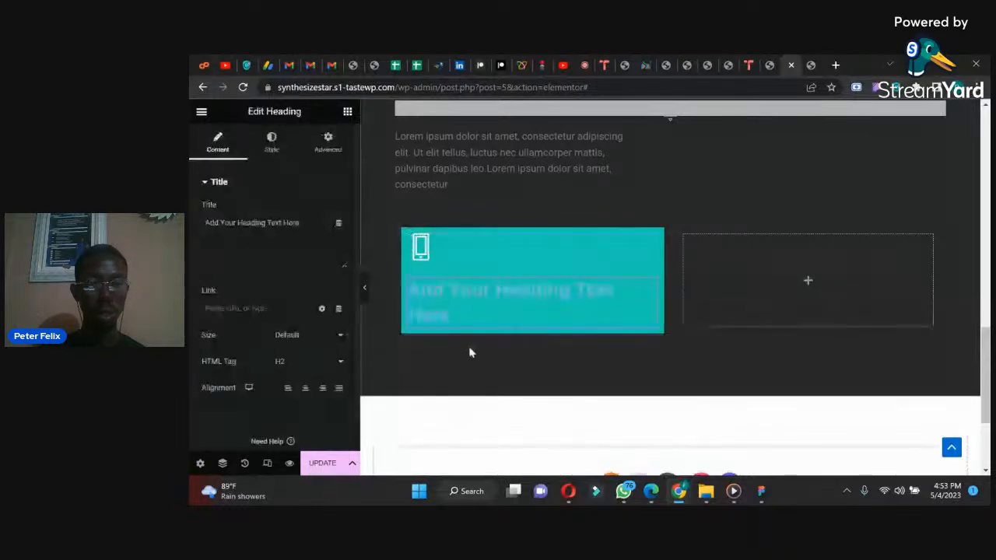
pyautogui.click(623, 491)
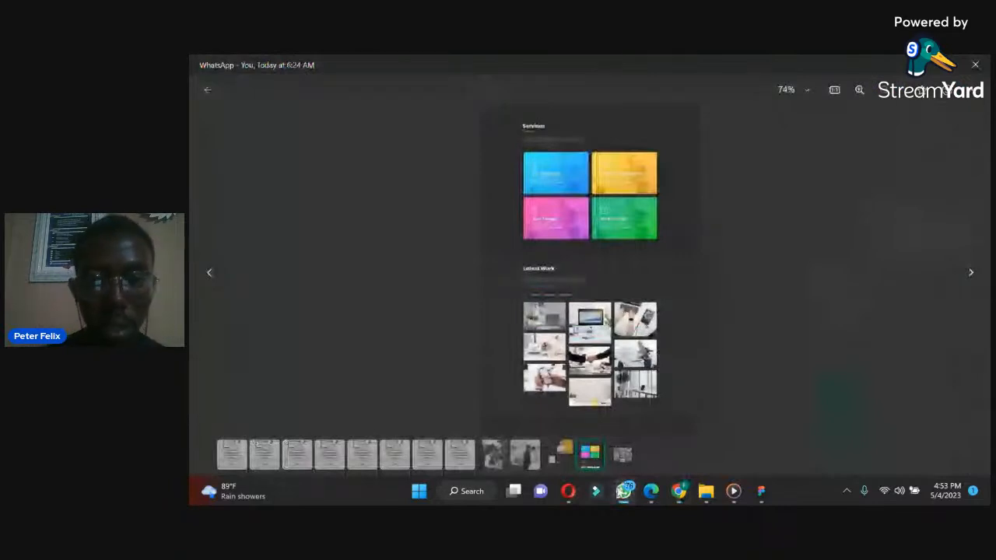
pyautogui.click(623, 491)
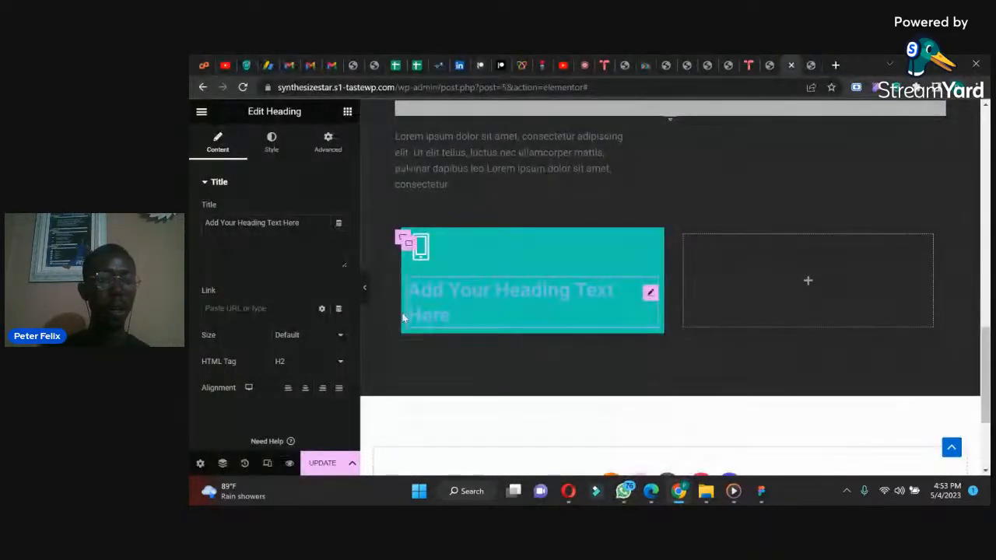
# Step: Set the new card heading's text colour to white and change its title to "UX Researcher"
pyautogui.click(272, 142)
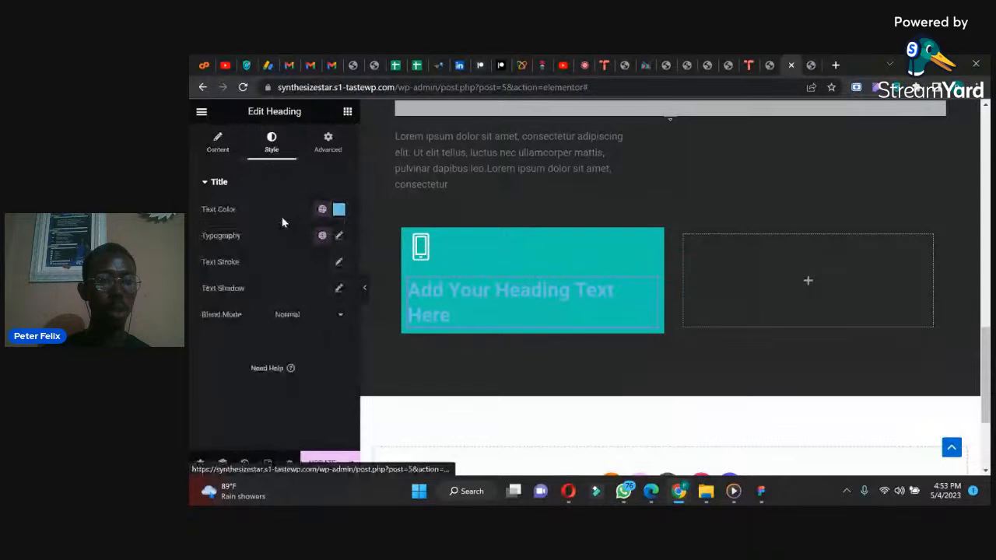
pyautogui.click(339, 209)
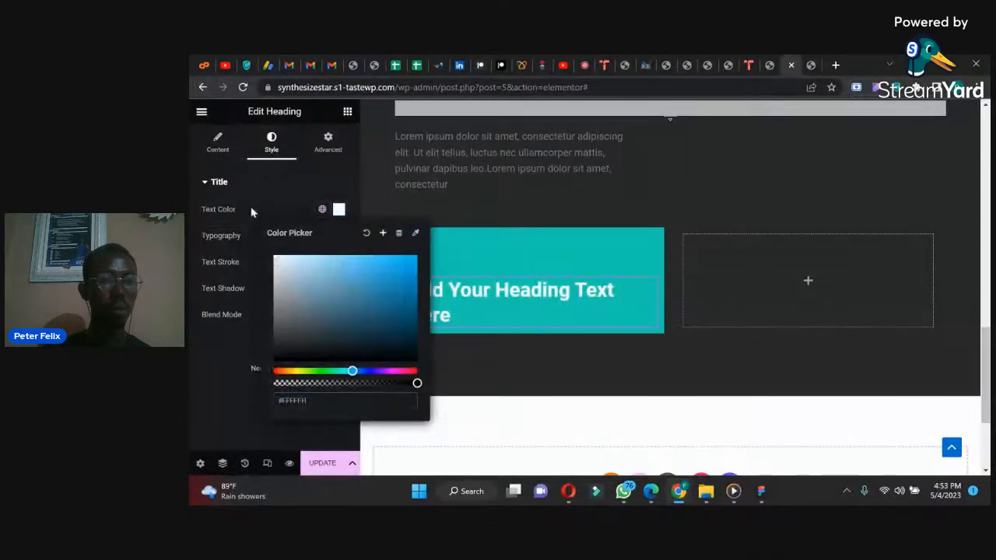
pyautogui.click(218, 142)
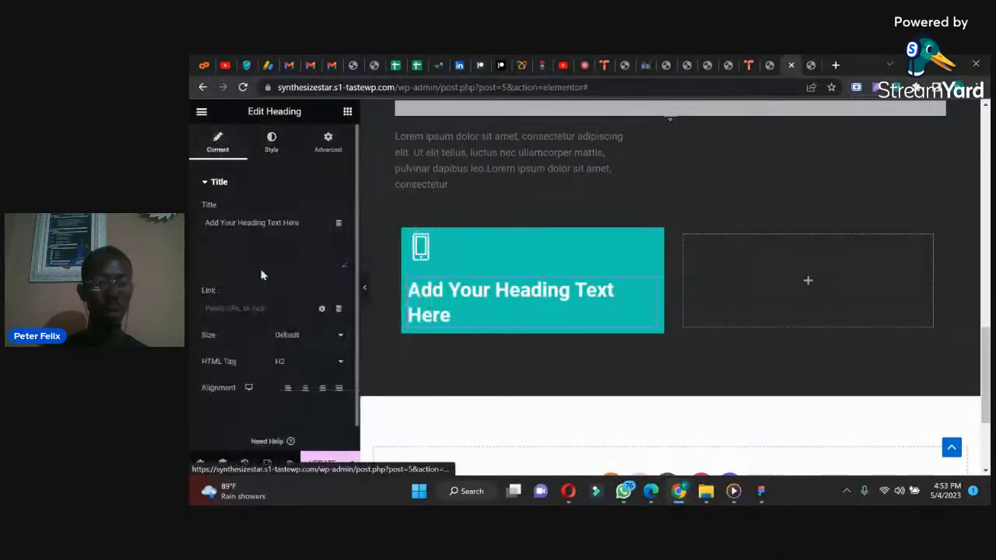
pyautogui.click(304, 228)
pyautogui.hotkey('ctrl', 'a')
pyautogui.write('Ux Re')
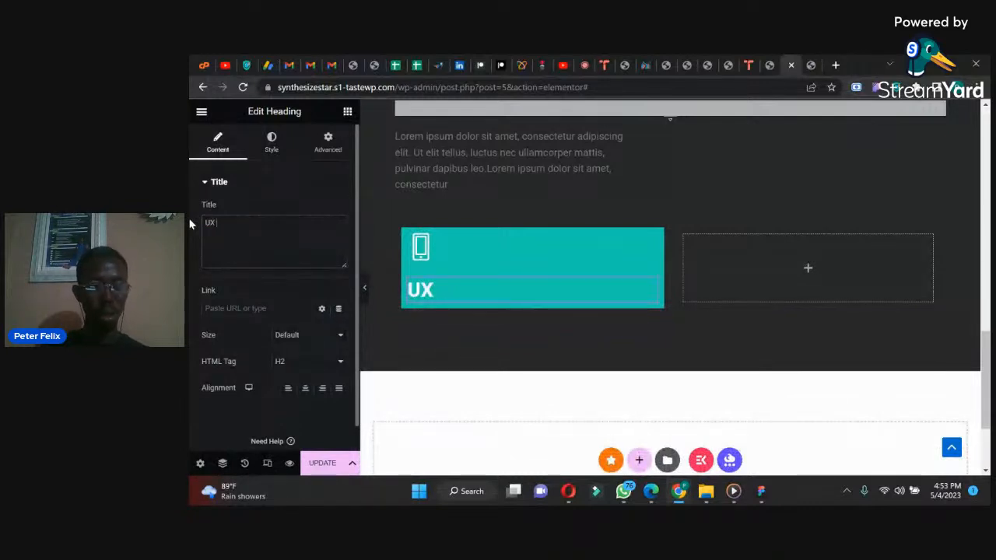
pyautogui.write('searcher')
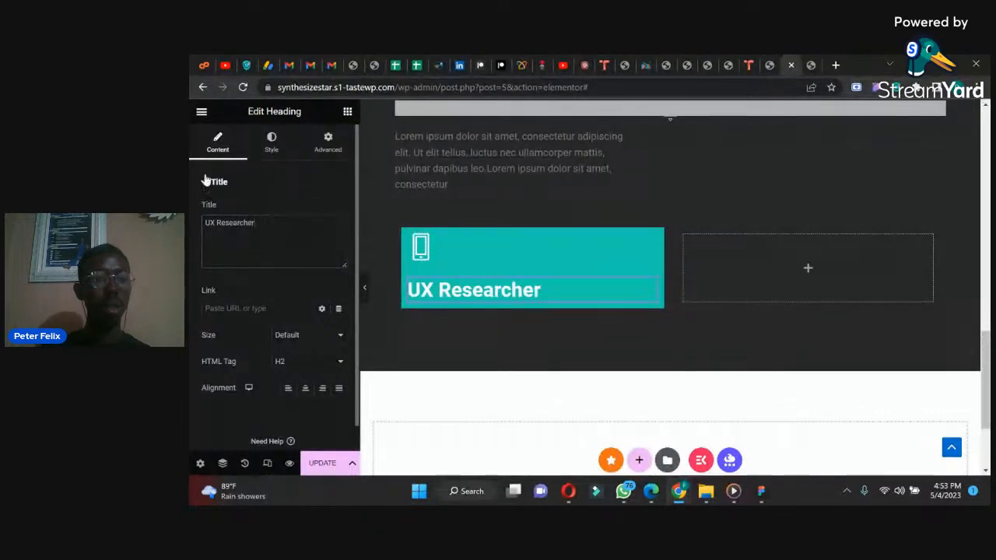
# Step: Set the "UX Researcher" heading's font size to 18 px
pyautogui.click(272, 145)
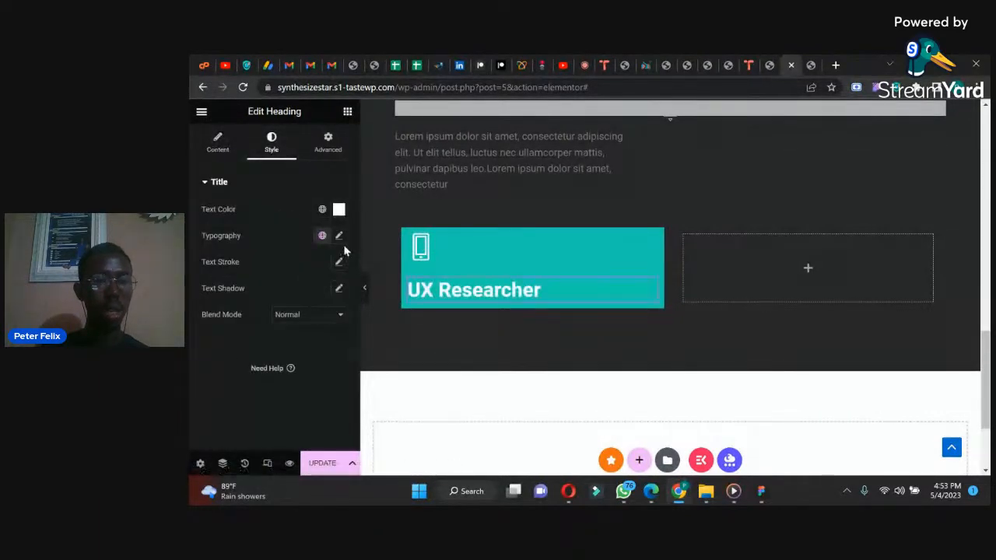
pyautogui.click(338, 236)
pyautogui.moveTo(216, 335); pyautogui.dragTo(218, 337)
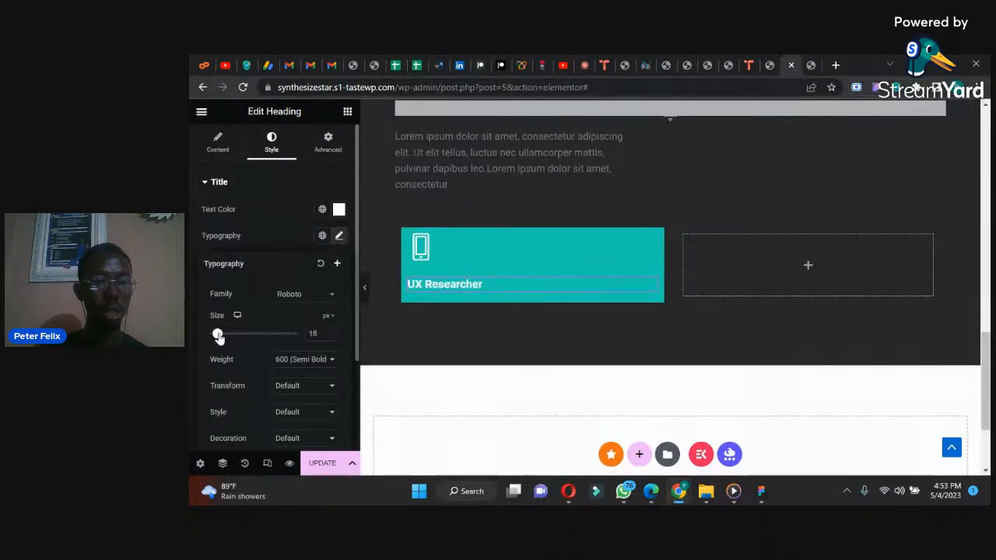
# Step: Add a Text Editor widget below the card heading, containing the Services paragraph's text copied from "Lorem ipsum" through "ullamcorper mattis,"
pyautogui.click(456, 156)
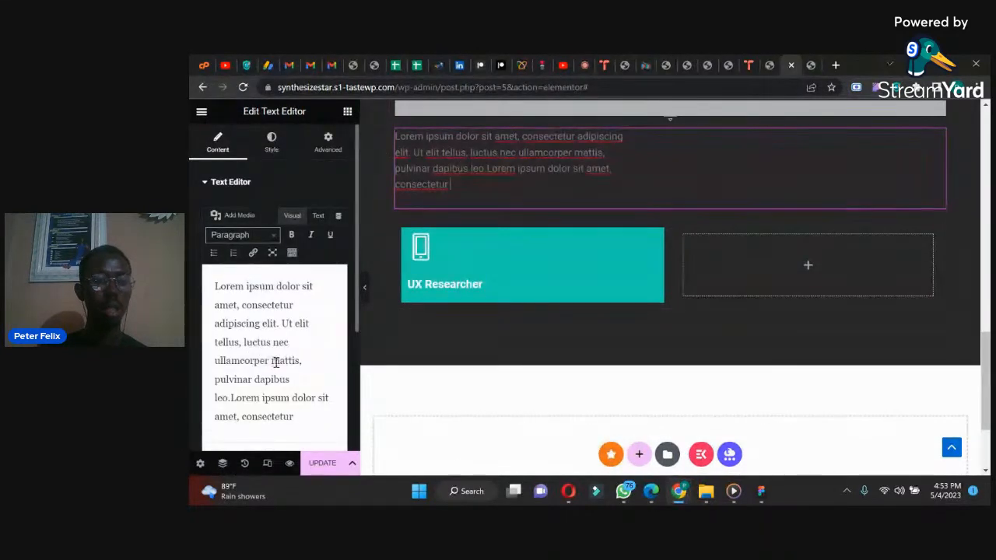
pyautogui.moveTo(304, 361); pyautogui.dragTo(200, 282)
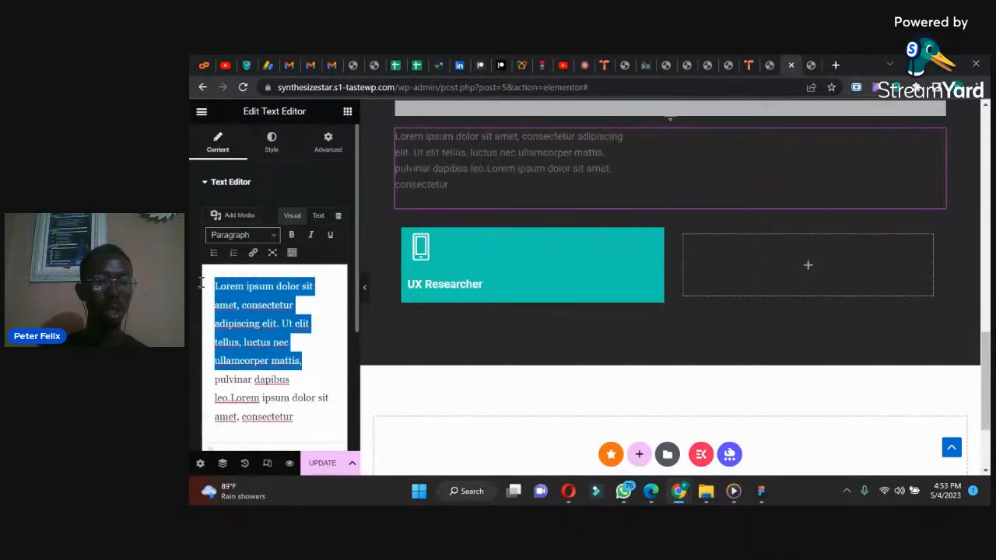
pyautogui.click(347, 111)
pyautogui.moveTo(236, 420); pyautogui.dragTo(474, 286)
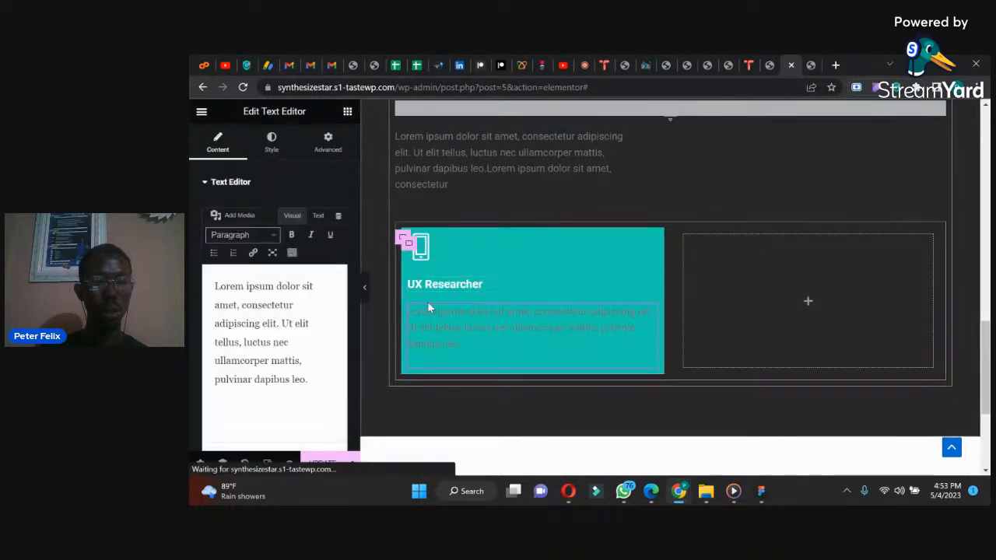
pyautogui.hotkey('ctrl', 'a')
pyautogui.hotkey('ctrl', 'v')
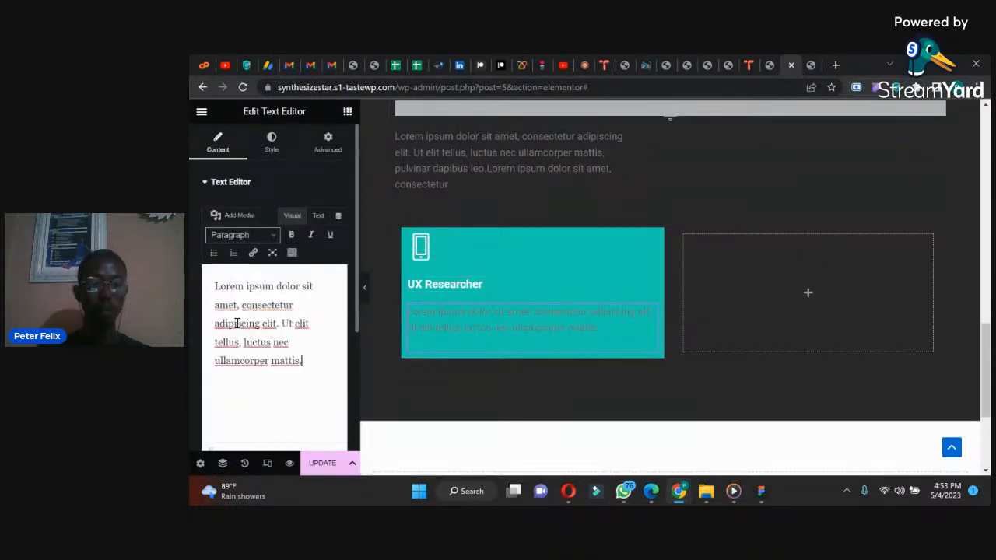
# Step: Set the text colour of the UX Researcher card's description to white
pyautogui.click(272, 143)
pyautogui.click(338, 235)
pyautogui.moveTo(284, 297); pyautogui.dragTo(268, 263)
pyautogui.click(243, 226)
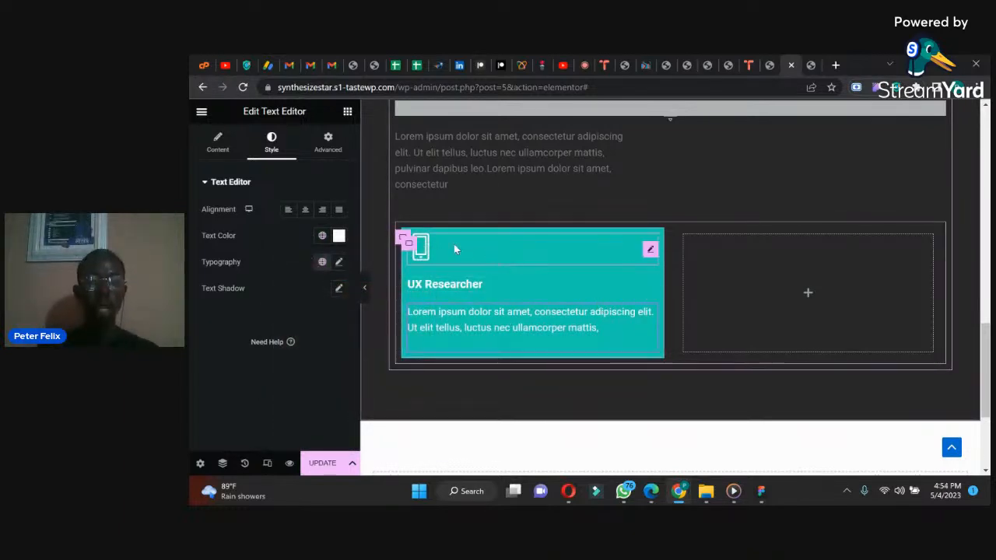
# Step: Set the UX Researcher card container's padding to 30 px on all four sides
pyautogui.click(408, 243)
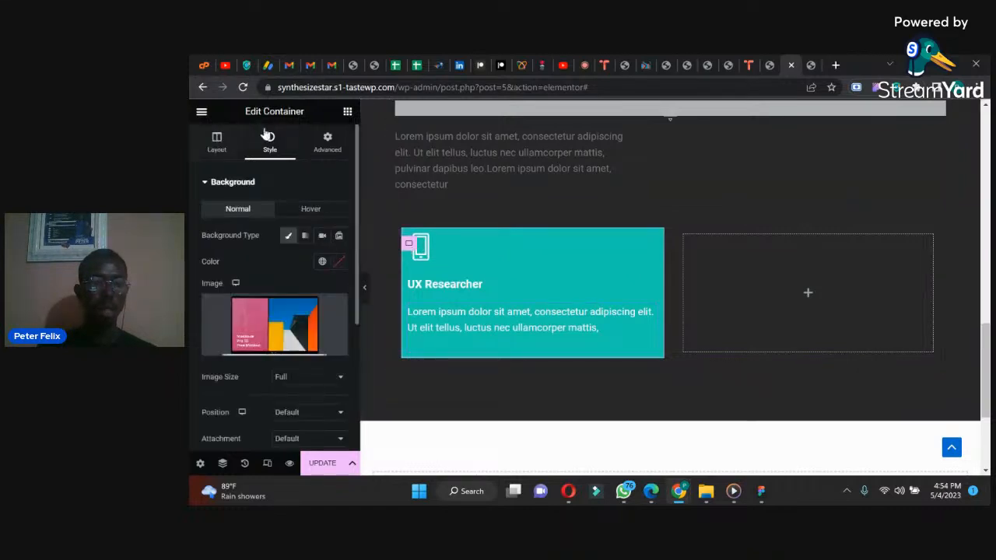
pyautogui.click(320, 147)
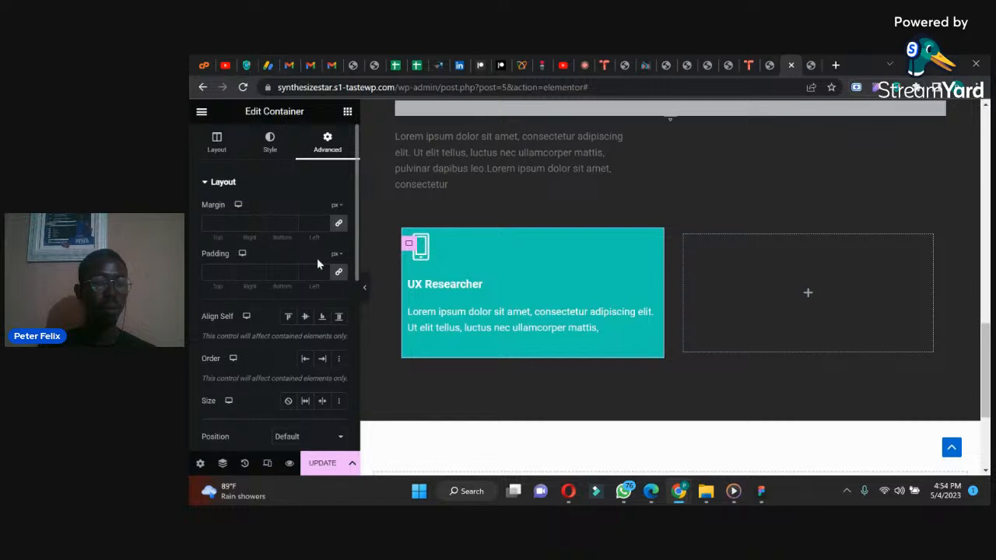
pyautogui.click(338, 275)
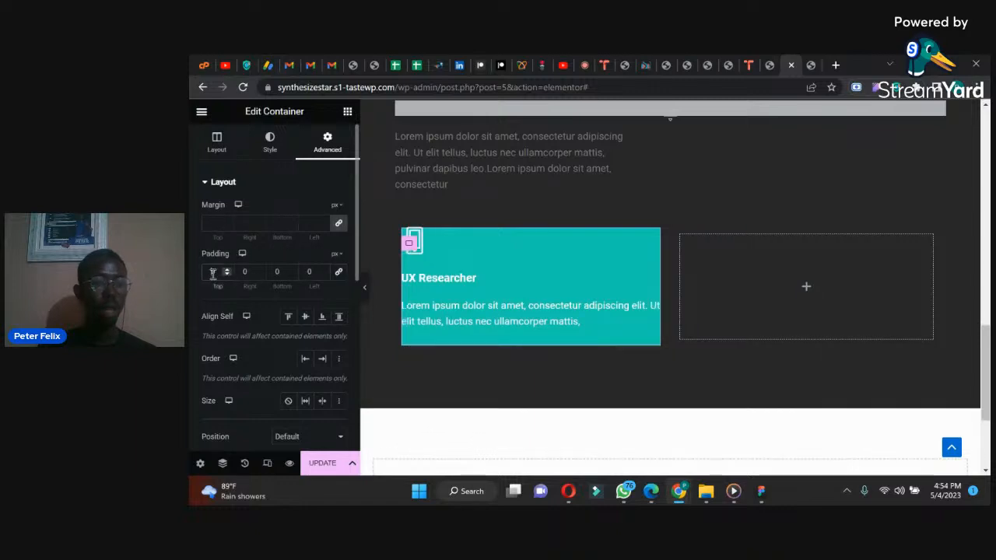
pyautogui.write('30')
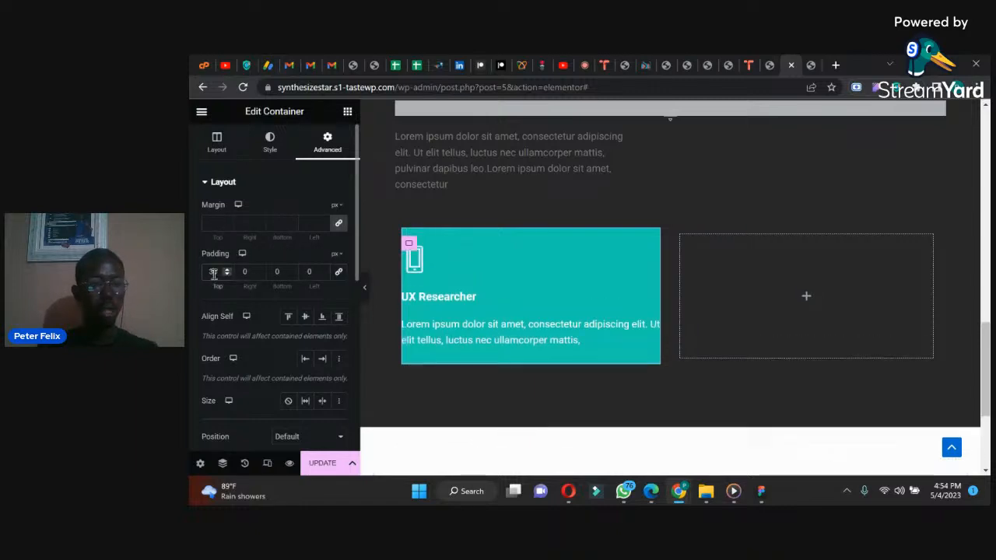
pyautogui.write('3')
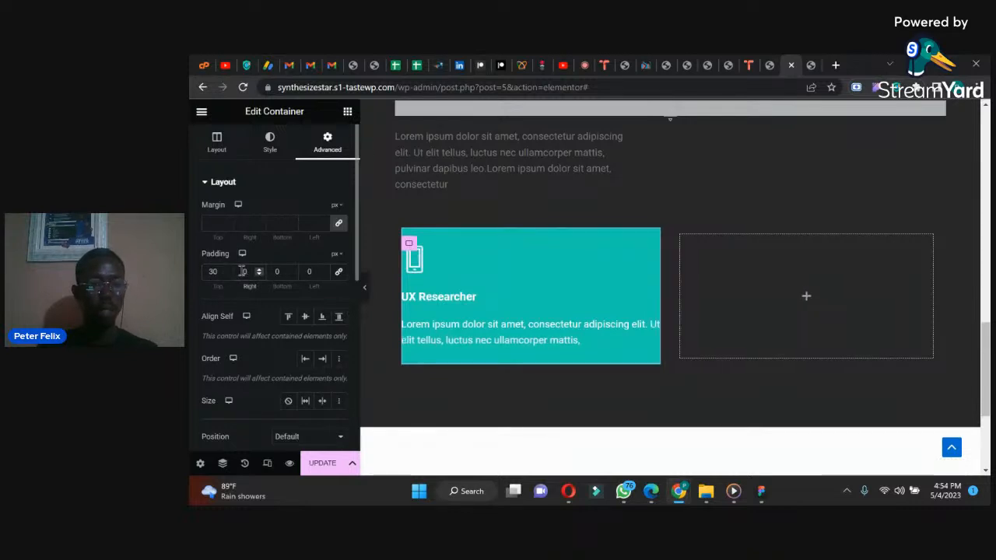
pyautogui.click(338, 271)
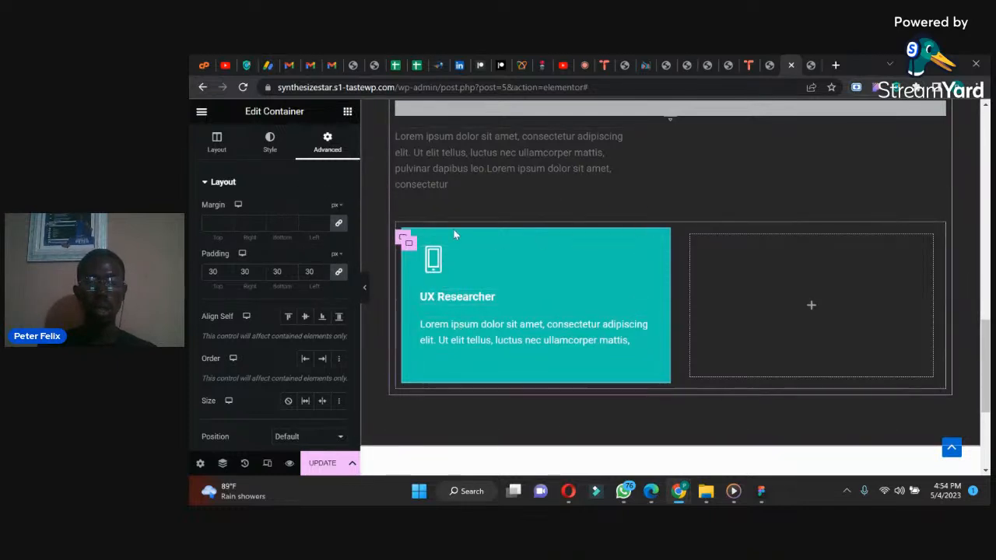
# Step: Set the width of the container holding both cards to 692 px and check the Services cards in the WhatsApp reference image
pyautogui.click(401, 238)
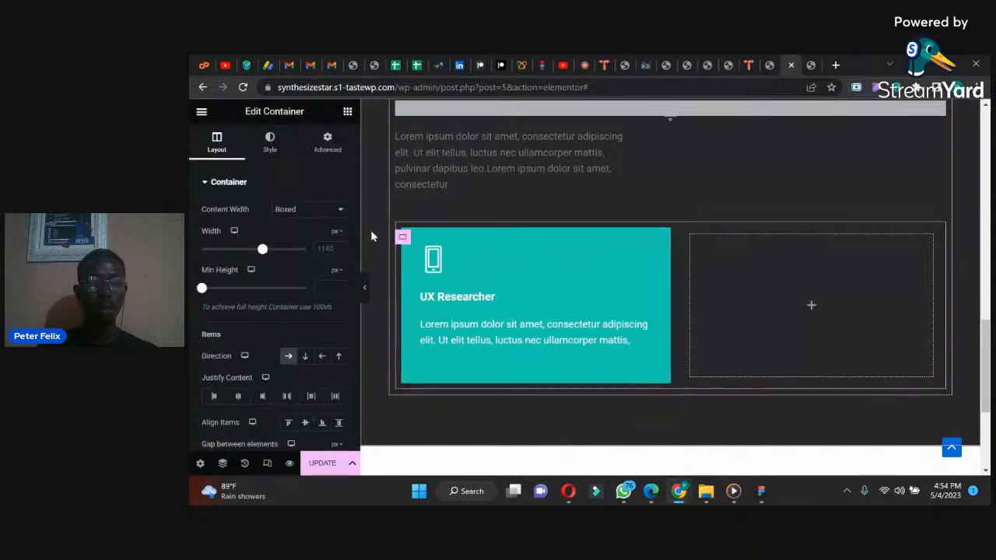
pyautogui.moveTo(263, 252); pyautogui.dragTo(220, 255)
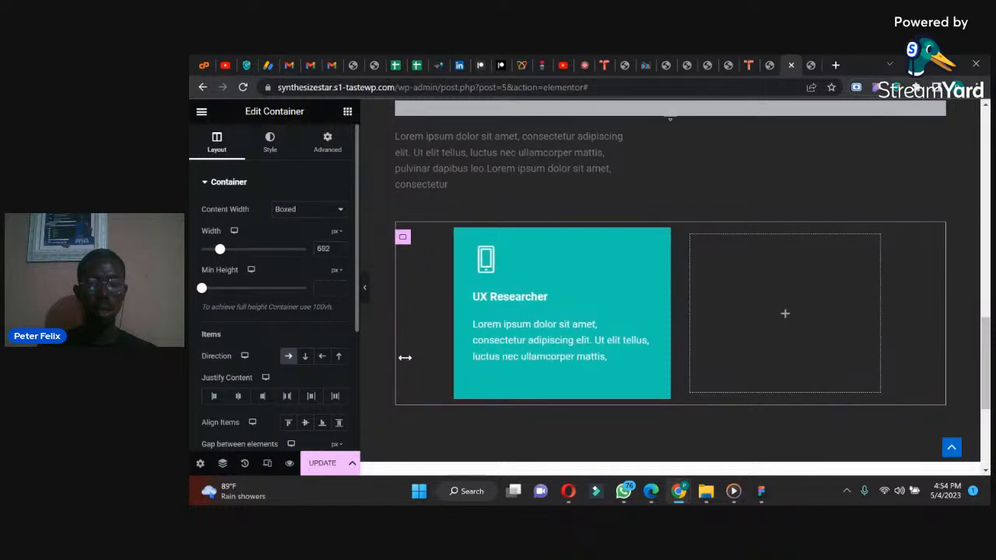
pyautogui.click(623, 490)
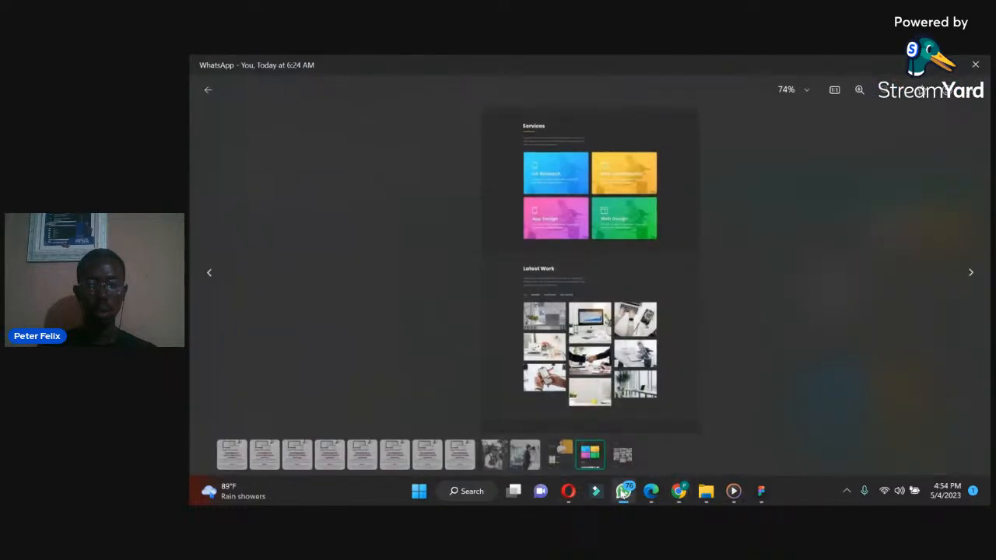
pyautogui.click(623, 491)
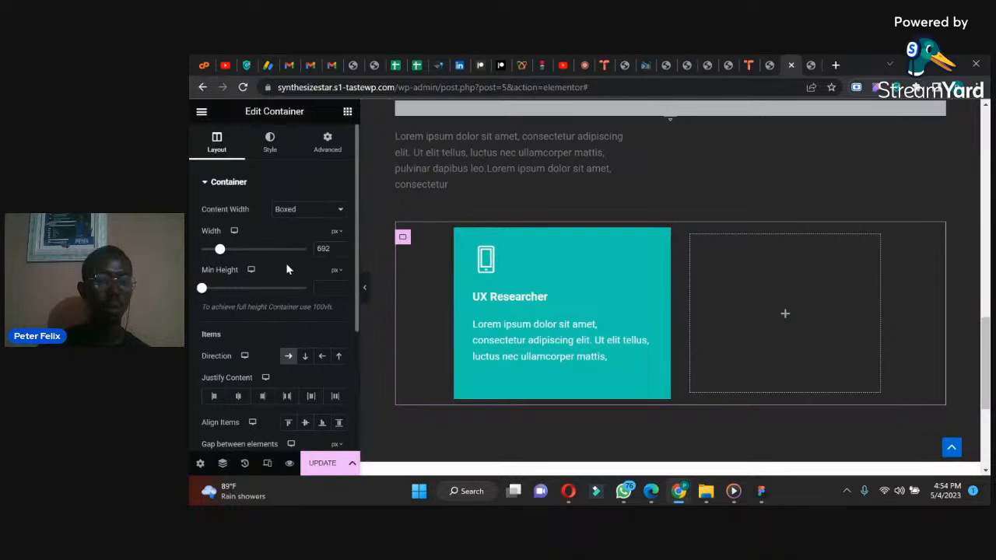
# Step: Justify the content of the container holding both cards to the start and set its width to 890 px
pyautogui.click(214, 396)
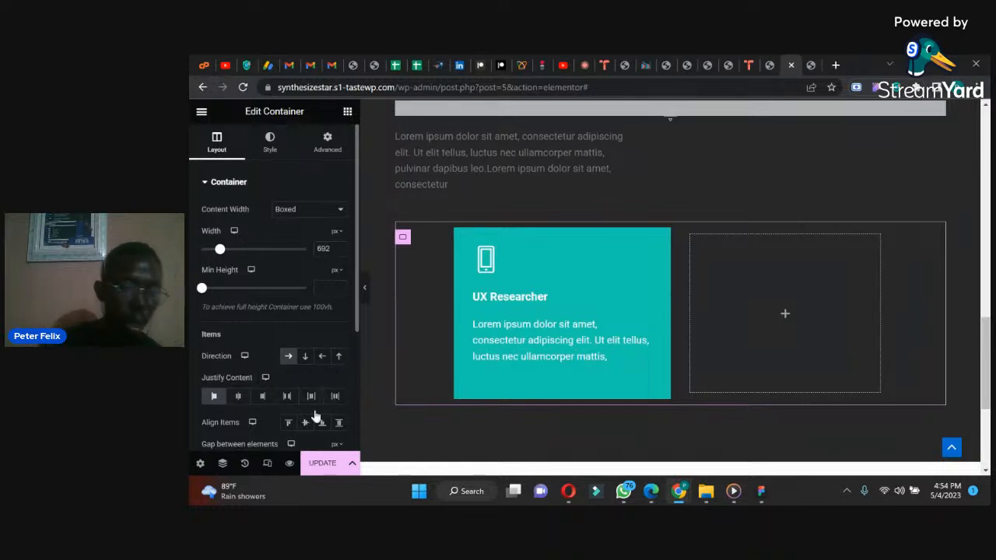
pyautogui.click(287, 422)
pyautogui.click(287, 423)
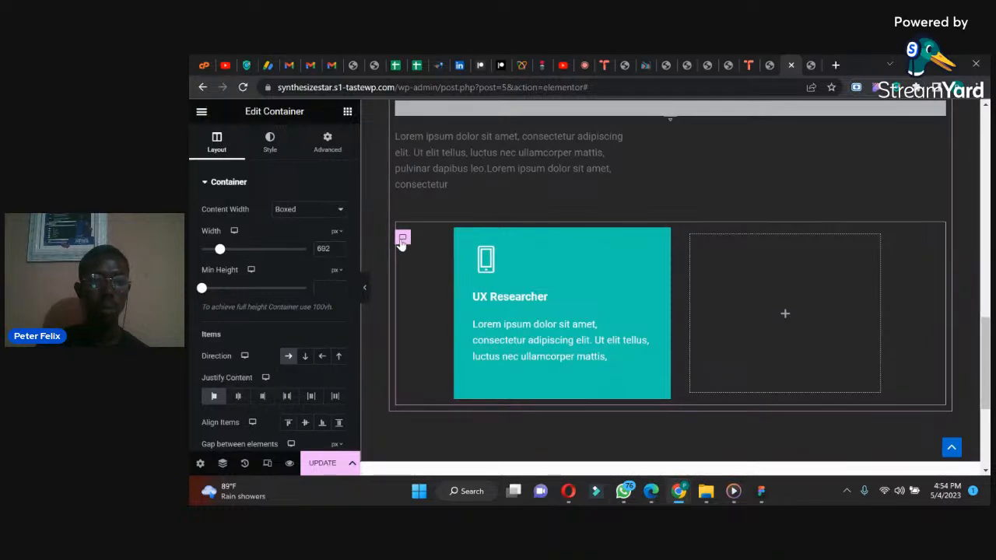
pyautogui.moveTo(220, 249); pyautogui.dragTo(238, 251)
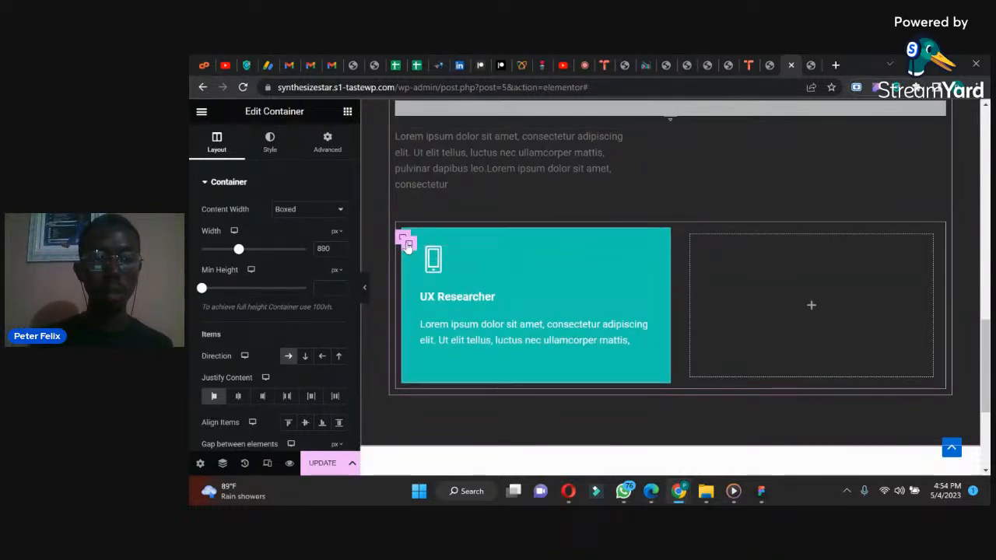
# Step: Set the UX Researcher card container's boxed content width to 500 px
pyautogui.click(326, 143)
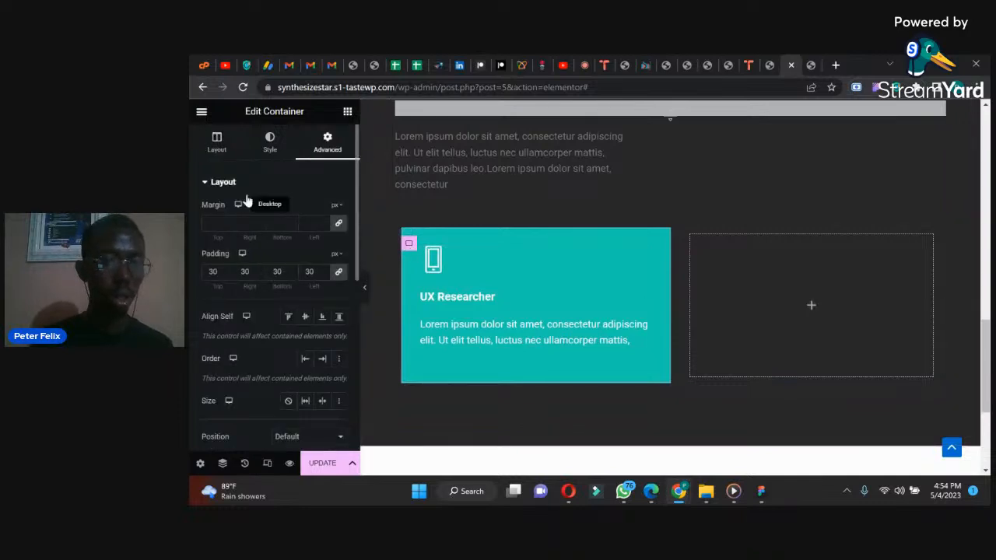
pyautogui.click(219, 144)
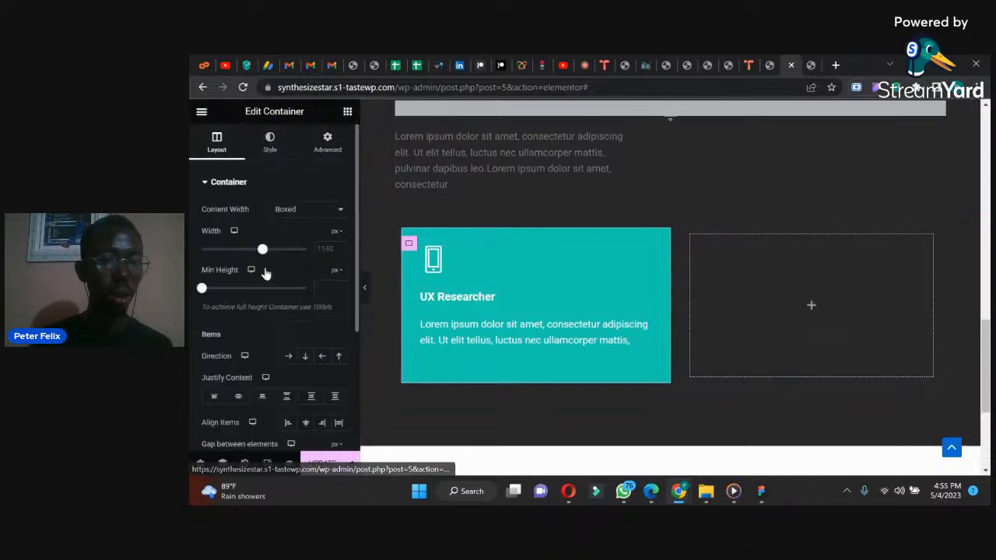
pyautogui.moveTo(260, 252); pyautogui.dragTo(218, 251)
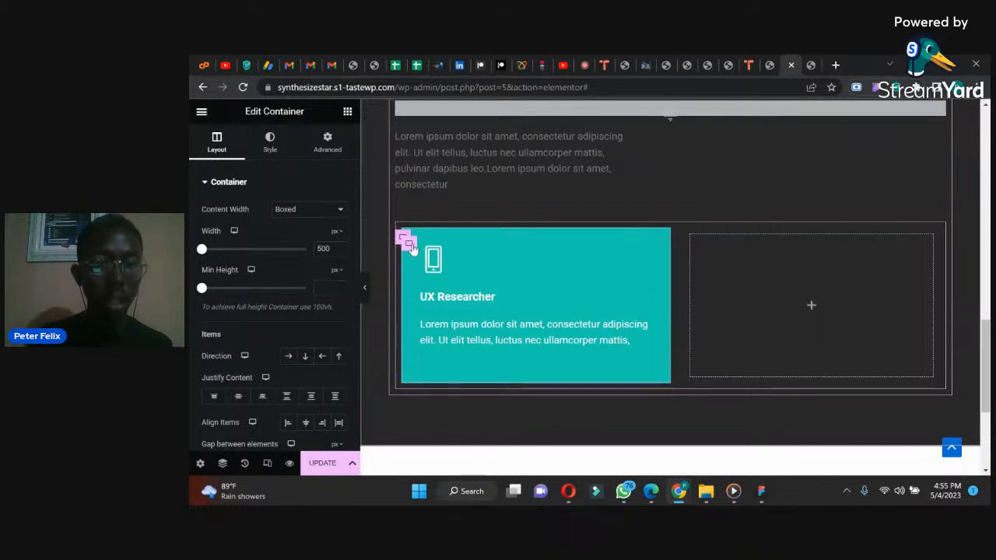
# Step: Set the UX Researcher card's background image to Center Center, No-repeat and Cover, and raise its background overlay opacity to 0.89
pyautogui.click(270, 143)
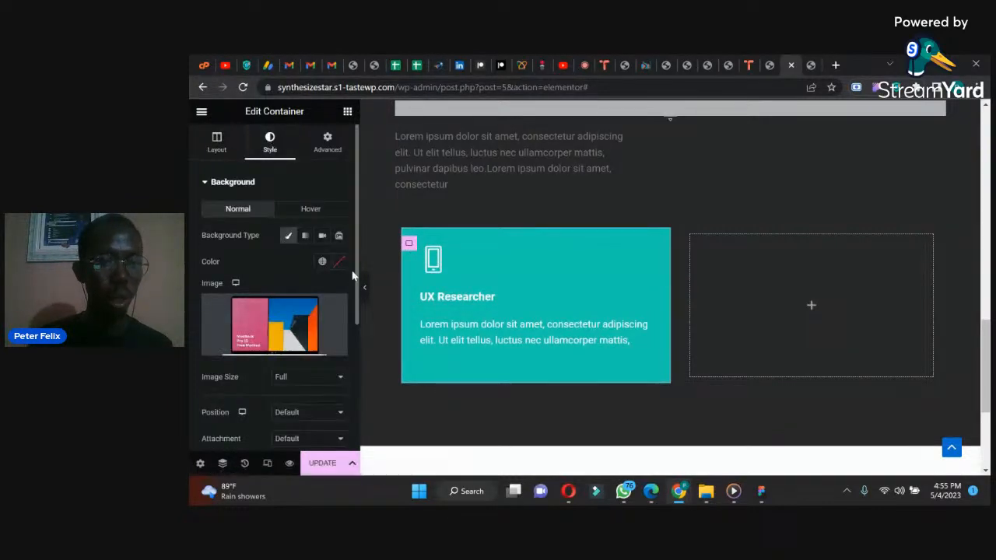
pyautogui.scroll(-2, 354, 280)
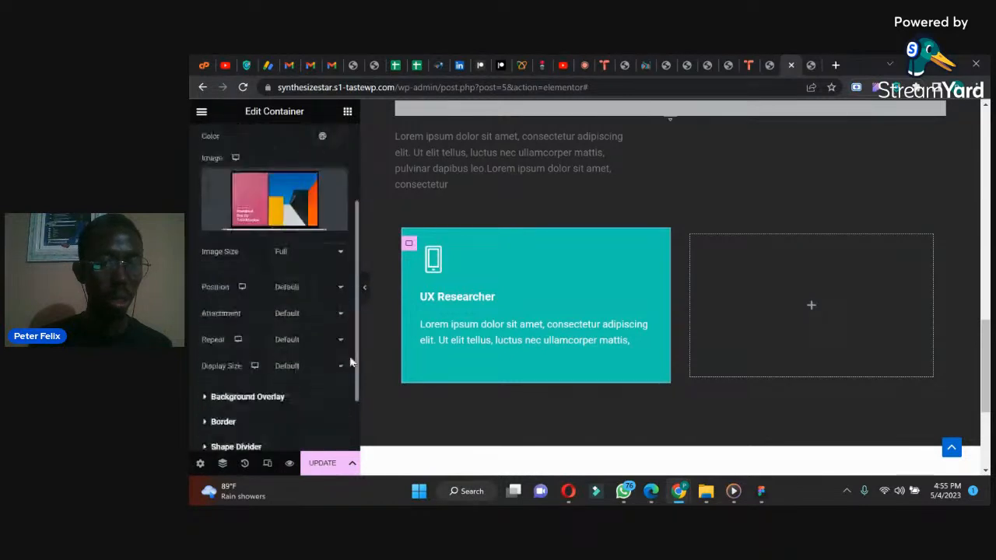
pyautogui.click(286, 277)
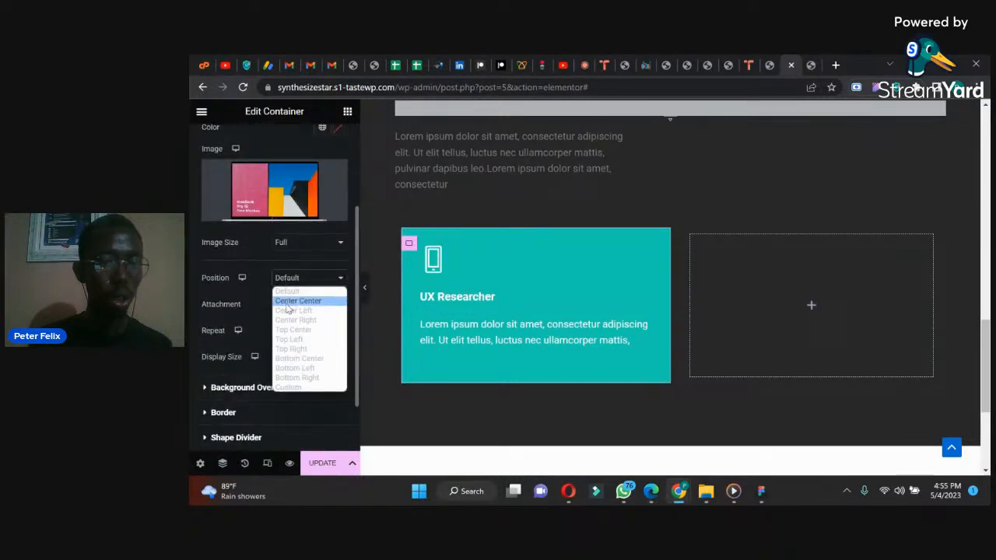
pyautogui.click(288, 309)
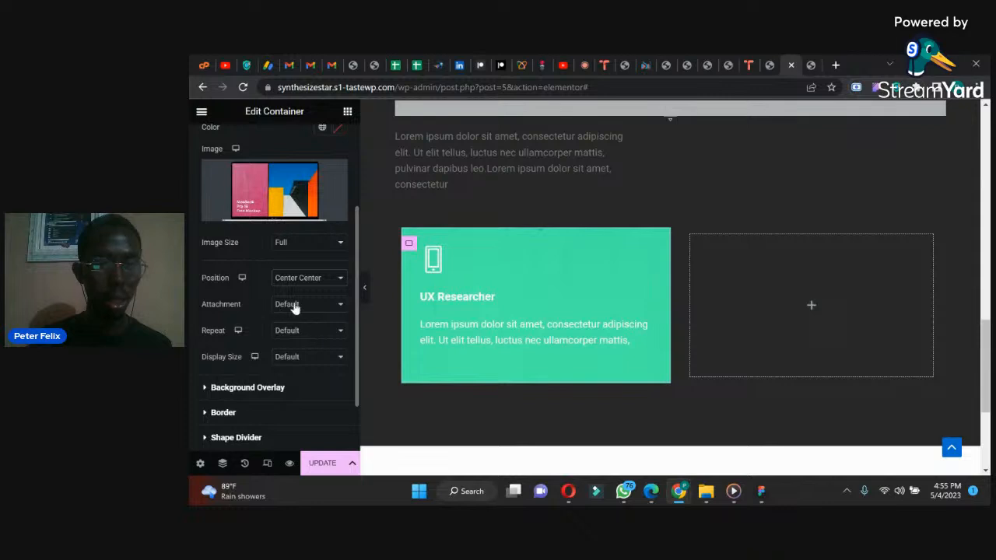
pyautogui.click(294, 358)
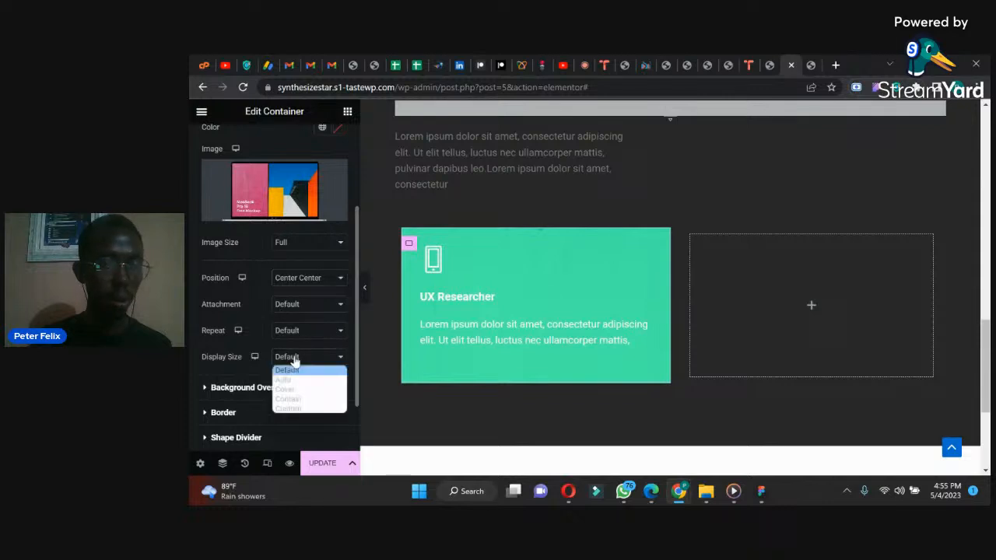
pyautogui.click(290, 395)
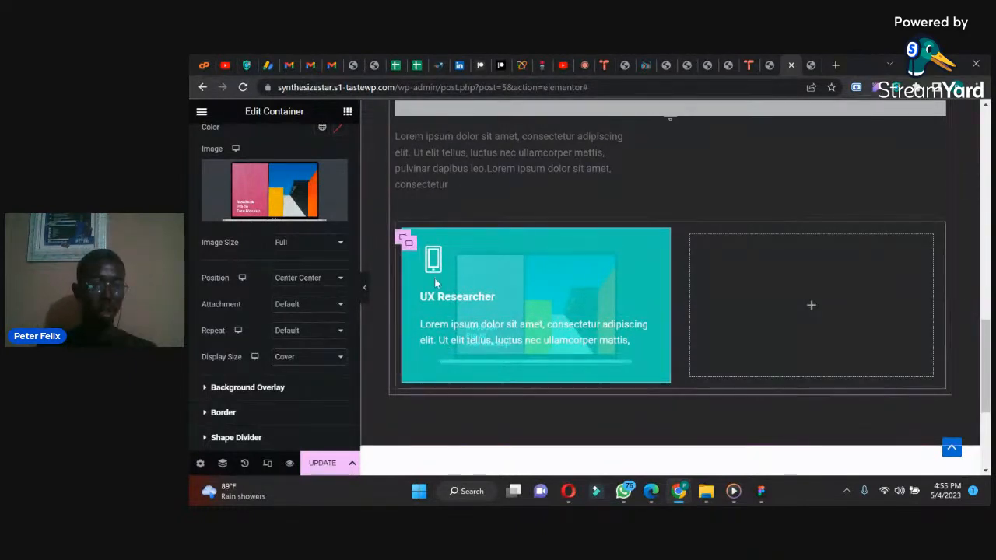
pyautogui.click(319, 334)
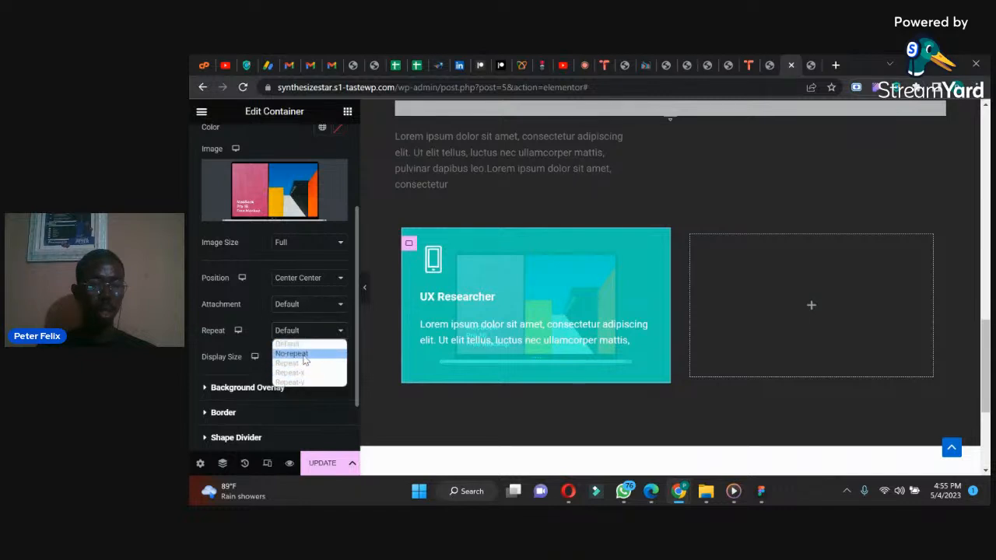
pyautogui.click(292, 354)
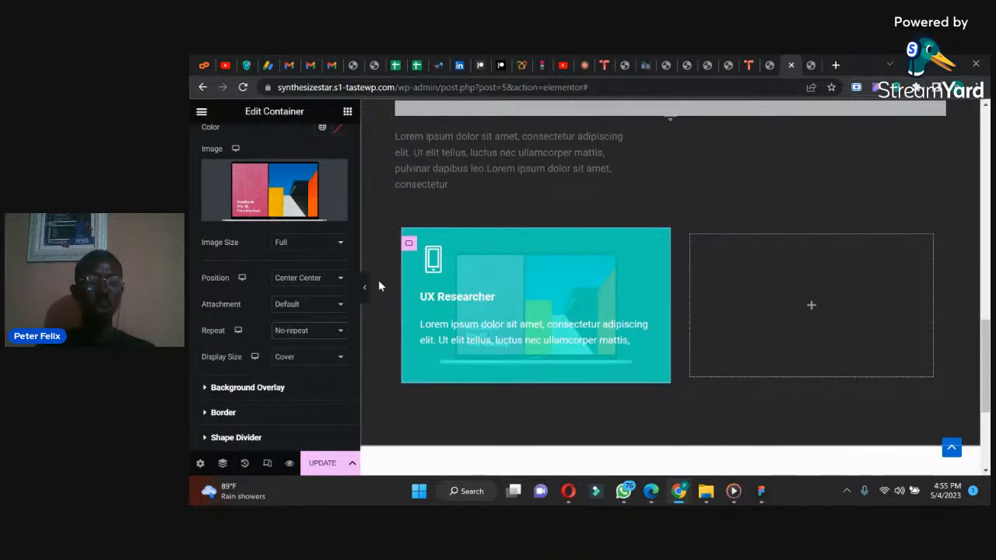
pyautogui.click(287, 384)
pyautogui.moveTo(281, 414); pyautogui.dragTo(292, 414)
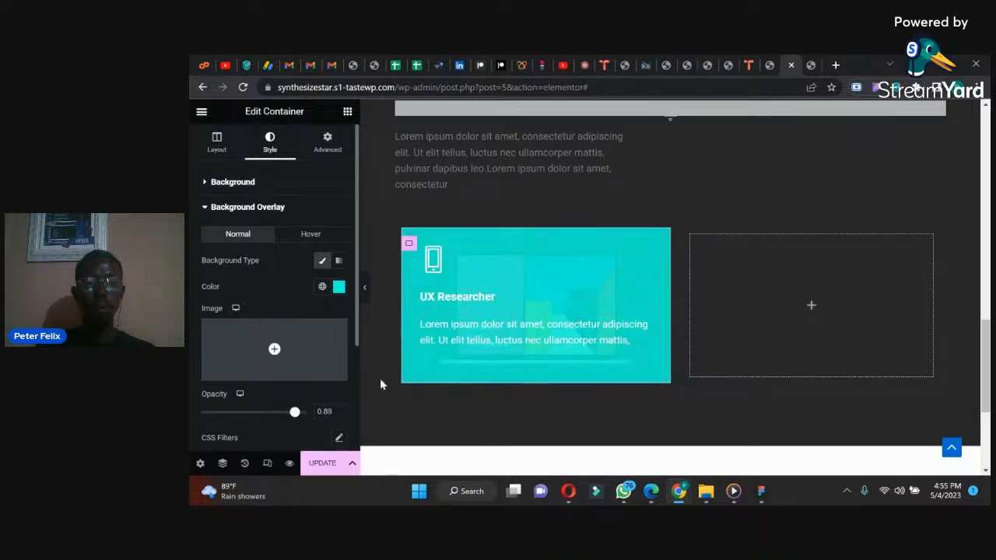
# Step: Adjust the boxed width of the container holding both cards, trying 679 px and settling on 1022 px
pyautogui.click(403, 238)
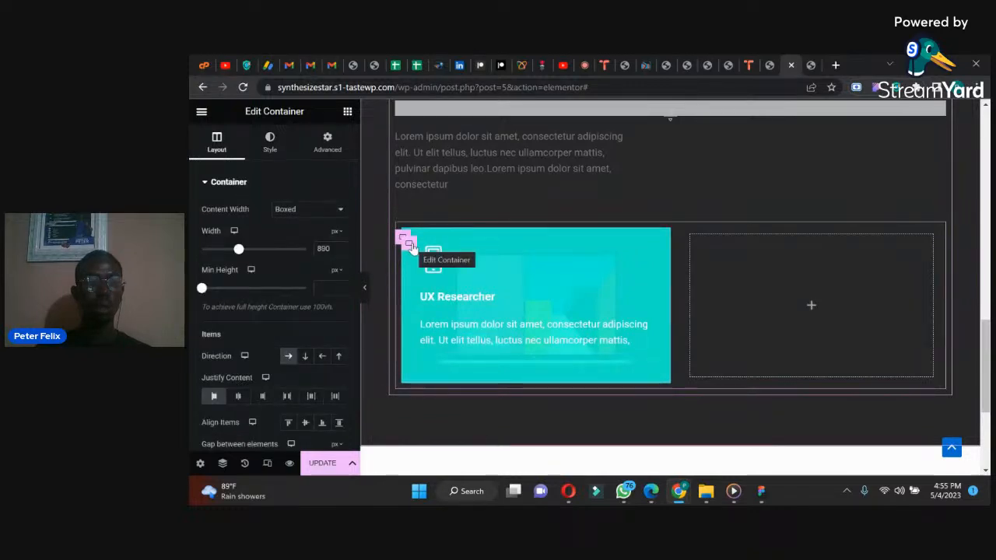
pyautogui.moveTo(239, 257); pyautogui.dragTo(219, 259)
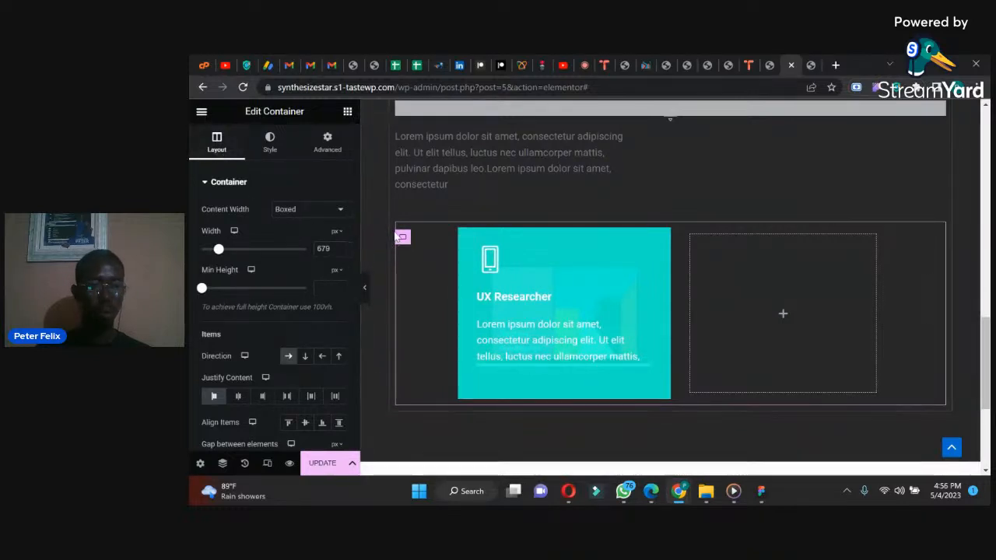
pyautogui.click(465, 243)
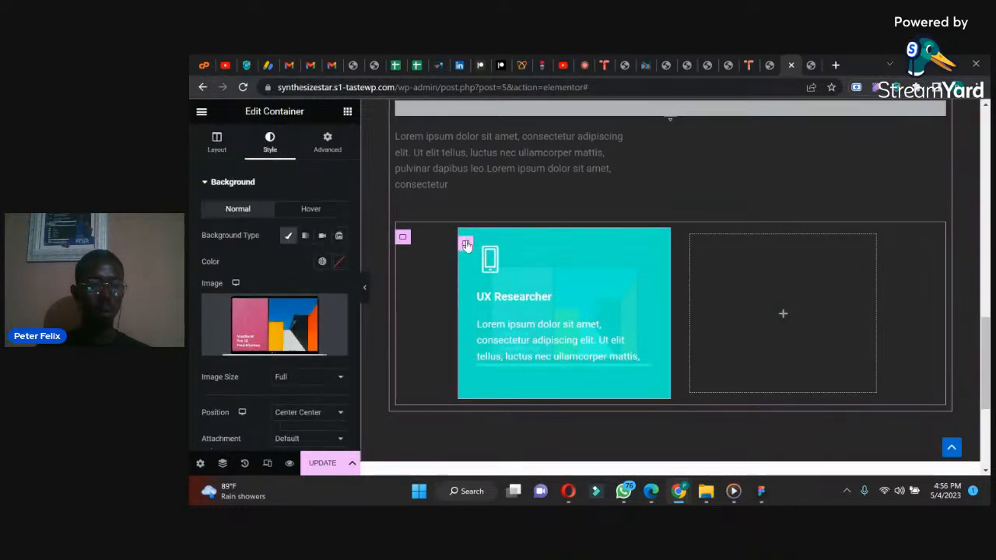
pyautogui.click(221, 139)
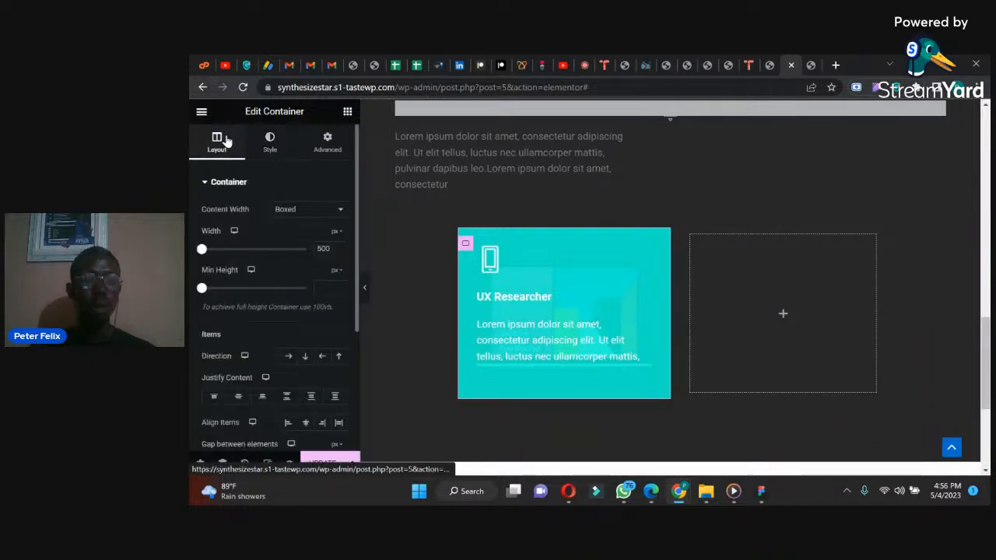
pyautogui.click(402, 238)
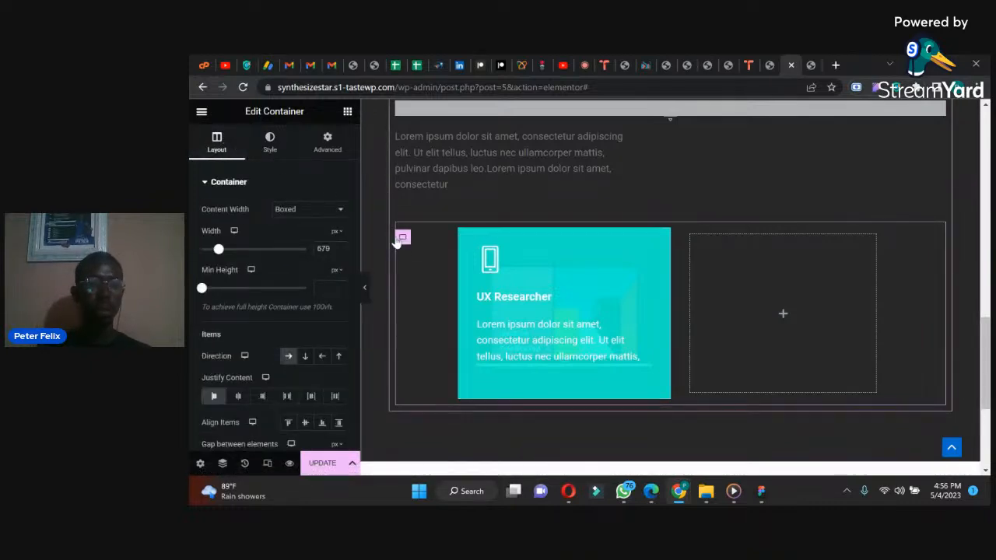
pyautogui.moveTo(221, 250); pyautogui.dragTo(252, 249)
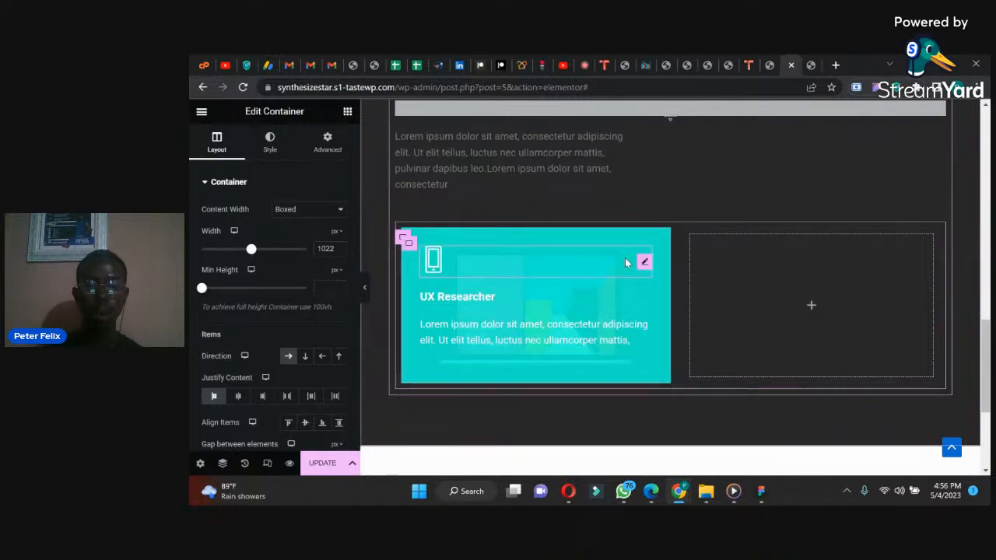
# Step: Set the UX Researcher card container's boxed width to 400 px, trying 300 px and undoing that change
pyautogui.click(407, 242)
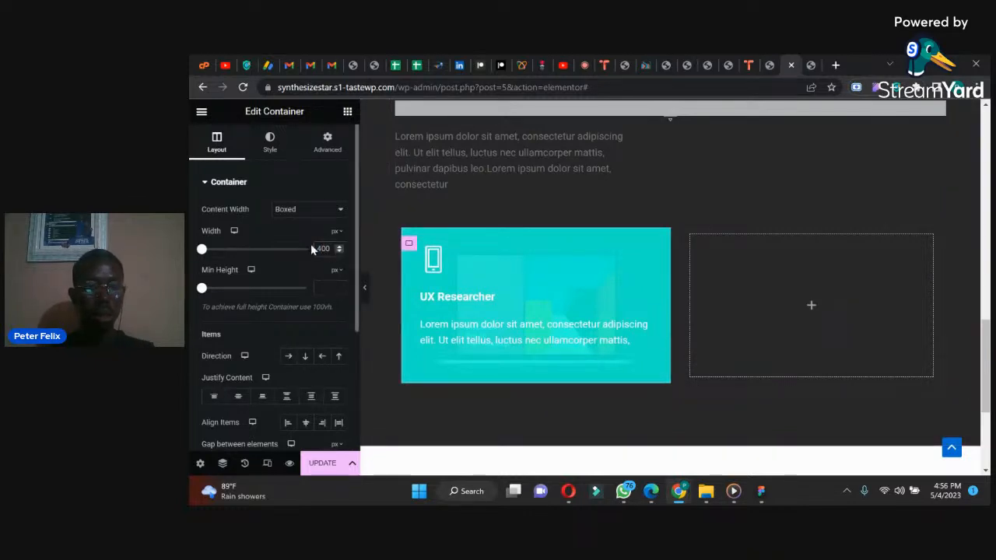
pyautogui.write('3')
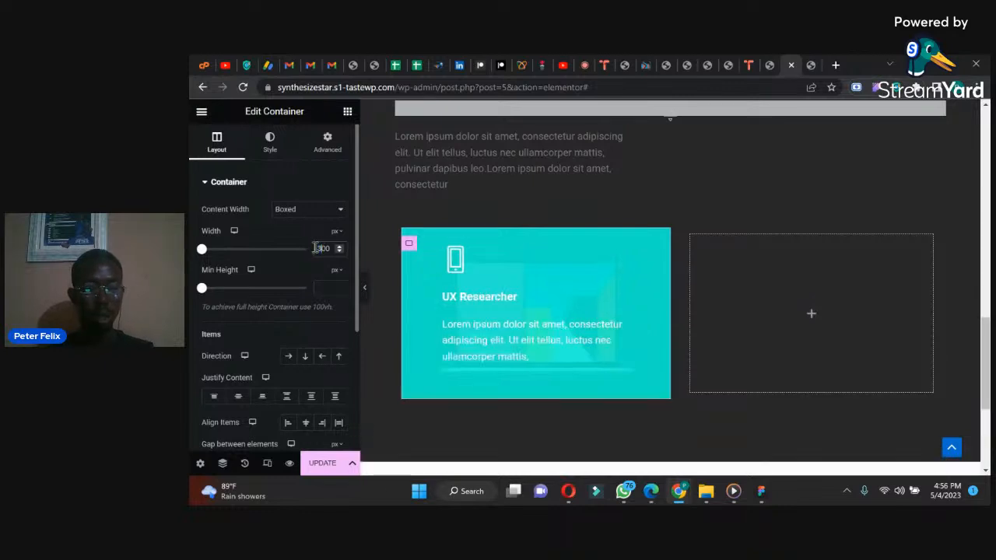
pyautogui.hotkey('ctrl', 'z')
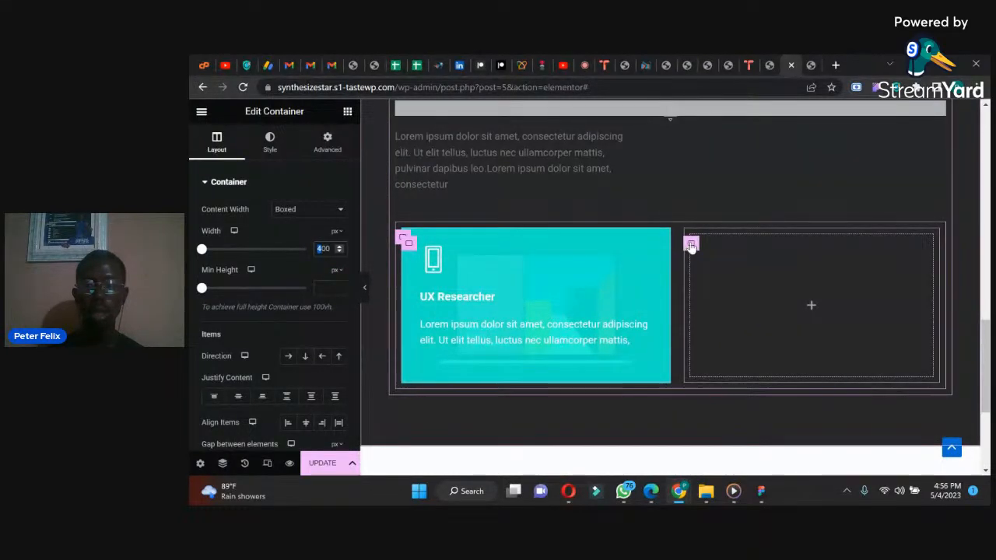
# Step: Delete the empty container beside the UX Researcher card and duplicate the card in its place
pyautogui.rightClick(691, 247)
pyautogui.click(712, 382)
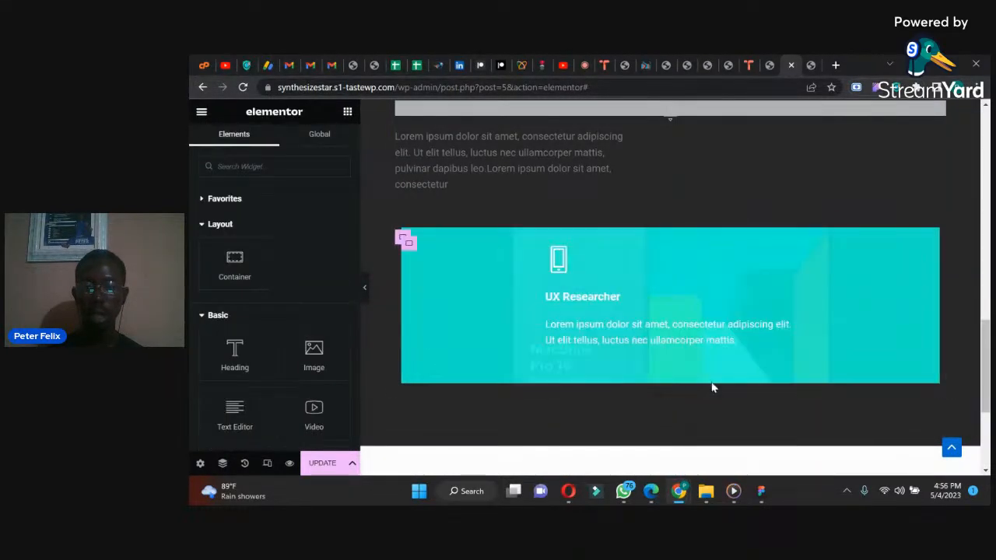
pyautogui.rightClick(408, 246)
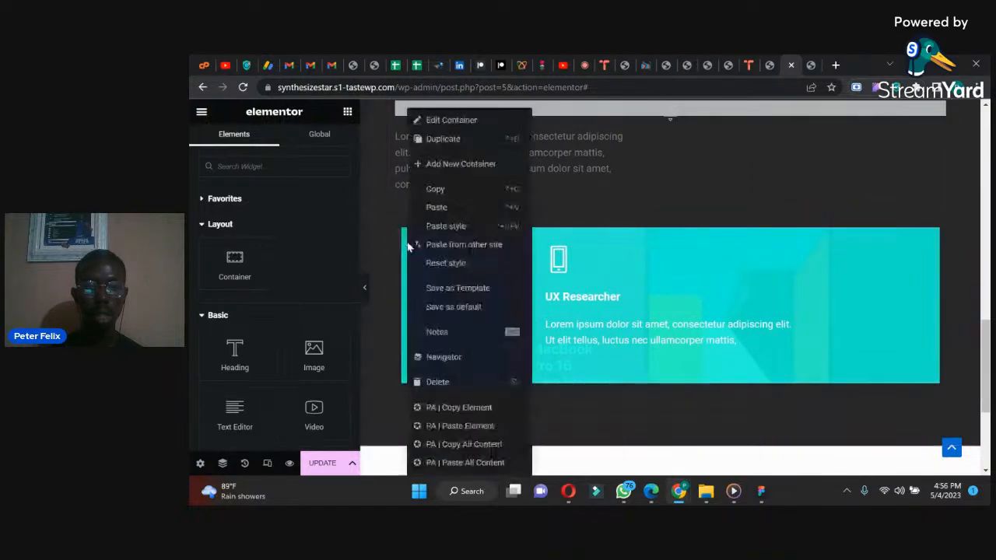
pyautogui.click(442, 140)
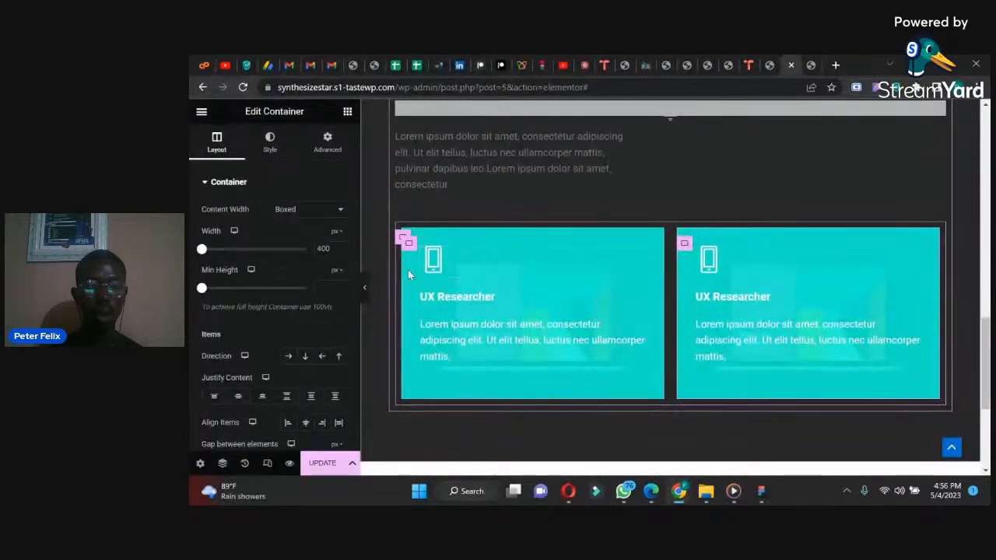
# Step: Change the duplicated UX Researcher card's background overlay color from turquoise to purple
pyautogui.click(267, 147)
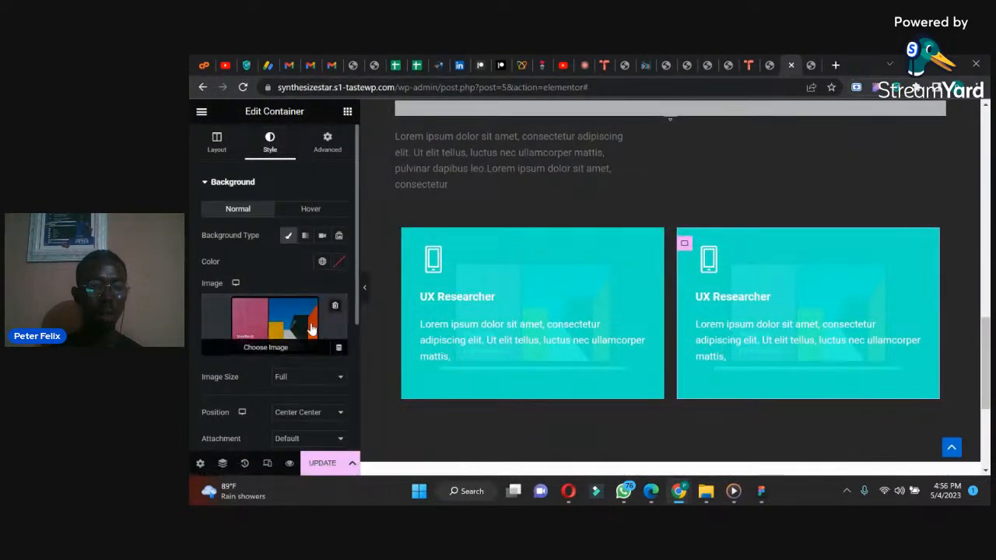
pyautogui.click(207, 186)
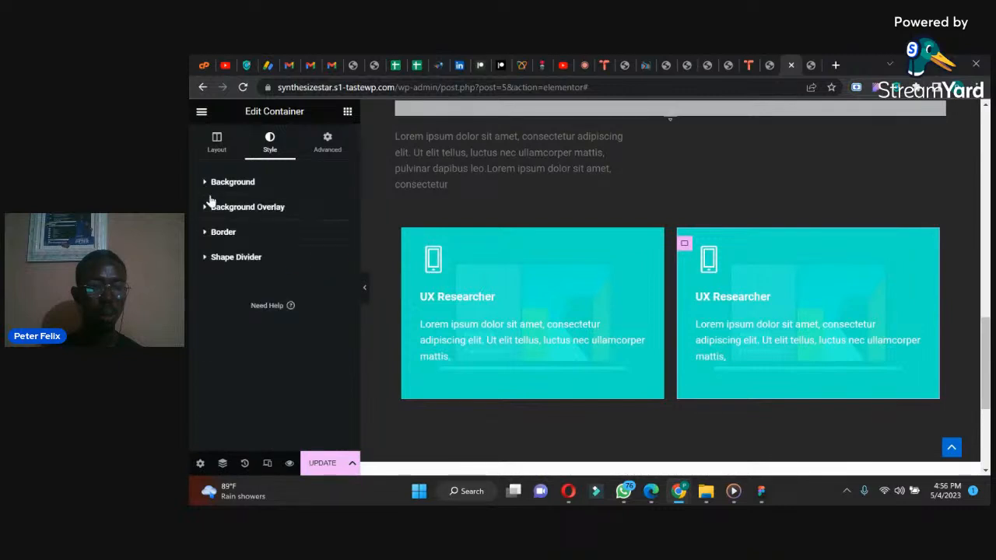
pyautogui.click(214, 208)
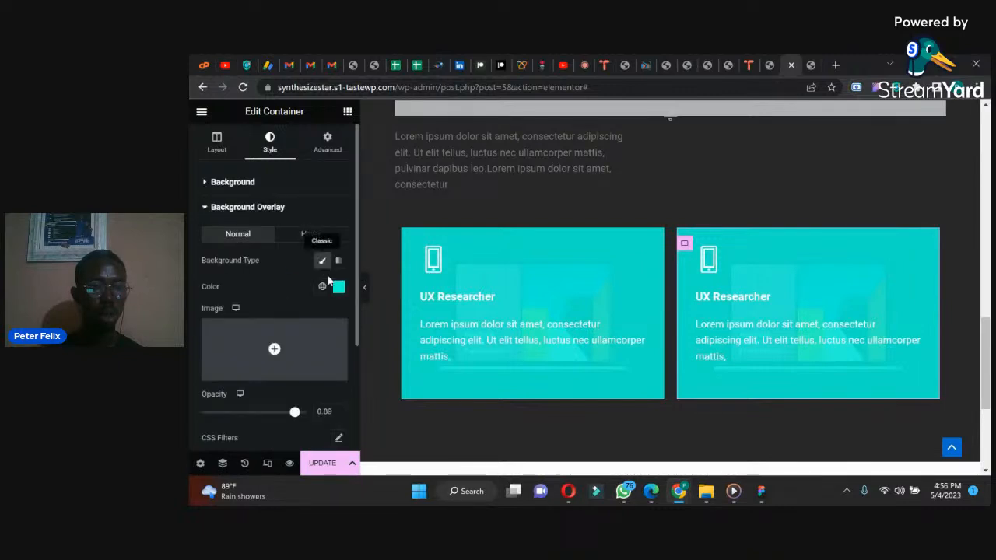
pyautogui.click(339, 286)
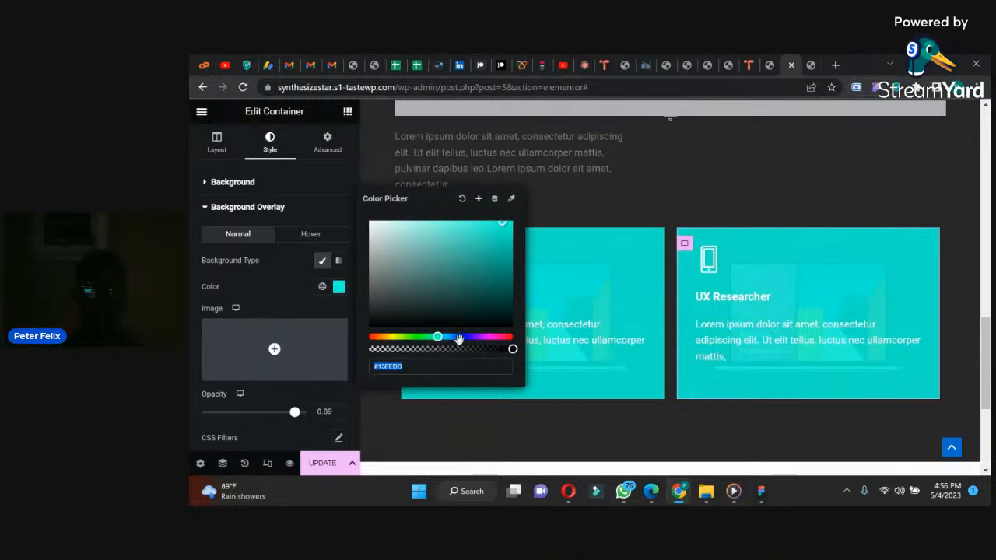
pyautogui.moveTo(438, 338); pyautogui.dragTo(435, 337)
pyautogui.moveTo(435, 336); pyautogui.dragTo(461, 336)
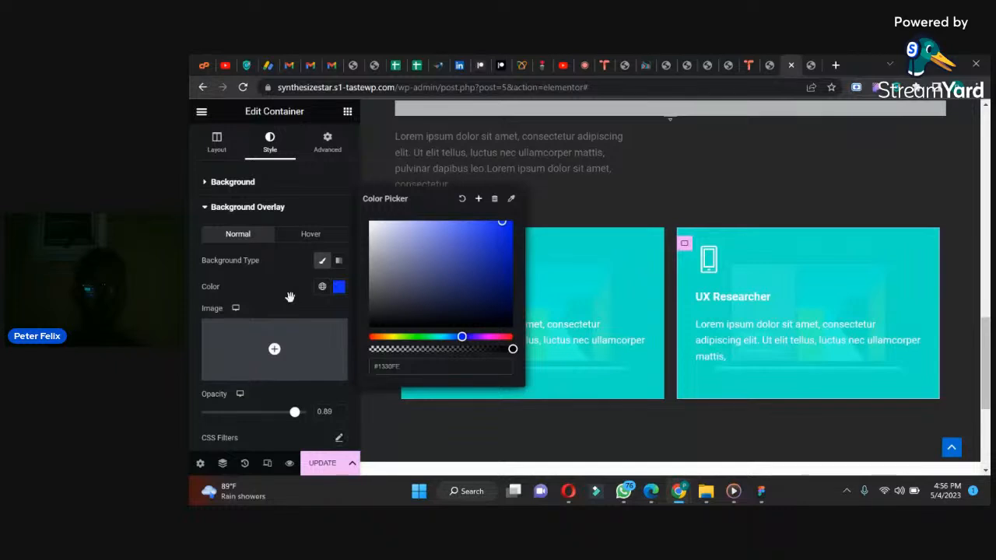
pyautogui.click(290, 298)
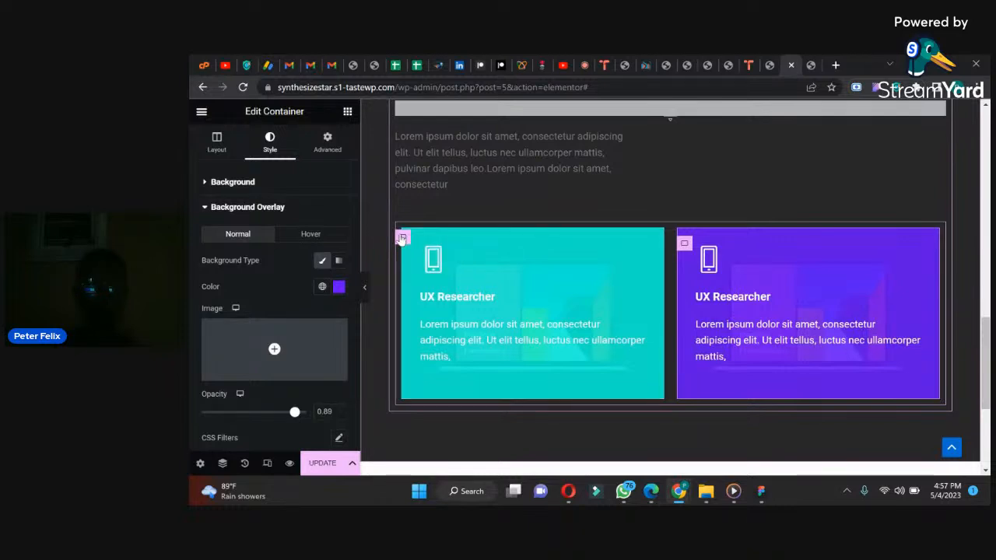
# Step: Check the four-card Services layout in the WhatsApp reference image and duplicate the container holding both cards
pyautogui.rightClick(402, 237)
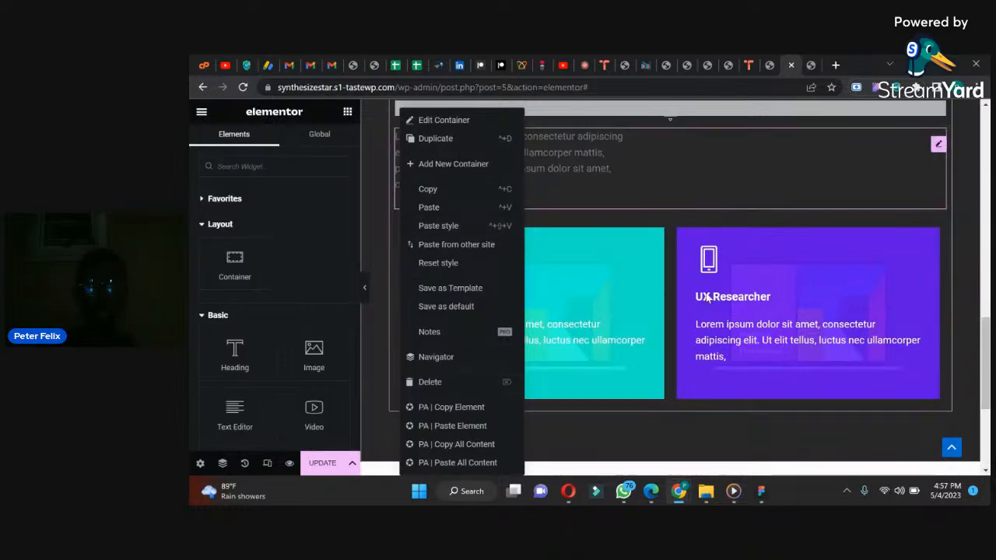
pyautogui.click(734, 357)
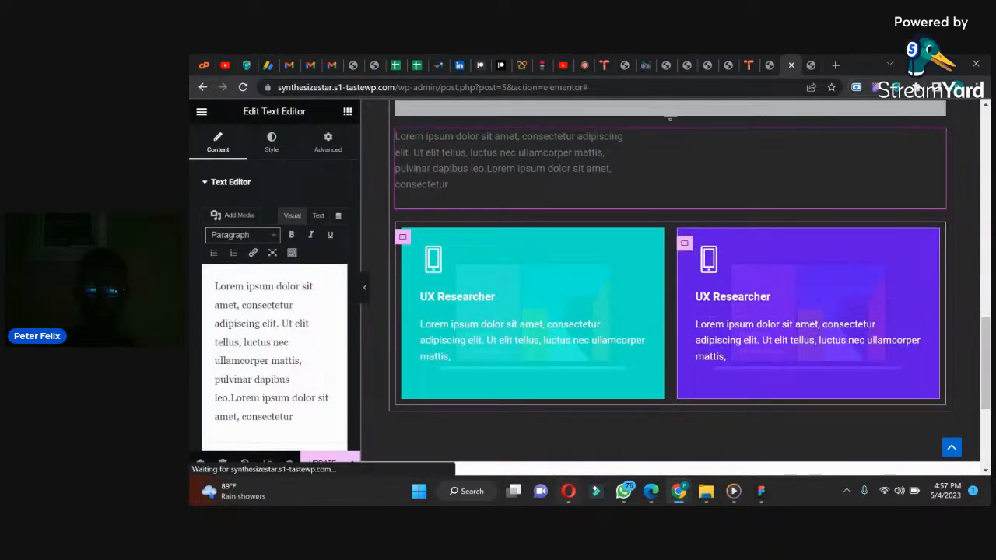
pyautogui.click(625, 494)
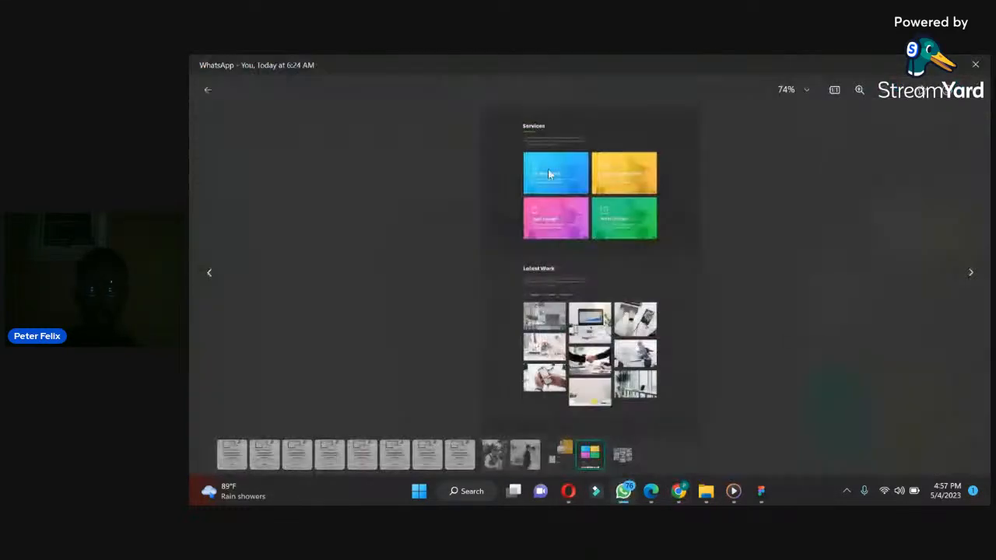
pyautogui.click(625, 498)
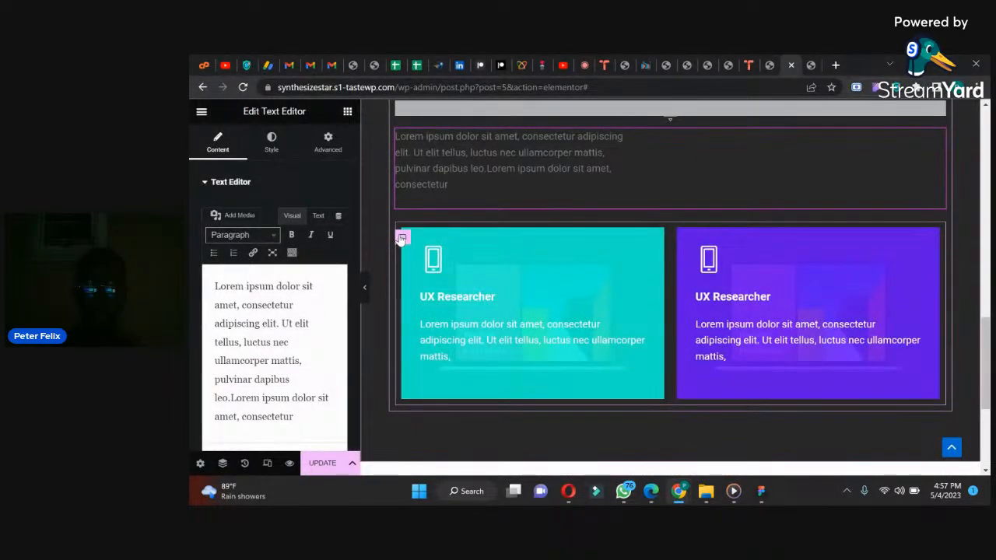
pyautogui.rightClick(401, 238)
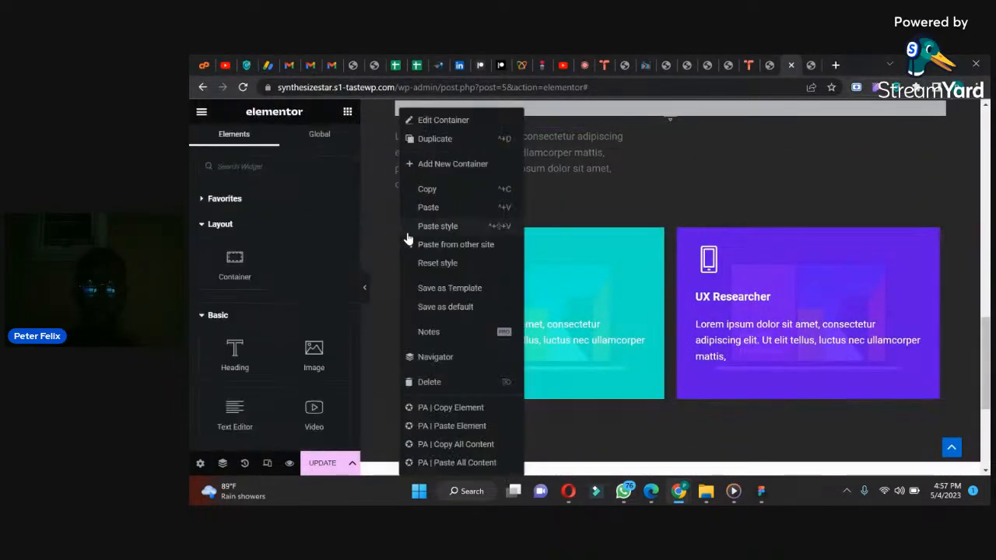
pyautogui.click(434, 141)
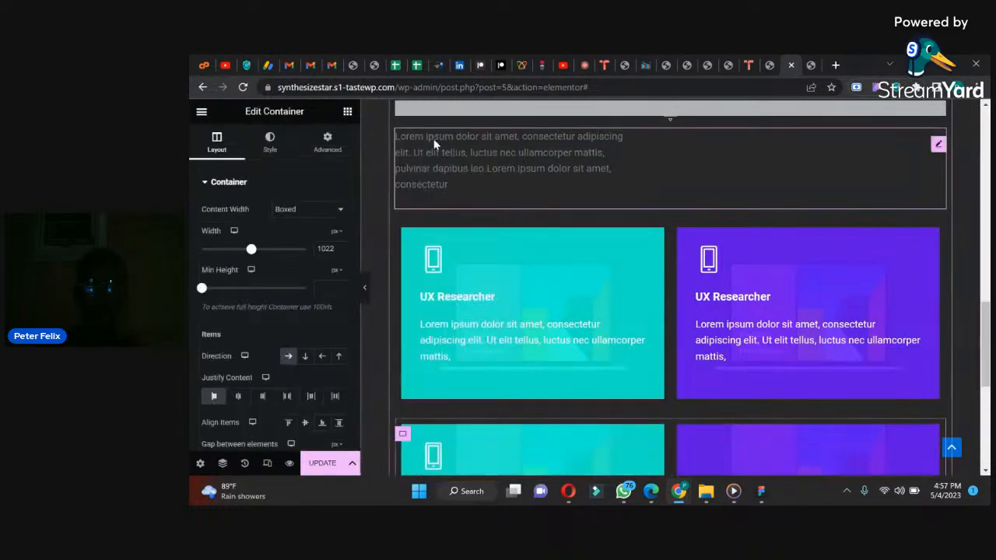
# Step: Set the lower two-card container's top margin to -19 px with the other margins at 0, clearing a trial zero padding
pyautogui.scroll(-3, 987, 319)
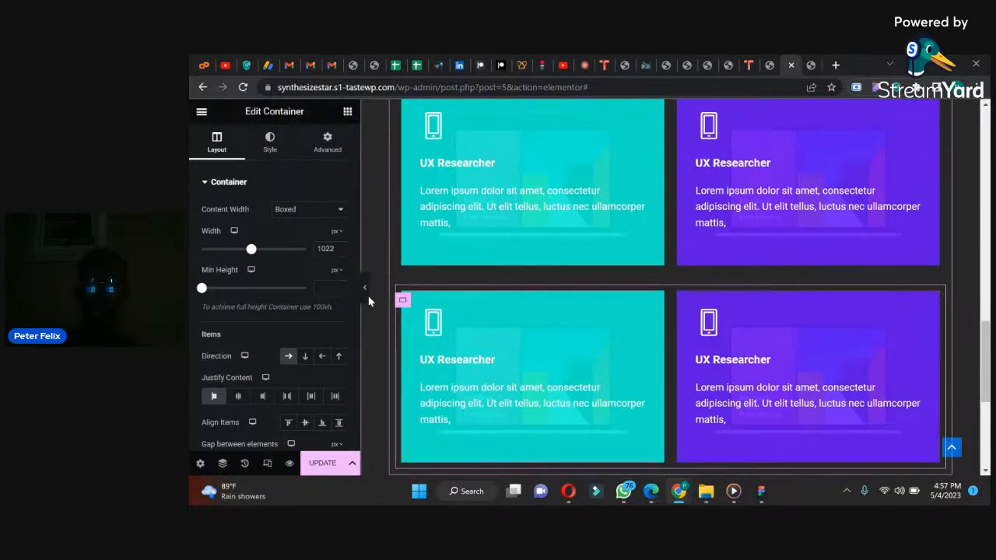
pyautogui.click(327, 140)
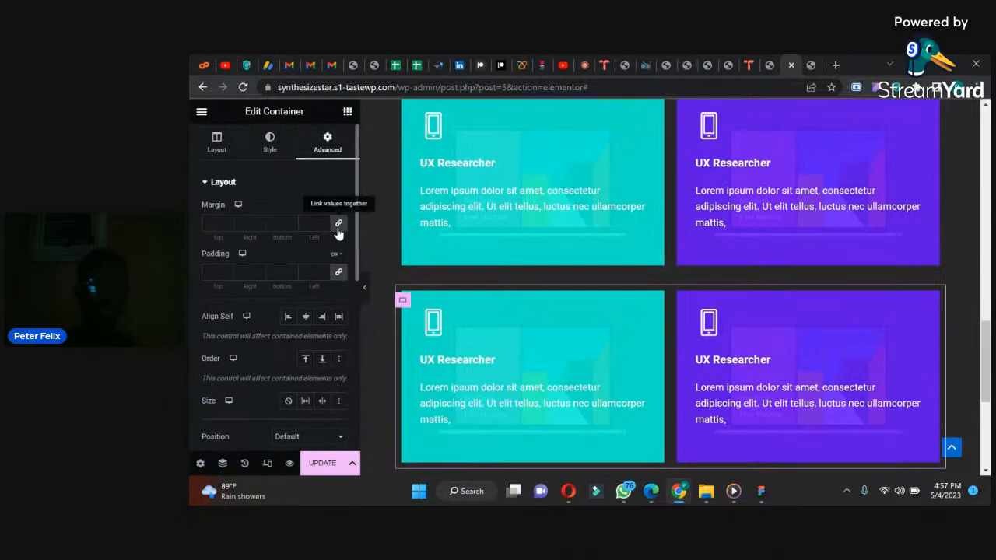
pyautogui.click(339, 272)
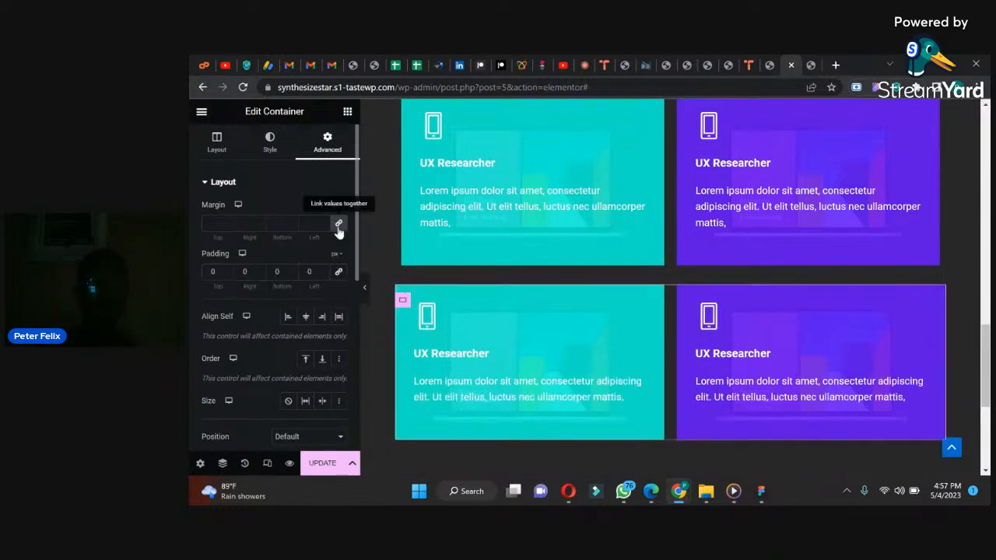
pyautogui.click(338, 274)
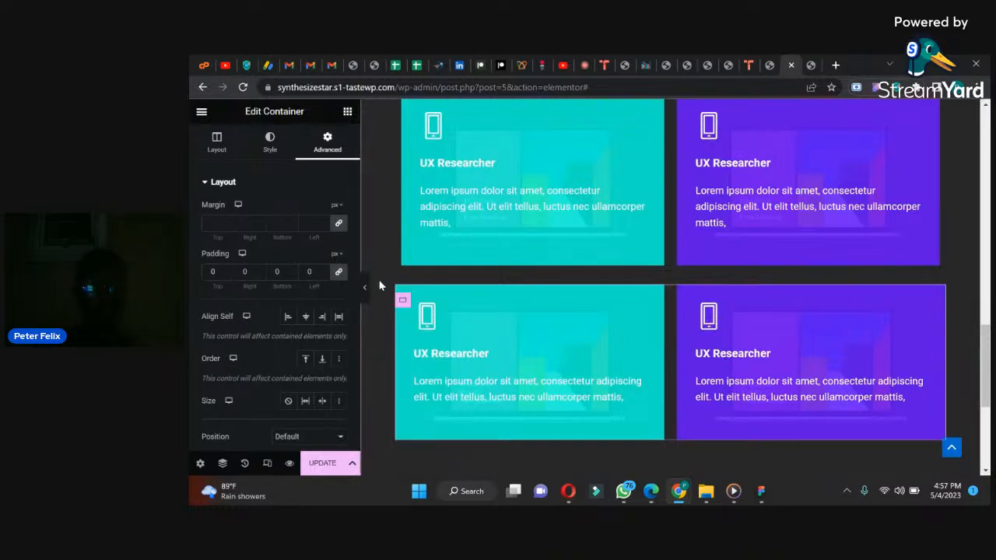
pyautogui.press('BackSpace')
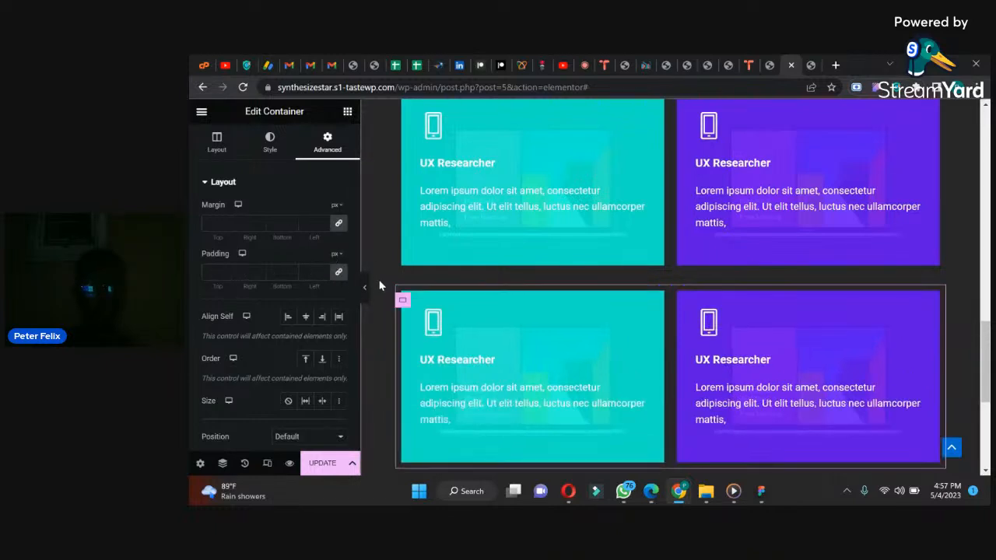
pyautogui.click(339, 224)
pyautogui.moveTo(226, 226); pyautogui.dragTo(227, 225)
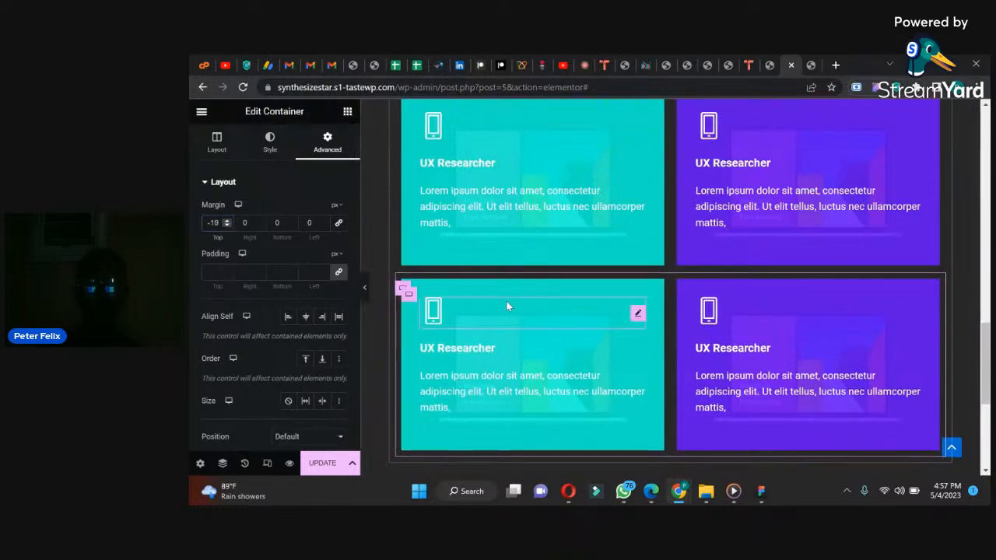
pyautogui.moveTo(982, 339)
pyautogui.mouseDown()
pyautogui.moveTo(983, 368)
pyautogui.moveTo(983, 320)
pyautogui.mouseUp()
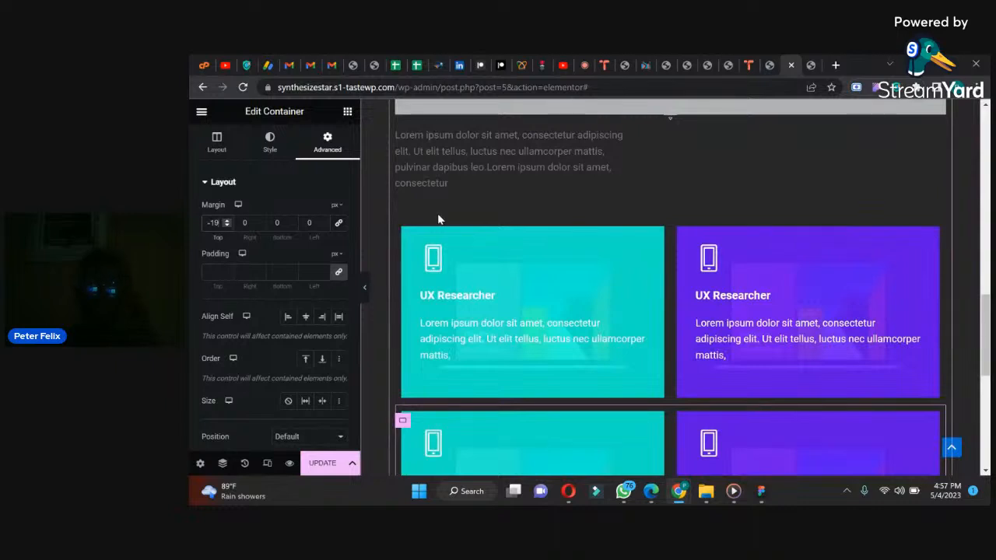
# Step: Review the upper two-card container's layout settings and check the Services and Latest Work sections in the WhatsApp reference image
pyautogui.click(403, 236)
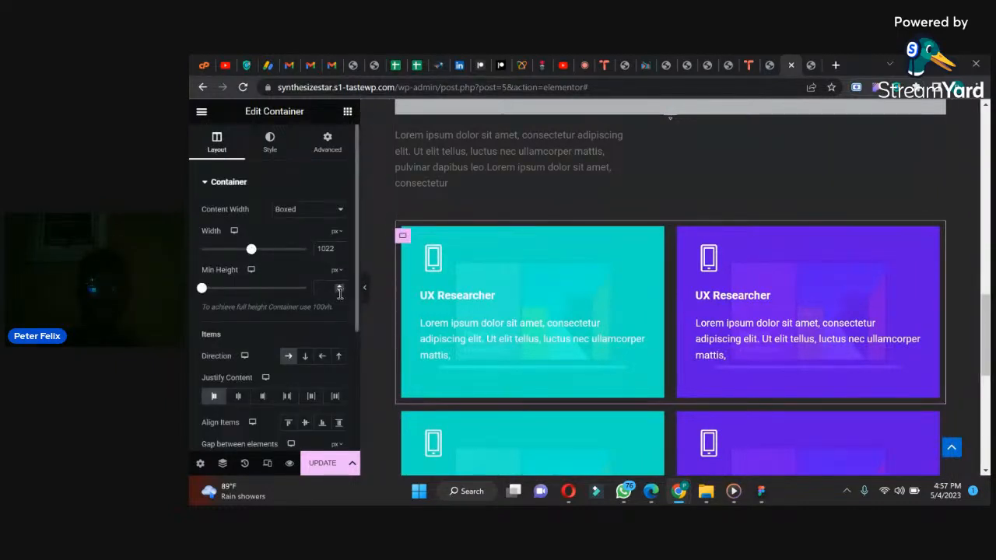
pyautogui.scroll(-2, 354, 331)
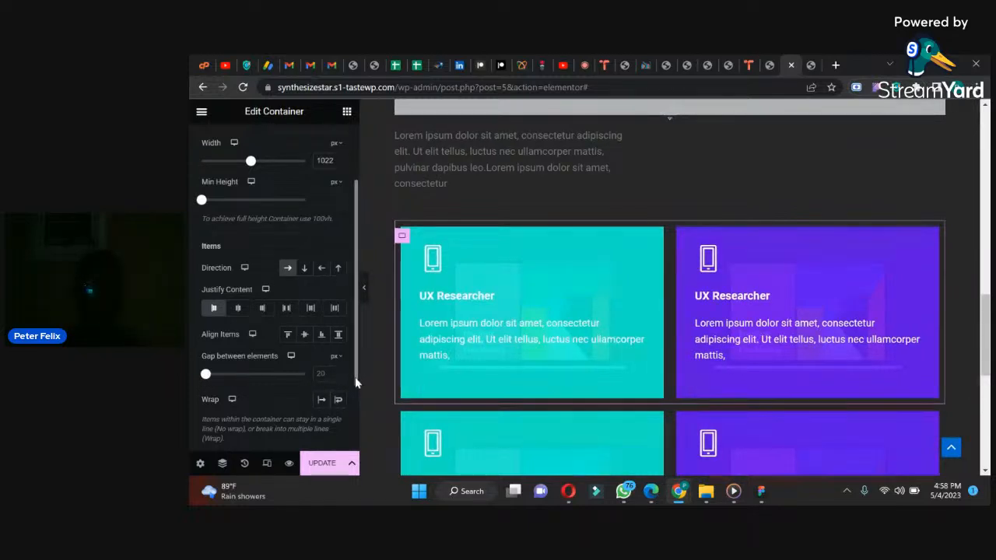
pyautogui.scroll(-2, 354, 405)
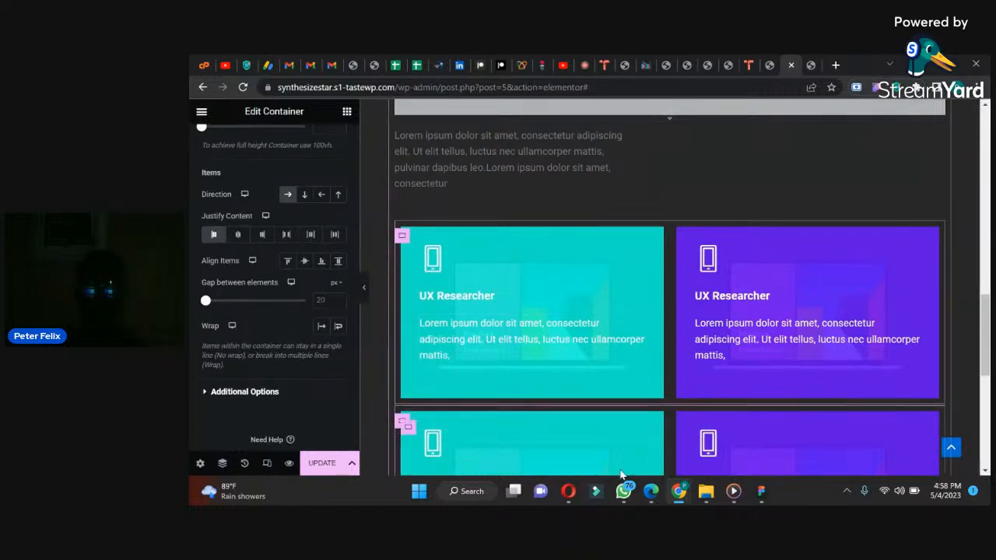
pyautogui.click(623, 498)
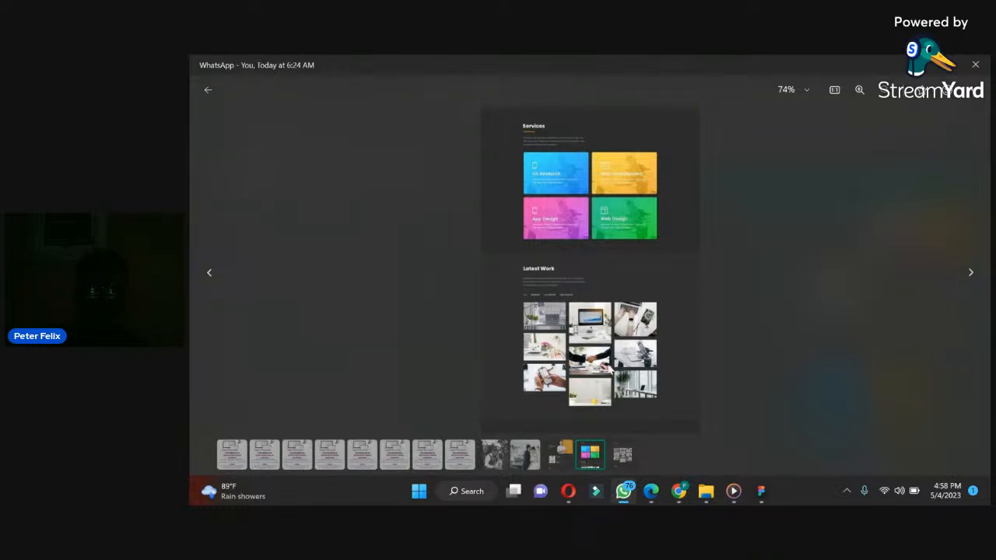
pyautogui.click(624, 491)
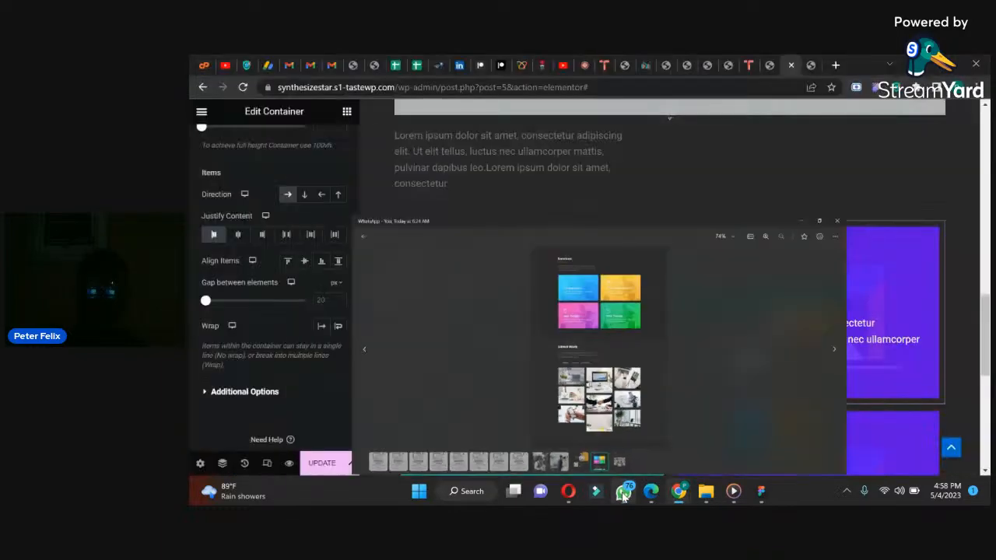
pyautogui.moveTo(982, 310); pyautogui.dragTo(990, 459)
pyautogui.click(626, 491)
pyautogui.click(625, 491)
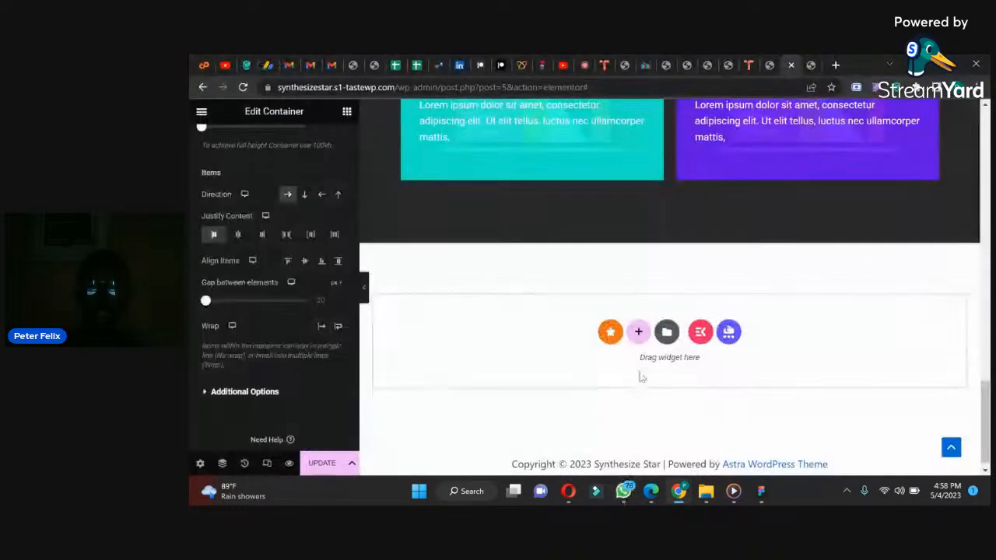
# Step: Add a single-column container below the Services section with 80 px top and bottom padding and 0 px on the sides
pyautogui.click(637, 332)
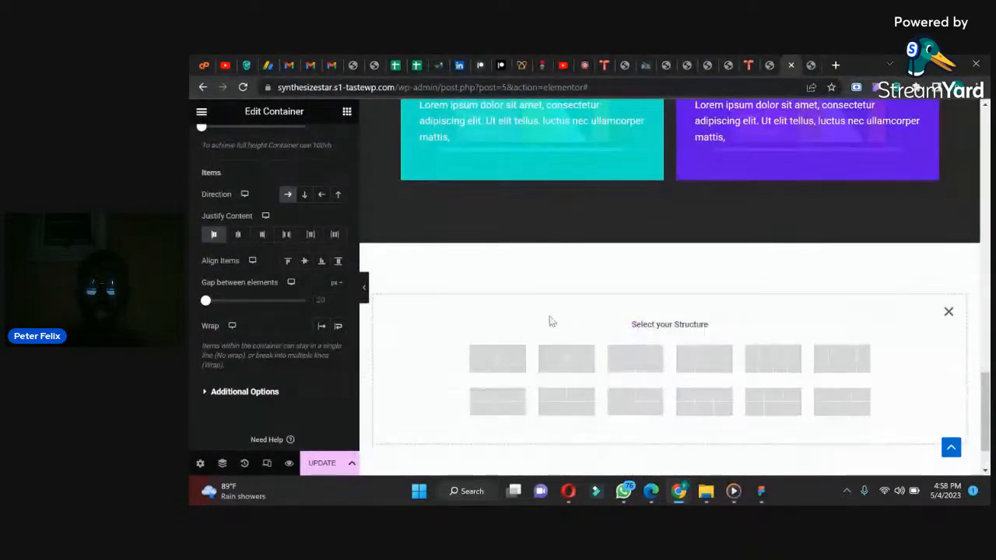
pyautogui.click(495, 354)
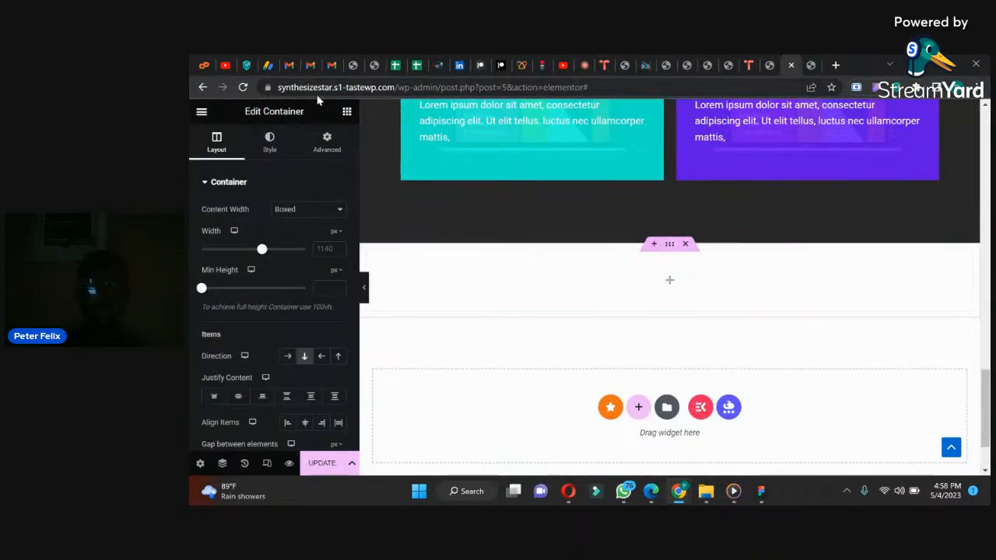
pyautogui.click(330, 145)
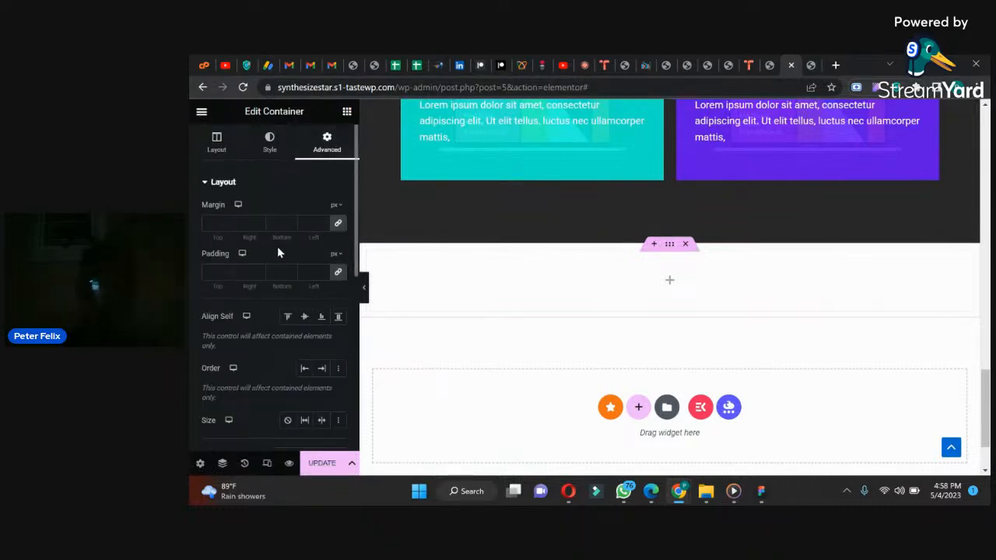
pyautogui.click(338, 271)
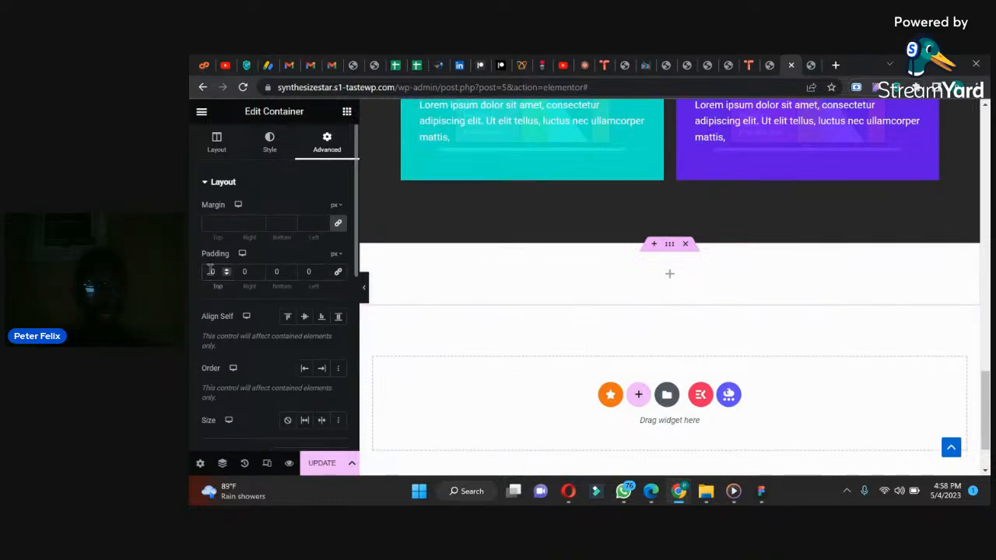
pyautogui.write('8')
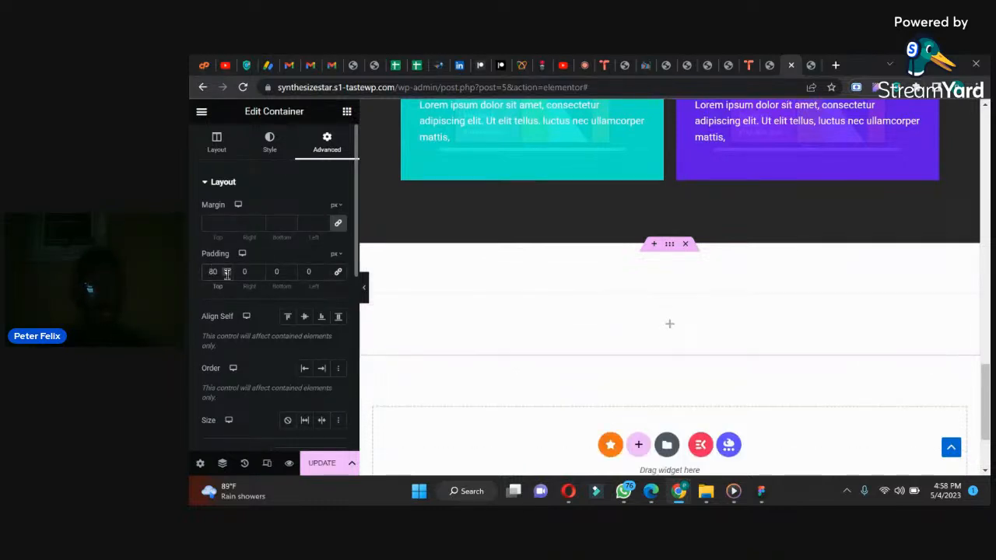
pyautogui.click(275, 271)
pyautogui.write('8')
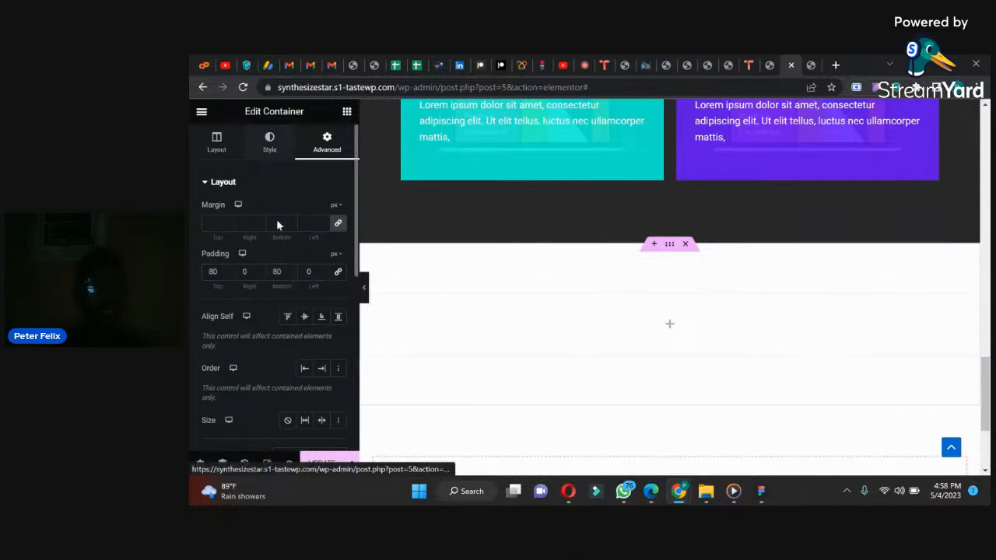
# Step: Set the empty container's background color to the dark shade #1B1B1B and return to the widget list
pyautogui.click(270, 142)
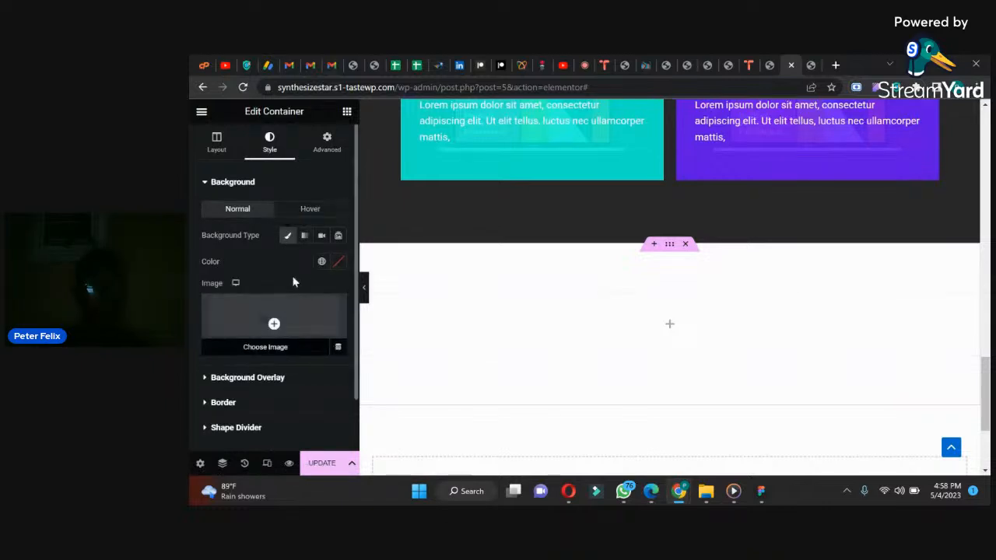
pyautogui.click(338, 262)
pyautogui.click(277, 401)
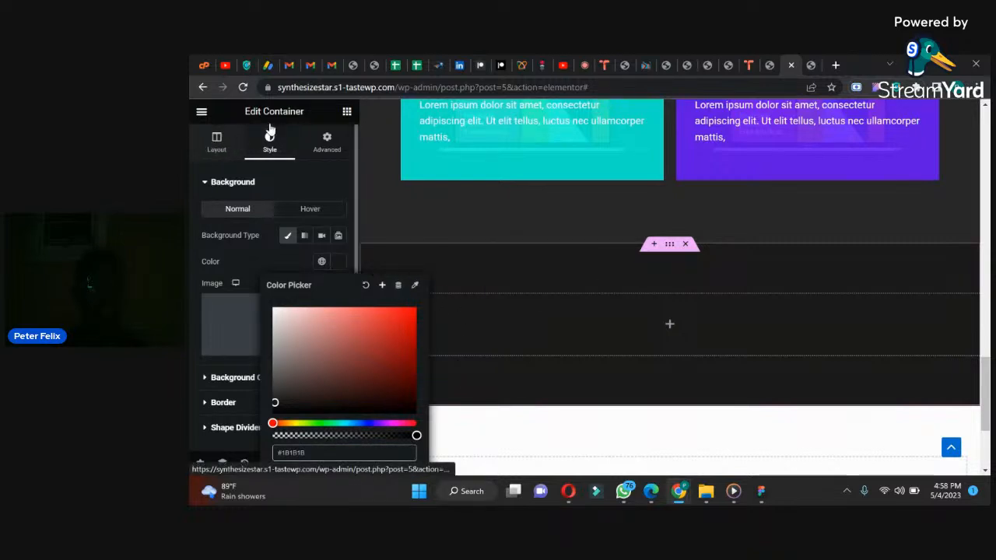
pyautogui.click(345, 112)
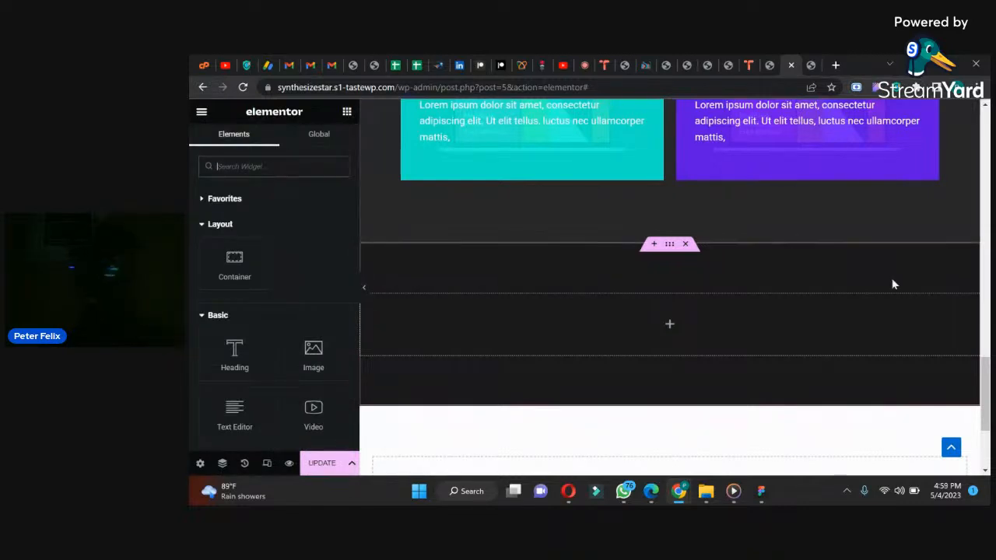
# Step: Duplicate the whole Services section container, including its heading, description and four cards
pyautogui.moveTo(986, 383); pyautogui.dragTo(987, 278)
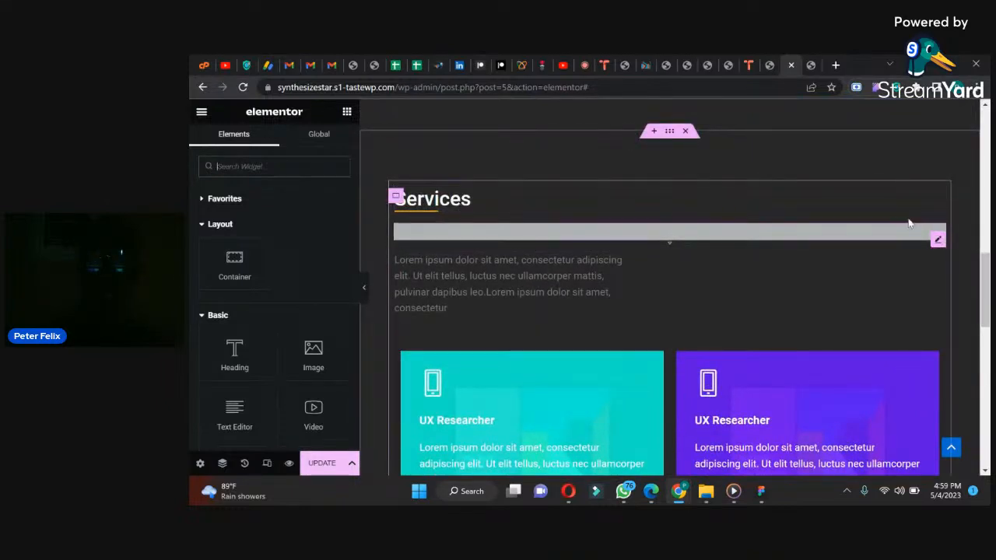
pyautogui.moveTo(985, 264); pyautogui.dragTo(971, 372)
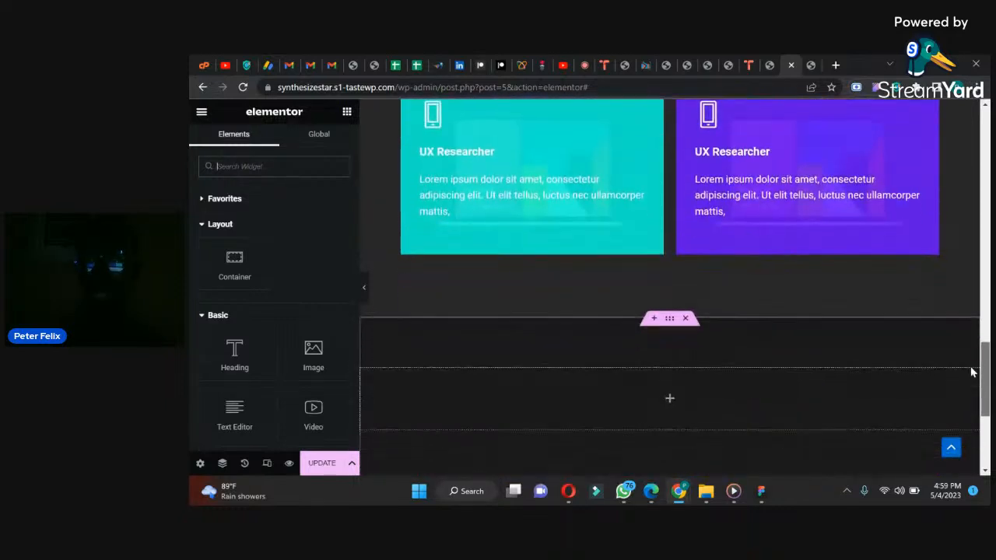
pyautogui.scroll(3, 738, 297)
pyautogui.moveTo(987, 319); pyautogui.dragTo(986, 294)
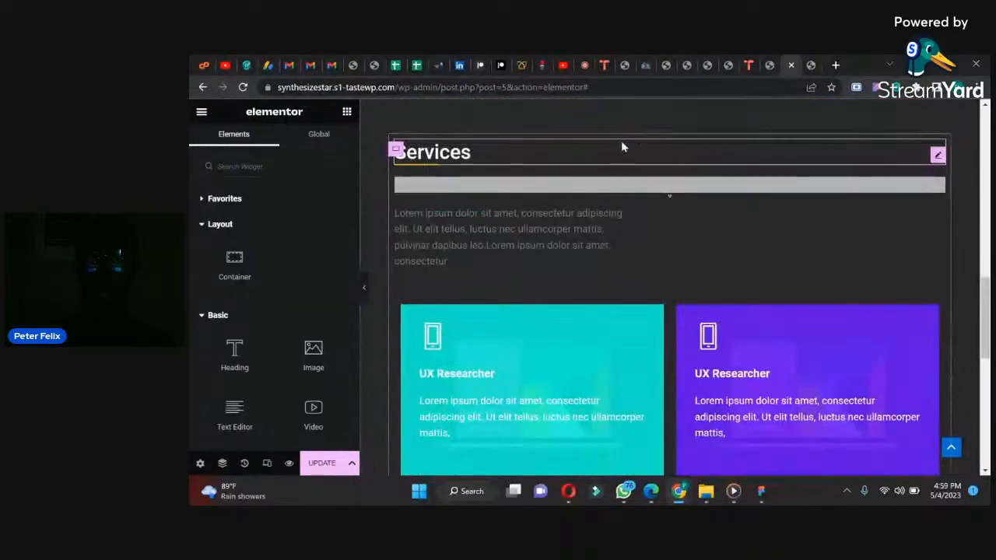
pyautogui.scroll(2, 986, 337)
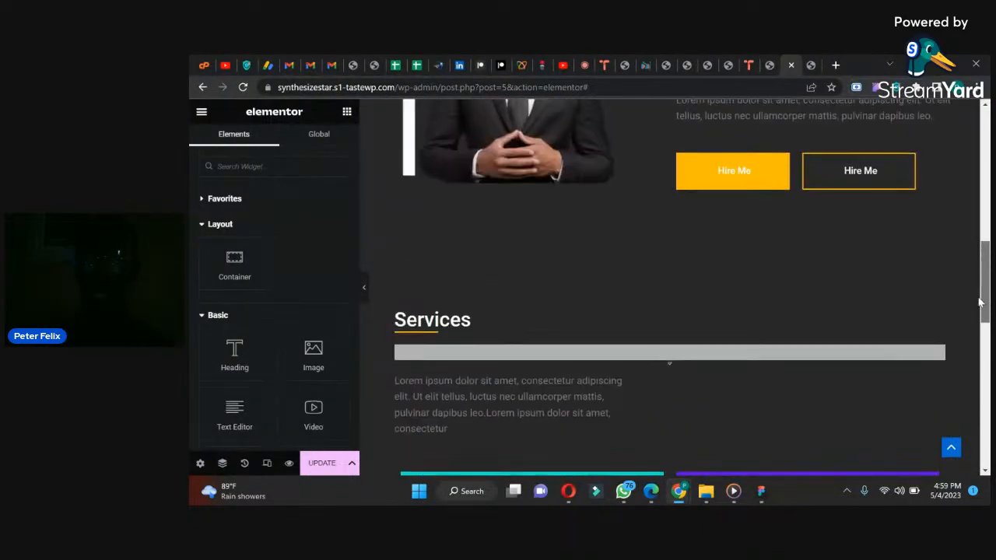
pyautogui.rightClick(667, 255)
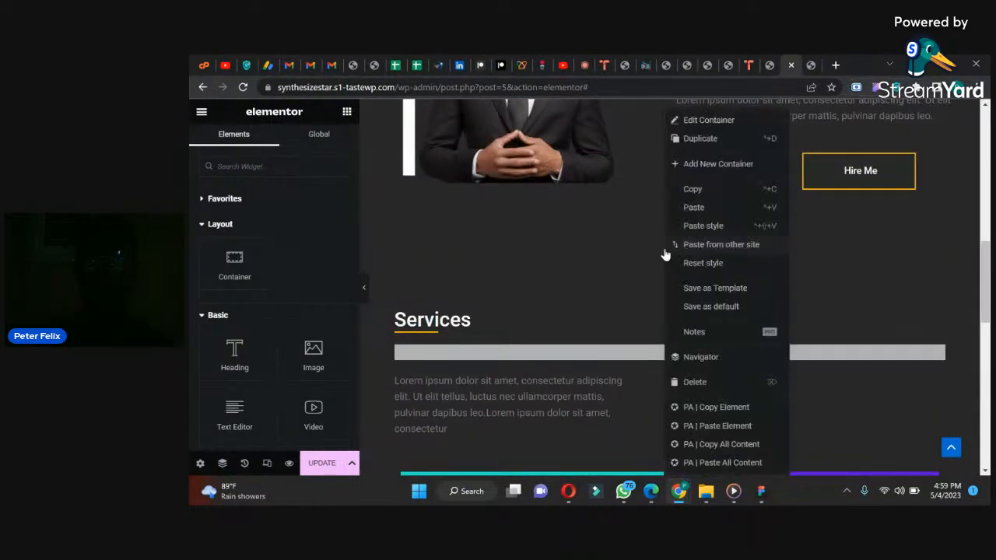
pyautogui.click(690, 148)
# Step: Delete both two-card containers from the duplicated Services section, keeping its heading, divider and description
pyautogui.scroll(-4, 986, 295)
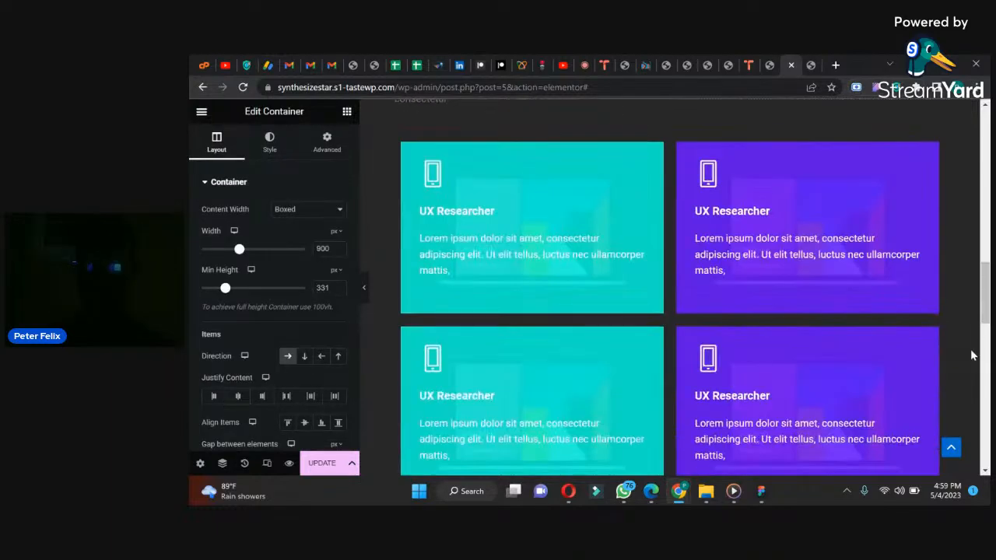
pyautogui.scroll(-5, 986, 298)
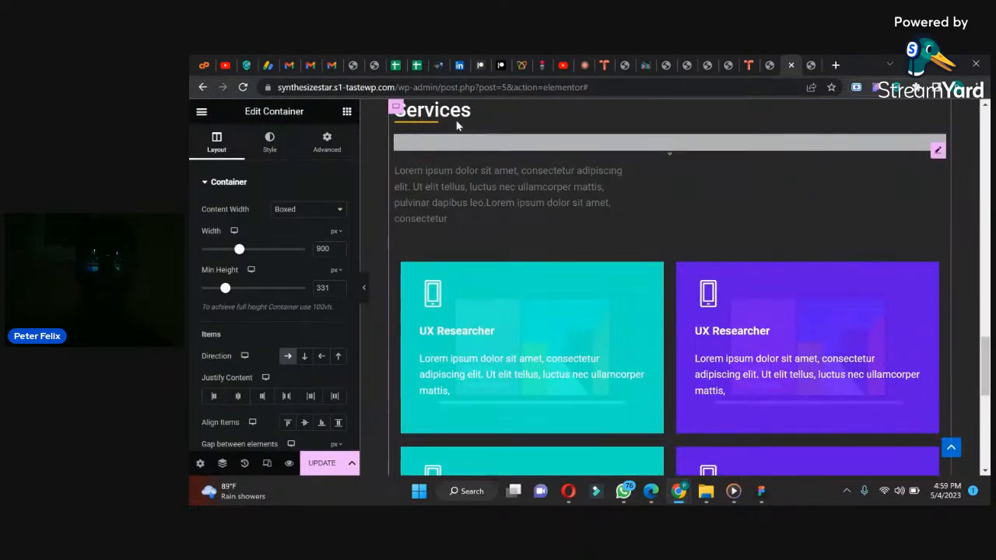
pyautogui.click(402, 274)
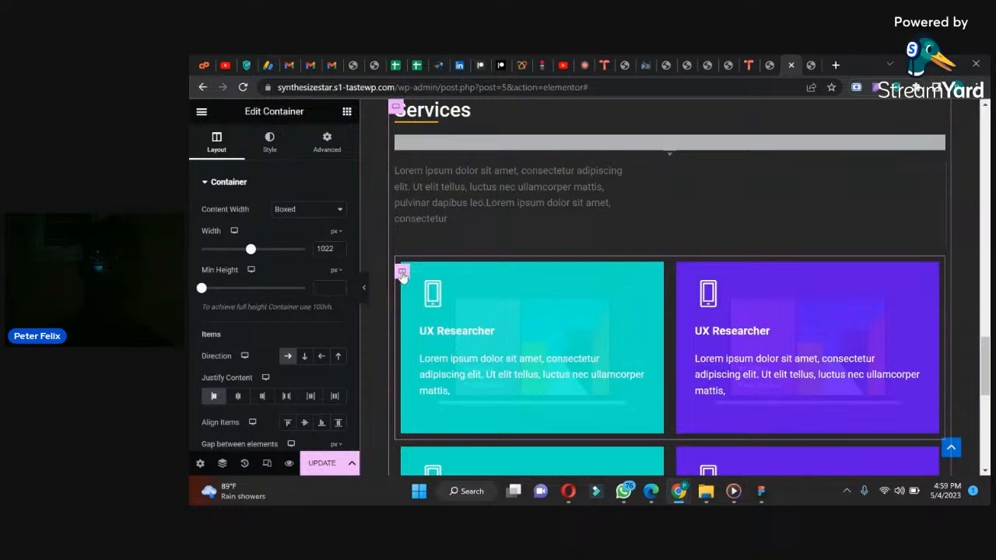
pyautogui.press('Delete')
pyautogui.click(402, 262)
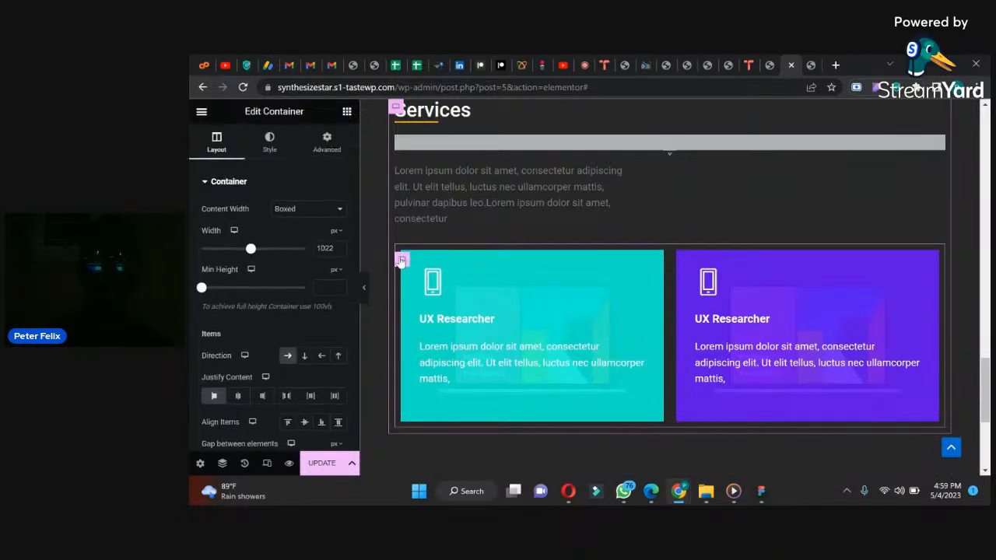
pyautogui.press('Delete')
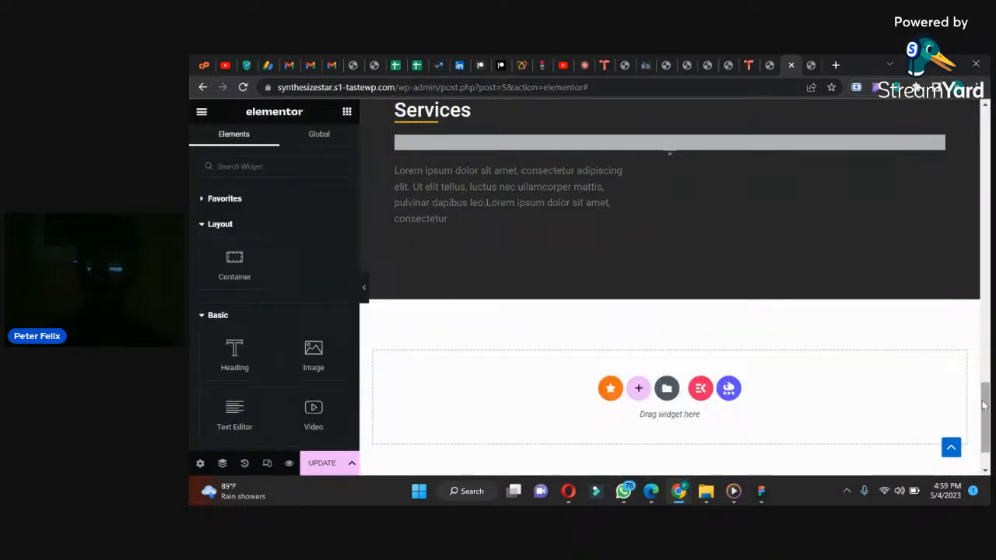
# Step: Change the title of the duplicated Services section's heading to "My Work"
pyautogui.scroll(3, 984, 405)
pyautogui.scroll(-1, 955, 382)
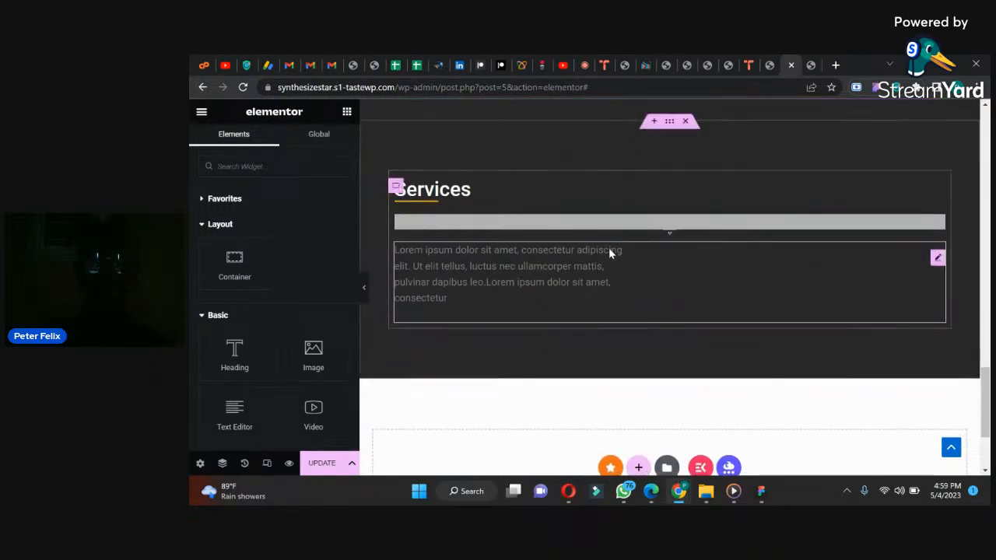
pyautogui.click(454, 192)
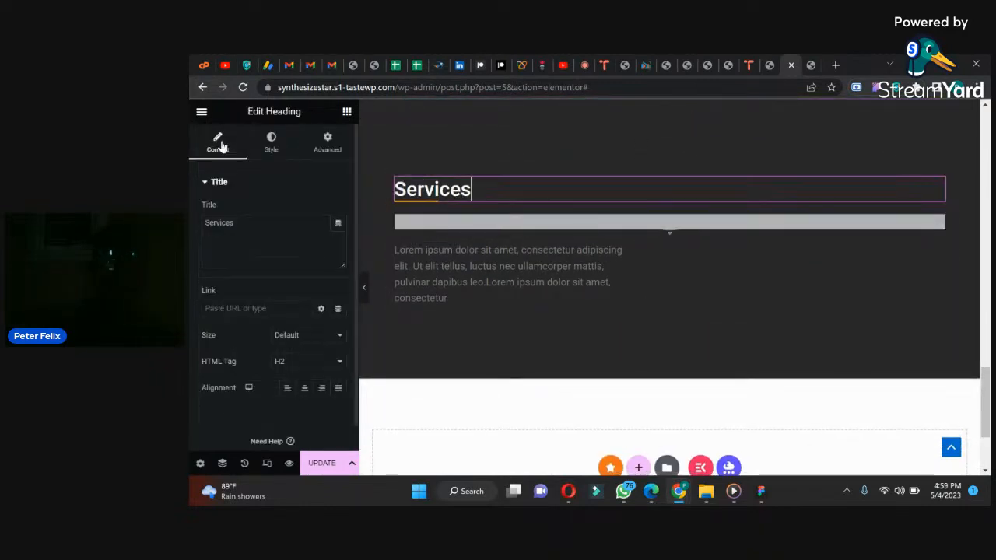
pyautogui.moveTo(235, 226); pyautogui.dragTo(191, 225)
pyautogui.write('M')
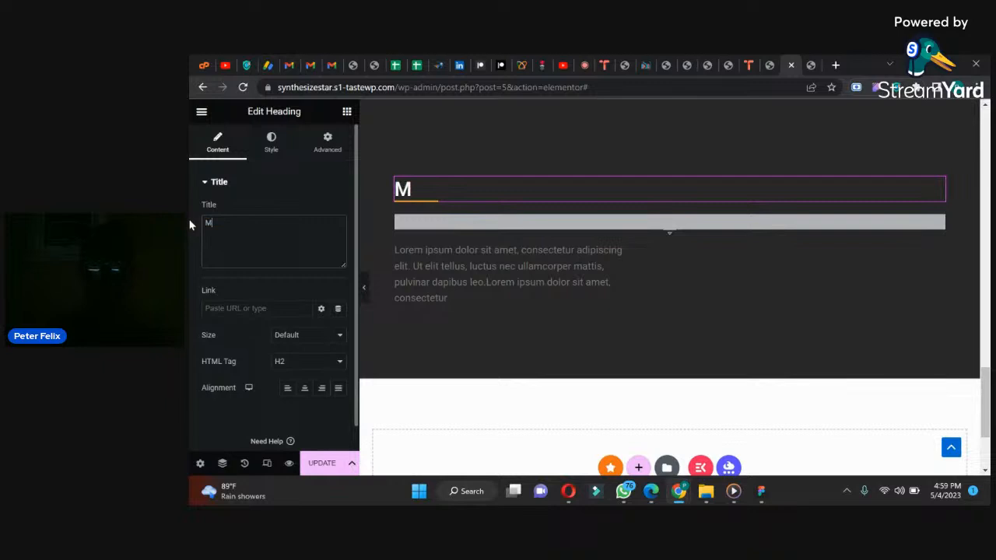
pyautogui.write('y Worg')
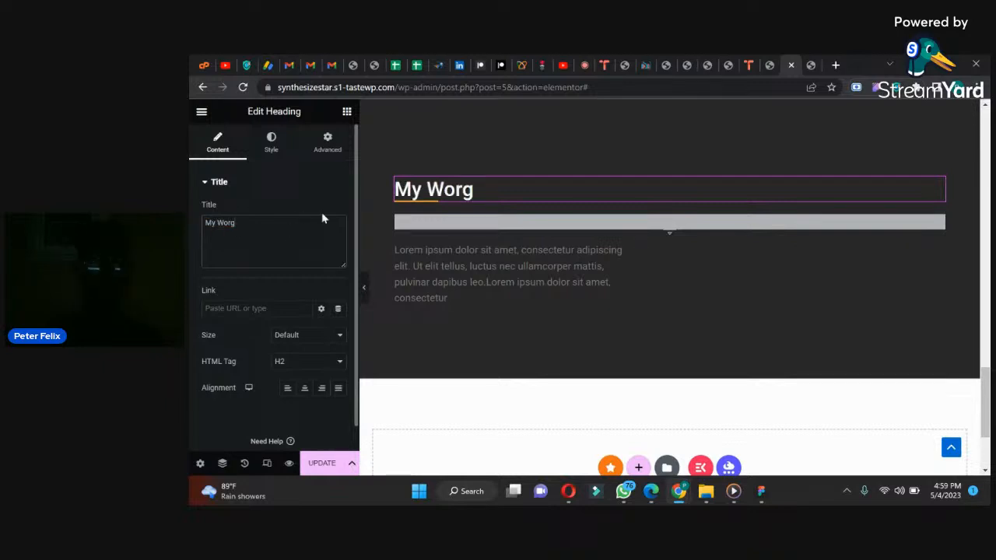
pyautogui.press('BackSpace')
# Step: Find the Filterable Gallery widget and place it below the description text in the My Work section
pyautogui.click(347, 113)
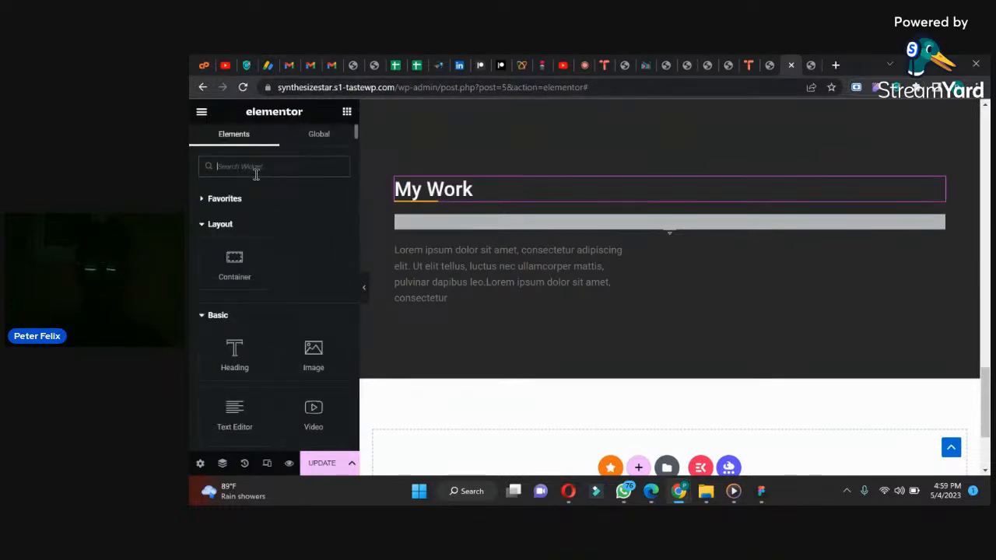
pyautogui.click(255, 167)
pyautogui.write('vi')
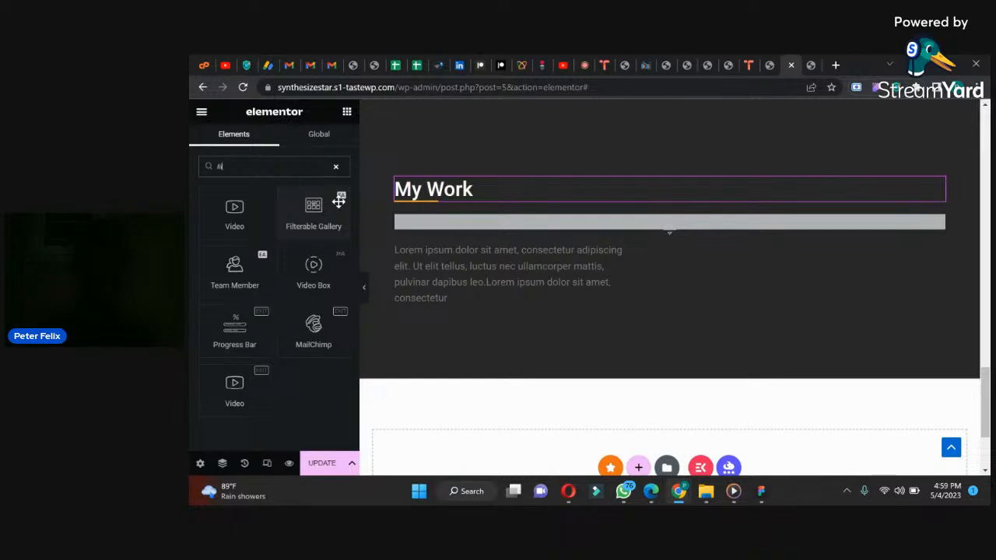
pyautogui.moveTo(335, 201); pyautogui.dragTo(487, 309)
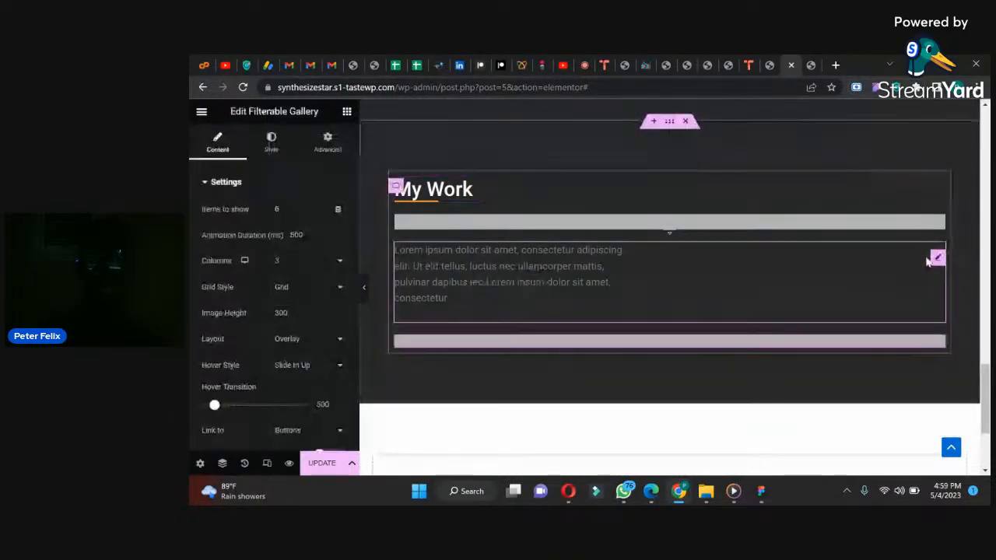
pyautogui.moveTo(985, 315); pyautogui.dragTo(974, 346)
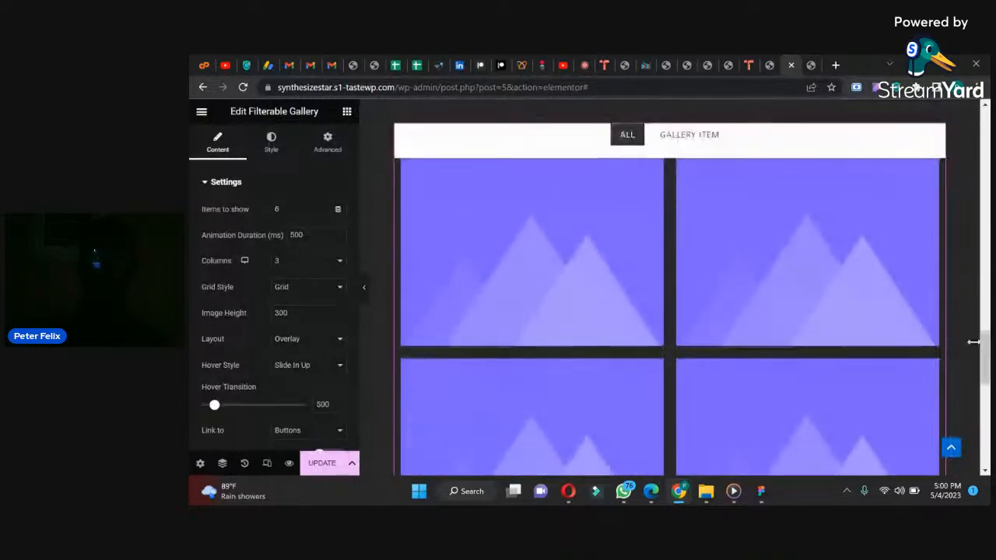
# Step: Set the filterable gallery's number of items to show to 20
pyautogui.moveTo(424, 289)
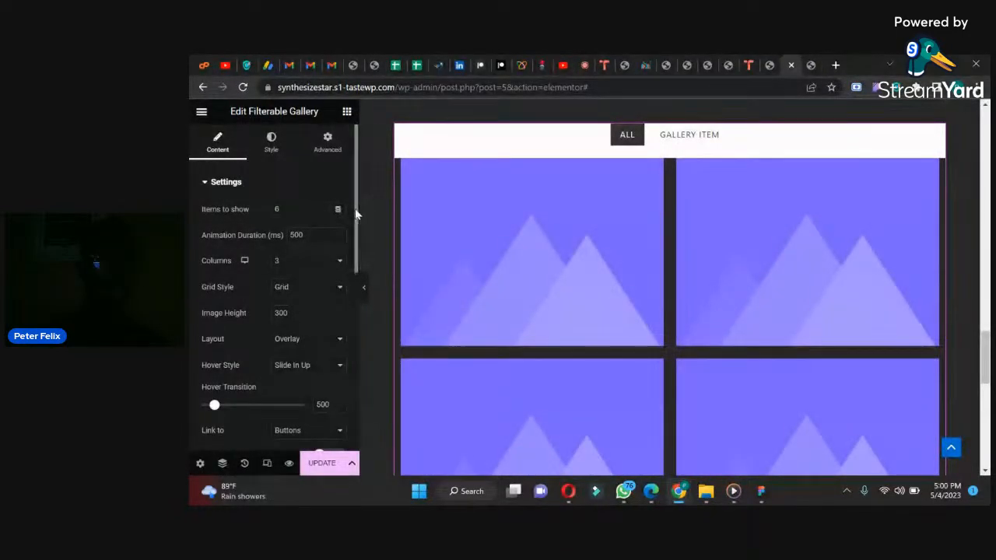
pyautogui.scroll(-1, 355, 216)
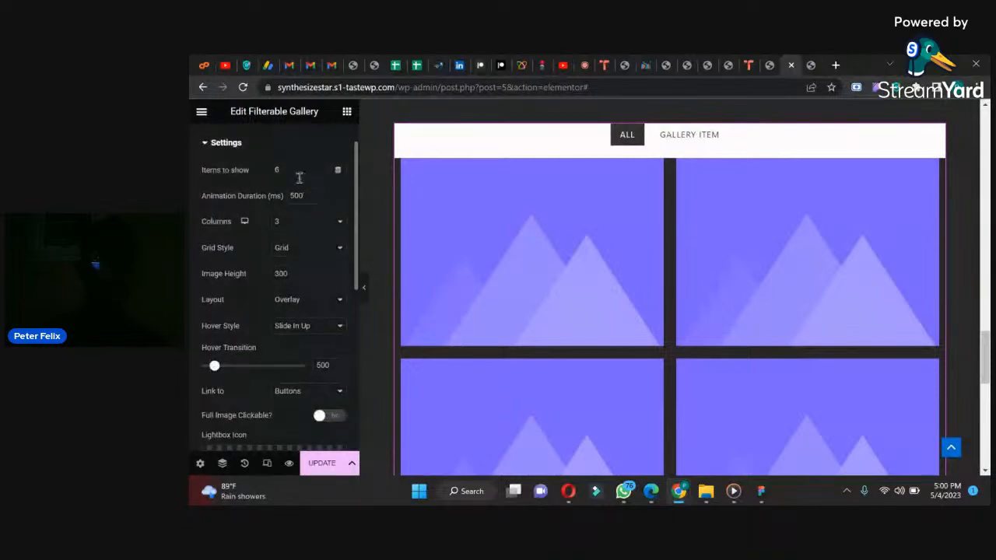
pyautogui.moveTo(985, 356); pyautogui.dragTo(963, 364)
pyautogui.moveTo(253, 171)
pyautogui.mouseDown()
pyautogui.moveTo(252, 157)
pyautogui.moveTo(298, 169)
pyautogui.moveTo(251, 173)
pyautogui.mouseUp()
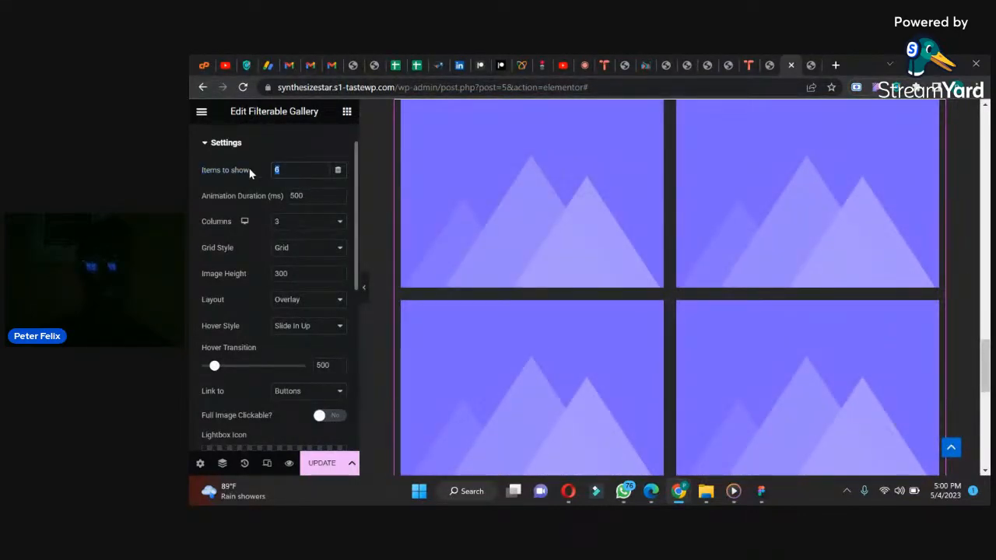
pyautogui.write('4')
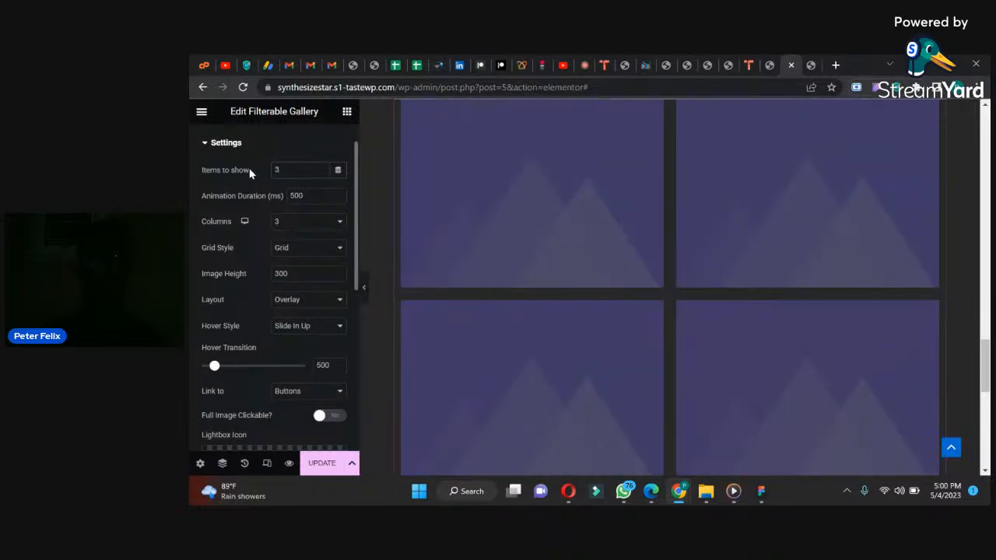
pyautogui.press('BackSpace')
pyautogui.write('20')
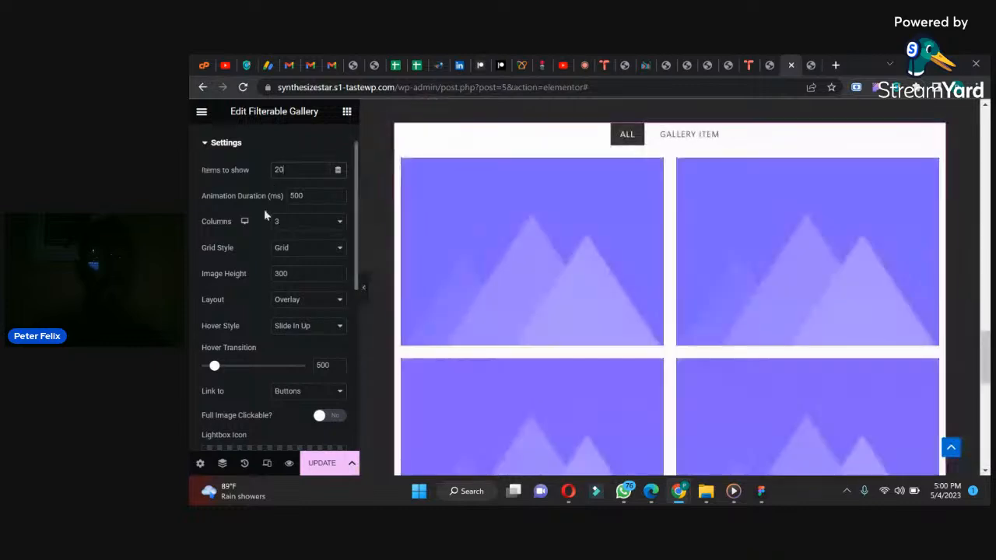
pyautogui.moveTo(985, 358)
pyautogui.mouseDown()
pyautogui.moveTo(985, 403)
pyautogui.moveTo(985, 350)
pyautogui.mouseUp()
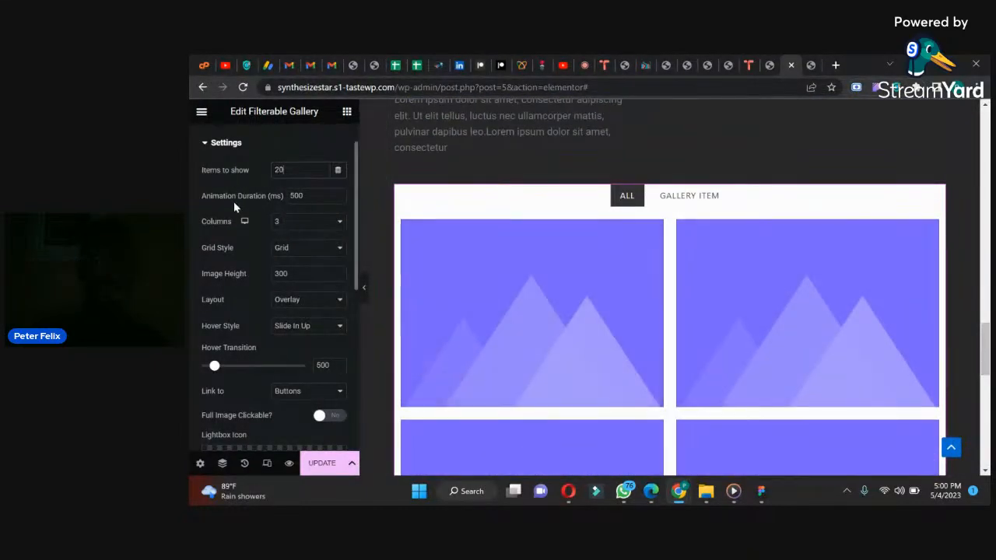
# Step: In the gallery's filterable controls, duplicate the Gallery Item filter twice to make three filters
pyautogui.moveTo(470, 301)
pyautogui.moveTo(355, 226); pyautogui.dragTo(347, 333)
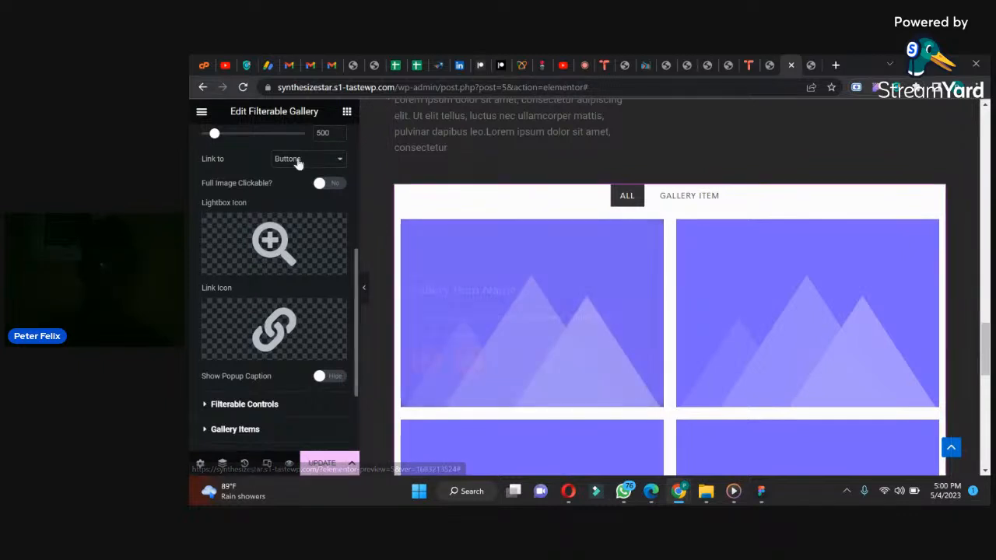
pyautogui.moveTo(326, 236)
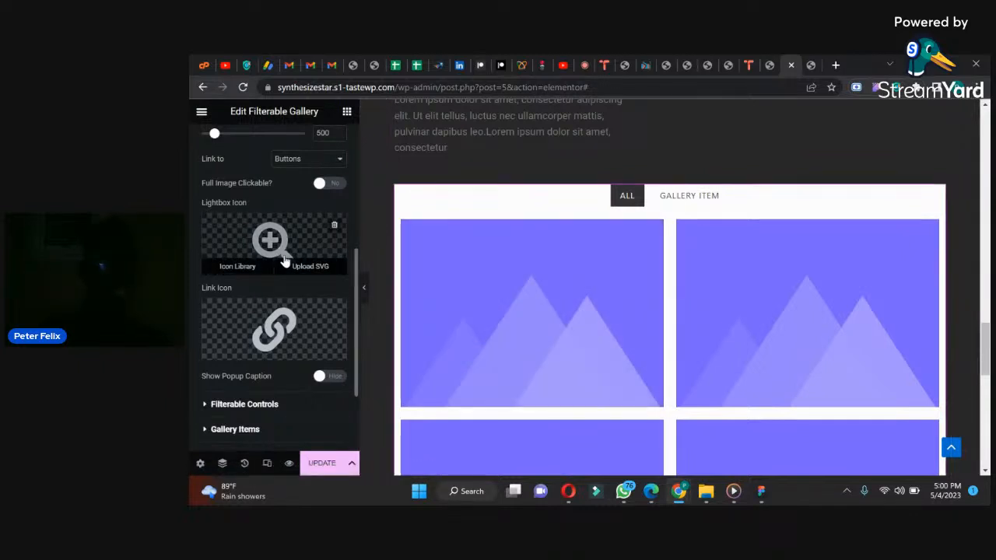
pyautogui.moveTo(354, 309); pyautogui.dragTo(355, 371)
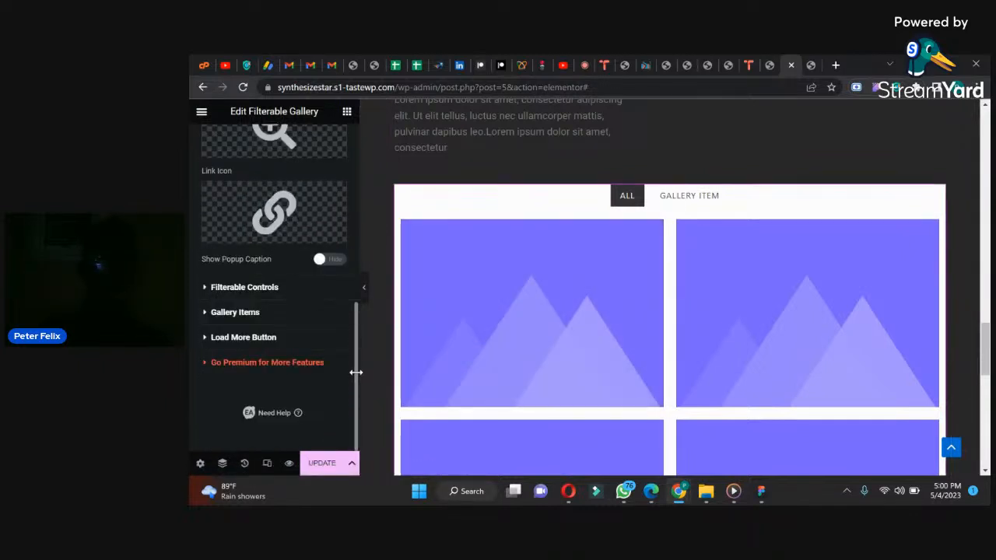
pyautogui.click(232, 287)
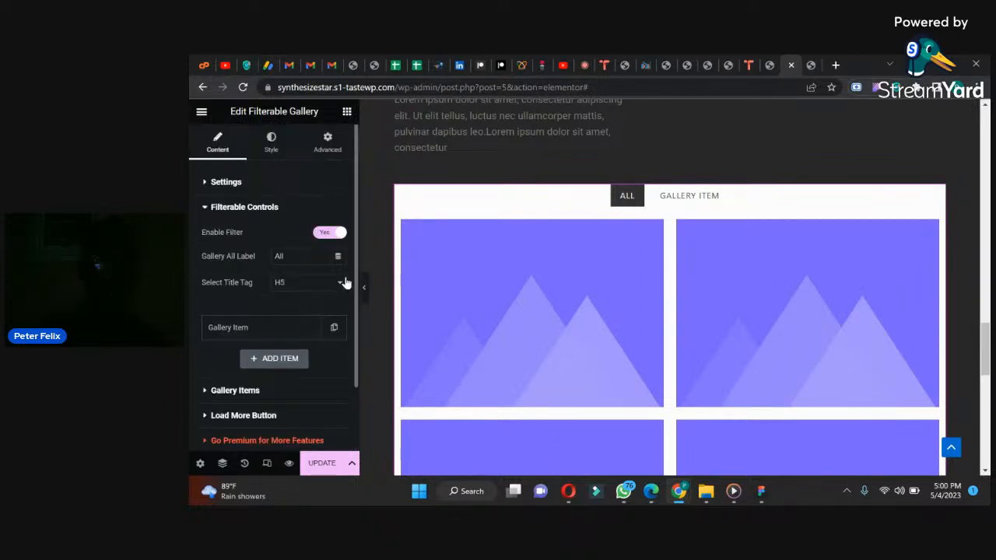
pyautogui.scroll(-1, 355, 273)
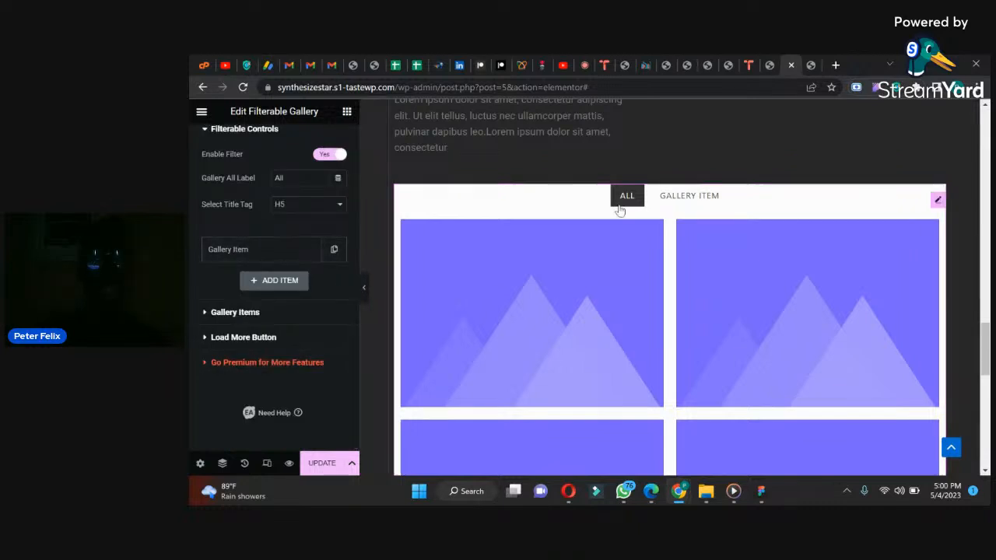
pyautogui.click(334, 250)
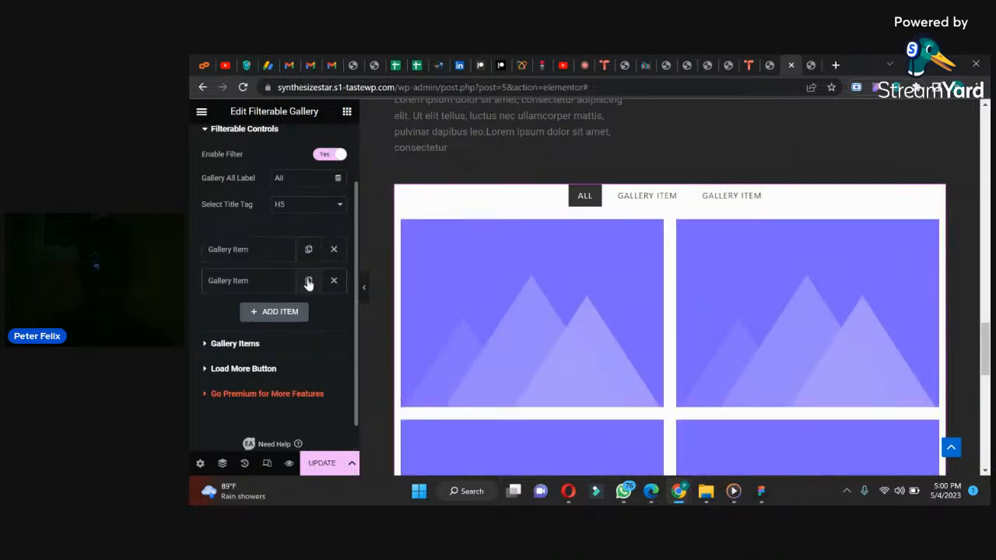
pyautogui.click(308, 281)
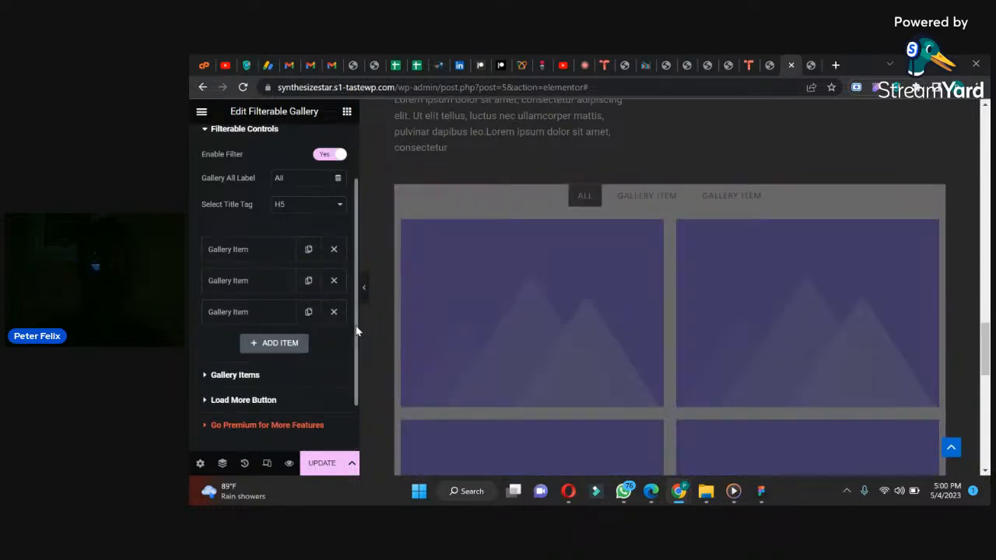
# Step: Rename the first gallery filter as "App Developer" and collapse its settings
pyautogui.moveTo(357, 332); pyautogui.dragTo(356, 344)
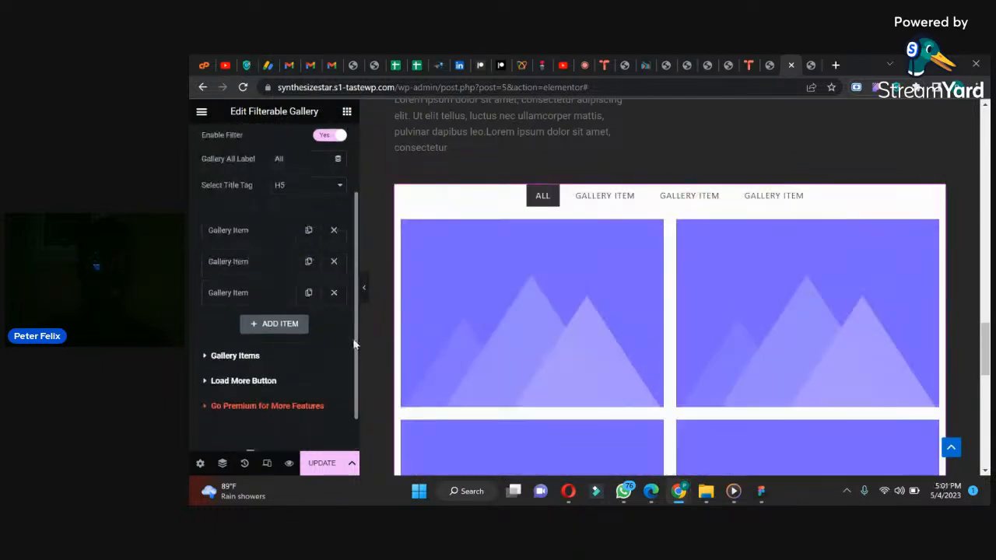
pyautogui.click(252, 231)
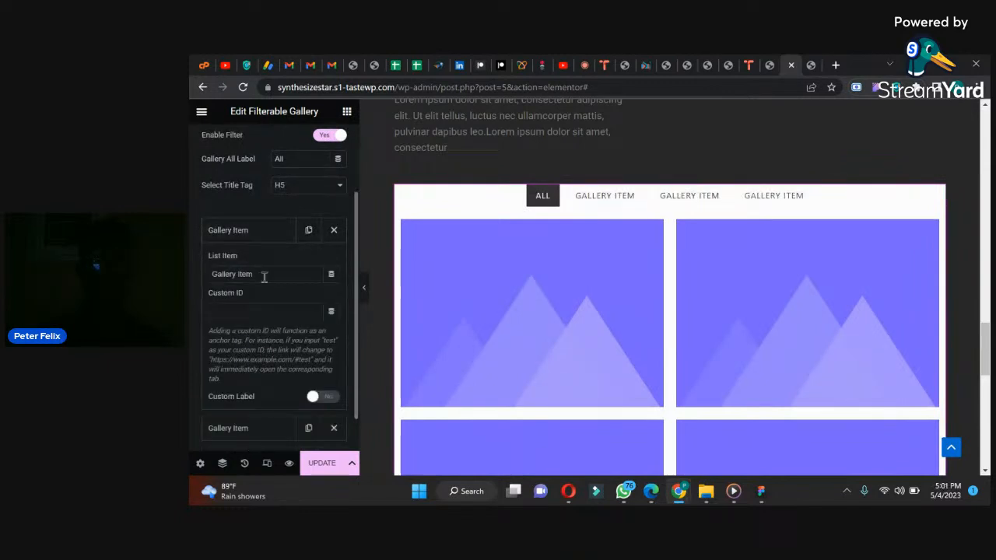
pyautogui.moveTo(265, 278); pyautogui.dragTo(190, 276)
pyautogui.write('App De')
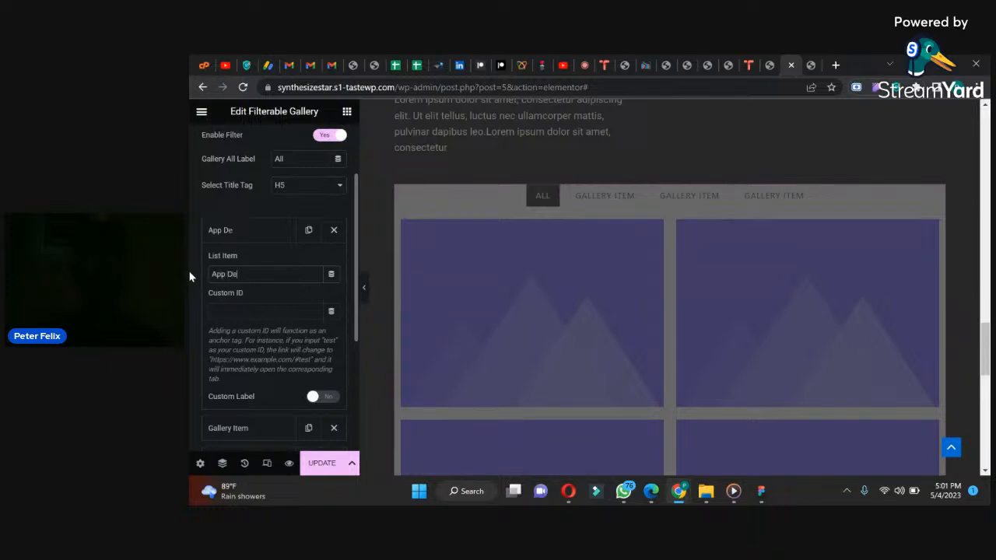
pyautogui.write('veloper')
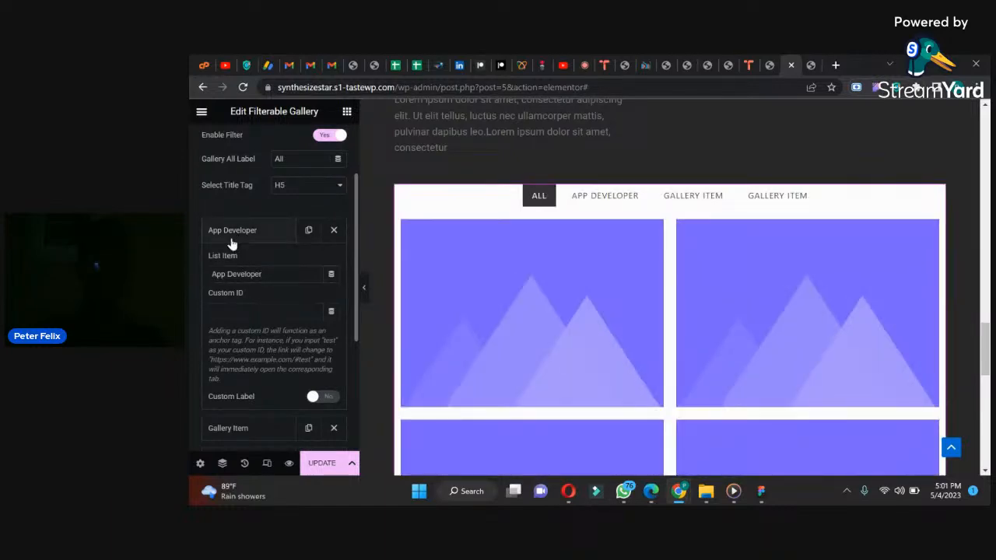
pyautogui.click(231, 245)
# Step: Rename the second gallery filter as "Web Designer" and collapse its settings
pyautogui.click(231, 263)
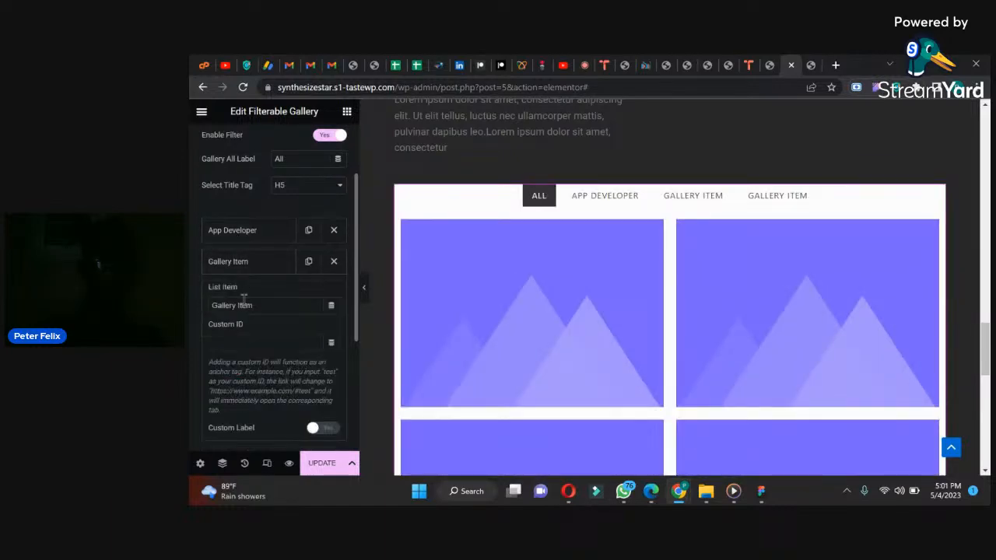
pyautogui.moveTo(258, 309); pyautogui.dragTo(190, 312)
pyautogui.write('W')
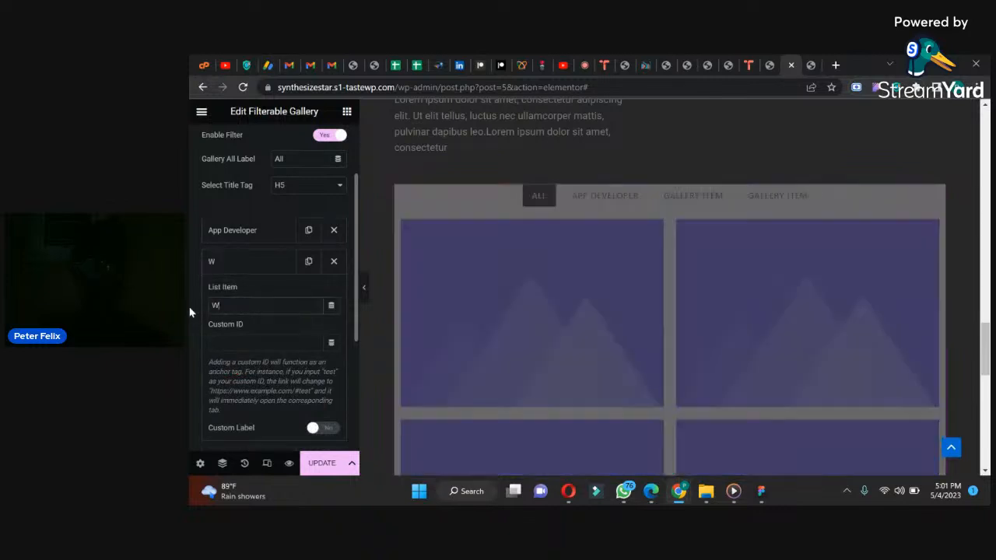
pyautogui.write('eb Designer')
pyautogui.click(222, 263)
# Step: Rename the third gallery filter as "Graphics" and leave all filter entries collapsed
pyautogui.click(224, 293)
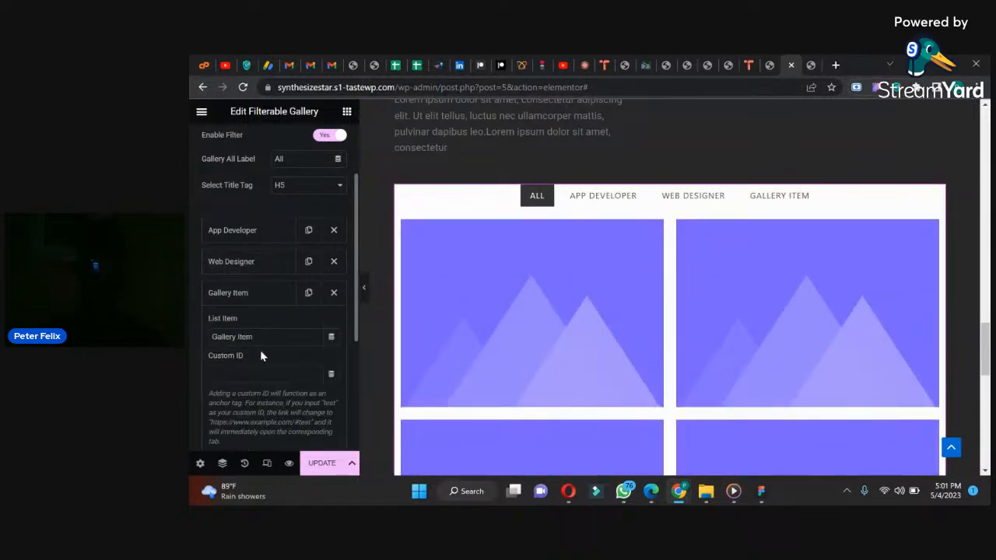
pyautogui.moveTo(261, 337); pyautogui.dragTo(190, 332)
pyautogui.write('Graphi')
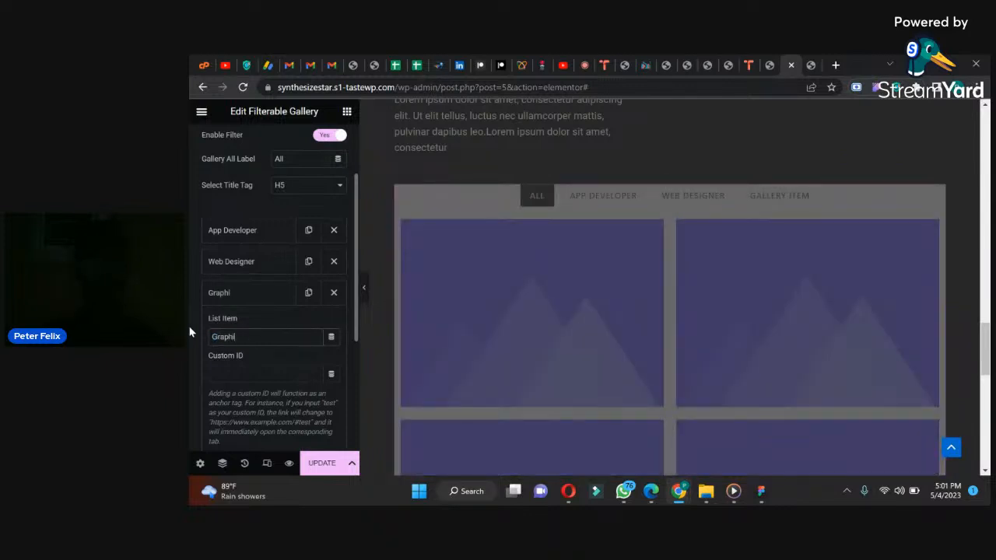
pyautogui.click(221, 270)
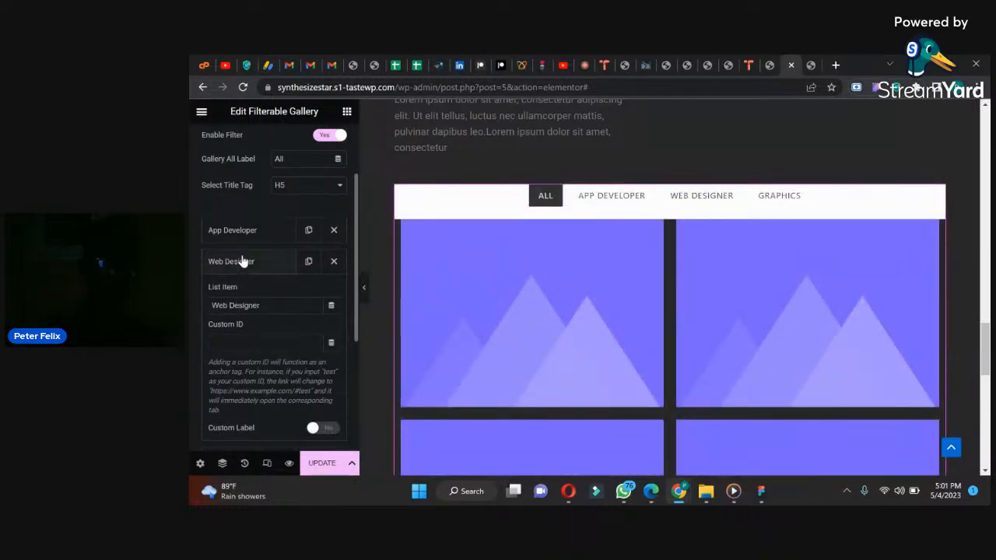
pyautogui.click(243, 262)
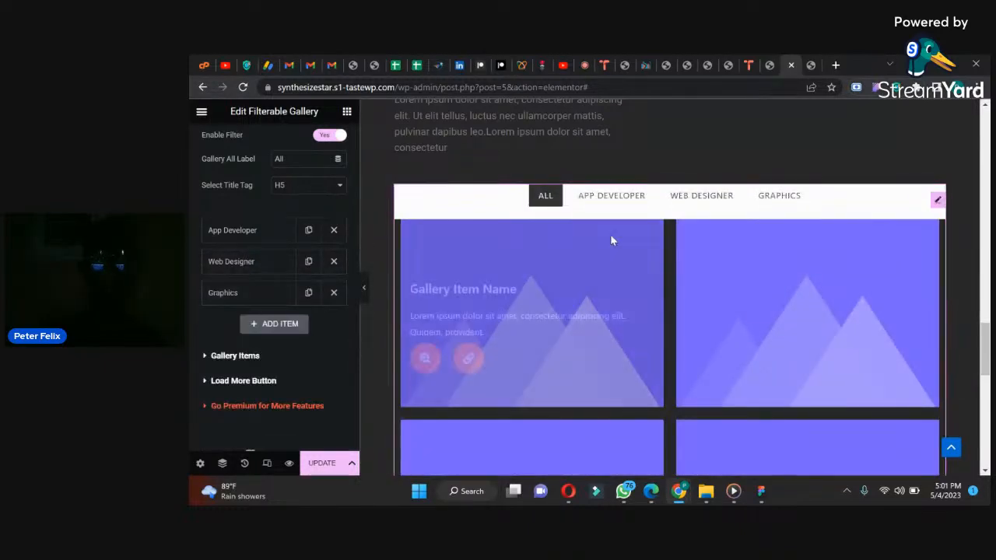
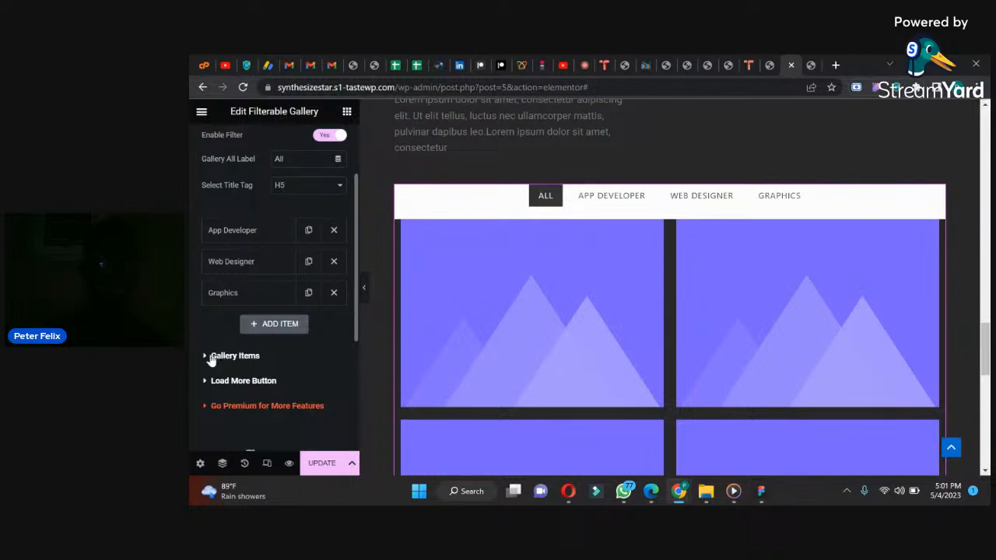
# Step: Delete all the default gallery items except the first one from the Filterable Gallery's item list
pyautogui.click(261, 355)
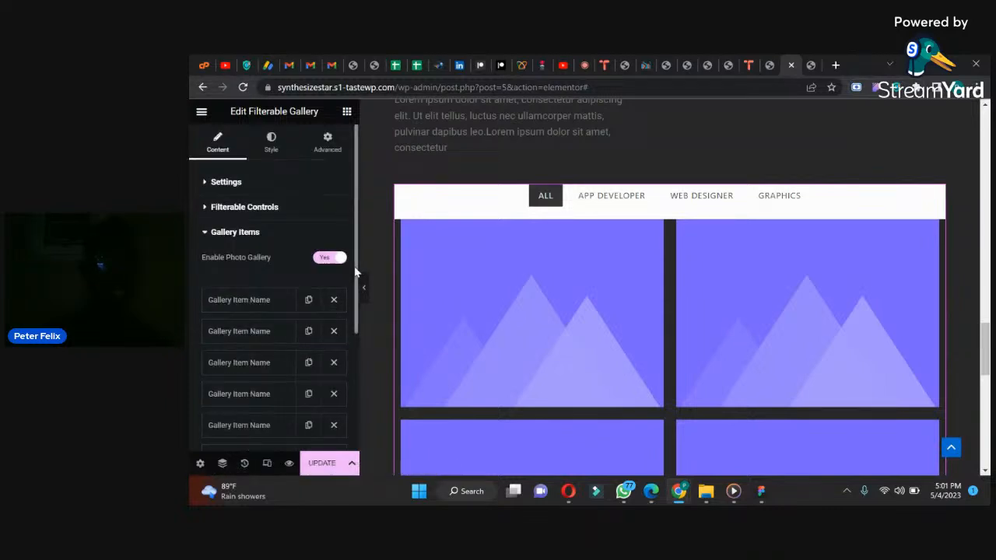
pyautogui.scroll(-2, 353, 299)
pyautogui.click(334, 347)
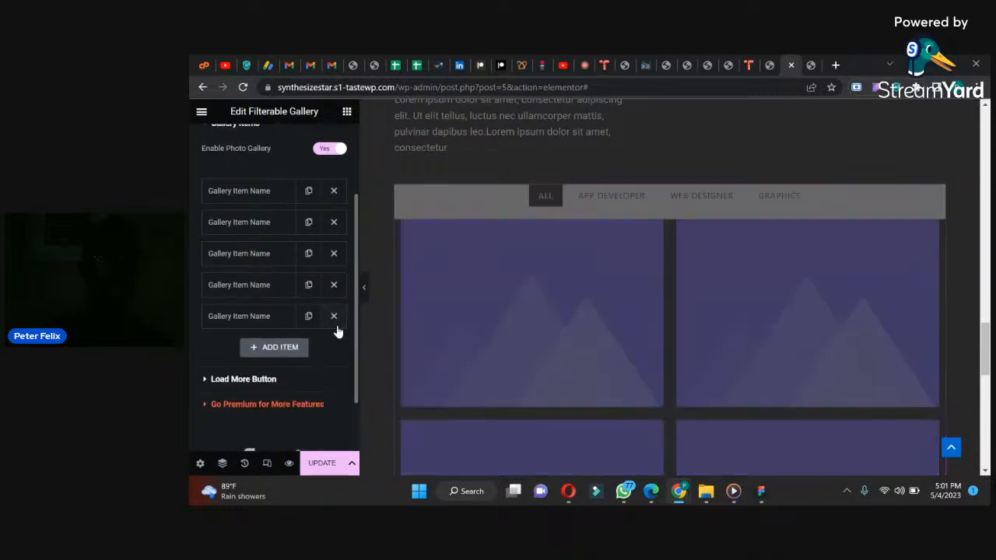
pyautogui.click(334, 314)
pyautogui.click(333, 286)
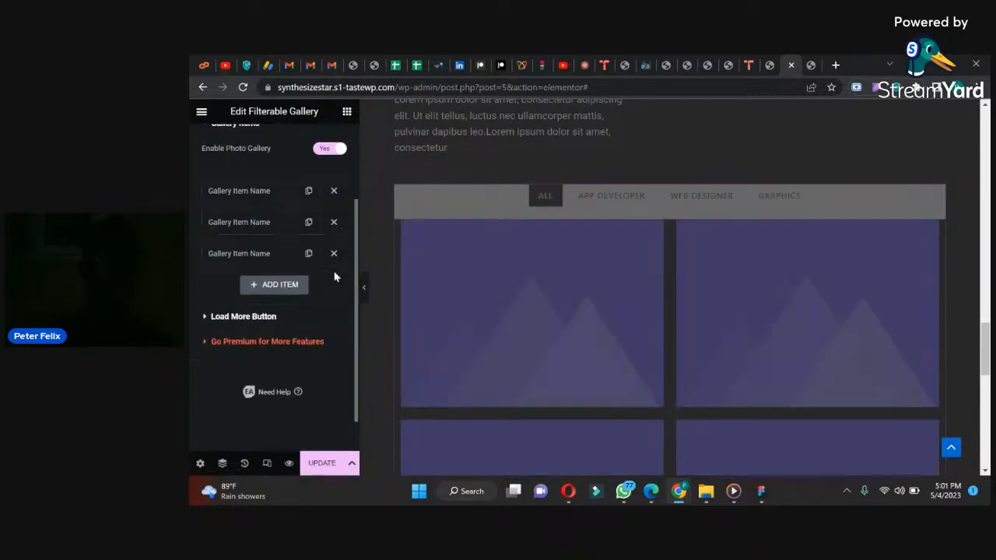
pyautogui.click(334, 254)
pyautogui.click(333, 222)
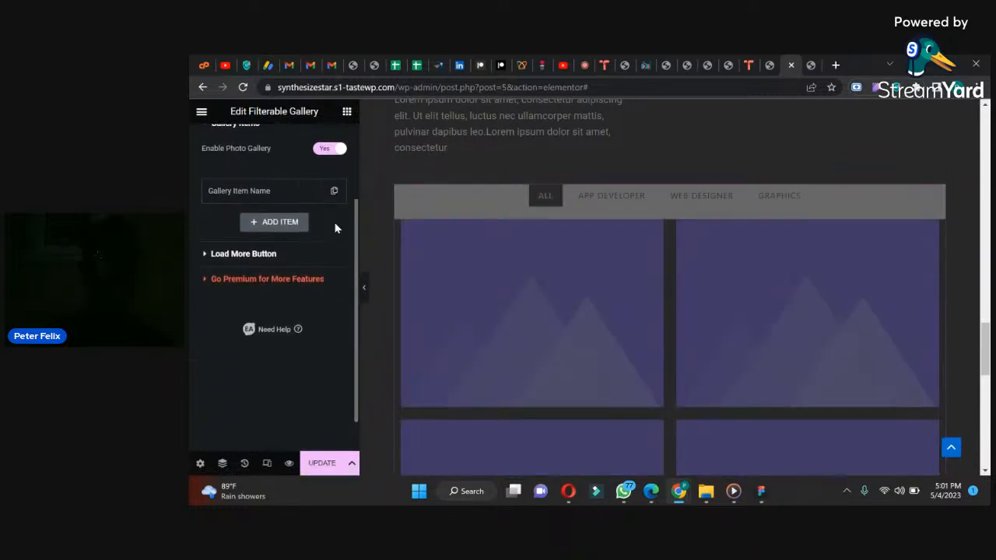
# Step: Expand the settings of the remaining gallery item and review its available options
pyautogui.click(248, 196)
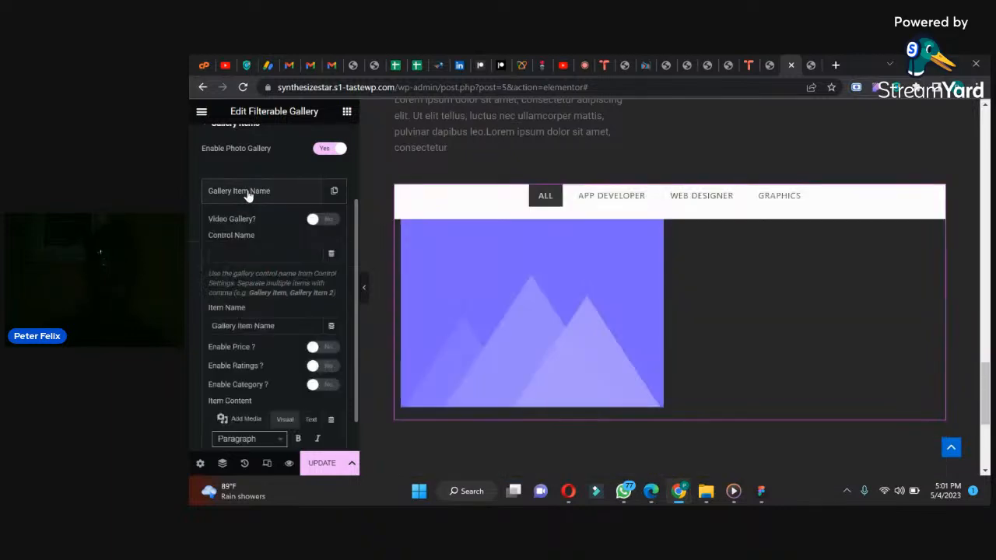
pyautogui.scroll(-4, 356, 280)
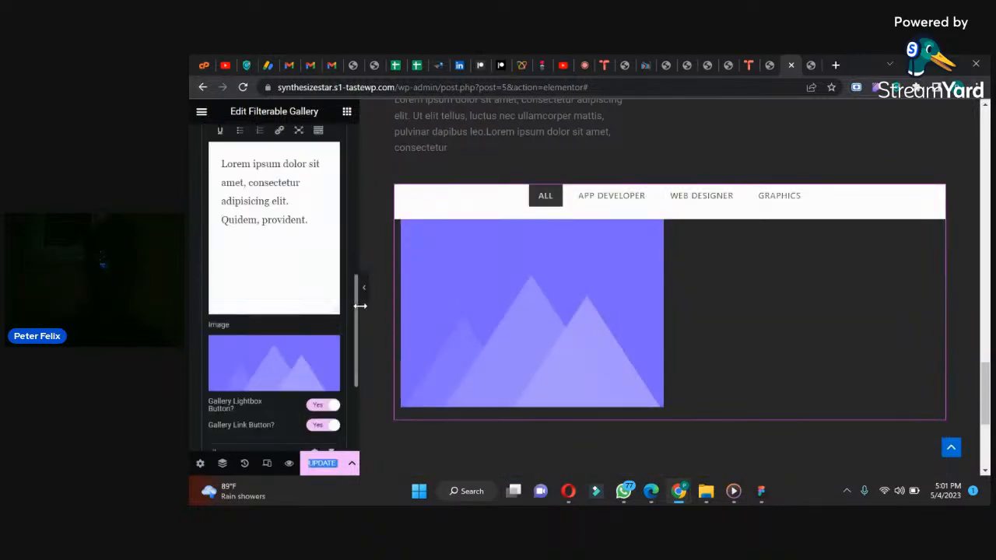
pyautogui.moveTo(354, 298); pyautogui.dragTo(348, 181)
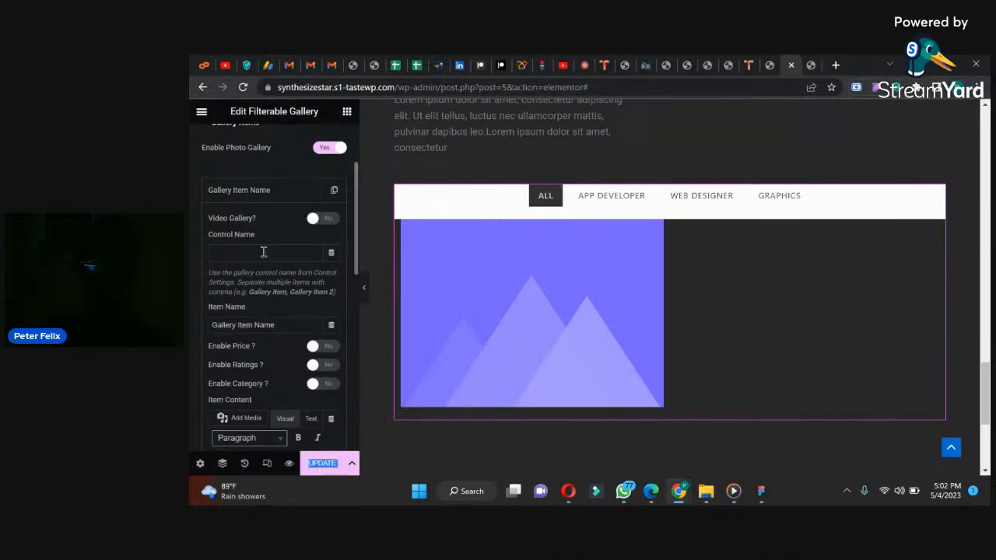
pyautogui.click(316, 221)
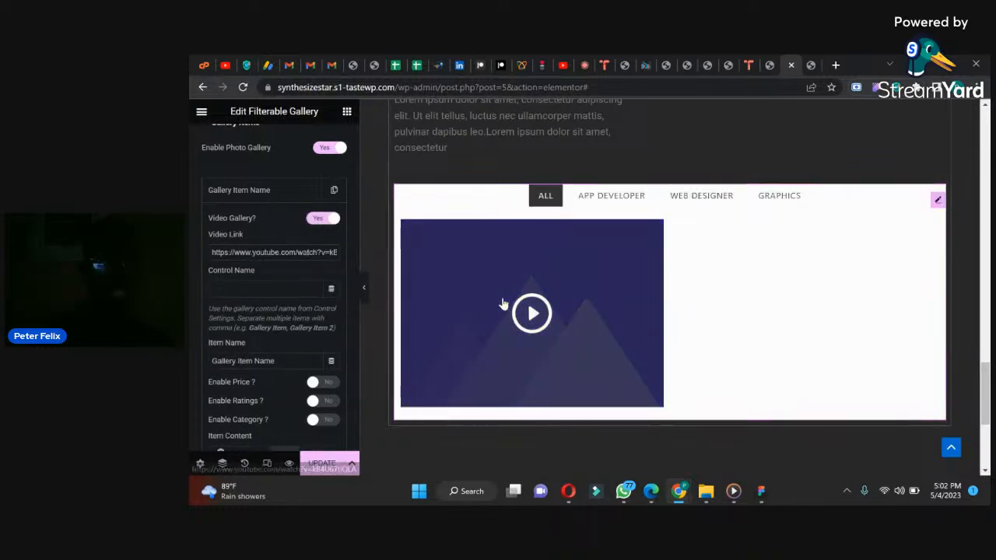
pyautogui.click(322, 219)
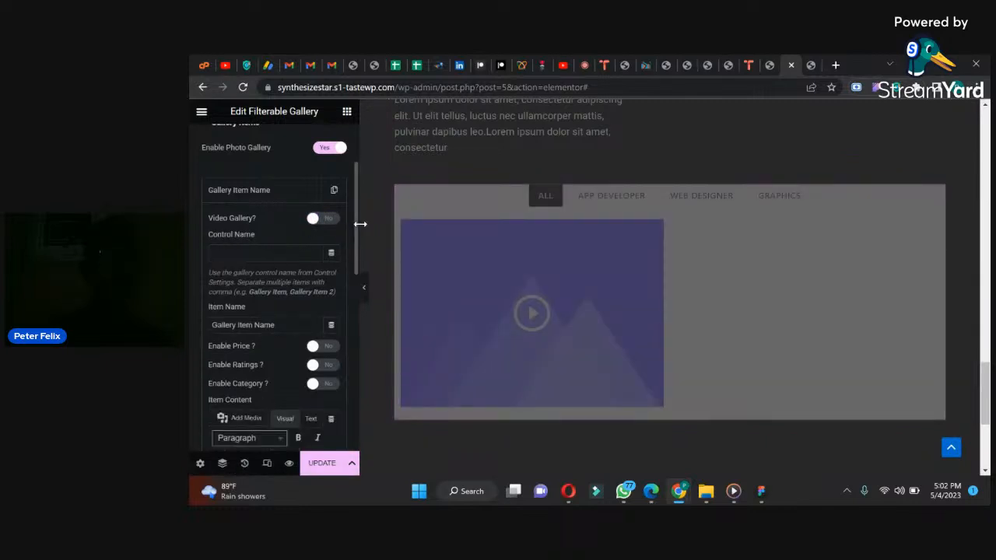
pyautogui.moveTo(355, 227); pyautogui.dragTo(193, 166)
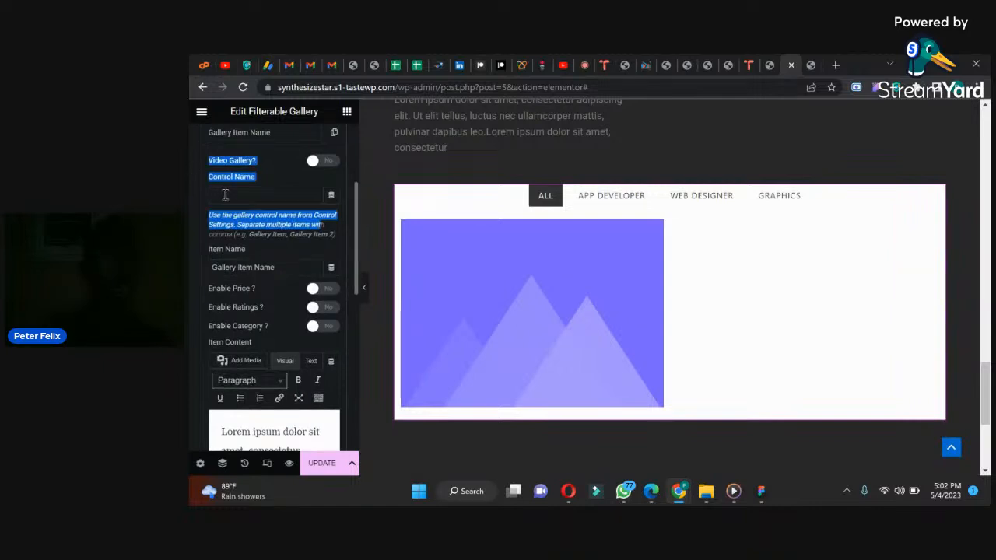
# Step: Set the gallery item's control name to "Web Designer"
pyautogui.click(223, 194)
pyautogui.moveTo(356, 206)
pyautogui.mouseDown()
pyautogui.moveTo(356, 145)
pyautogui.moveTo(355, 194)
pyautogui.mouseUp()
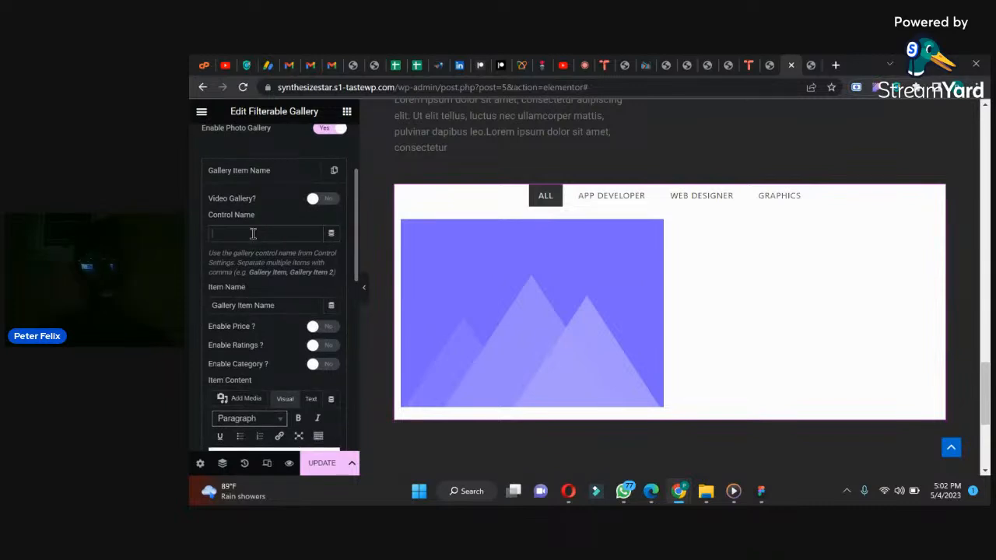
pyautogui.write('wo')
# Step: Clear the gallery item's placeholder description text and its item name
pyautogui.scroll(-4, 354, 238)
pyautogui.scroll(2, 356, 267)
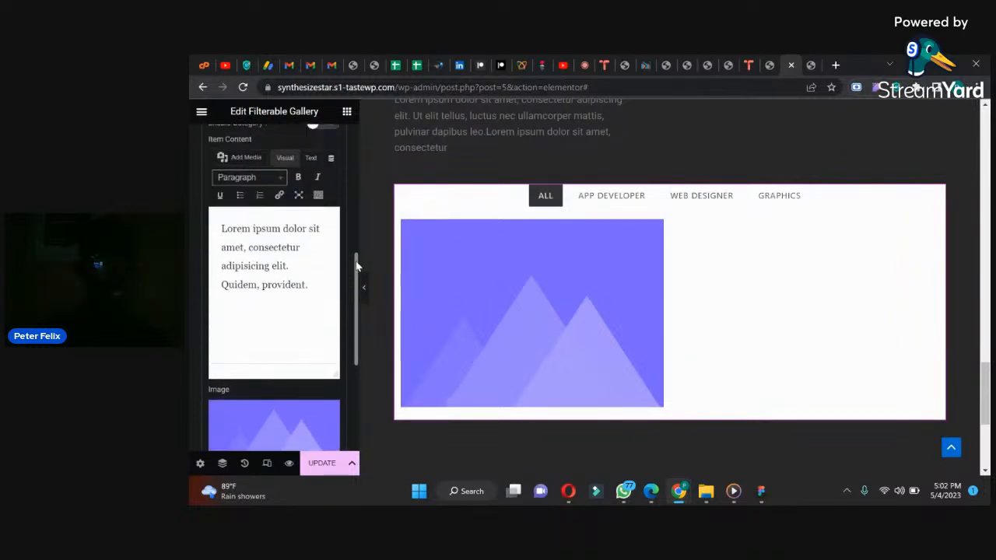
pyautogui.moveTo(483, 312)
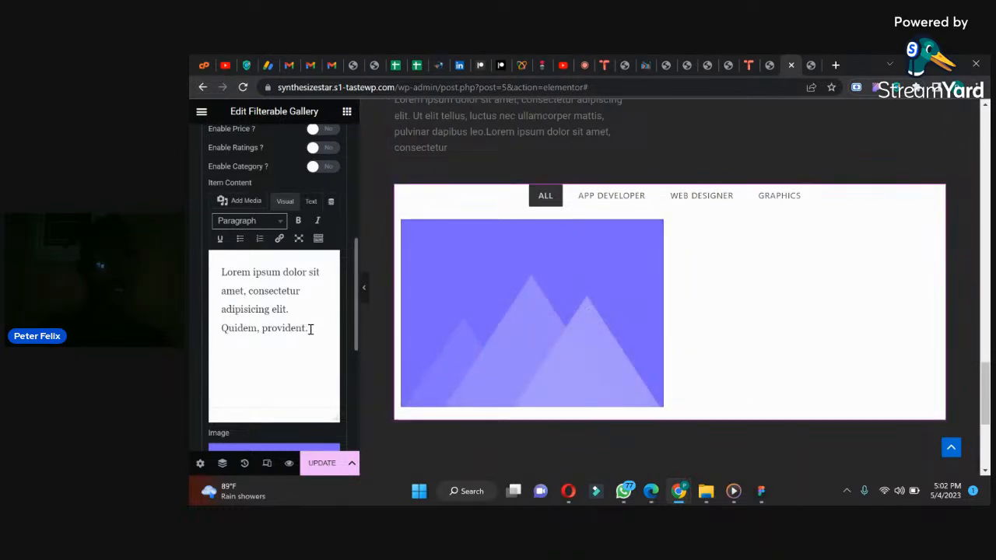
pyautogui.moveTo(309, 329); pyautogui.dragTo(214, 274)
pyautogui.press('BackSpace')
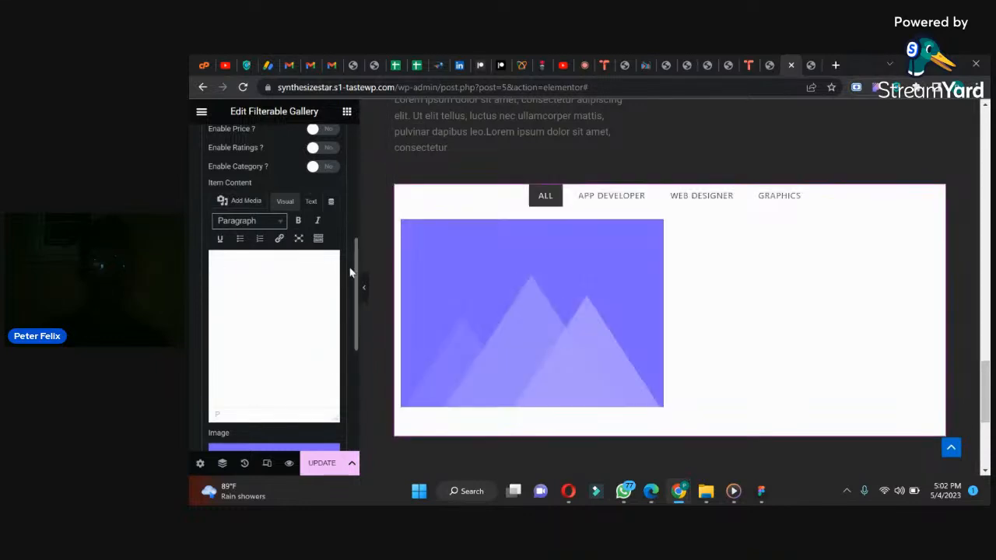
pyautogui.moveTo(357, 273); pyautogui.dragTo(355, 242)
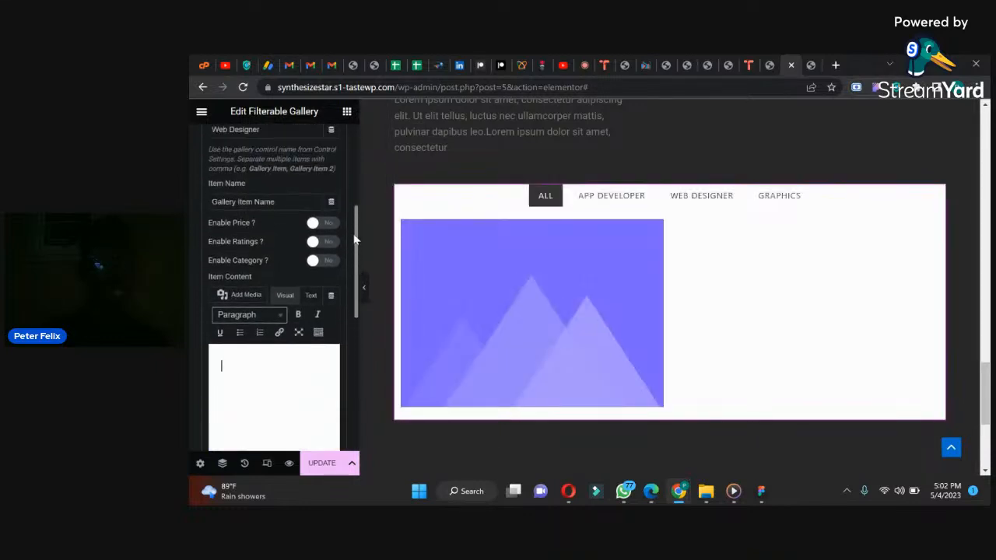
pyautogui.tripleClick(295, 205)
pyautogui.press('BackSpace')
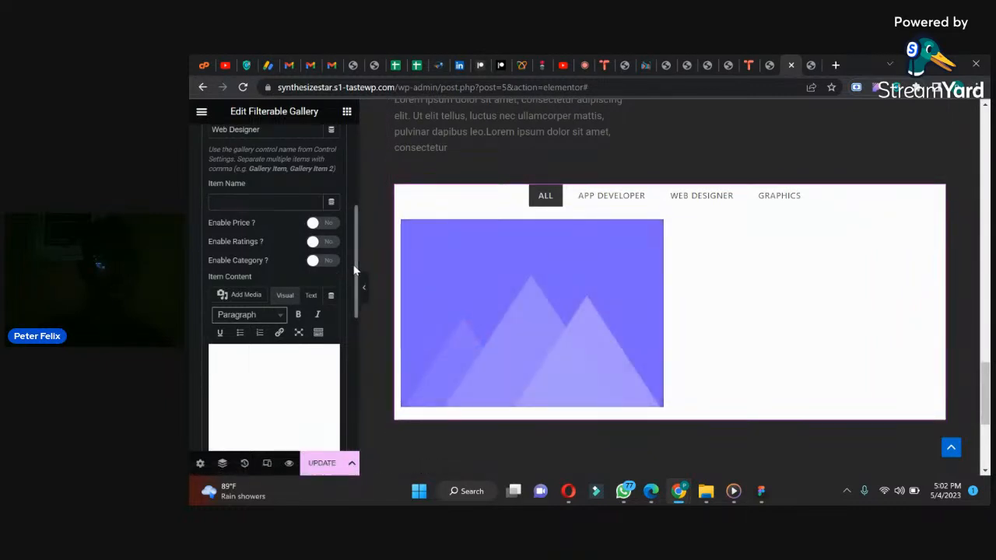
# Step: Replace the gallery item's placeholder image with MacBook-Pro-16.png from the media library
pyautogui.scroll(-1, 355, 282)
pyautogui.scroll(-5, 355, 282)
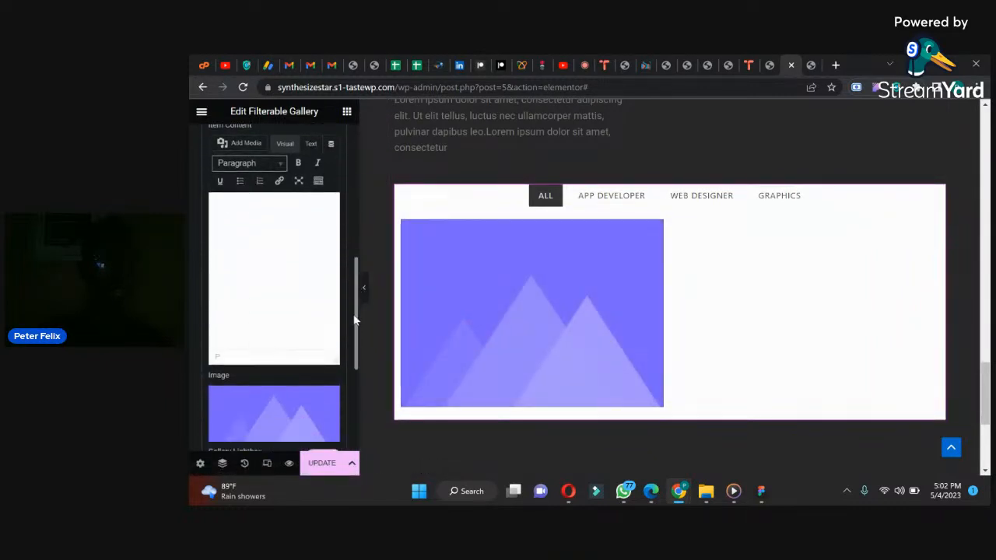
pyautogui.moveTo(265, 302)
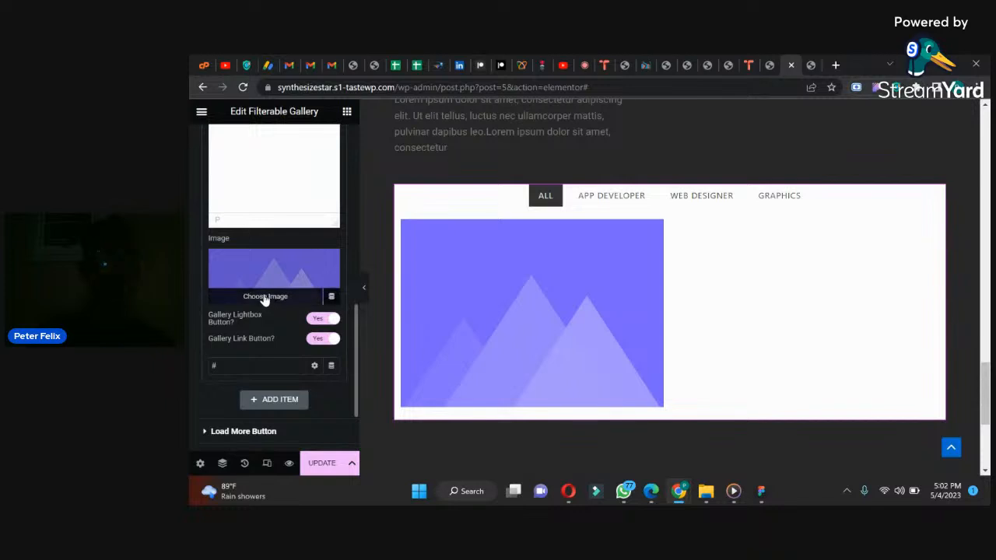
pyautogui.click(265, 300)
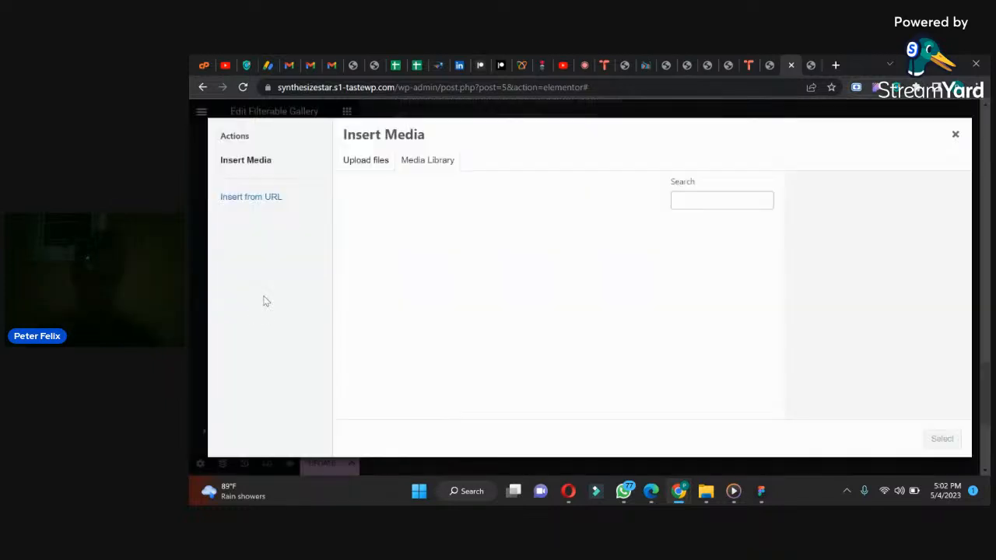
pyautogui.click(403, 266)
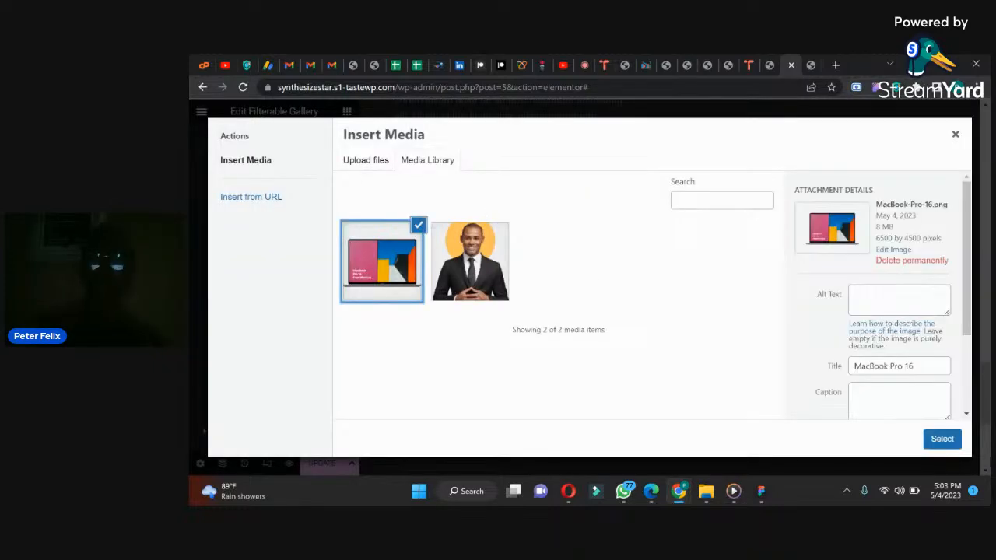
pyautogui.click(941, 440)
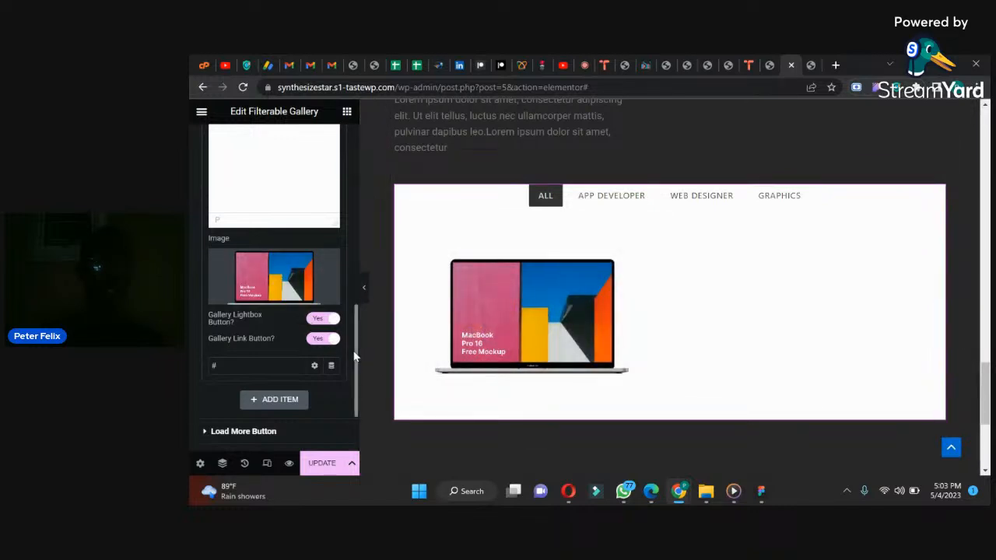
# Step: Collapse the finished gallery item and duplicate it until the gallery holds four identical items
pyautogui.scroll(-2, 354, 354)
pyautogui.moveTo(357, 354); pyautogui.dragTo(351, 167)
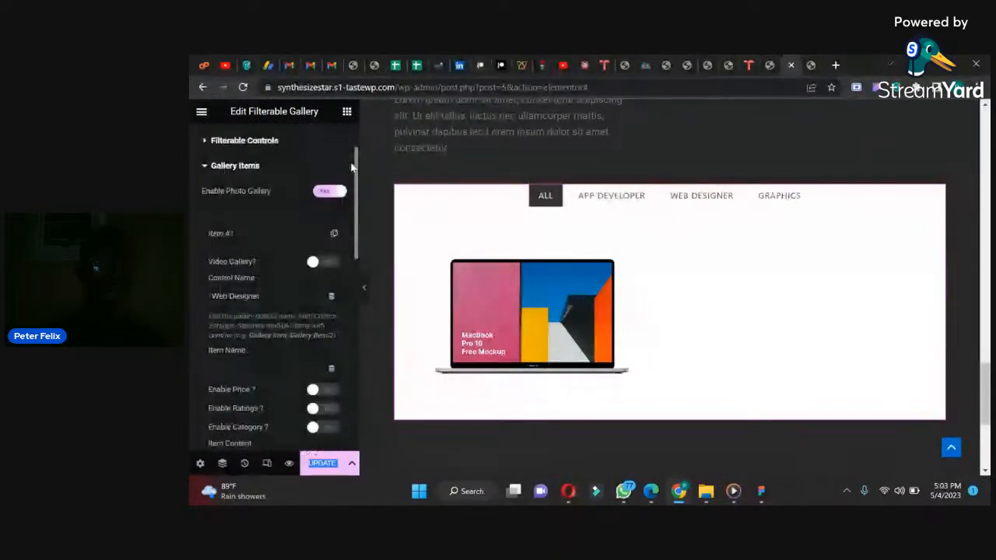
pyautogui.click(269, 232)
pyautogui.click(332, 238)
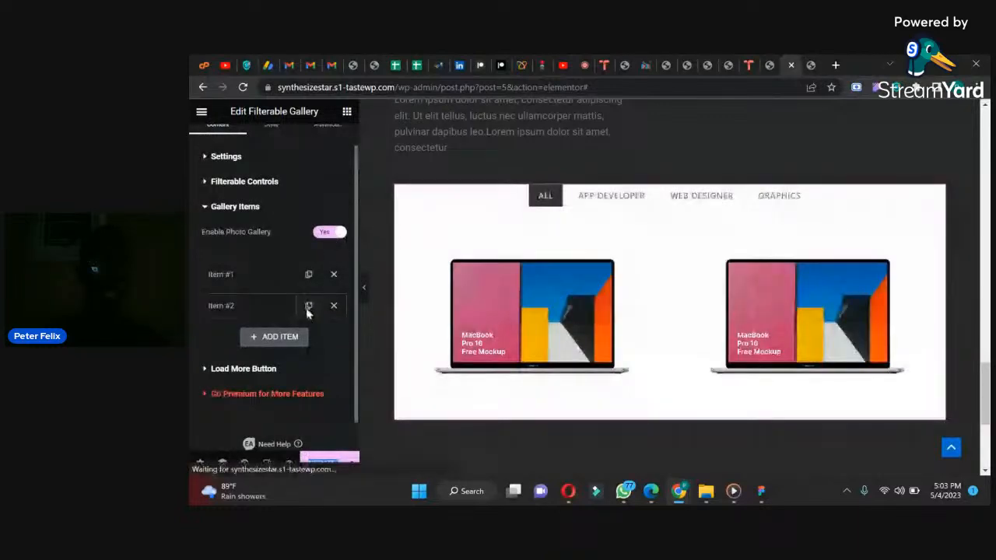
pyautogui.click(308, 307)
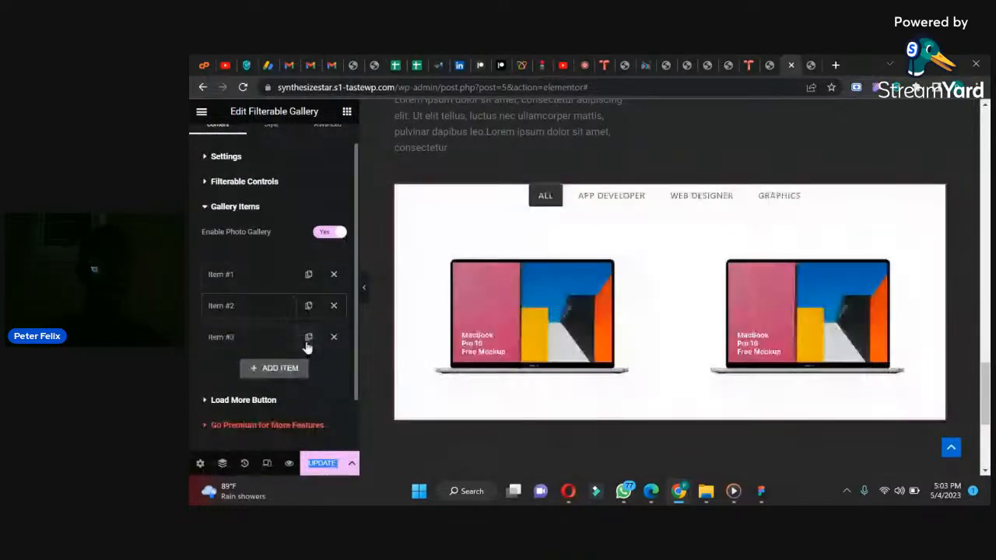
pyautogui.click(308, 340)
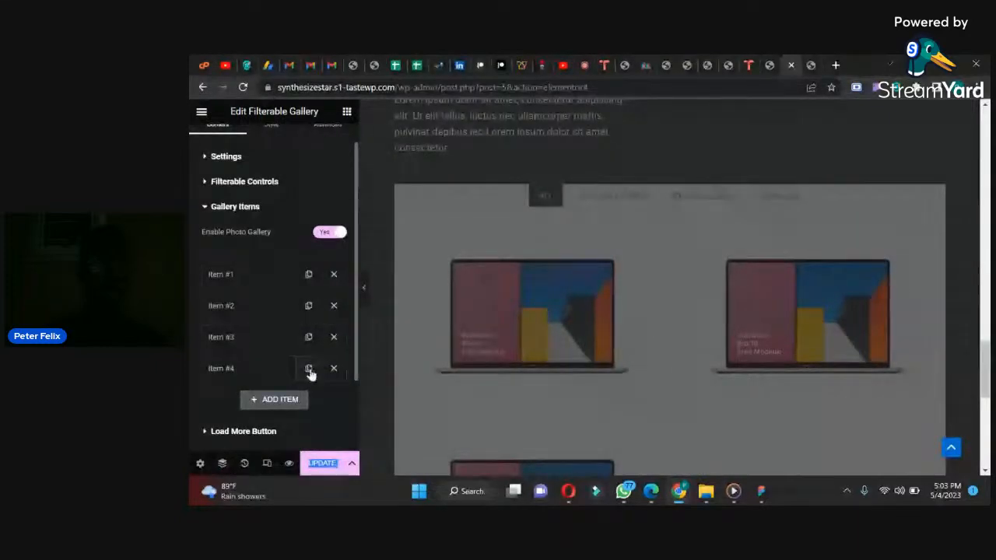
pyautogui.click(308, 369)
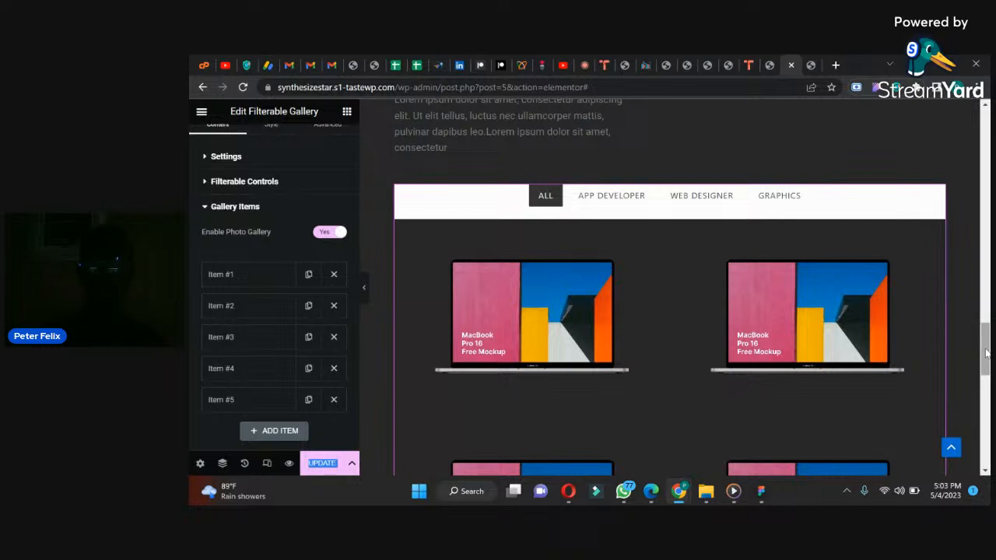
pyautogui.scroll(-3, 985, 354)
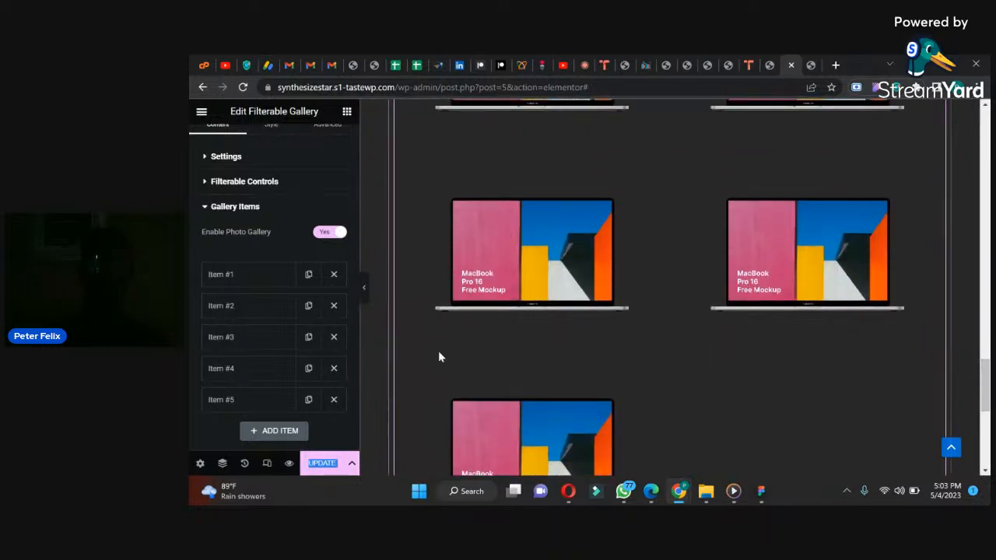
pyautogui.click(334, 400)
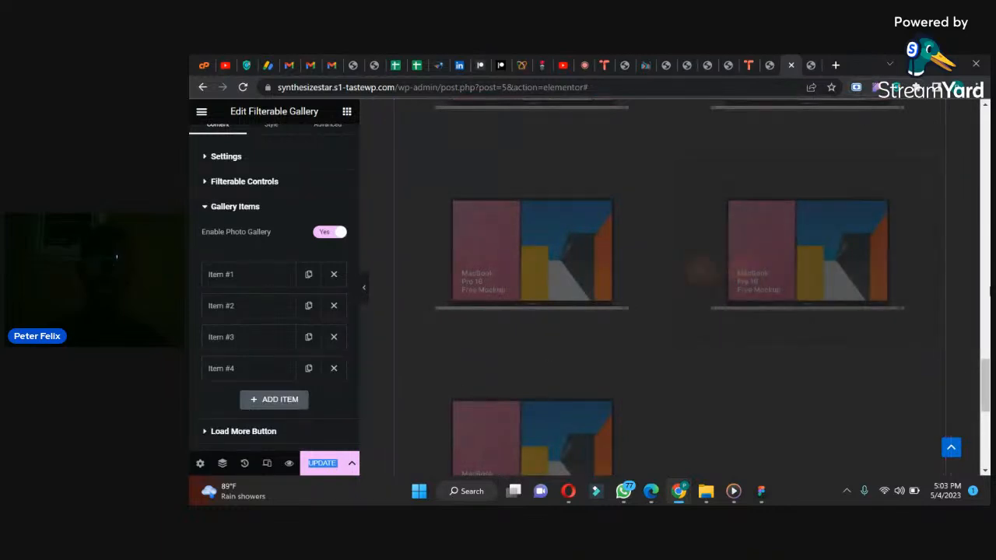
# Step: Set the control name of gallery item #2 to "App Developer" and collapse the item
pyautogui.moveTo(985, 400); pyautogui.dragTo(983, 366)
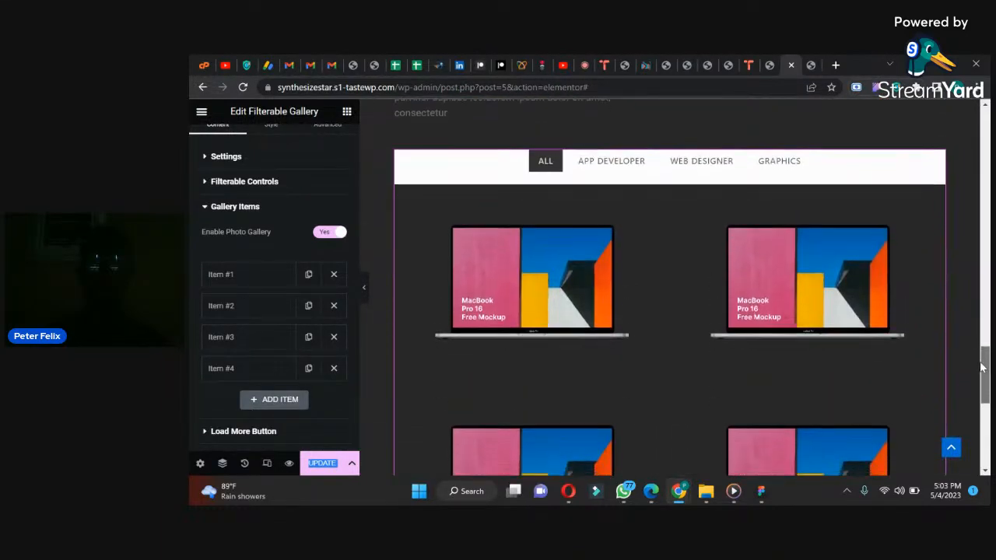
pyautogui.scroll(-1, 536, 351)
pyautogui.click(234, 308)
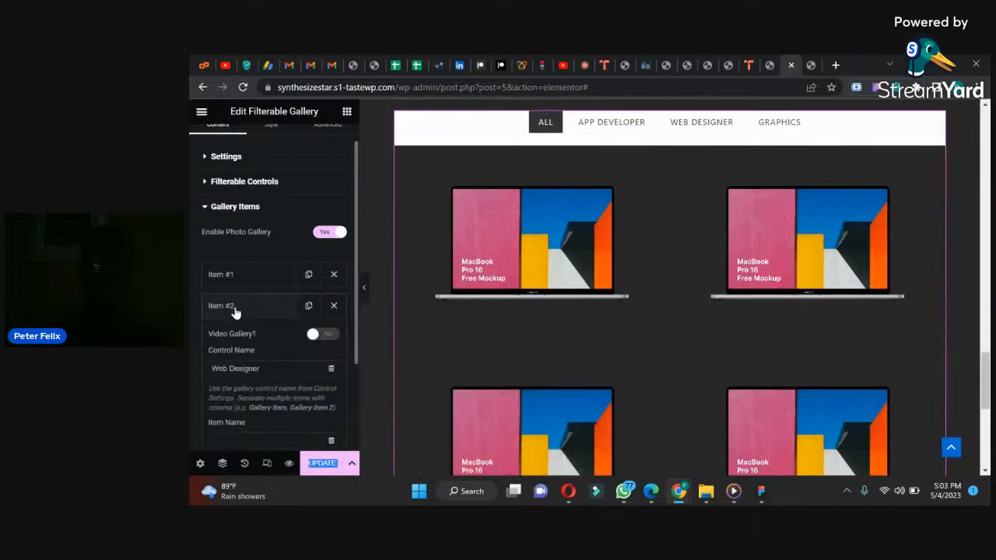
pyautogui.moveTo(276, 375); pyautogui.dragTo(189, 370)
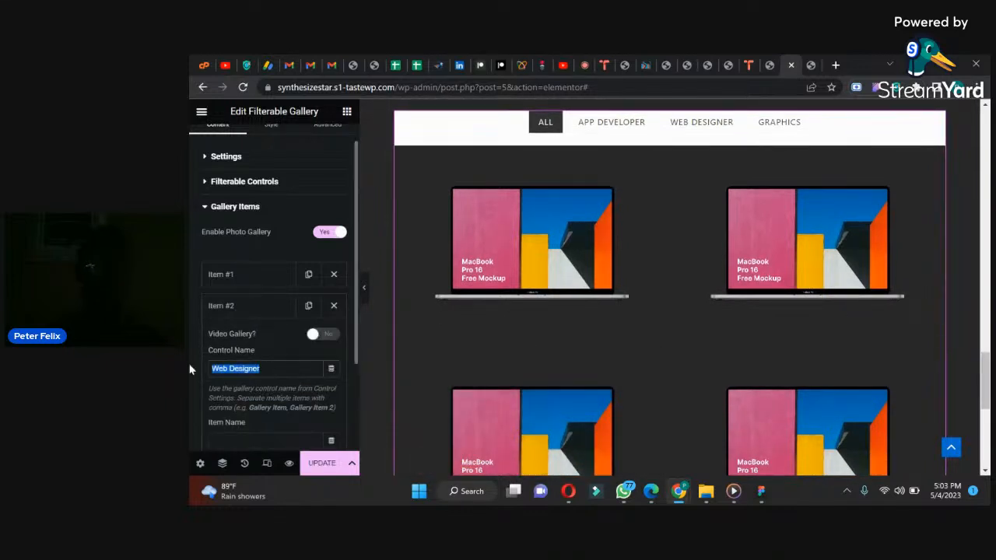
pyautogui.write('App Developer')
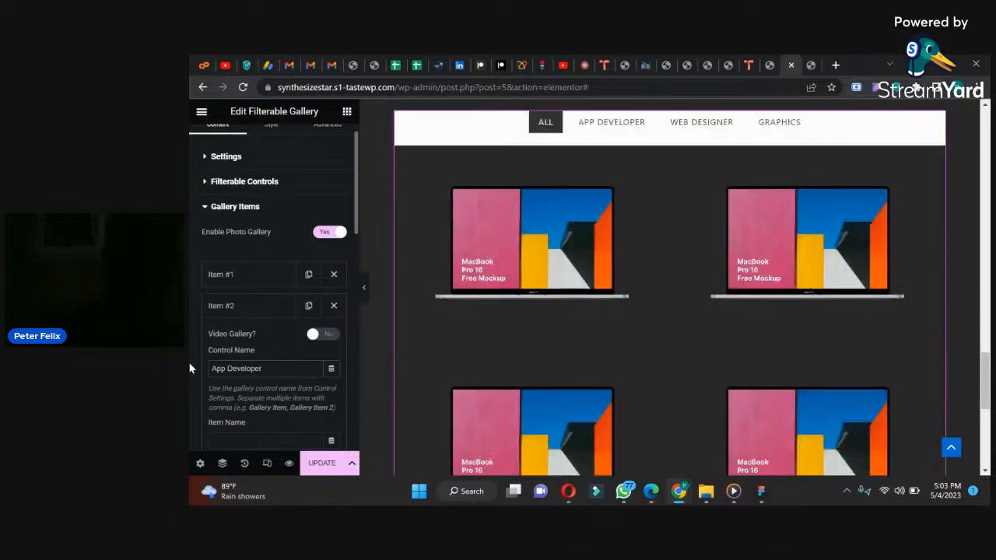
pyautogui.click(251, 307)
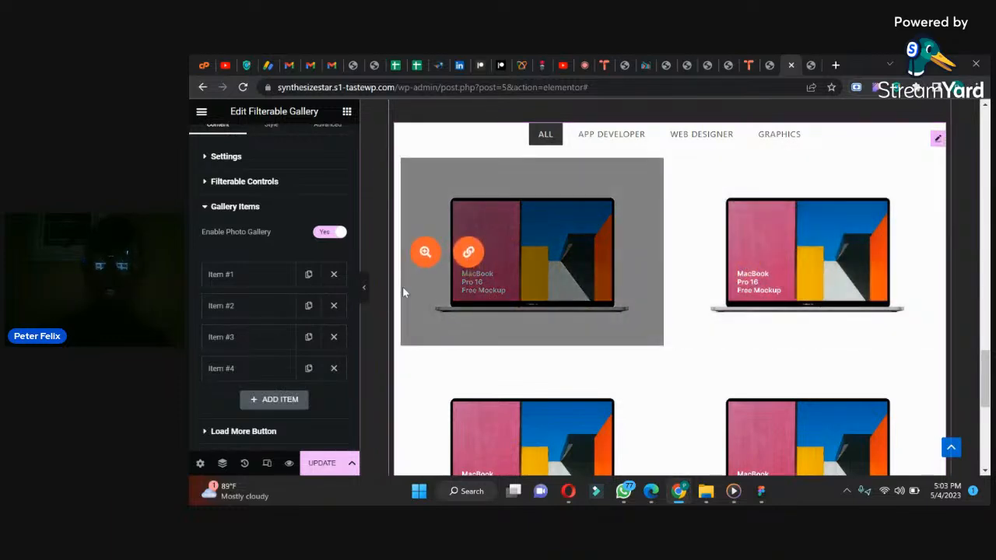
# Step: Set the control name of gallery item #4 to "Graphics" and update the page
pyautogui.click(260, 369)
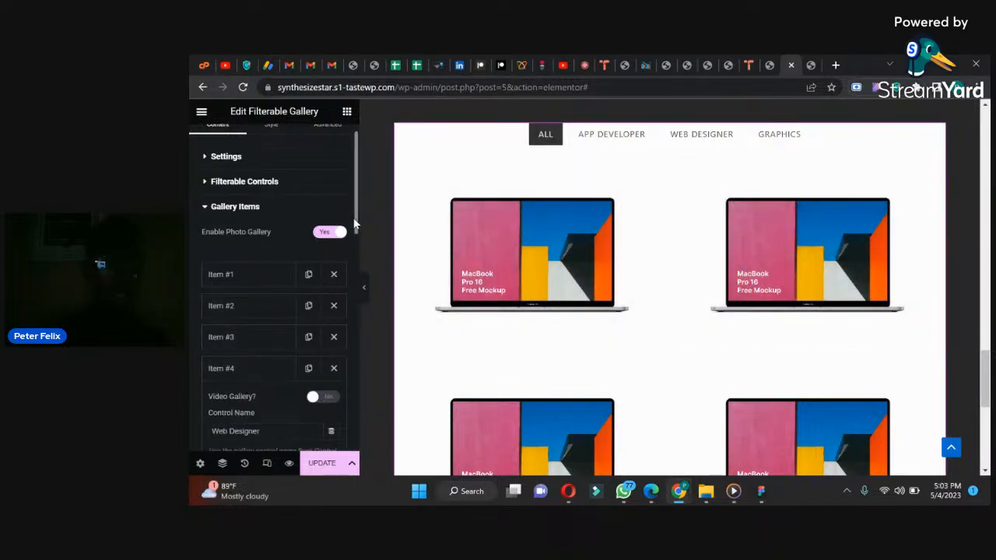
pyautogui.moveTo(353, 240); pyautogui.dragTo(352, 226)
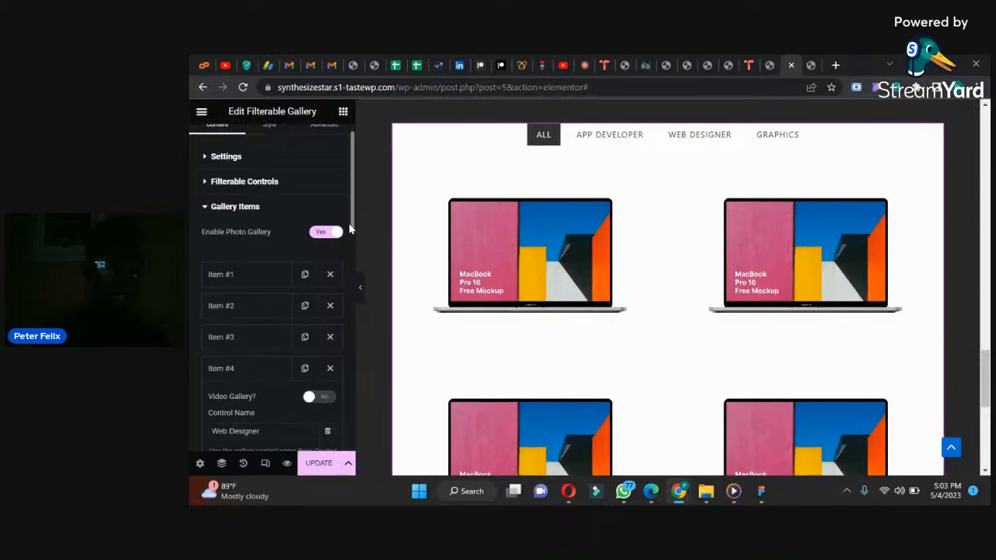
pyautogui.scroll(-3, 352, 229)
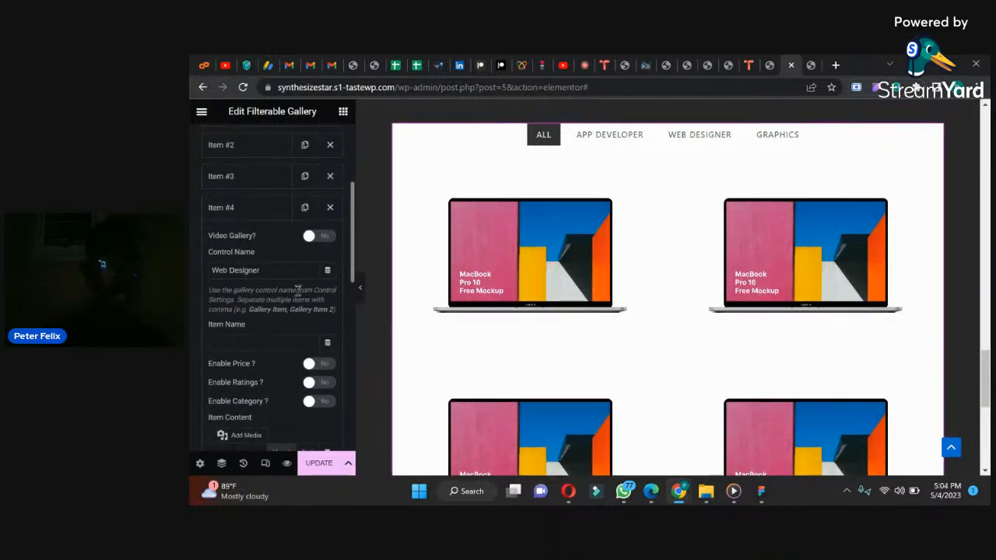
pyautogui.moveTo(277, 271); pyautogui.dragTo(190, 270)
pyautogui.write('Graphics')
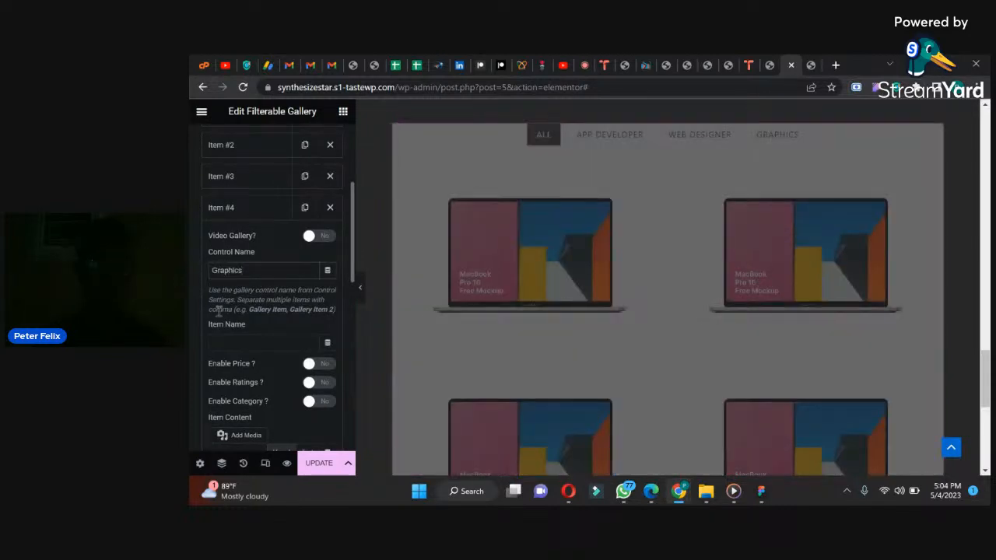
pyautogui.click(322, 464)
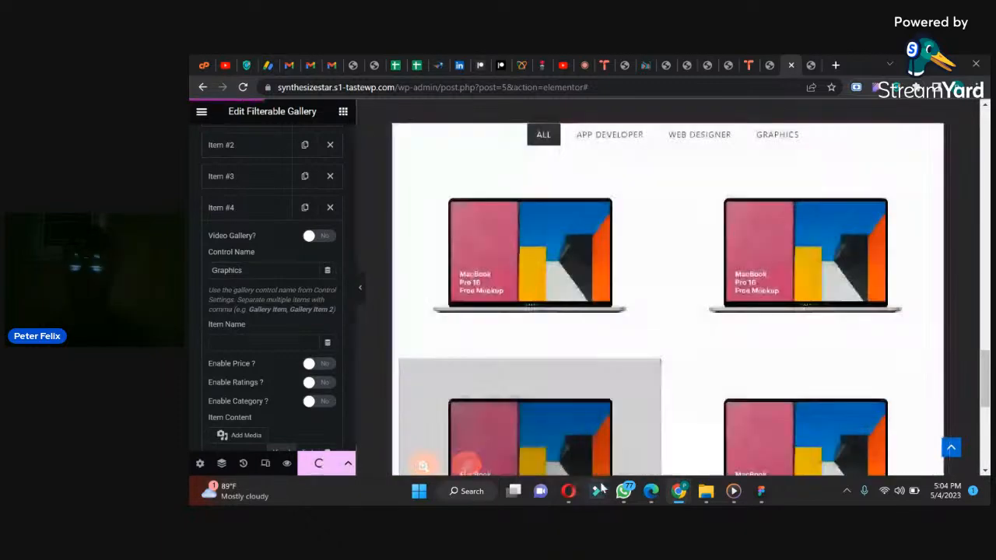
# Step: View the design image with the Latest Work and Experiences sections in WhatsApp and return to the Elementor editor in Chrome
pyautogui.click(622, 491)
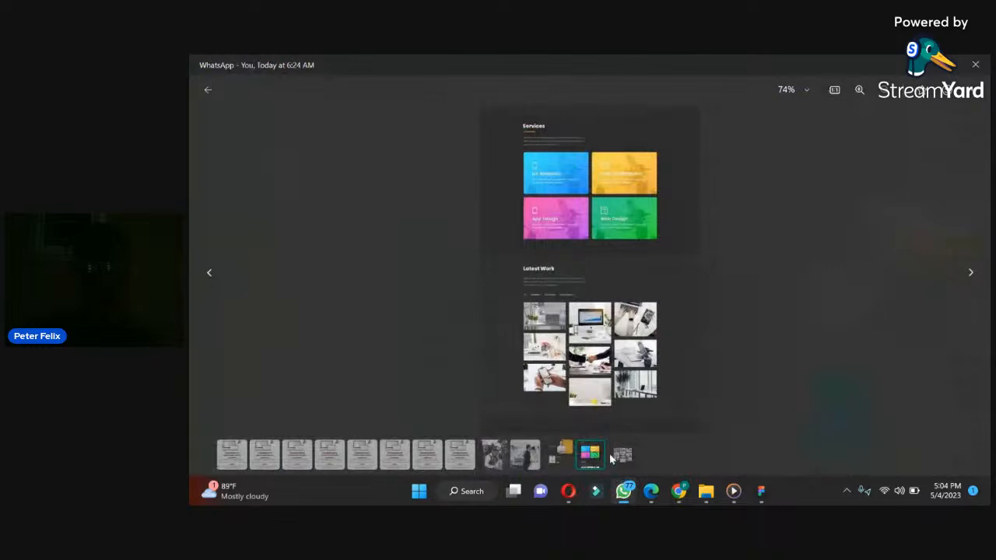
pyautogui.click(620, 457)
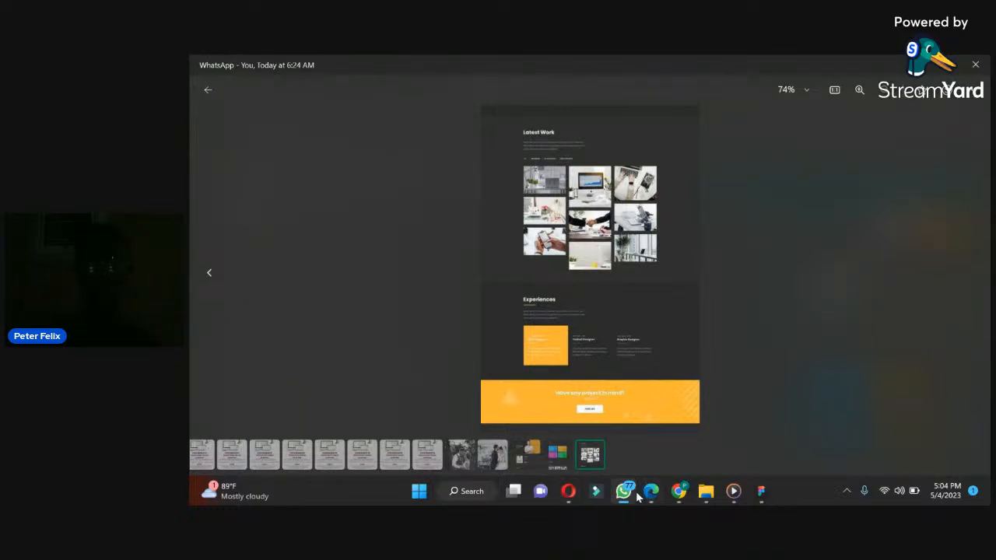
pyautogui.moveTo(636, 496)
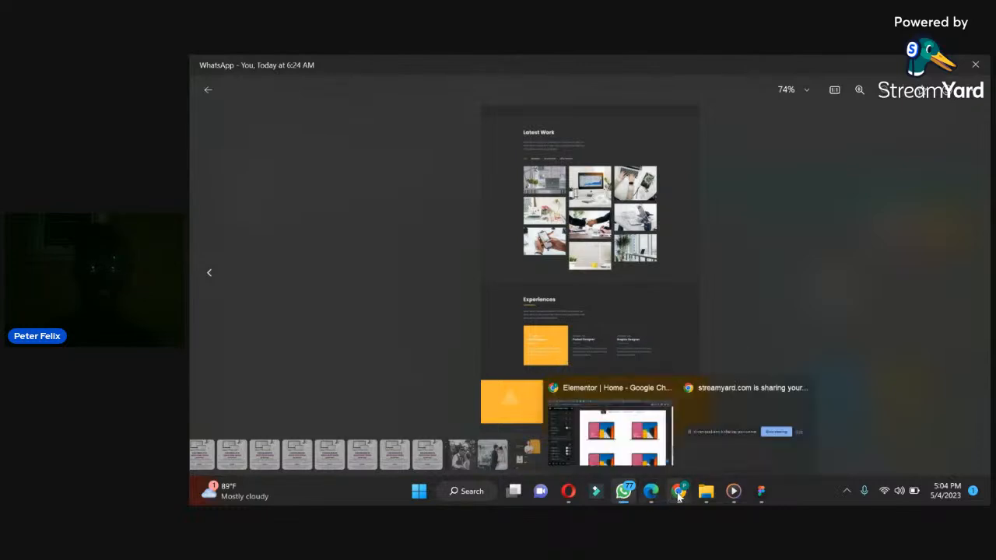
pyautogui.click(618, 424)
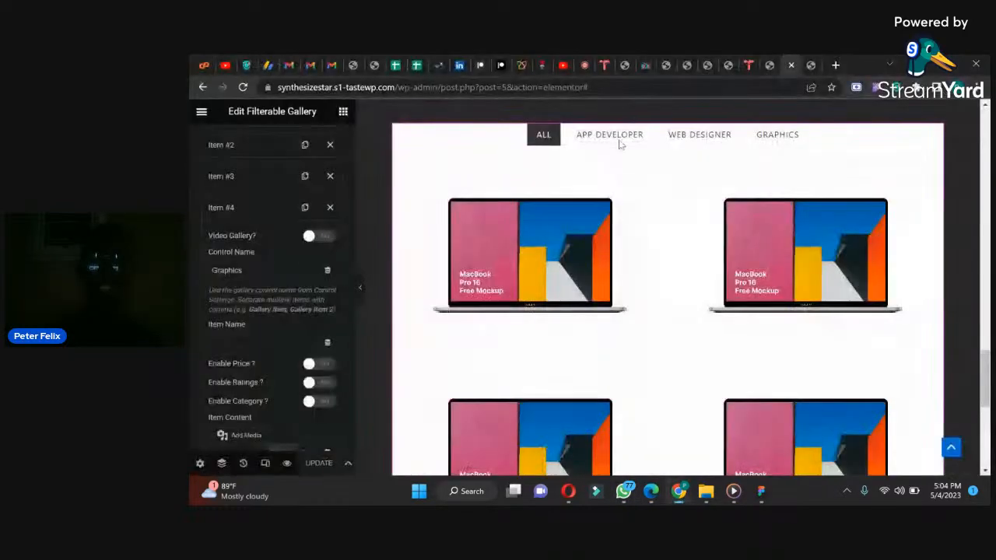
# Step: Reload the live site page and test the gallery's App Developer, Web Designer and Graphics filters
pyautogui.click(808, 61)
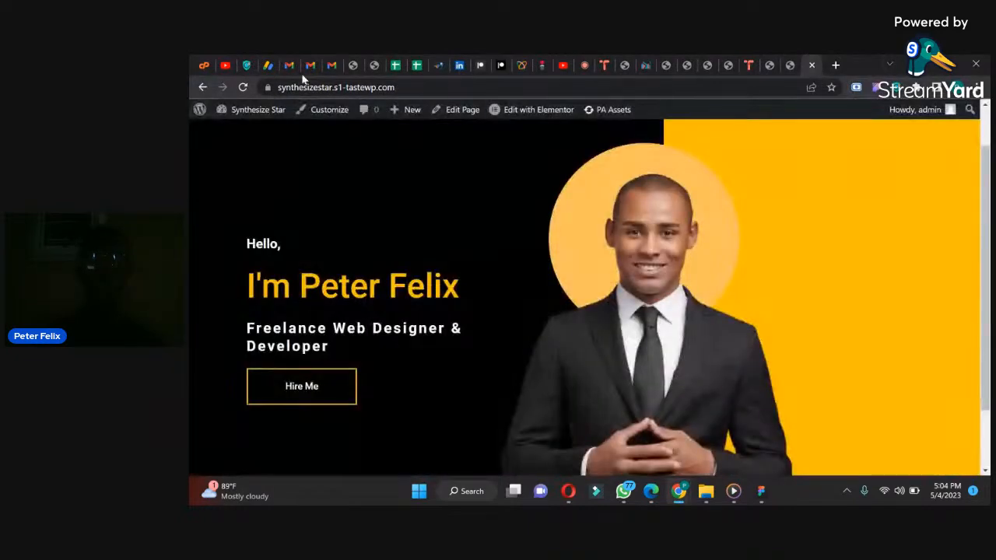
pyautogui.click(242, 87)
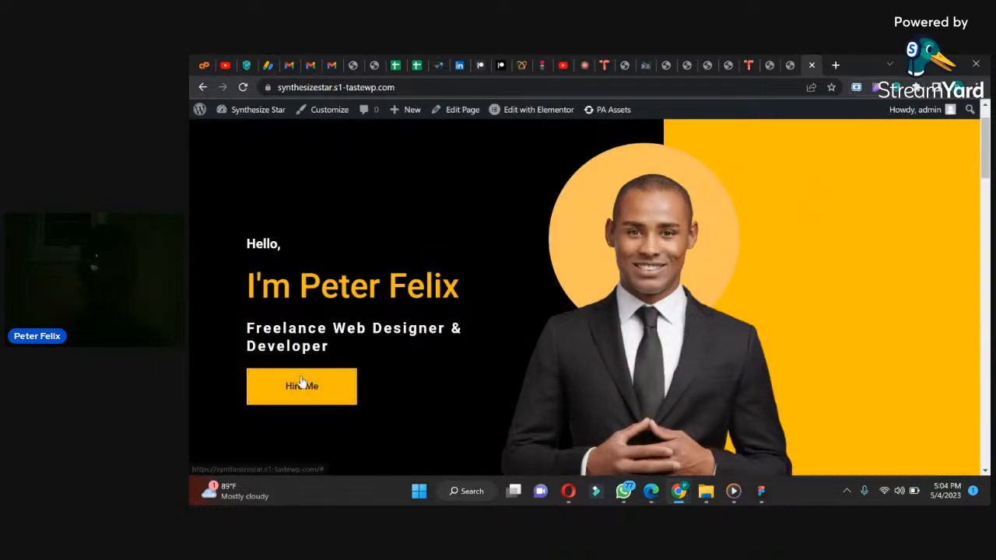
pyautogui.moveTo(978, 148); pyautogui.dragTo(776, 291)
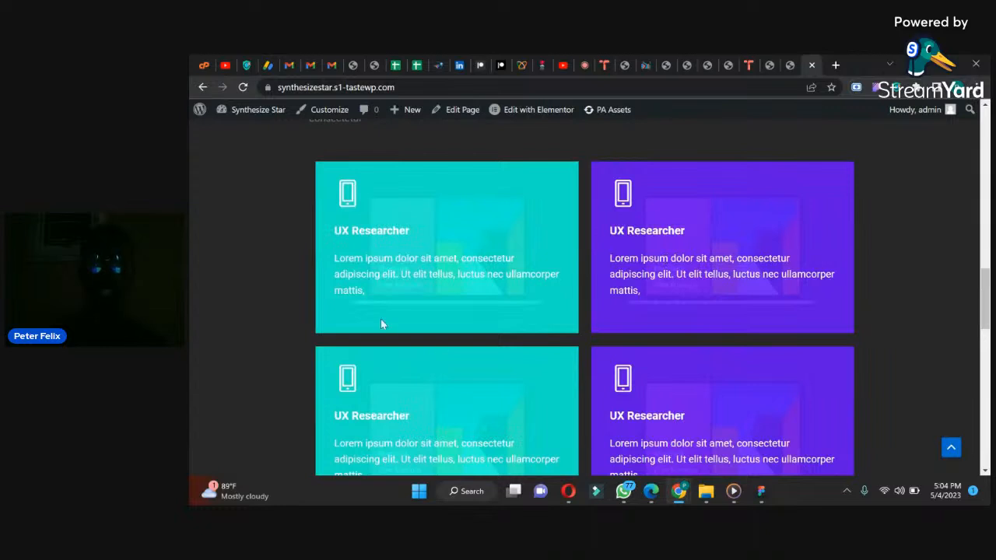
pyautogui.moveTo(983, 289); pyautogui.dragTo(949, 378)
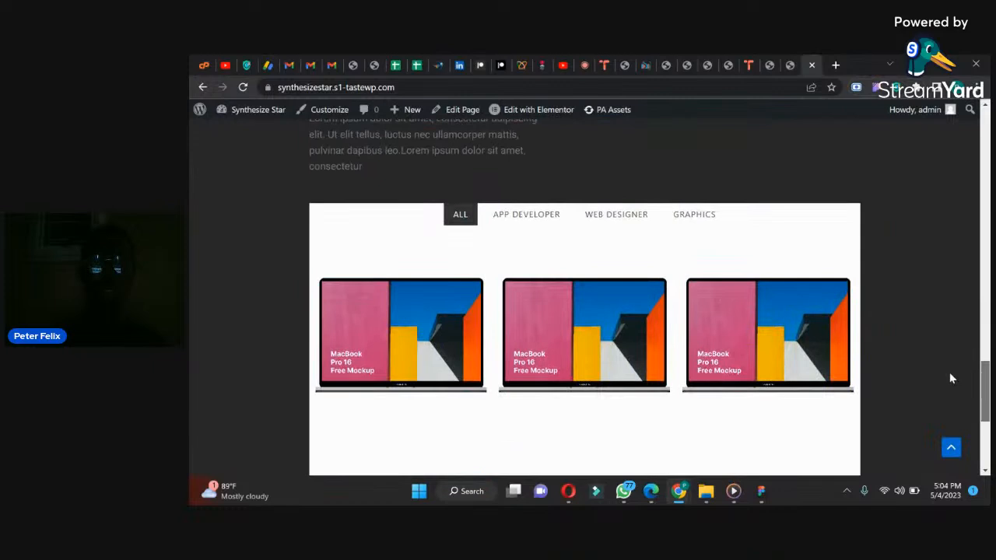
pyautogui.click(537, 215)
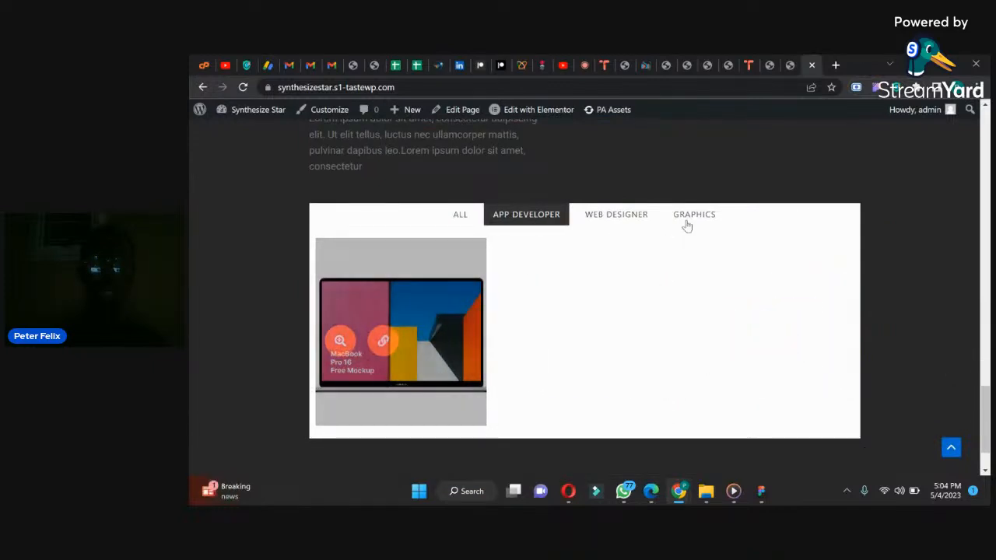
pyautogui.click(620, 217)
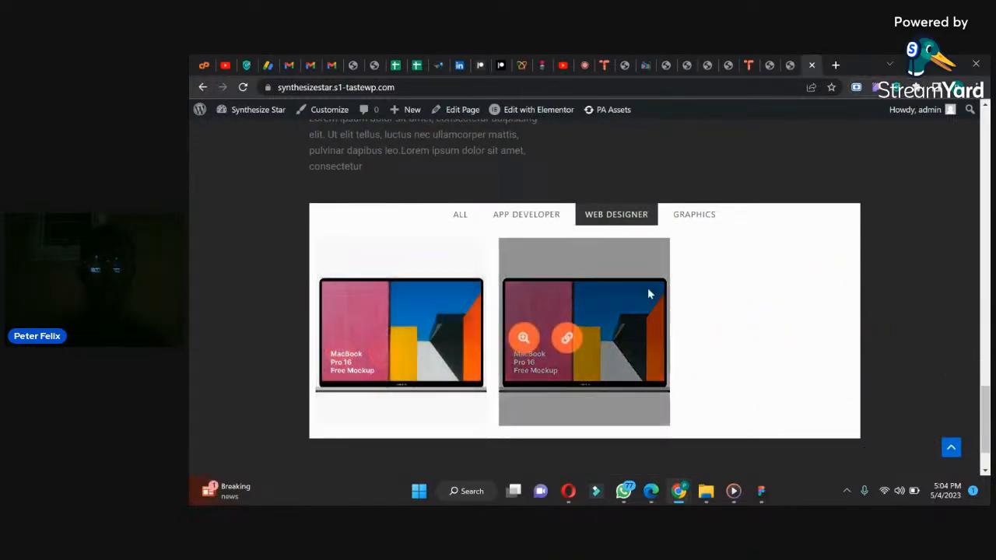
pyautogui.click(708, 218)
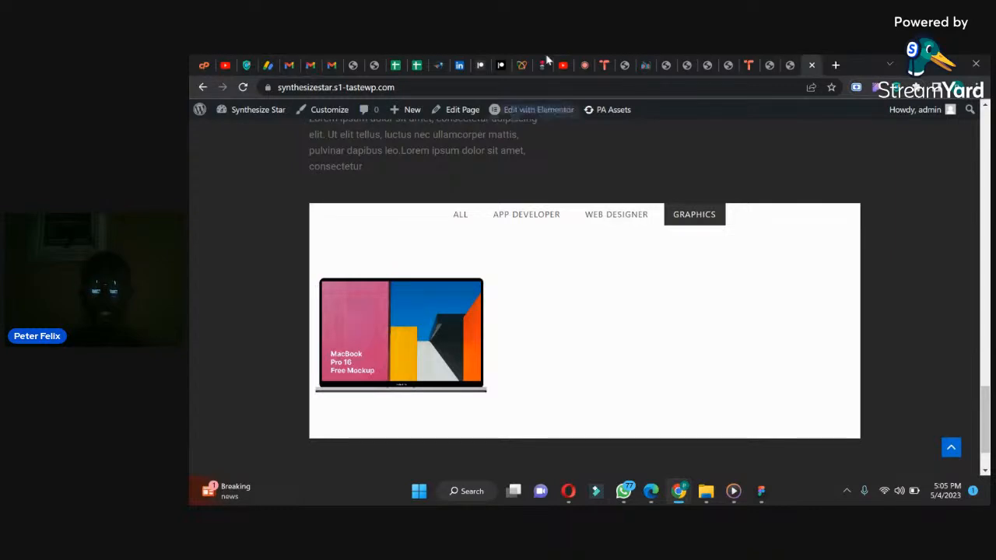
pyautogui.moveTo(623, 490)
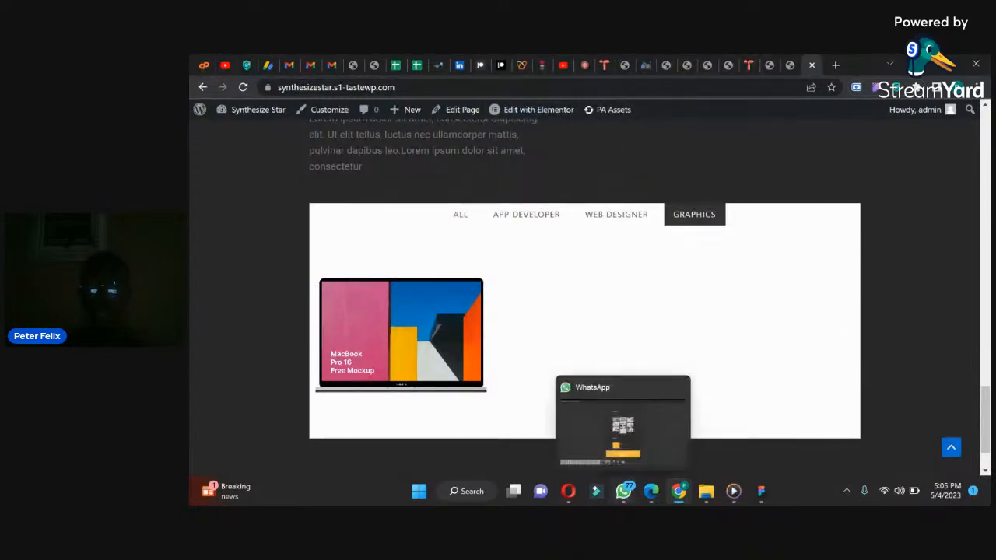
pyautogui.moveTo(652, 499)
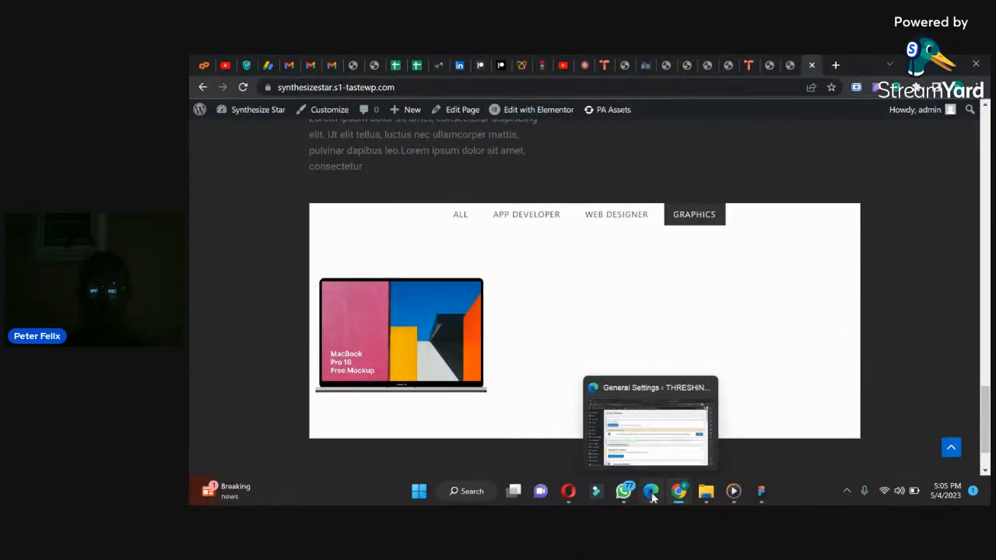
pyautogui.click(653, 499)
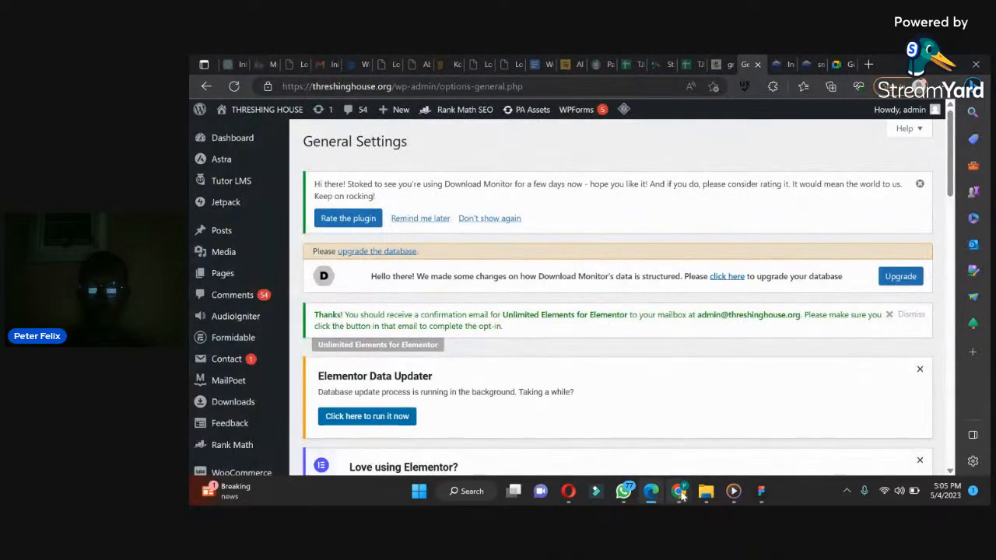
pyautogui.moveTo(680, 493)
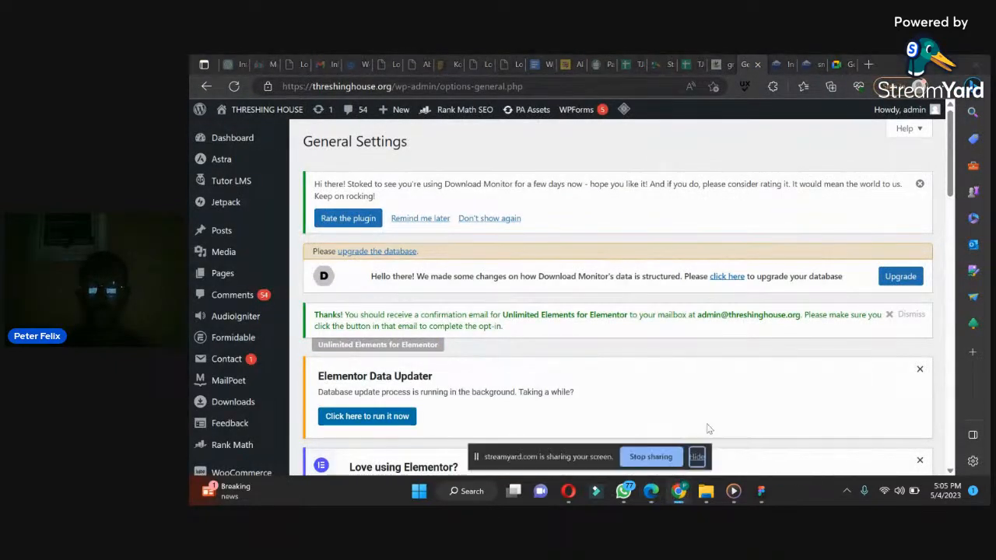
pyautogui.click(653, 457)
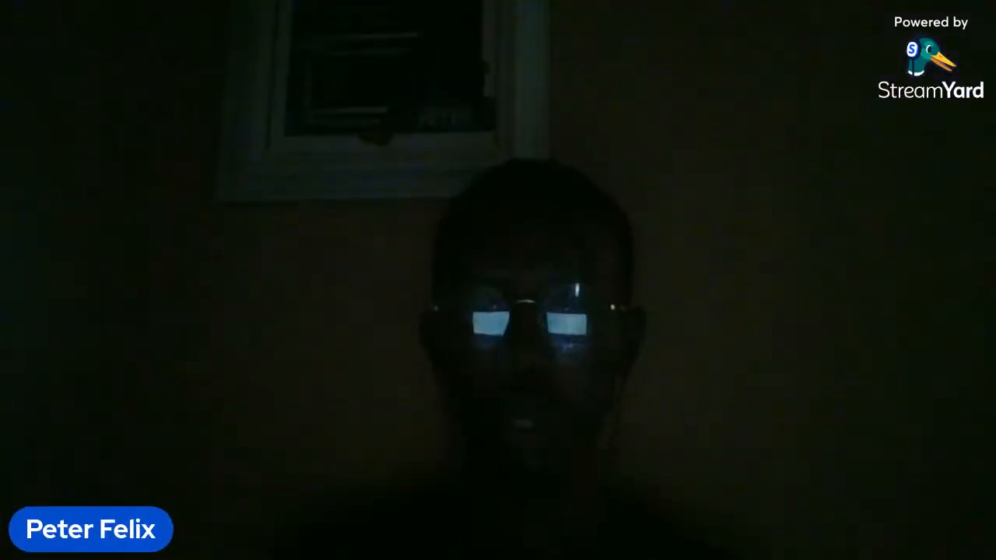